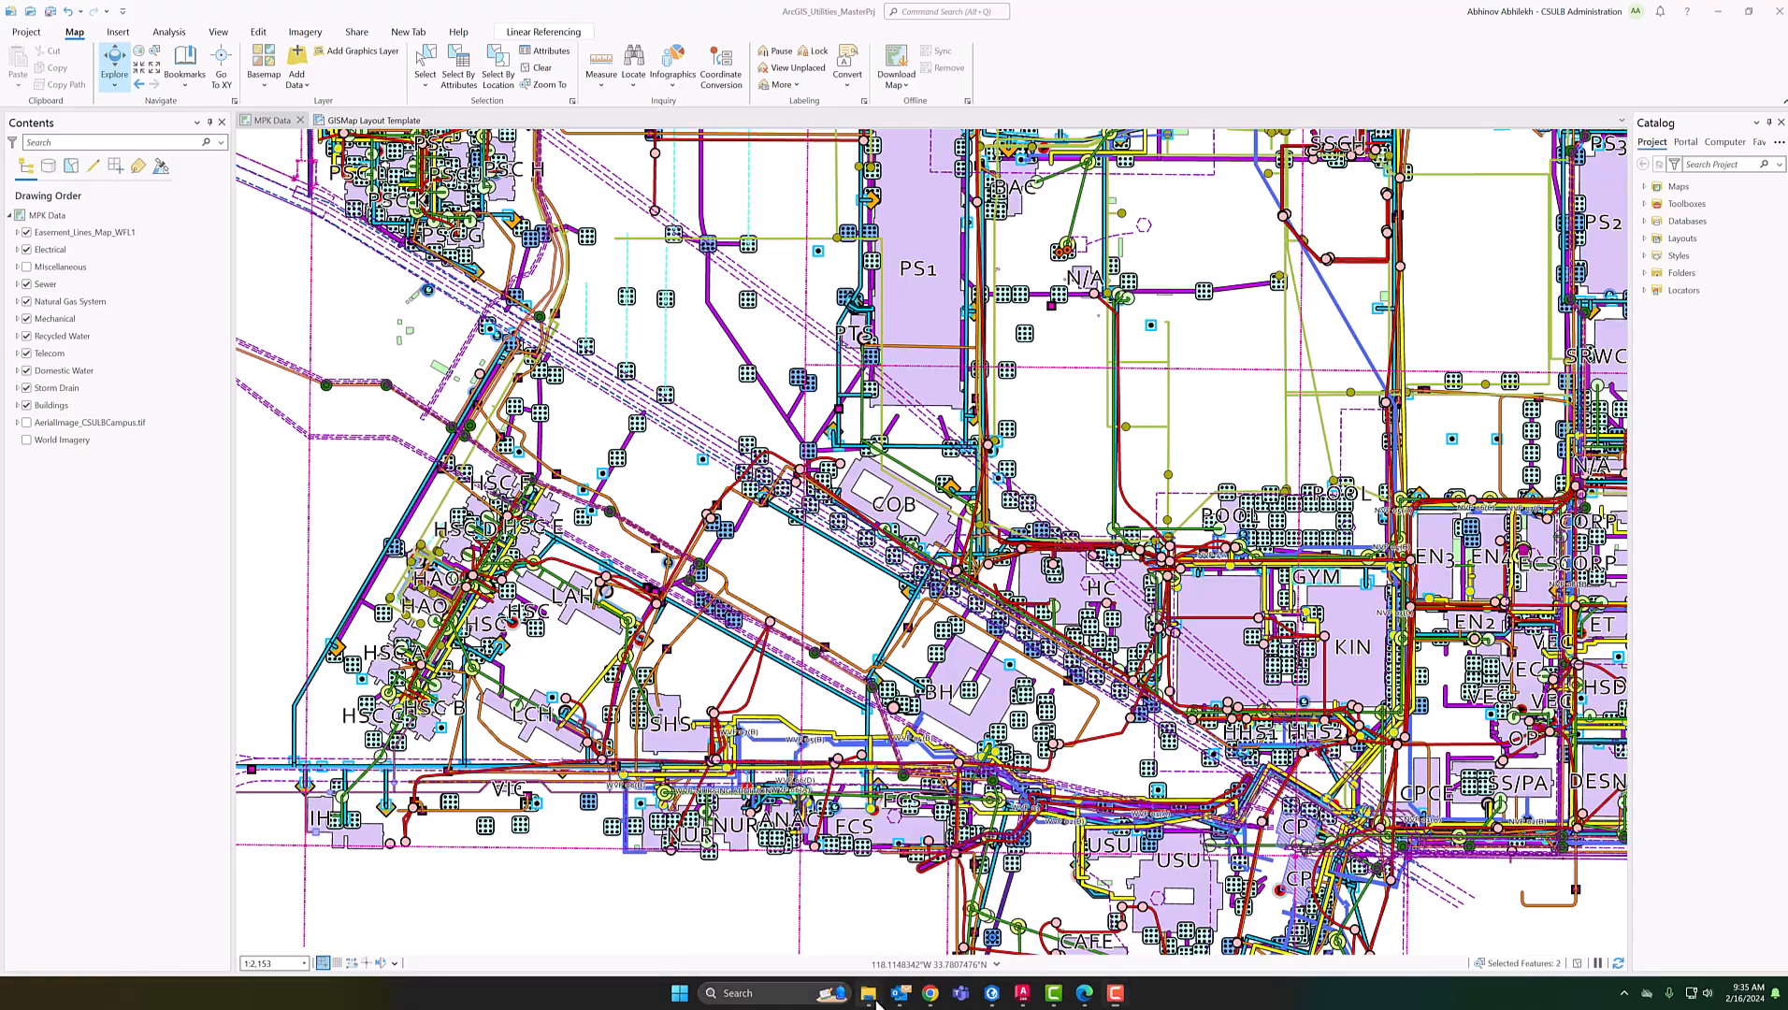
Add the drawing LB B&E 2021.dwg from the Easement layer folder to the MPK Data map
{"action": "mouse_move", "coordinate": [877, 1001]}
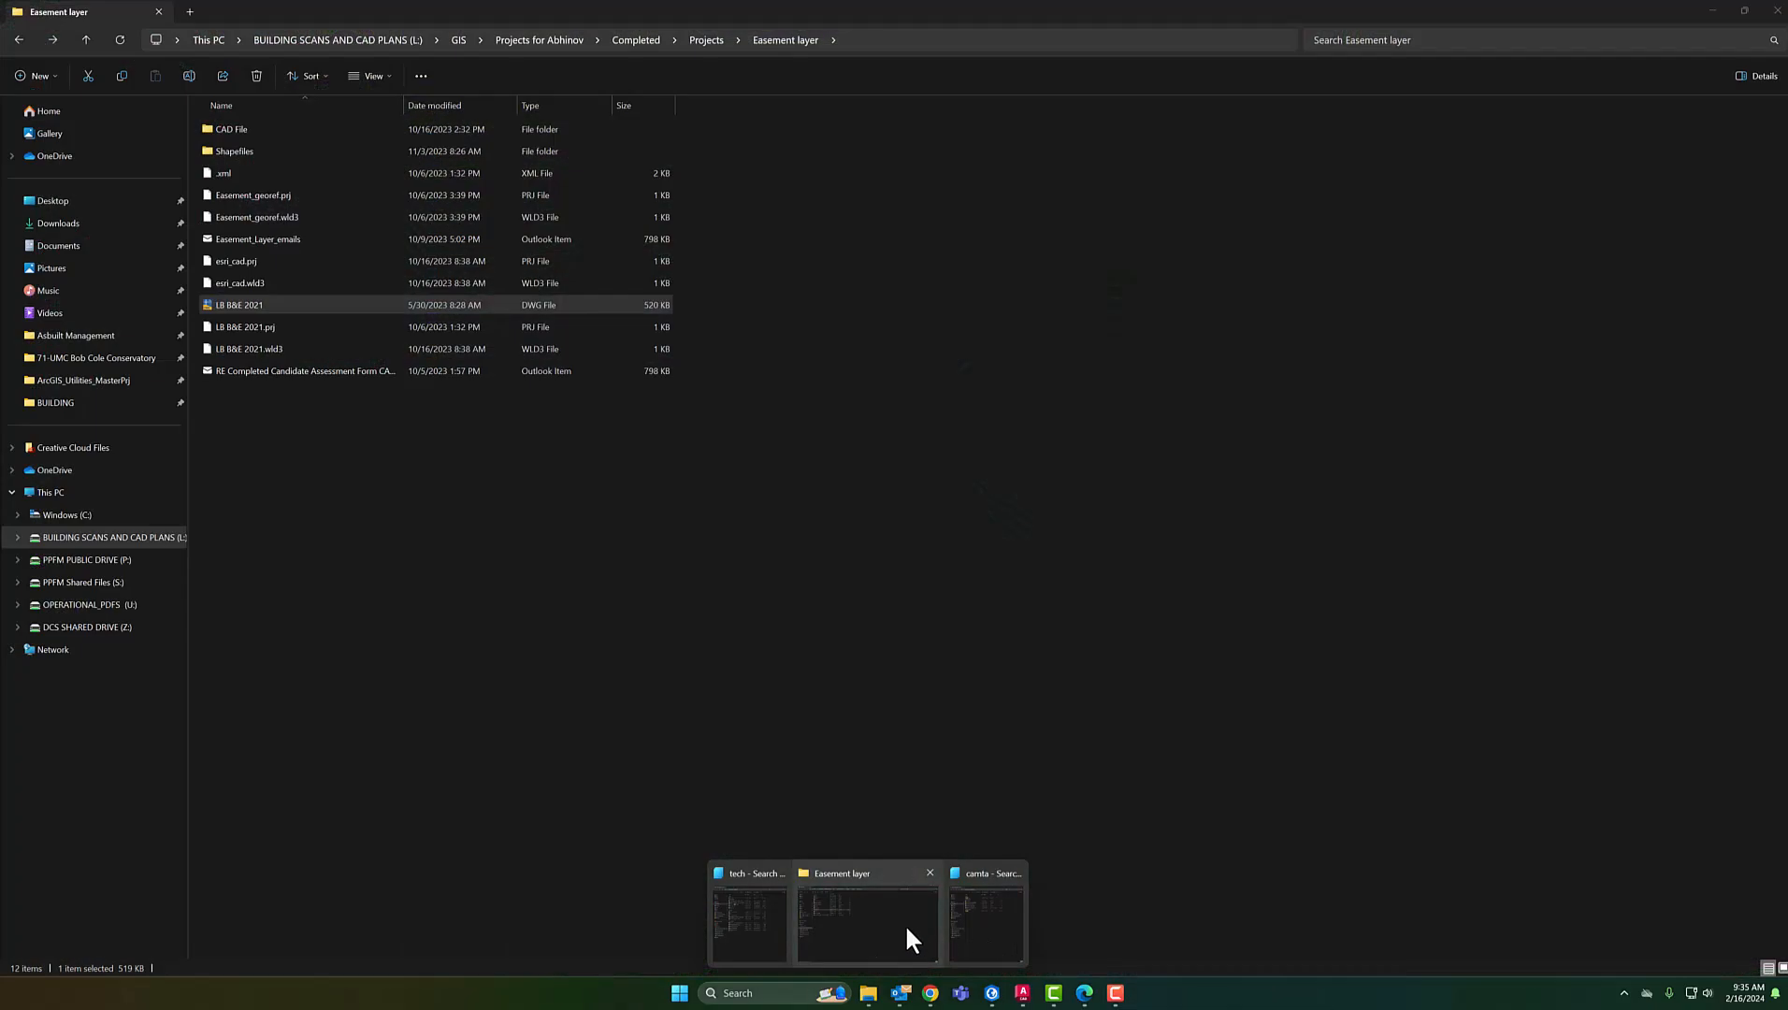
{"action": "left_click", "coordinate": [898, 923]}
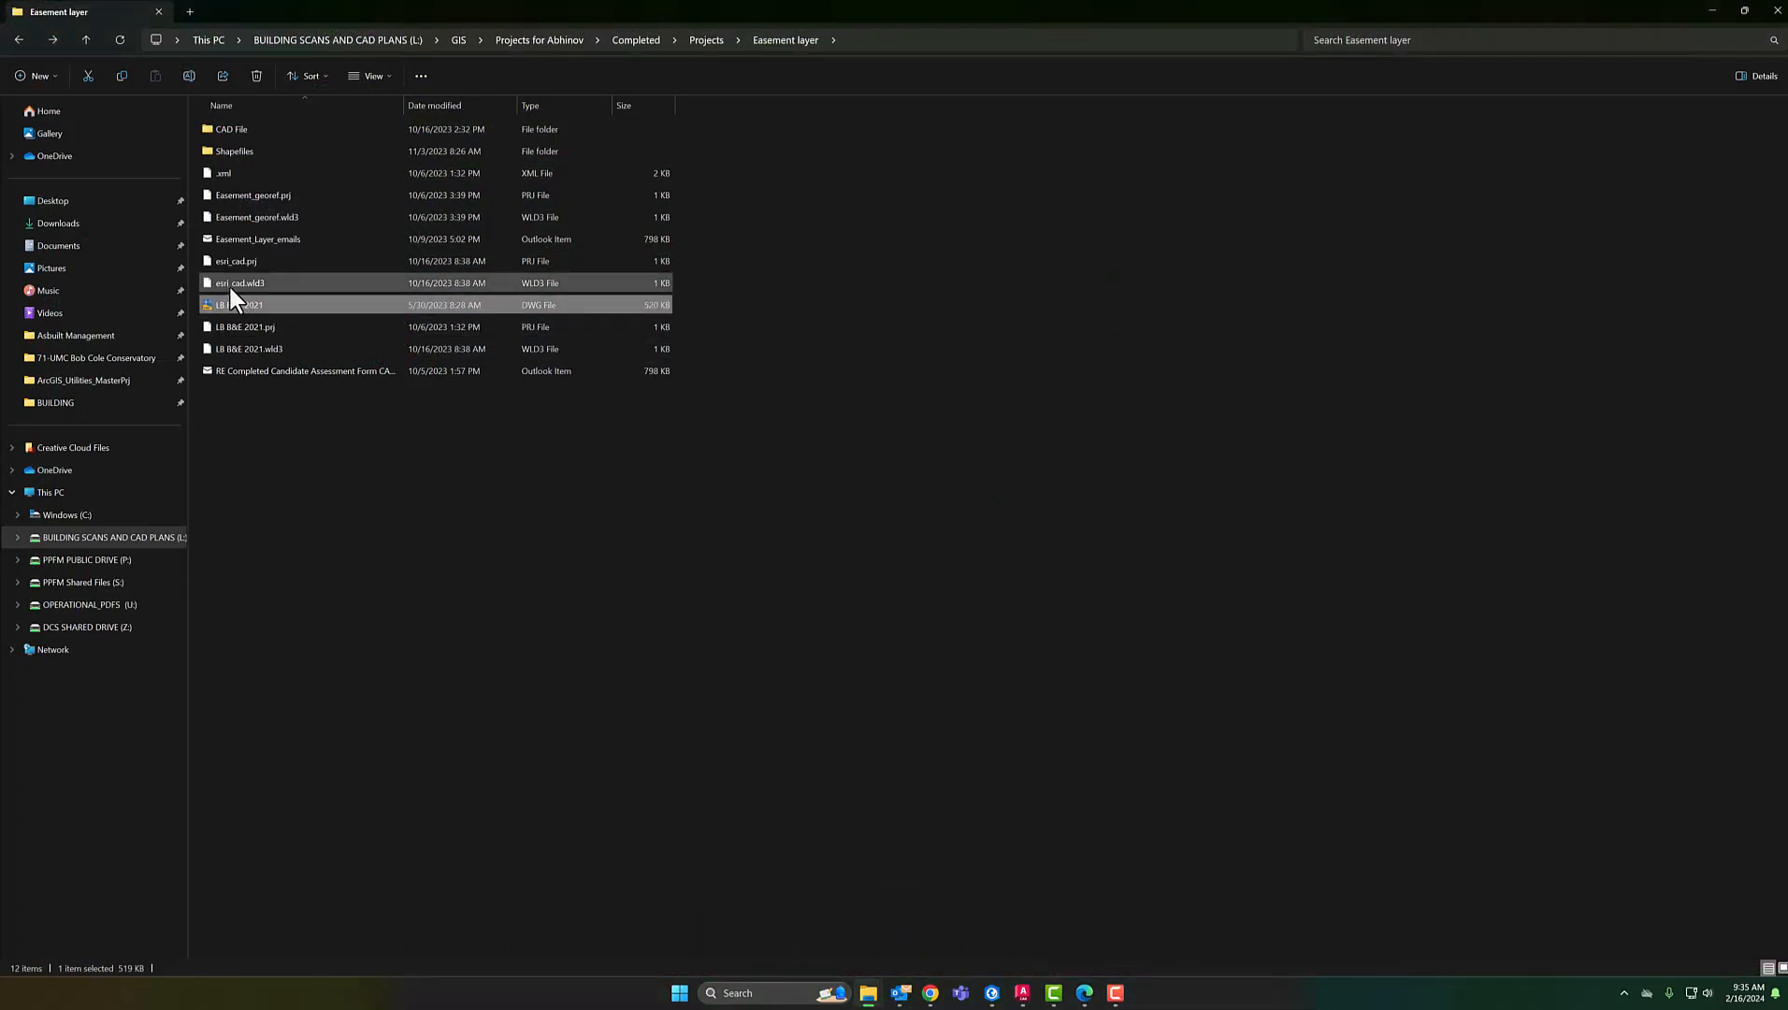
{"action": "left_click_drag", "start_coordinate": [249, 305], "coordinate": [701, 509]}
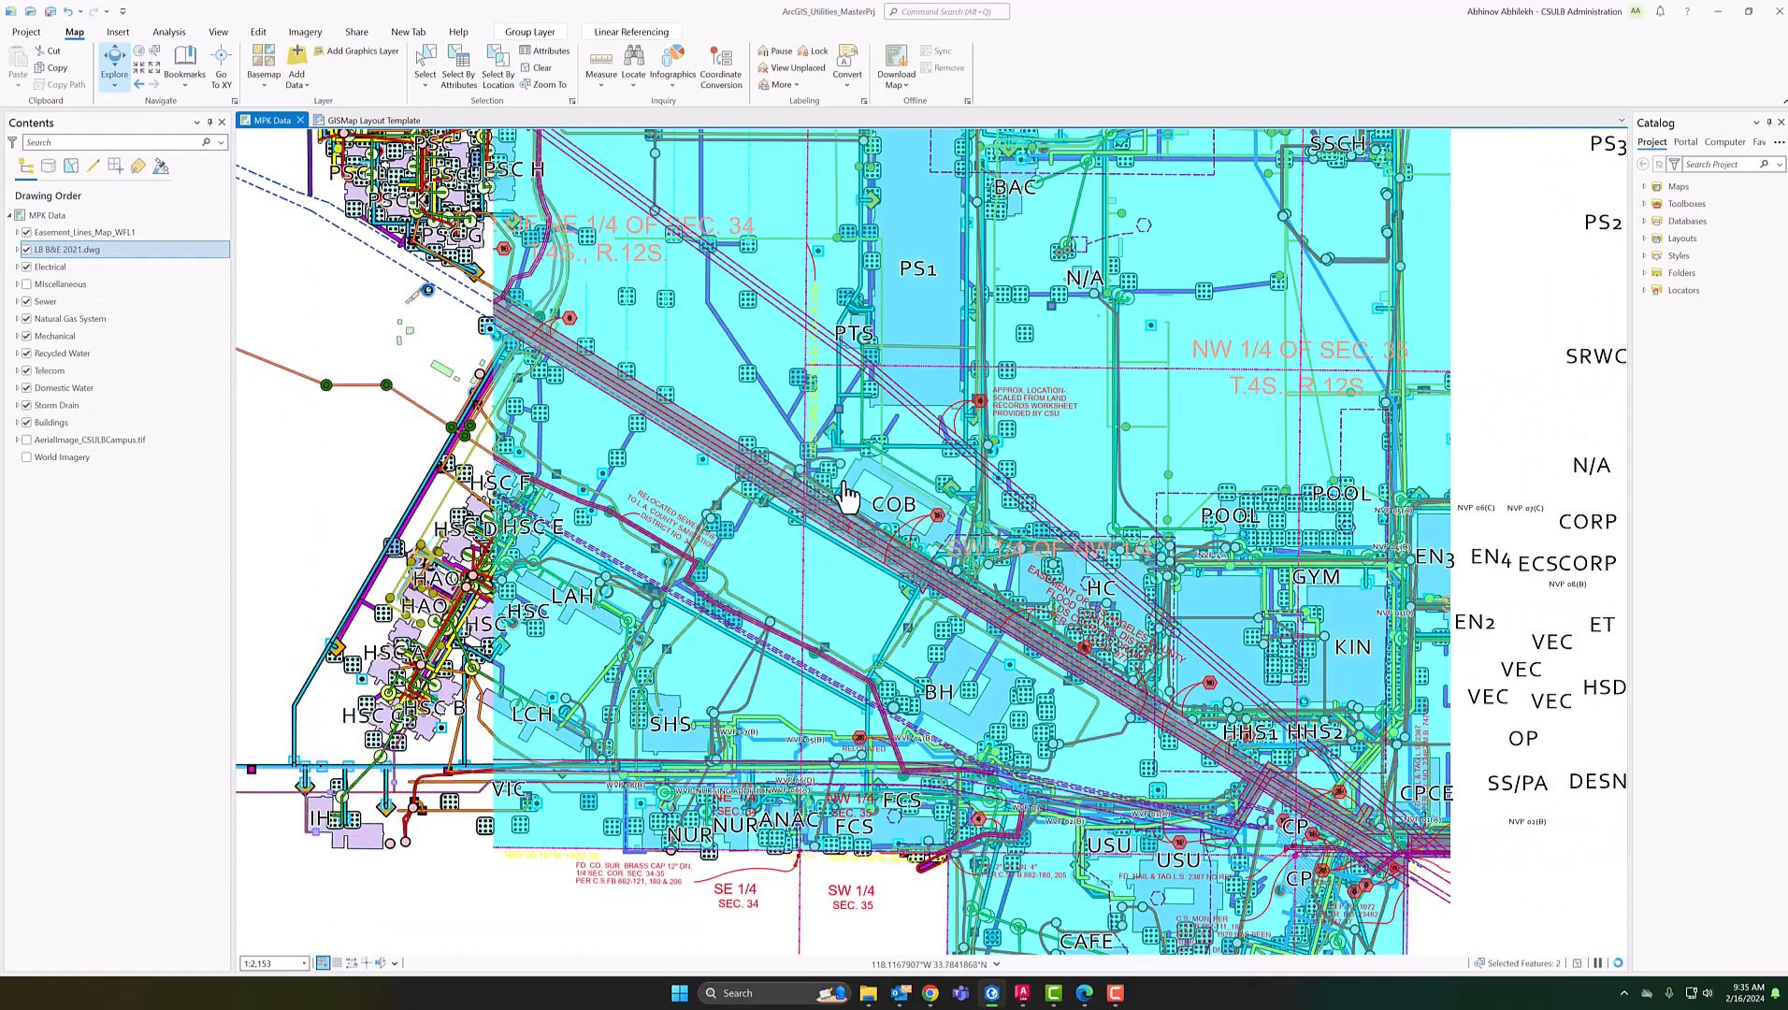
{"action": "left_click_drag", "start_coordinate": [687, 371], "coordinate": [645, 388]}
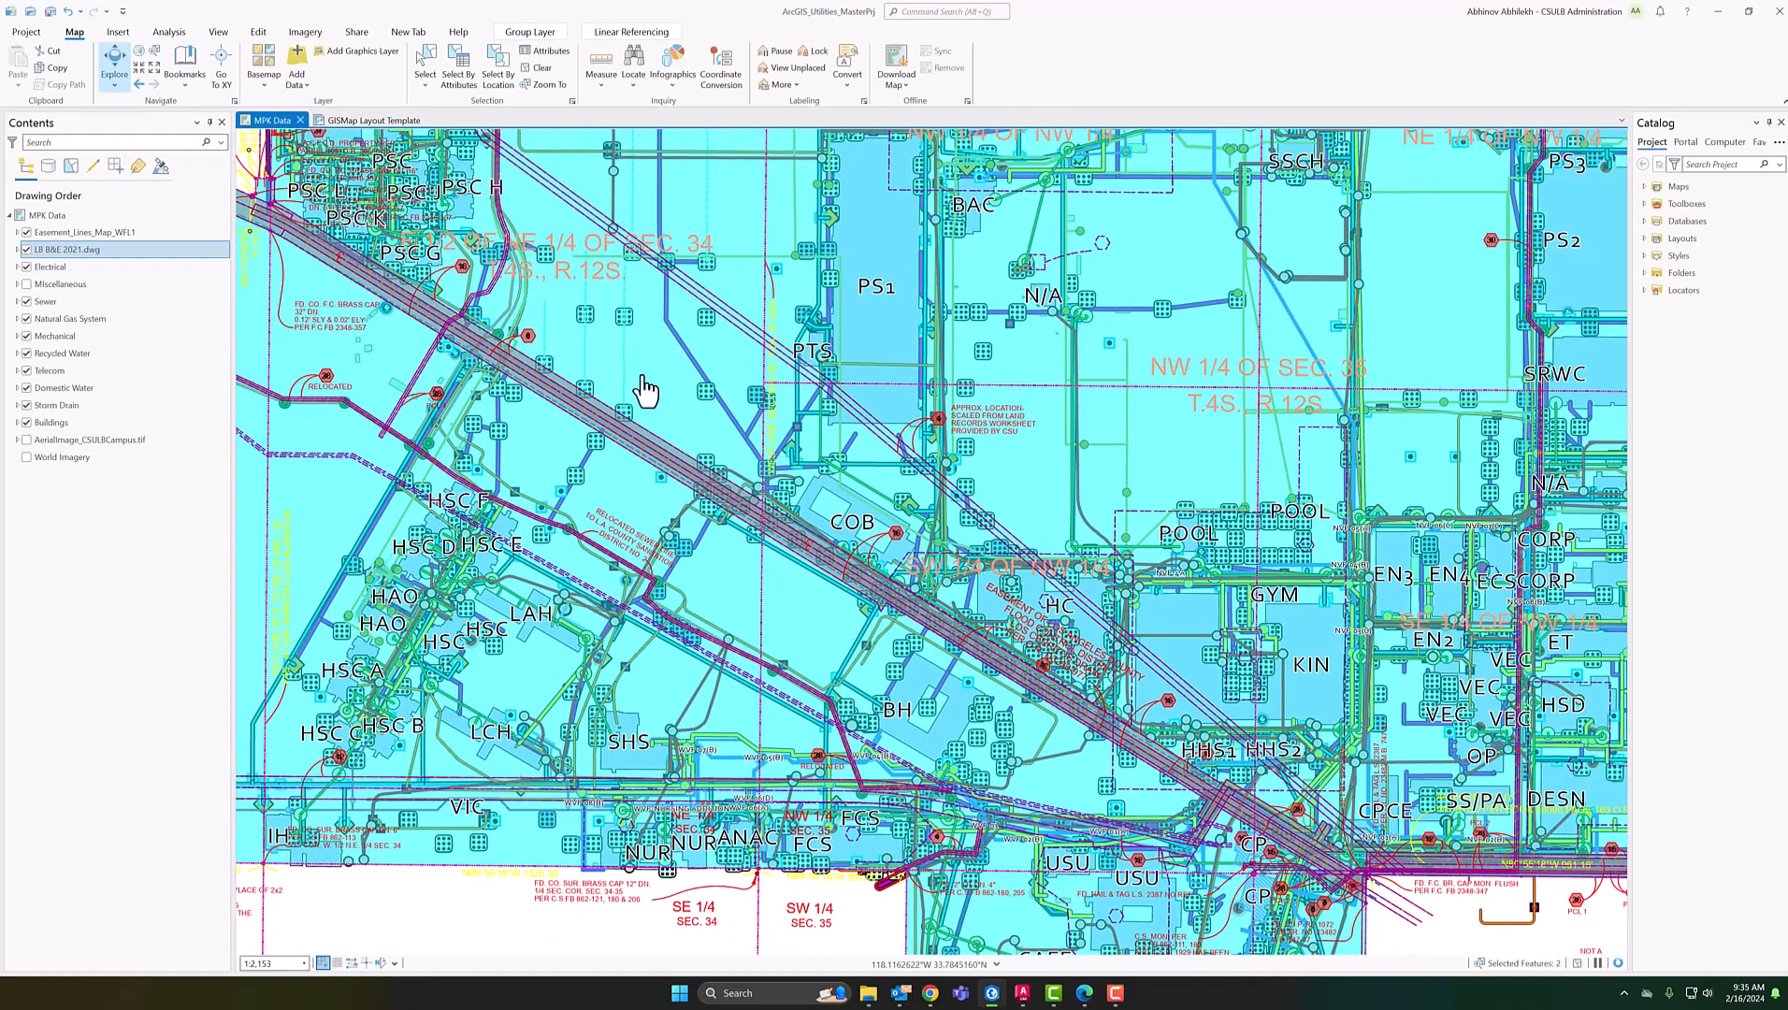
Expand the LB B&E 2021.dwg group and examine its CAD sublayers, from Annotation through MultiPatch
{"action": "left_click", "coordinate": [17, 250]}
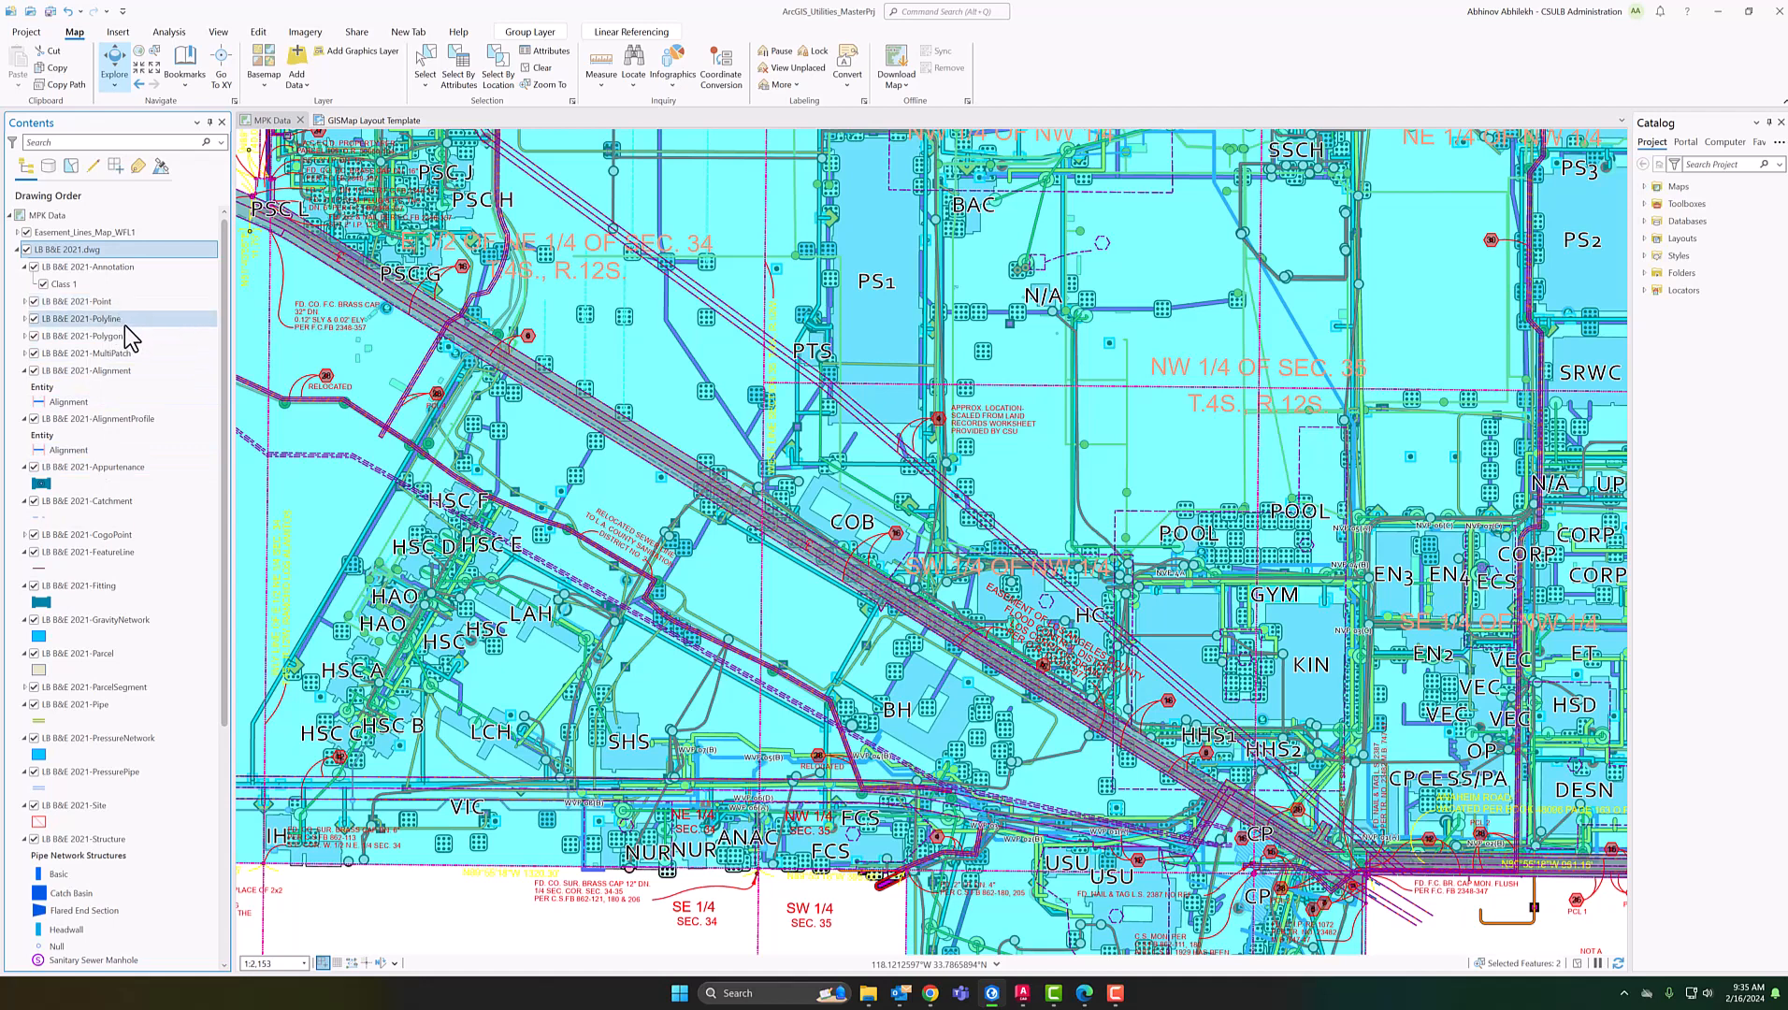
{"action": "left_click", "coordinate": [17, 250]}
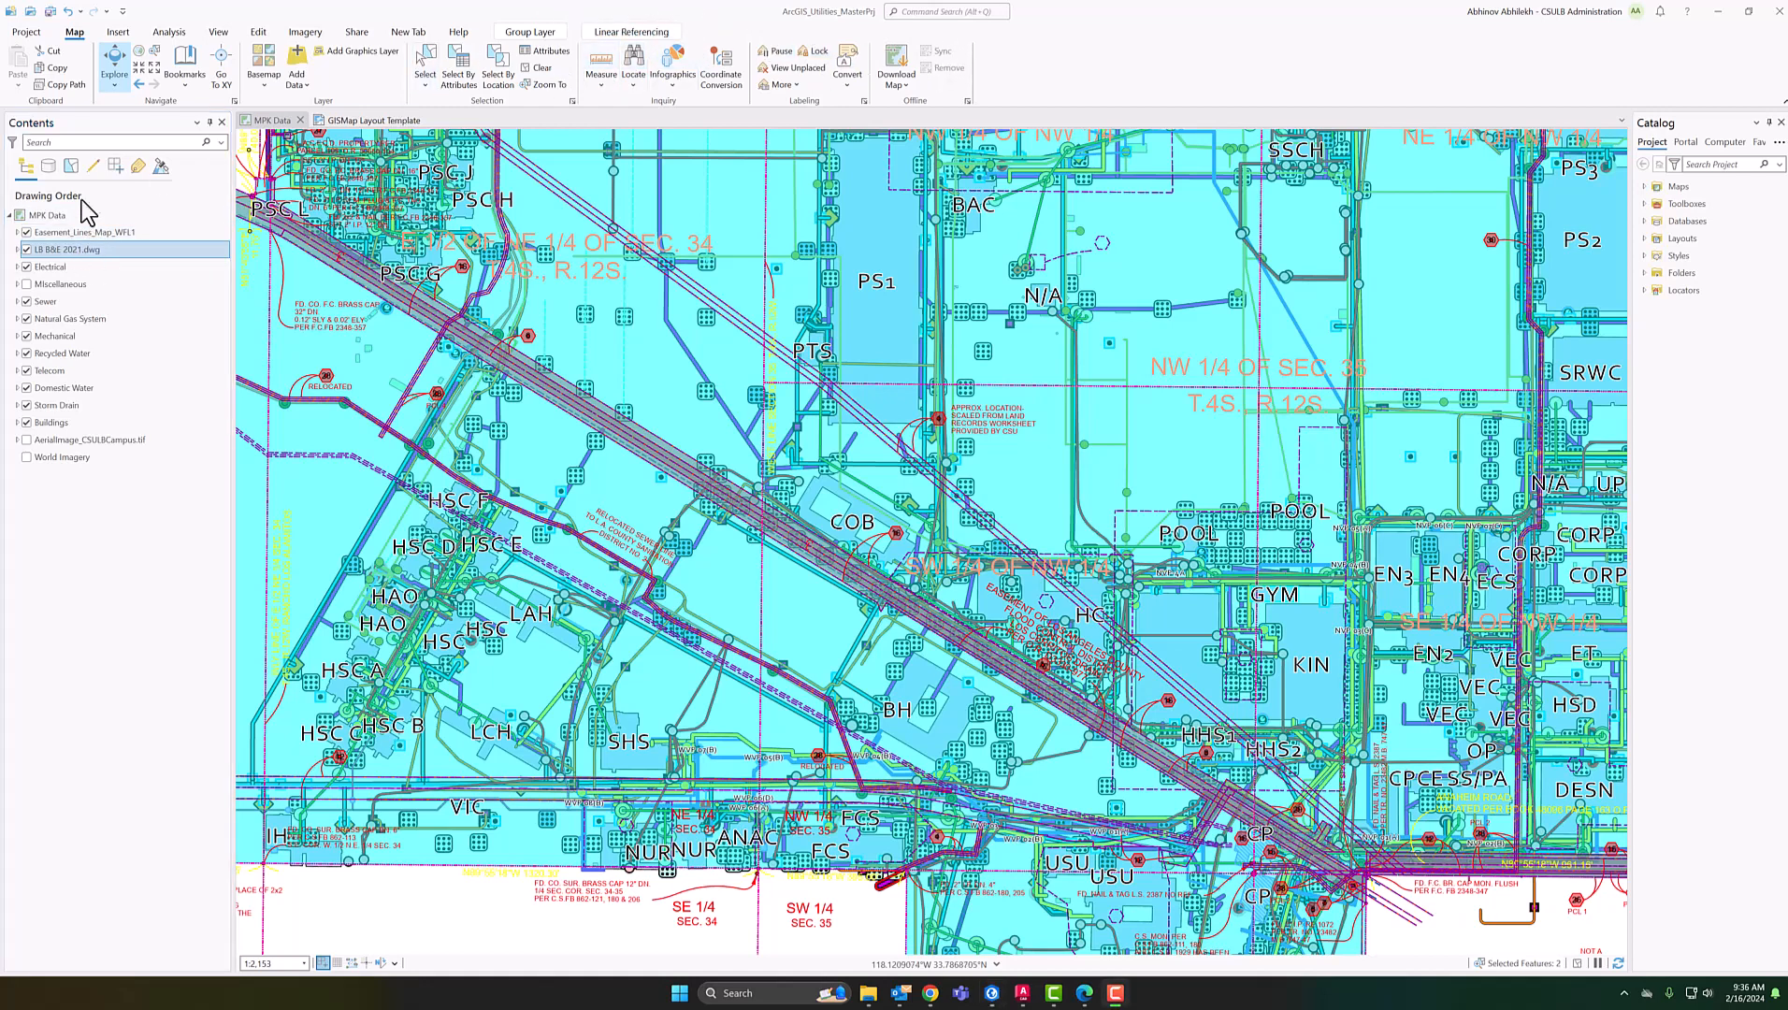
{"action": "left_click", "coordinate": [22, 251]}
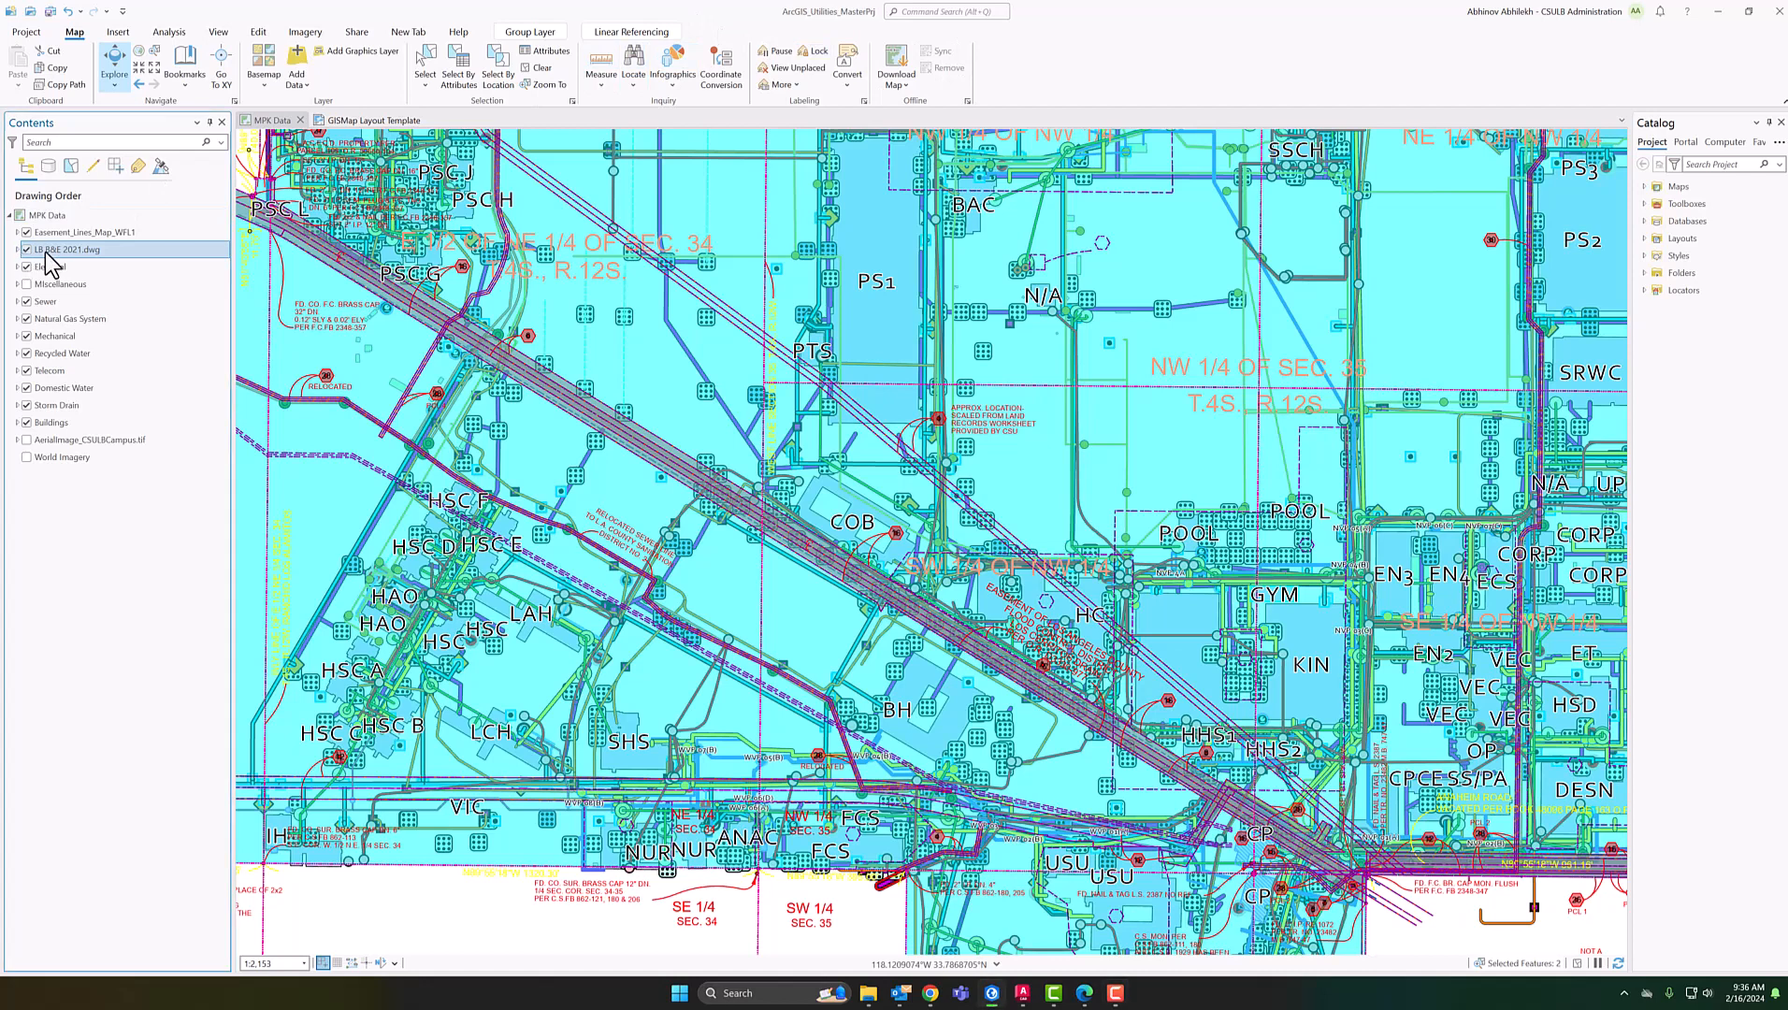
{"action": "left_click", "coordinate": [16, 249]}
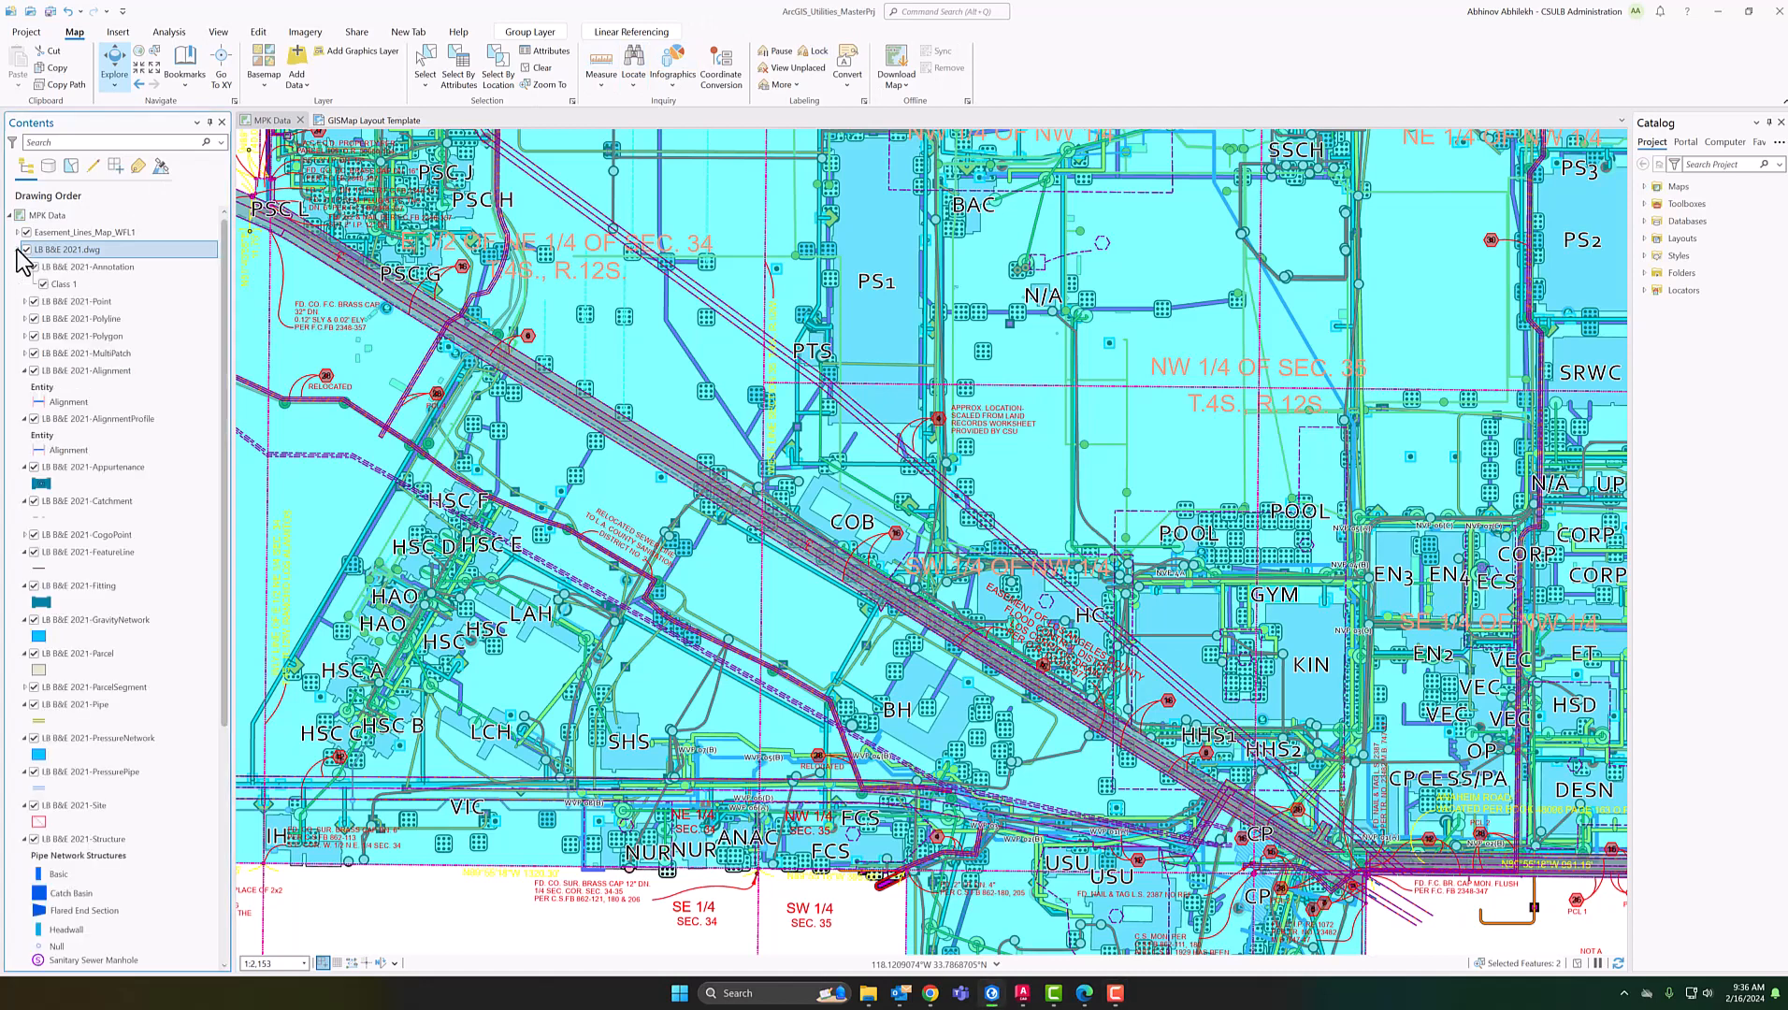
{"action": "left_click", "coordinate": [129, 352]}
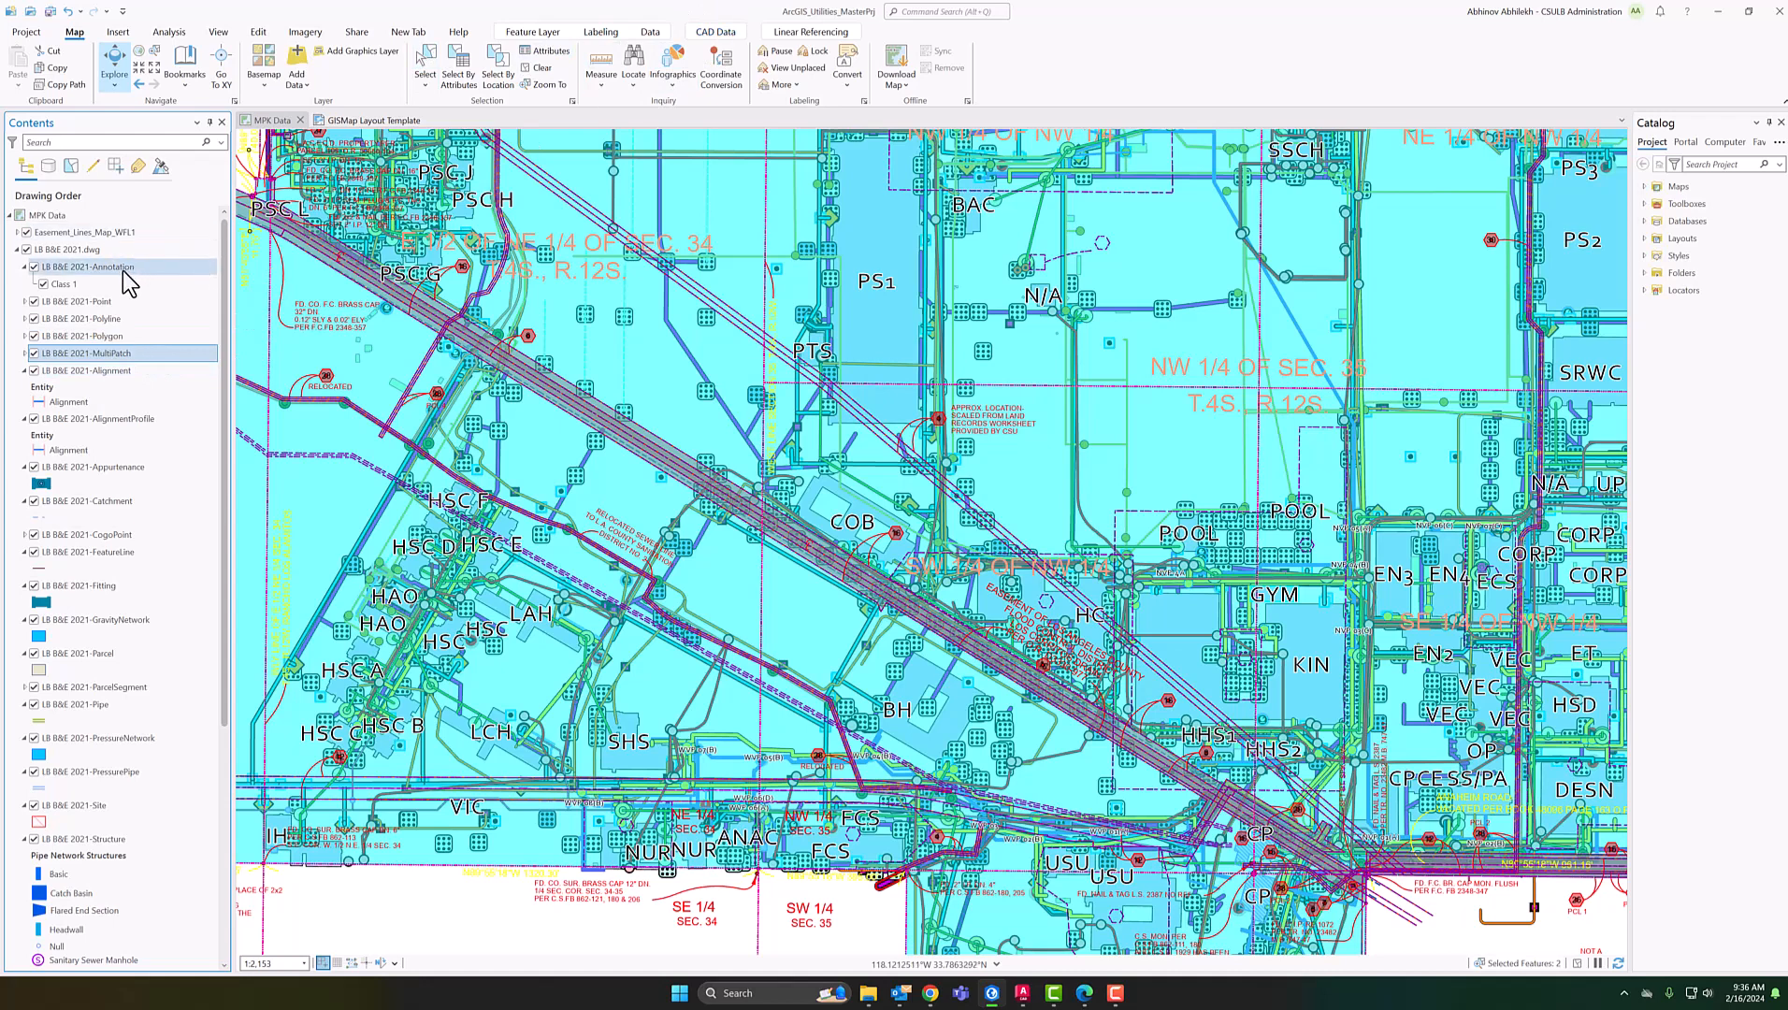
{"action": "left_click", "coordinate": [93, 247]}
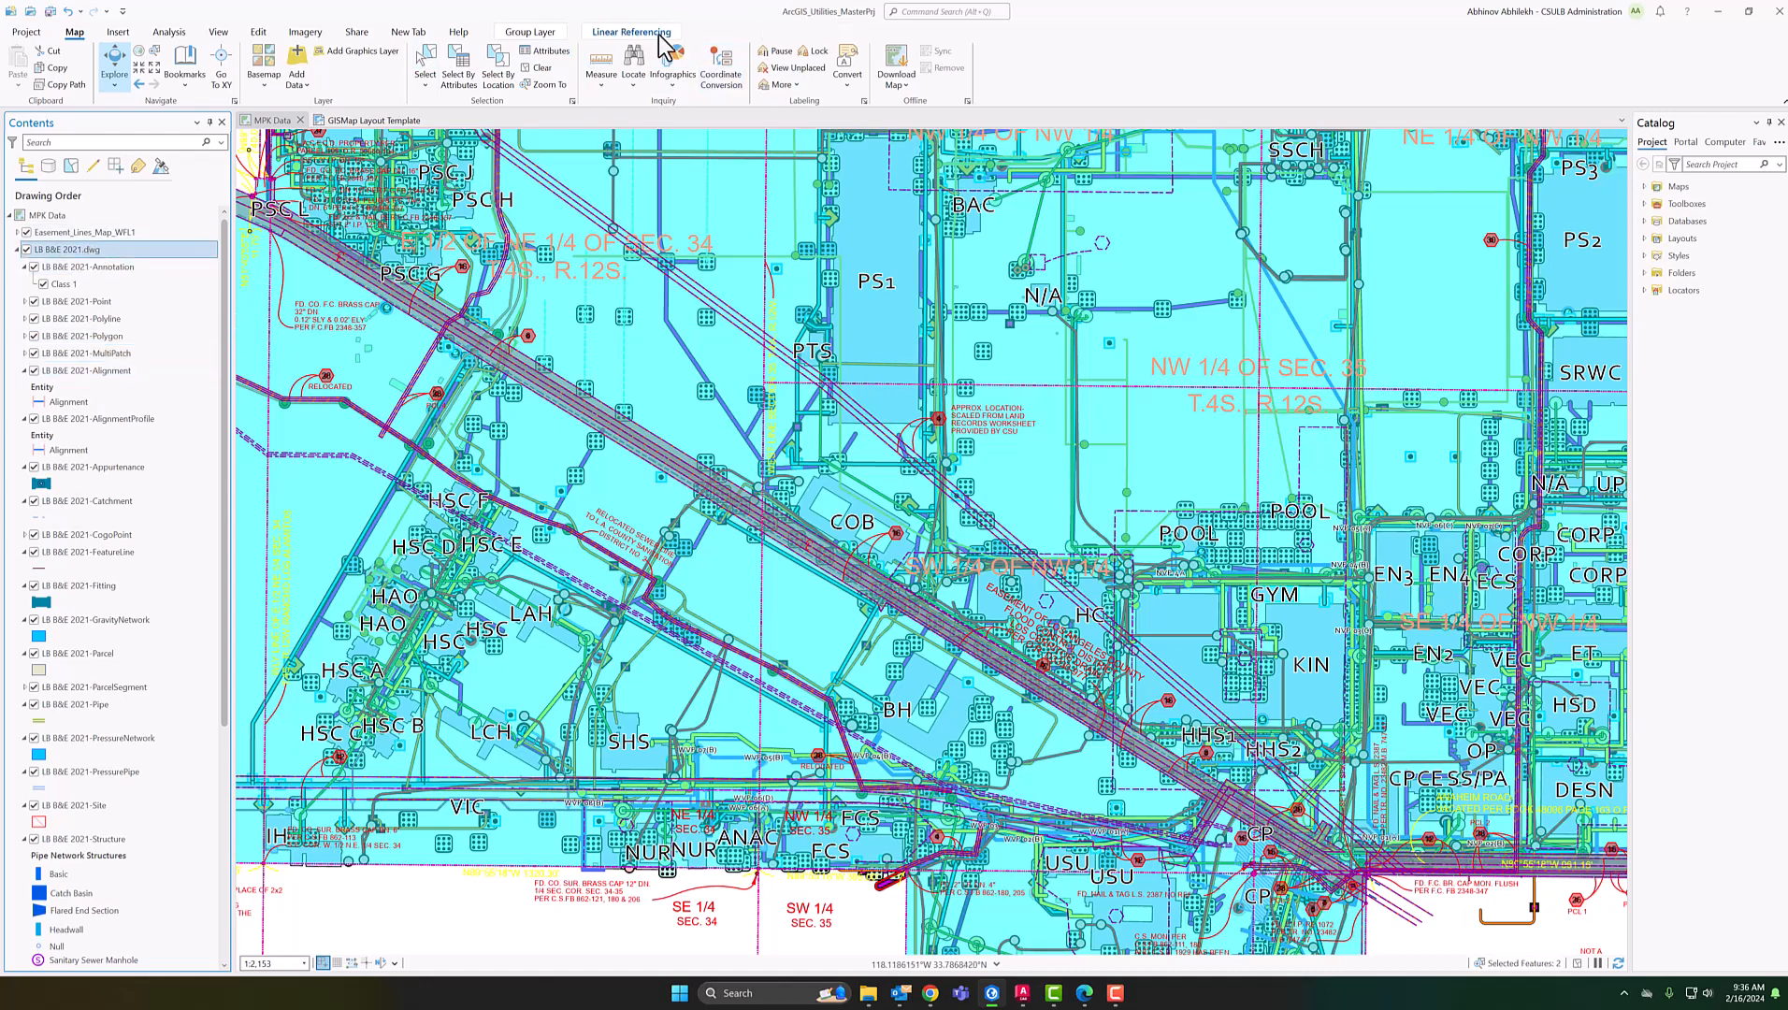
{"action": "left_click", "coordinate": [101, 353]}
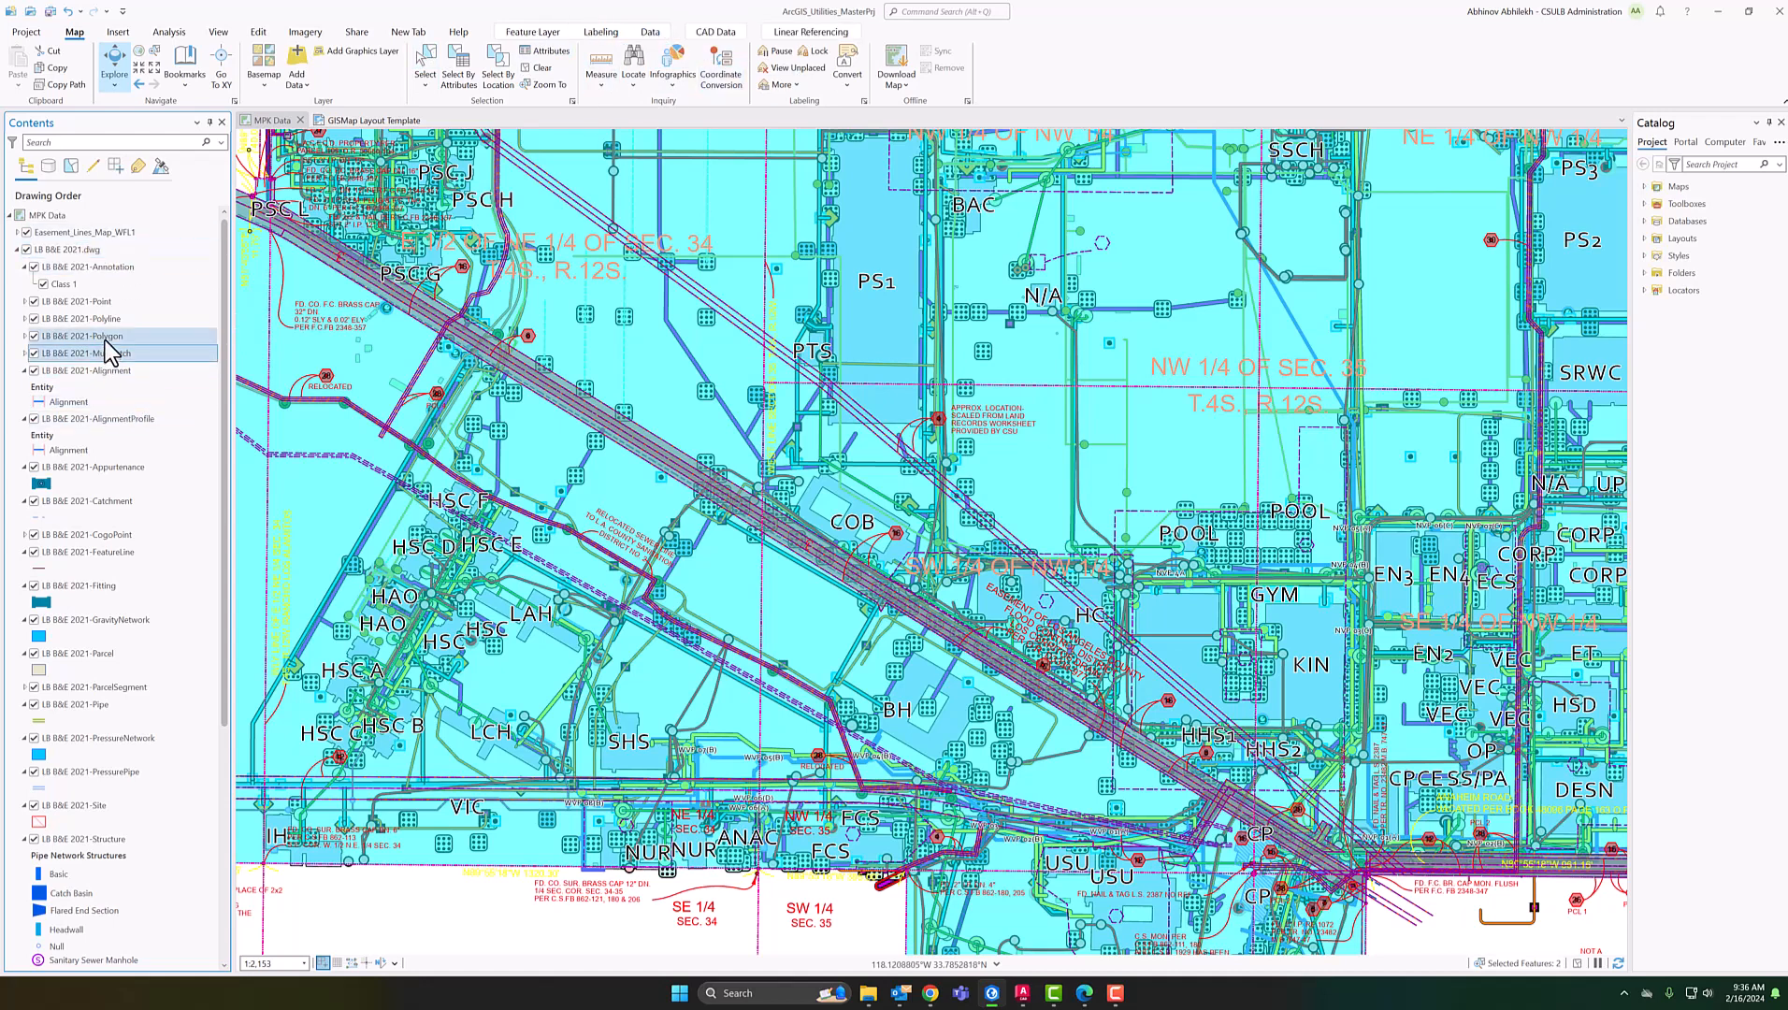
Review the Define Projection settings for the DWG's Polygon sublayer, keeping NAD 1983 StatePlane California V FIPS 0405 (US Feet), and close the tool
{"action": "left_click", "coordinate": [105, 337]}
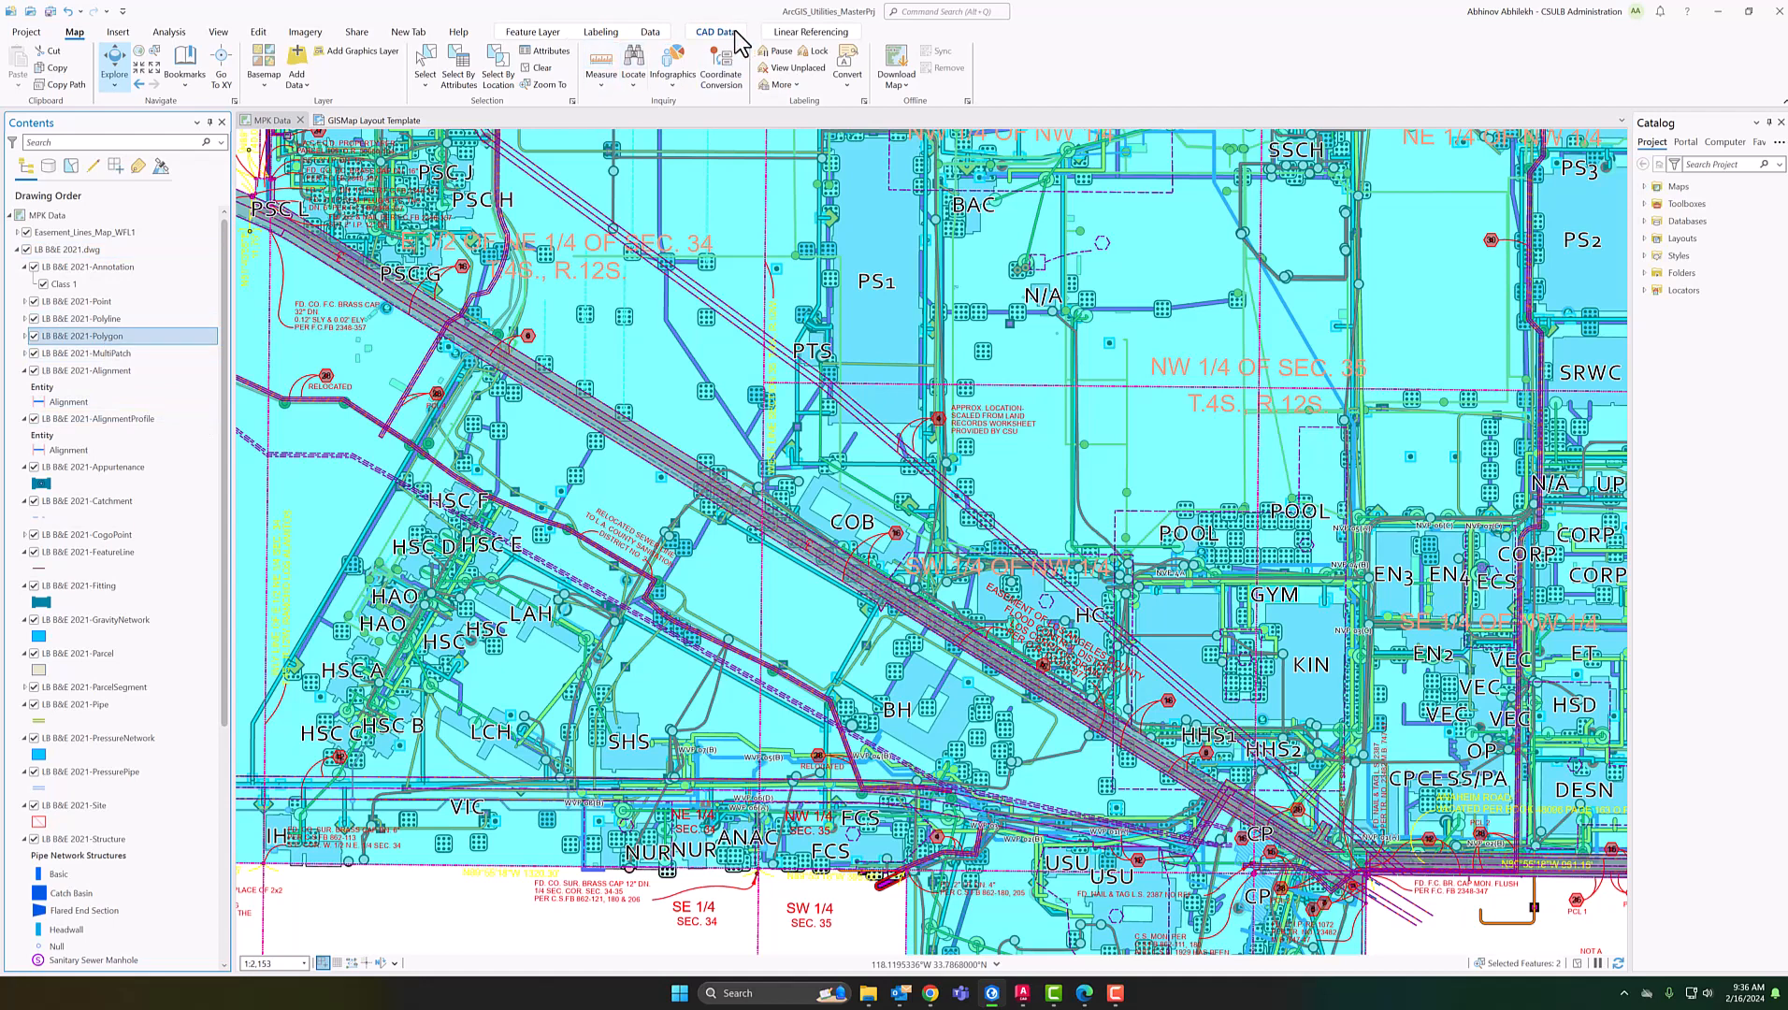
{"action": "left_click", "coordinate": [716, 32]}
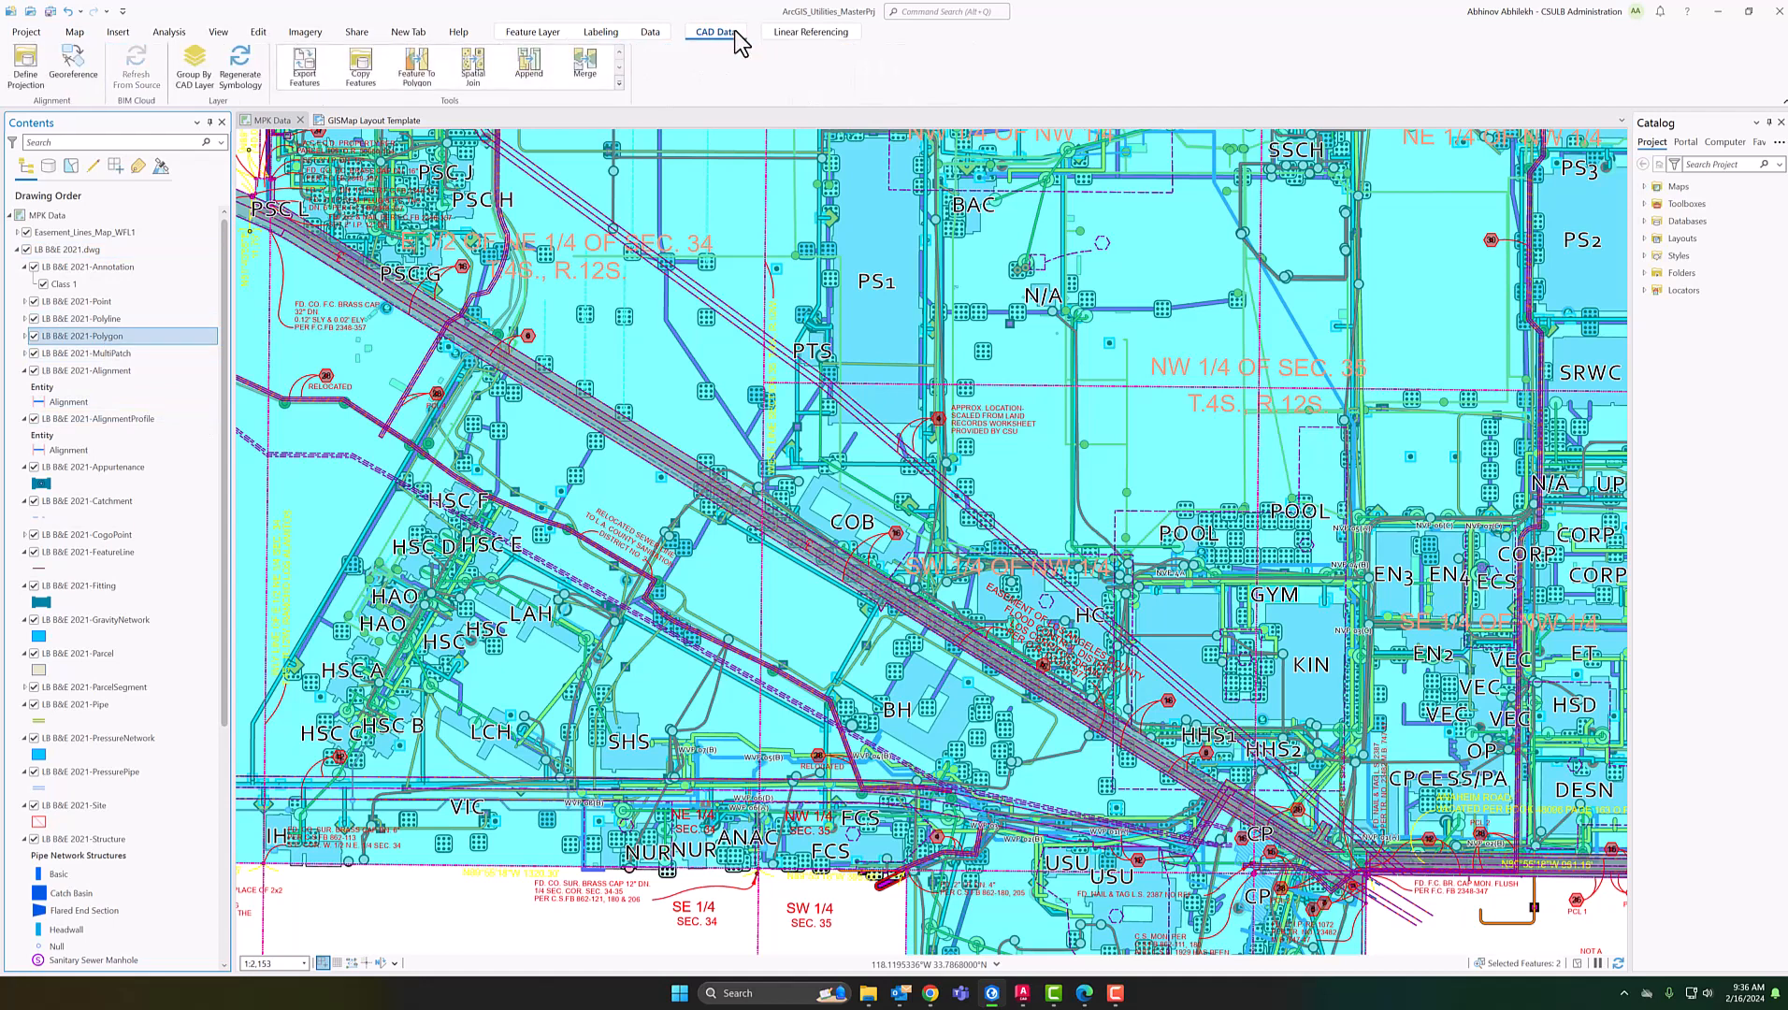
{"action": "left_click", "coordinate": [26, 74]}
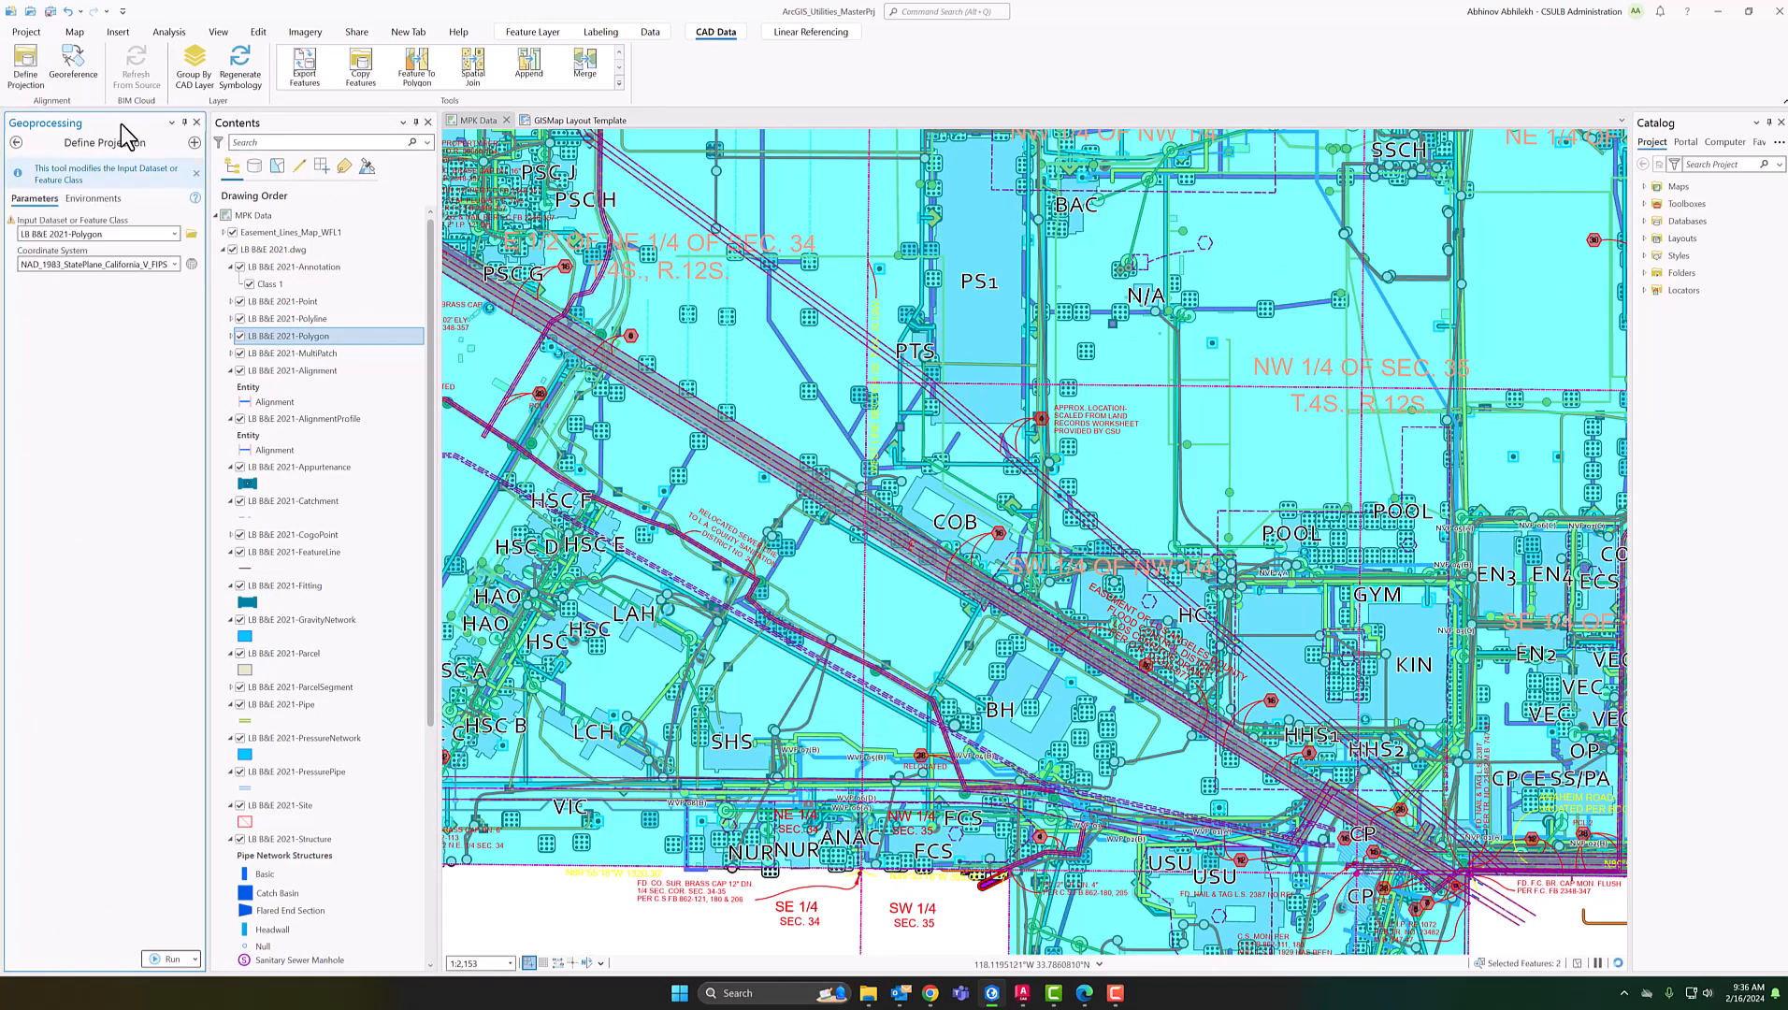
{"action": "left_click_drag", "start_coordinate": [128, 126], "coordinate": [696, 161]}
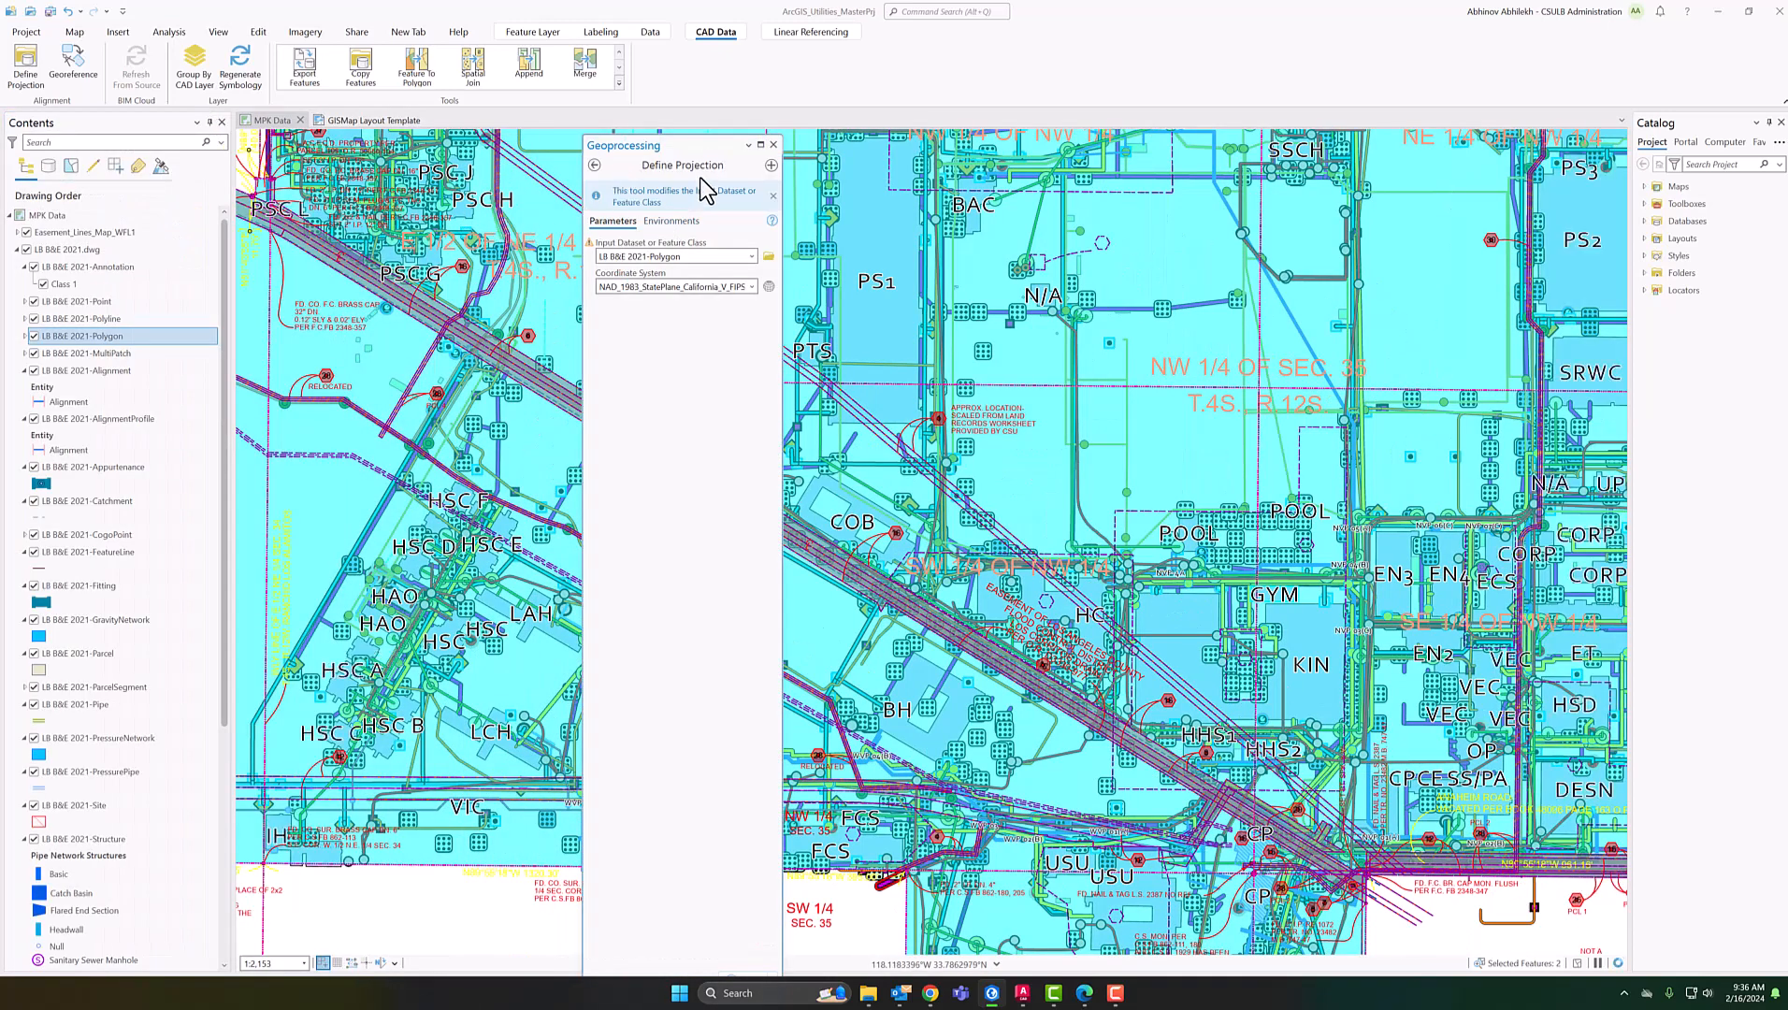
{"action": "left_click", "coordinate": [752, 288]}
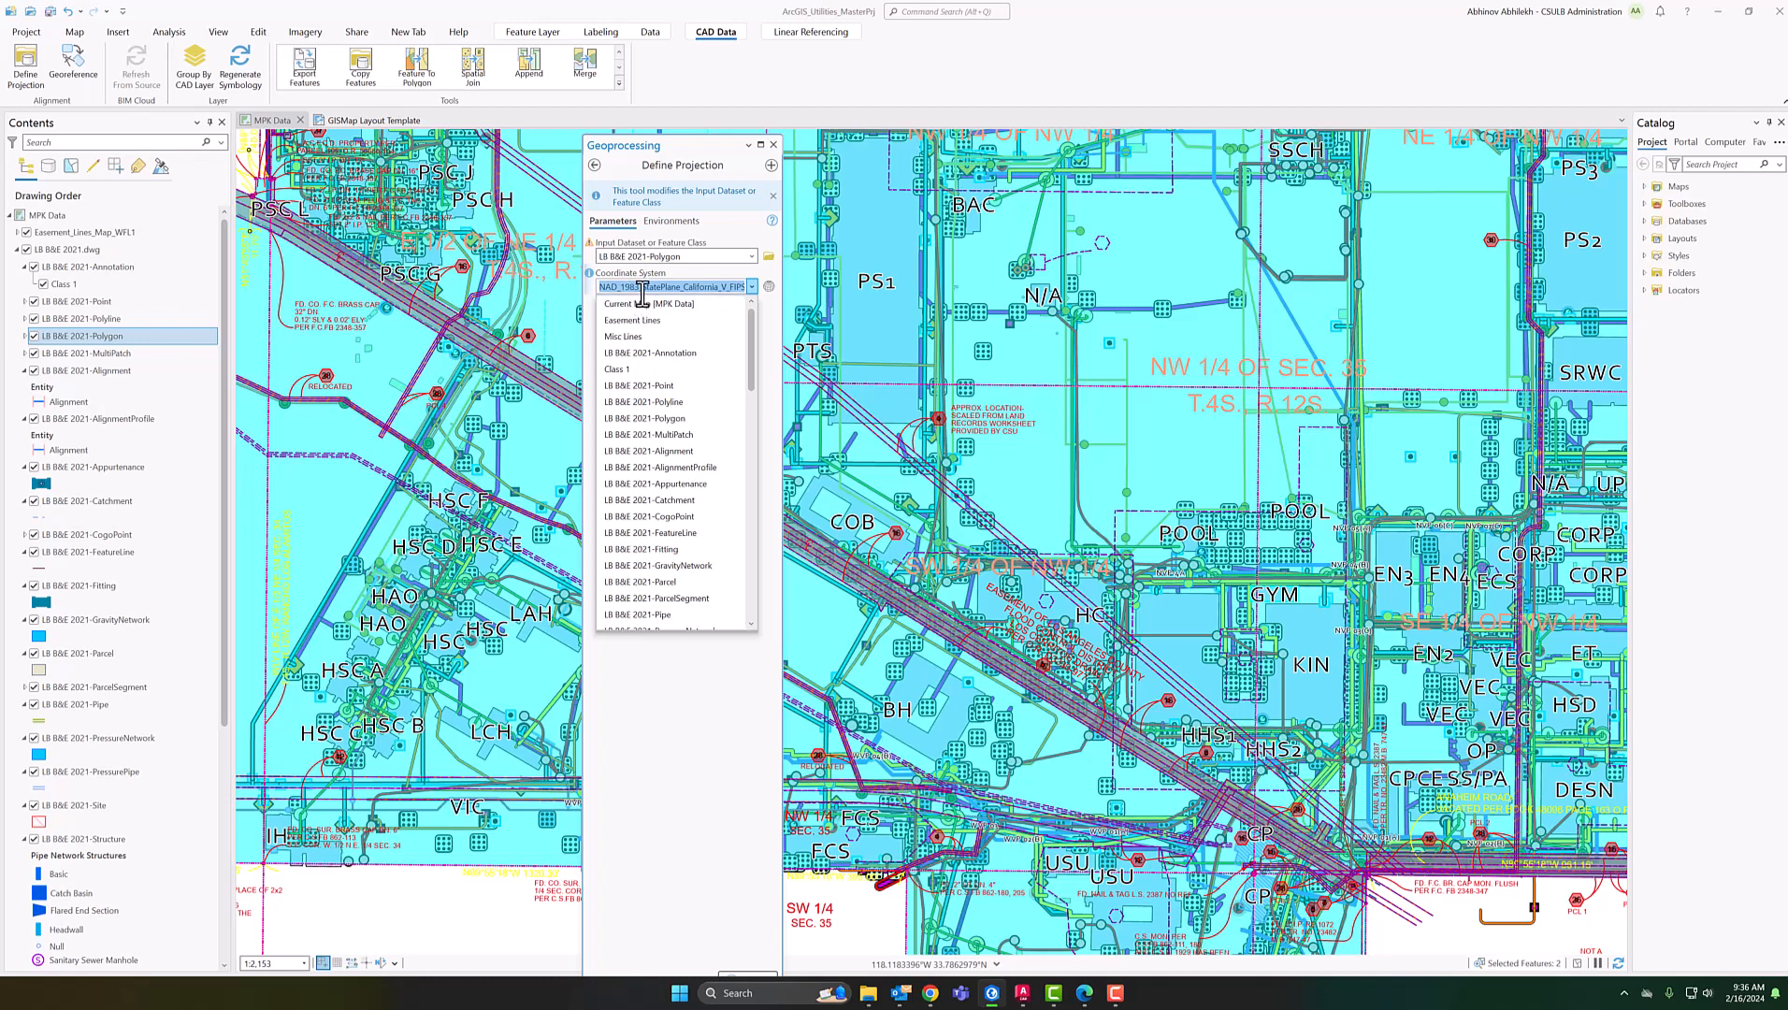
{"action": "left_click", "coordinate": [769, 288]}
{"action": "left_click", "coordinate": [769, 288]}
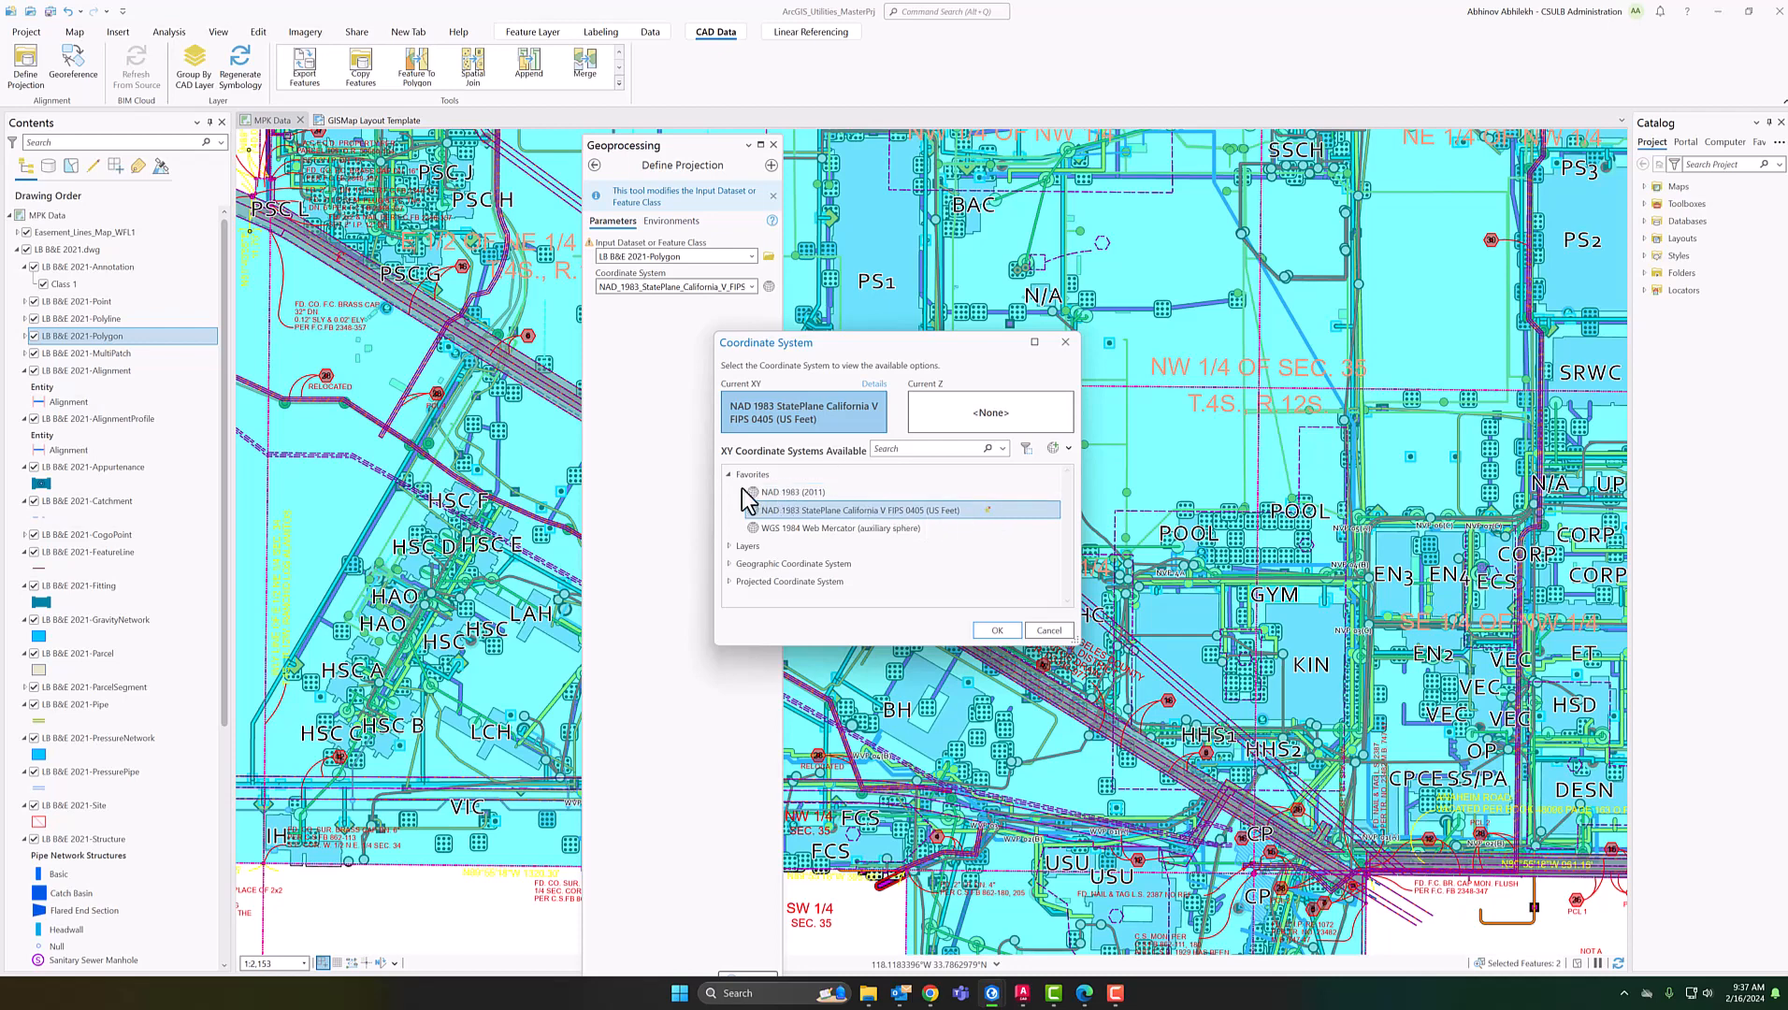
{"action": "left_click", "coordinate": [996, 630]}
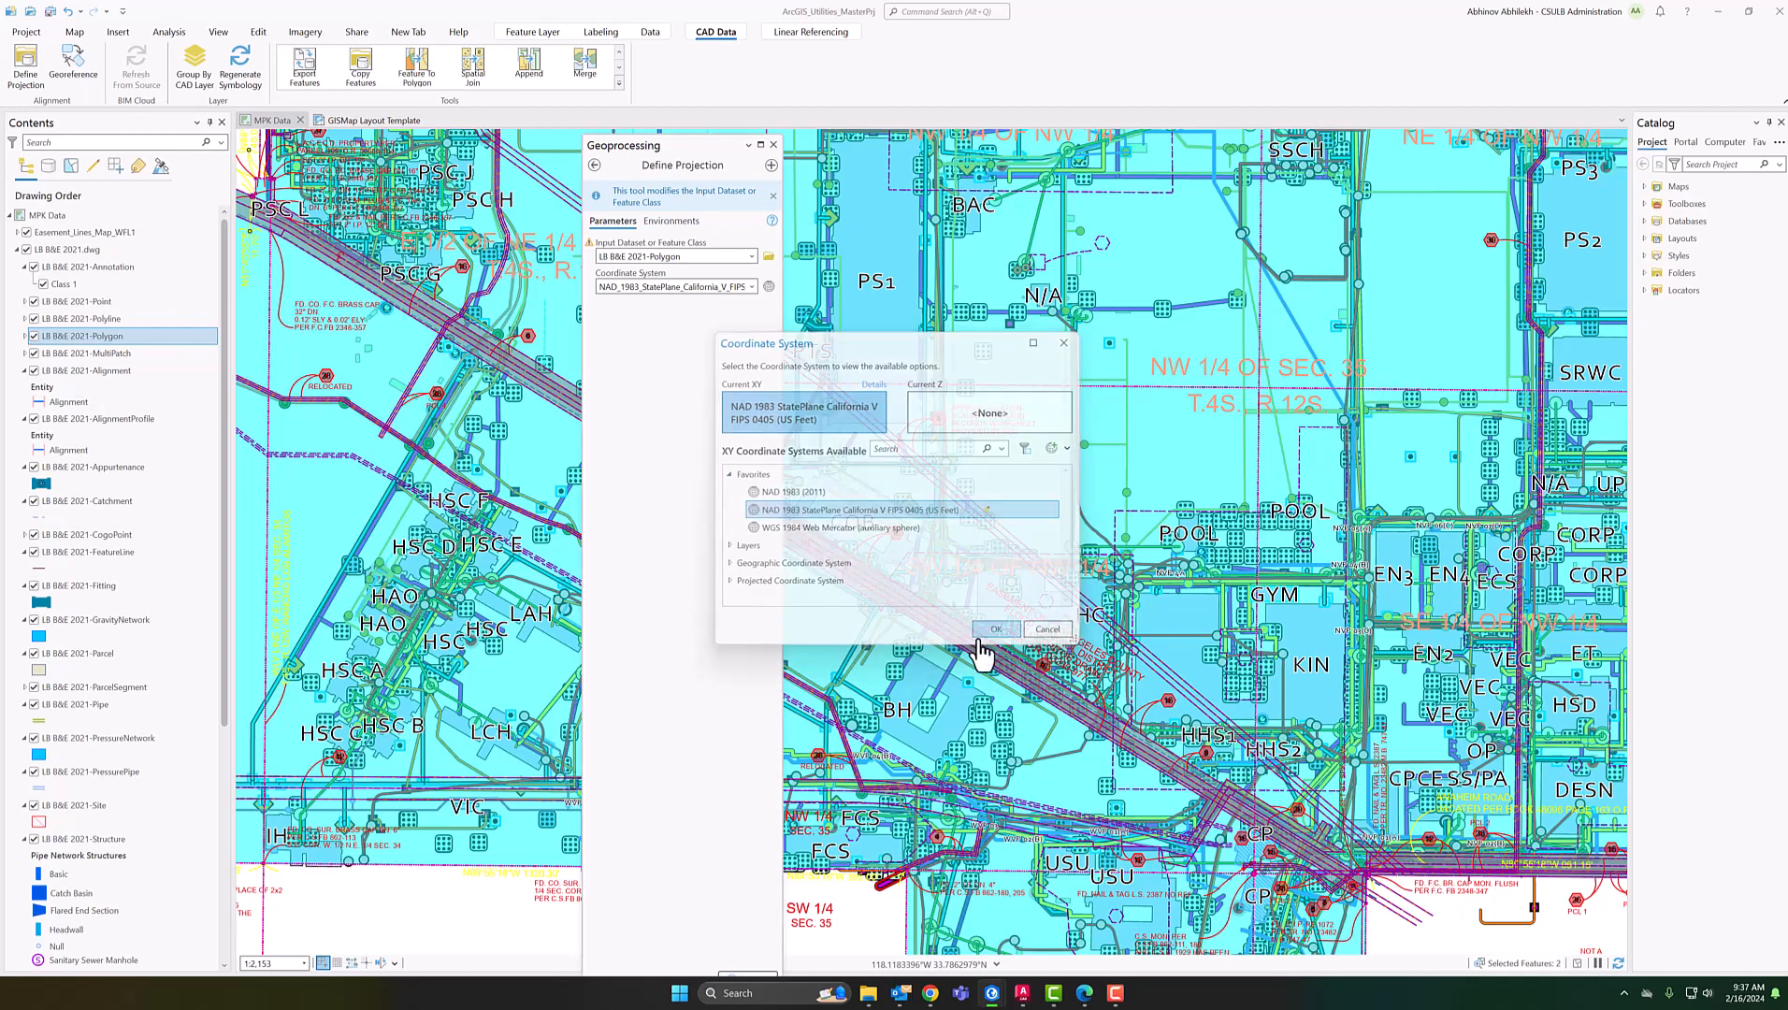
{"action": "left_click_drag", "start_coordinate": [678, 147], "coordinate": [670, 40]}
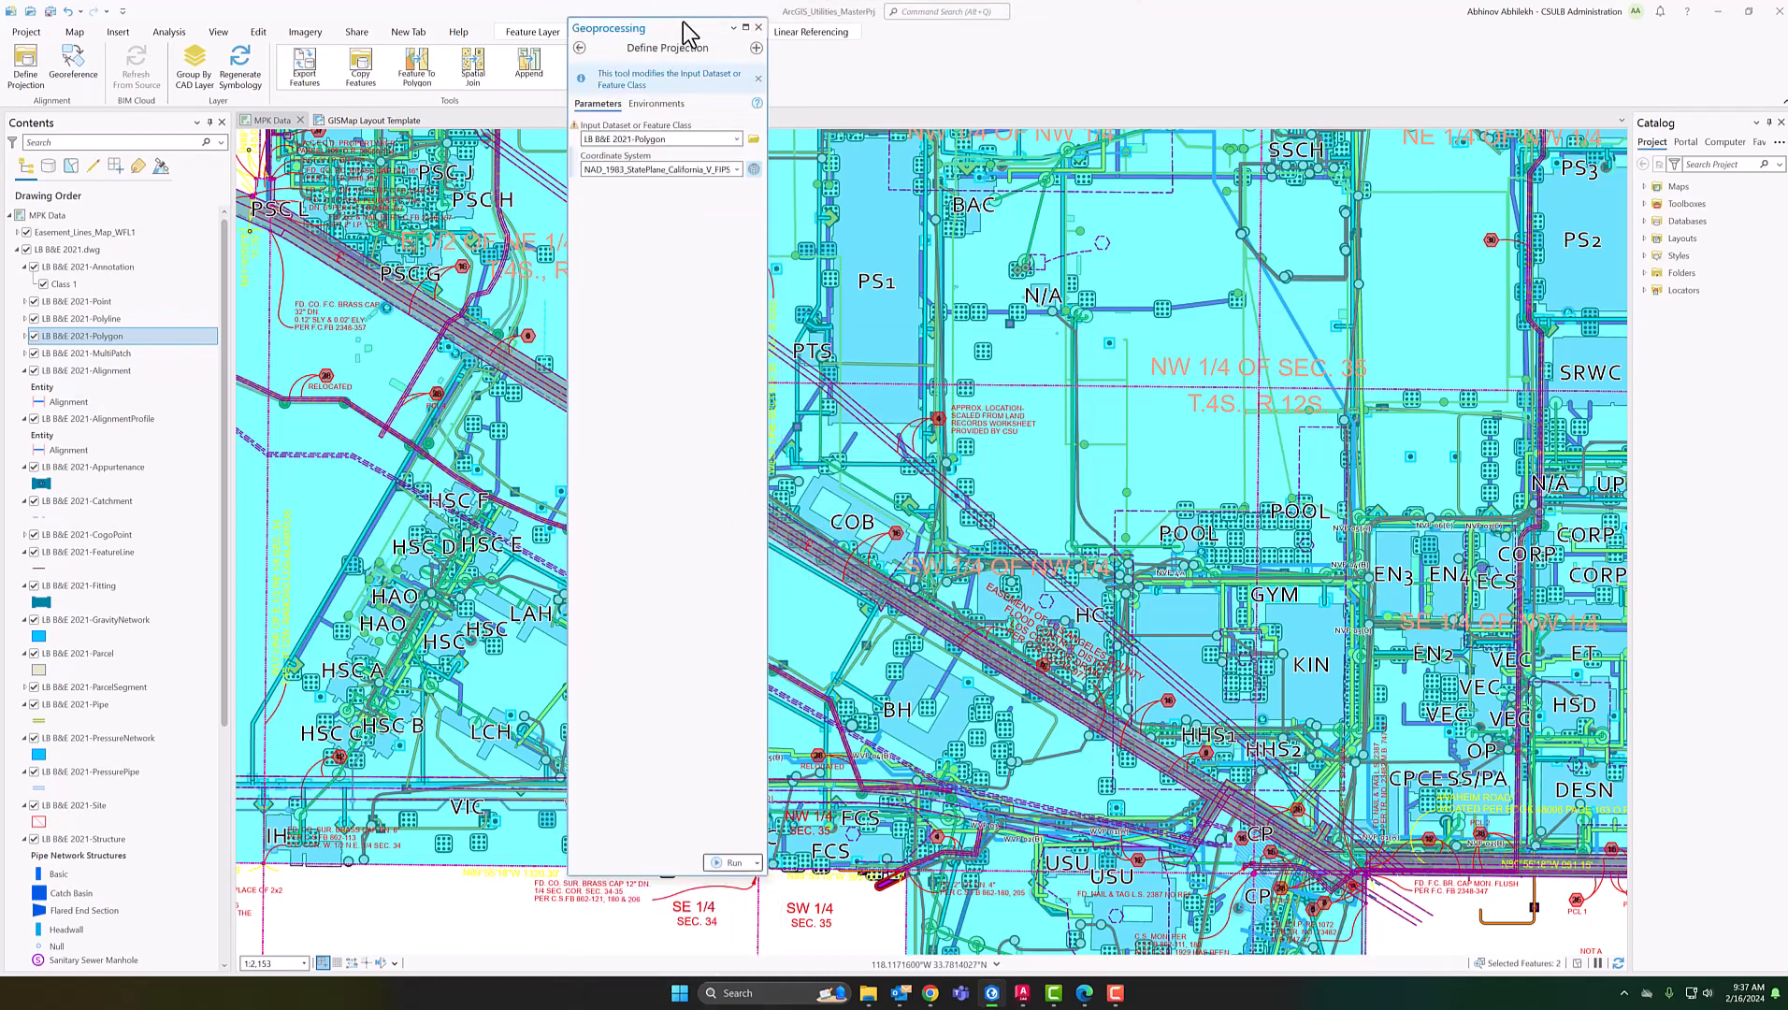
{"action": "left_click", "coordinate": [758, 27]}
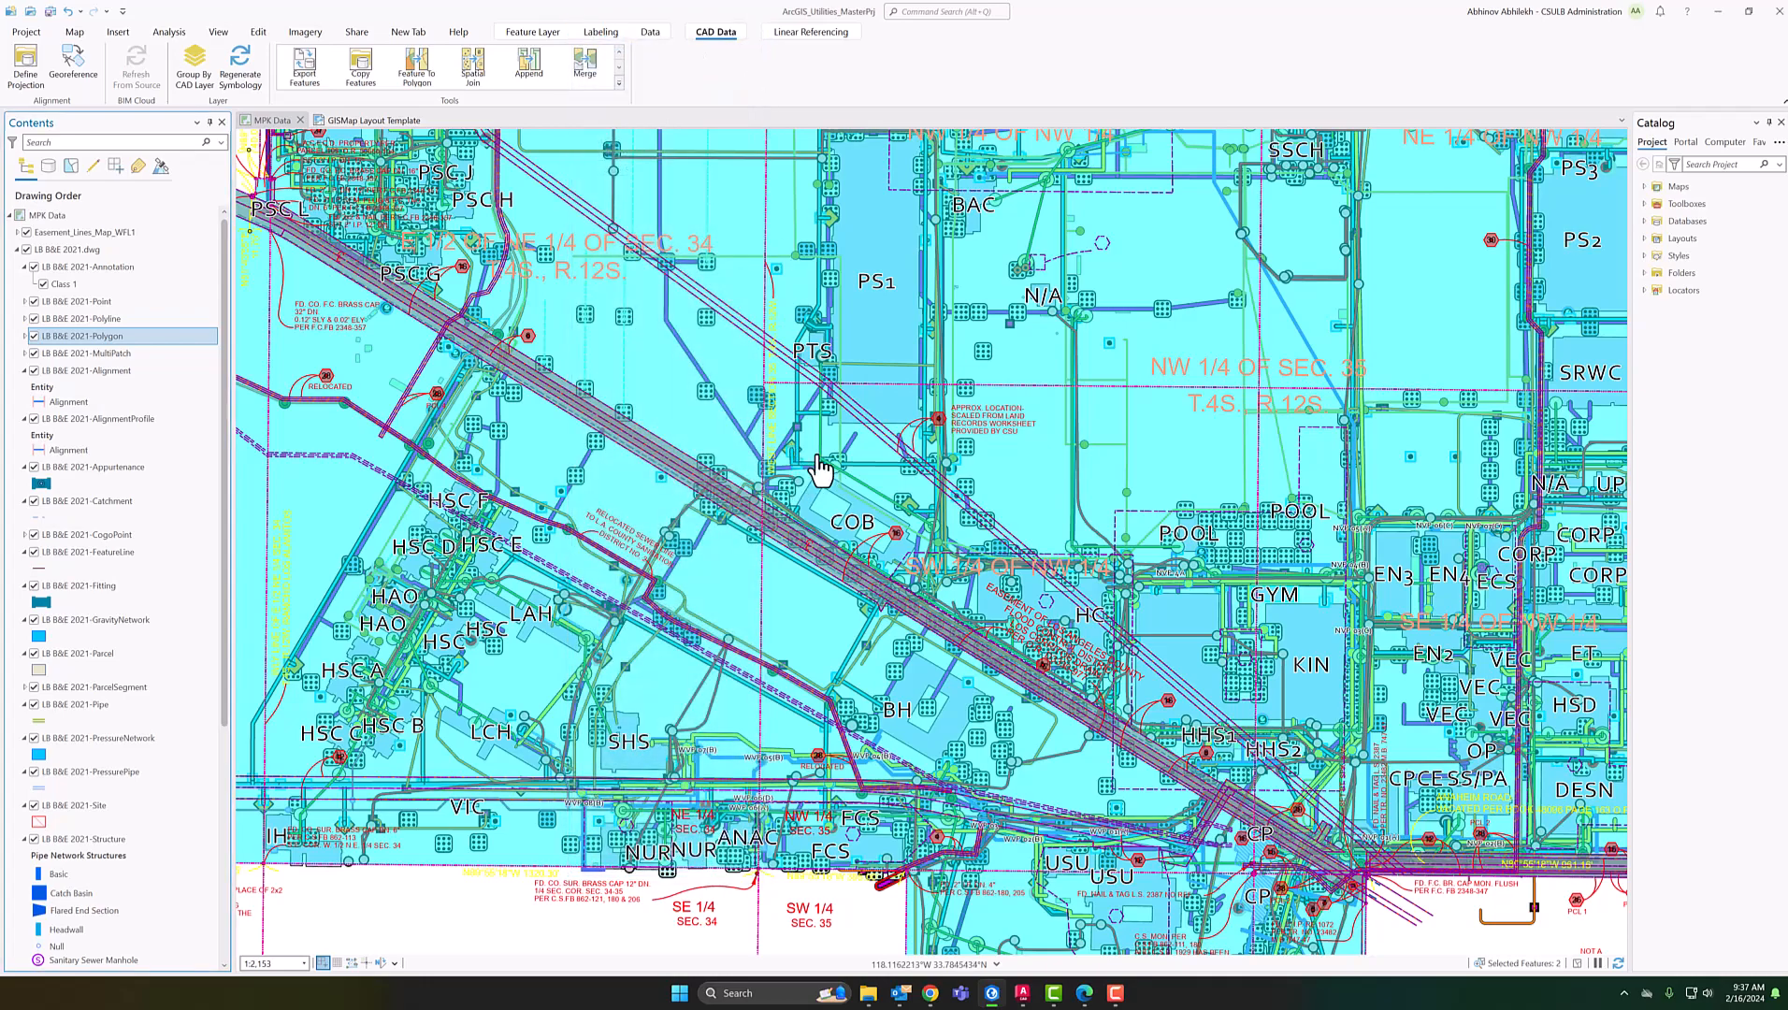
Turn on the AerialImage_CSULBCampus.tif layer beneath the CAD drawing
{"action": "scroll", "coordinate": [852, 485], "scroll_direction": "down", "scroll_amount": 2}
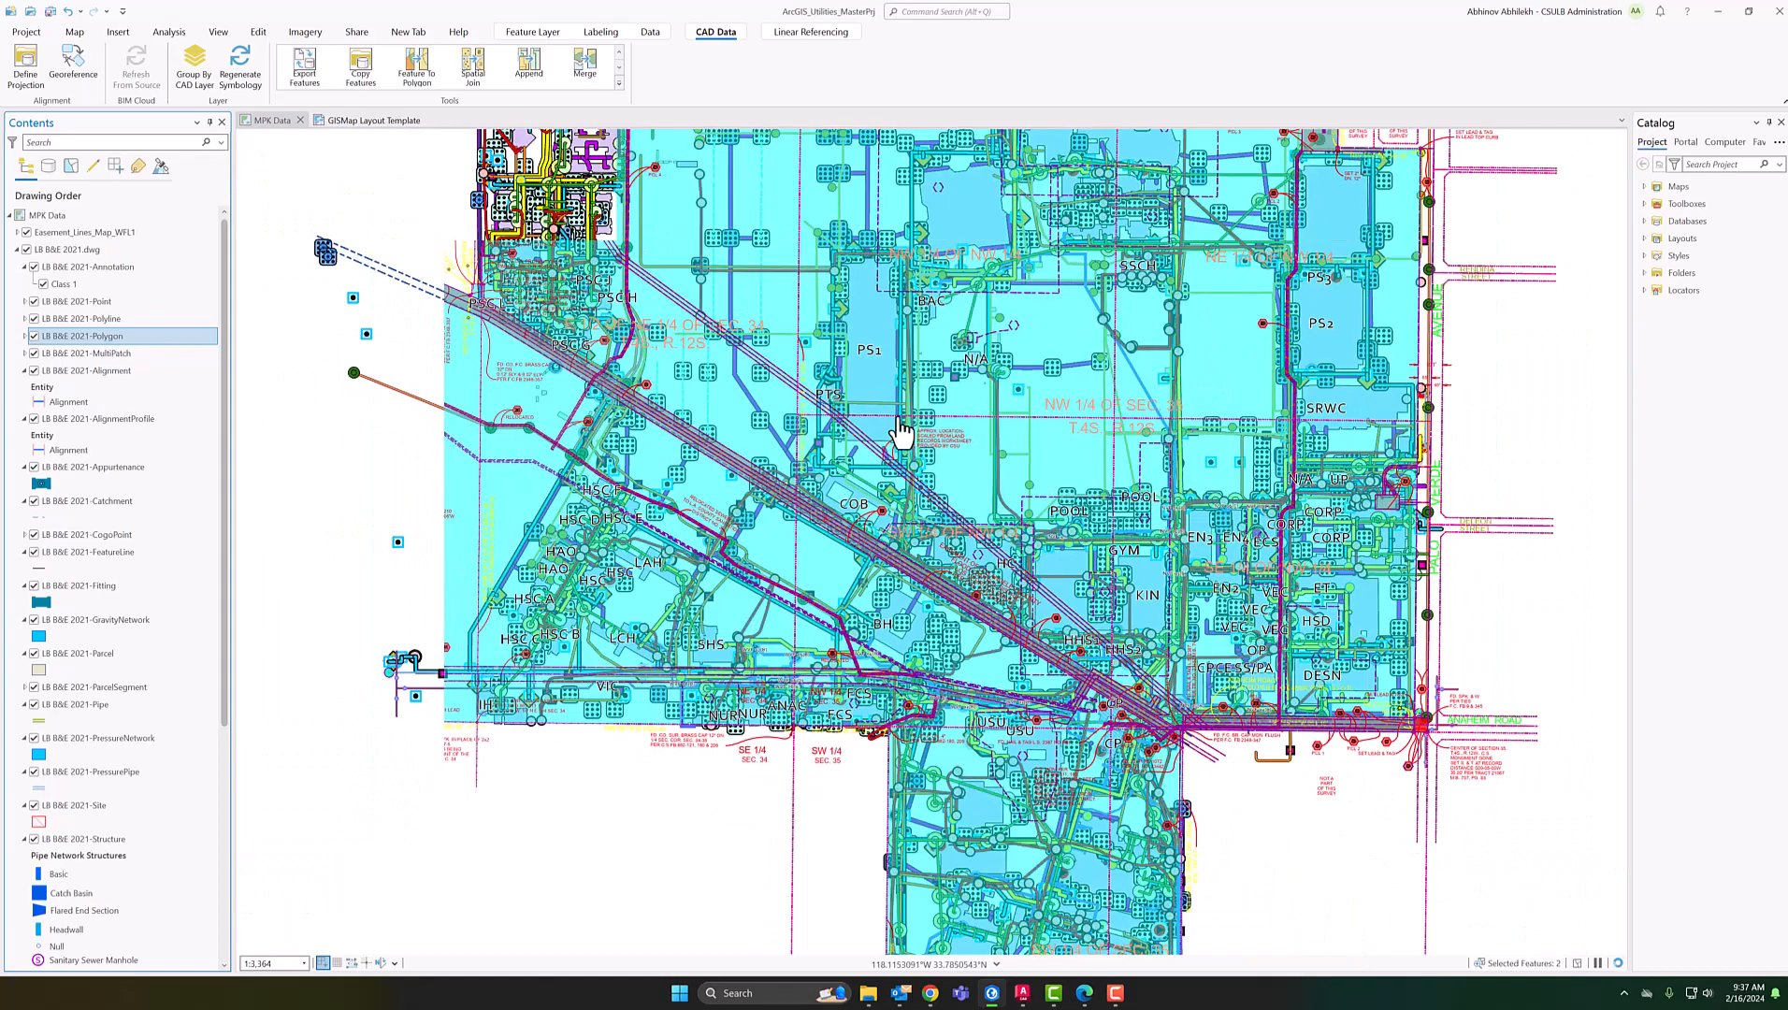
{"action": "scroll", "coordinate": [846, 346], "scroll_direction": "down", "scroll_amount": 2}
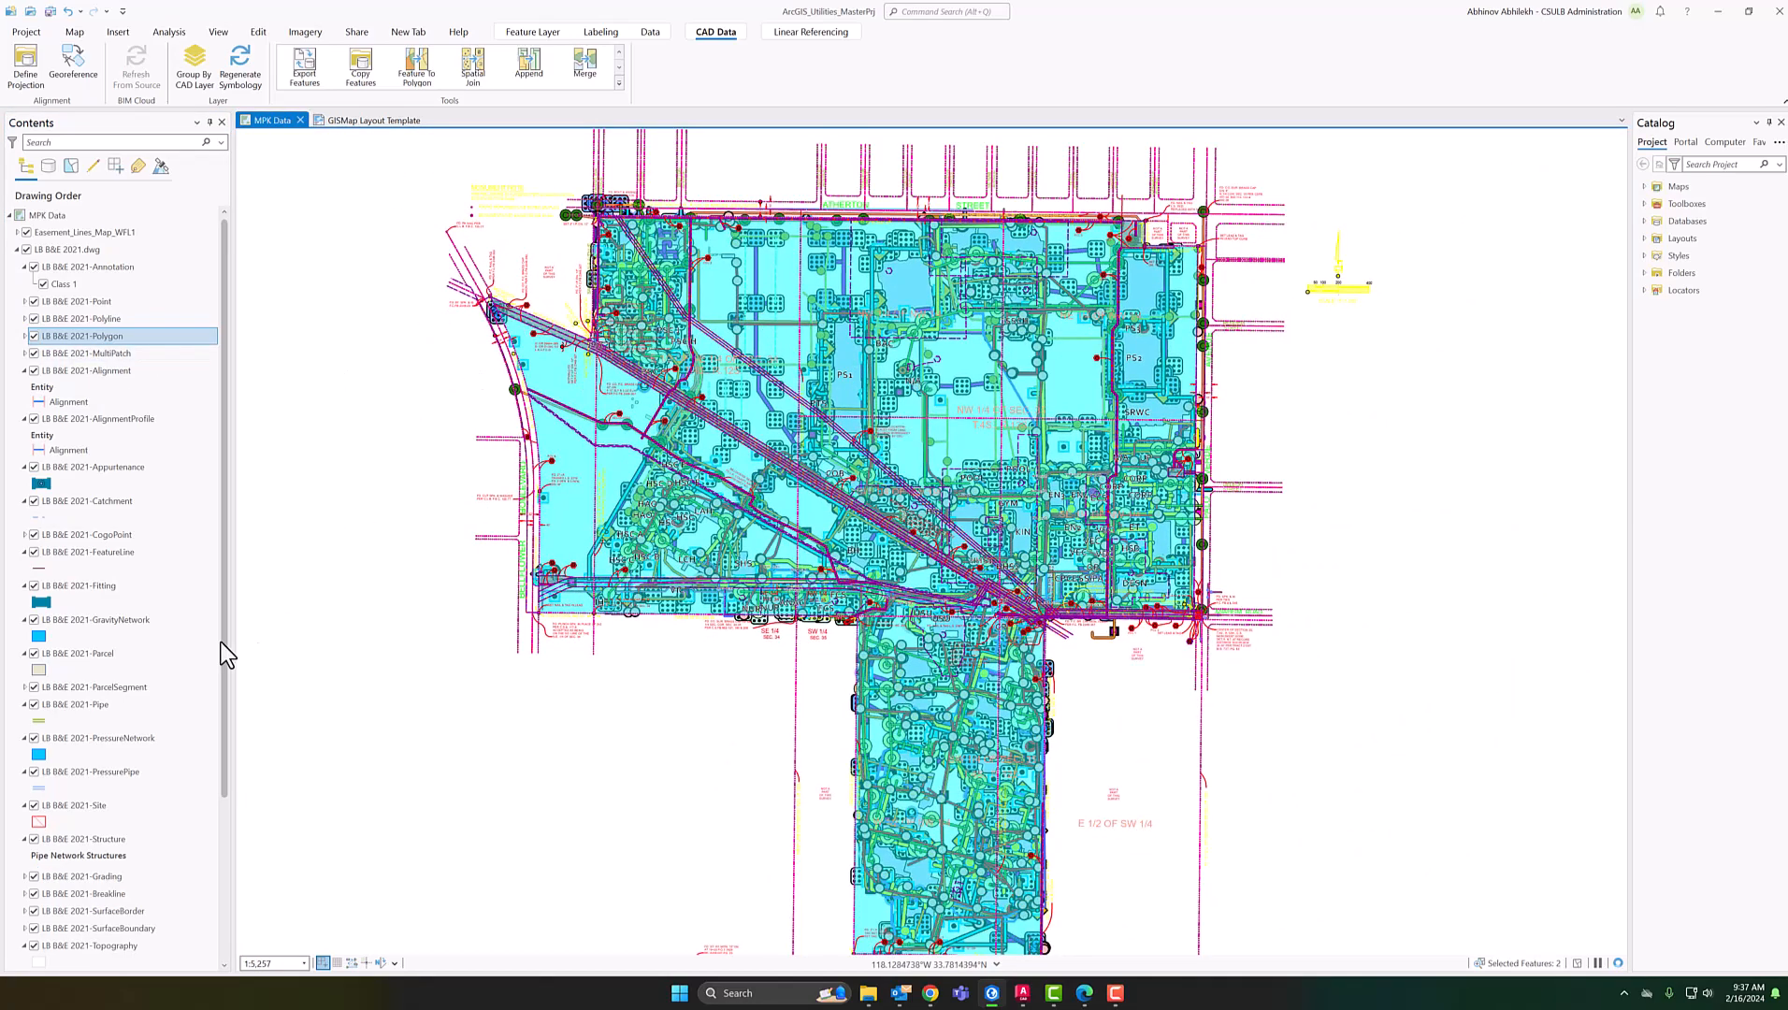
{"action": "scroll", "coordinate": [155, 917], "scroll_direction": "down", "scroll_amount": 2}
{"action": "scroll", "coordinate": [152, 915], "scroll_direction": "down", "scroll_amount": 2}
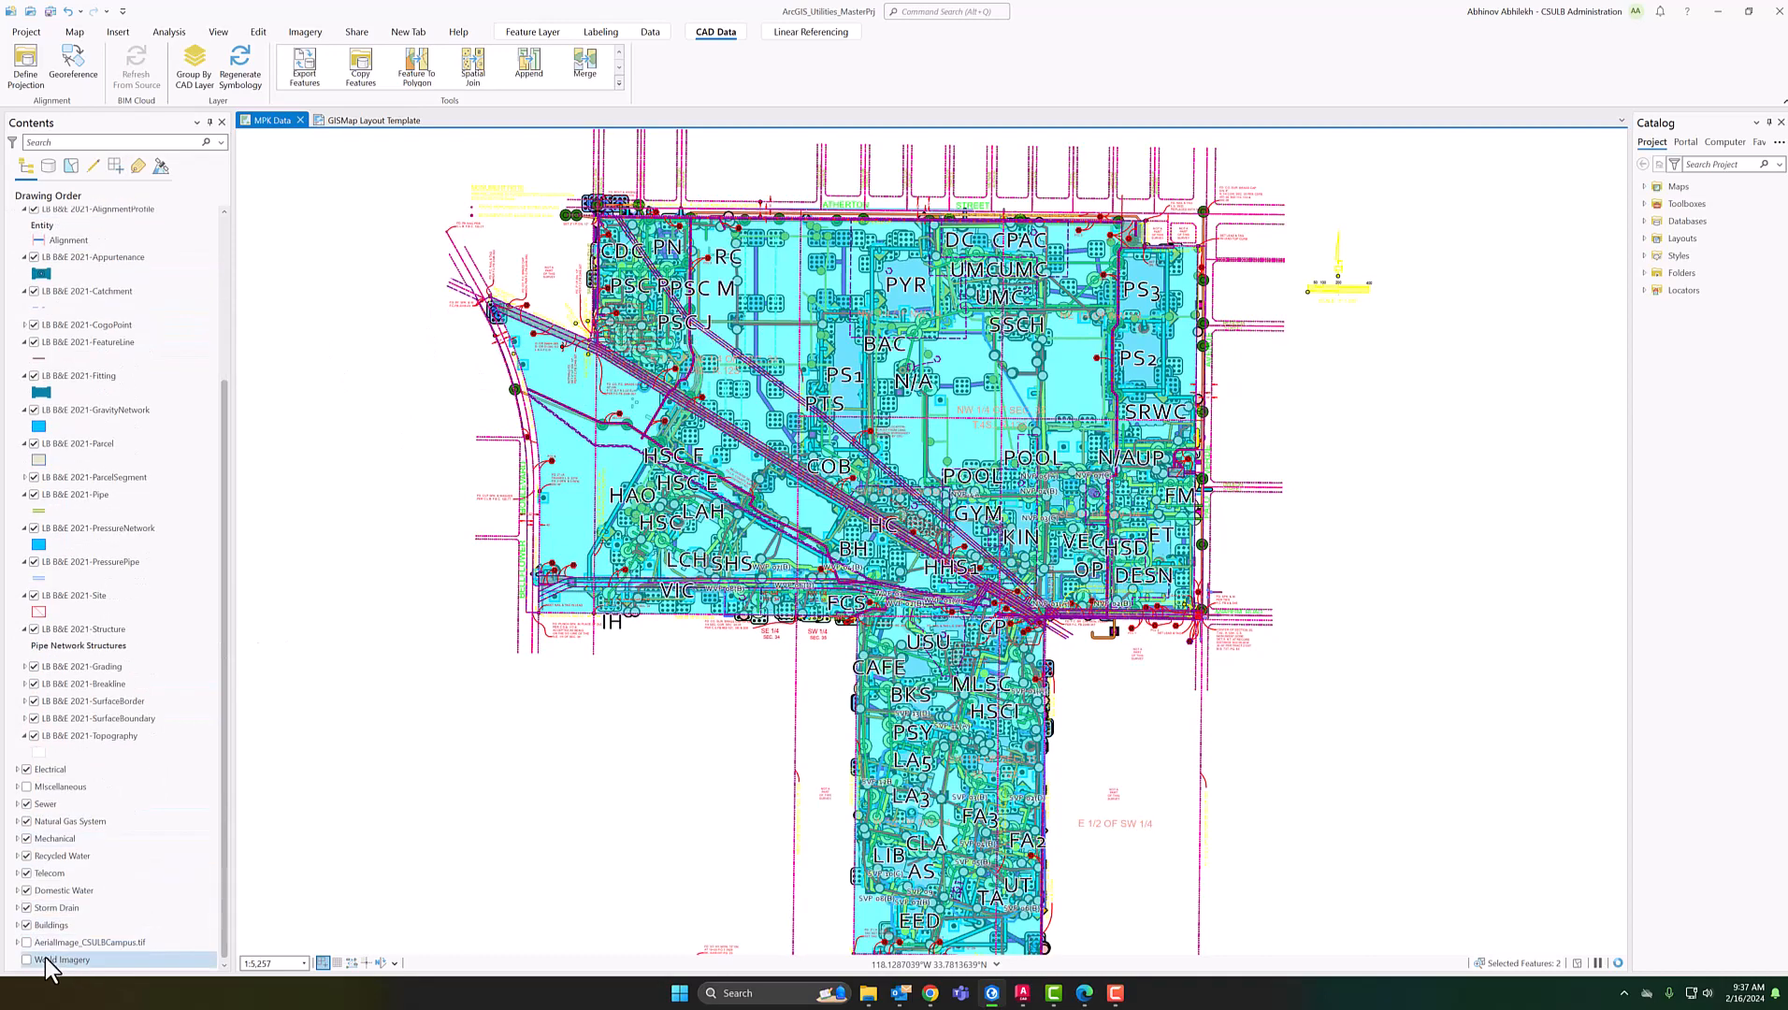
{"action": "left_click", "coordinate": [25, 943]}
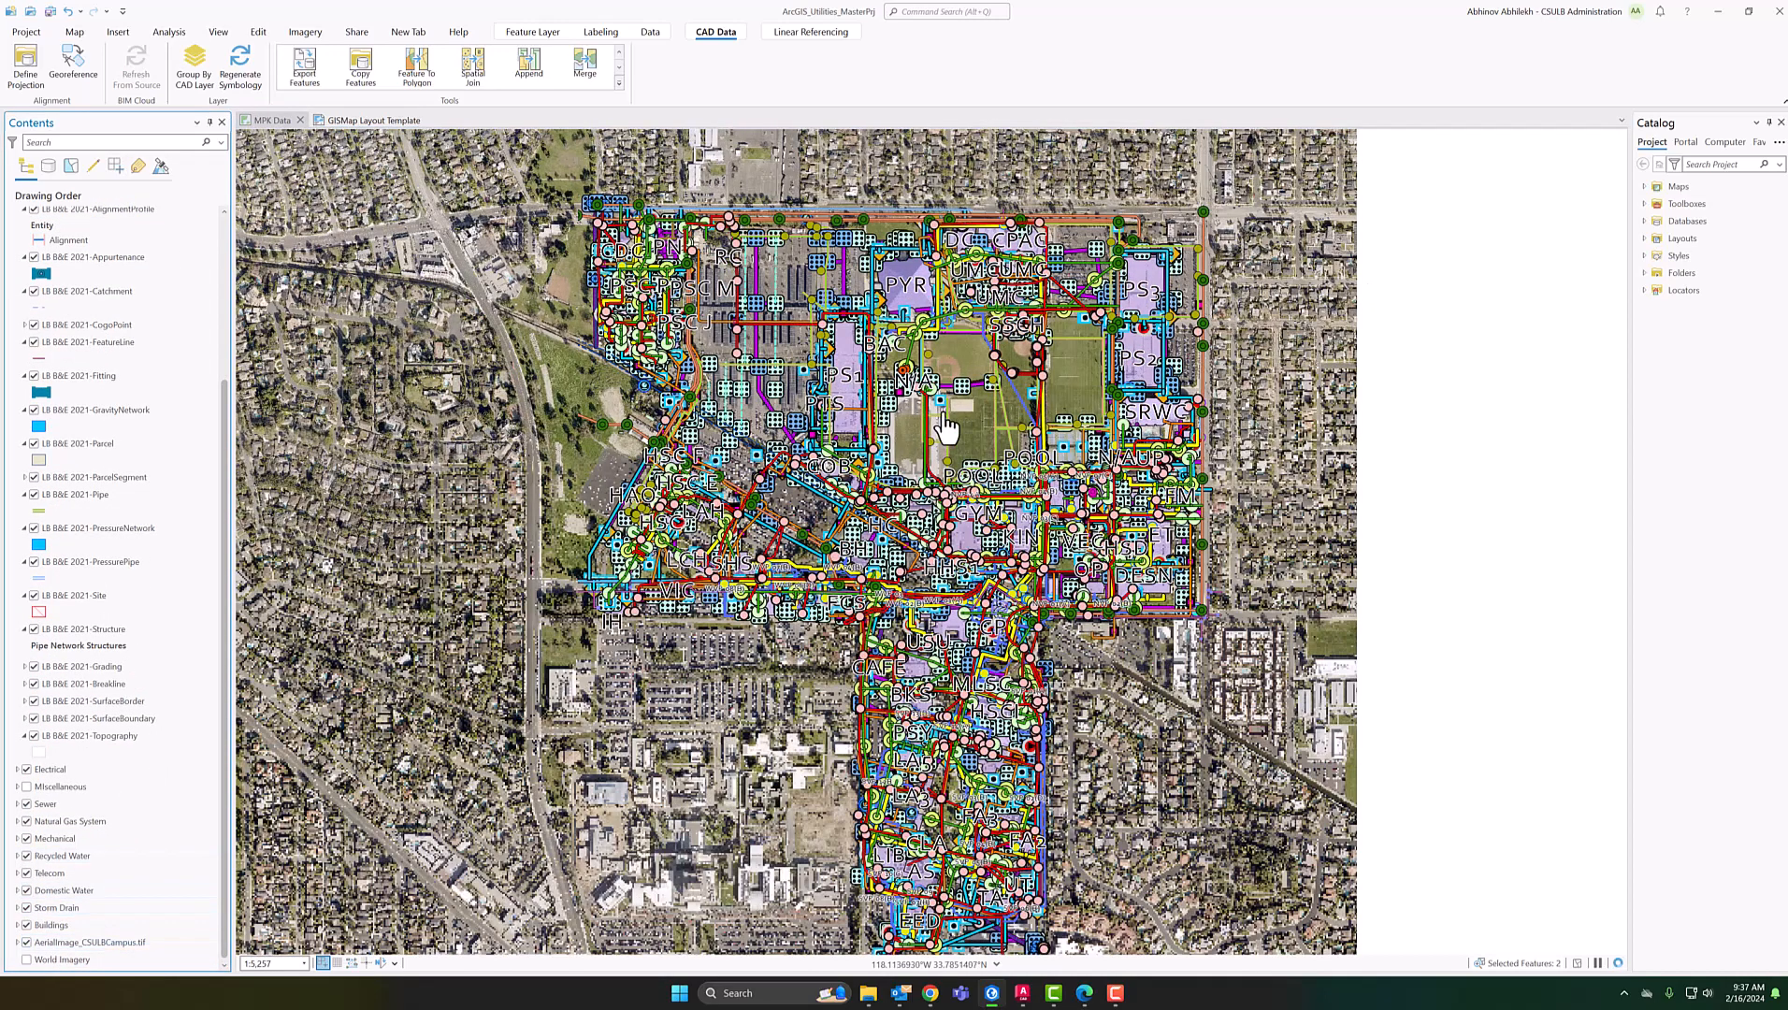
{"action": "left_click_drag", "start_coordinate": [1008, 412], "coordinate": [946, 459]}
{"action": "left_click", "coordinate": [239, 67]}
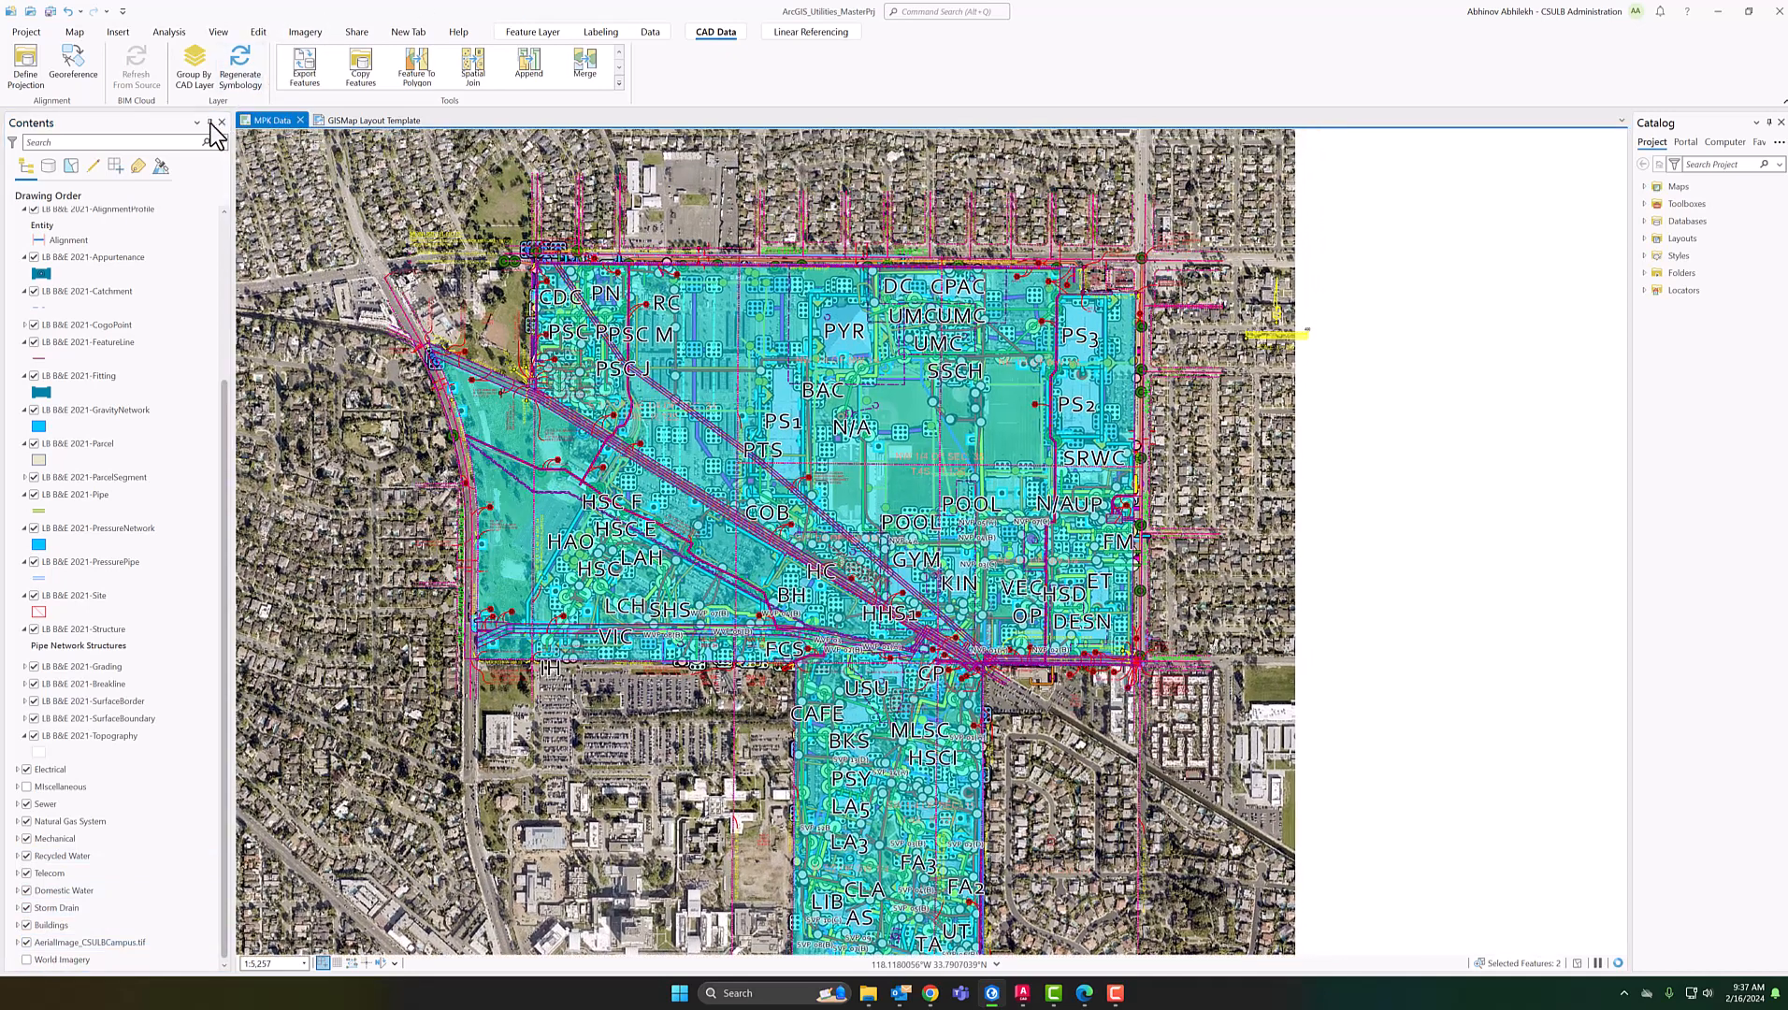
Start georeferencing the LB B&E 2021 drawing from its MultiPatch sublayer
{"action": "scroll", "coordinate": [107, 340], "scroll_direction": "up", "scroll_amount": 5}
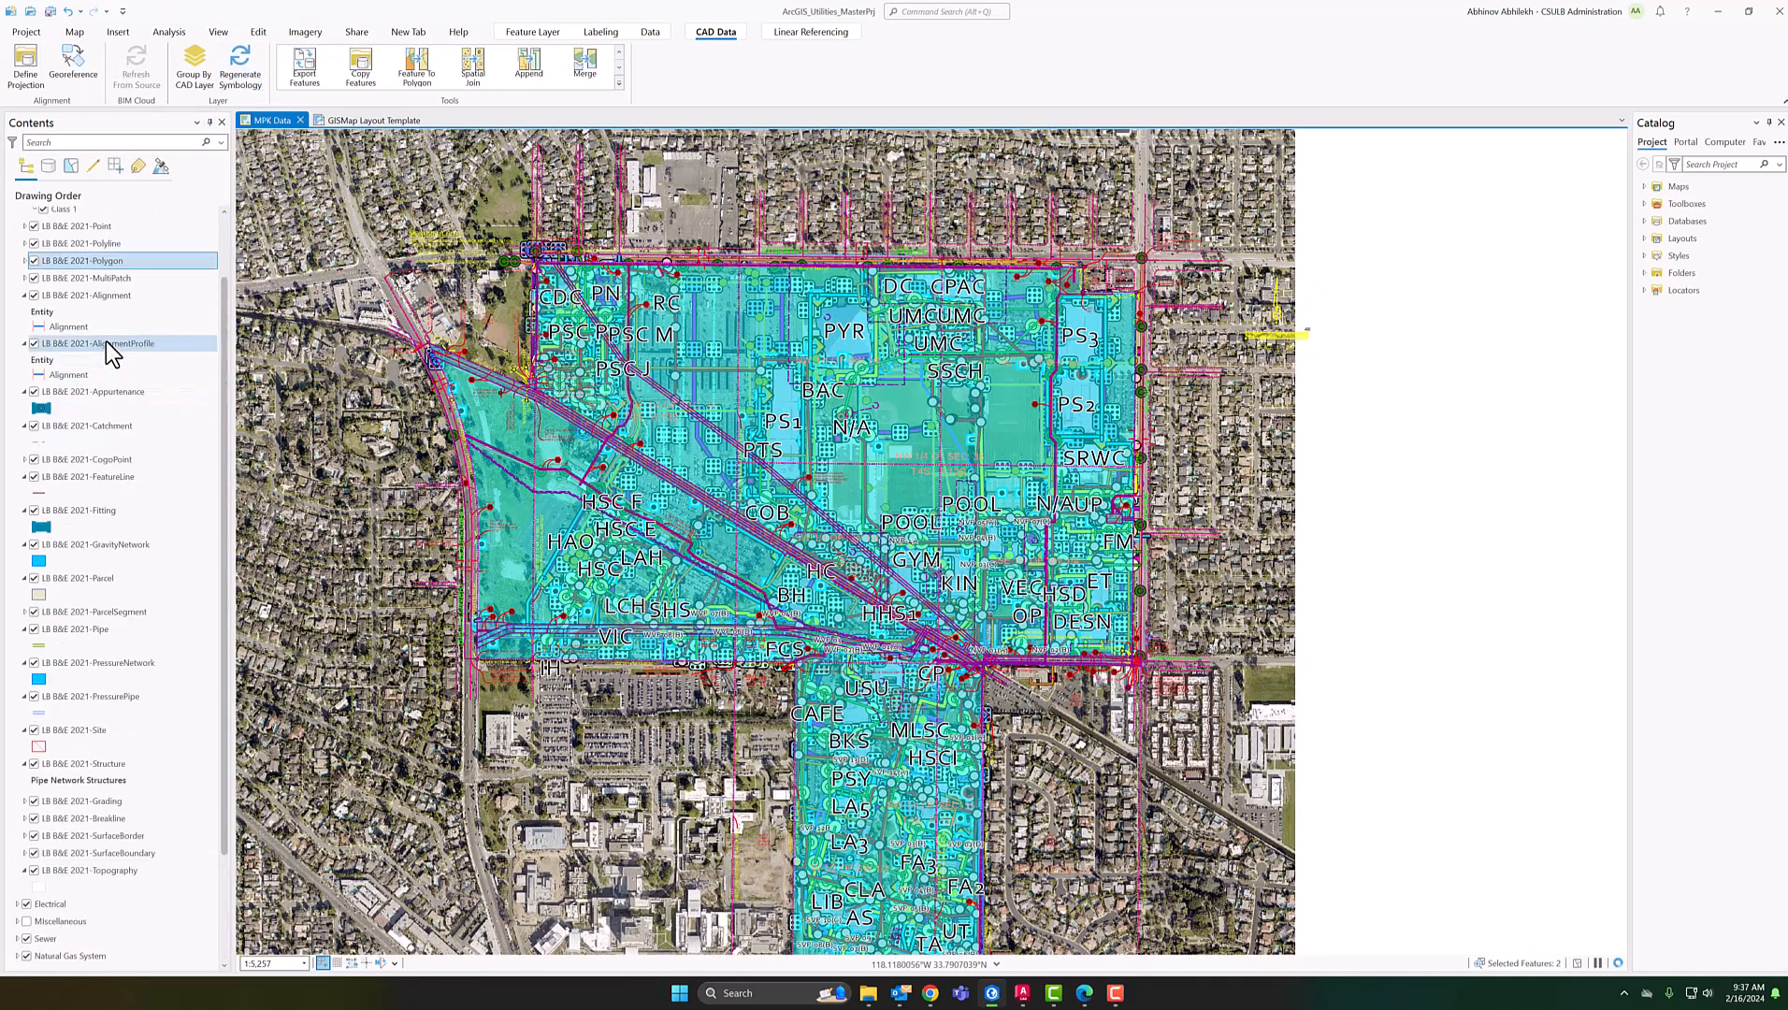
{"action": "left_click", "coordinate": [107, 337]}
{"action": "left_click", "coordinate": [113, 354]}
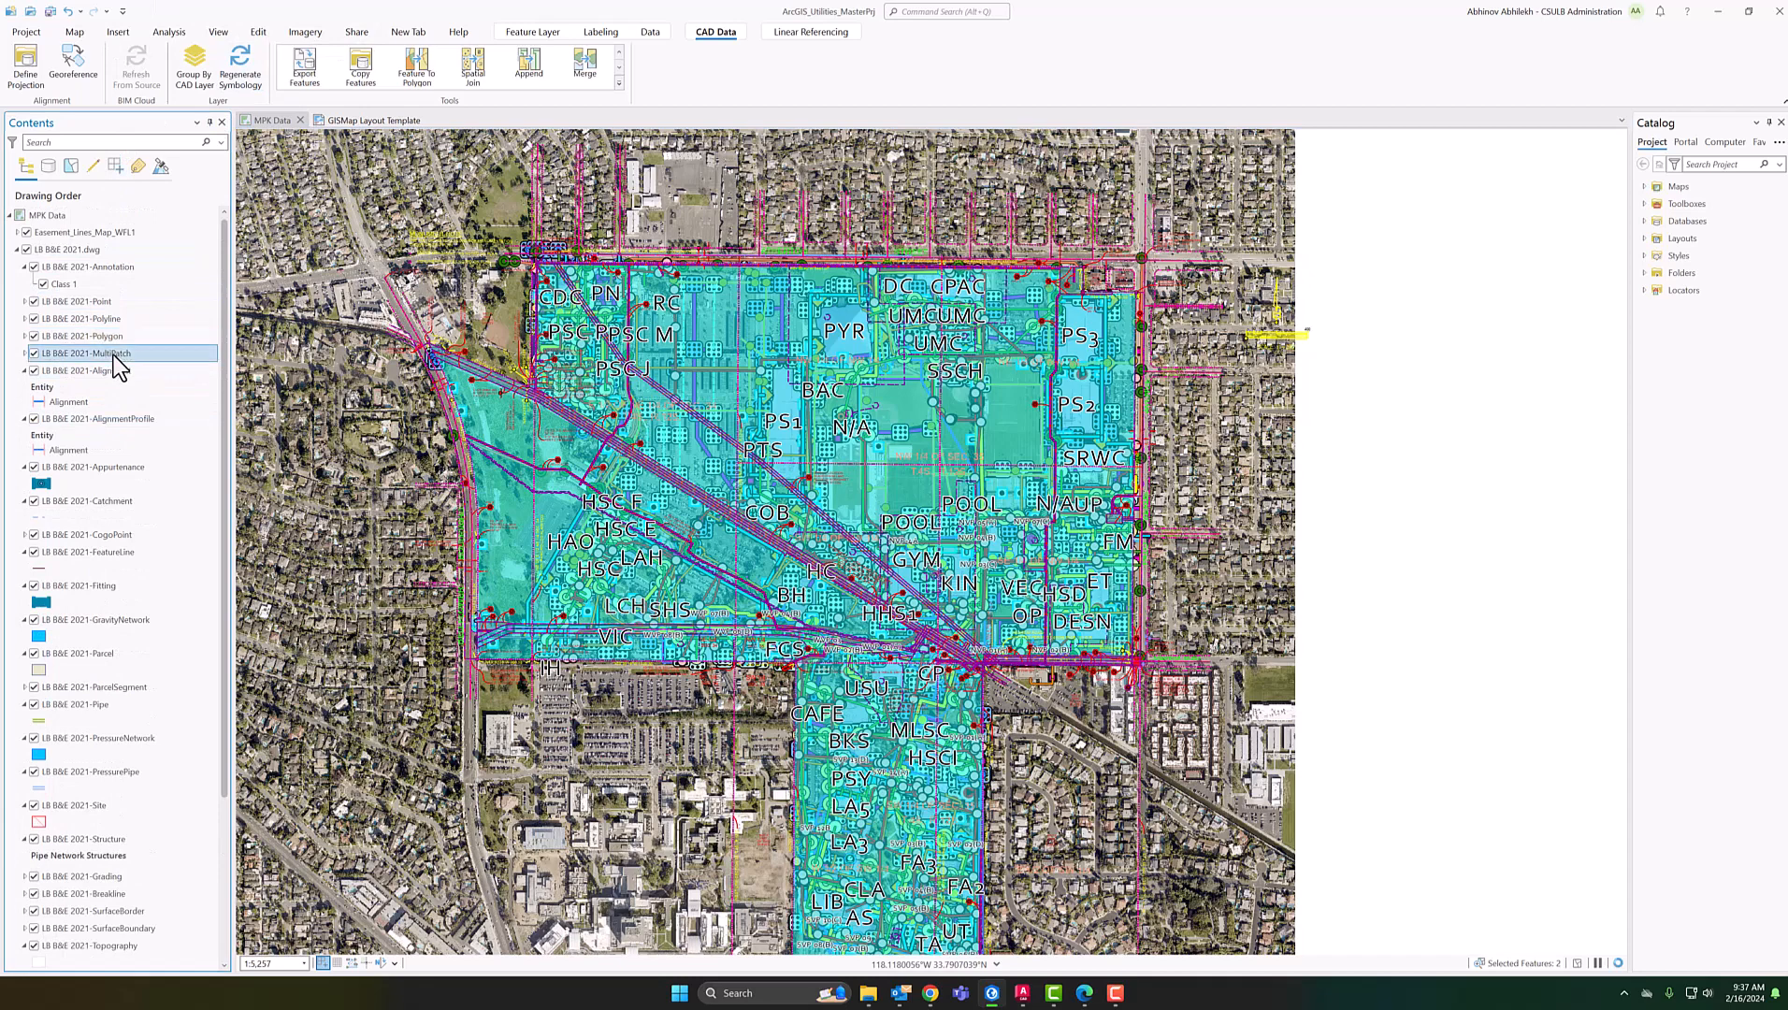
{"action": "left_click", "coordinate": [82, 86]}
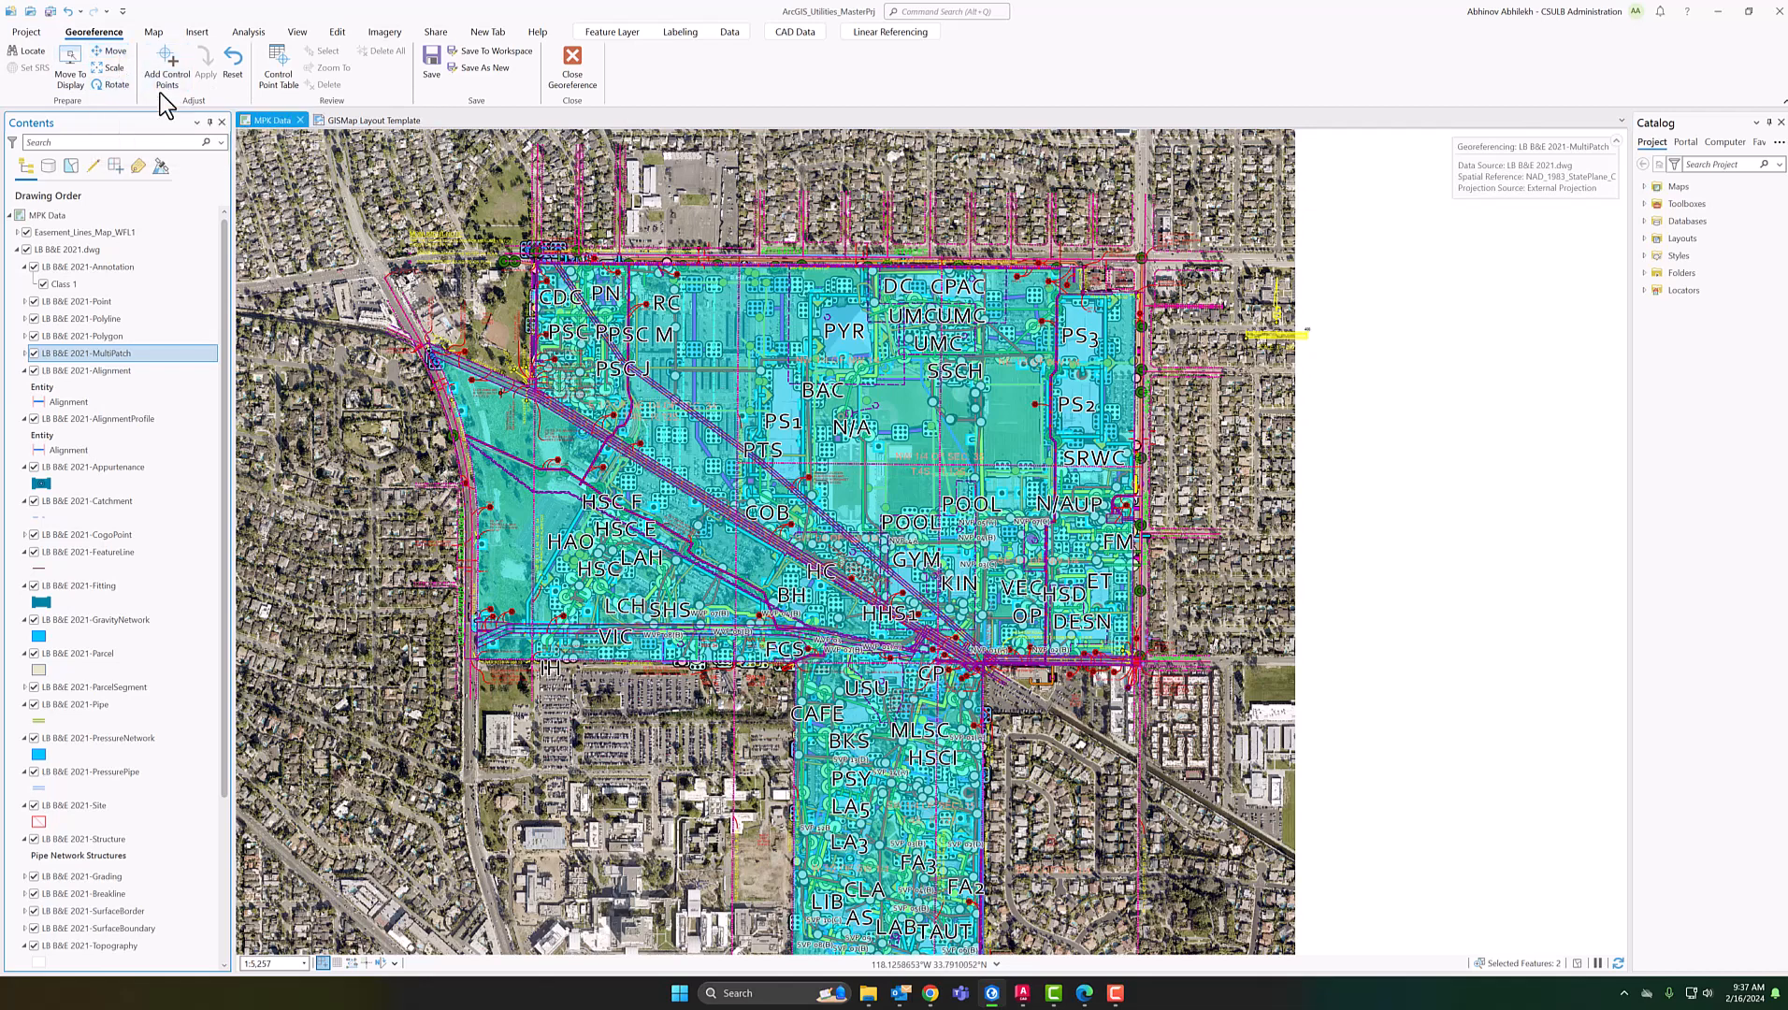
Activate the Move tool for the CAD drawing, and rotate the drawing clockwise out of alignment with the campus aerial image
{"action": "left_click", "coordinate": [124, 51]}
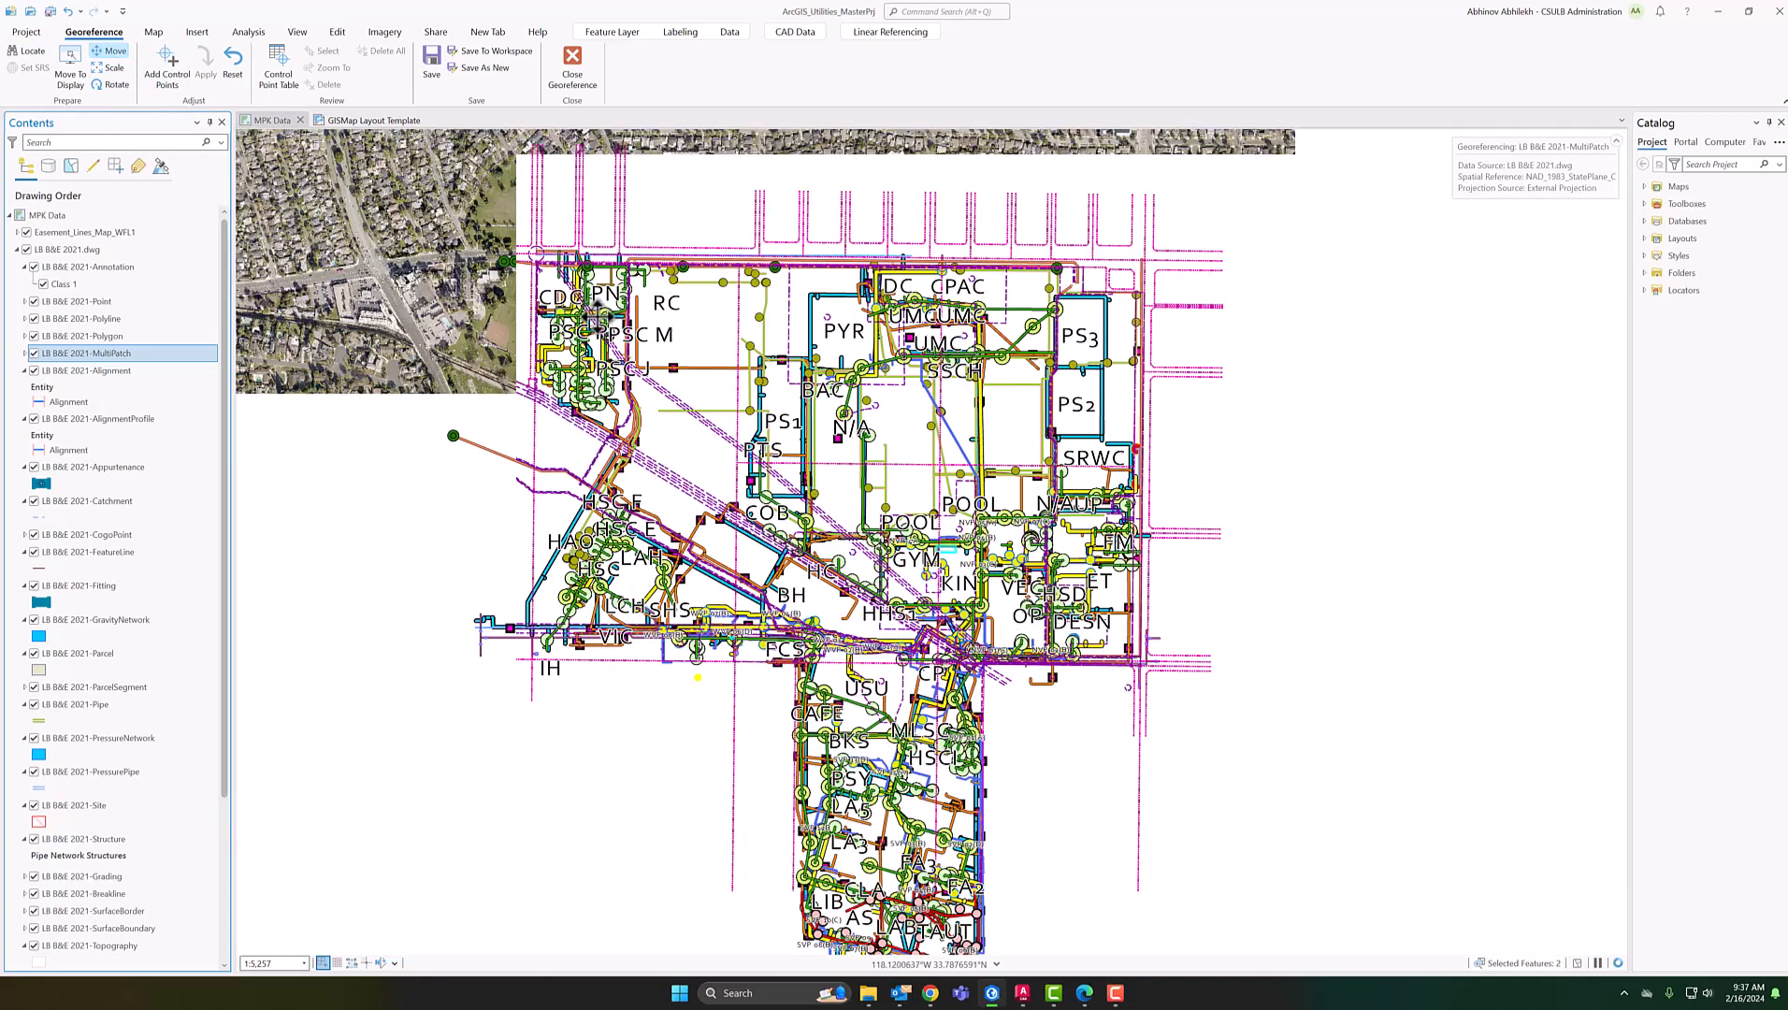
{"action": "left_click", "coordinate": [738, 255]}
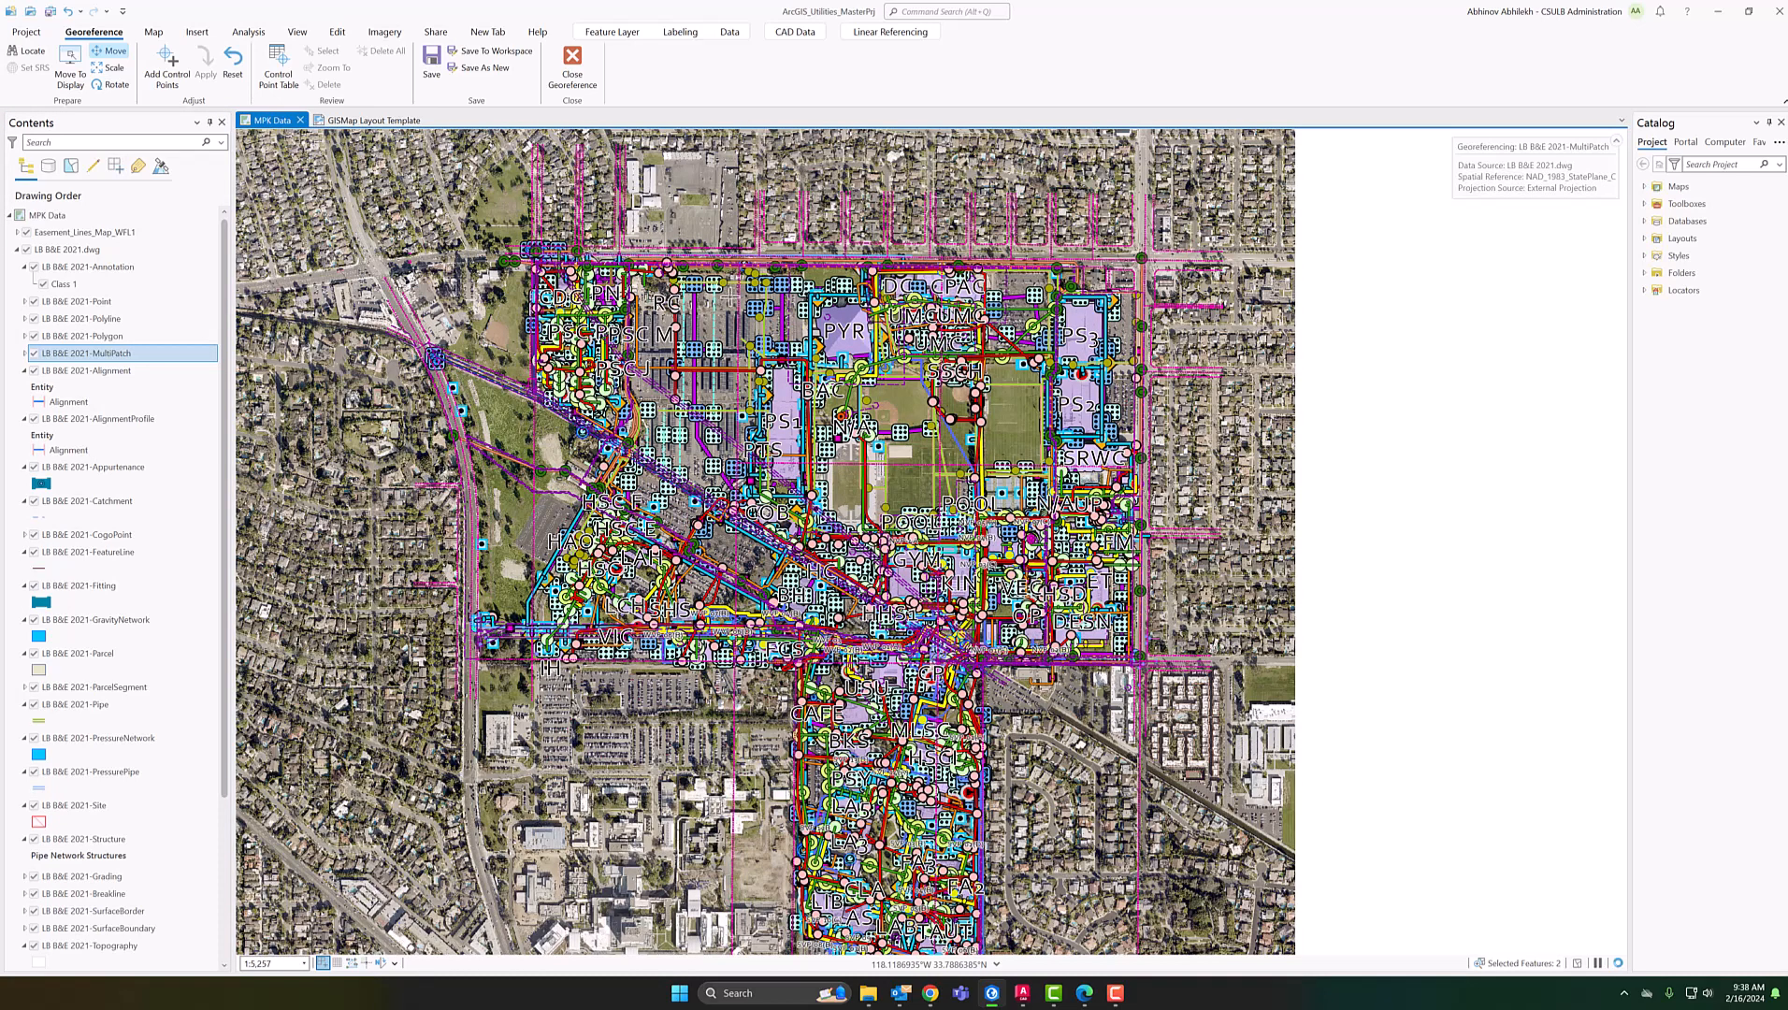
{"action": "left_click", "coordinate": [111, 85]}
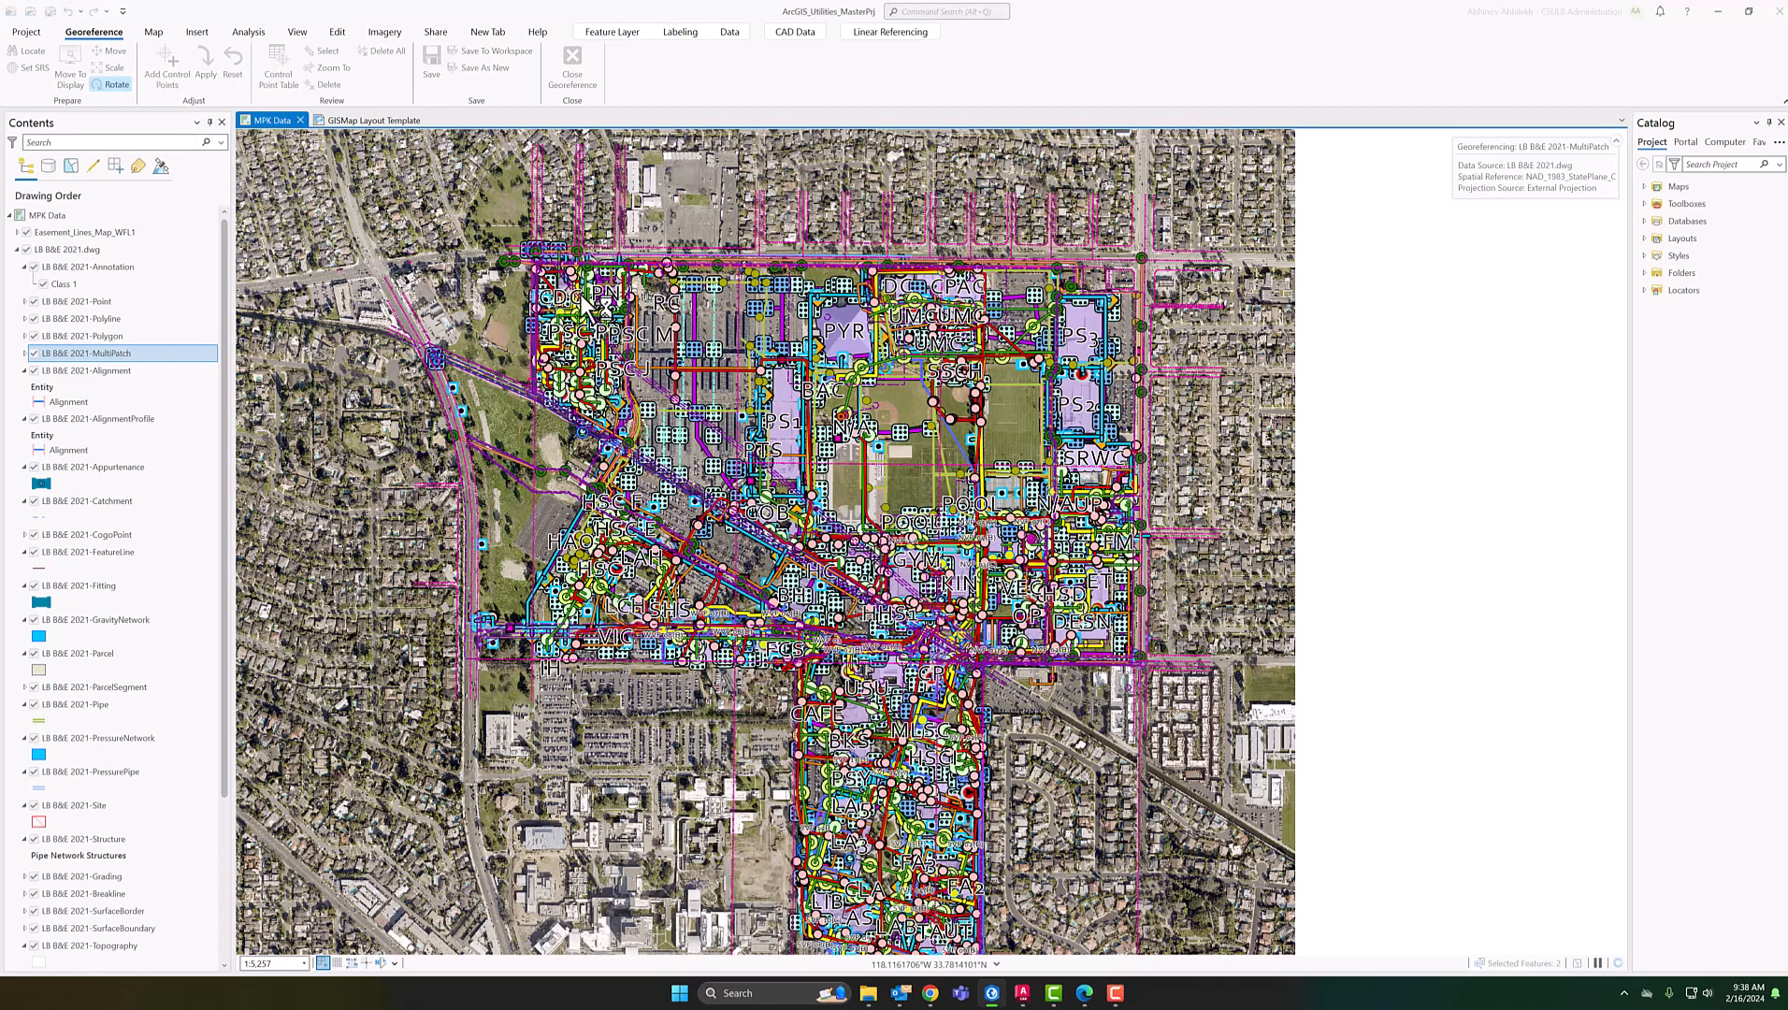
{"action": "left_click", "coordinate": [650, 240]}
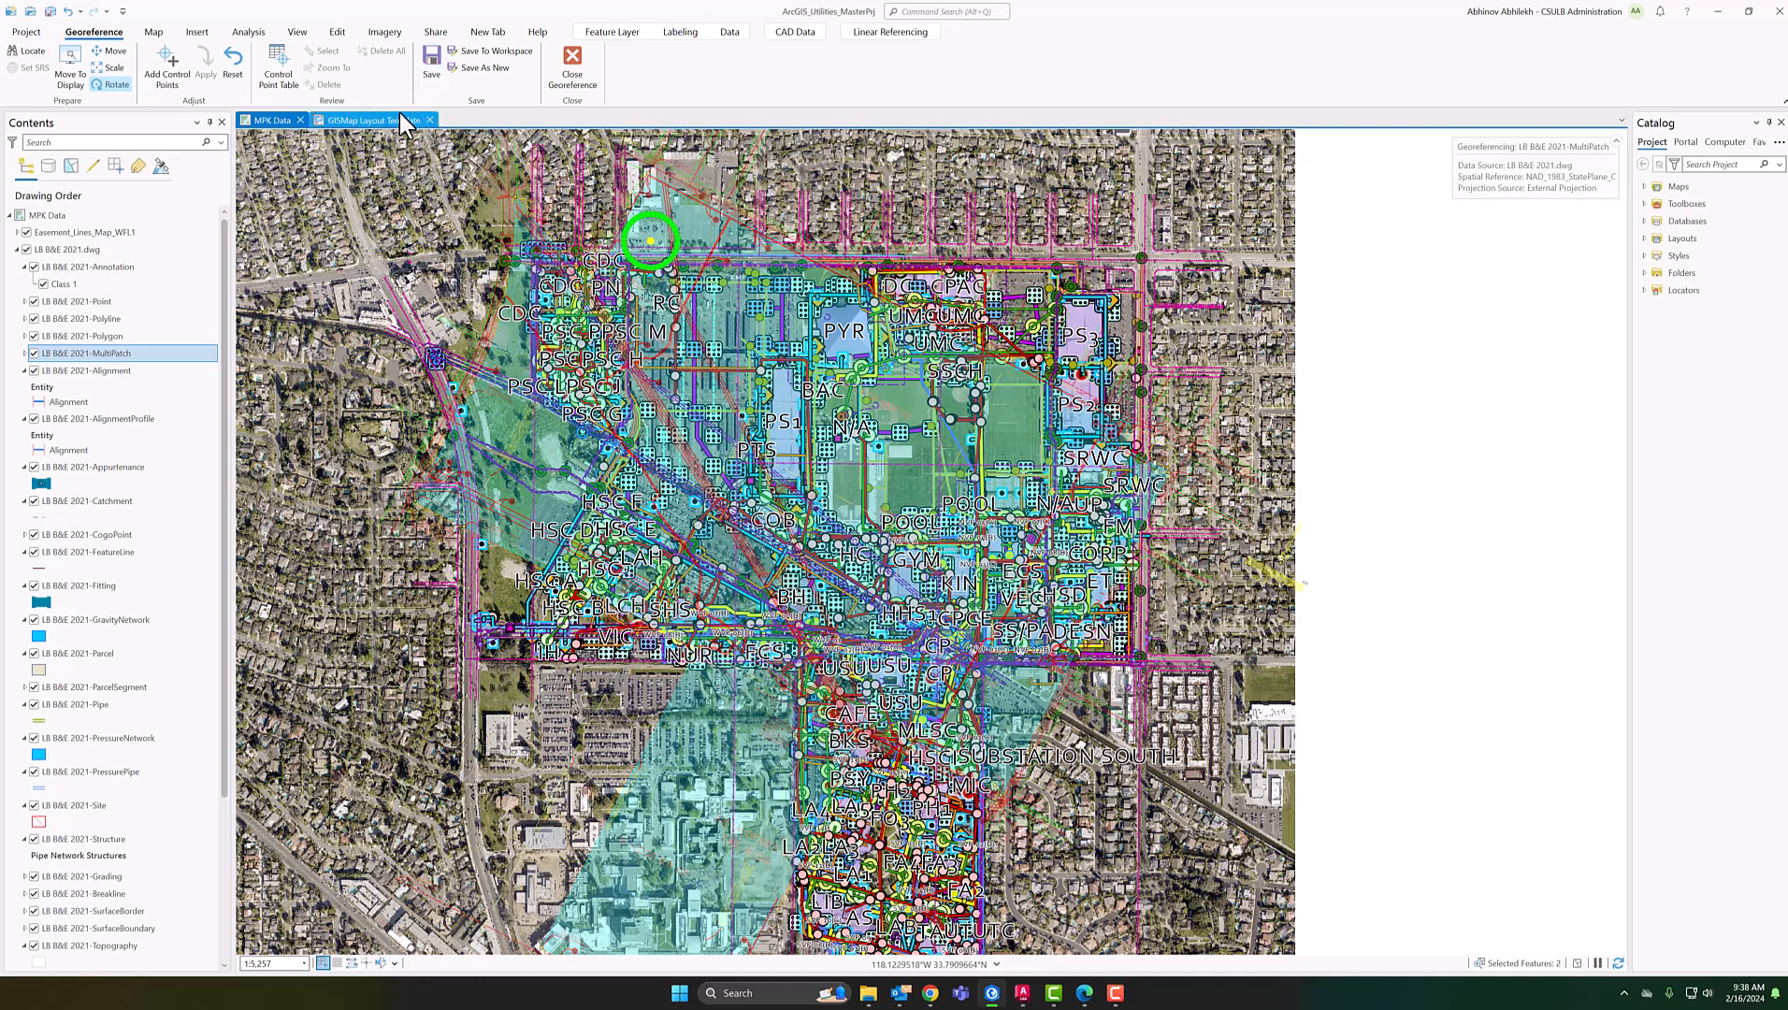
Start adding control points and set the first source point at the northern corner of the CAD drawing's survey boundary
{"action": "left_click", "coordinate": [172, 73]}
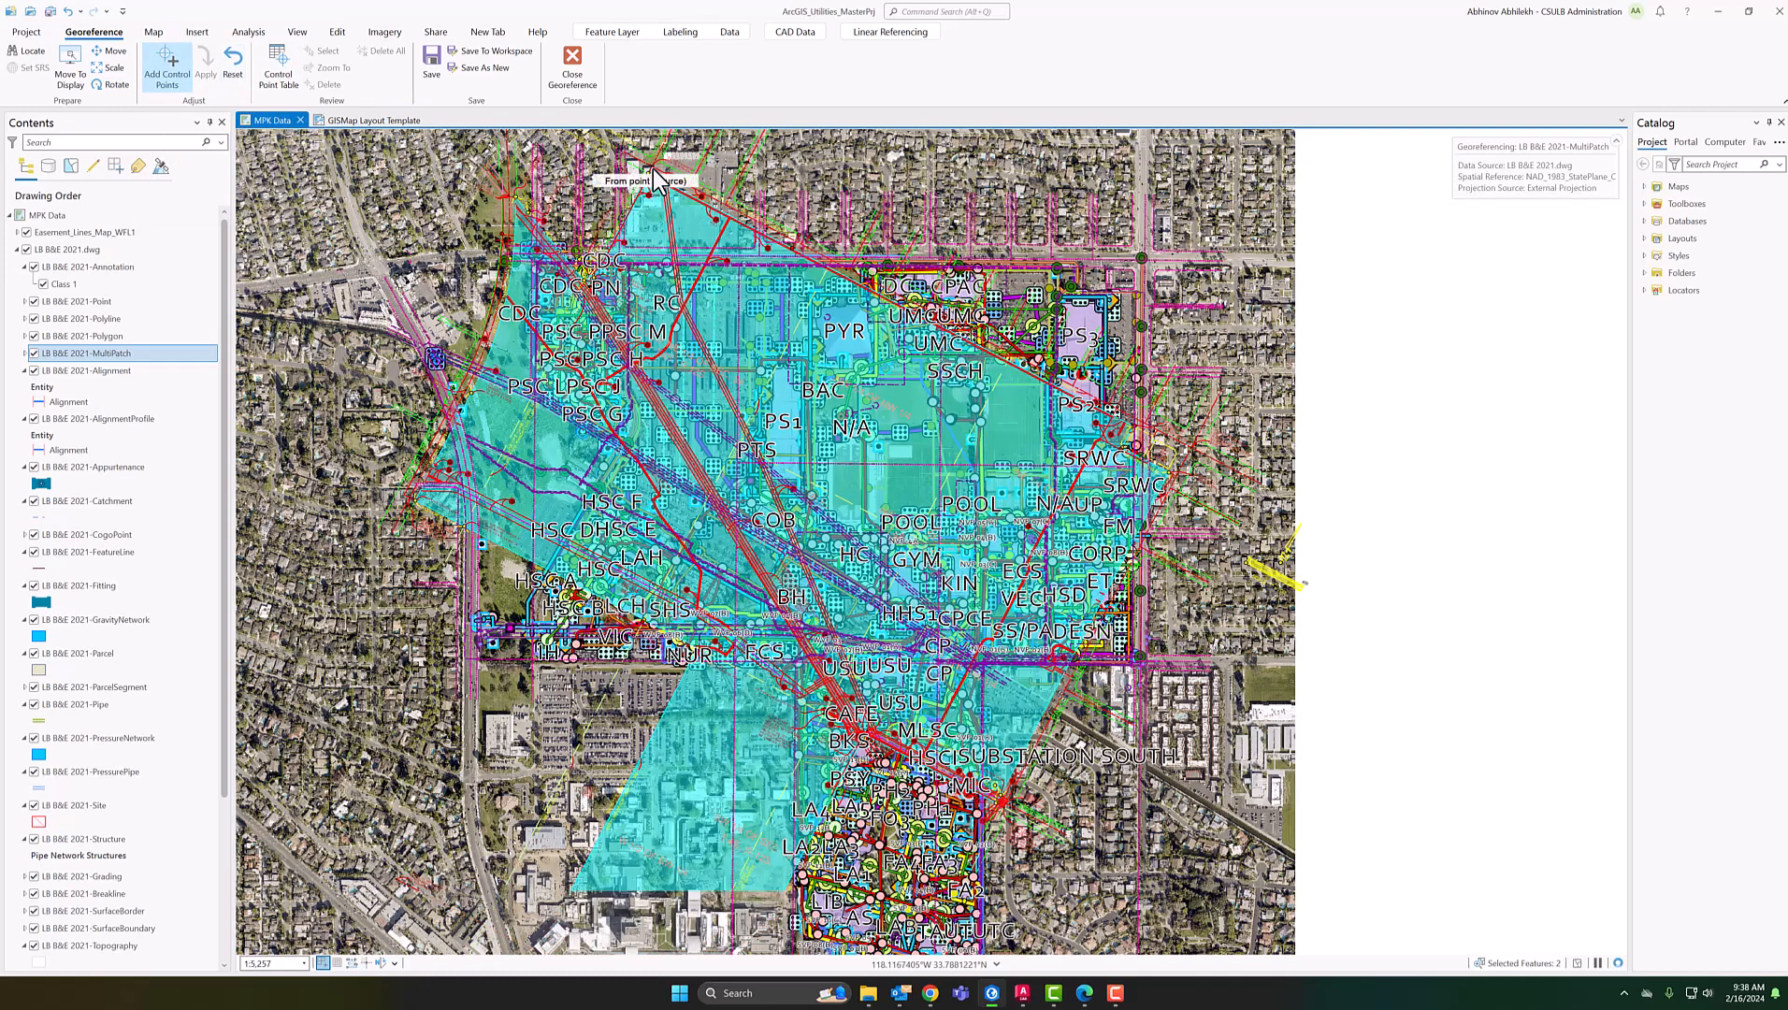
{"action": "scroll", "coordinate": [654, 178], "scroll_direction": "up", "scroll_amount": 3}
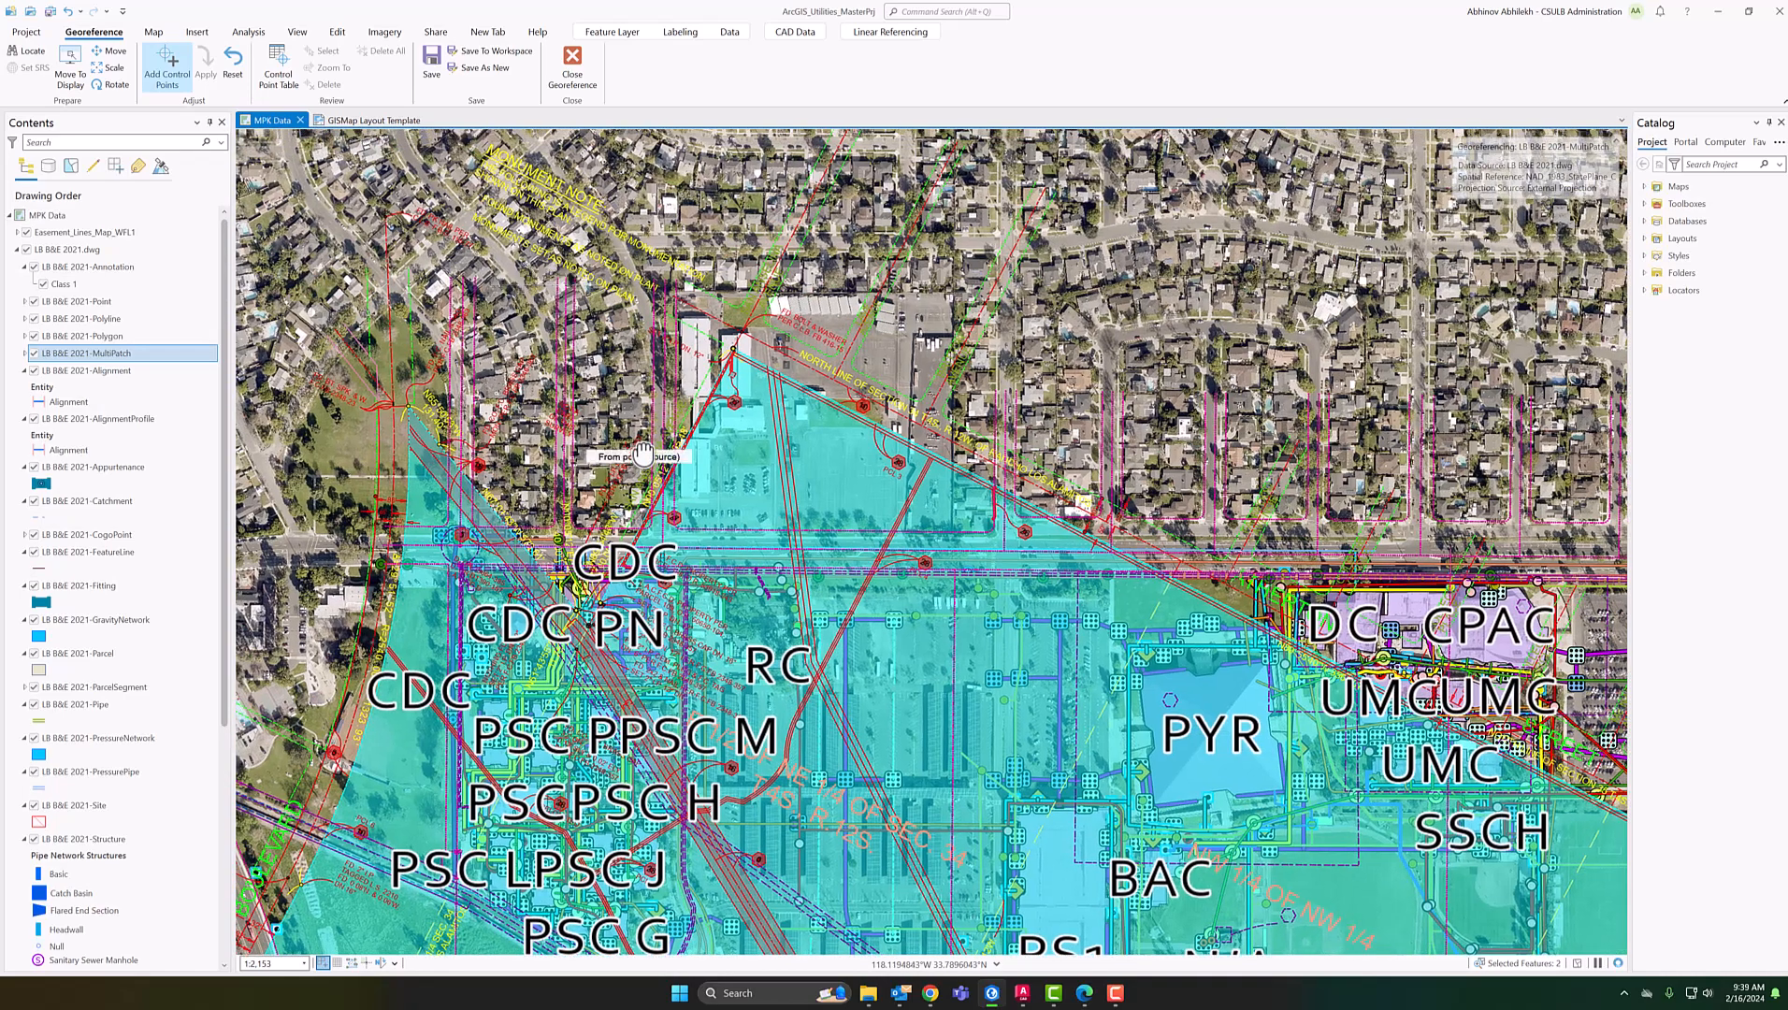
{"action": "scroll", "coordinate": [739, 328], "scroll_direction": "up", "scroll_amount": 3}
{"action": "scroll", "coordinate": [739, 327], "scroll_direction": "up", "scroll_amount": 2}
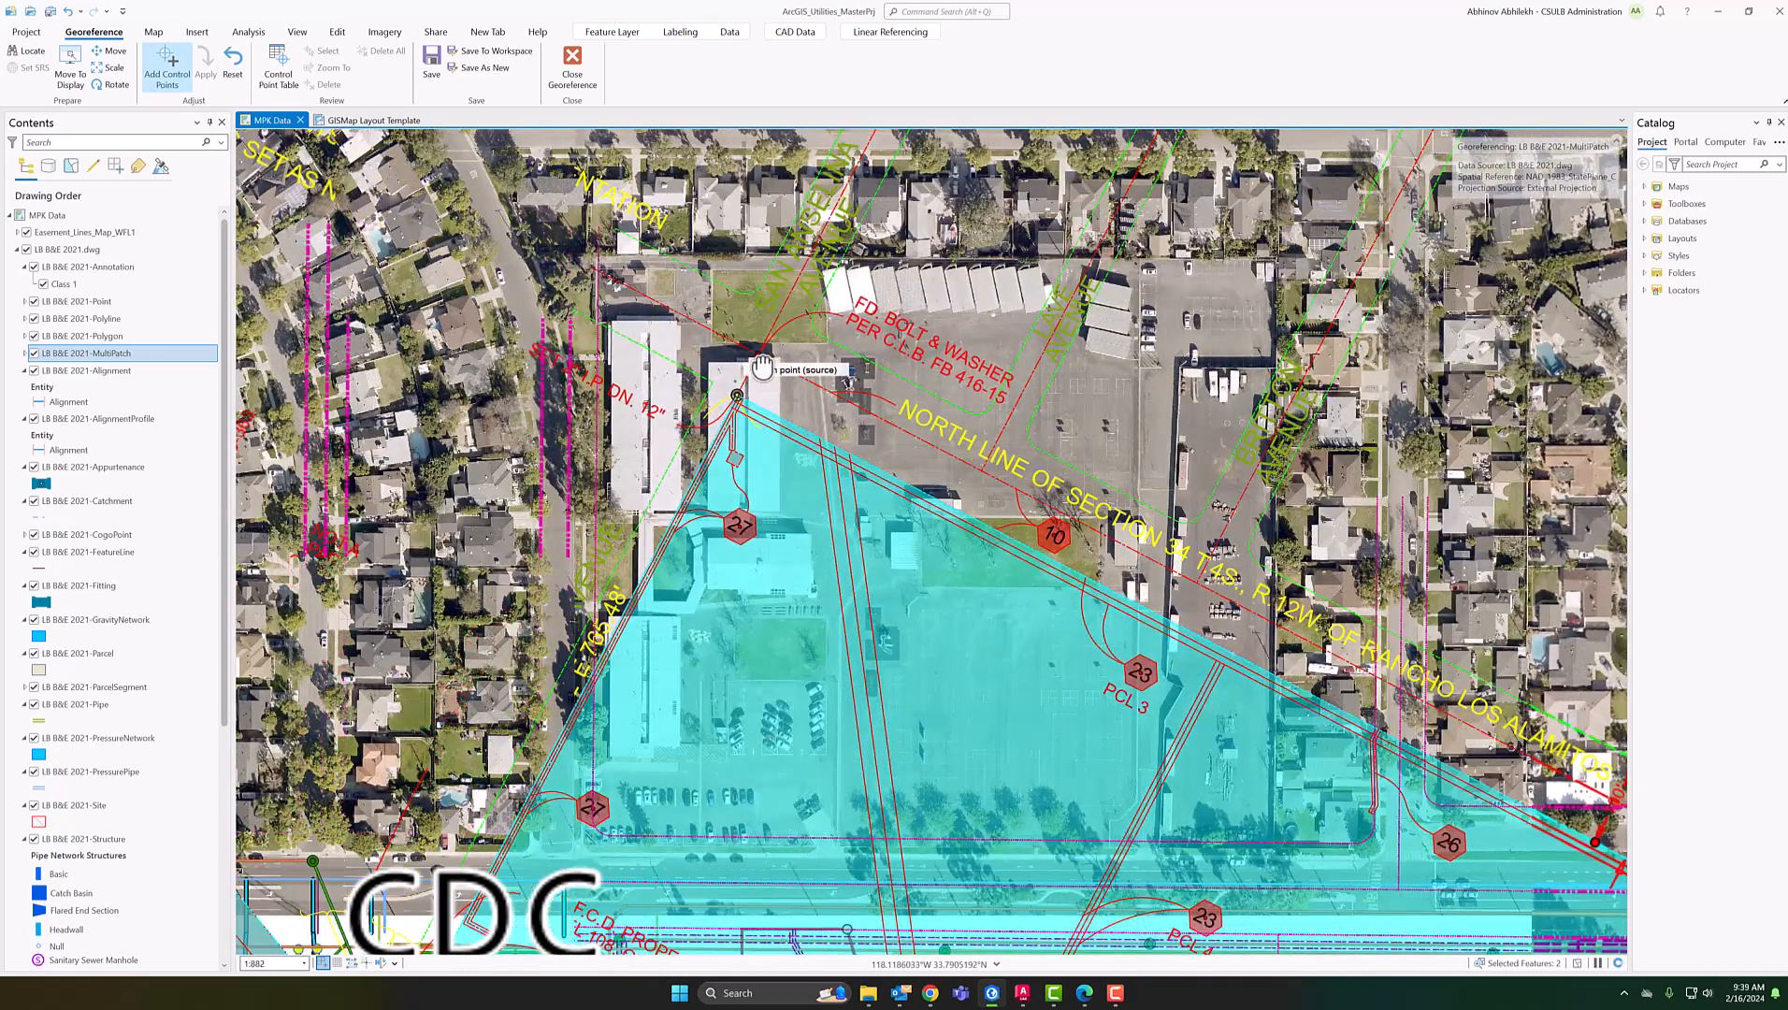
{"action": "scroll", "coordinate": [757, 369], "scroll_direction": "up", "scroll_amount": 3}
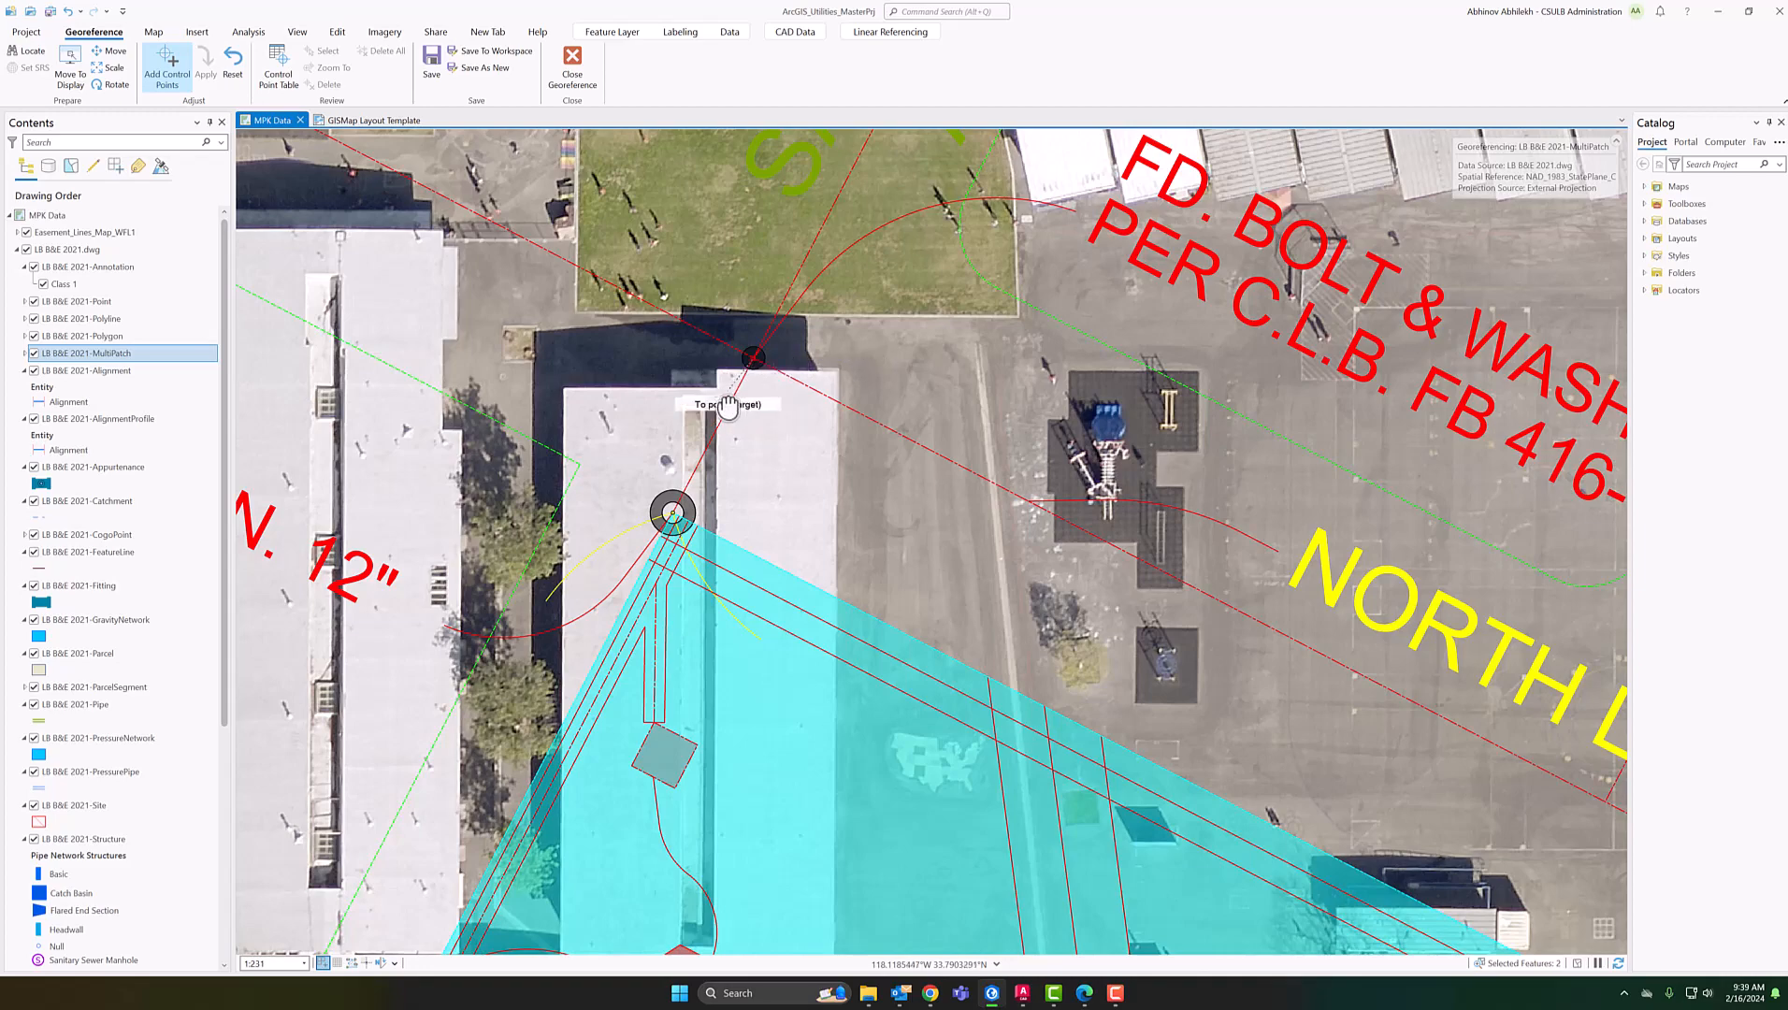
Place the first control point's target on the road north of the CDC buildings in the aerial image
{"action": "scroll", "coordinate": [601, 482], "scroll_direction": "down", "scroll_amount": 4}
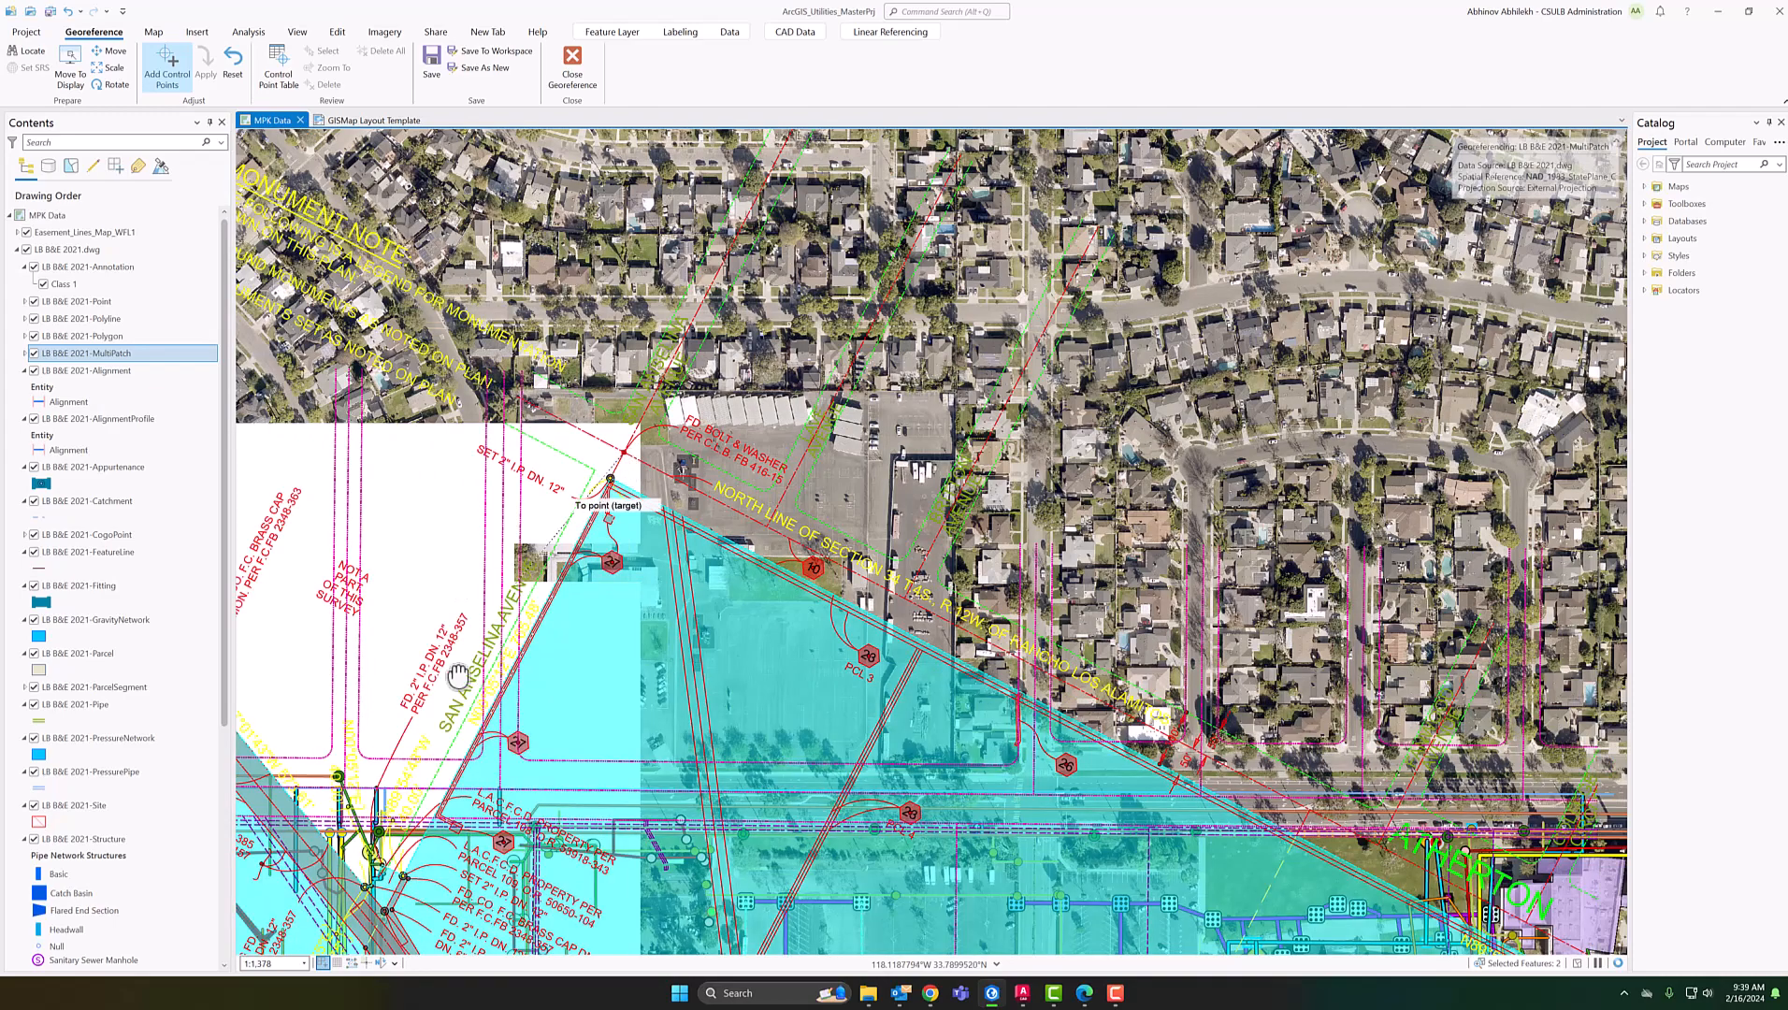
{"action": "key", "text": "Down"}
{"action": "key", "text": "Left"}
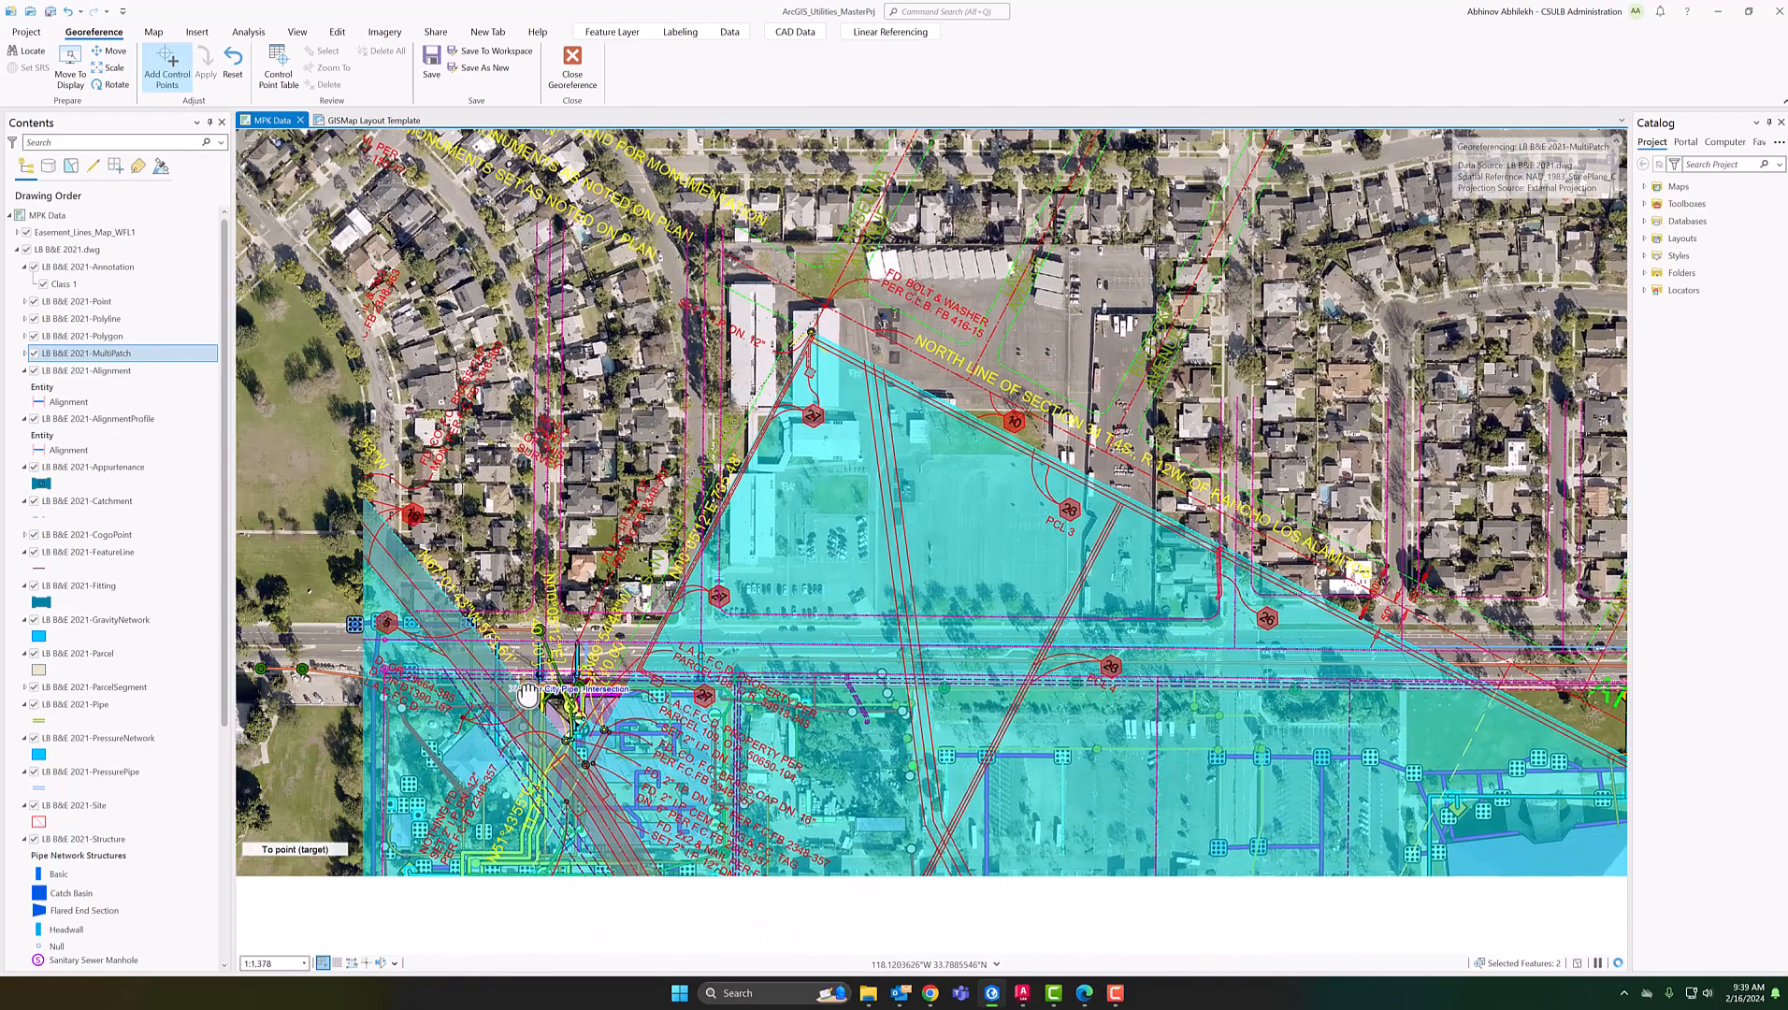
{"action": "scroll", "coordinate": [672, 527], "scroll_direction": "up", "scroll_amount": 3}
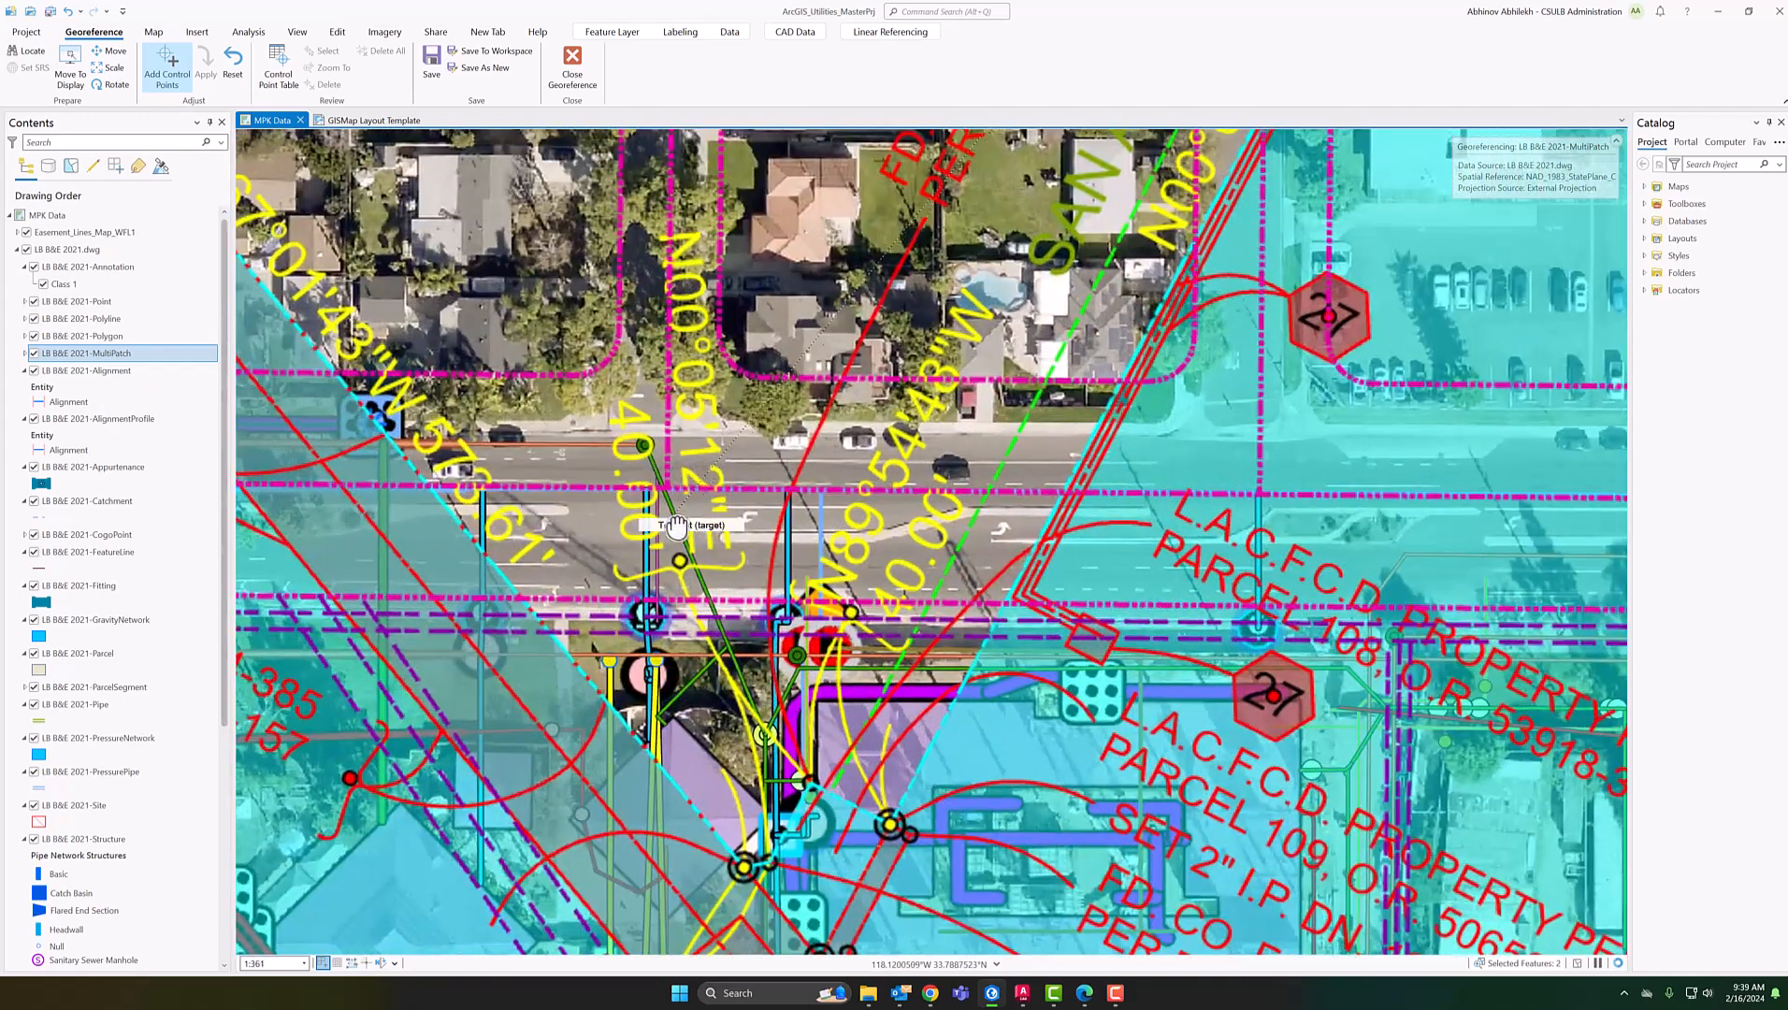
{"action": "scroll", "coordinate": [685, 530], "scroll_direction": "down", "scroll_amount": 2}
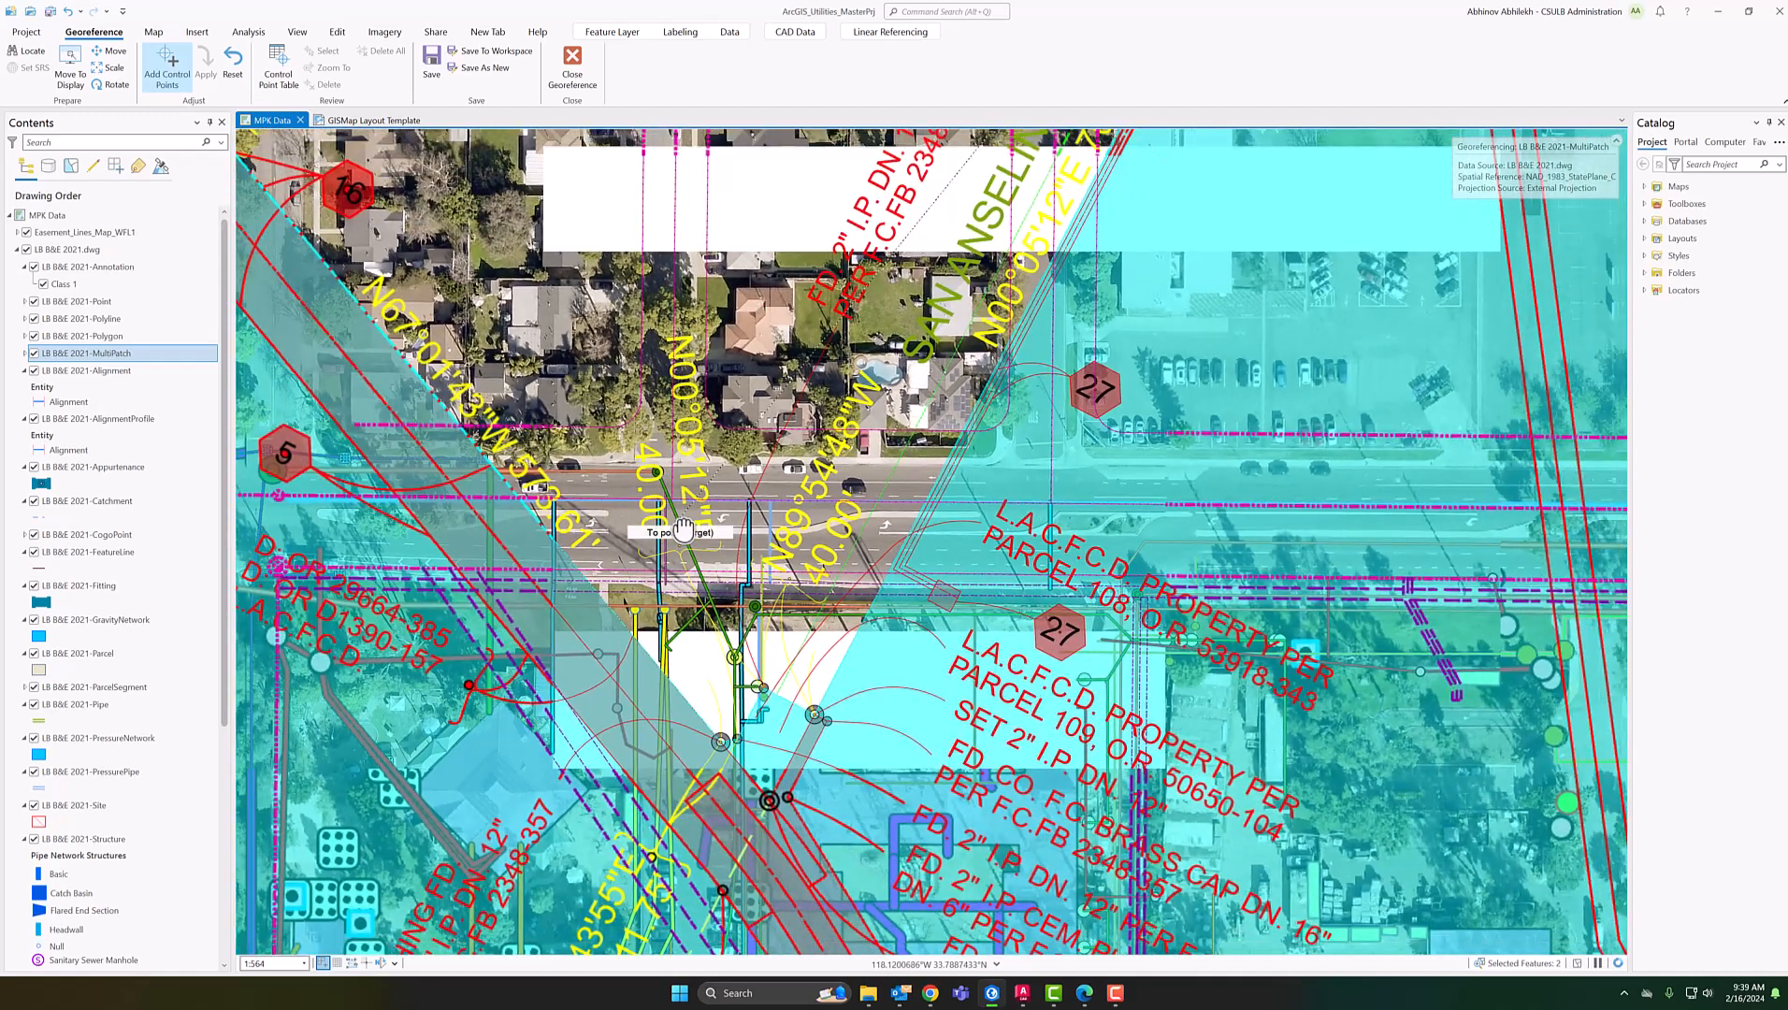
{"action": "scroll", "coordinate": [683, 529], "scroll_direction": "up", "scroll_amount": 3}
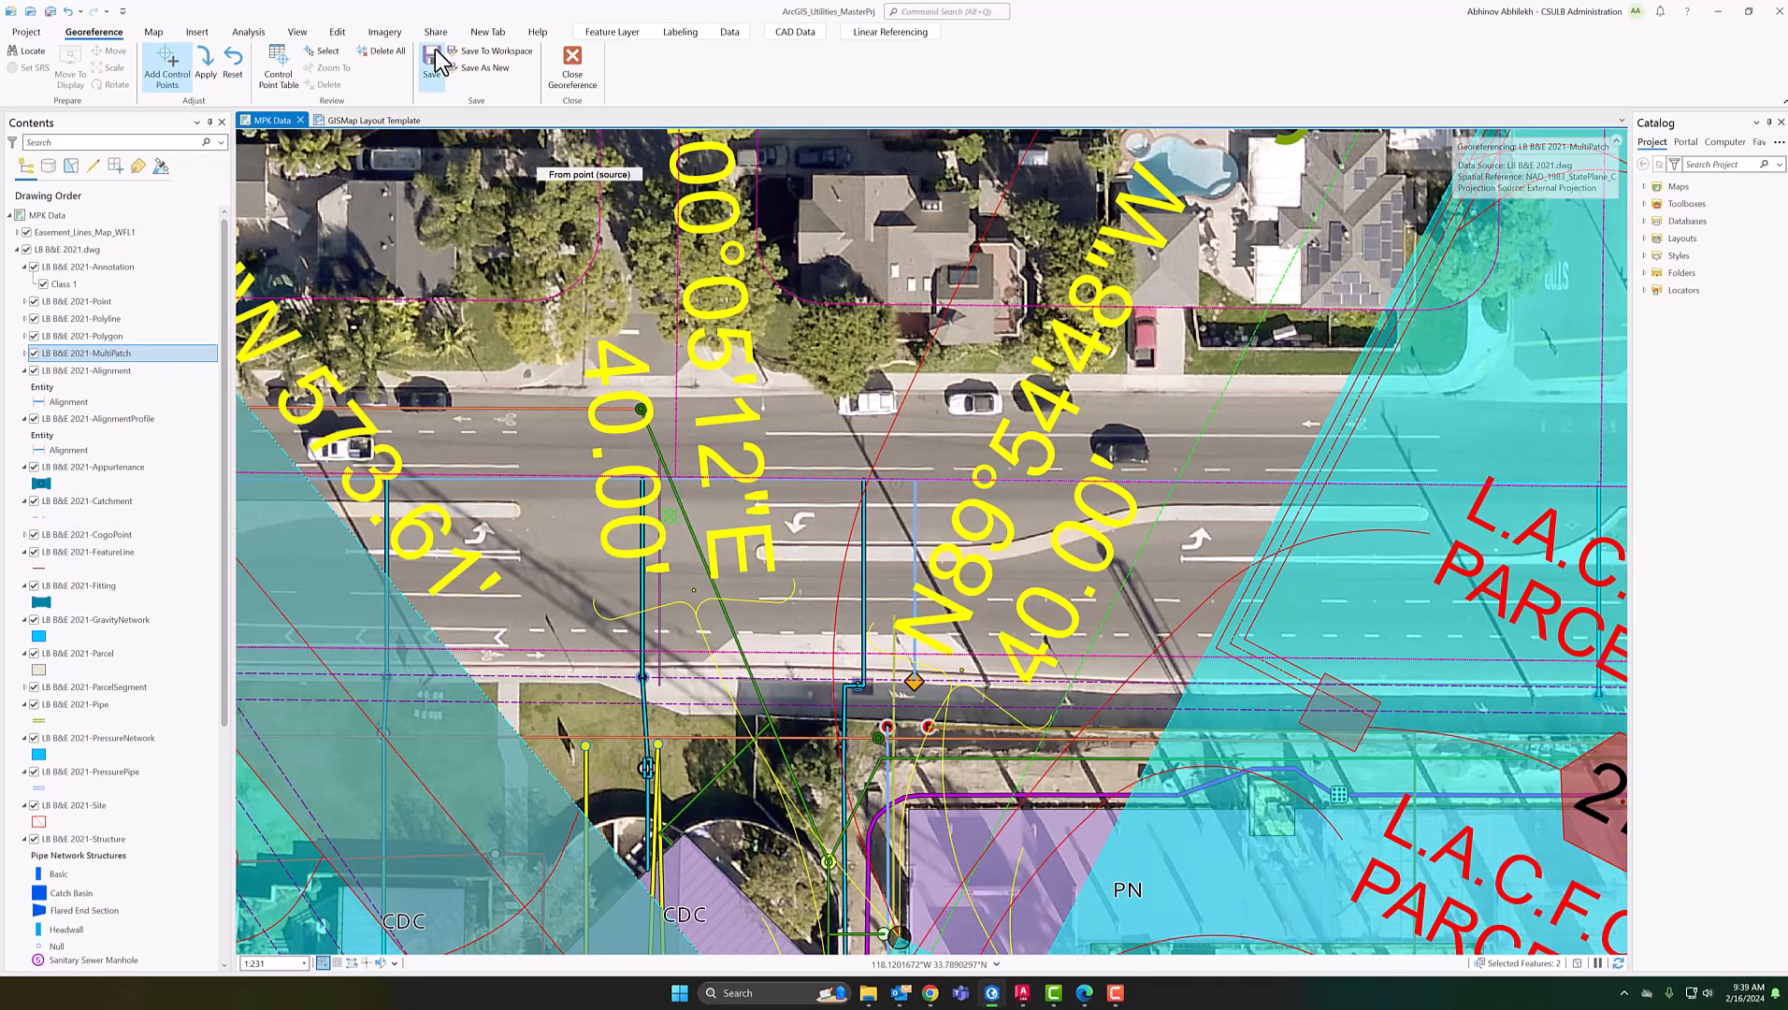
Review the first link in the Control Point Table and close the table
{"action": "left_click", "coordinate": [278, 75]}
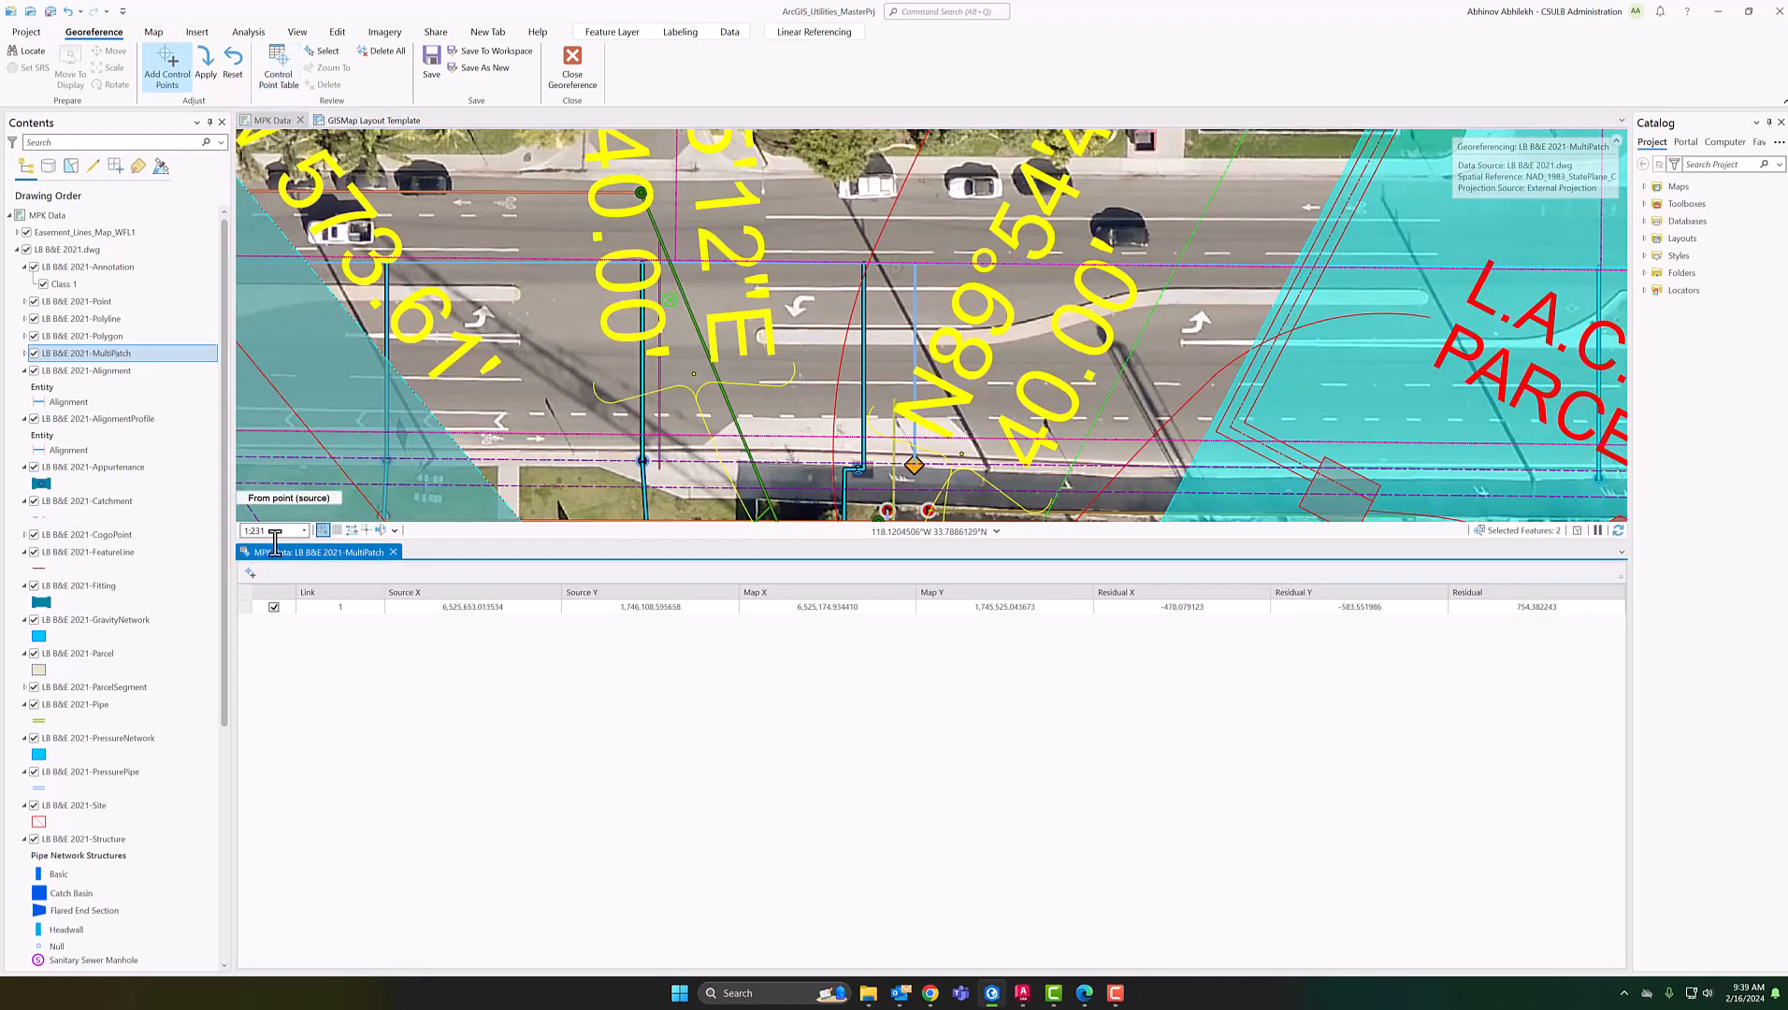
{"action": "left_click", "coordinate": [283, 608]}
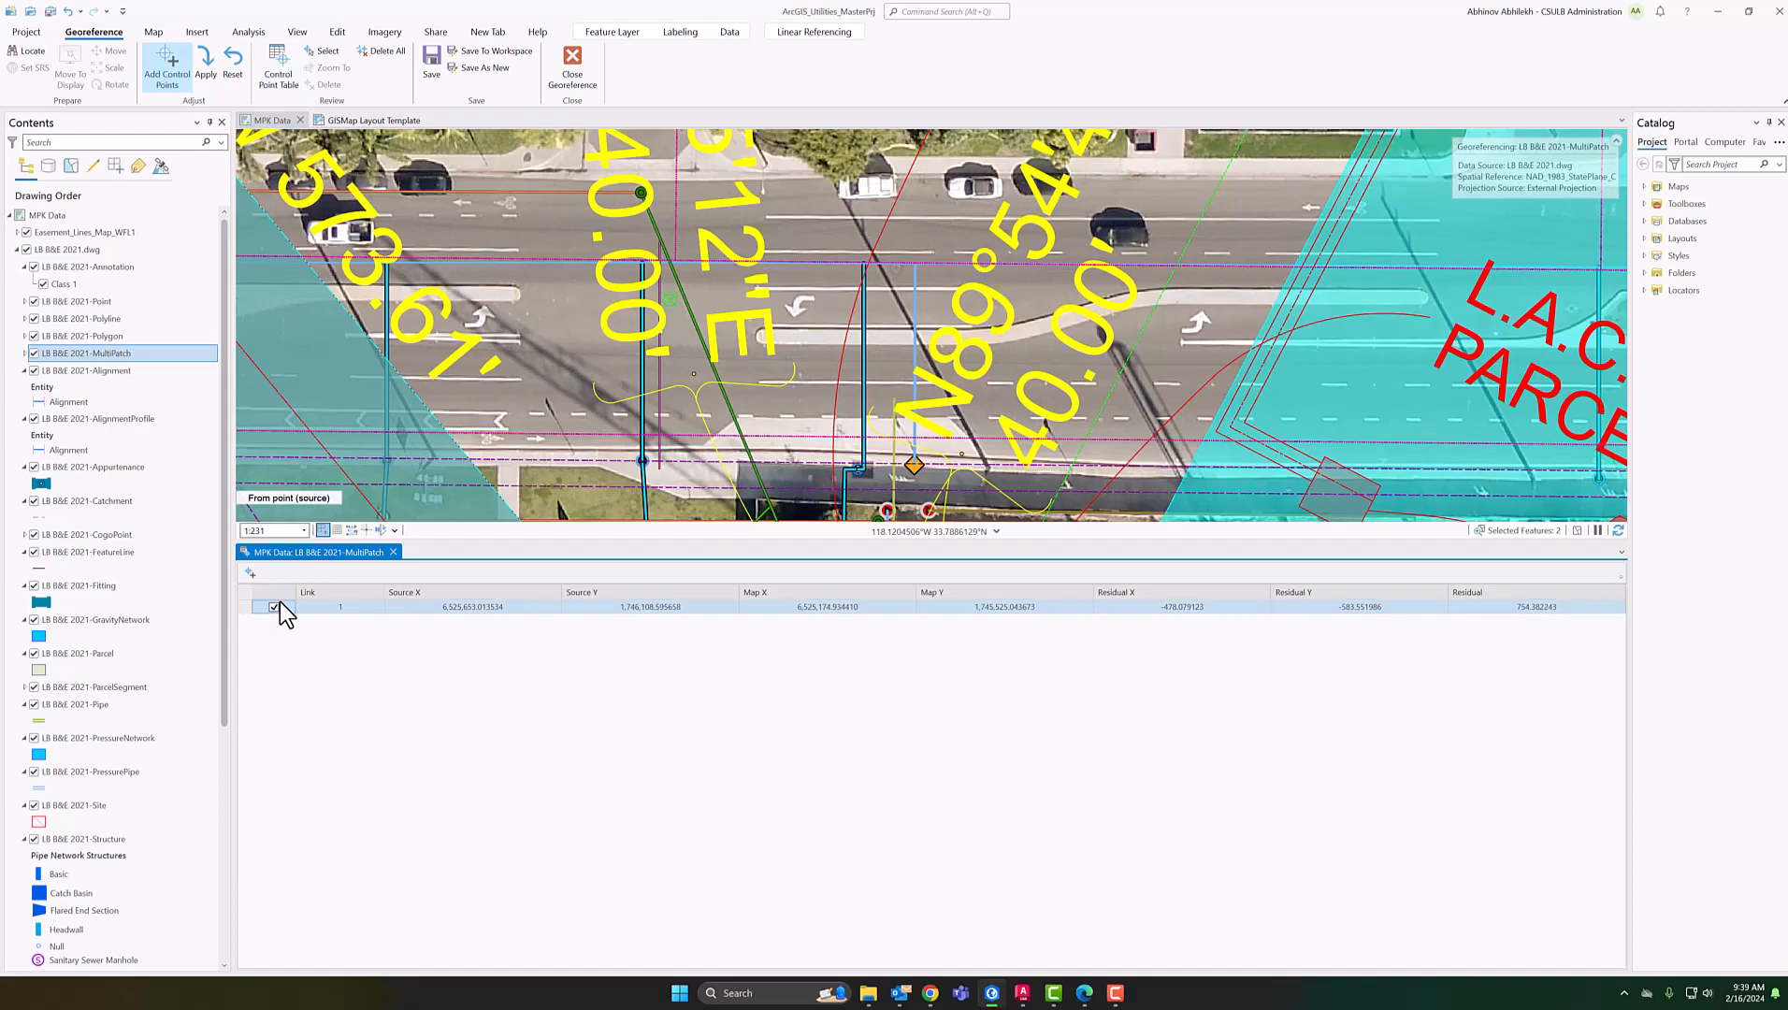
{"action": "left_click", "coordinate": [394, 551]}
Set the second source point at the polyline intersection by the southern tip of the CAD drawing's boundary
{"action": "scroll", "coordinate": [763, 395], "scroll_direction": "down", "scroll_amount": 4}
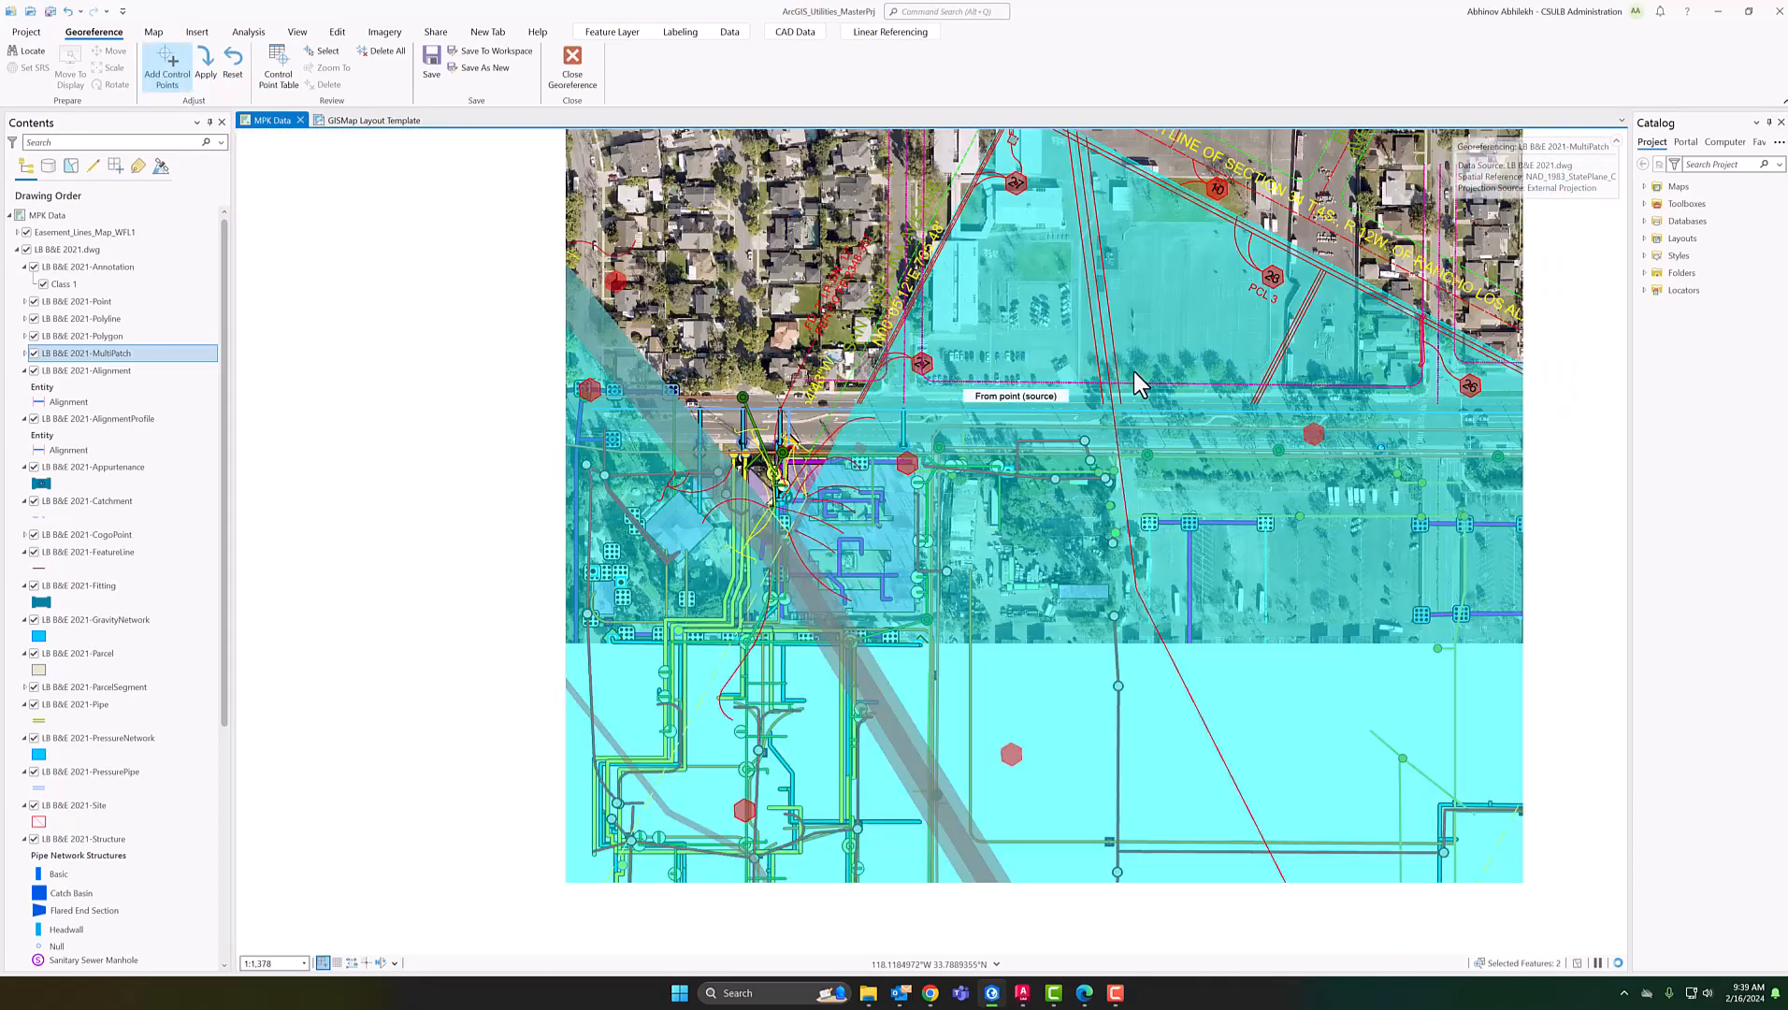
{"action": "scroll", "coordinate": [1133, 371], "scroll_direction": "down", "scroll_amount": 2}
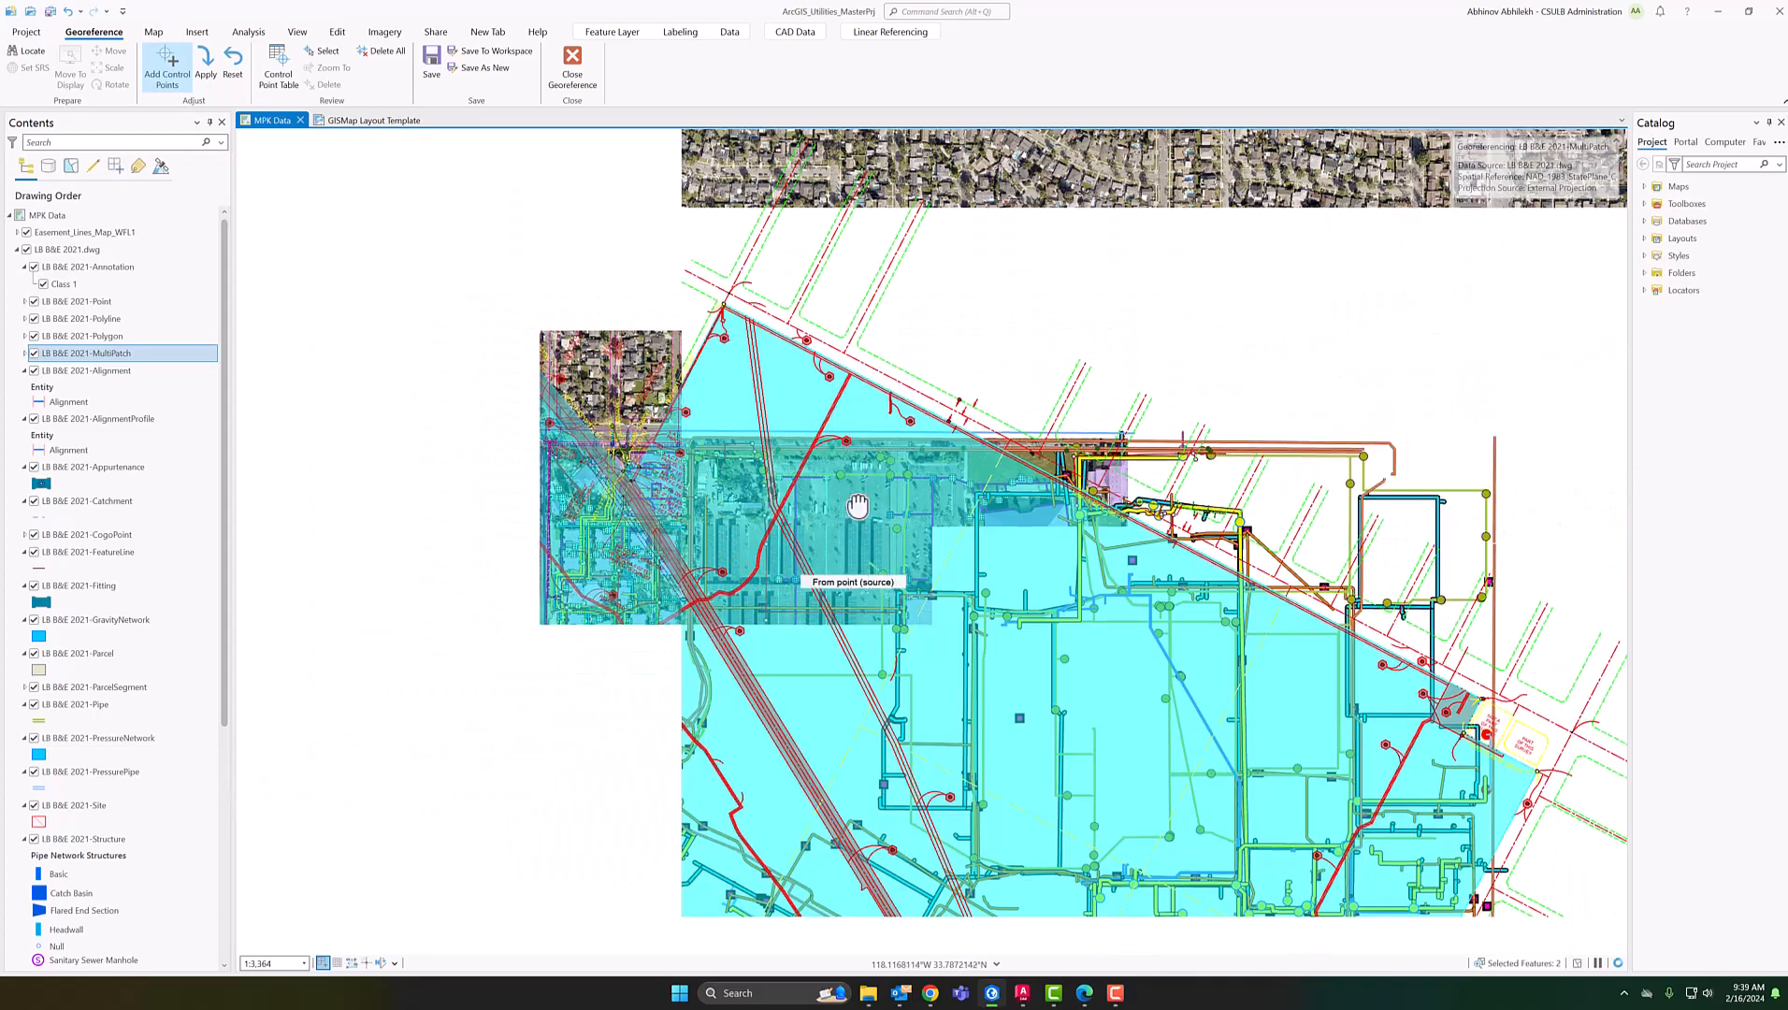
{"action": "scroll", "coordinate": [858, 505], "scroll_direction": "up", "scroll_amount": 3}
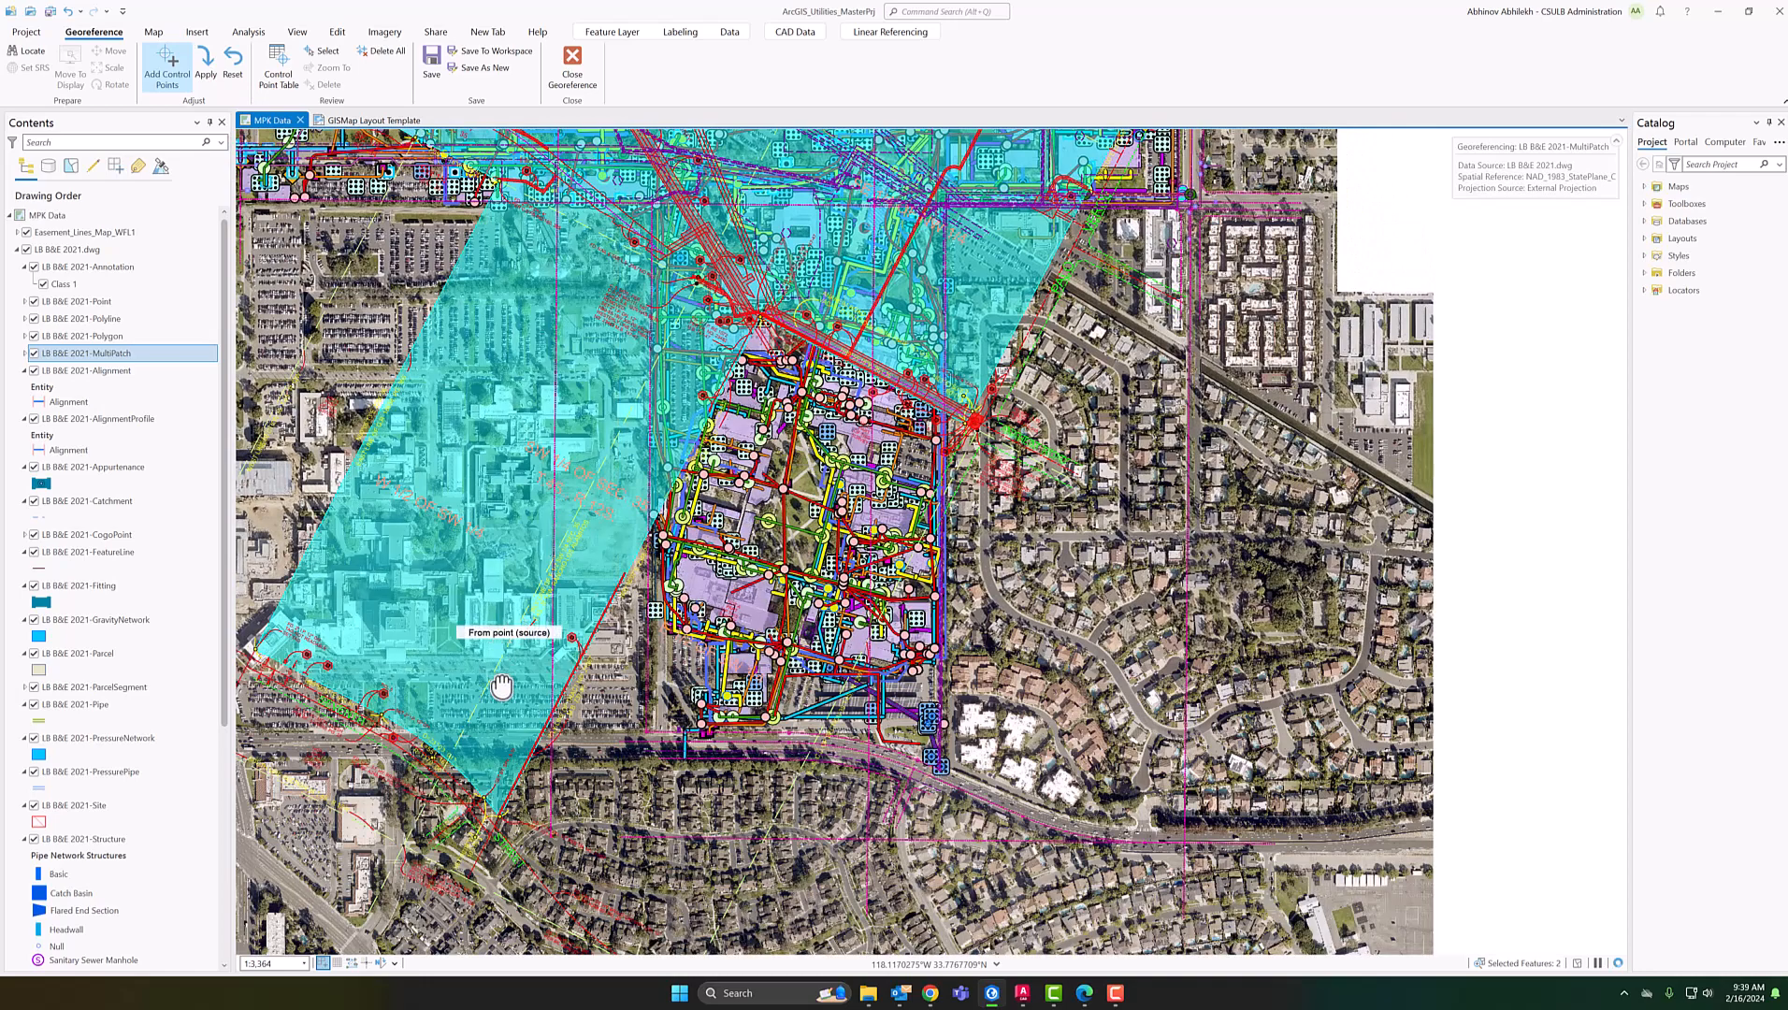
{"action": "scroll", "coordinate": [425, 823], "scroll_direction": "up", "scroll_amount": 2}
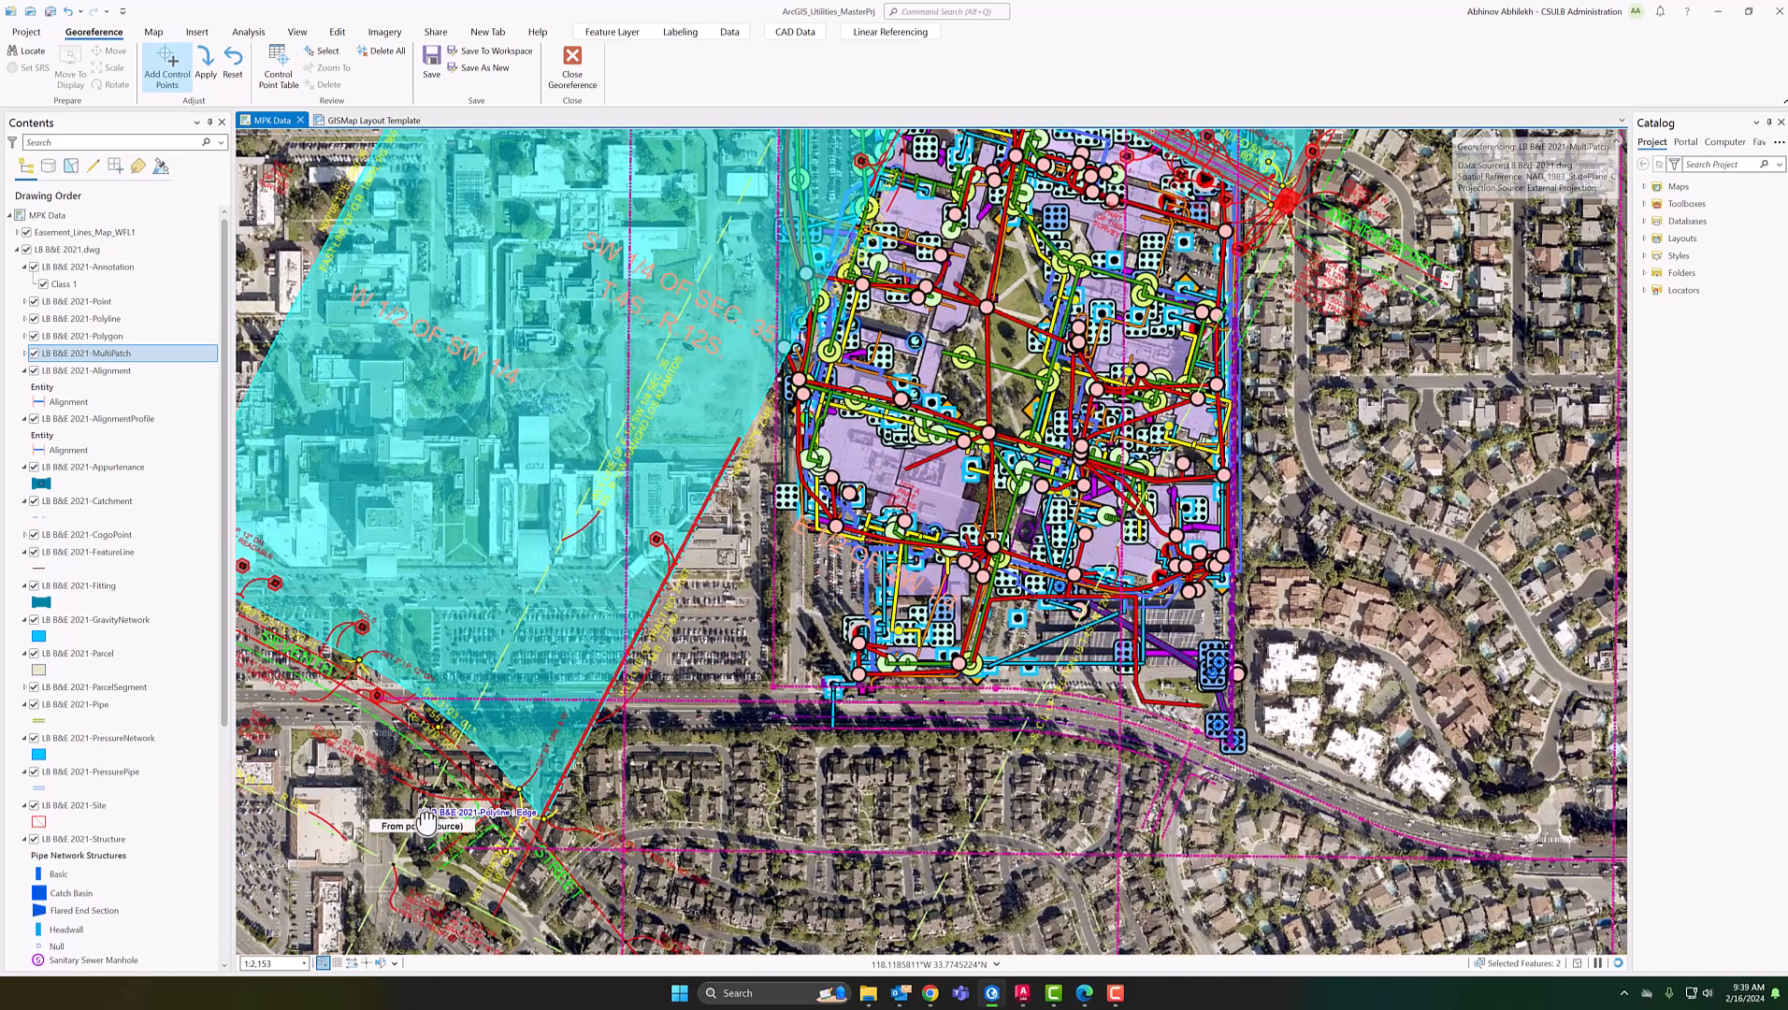
{"action": "left_click_drag", "start_coordinate": [481, 819], "coordinate": [662, 661]}
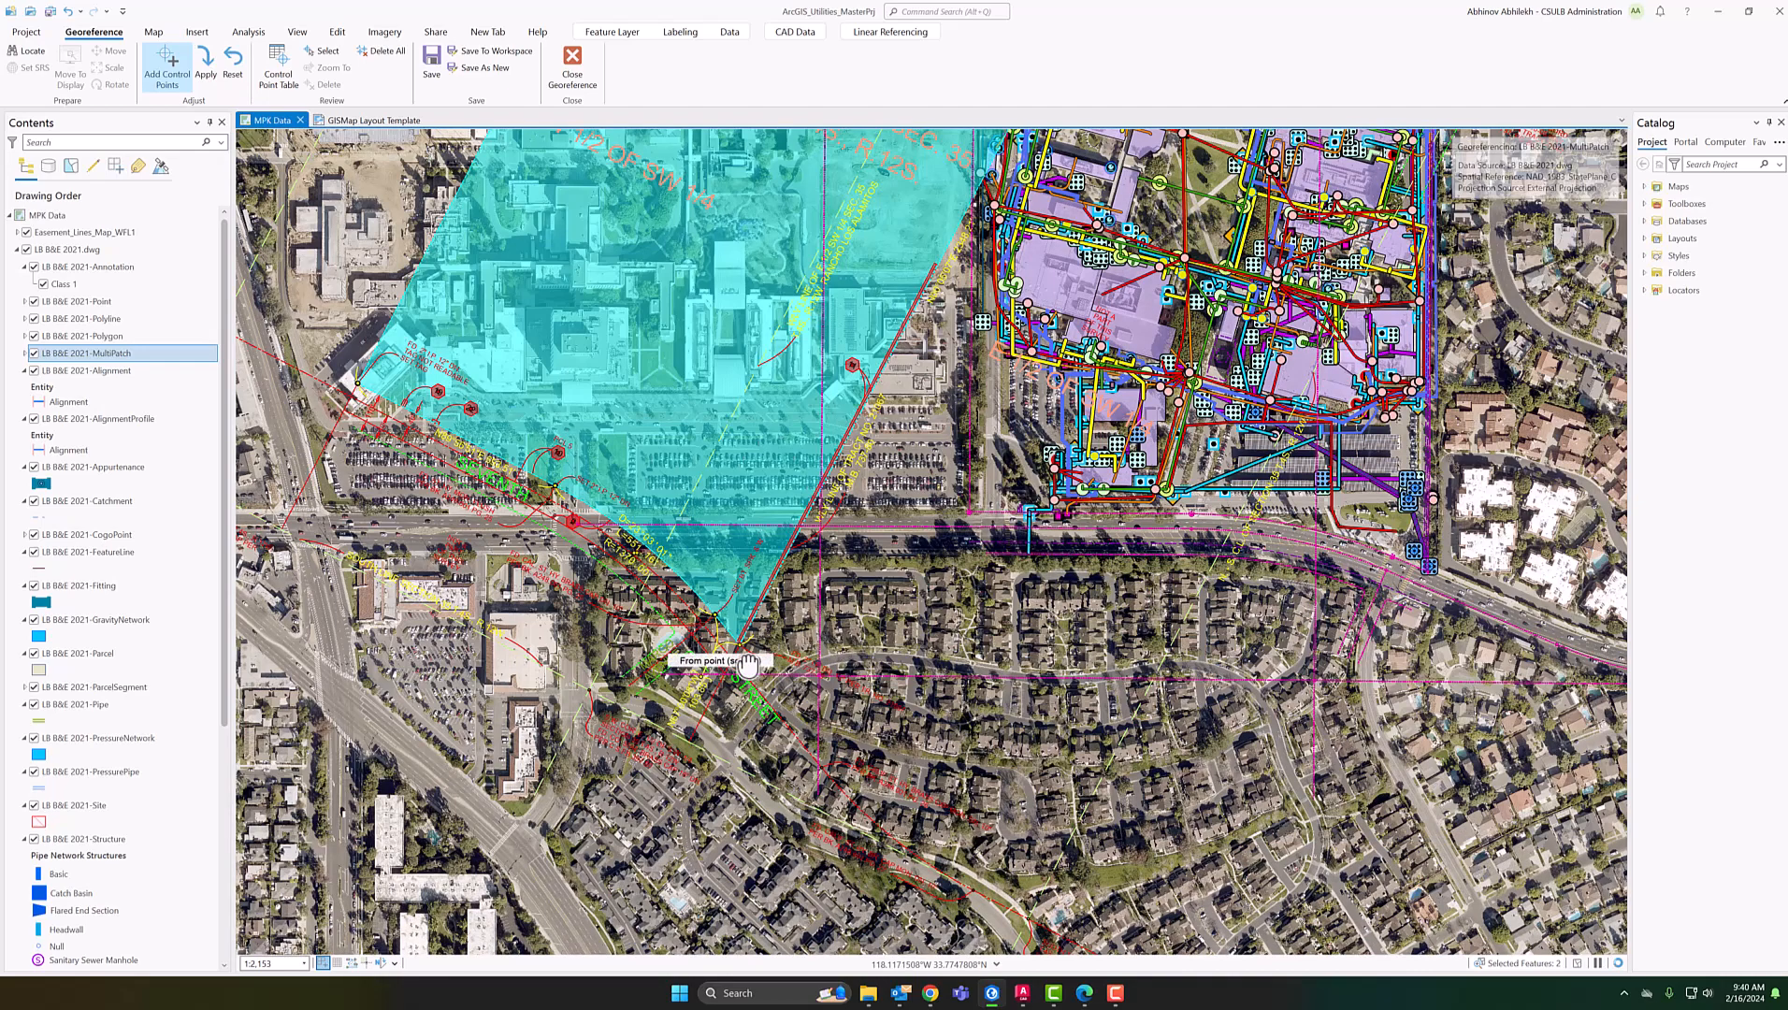
{"action": "scroll", "coordinate": [739, 666], "scroll_direction": "up", "scroll_amount": 2}
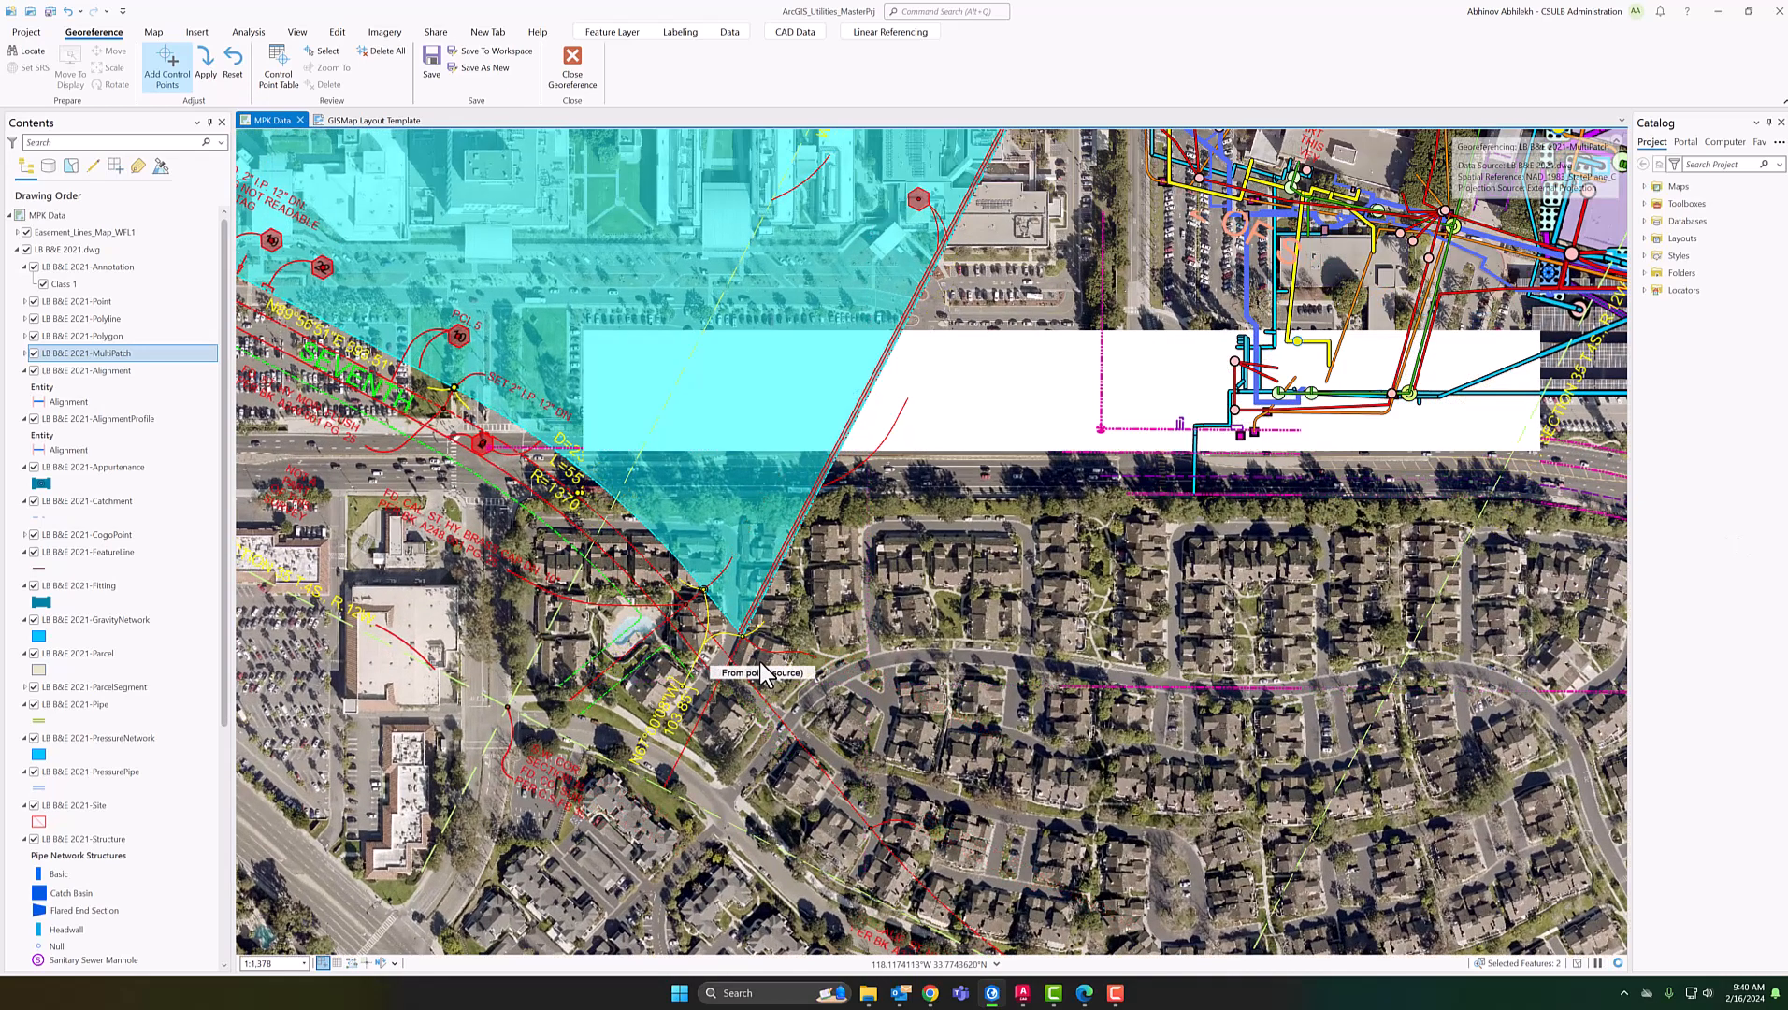
{"action": "scroll", "coordinate": [731, 667], "scroll_direction": "up", "scroll_amount": 3}
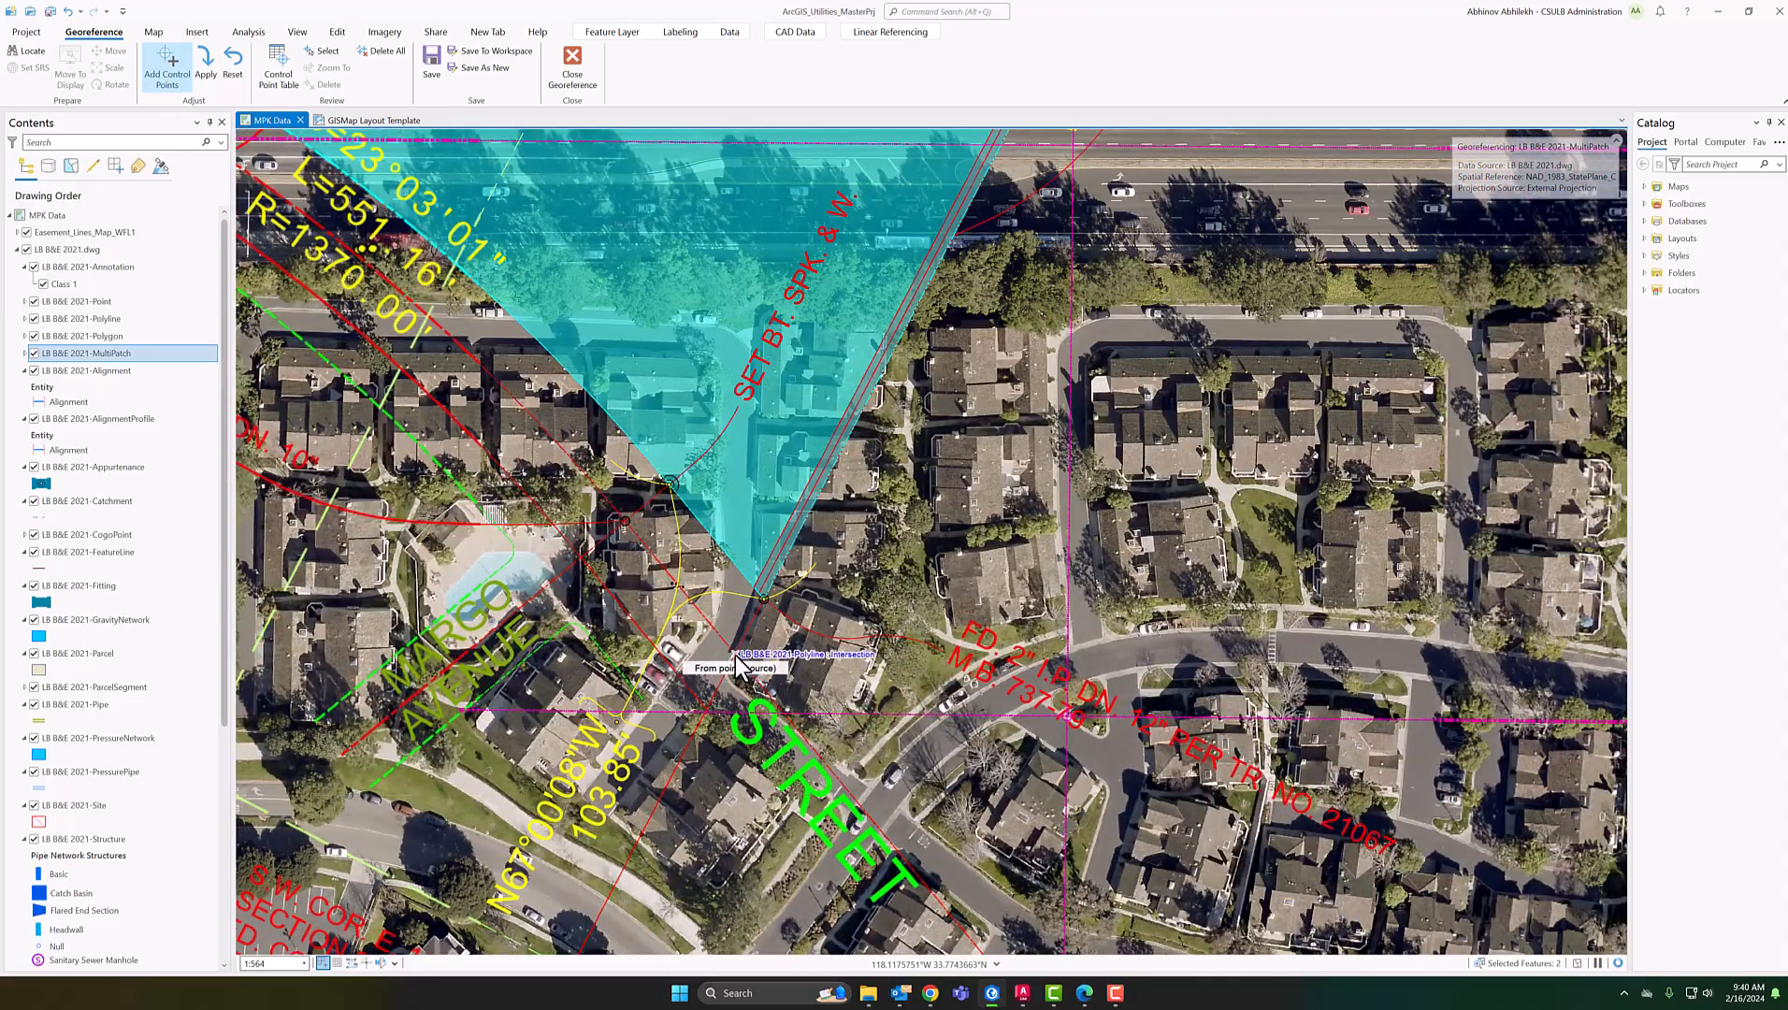
{"action": "left_click", "coordinate": [739, 667]}
Place the second target at the easement-line intersection on the road south of the solar-covered parking lot, and apply the control points
{"action": "left_click_drag", "start_coordinate": [837, 666], "coordinate": [1077, 623]}
{"action": "scroll", "coordinate": [1189, 608], "scroll_direction": "down", "scroll_amount": 5}
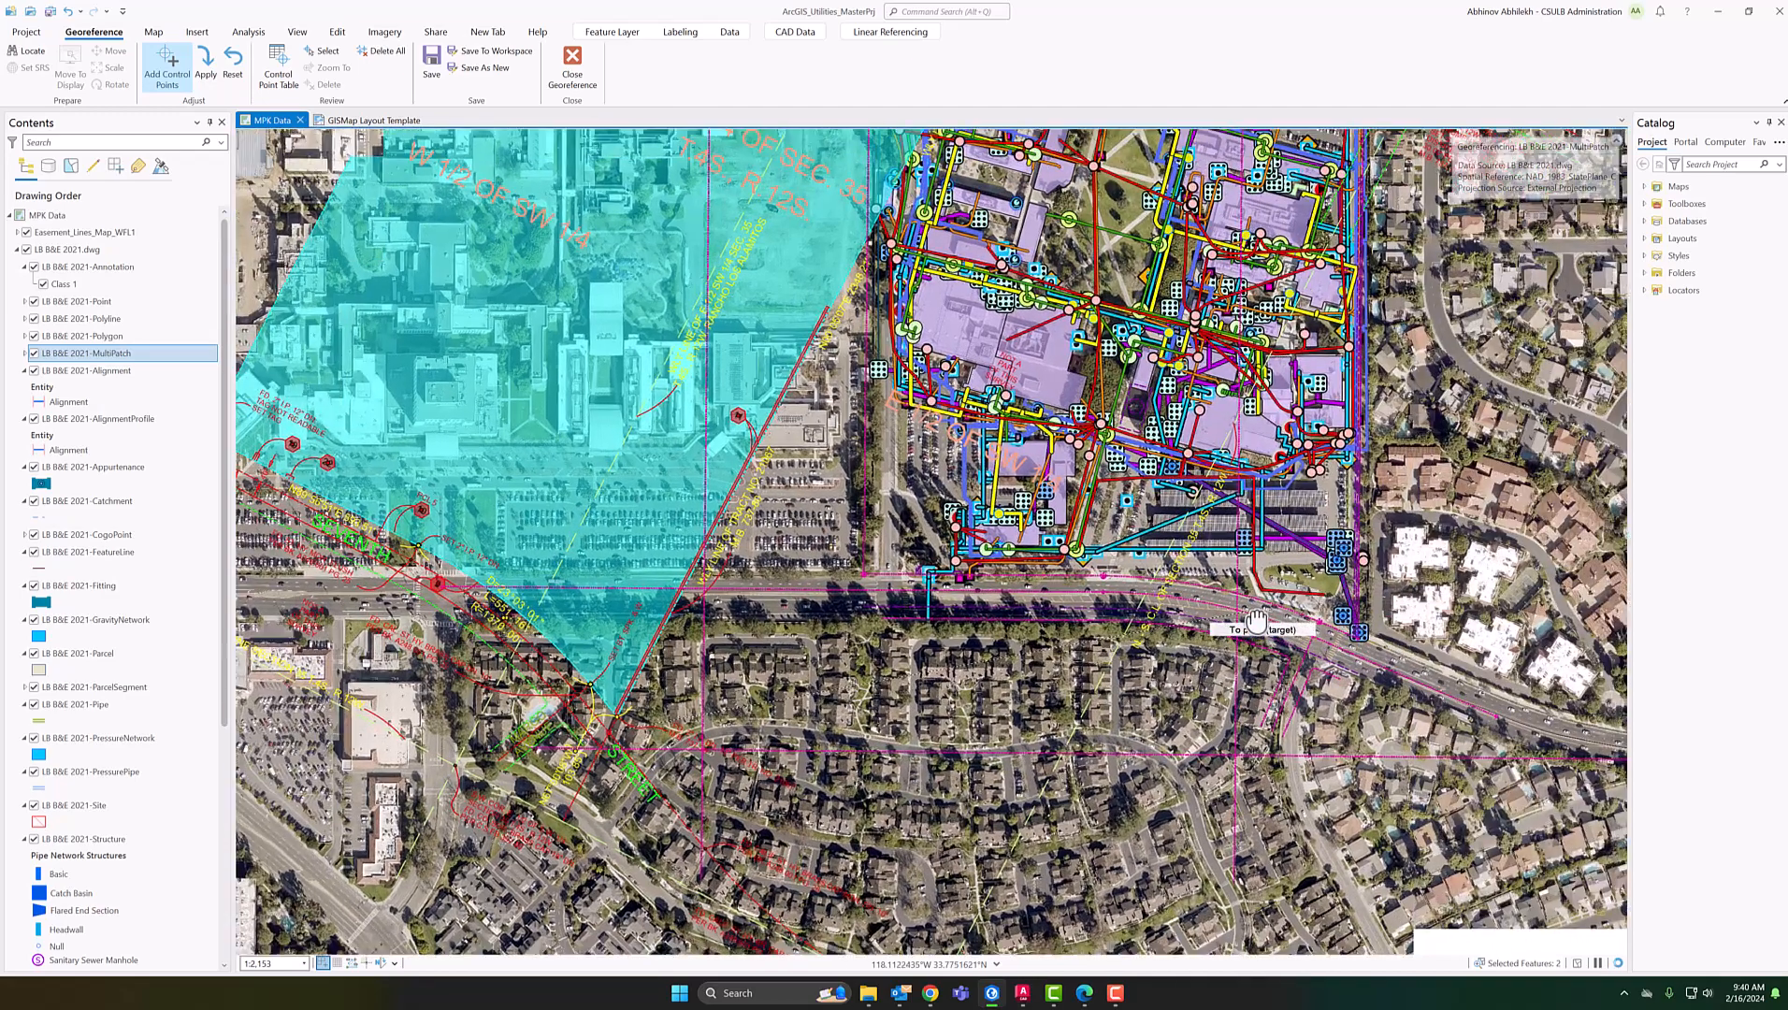
{"action": "scroll", "coordinate": [1256, 622], "scroll_direction": "up", "scroll_amount": 4}
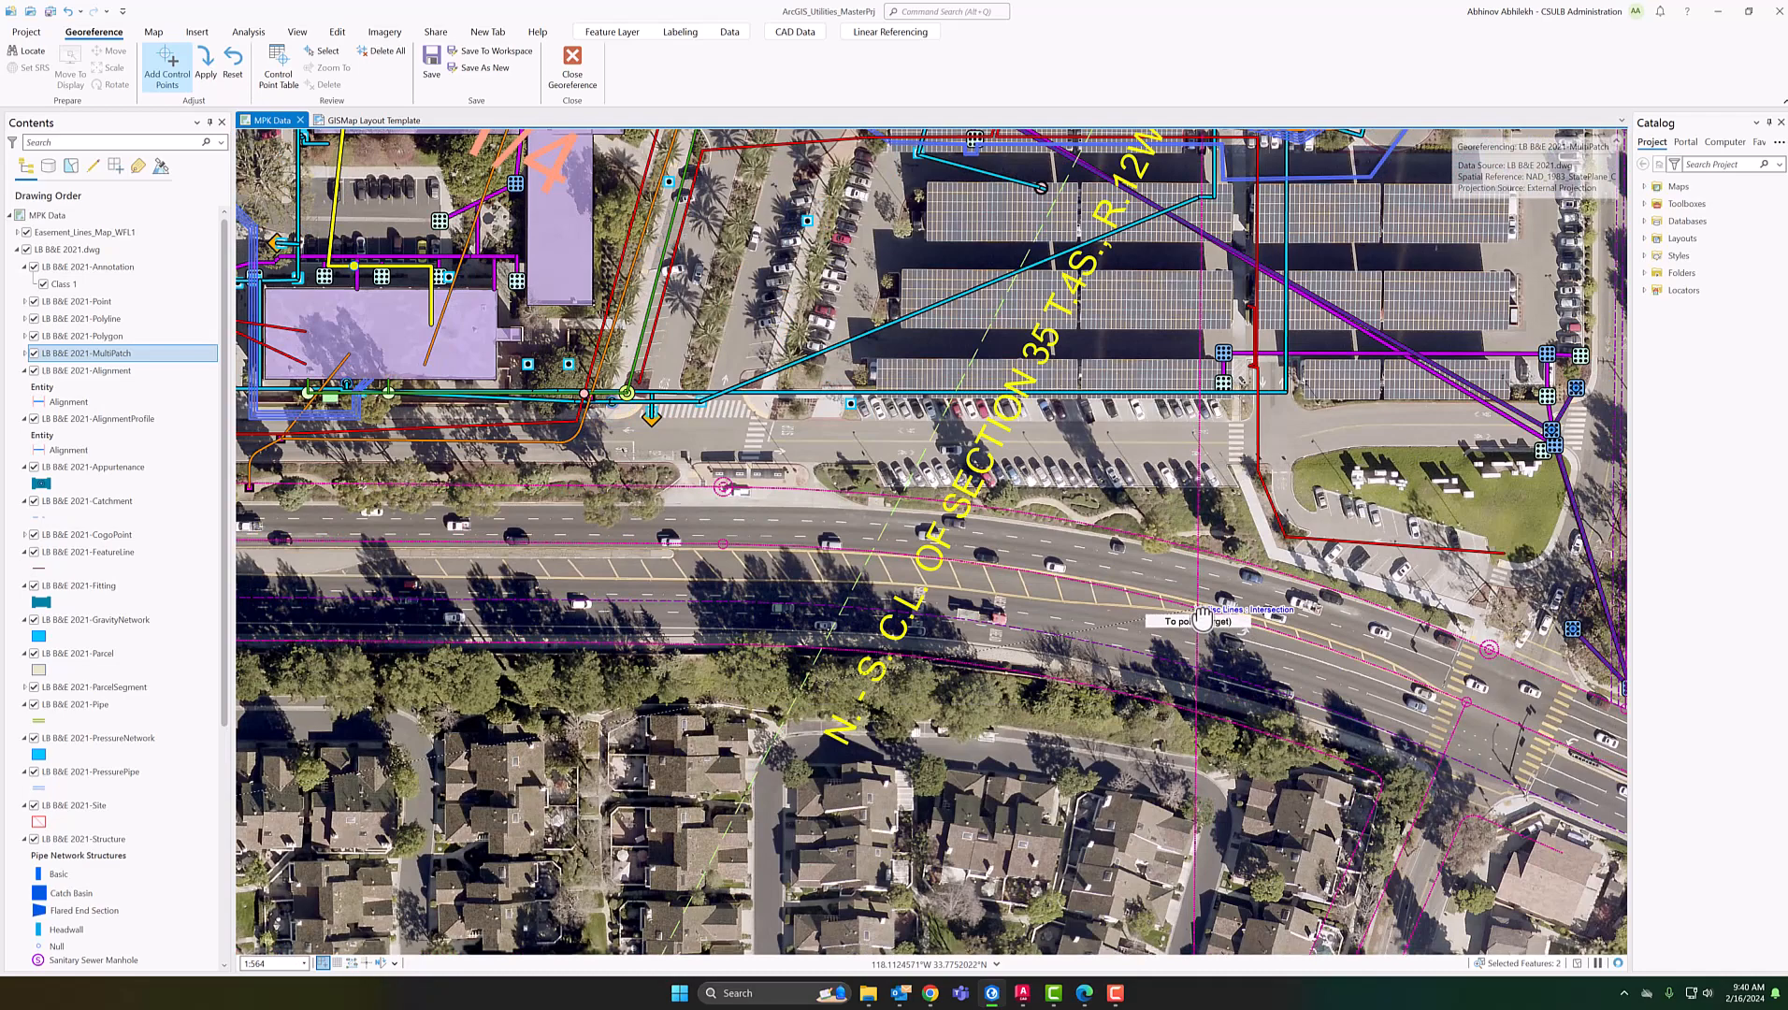
{"action": "left_click", "coordinate": [1202, 617]}
{"action": "scroll", "coordinate": [1094, 706], "scroll_direction": "down", "scroll_amount": 4}
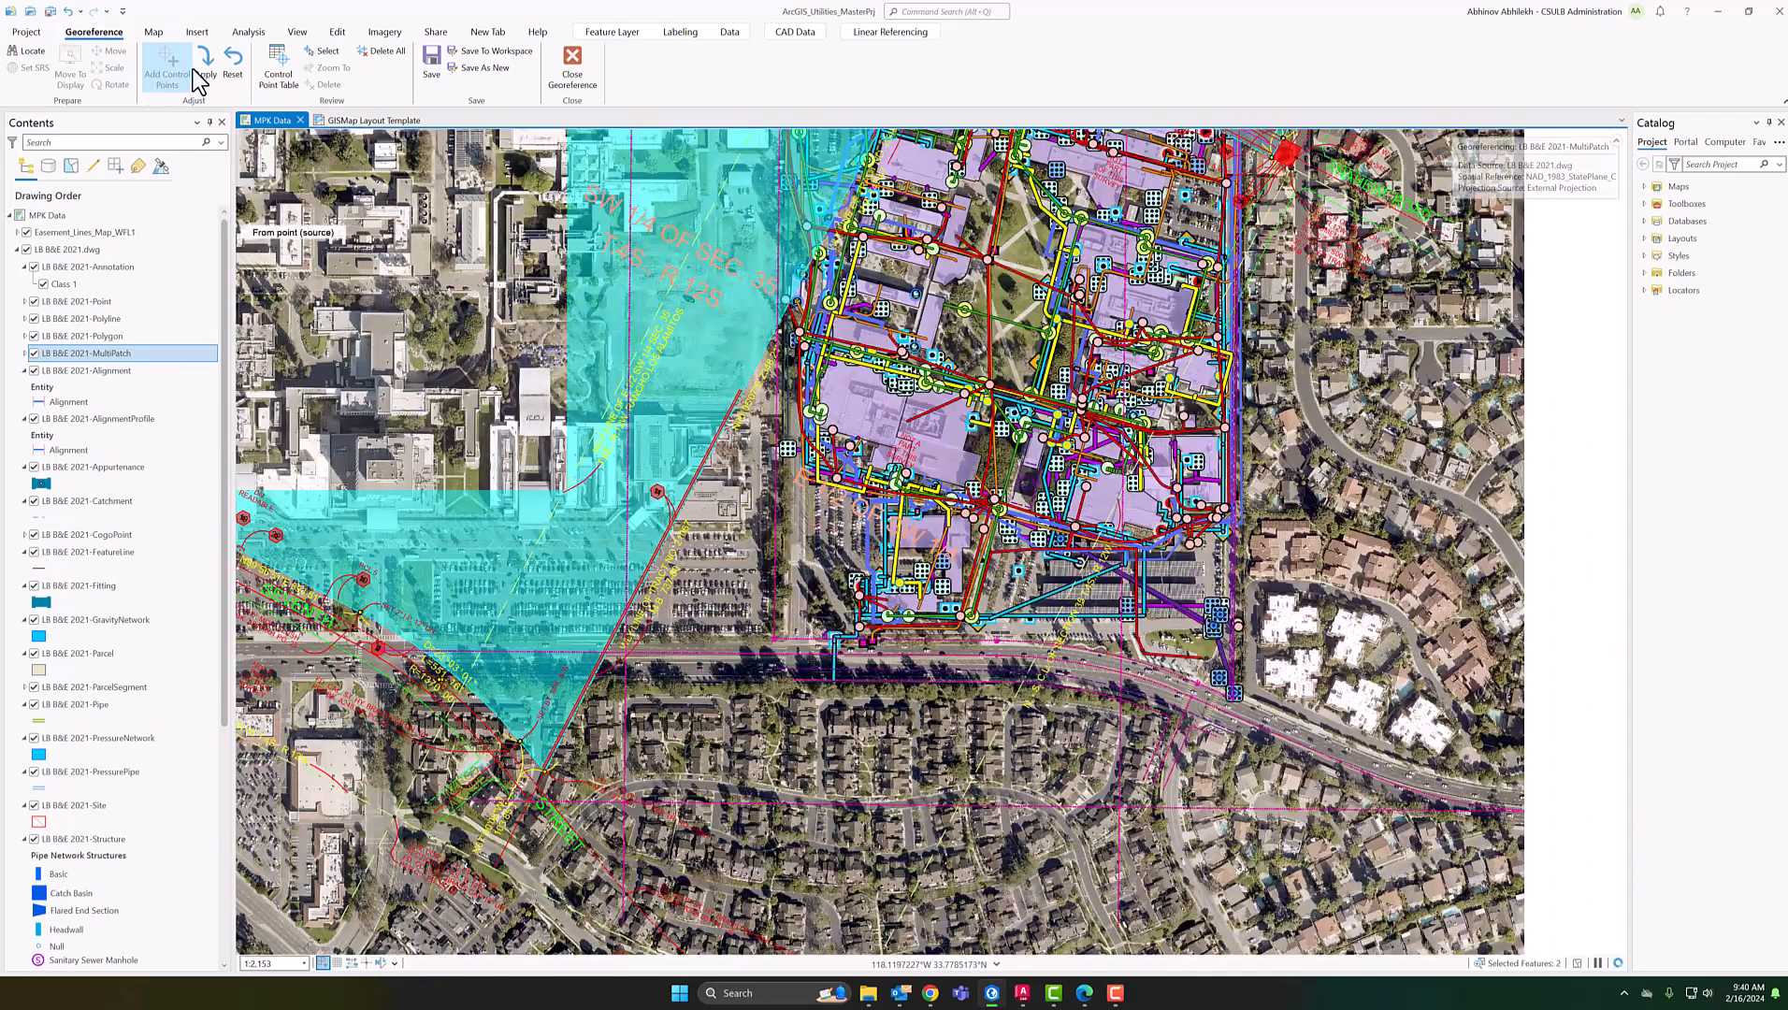
{"action": "left_click", "coordinate": [202, 75]}
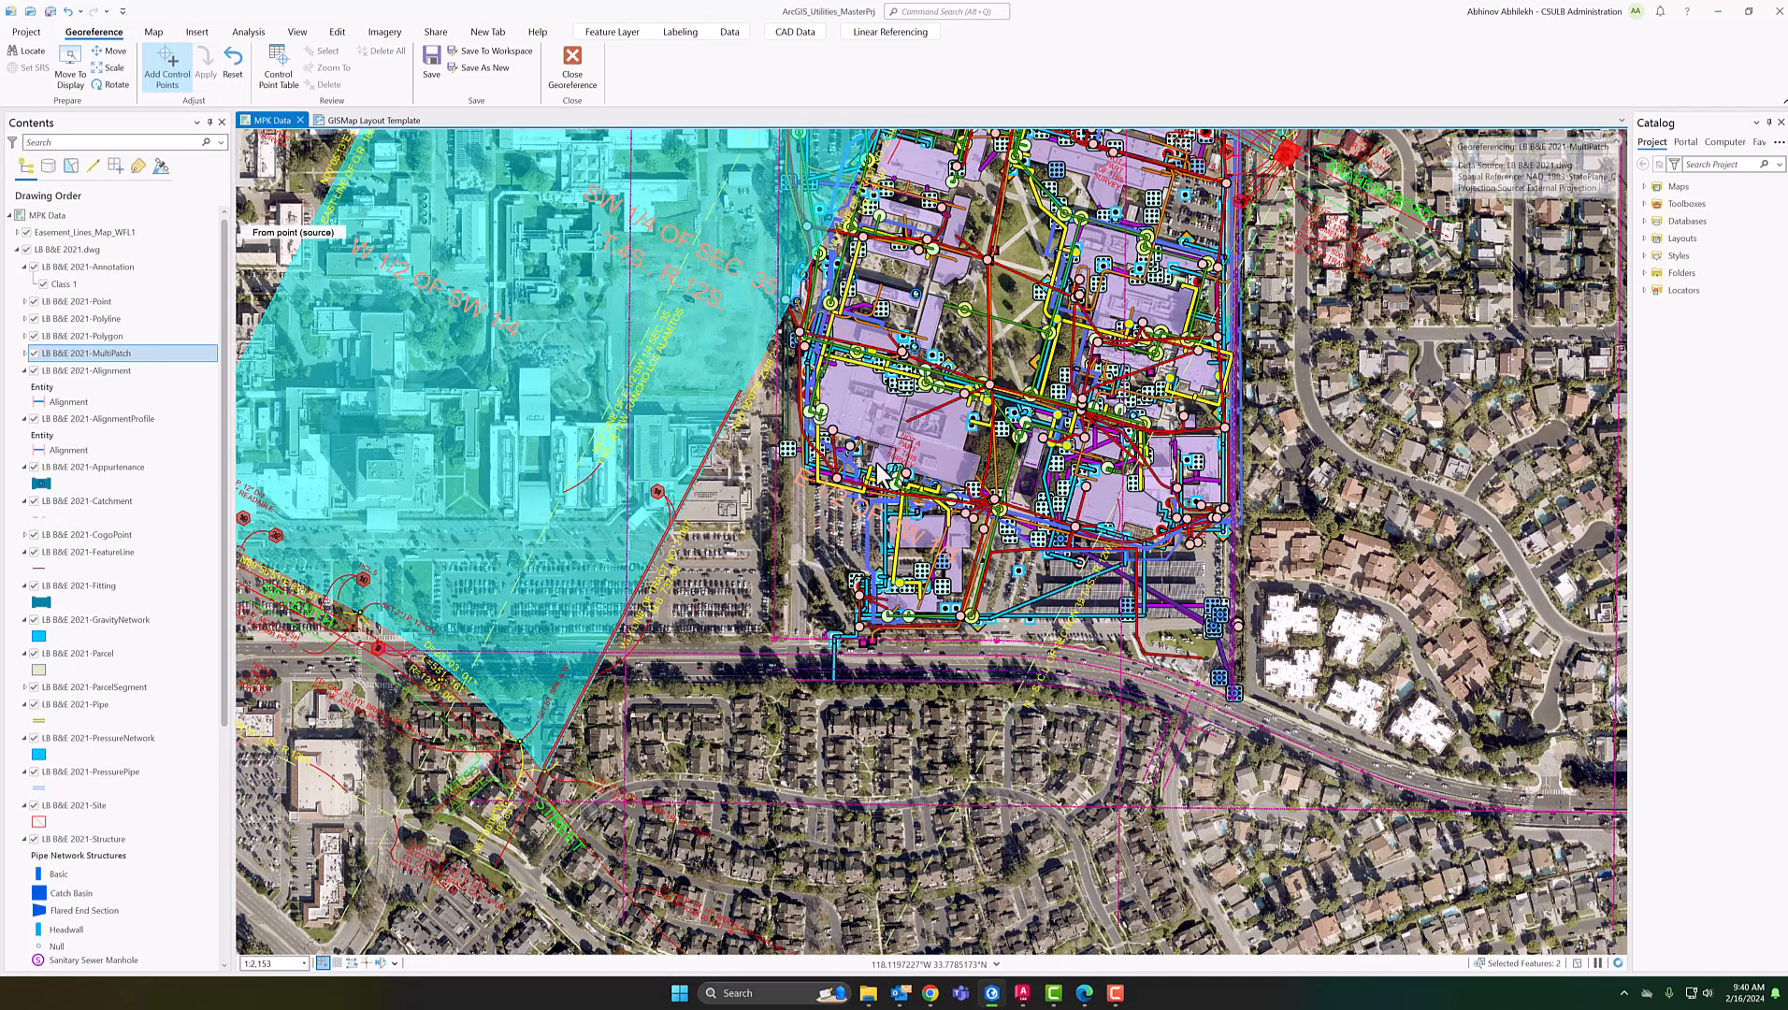
Examine how the adjusted CAD drawing fits the aerial image and utility layers, across the whole campus and along its eastern side
{"action": "scroll", "coordinate": [1087, 680], "scroll_direction": "down", "scroll_amount": 3}
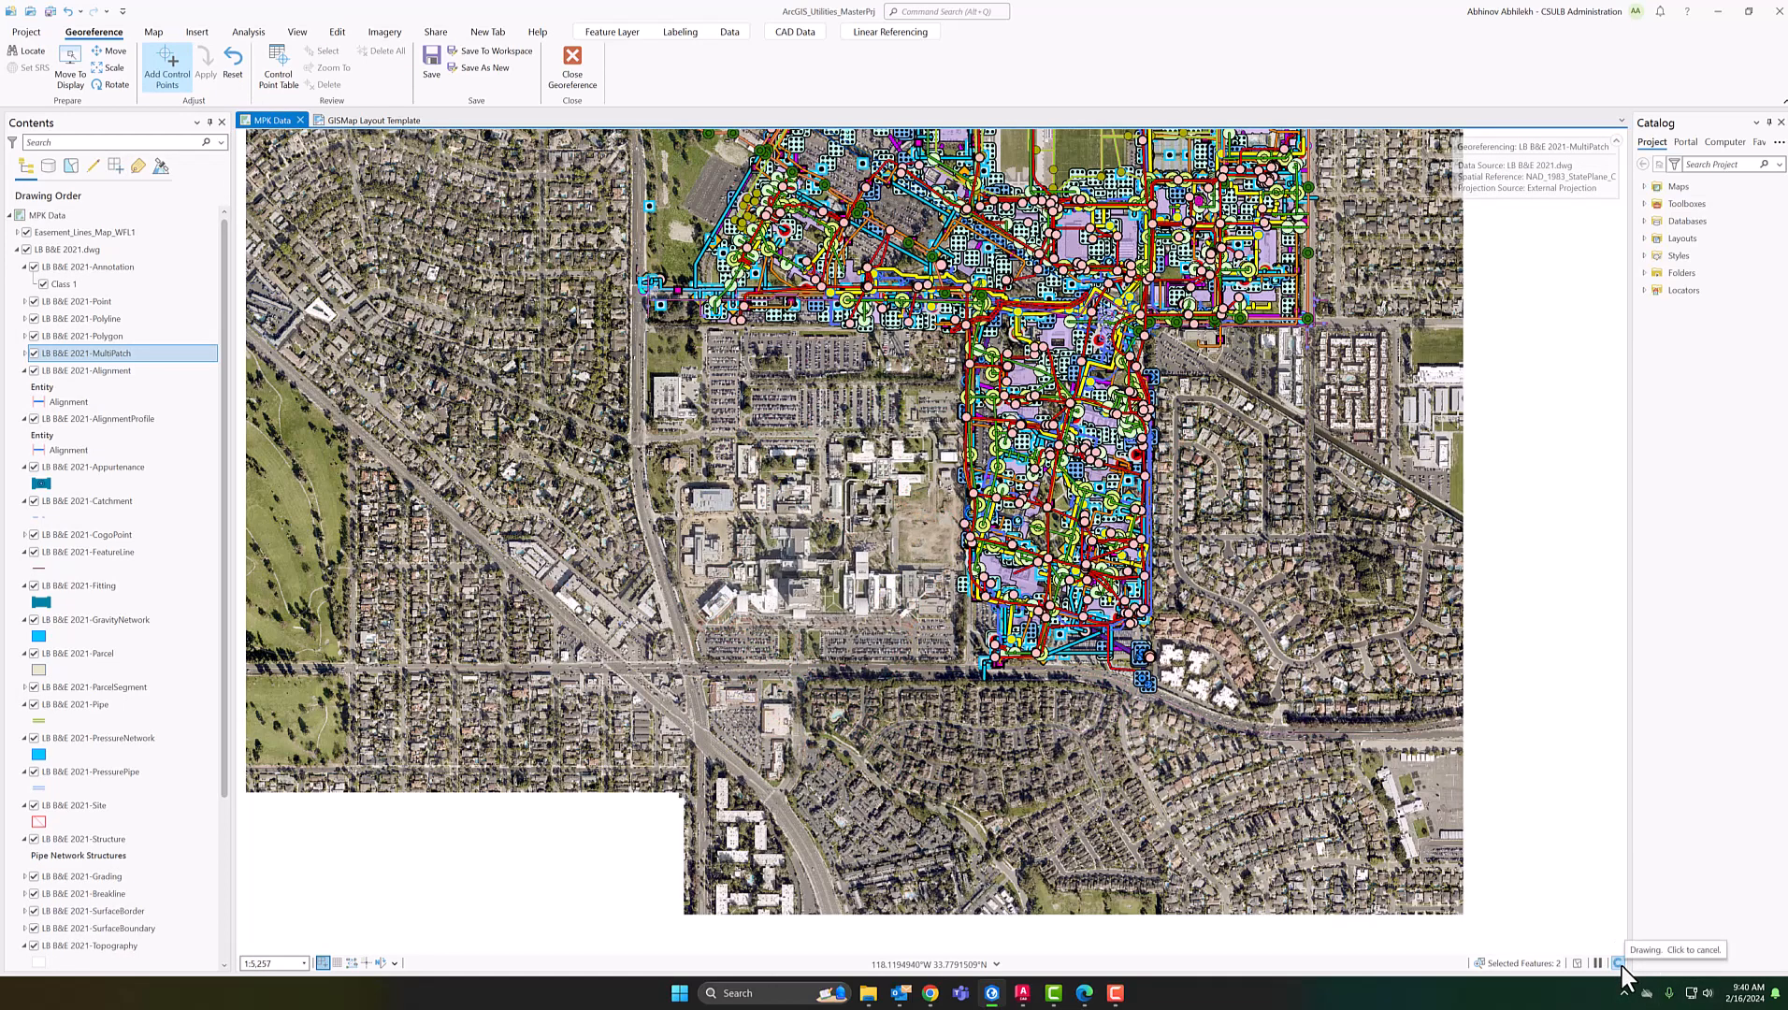
{"action": "mouse_move", "coordinate": [1139, 441]}
{"action": "left_mouse_down"}
{"action": "mouse_move", "coordinate": [1045, 599]}
{"action": "mouse_move", "coordinate": [1064, 666]}
{"action": "left_mouse_up"}
{"action": "scroll", "coordinate": [1044, 628], "scroll_direction": "down", "scroll_amount": 2}
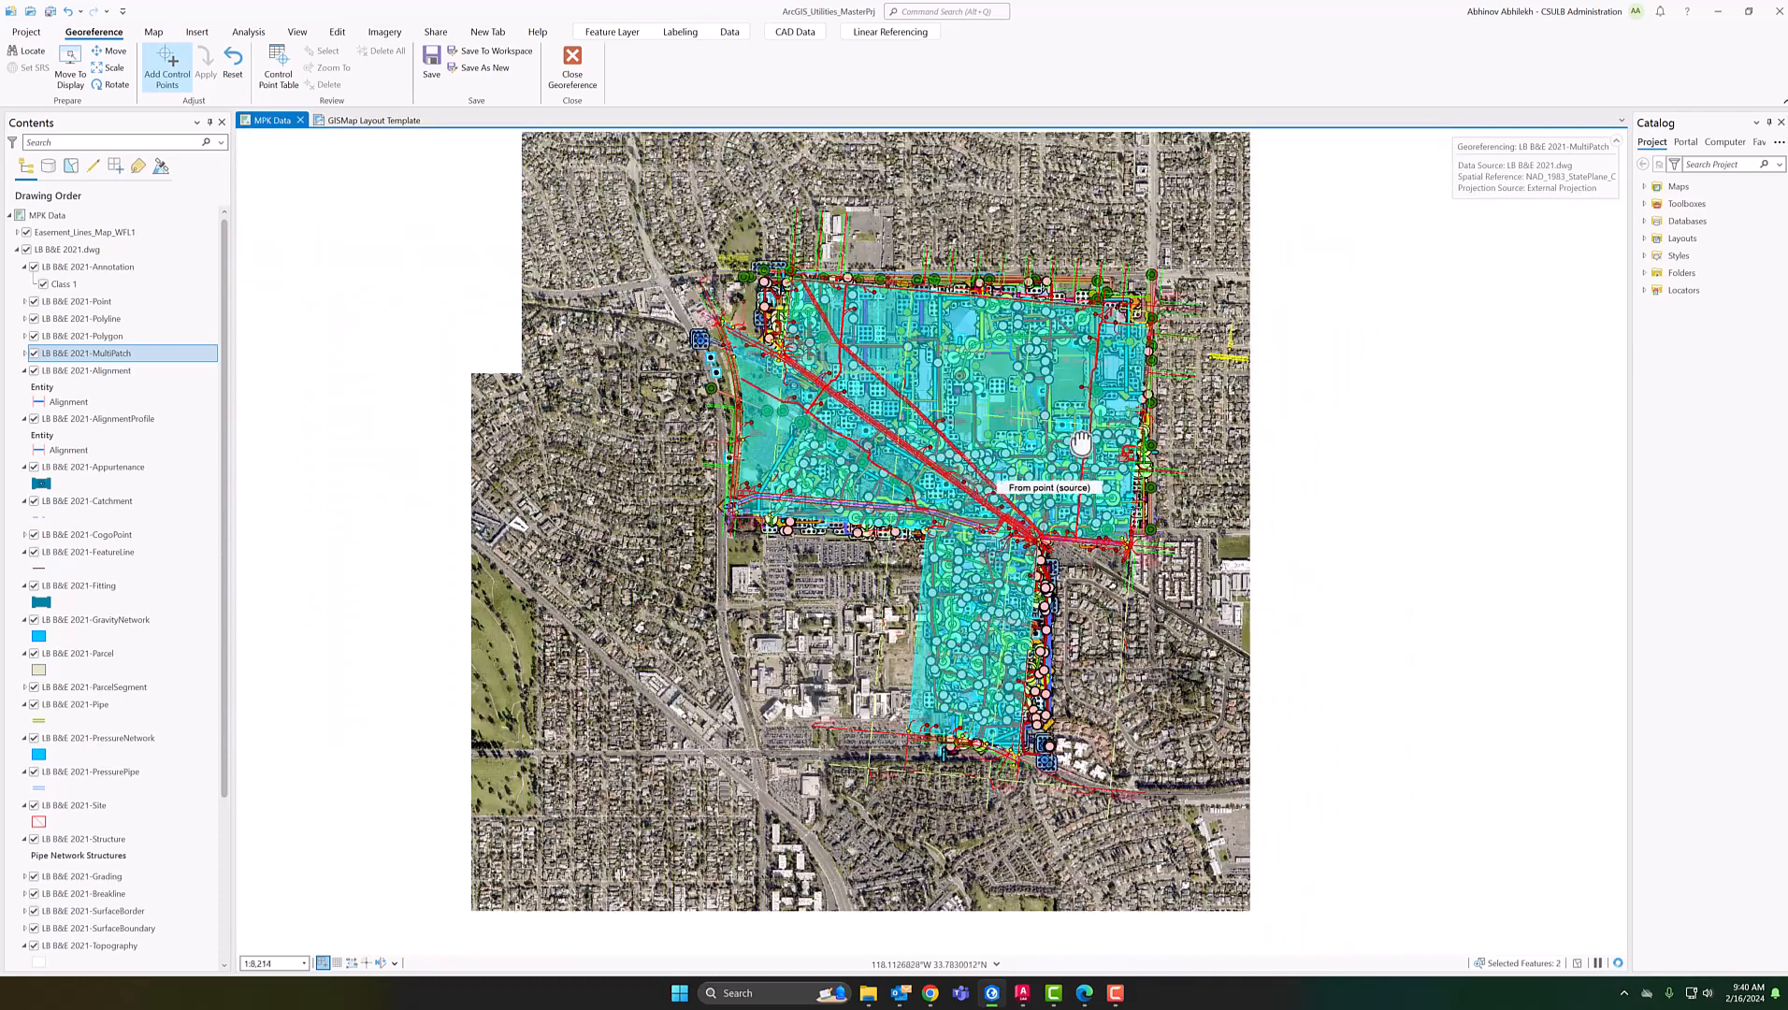
{"action": "scroll", "coordinate": [1136, 317], "scroll_direction": "up", "scroll_amount": 1}
{"action": "scroll", "coordinate": [1137, 318], "scroll_direction": "up", "scroll_amount": 1}
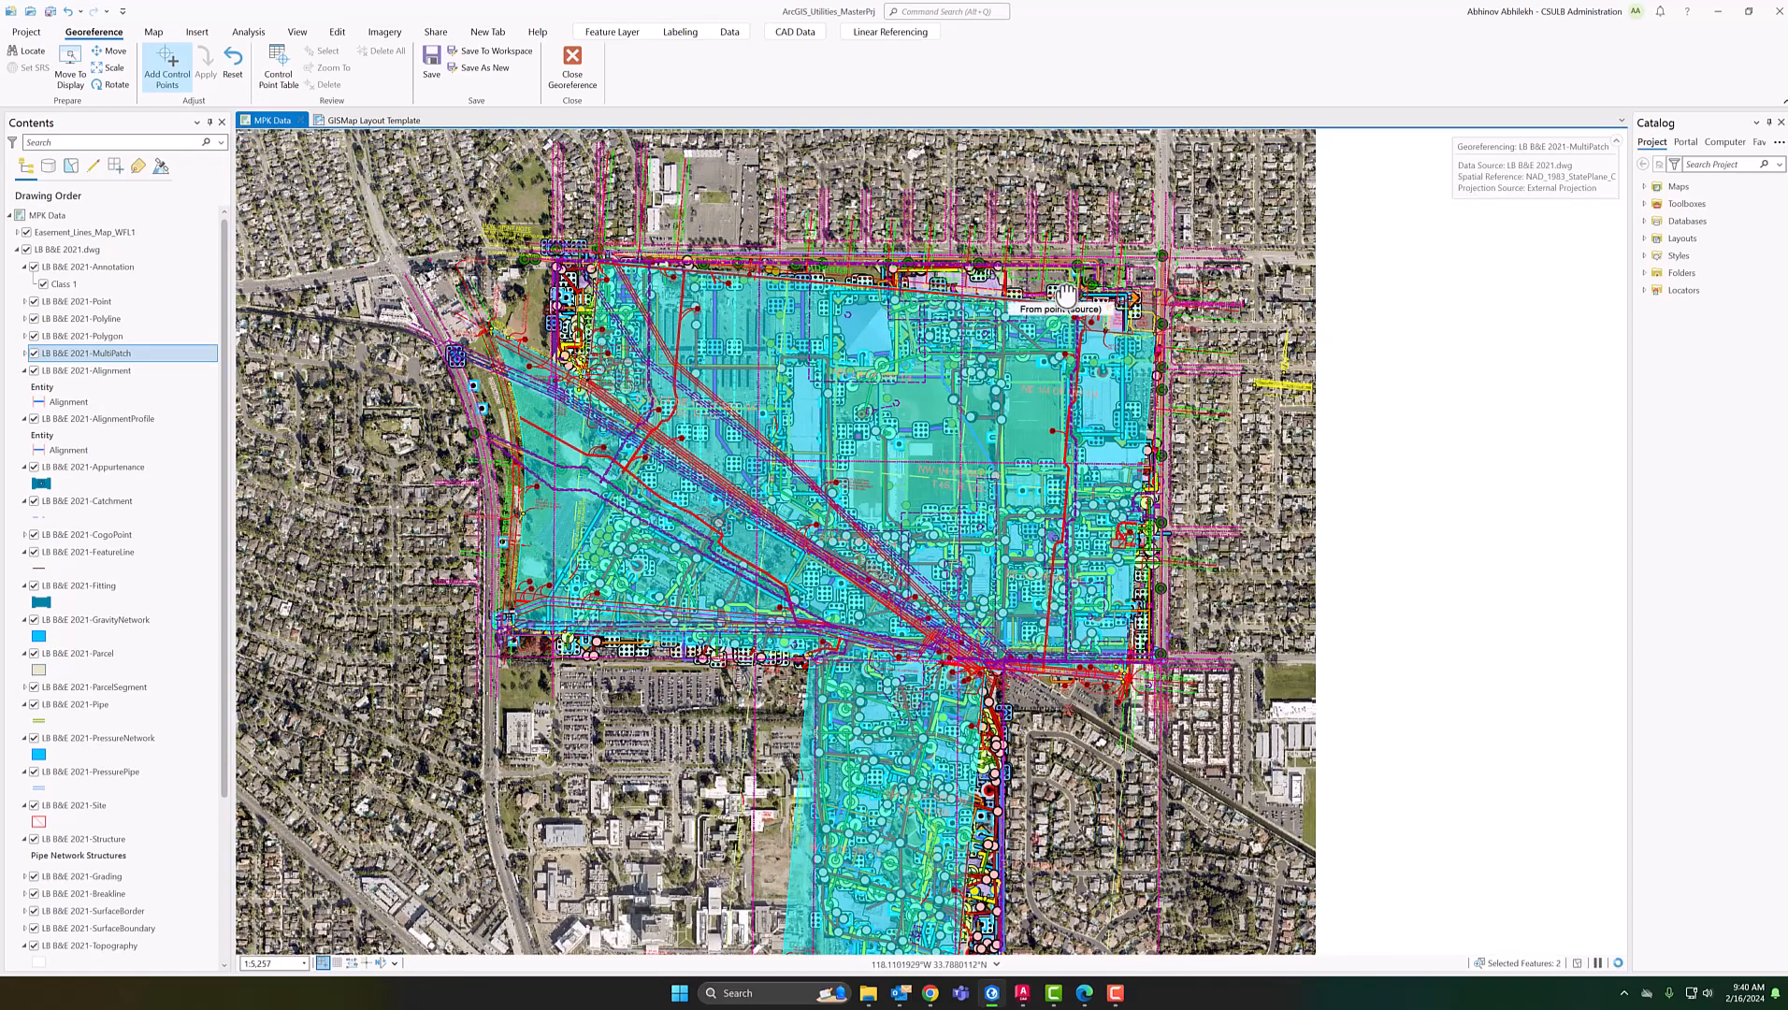
{"action": "scroll", "coordinate": [1131, 323], "scroll_direction": "up", "scroll_amount": 3}
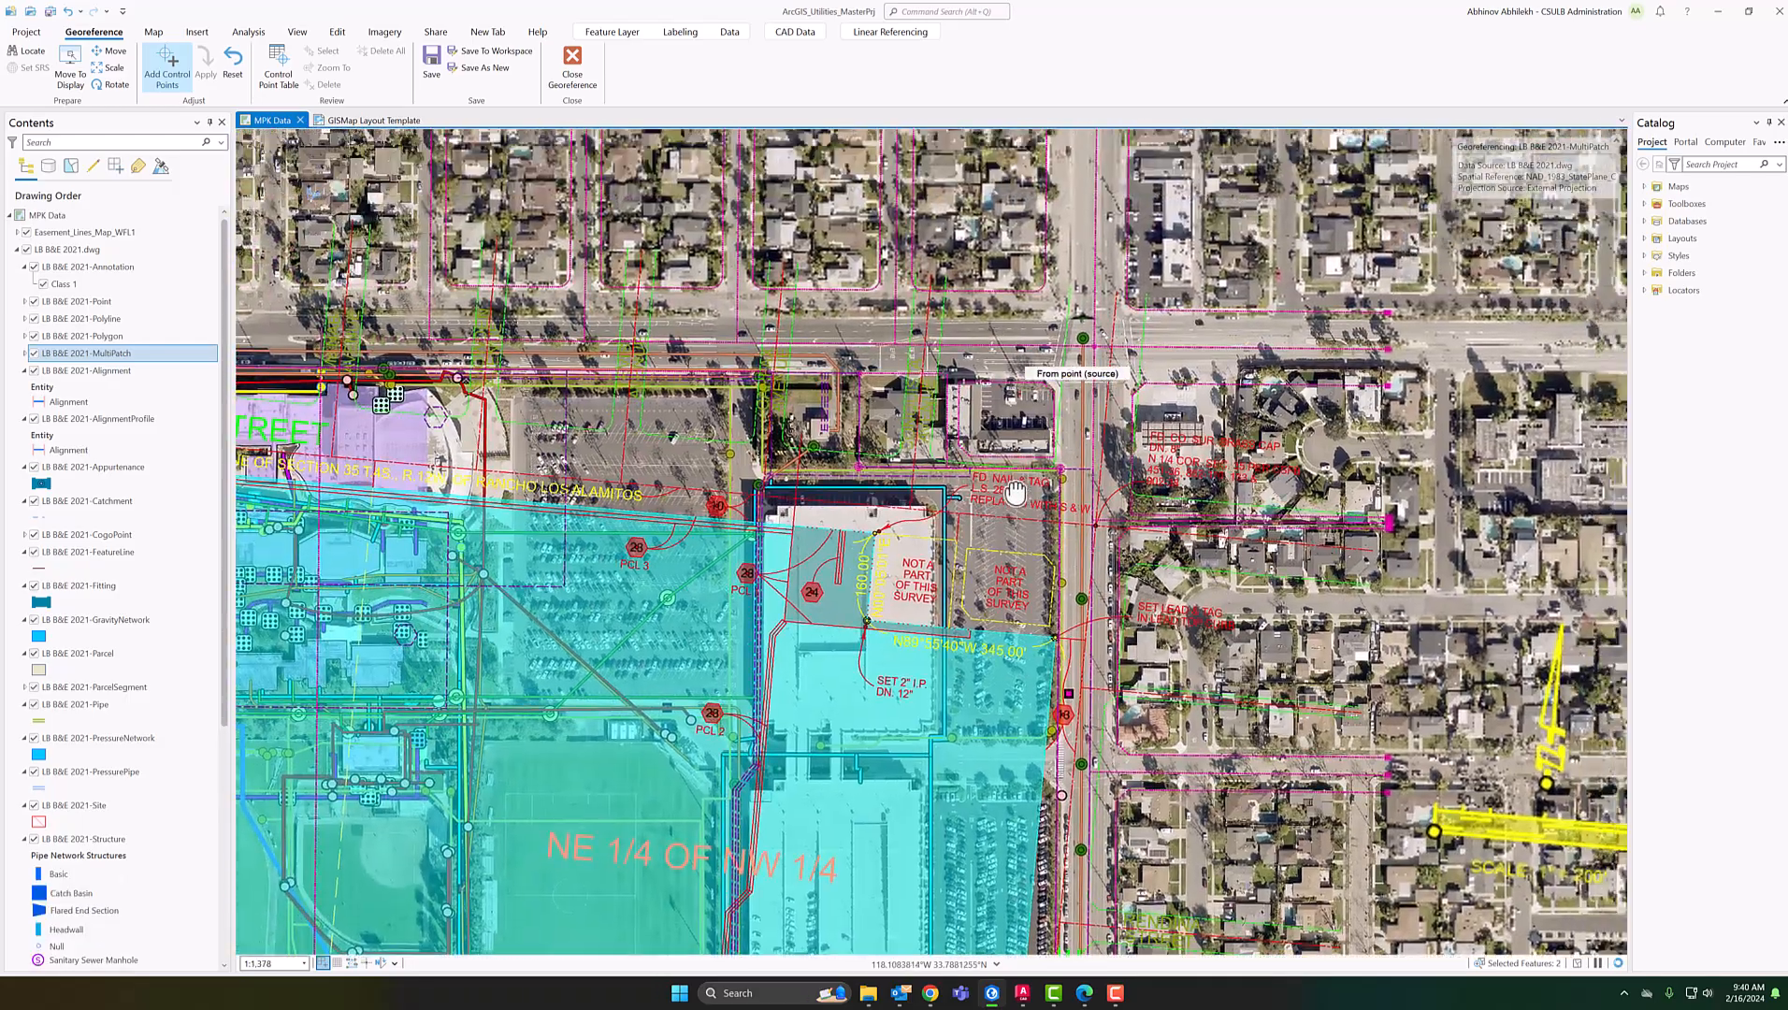
{"action": "left_click_drag", "start_coordinate": [1016, 493], "coordinate": [931, 688]}
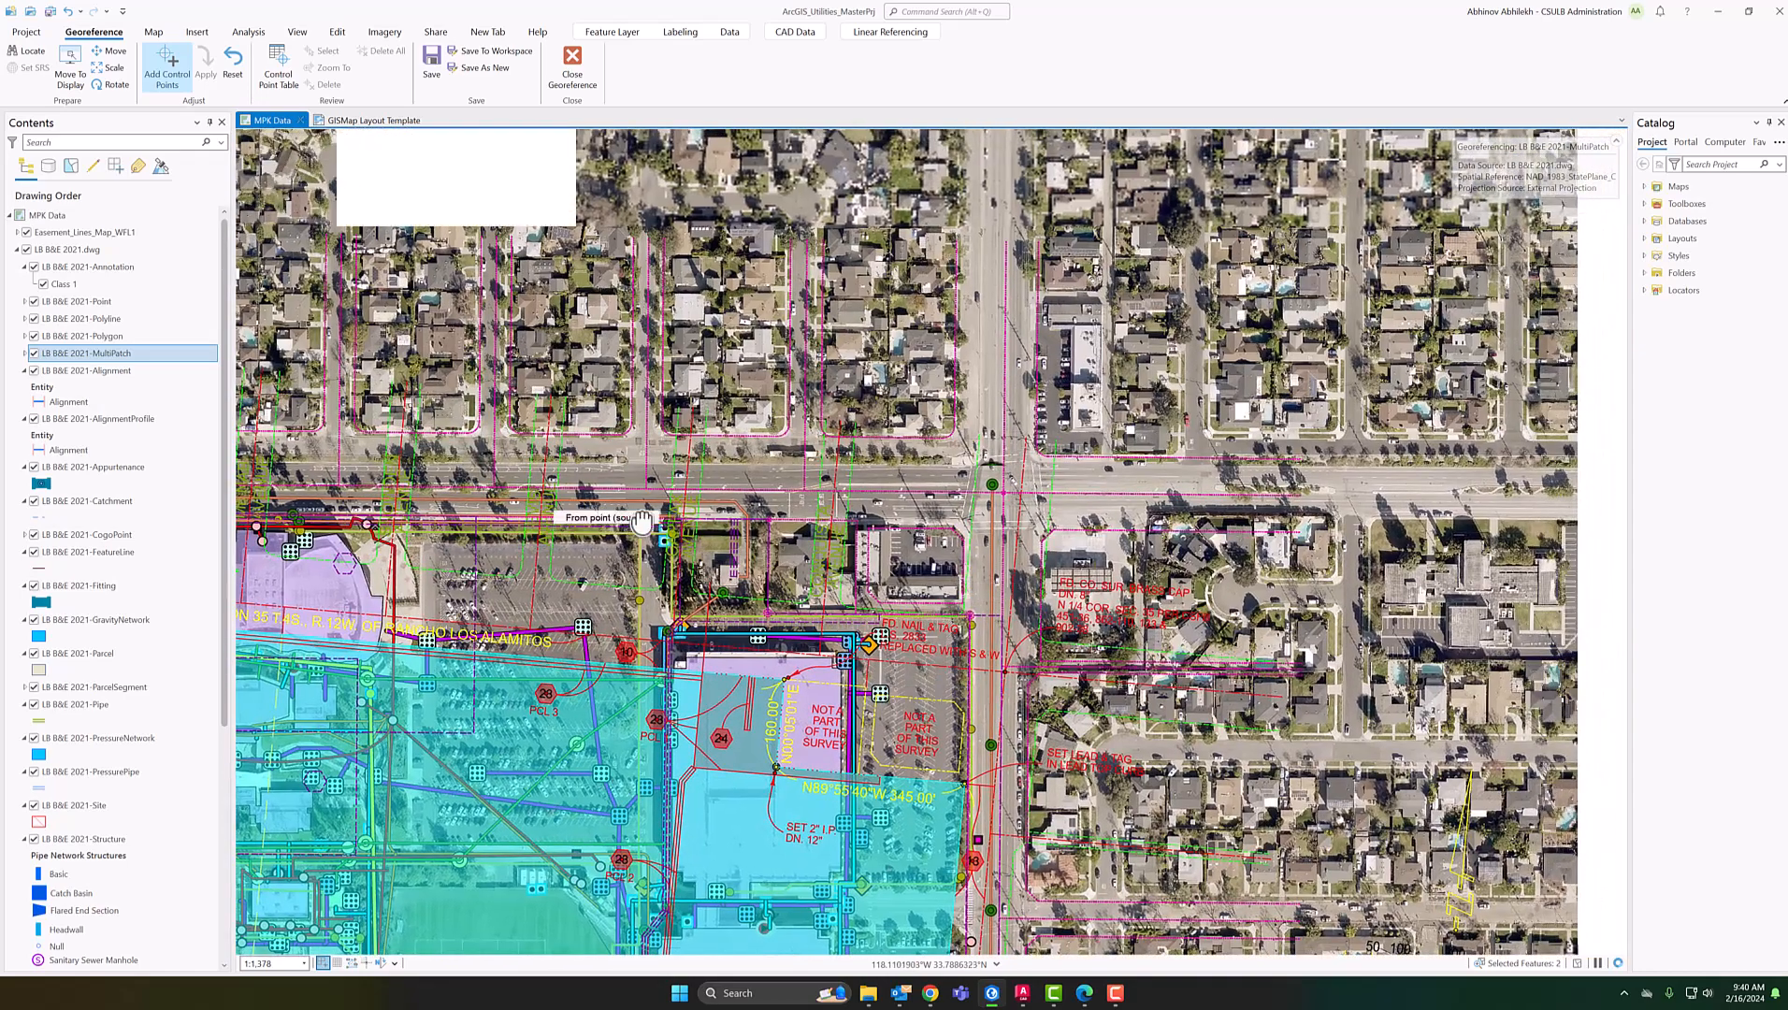
{"action": "left_click_drag", "start_coordinate": [759, 703], "coordinate": [857, 561]}
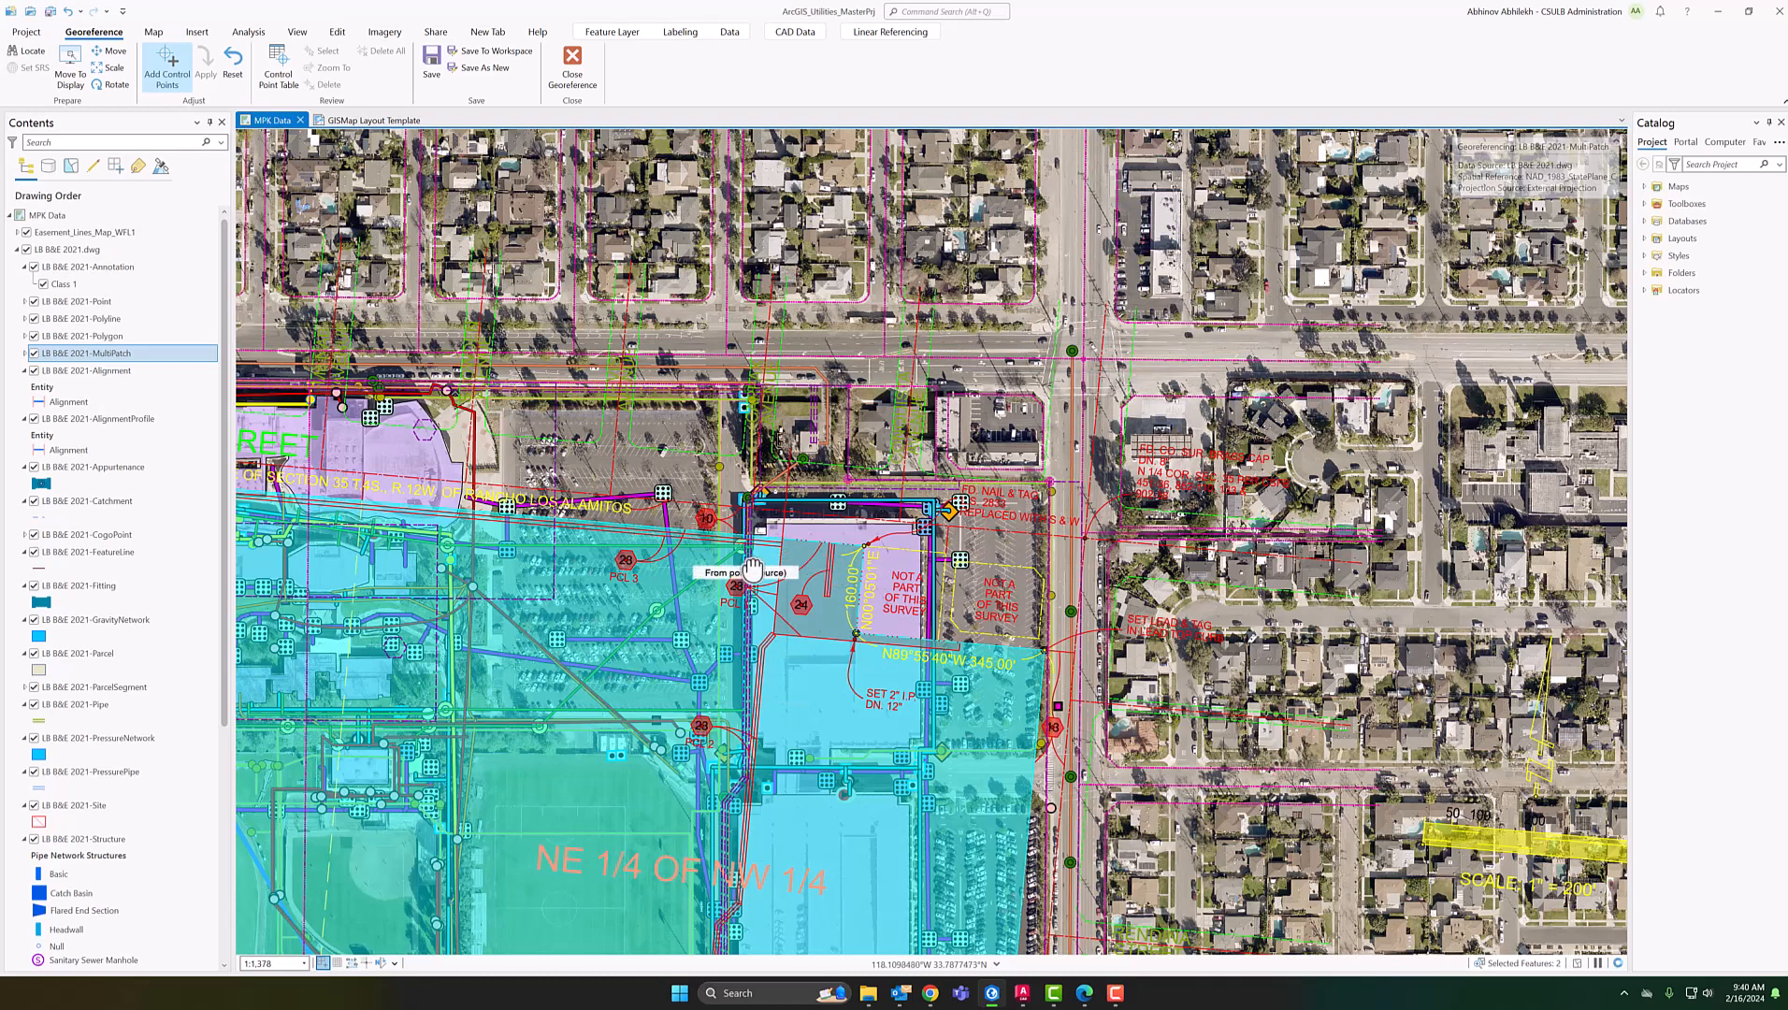
{"action": "scroll", "coordinate": [726, 567], "scroll_direction": "down", "scroll_amount": 2}
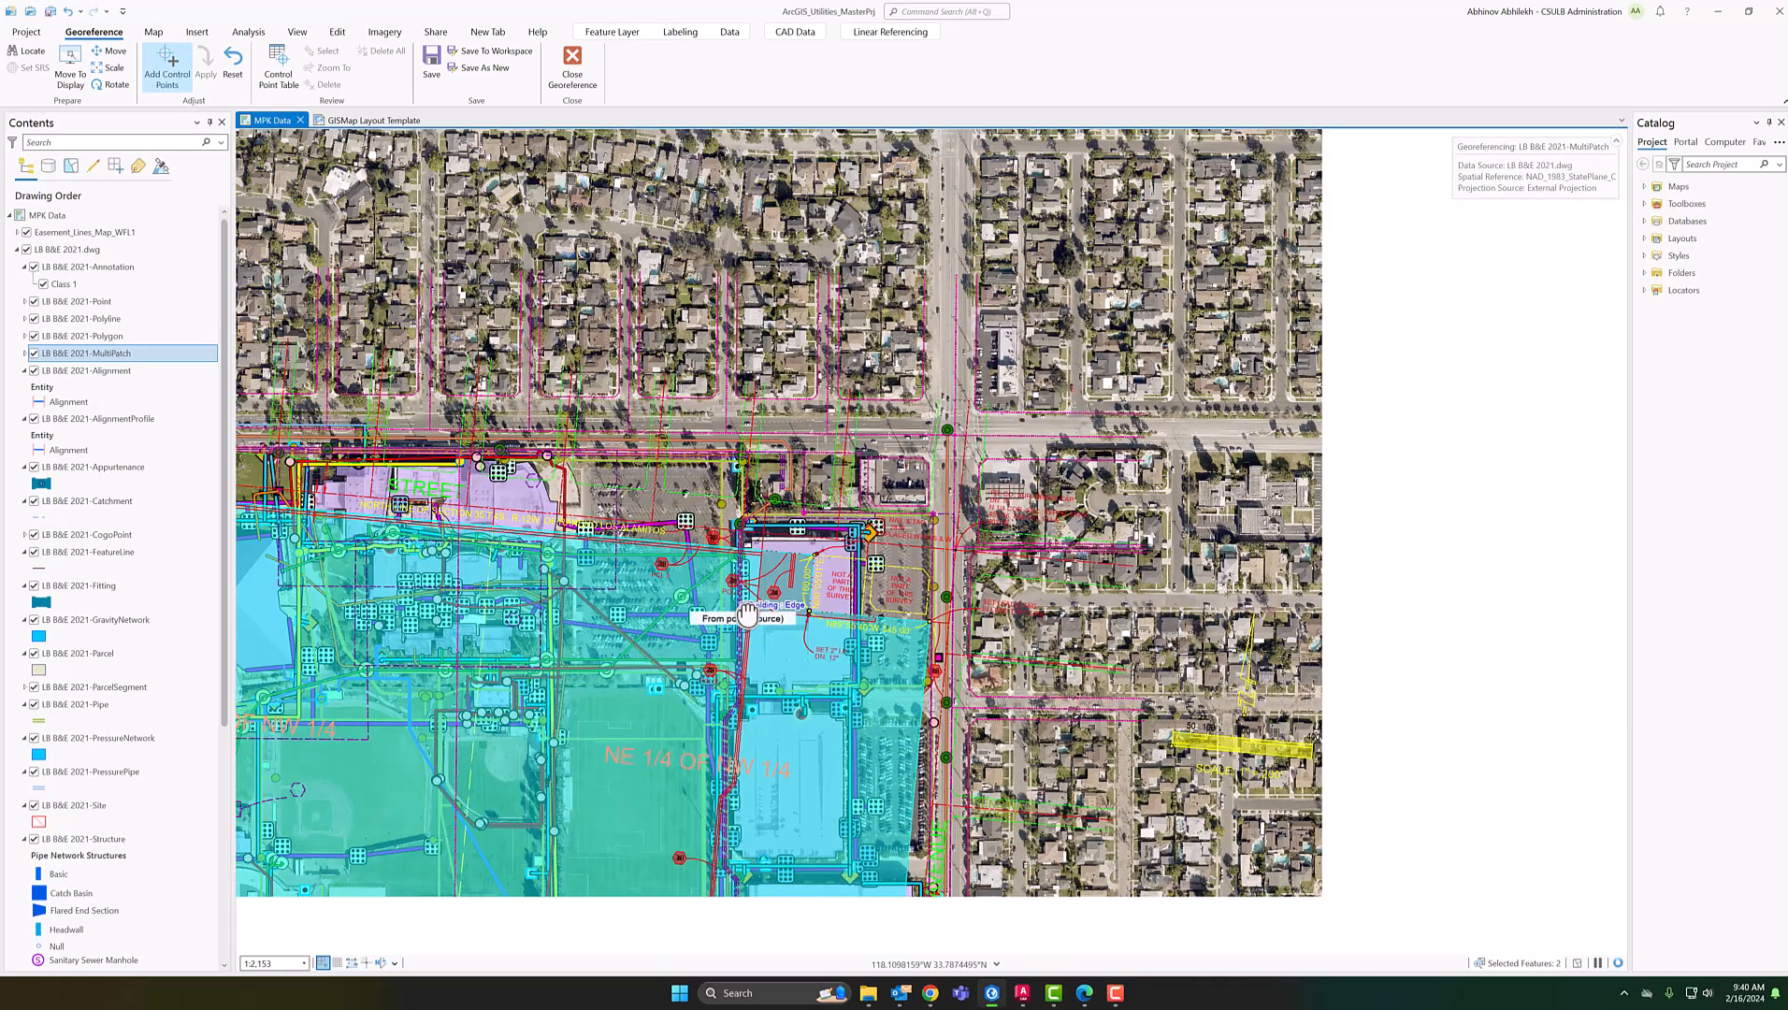
{"action": "left_click_drag", "start_coordinate": [731, 627], "coordinate": [930, 297]}
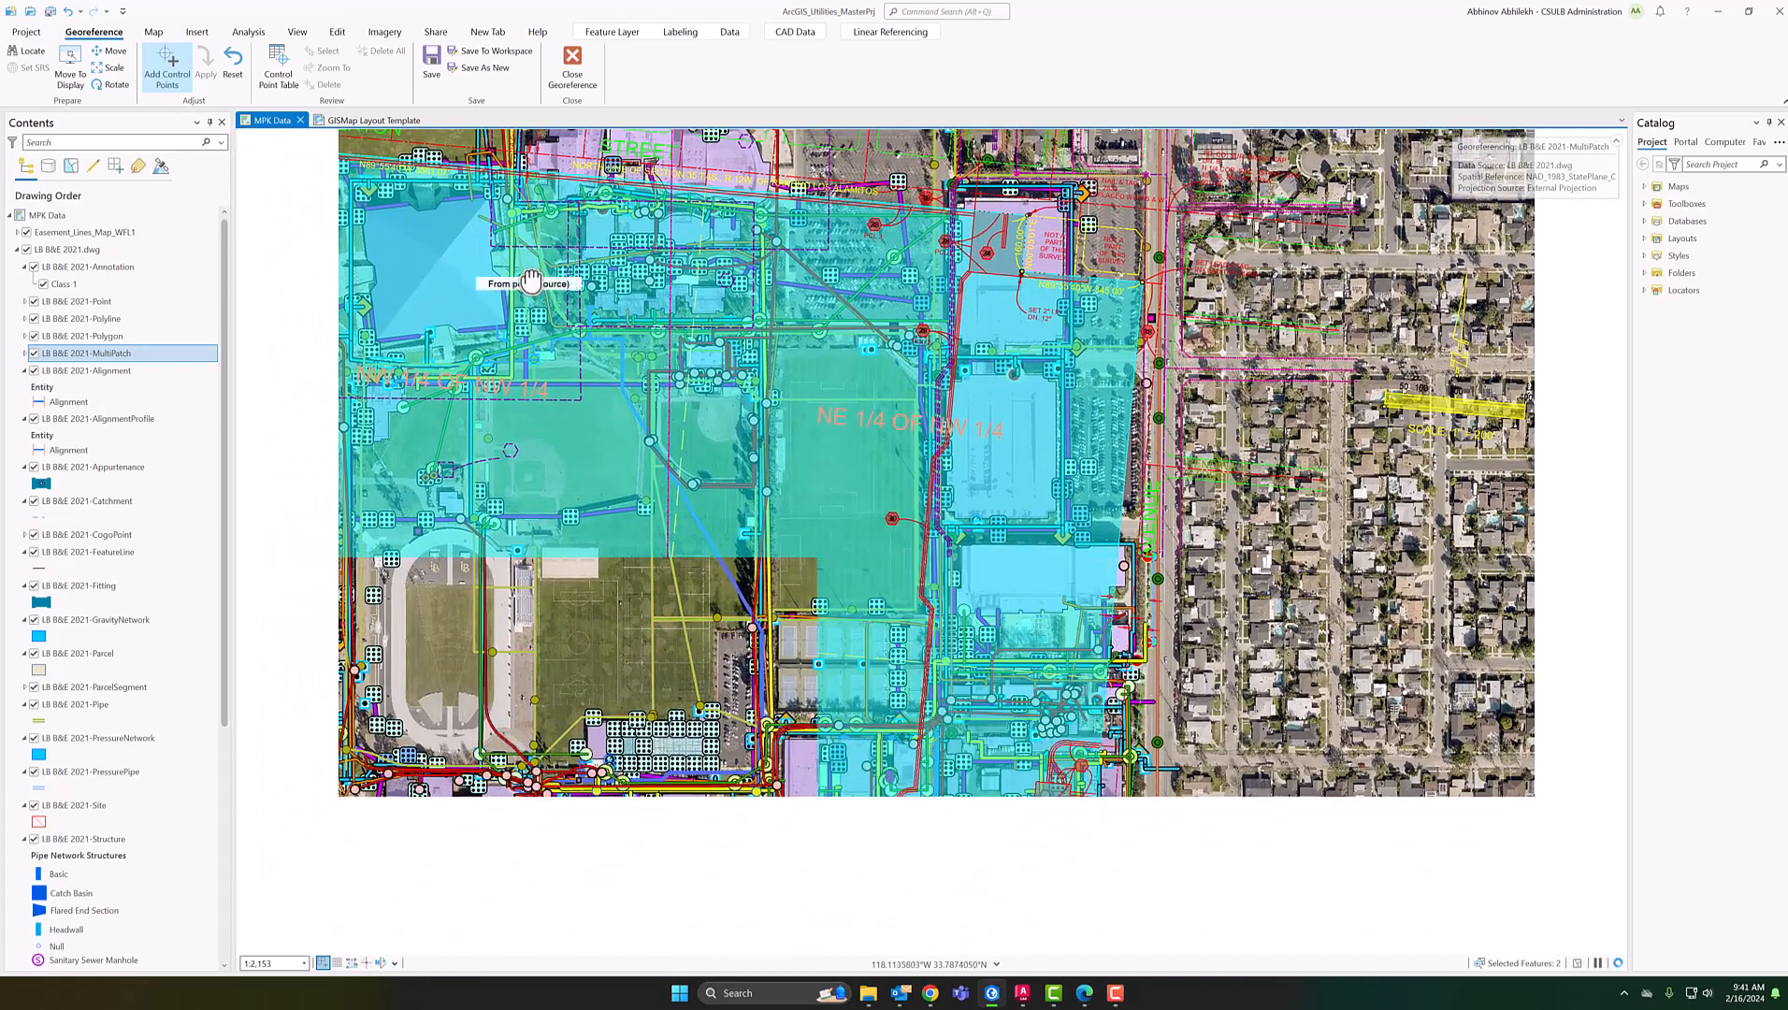
{"action": "key", "text": "Down"}
{"action": "key", "text": "Left"}
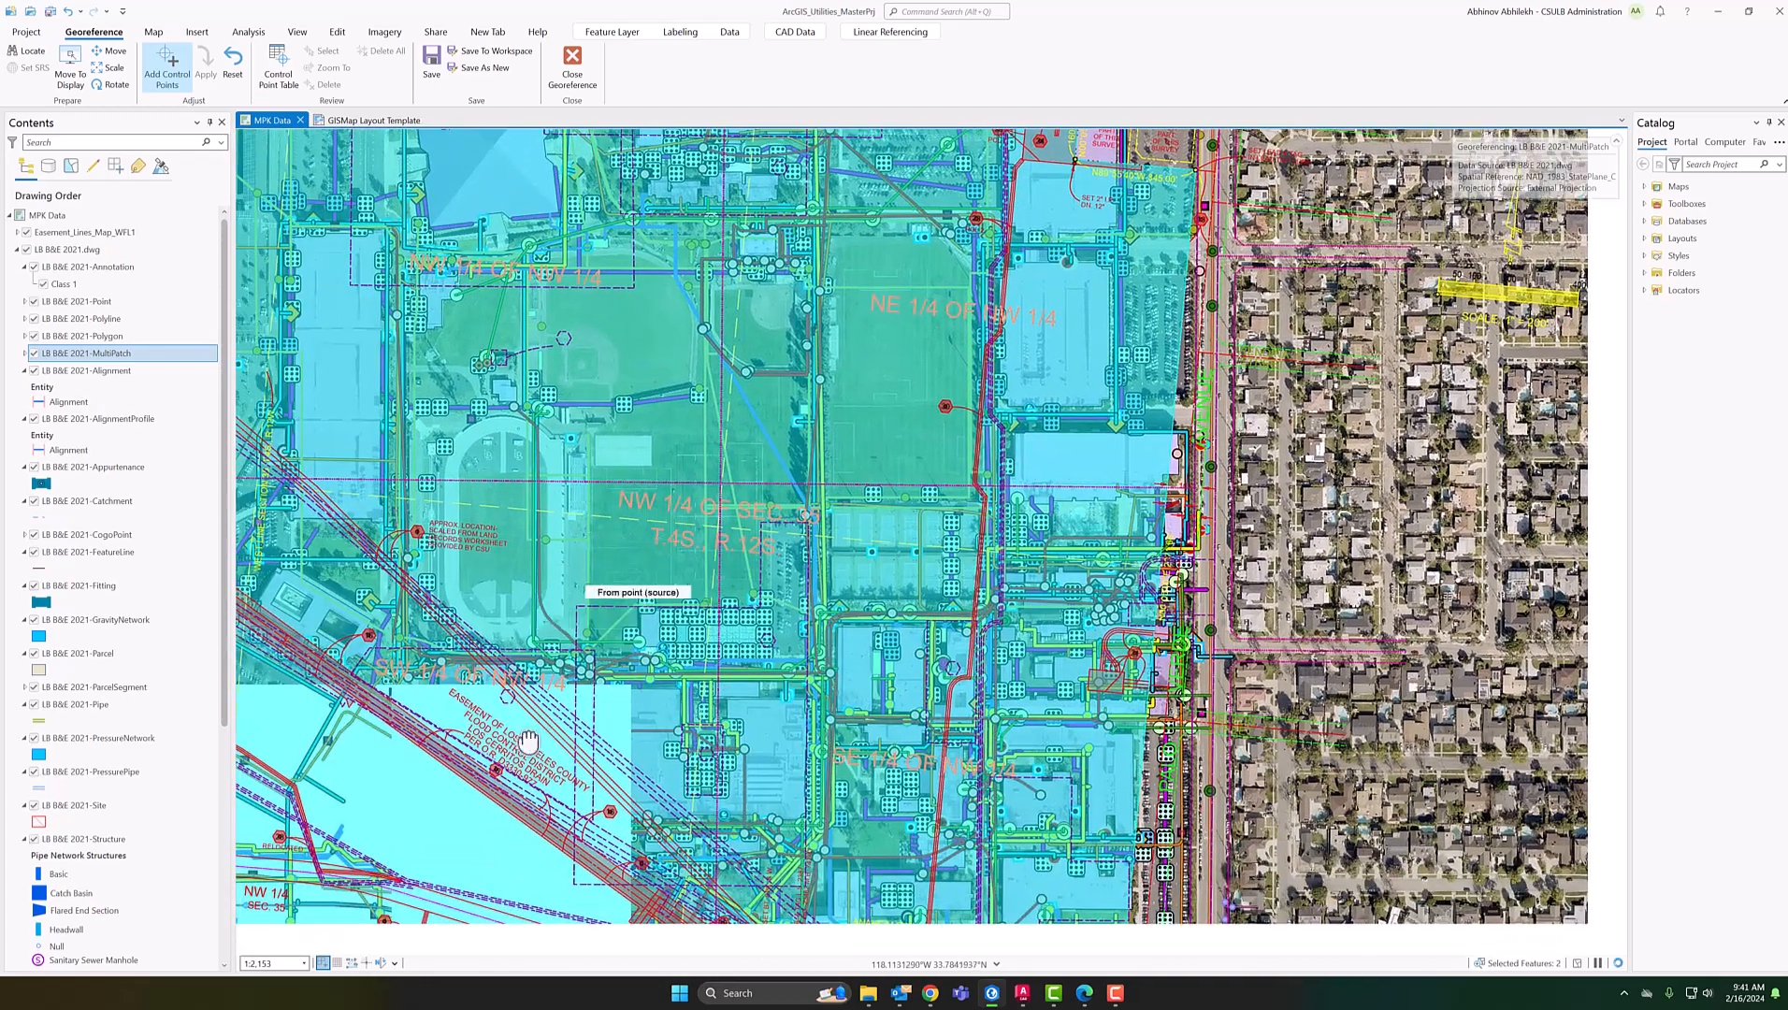
Collapse the LB B&E 2021.dwg group in the layer list
{"action": "left_click", "coordinate": [15, 252]}
{"action": "left_click", "coordinate": [17, 249]}
{"action": "left_click_drag", "start_coordinate": [733, 399], "coordinate": [910, 412]}
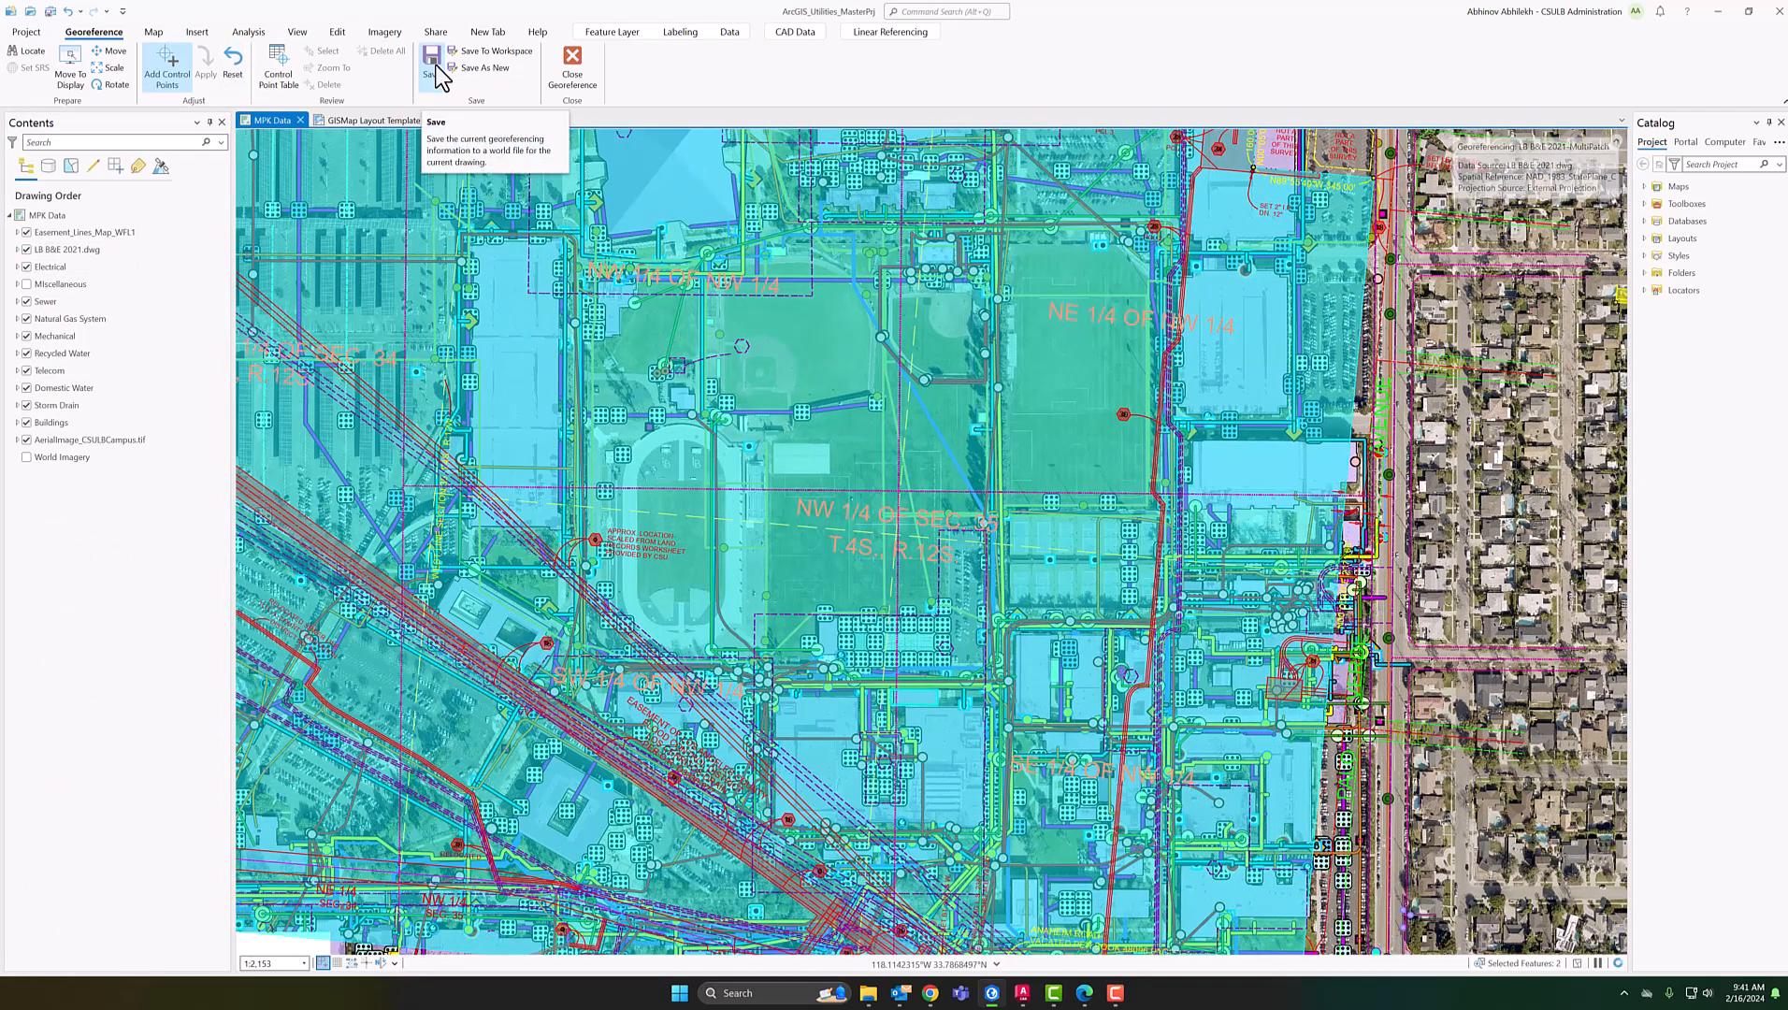
Close the georeferencing session without saving the adjustments, and check the CAD drawing against the campus aerial image
{"action": "left_click", "coordinate": [574, 72]}
{"action": "left_click", "coordinate": [935, 519]}
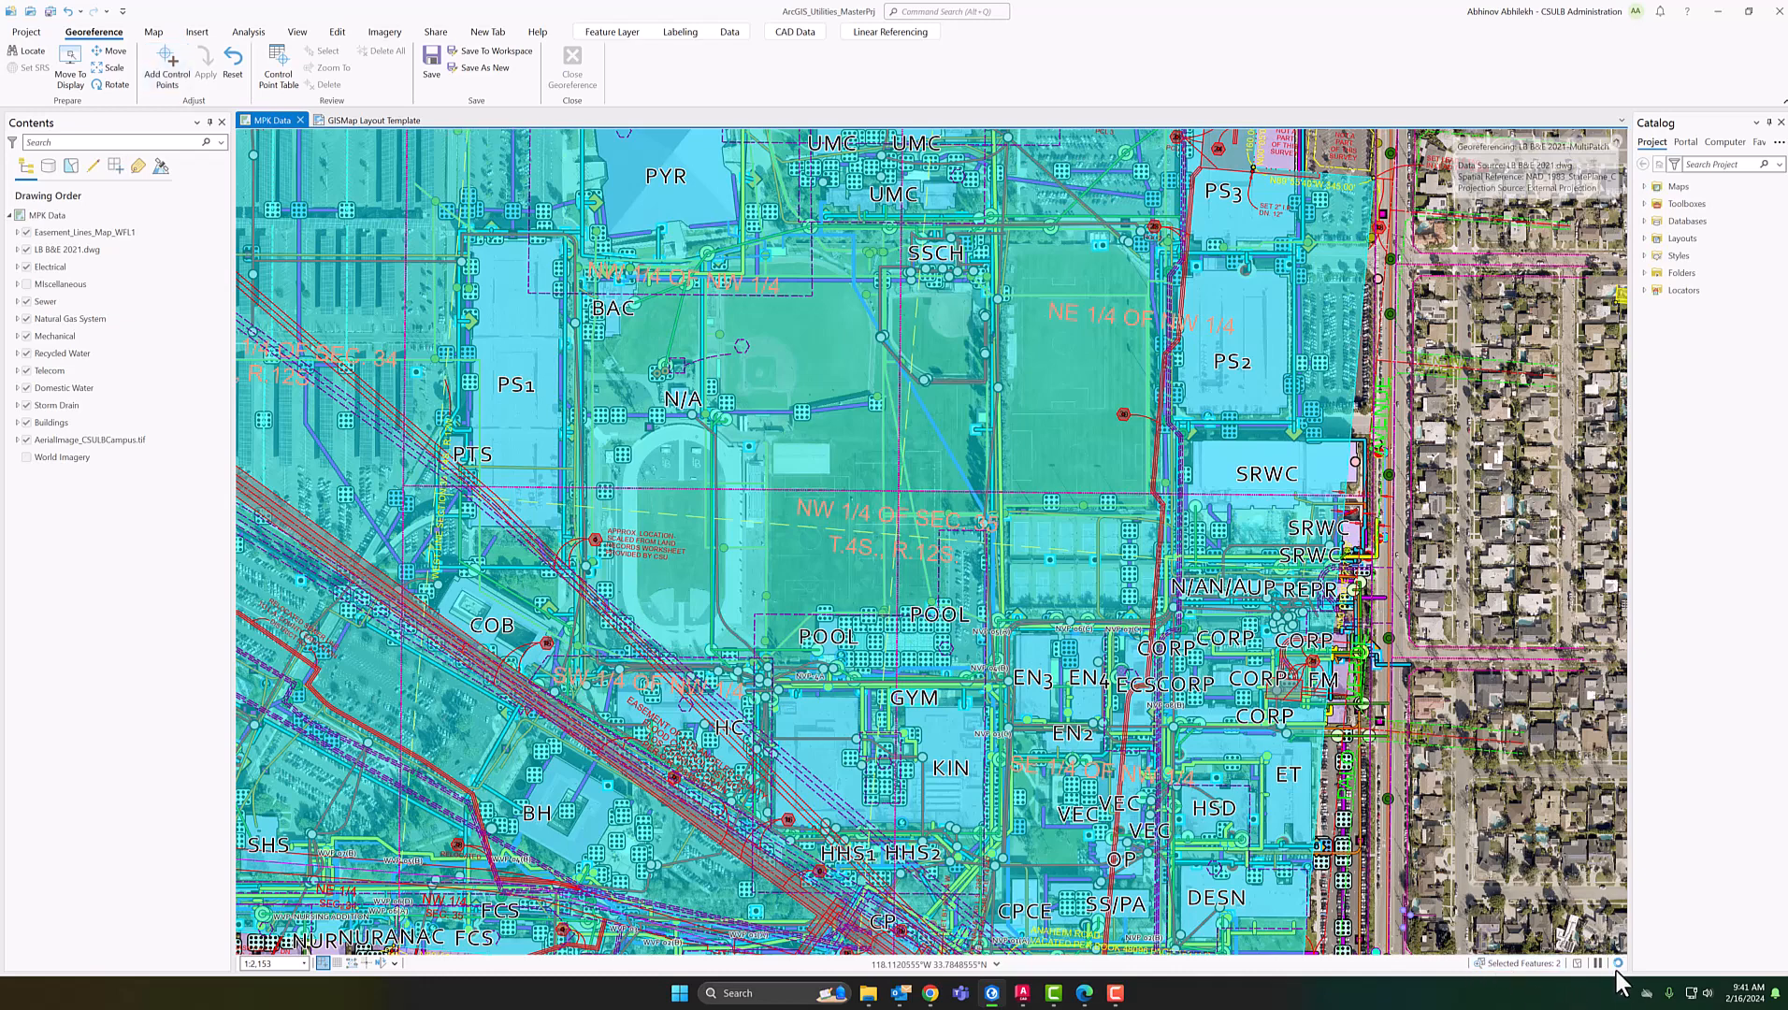
{"action": "left_click", "coordinate": [28, 440]}
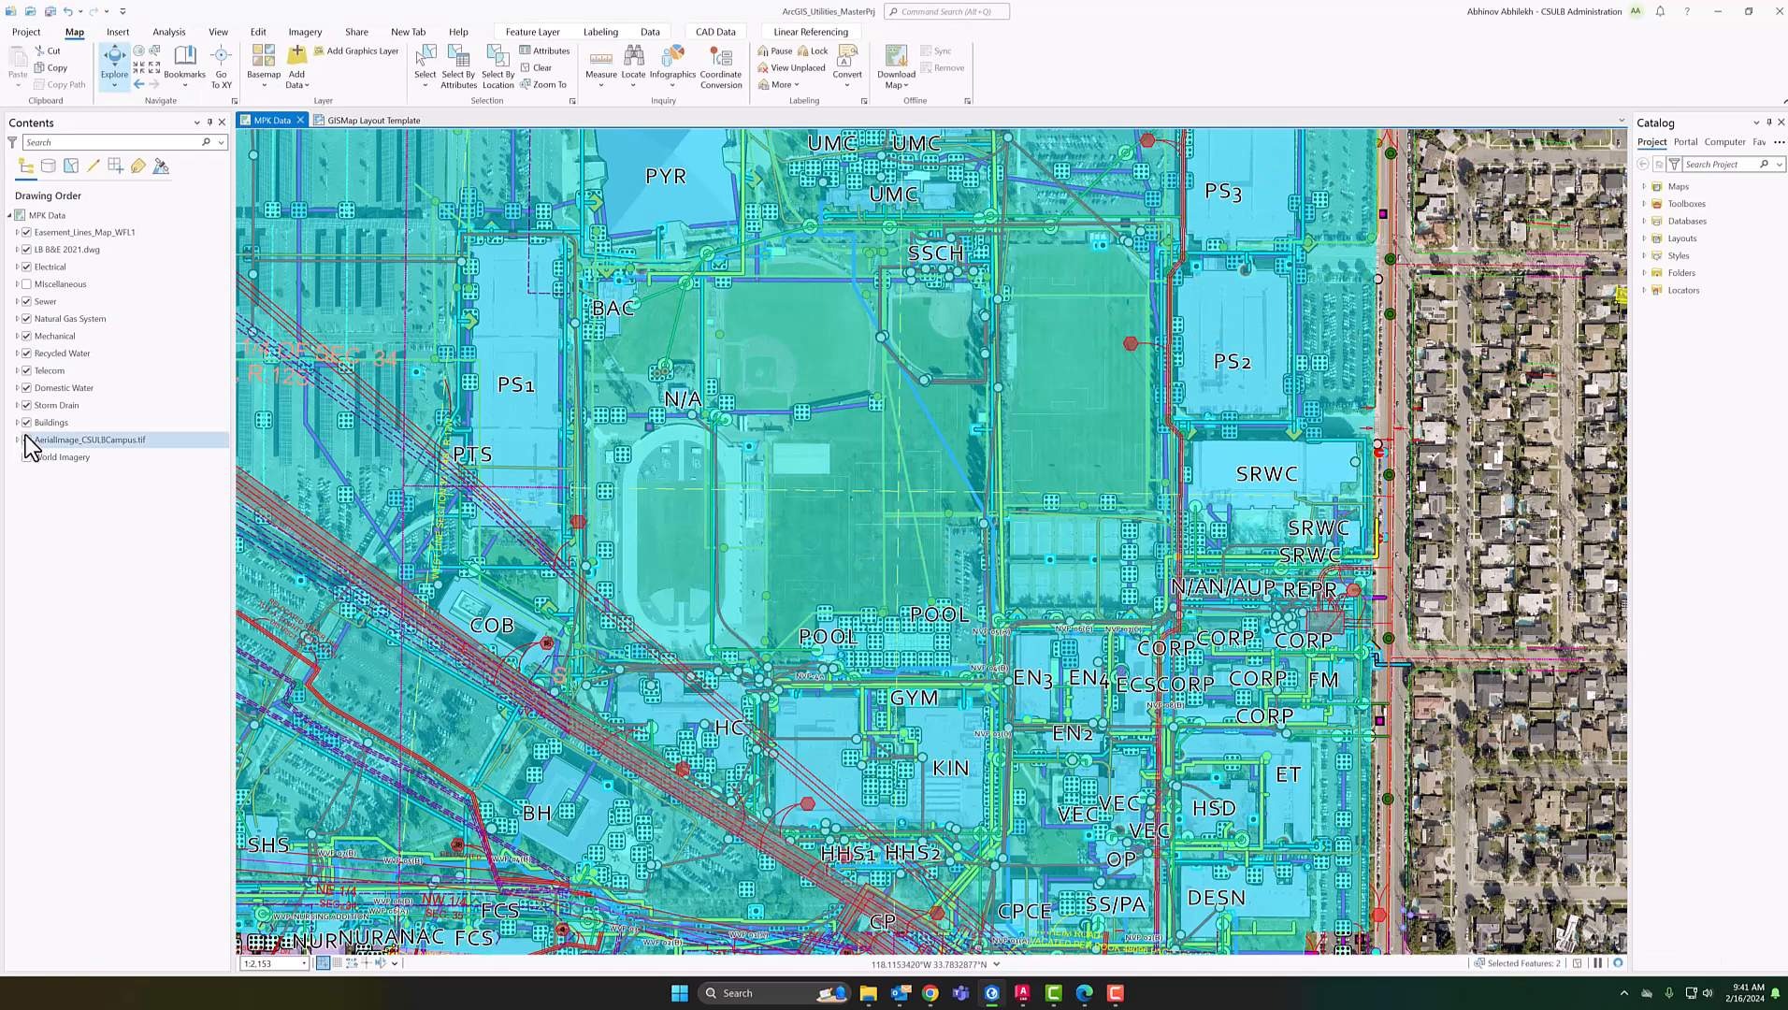
{"action": "scroll", "coordinate": [601, 432], "scroll_direction": "down", "scroll_amount": 3}
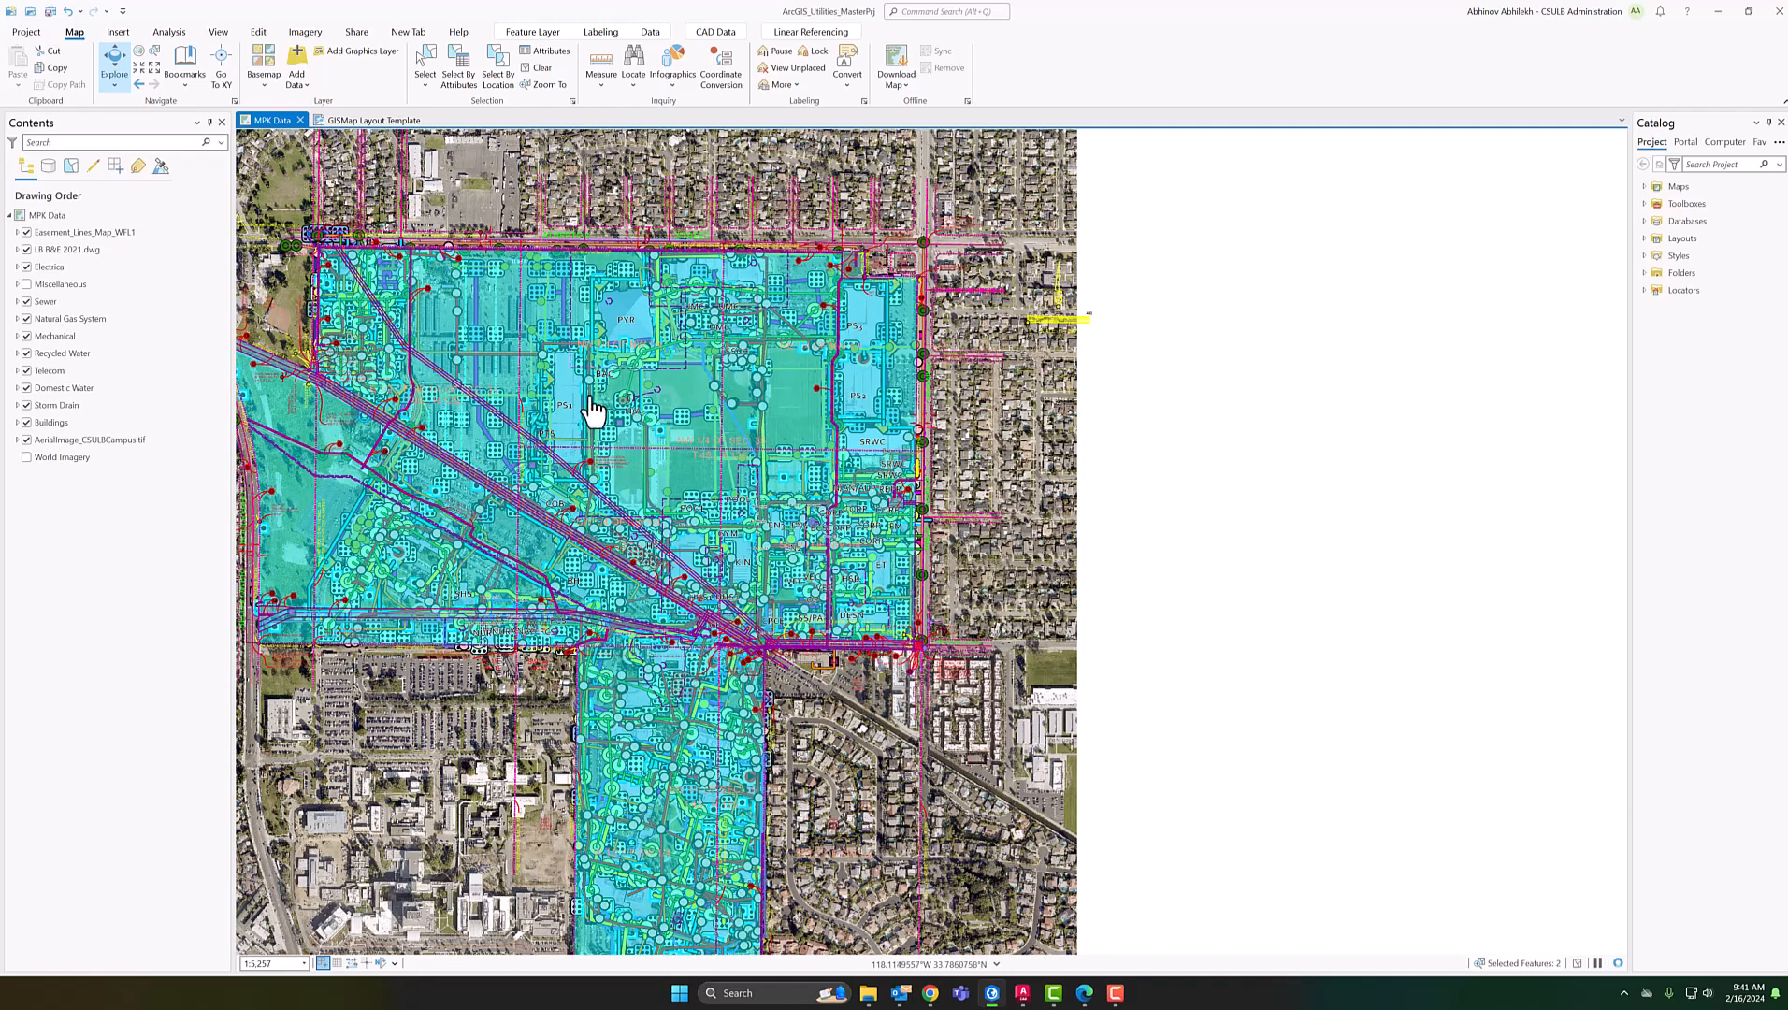
Turn the LB B&E 2021.dwg group off and back on to compare the campus map with and without the CAD drawing
{"action": "left_click_drag", "start_coordinate": [591, 416], "coordinate": [649, 404]}
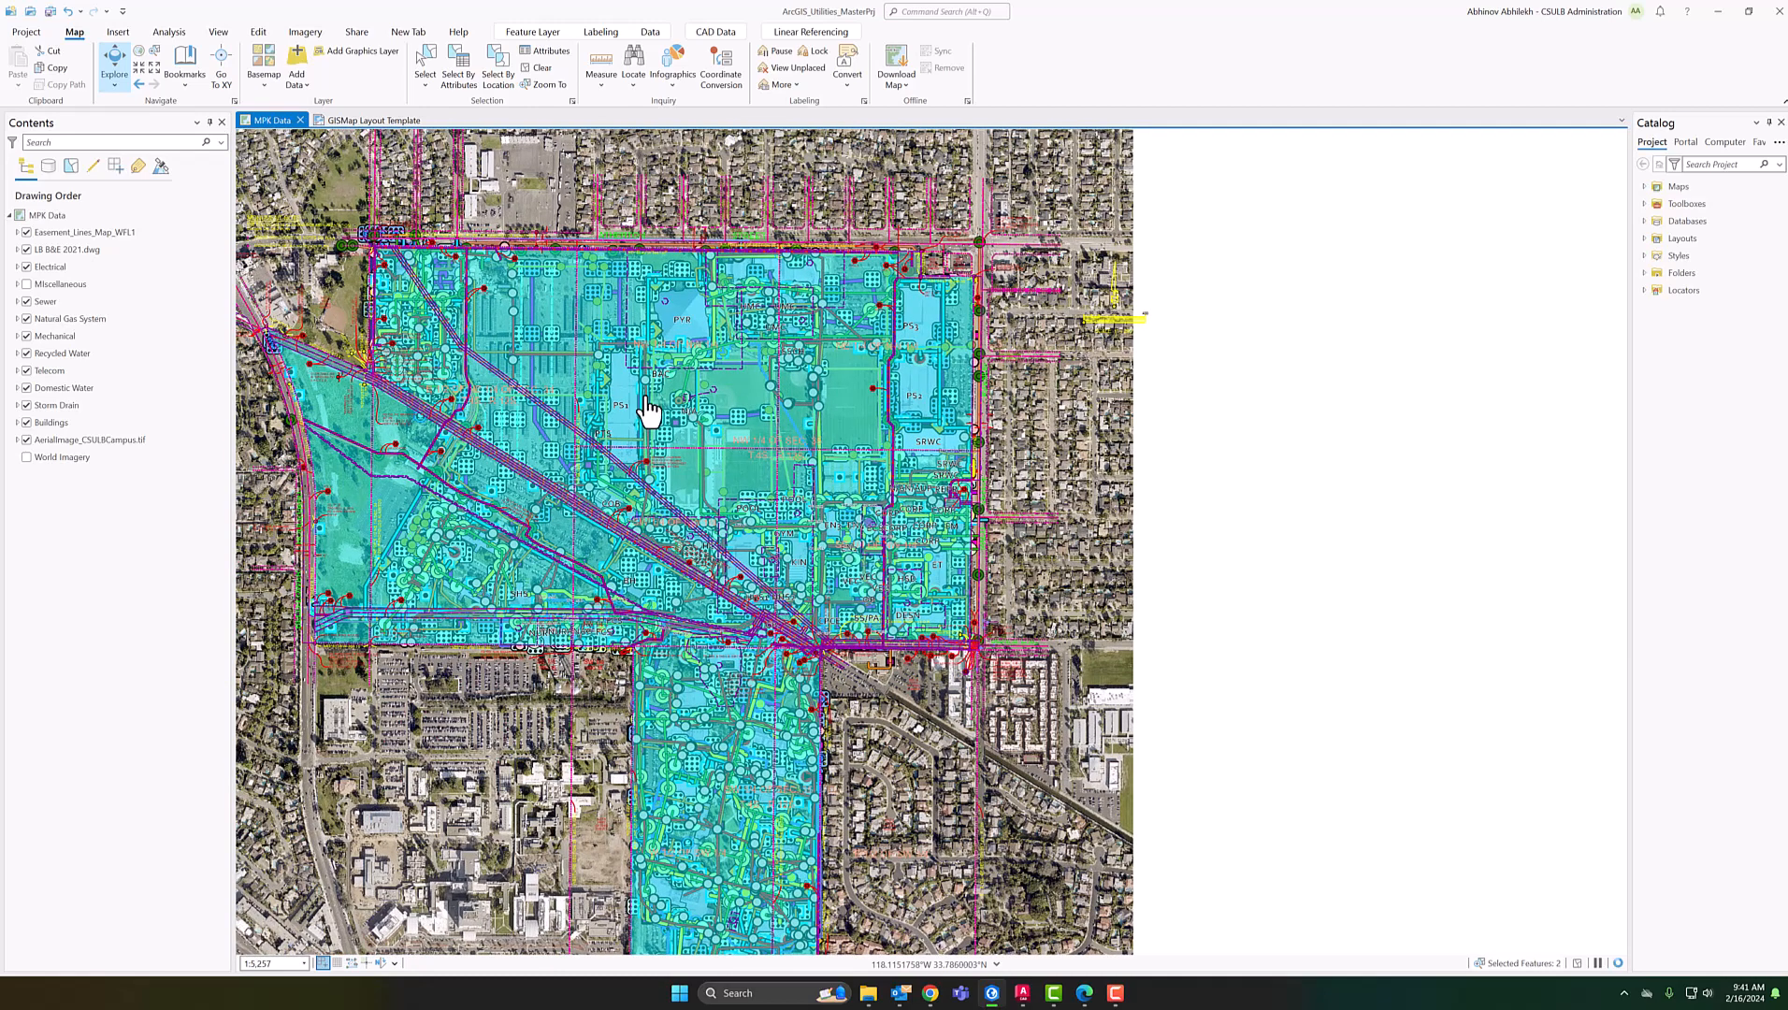
{"action": "left_click_drag", "start_coordinate": [625, 459], "coordinate": [658, 424]}
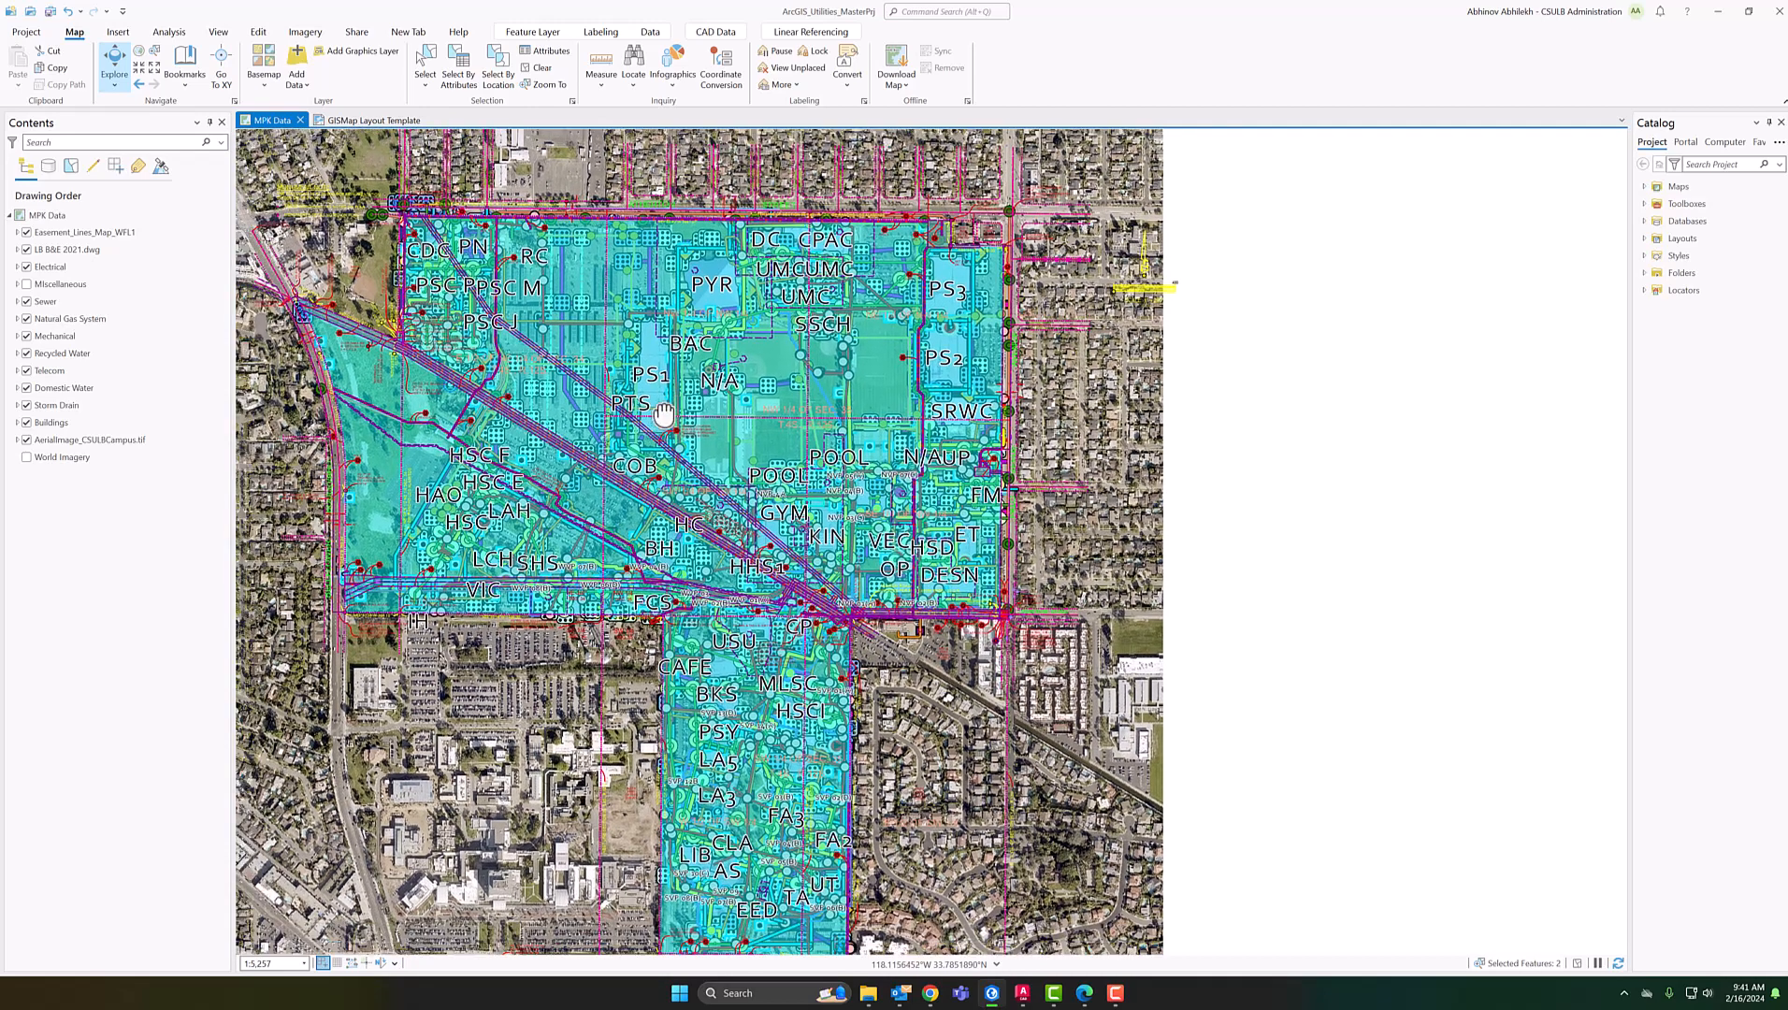
{"action": "left_click", "coordinate": [27, 249]}
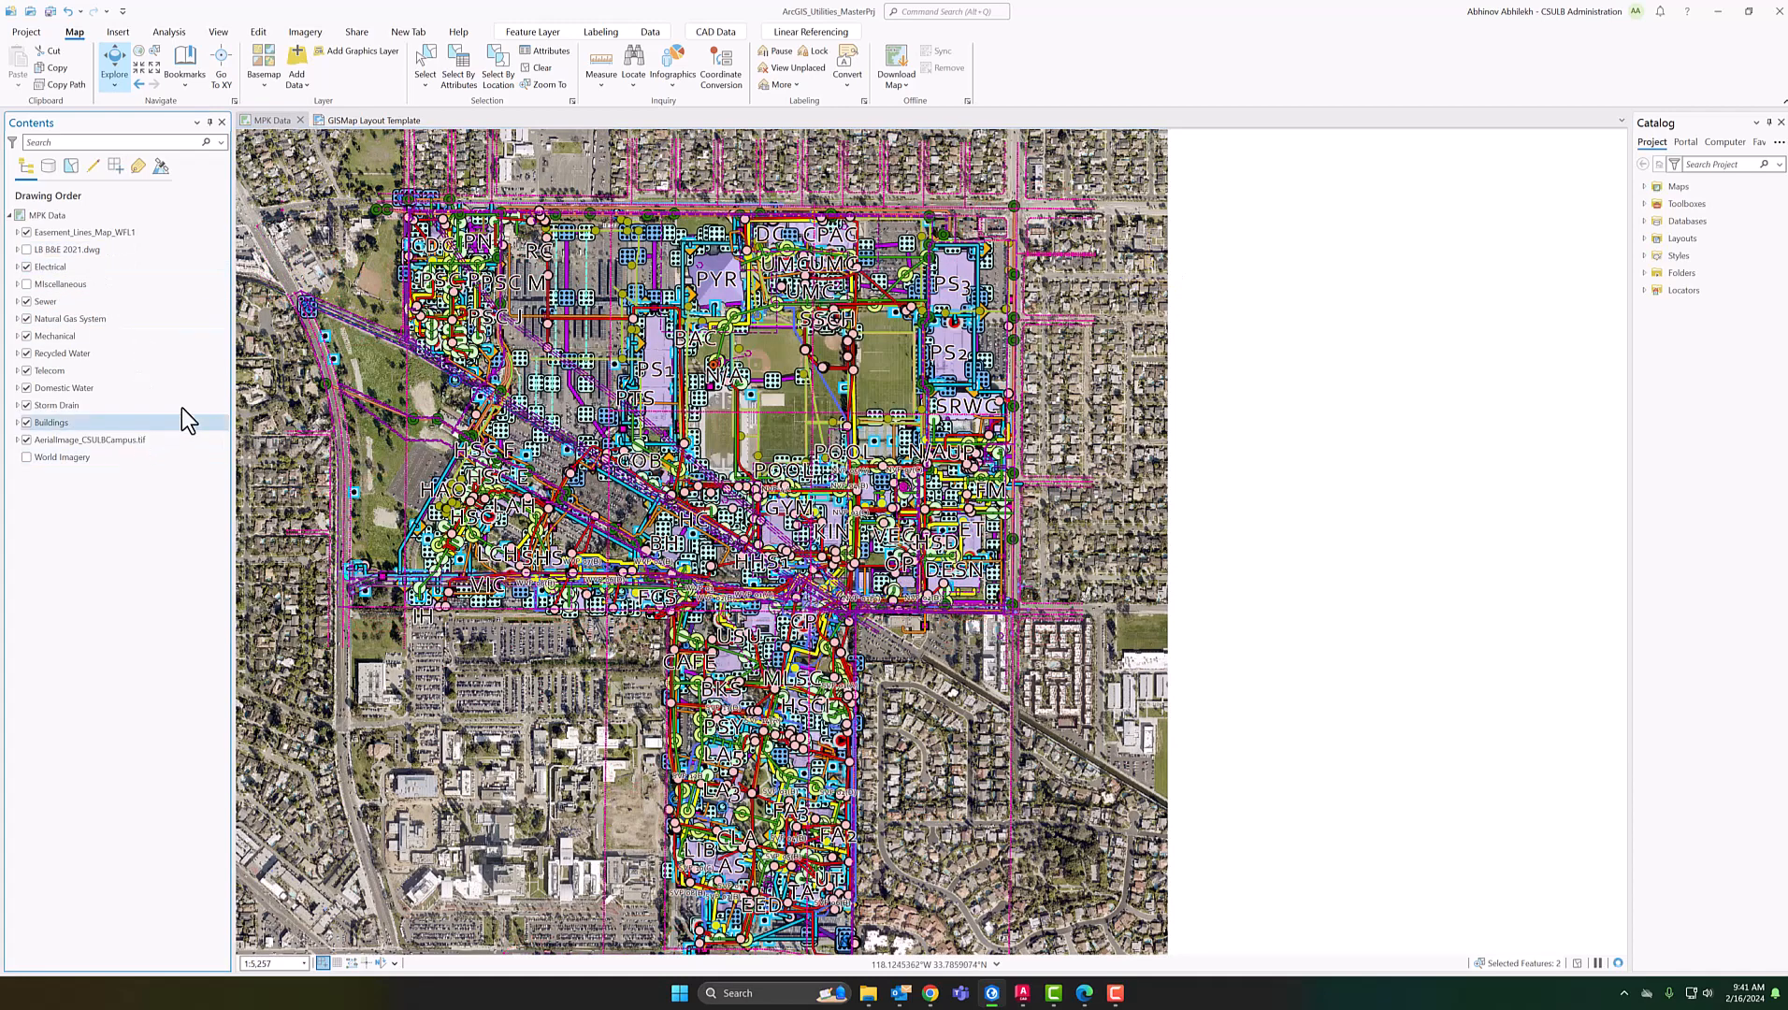
{"action": "left_click", "coordinate": [27, 249]}
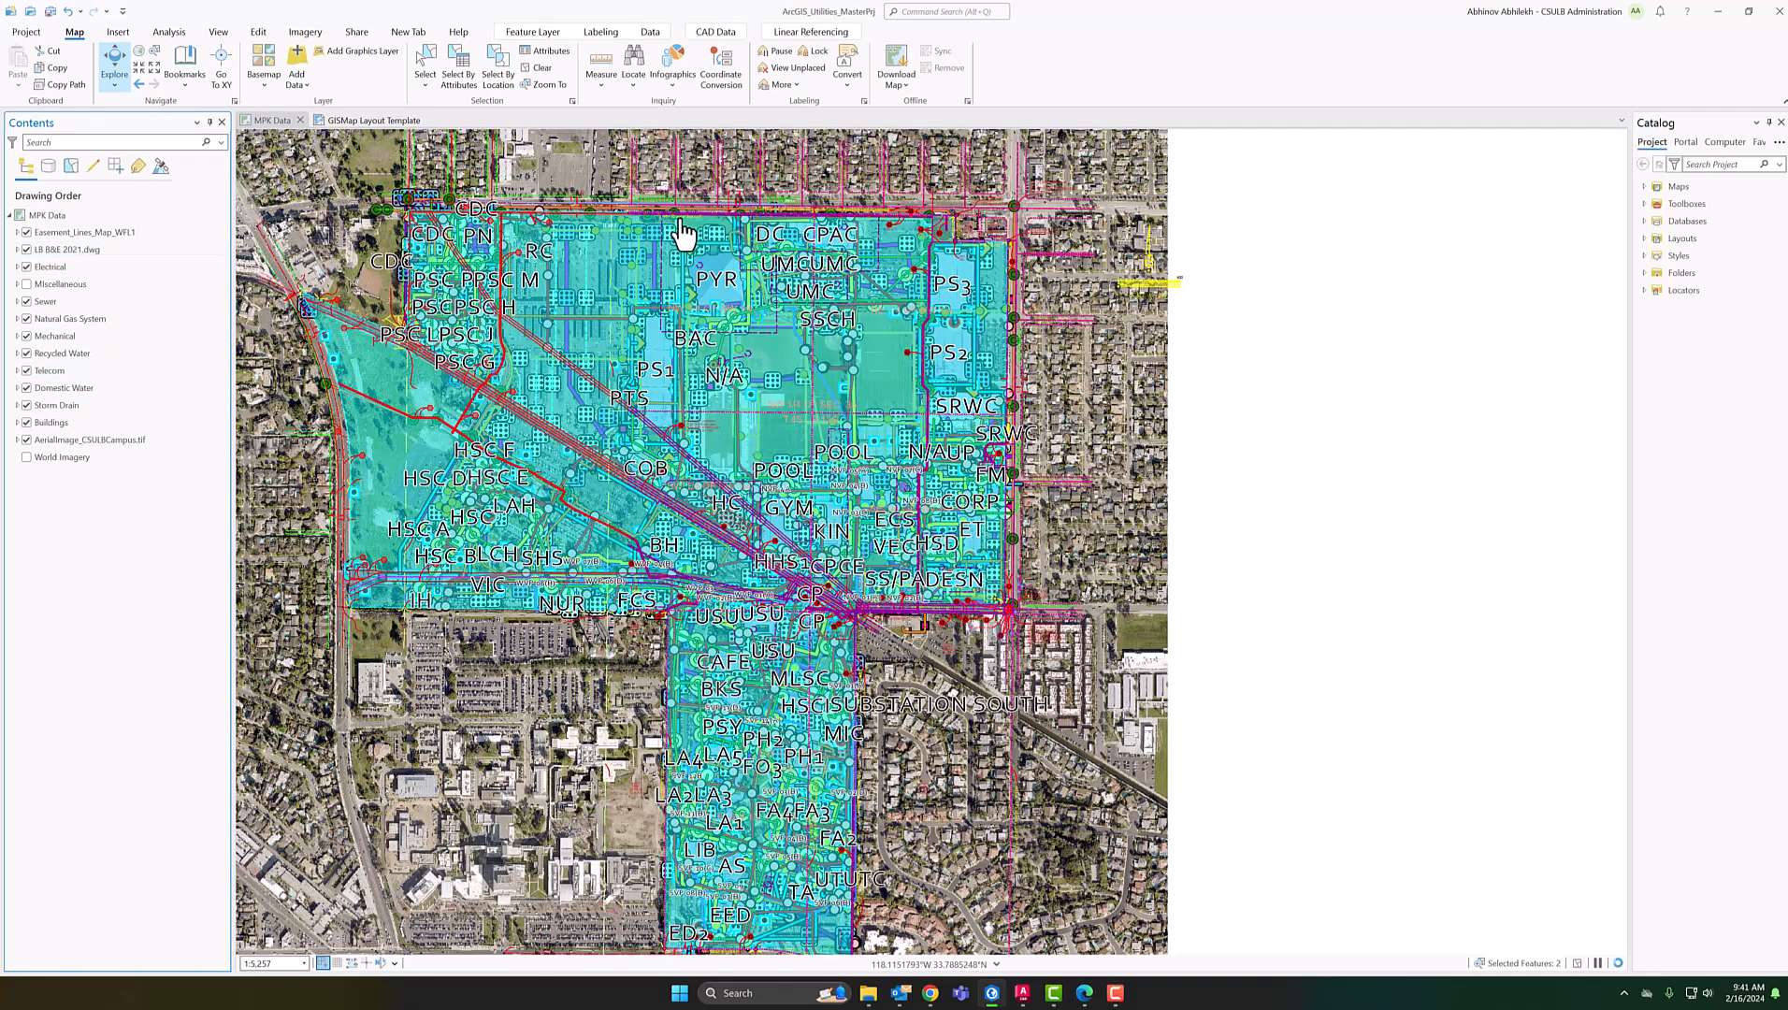
View the Export Features settings for the LB B&E 2021-Polyline layer, close them without exporting, and collapse the CAD group
{"action": "left_click", "coordinate": [17, 249]}
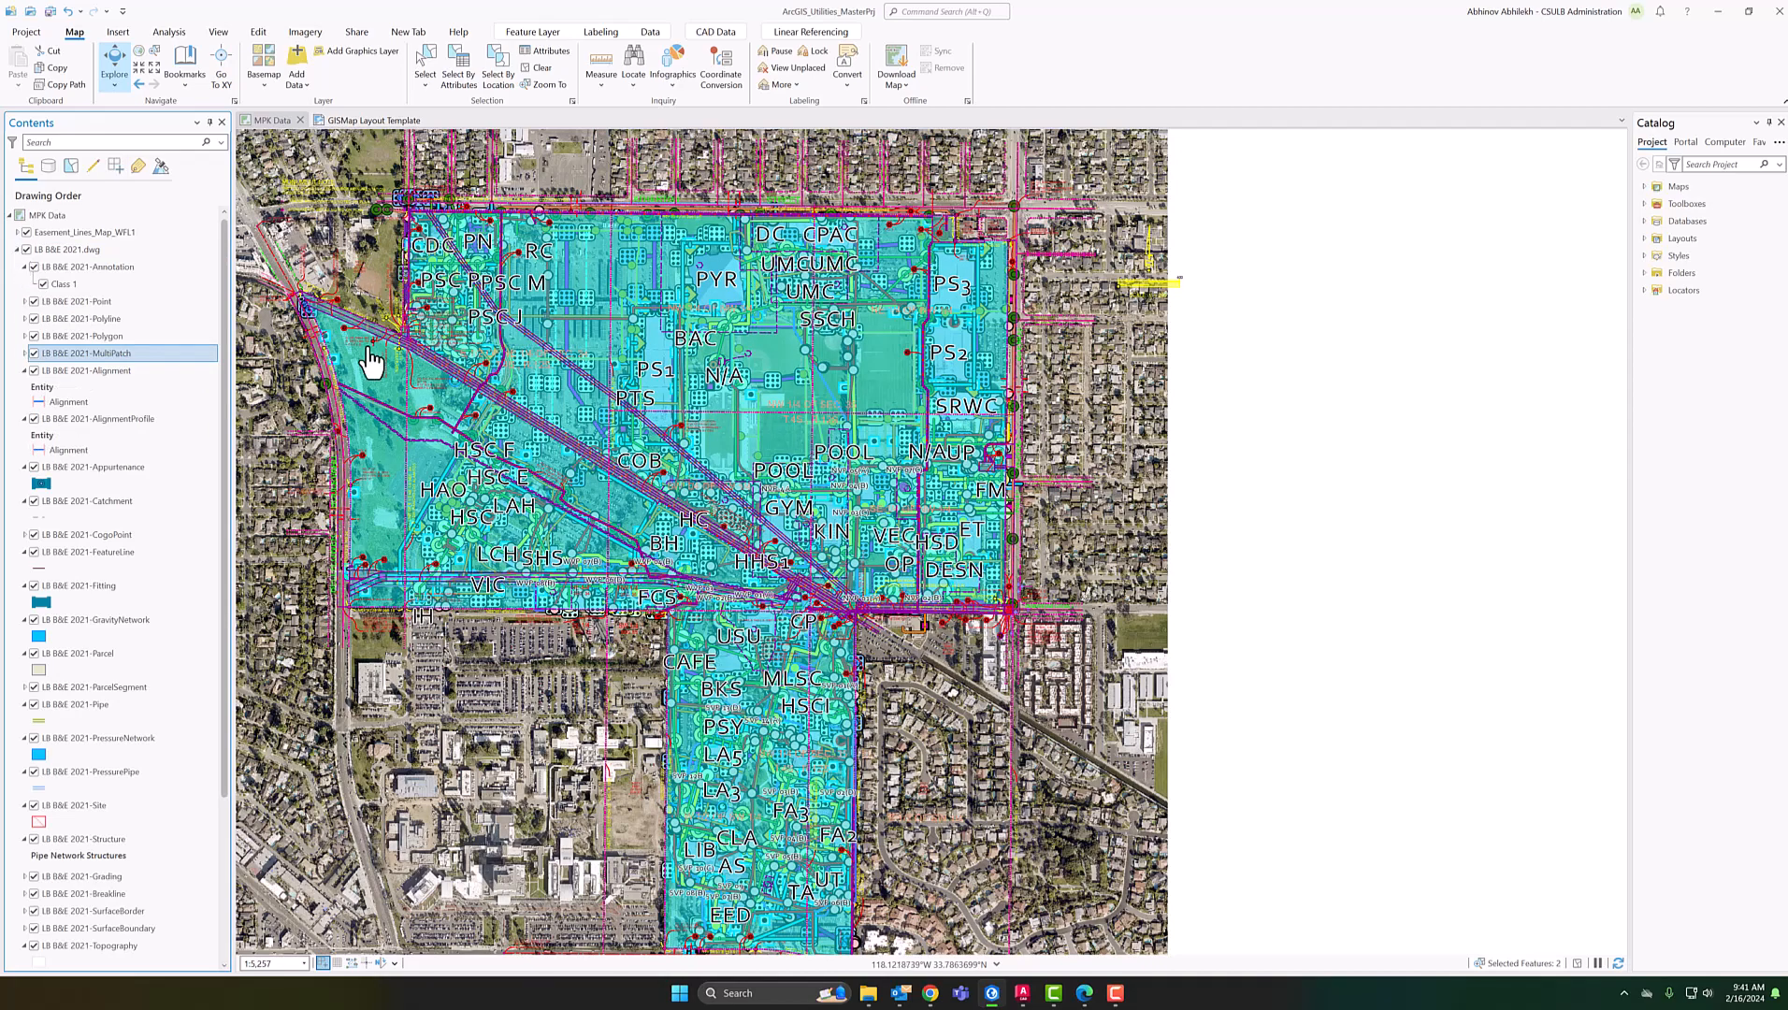
{"action": "scroll", "coordinate": [378, 377], "scroll_direction": "up", "scroll_amount": 2}
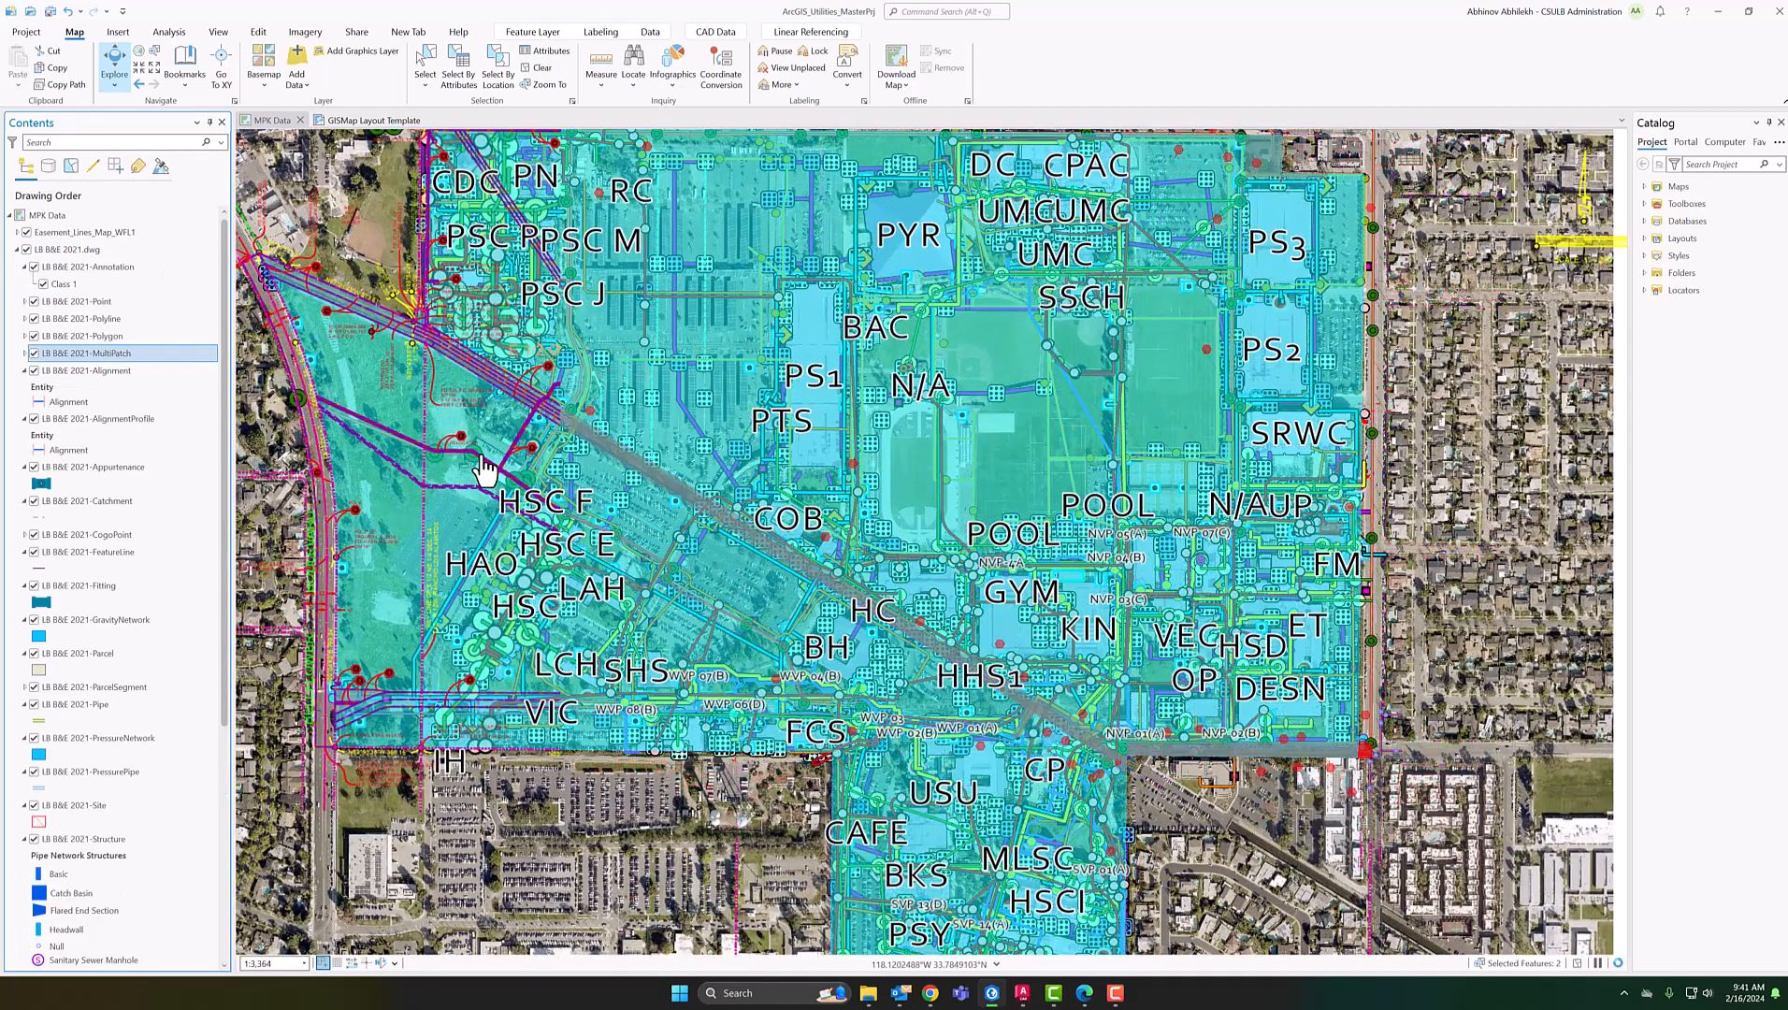
{"action": "left_click", "coordinate": [107, 322]}
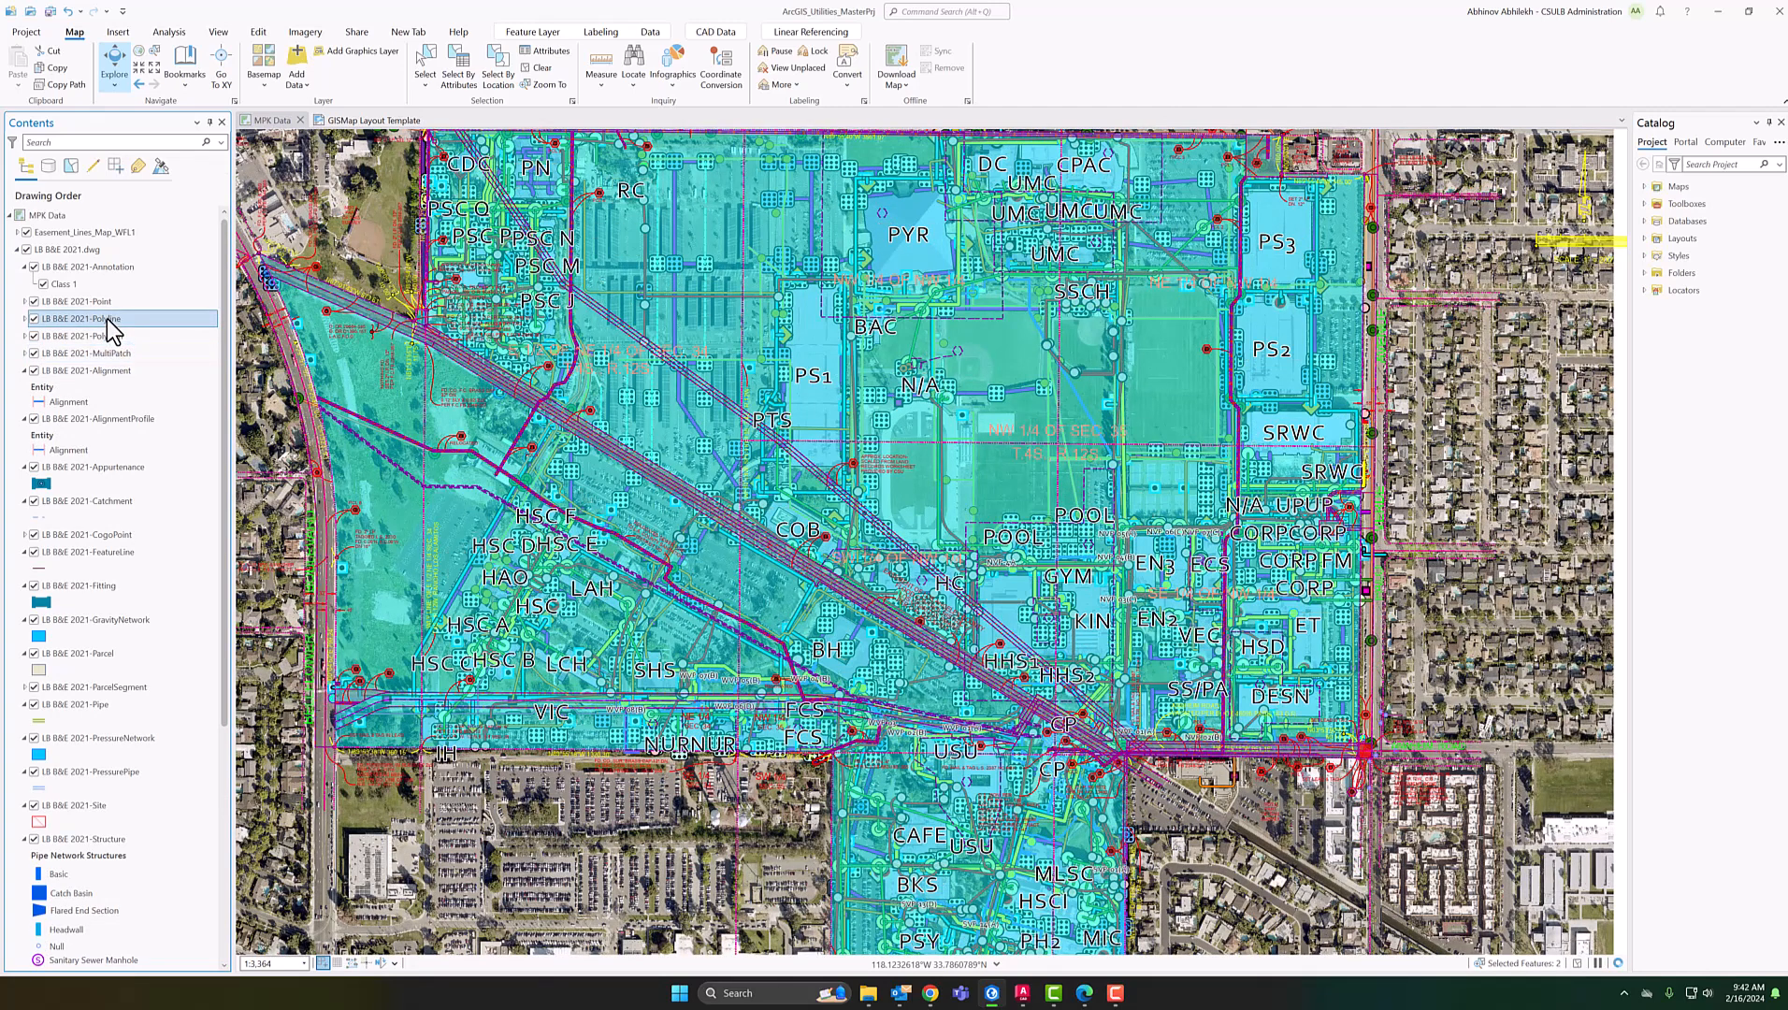
{"action": "right_click", "coordinate": [108, 327]}
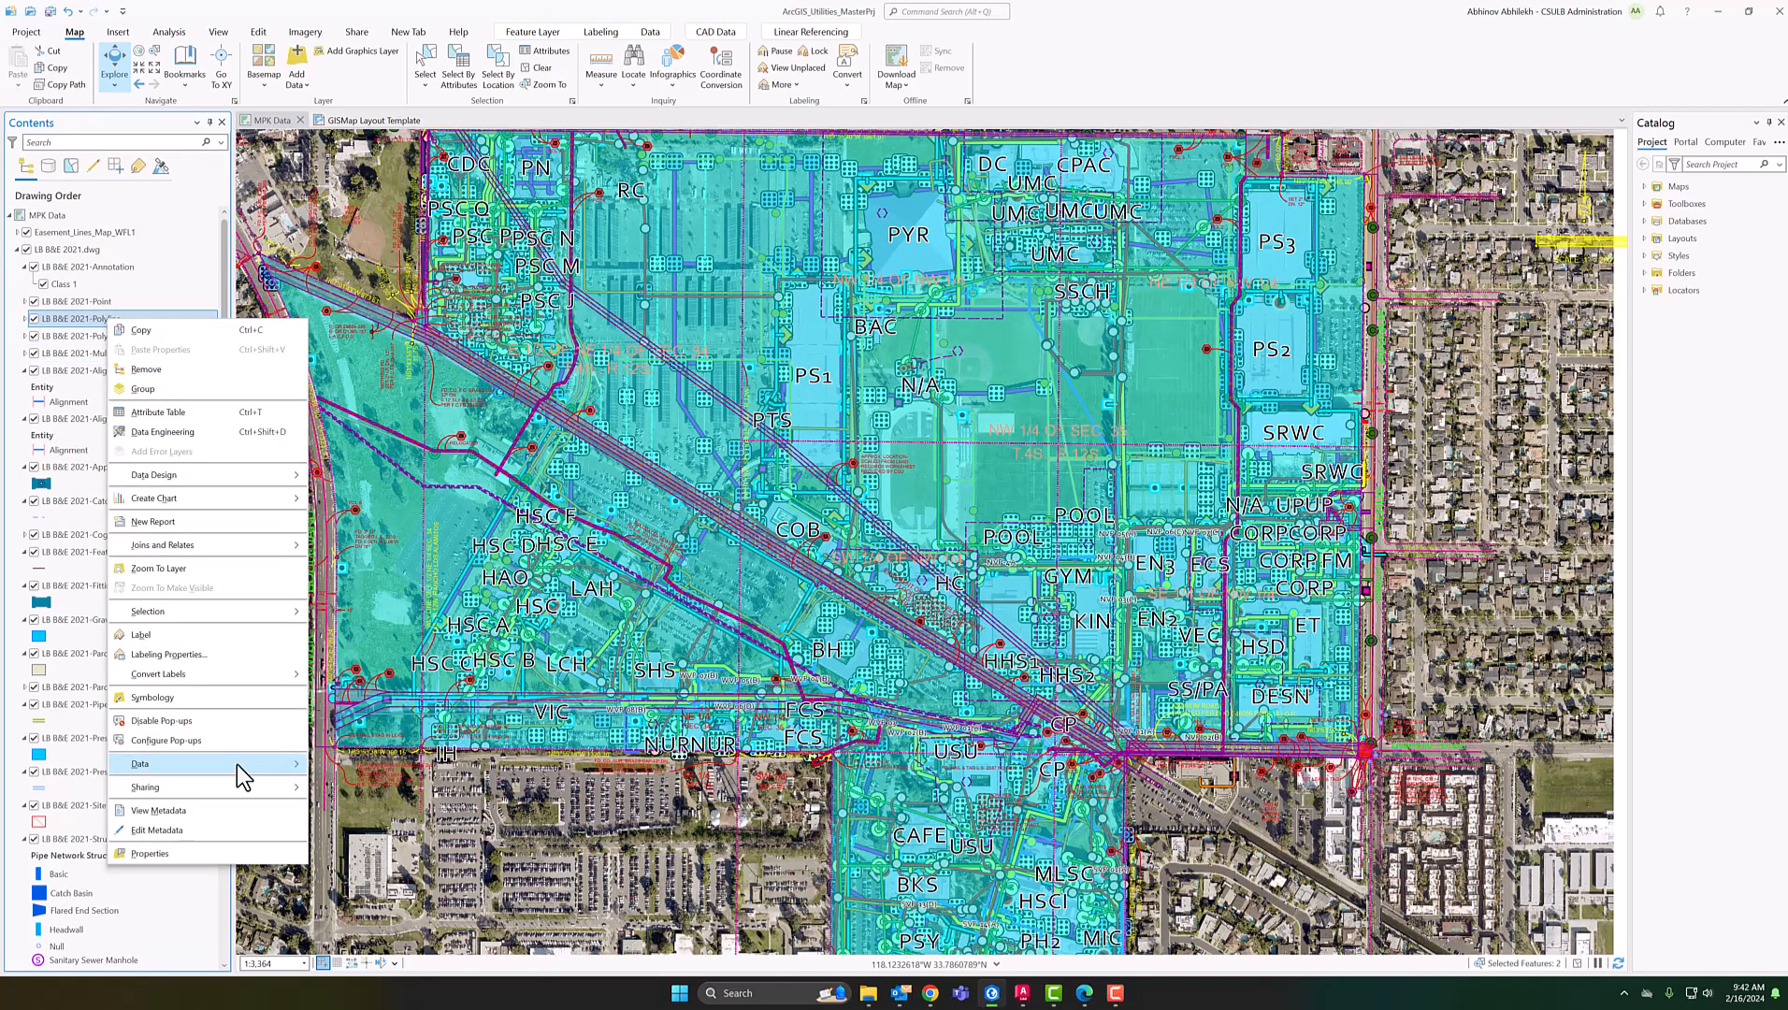
{"action": "mouse_move", "coordinate": [236, 764]}
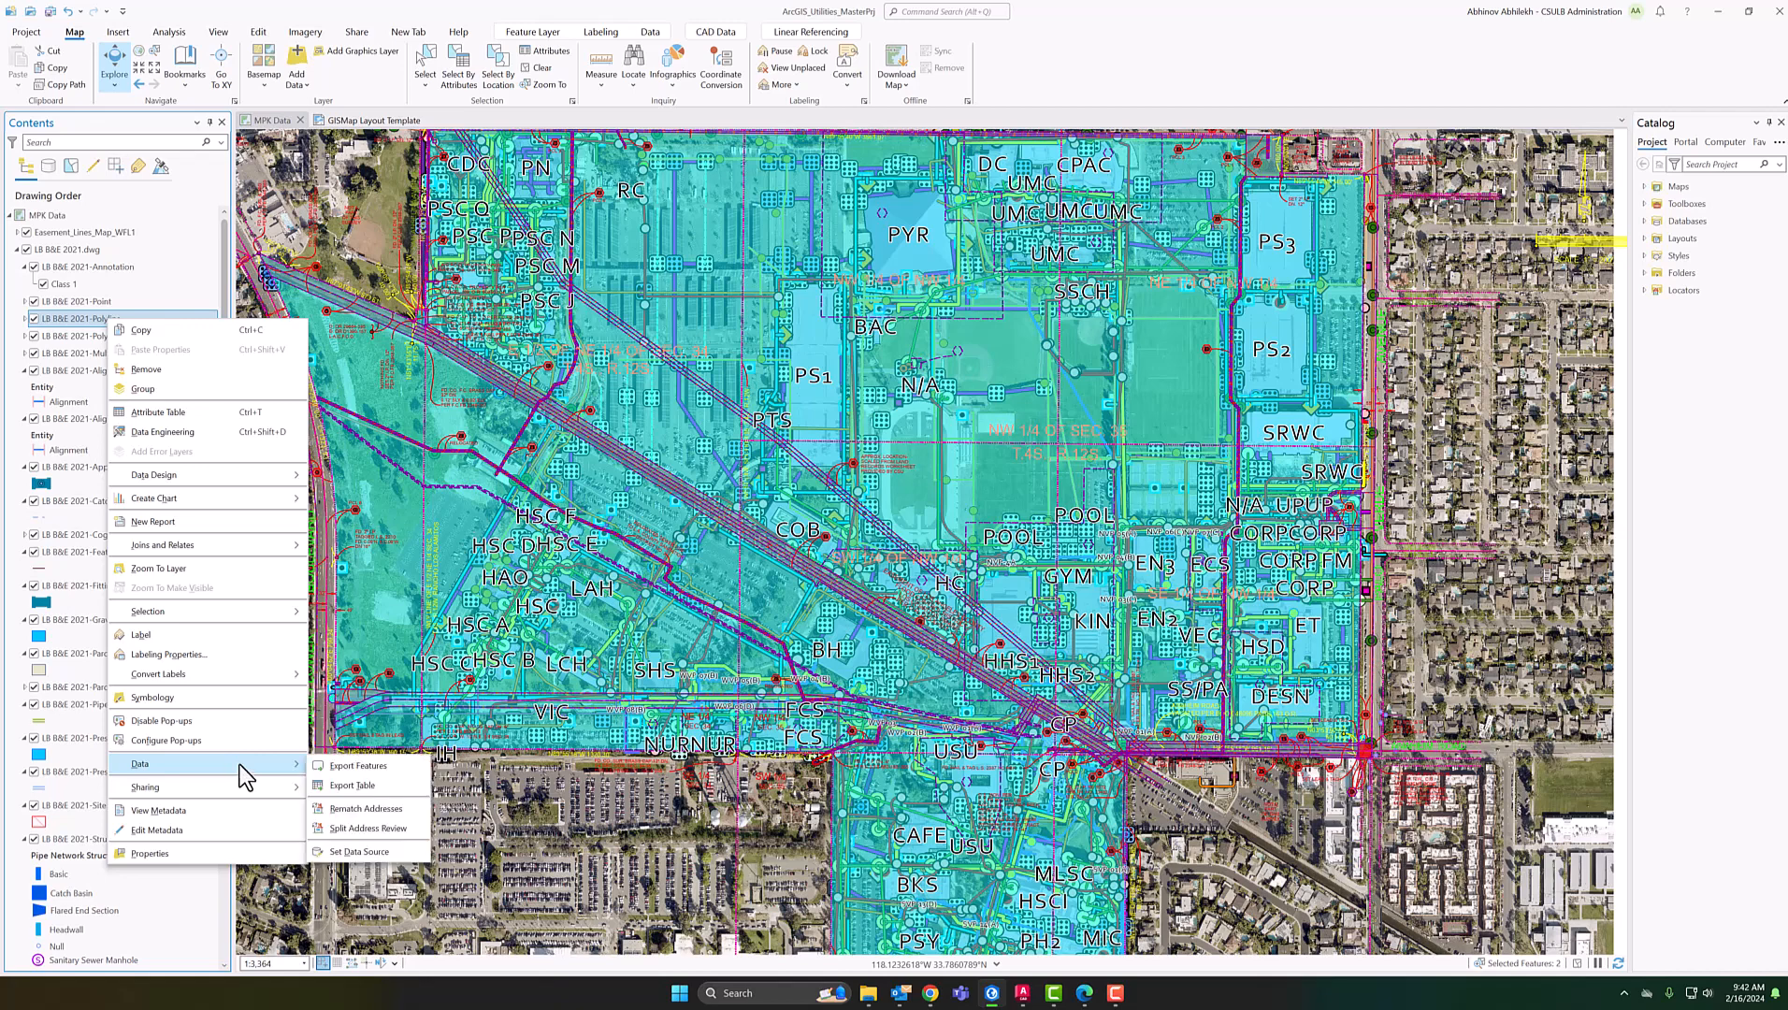
{"action": "left_click", "coordinate": [371, 769]}
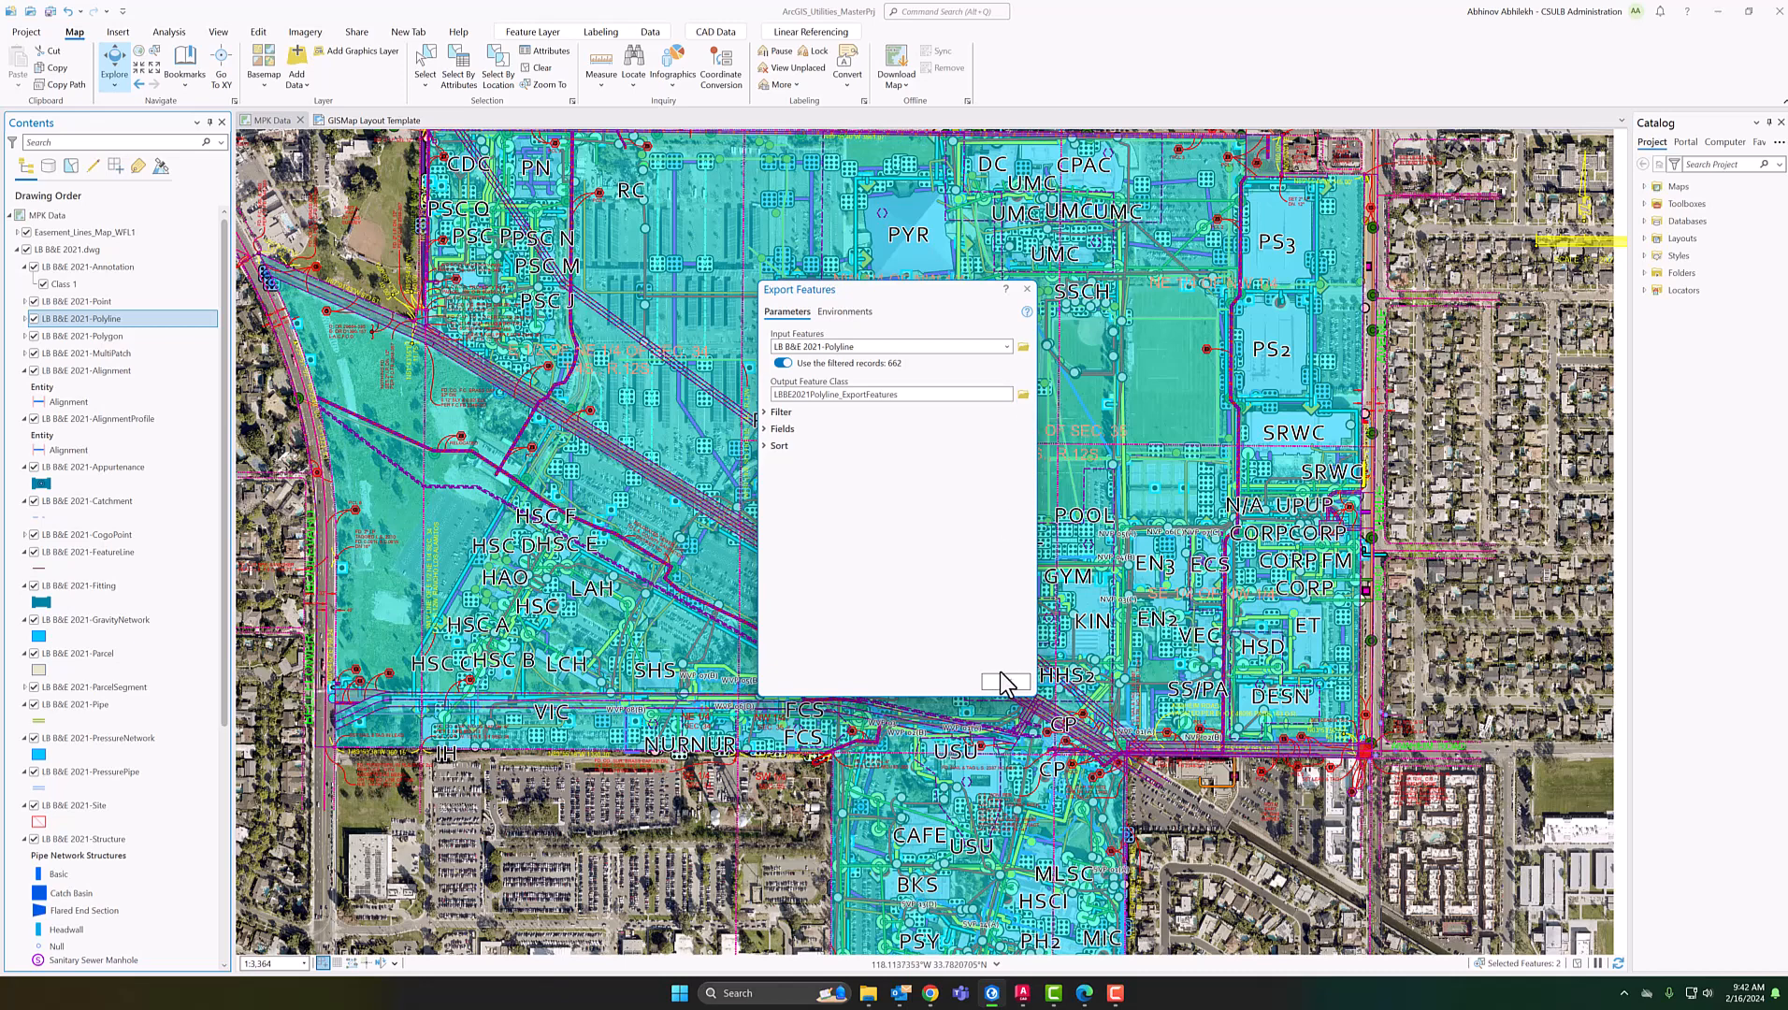
{"action": "left_click", "coordinate": [1027, 289]}
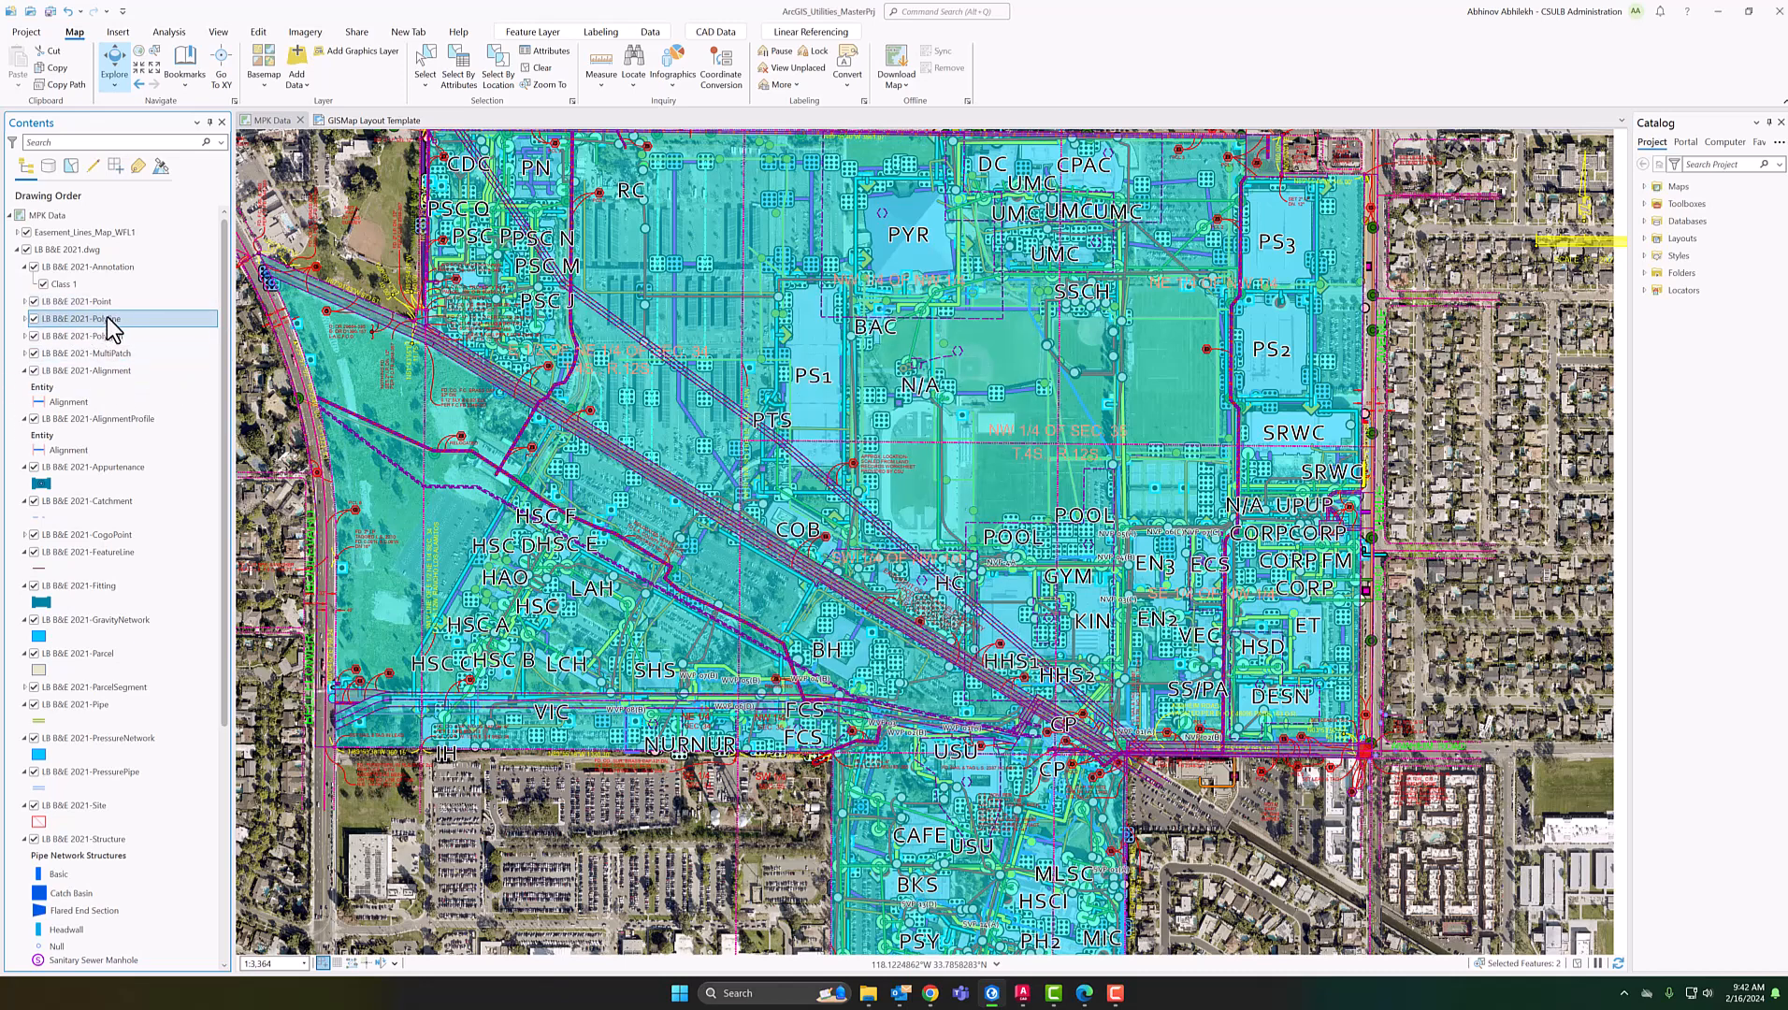
{"action": "left_click", "coordinate": [17, 249]}
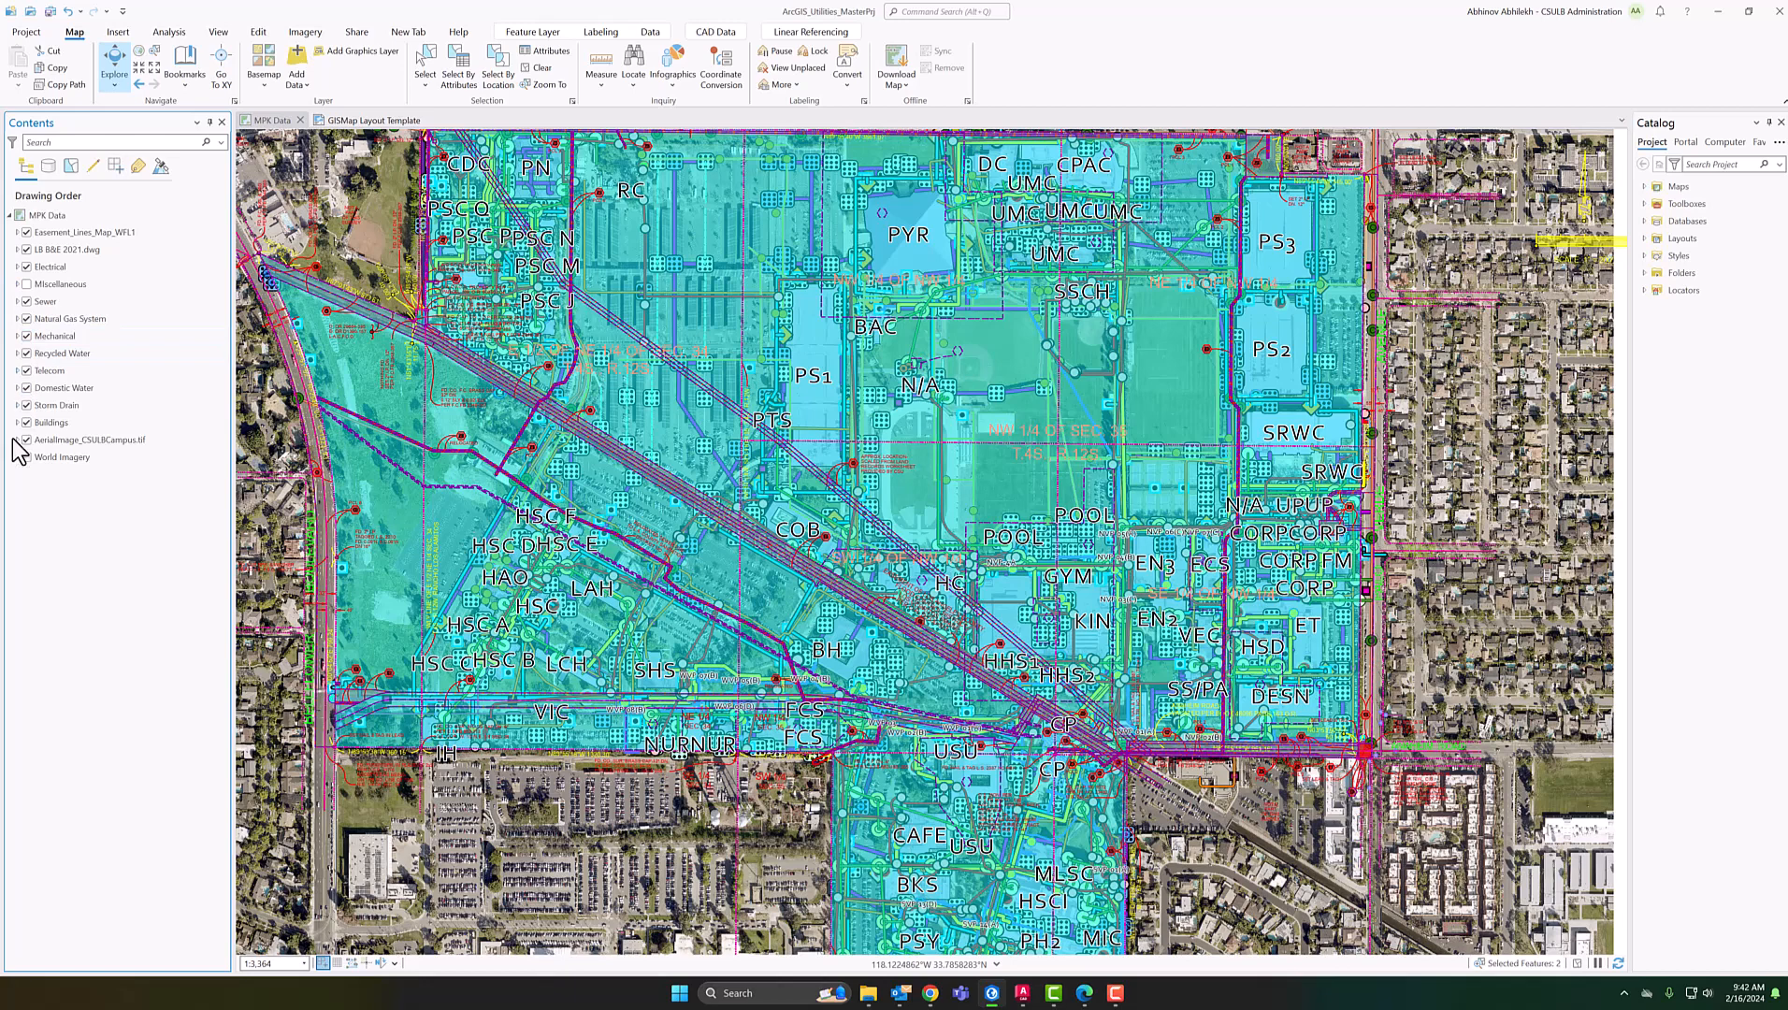
Look over the sublayers of Easement_Lines_Map_WFL1, collapse the Easement Lines legend, and collapse the group
{"action": "left_click", "coordinate": [17, 233]}
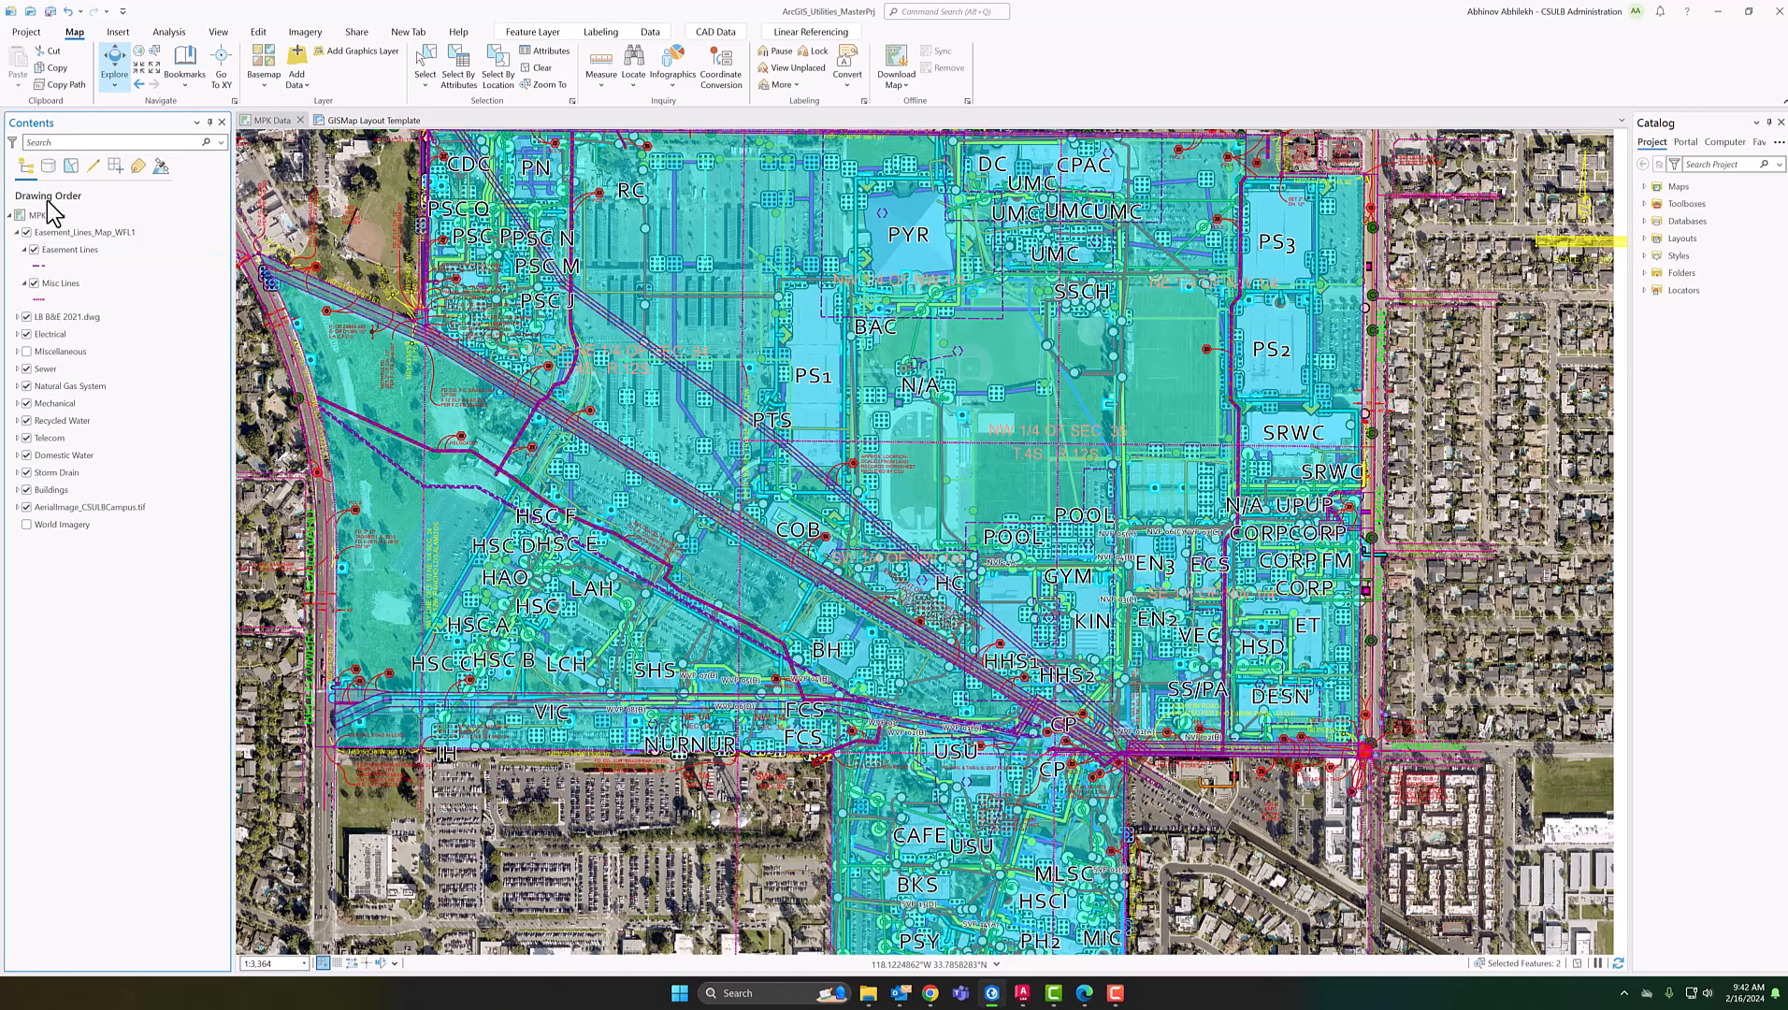
{"action": "left_click", "coordinate": [29, 253]}
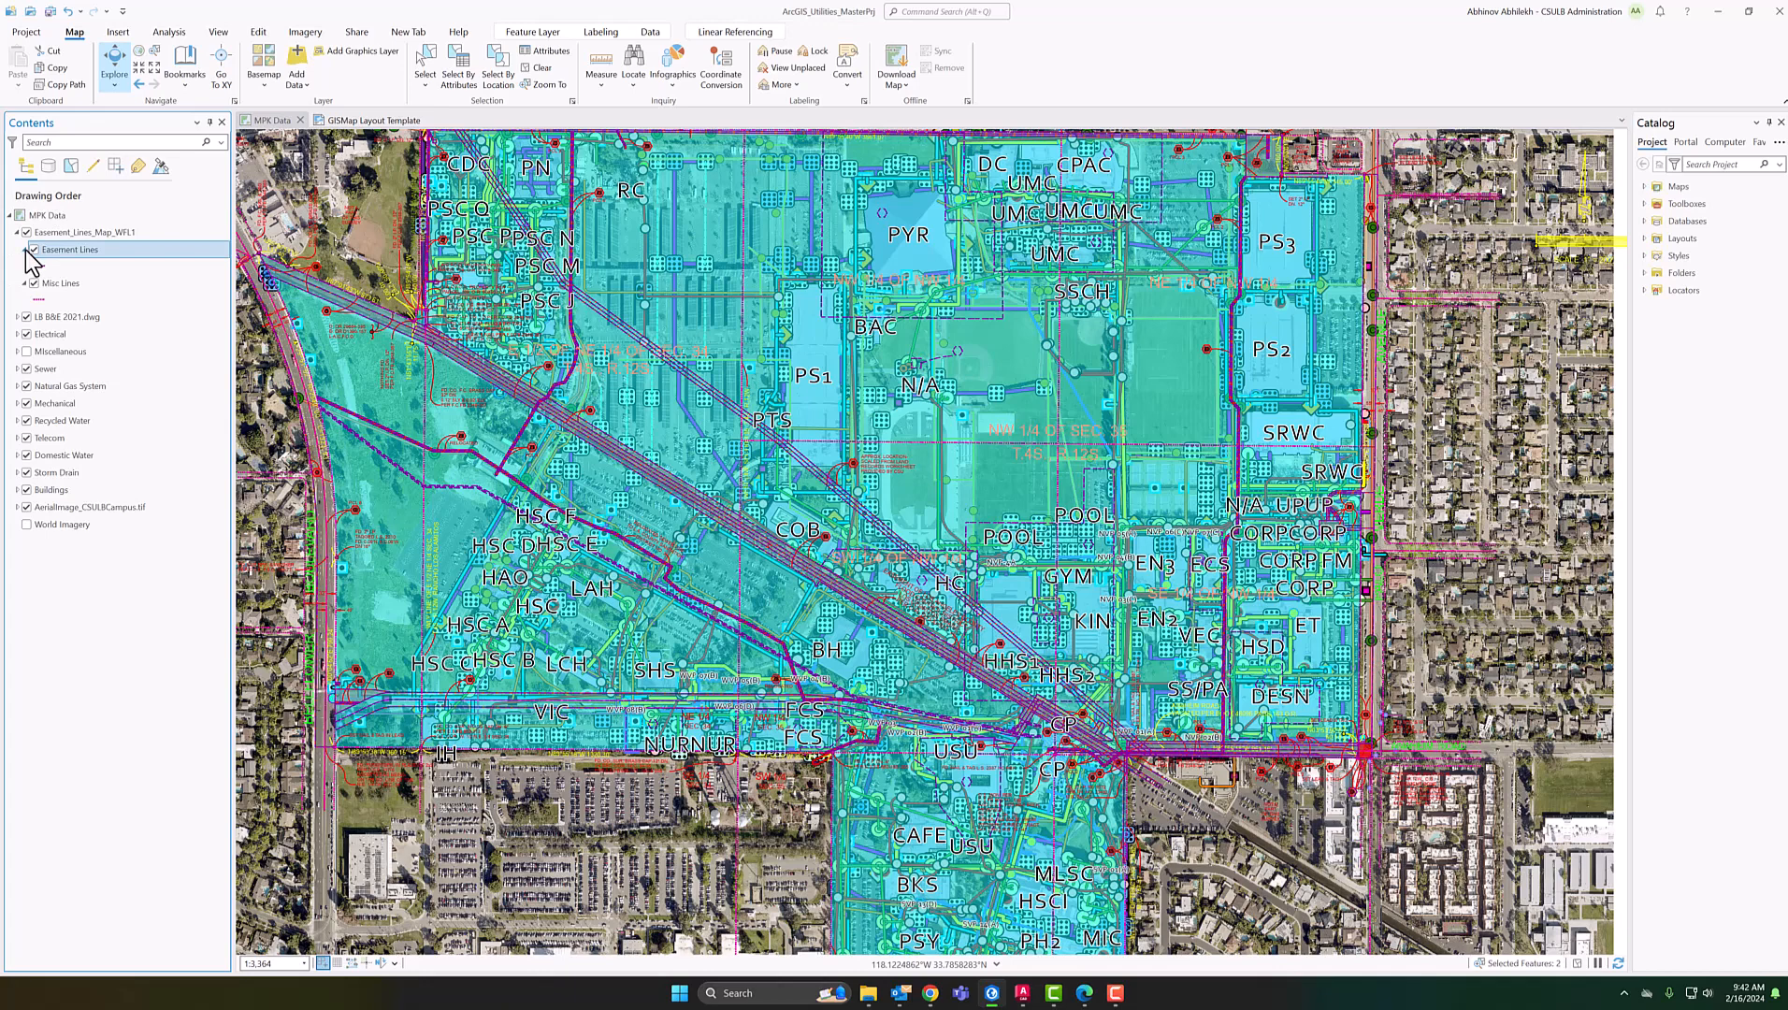
{"action": "left_click", "coordinate": [25, 250]}
{"action": "left_click", "coordinate": [17, 233]}
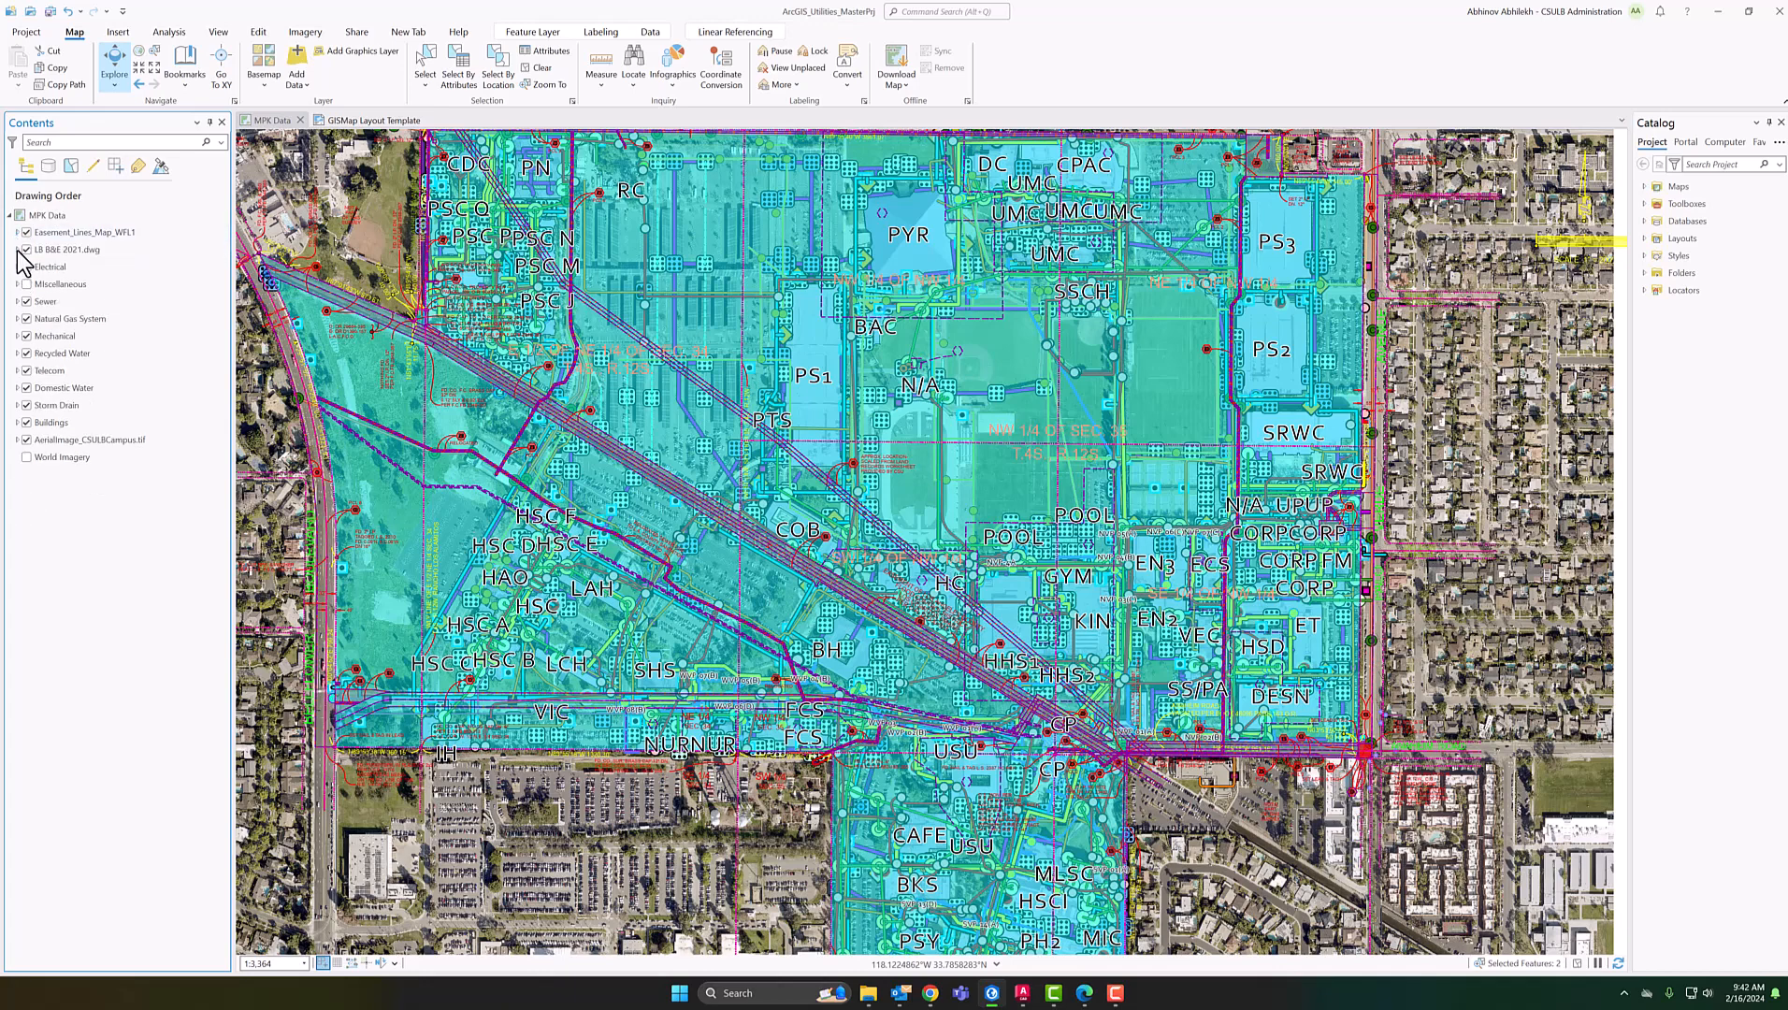
View the data export options for the LB B&E 2021-Point layer without exporting, and collapse the CAD group again
{"action": "left_click", "coordinate": [17, 249]}
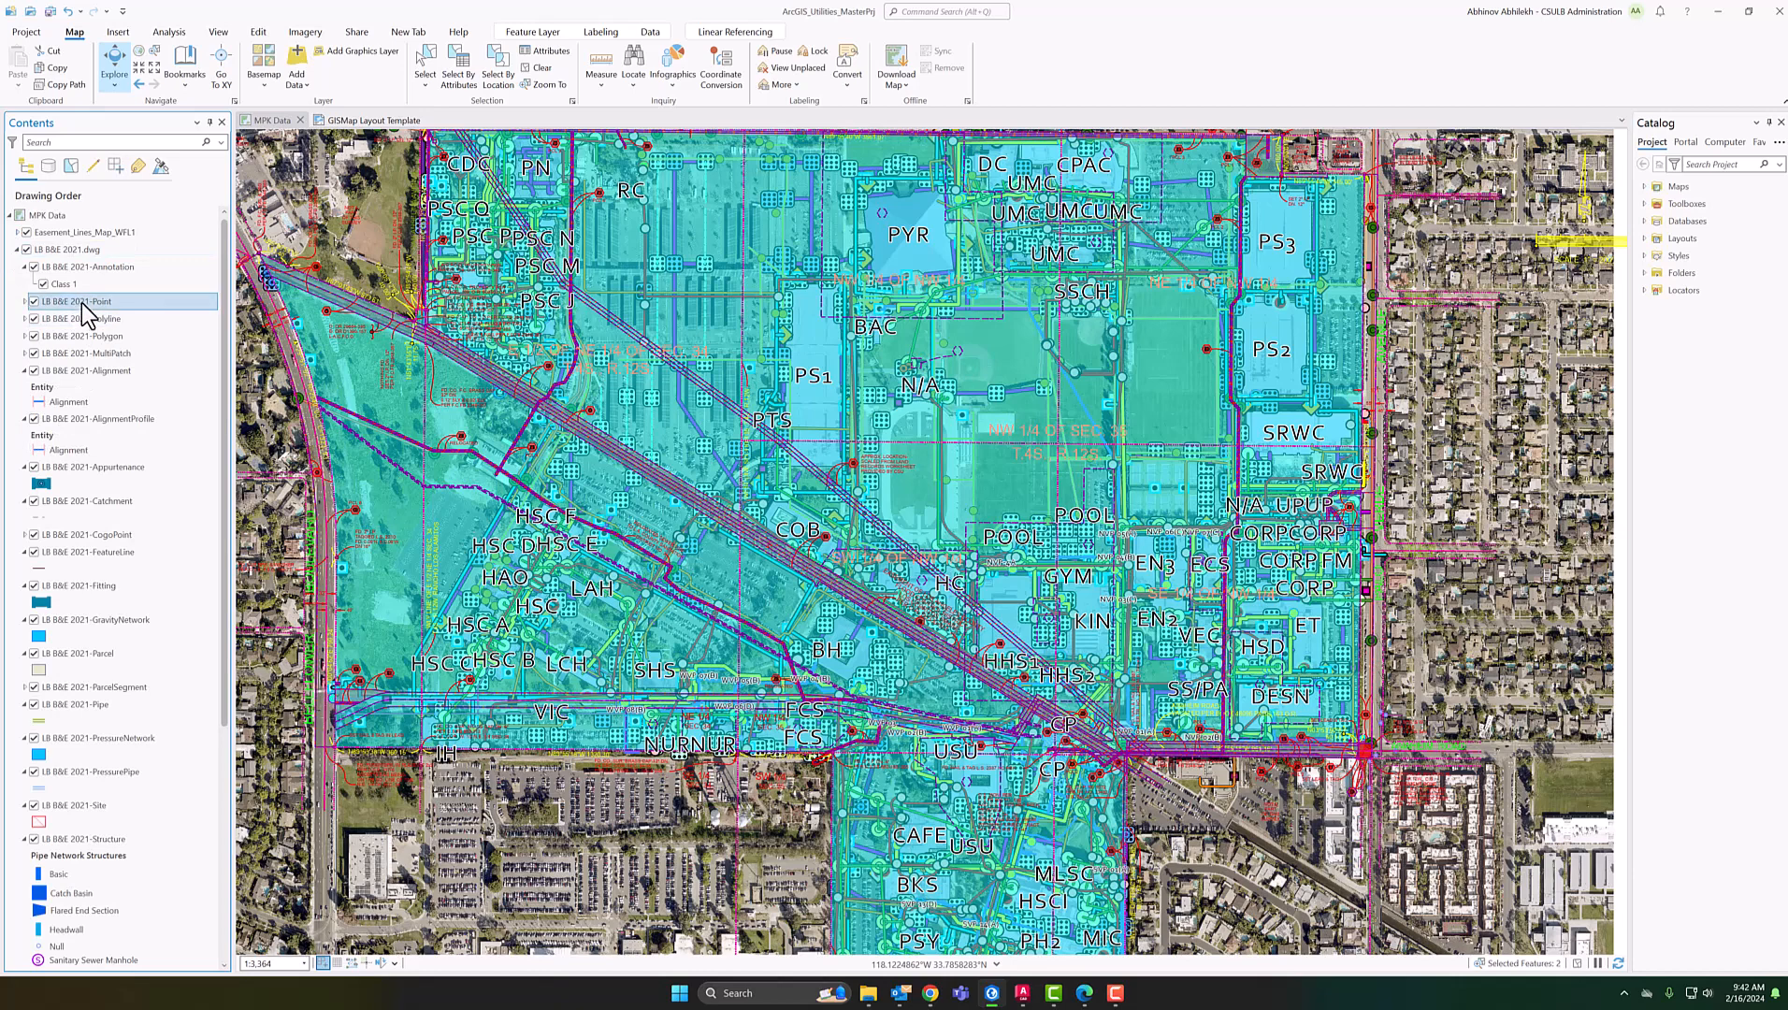
{"action": "right_click", "coordinate": [81, 303]}
{"action": "mouse_move", "coordinate": [186, 747]}
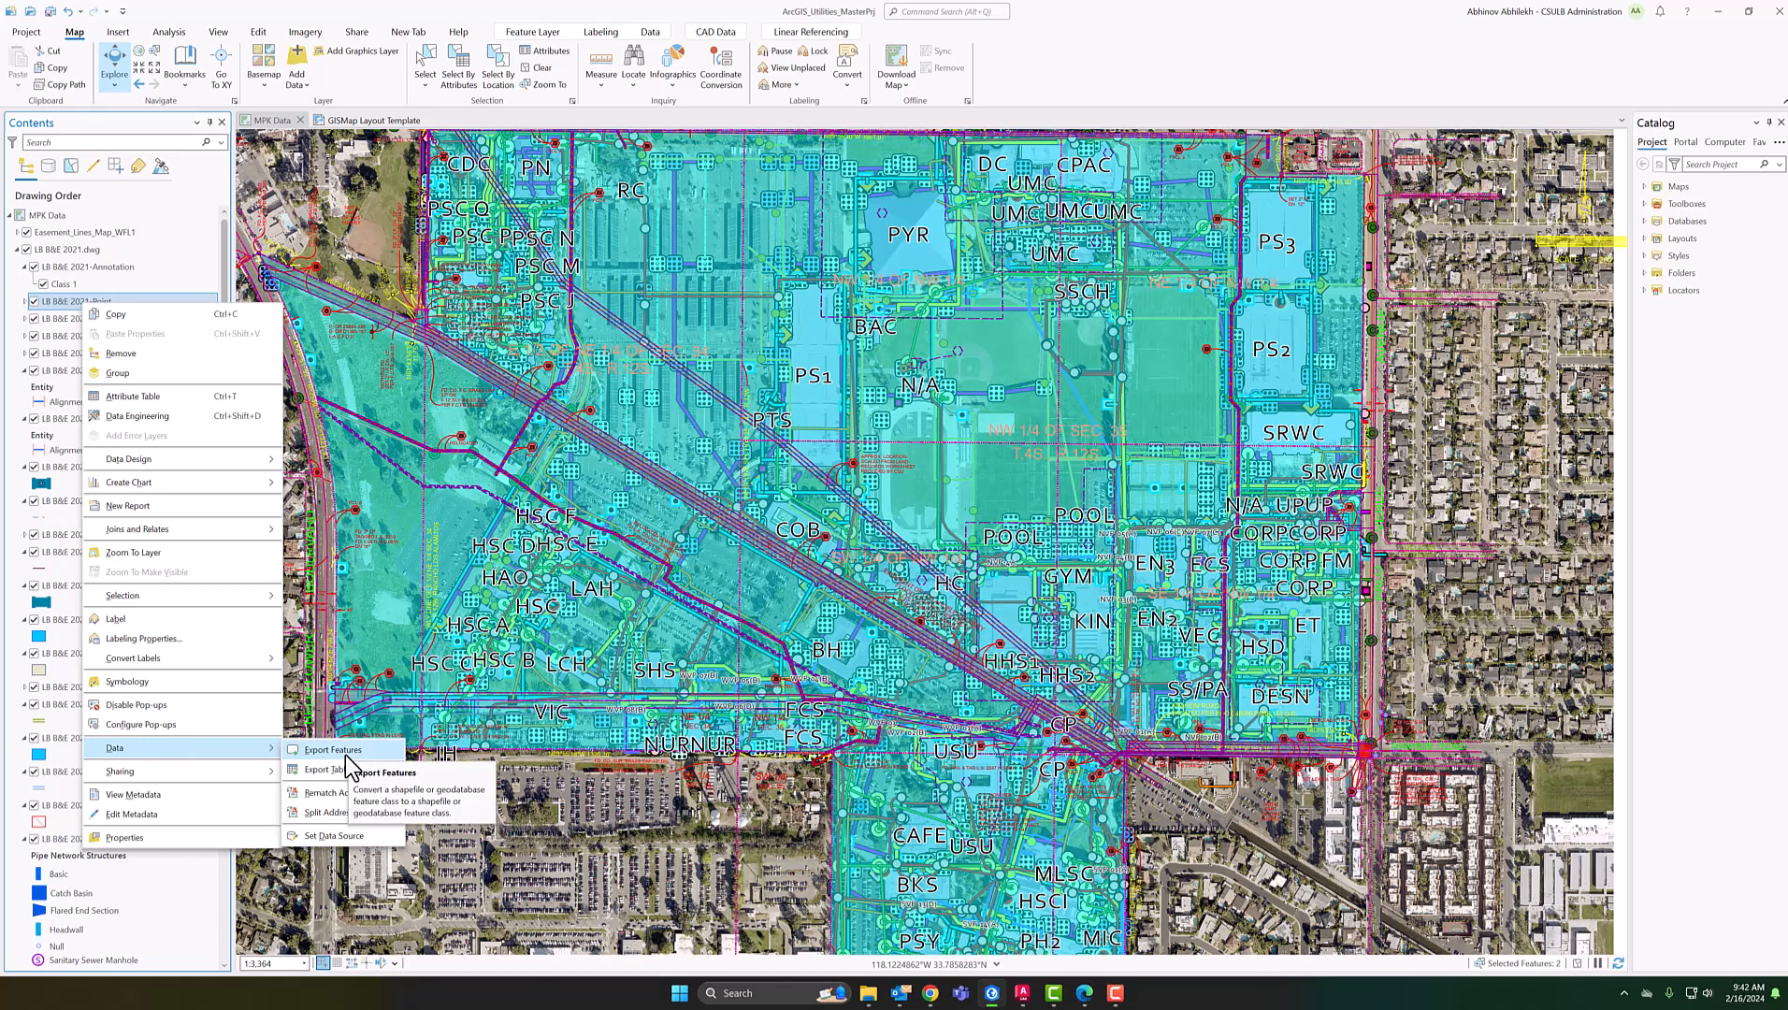
{"action": "left_click", "coordinate": [17, 249]}
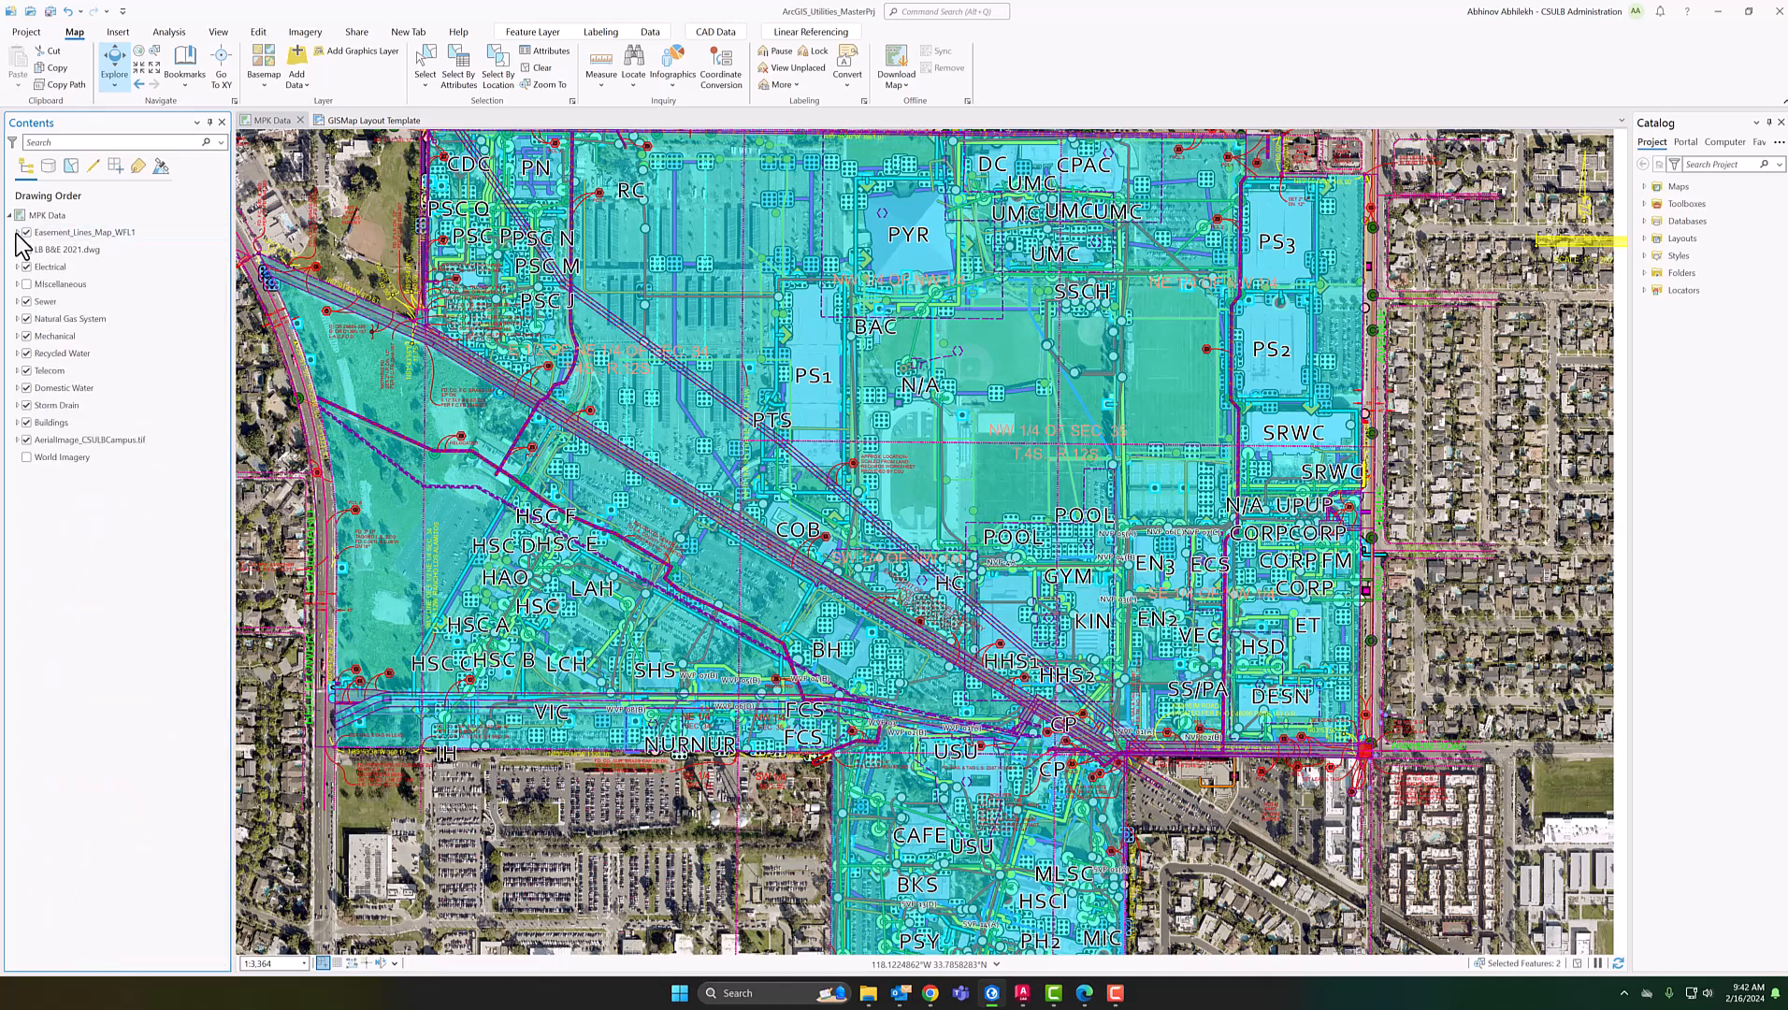
Expand Easement_Lines_Map_WFL1 and inspect the attributes of the easement line along the channel west of the PSC buildings
{"action": "left_click", "coordinate": [17, 234]}
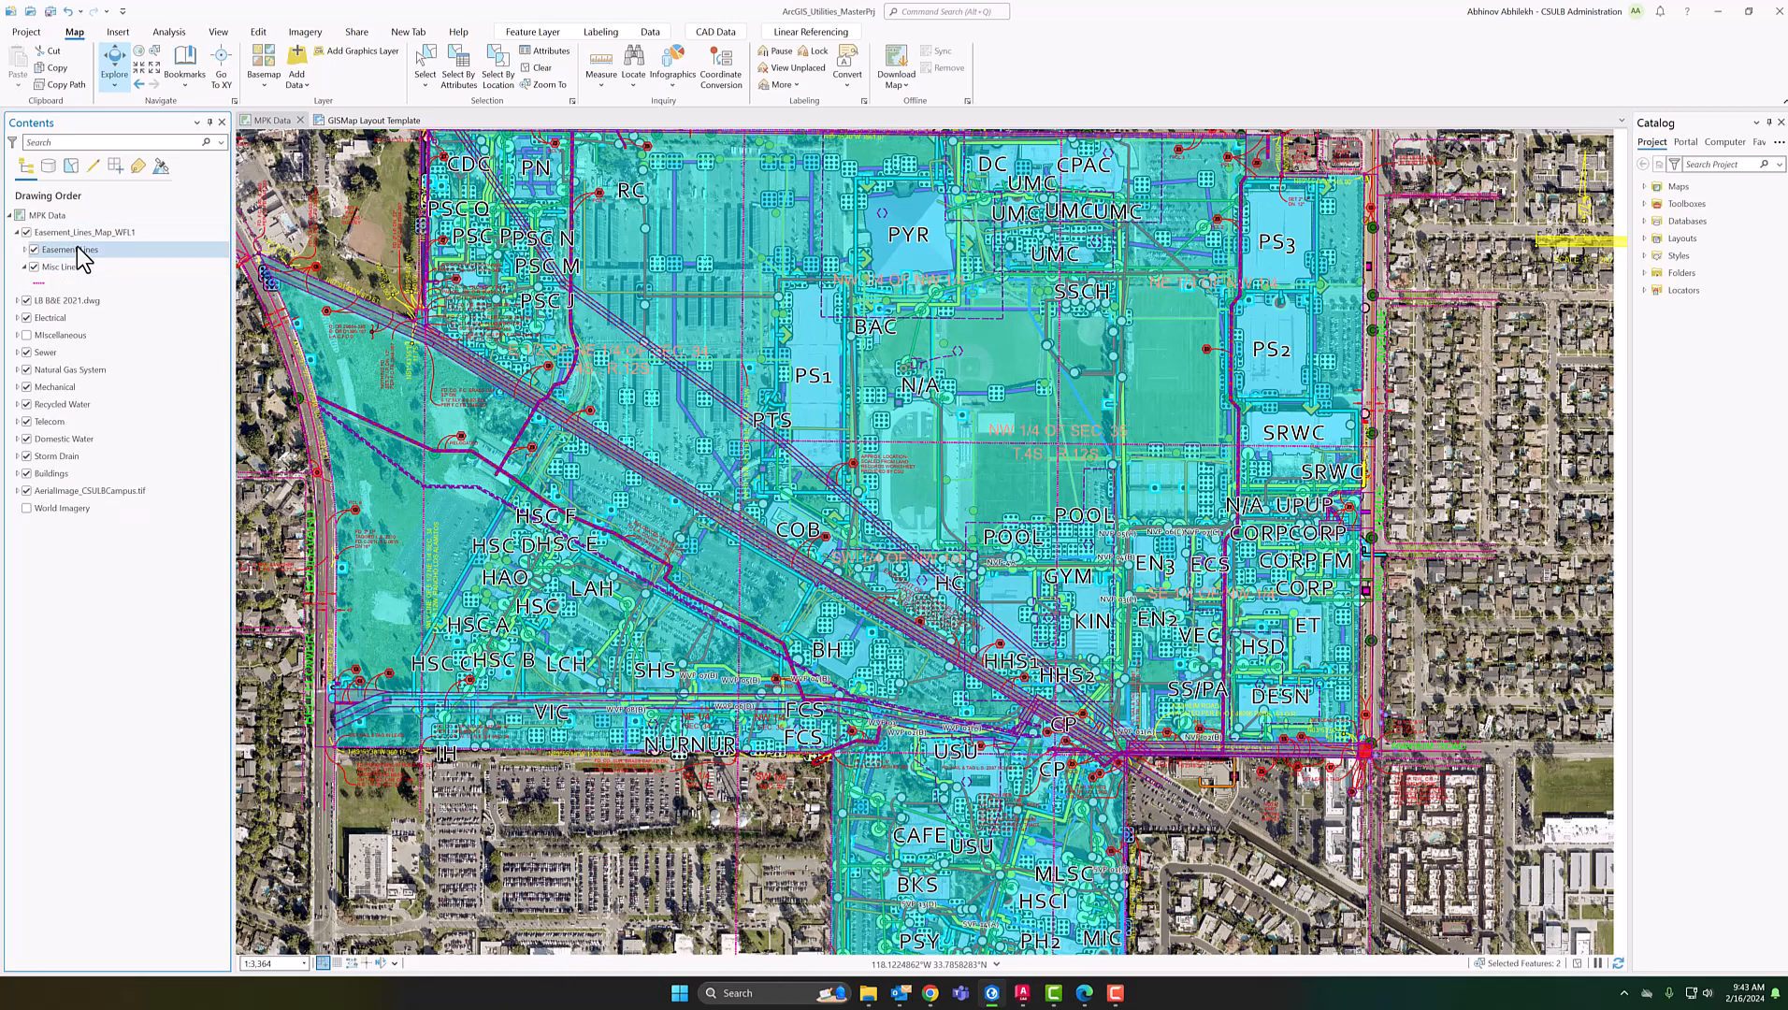
{"action": "right_click", "coordinate": [76, 247]}
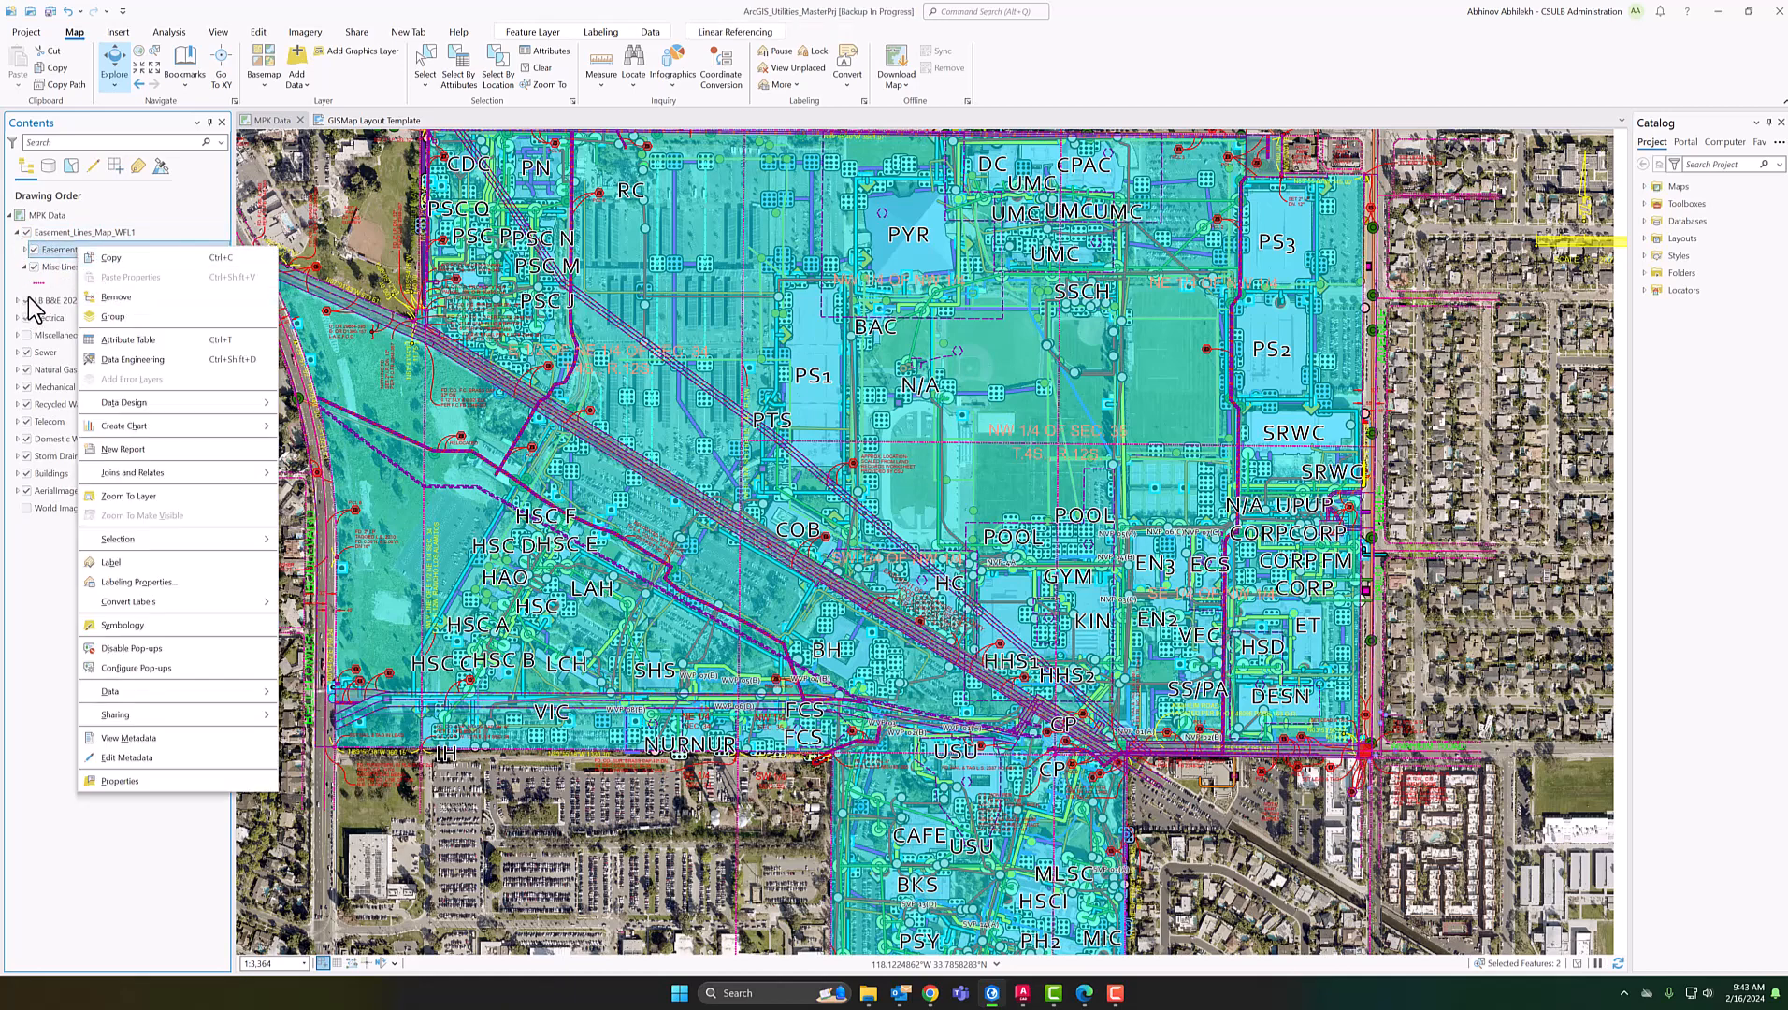
{"action": "key", "text": "Escape"}
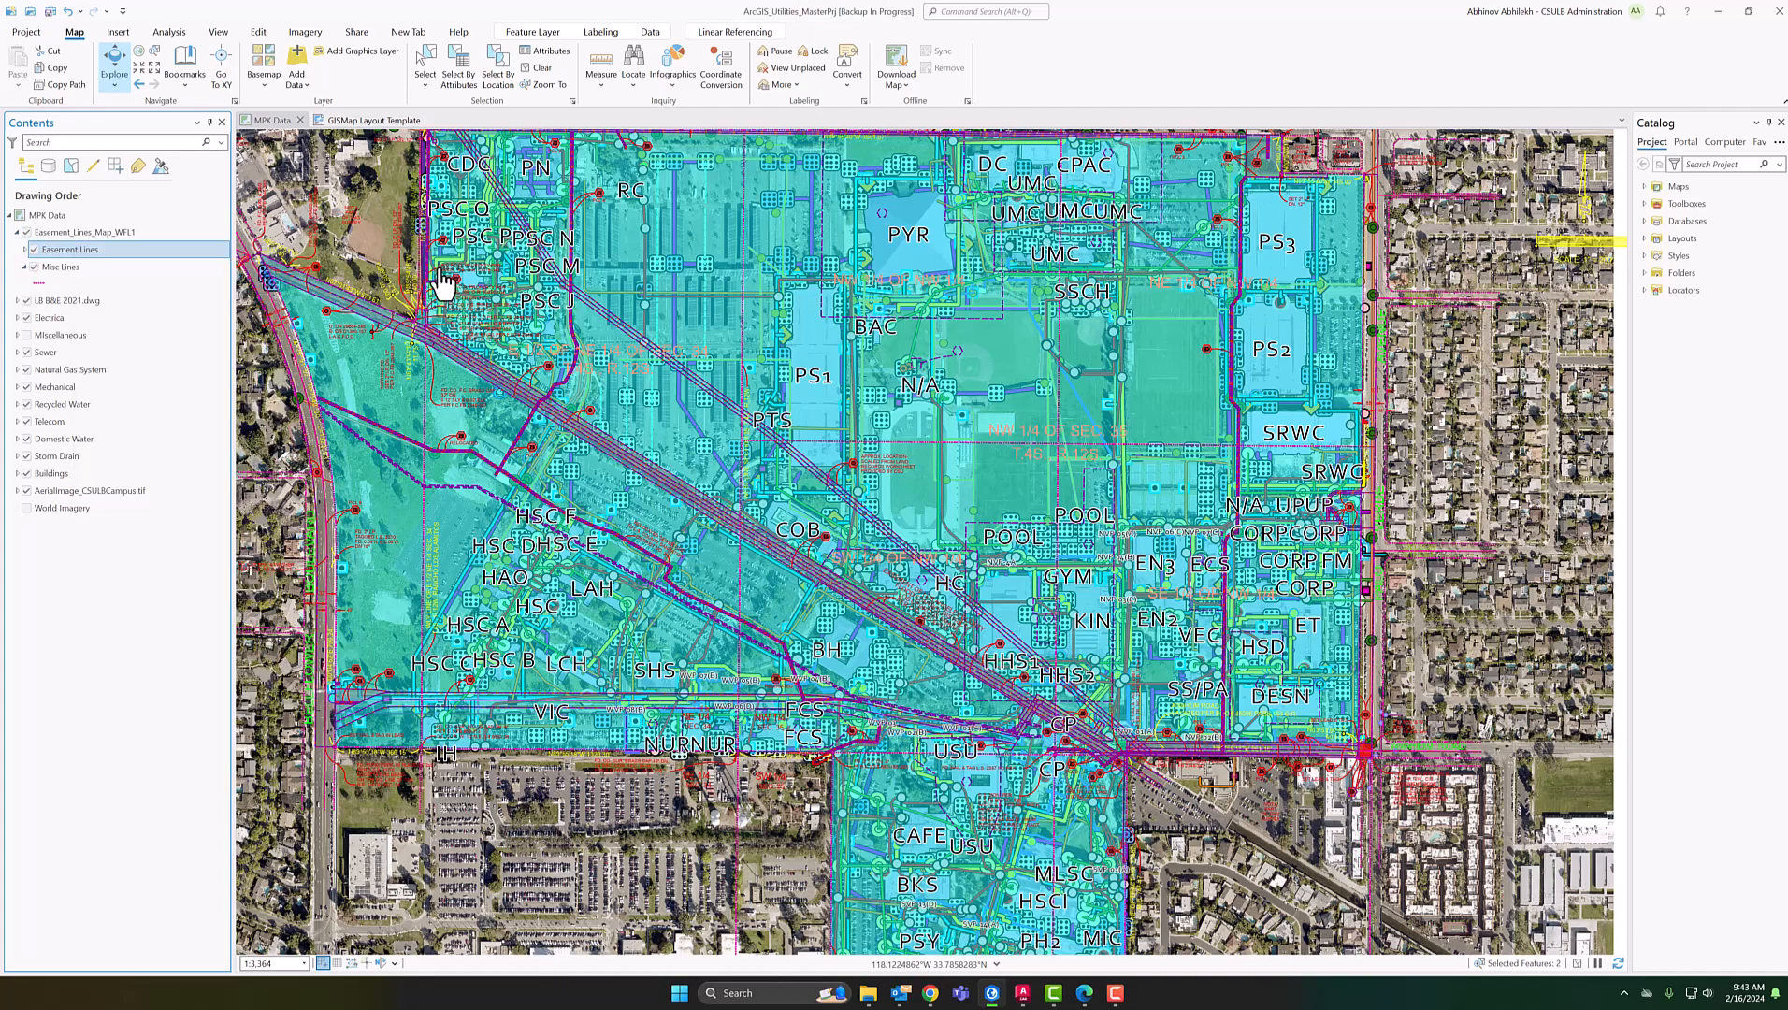
{"action": "scroll", "coordinate": [366, 258], "scroll_direction": "up", "scroll_amount": 3}
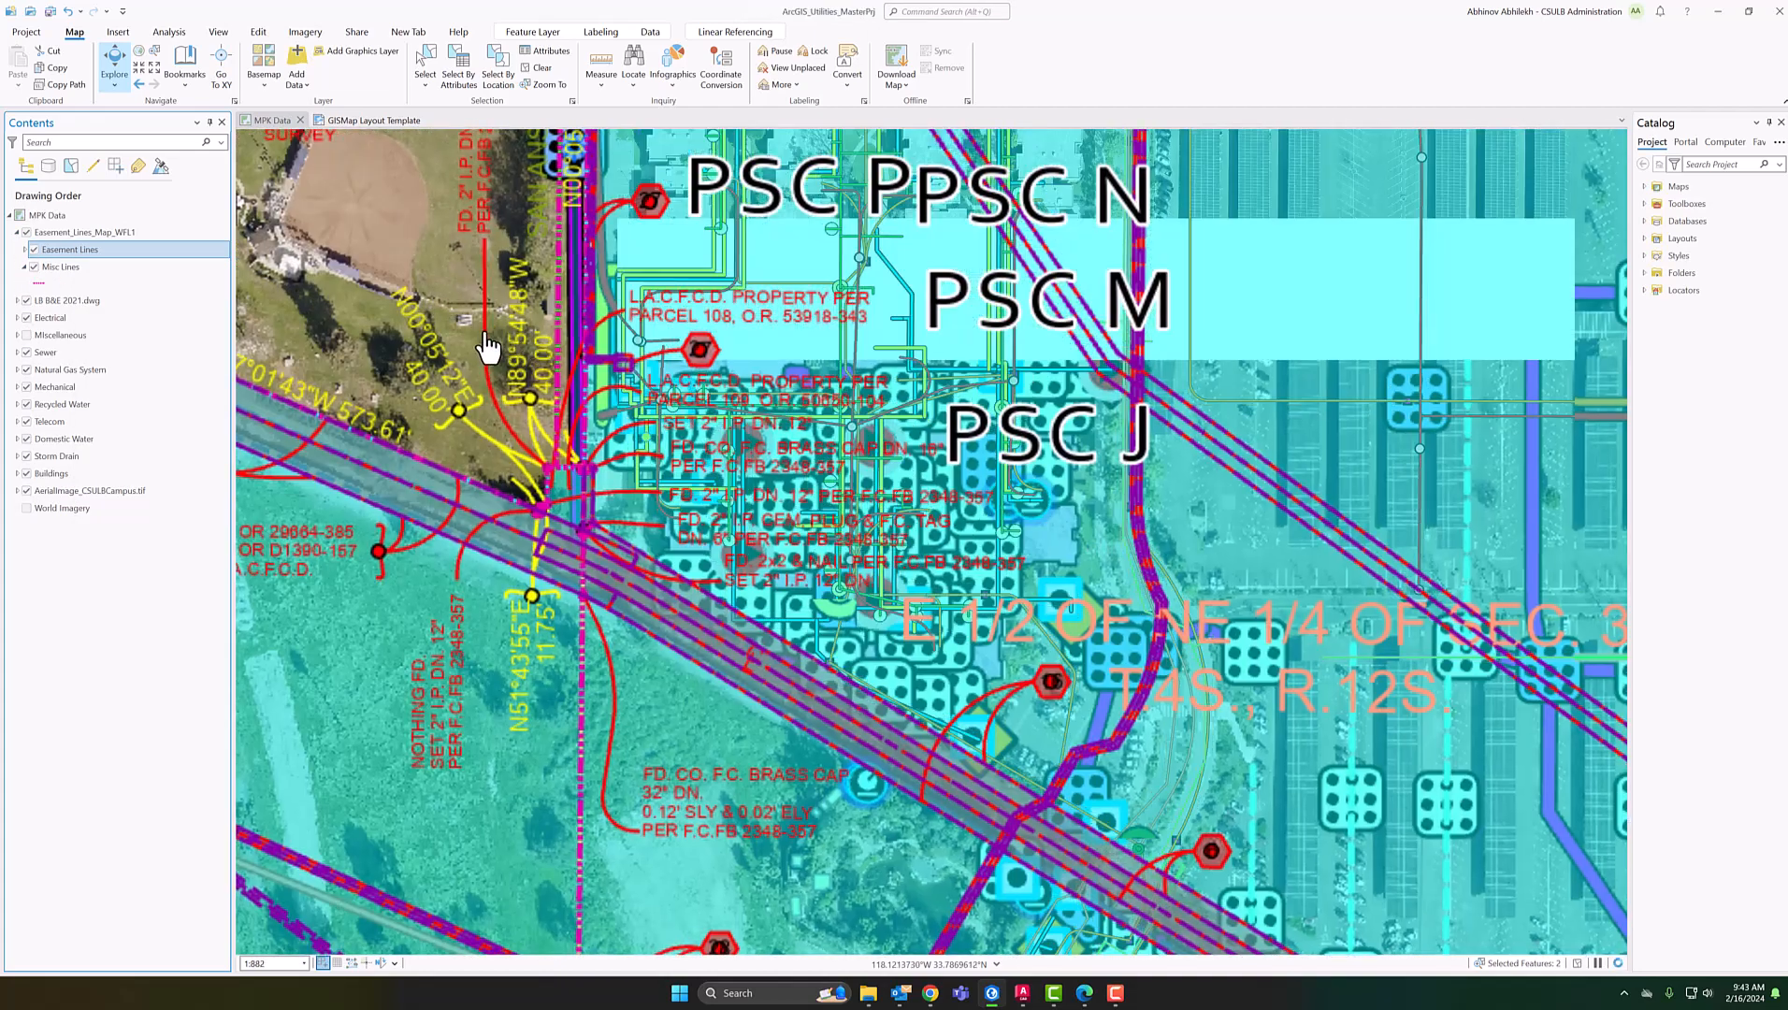
{"action": "left_click", "coordinate": [476, 529]}
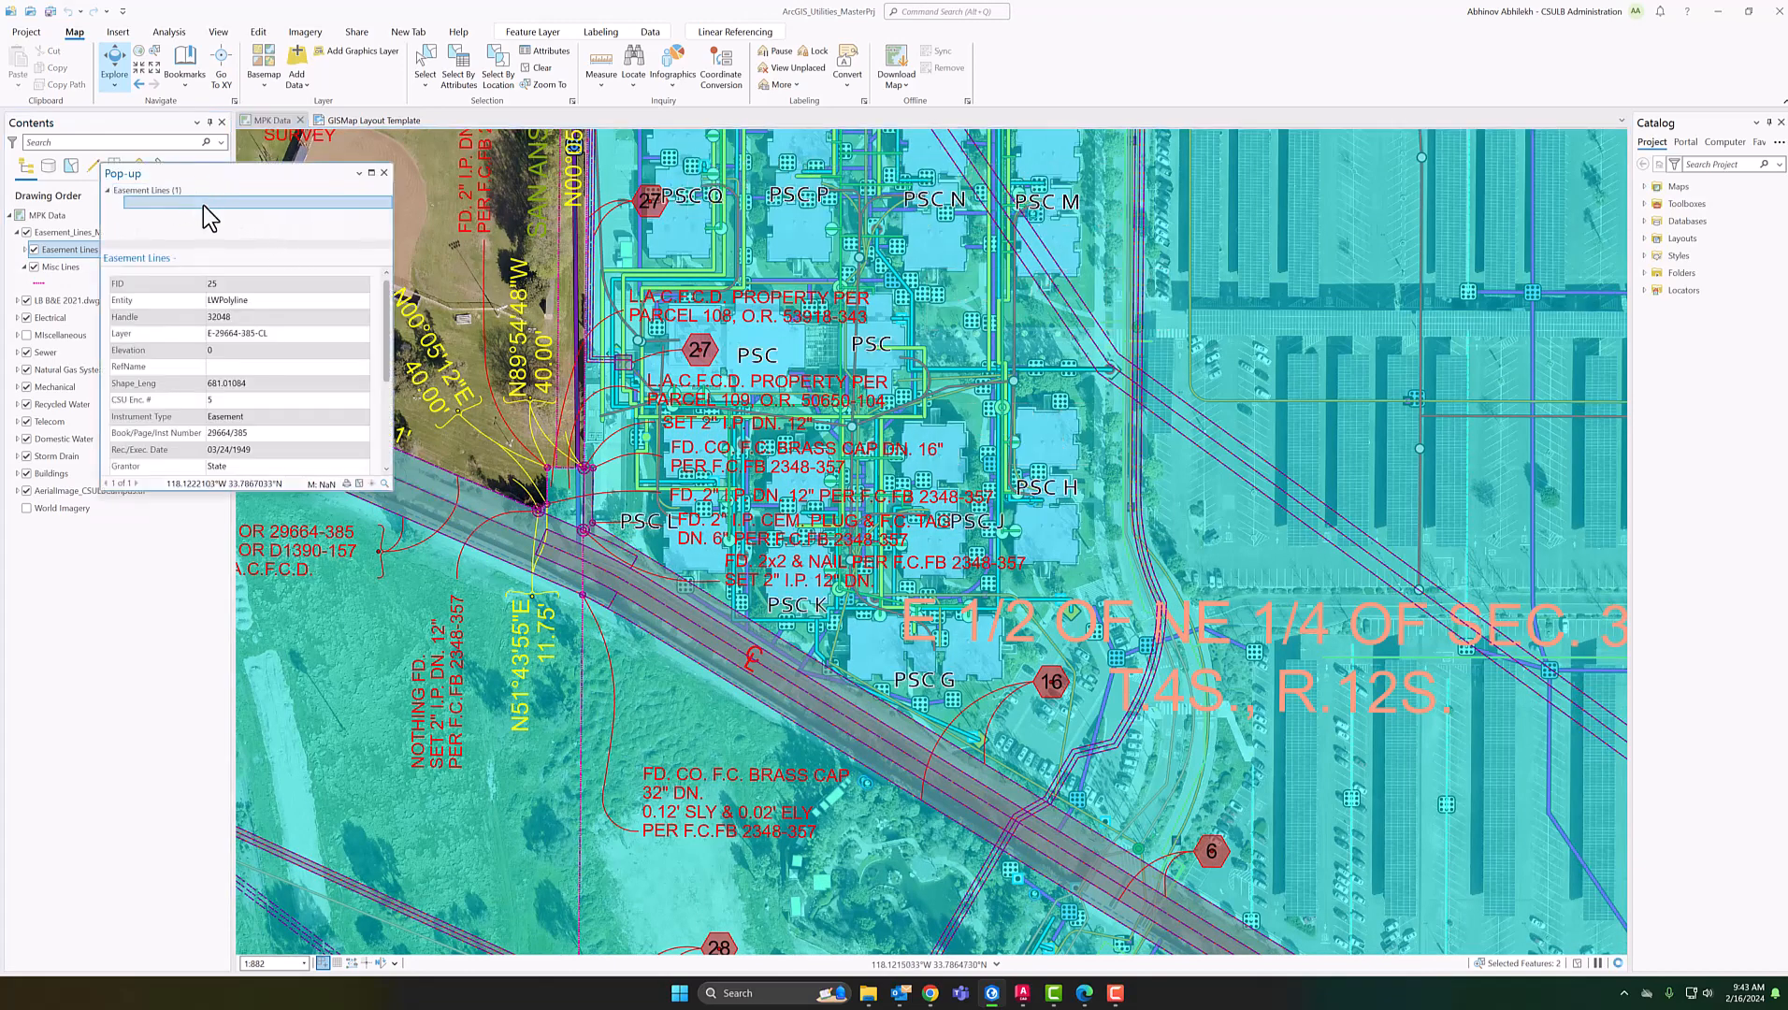
{"action": "left_click_drag", "start_coordinate": [293, 181], "coordinate": [306, 275]}
Hide the Easement_Lines_Map_WFL1 group, inspect the attributes of the CAD polyline at the same channel location, and dismiss them
{"action": "left_click", "coordinate": [51, 232]}
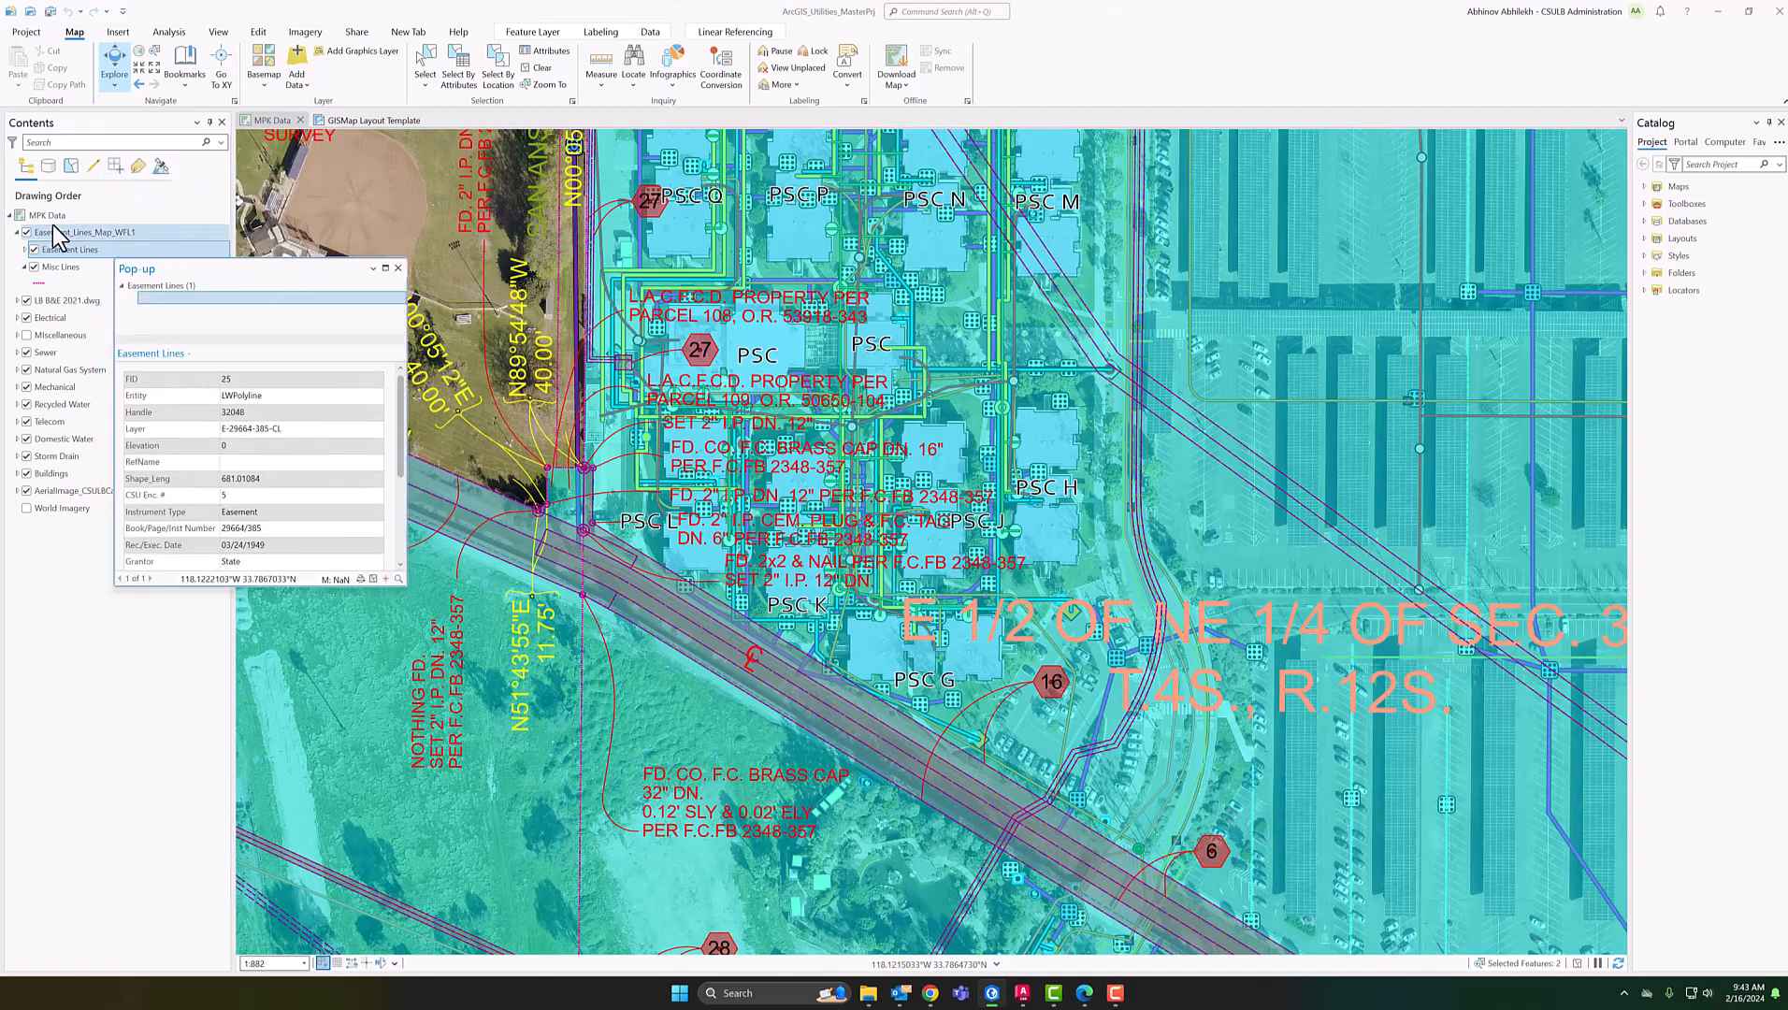
{"action": "left_click", "coordinate": [27, 233]}
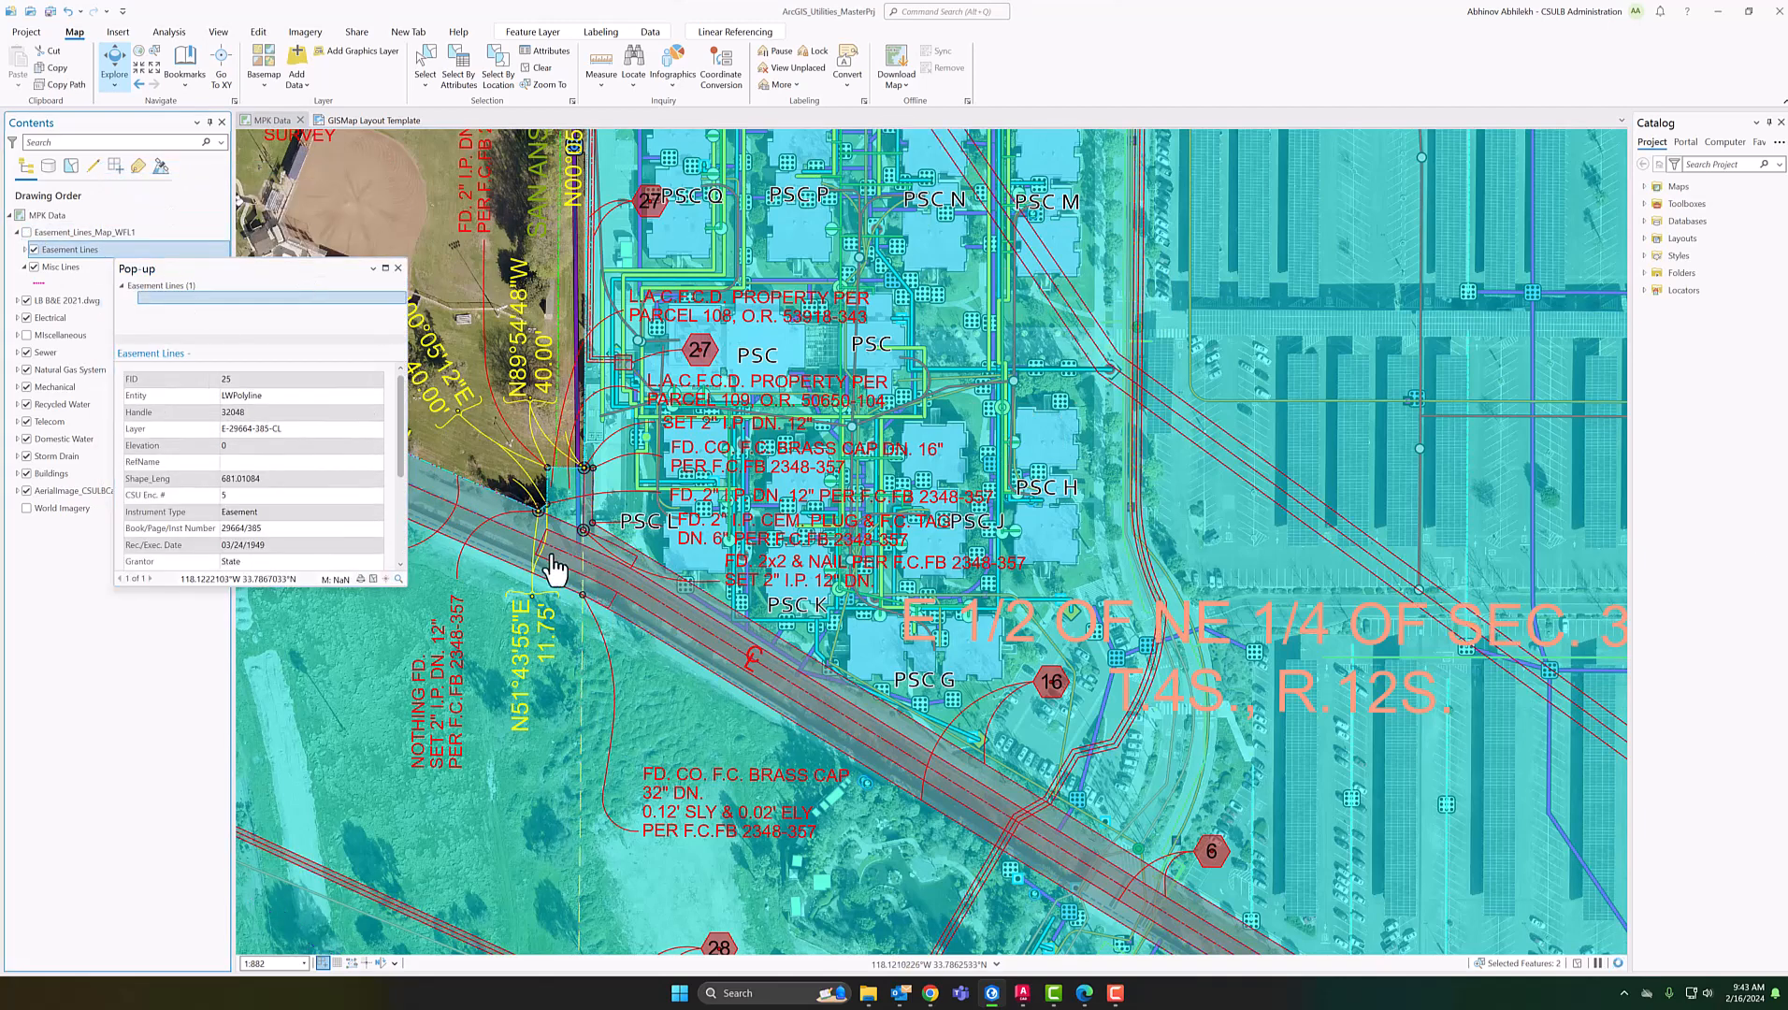
{"action": "left_click", "coordinate": [483, 533]}
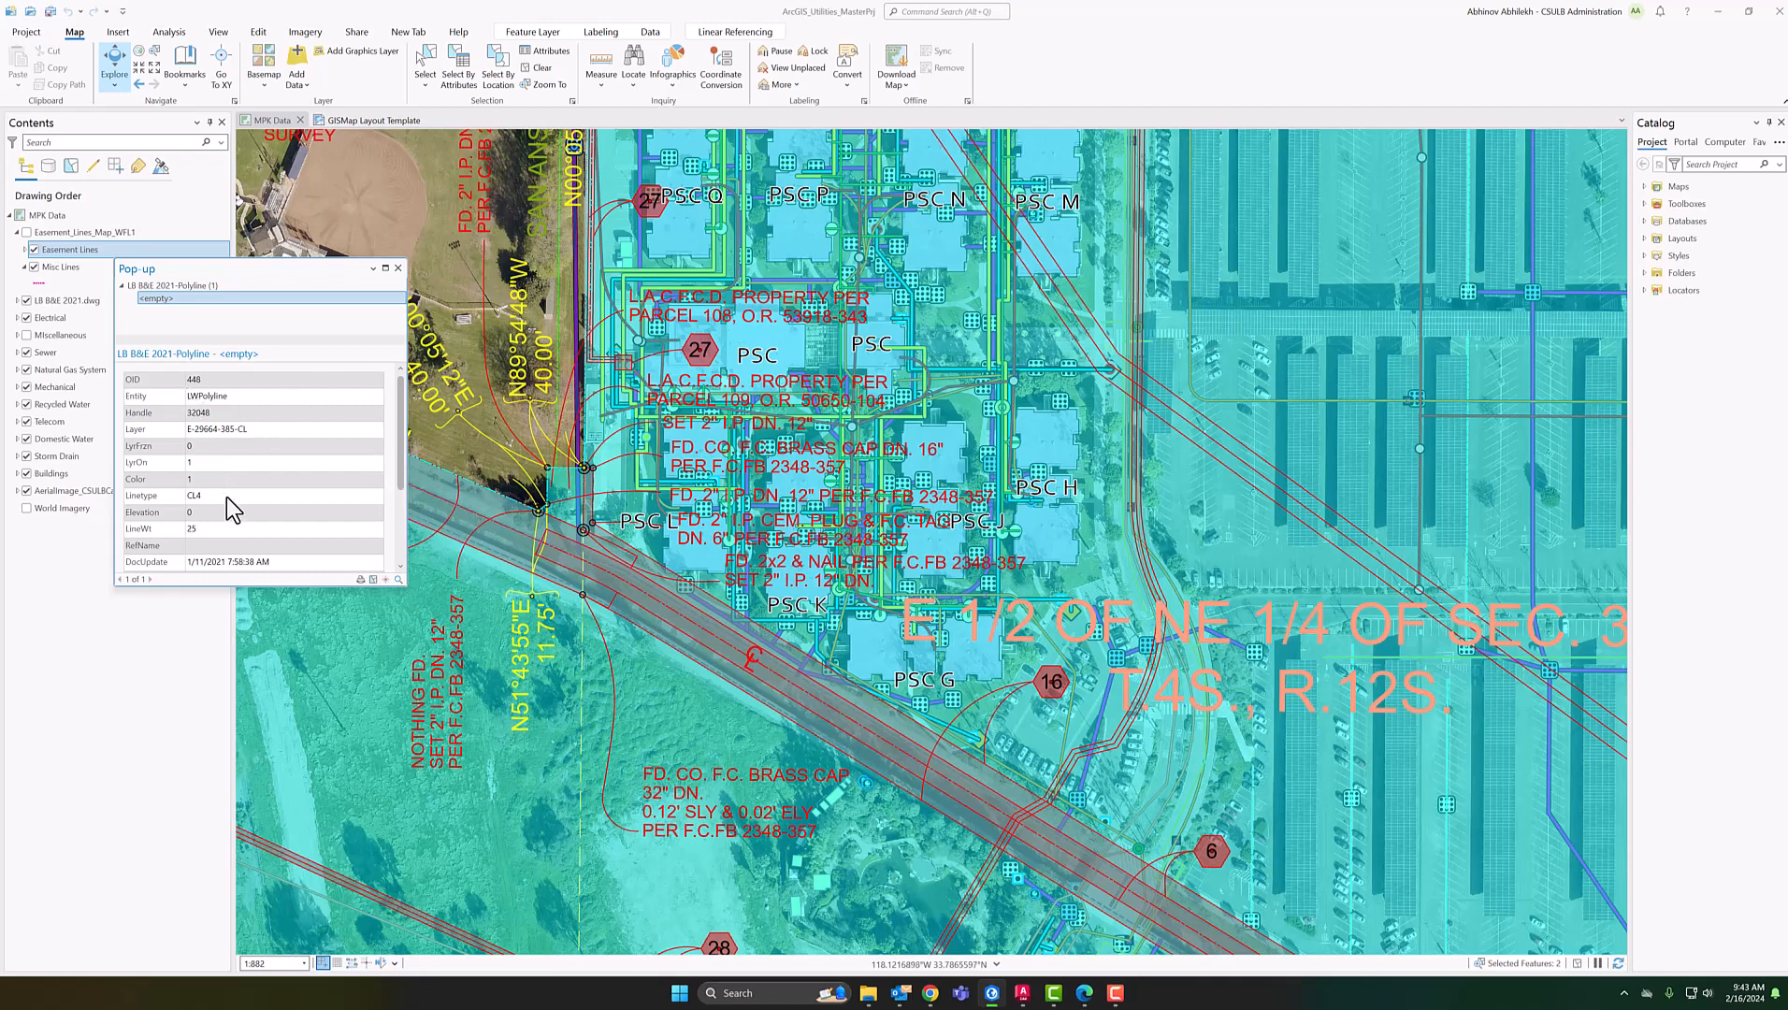
{"action": "scroll", "coordinate": [243, 517], "scroll_direction": "down", "scroll_amount": 3}
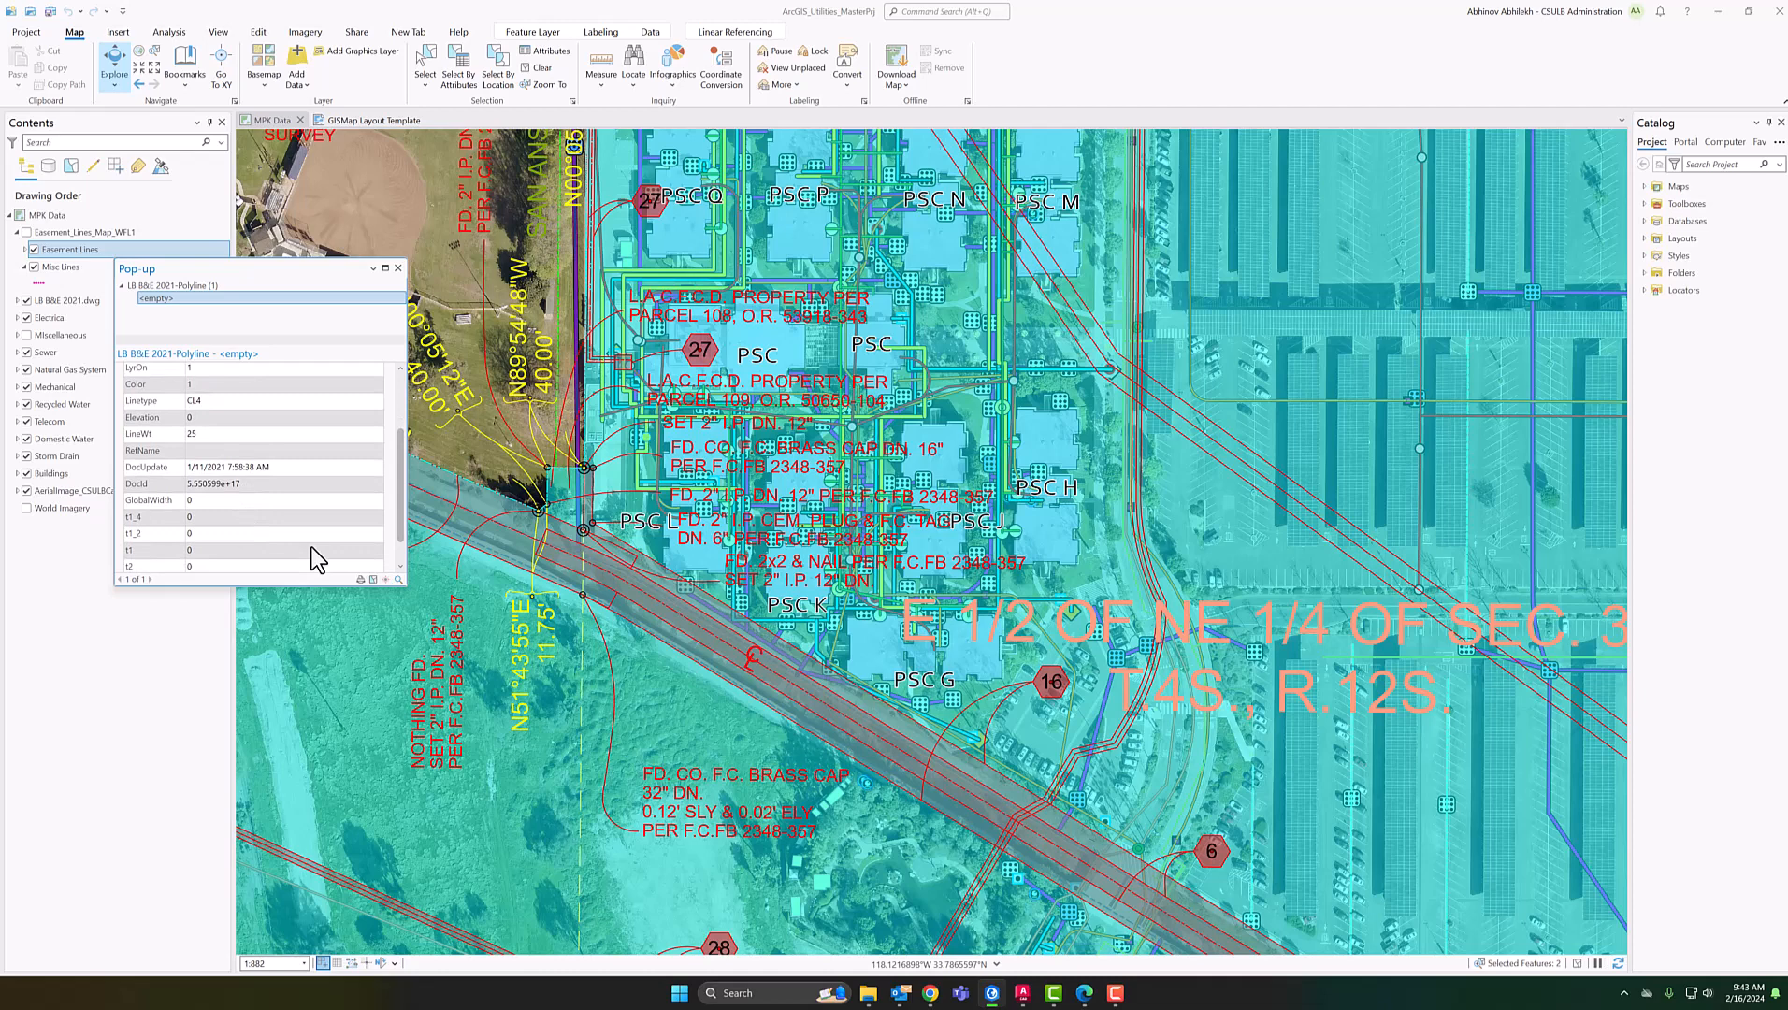
{"action": "left_click", "coordinate": [397, 268]}
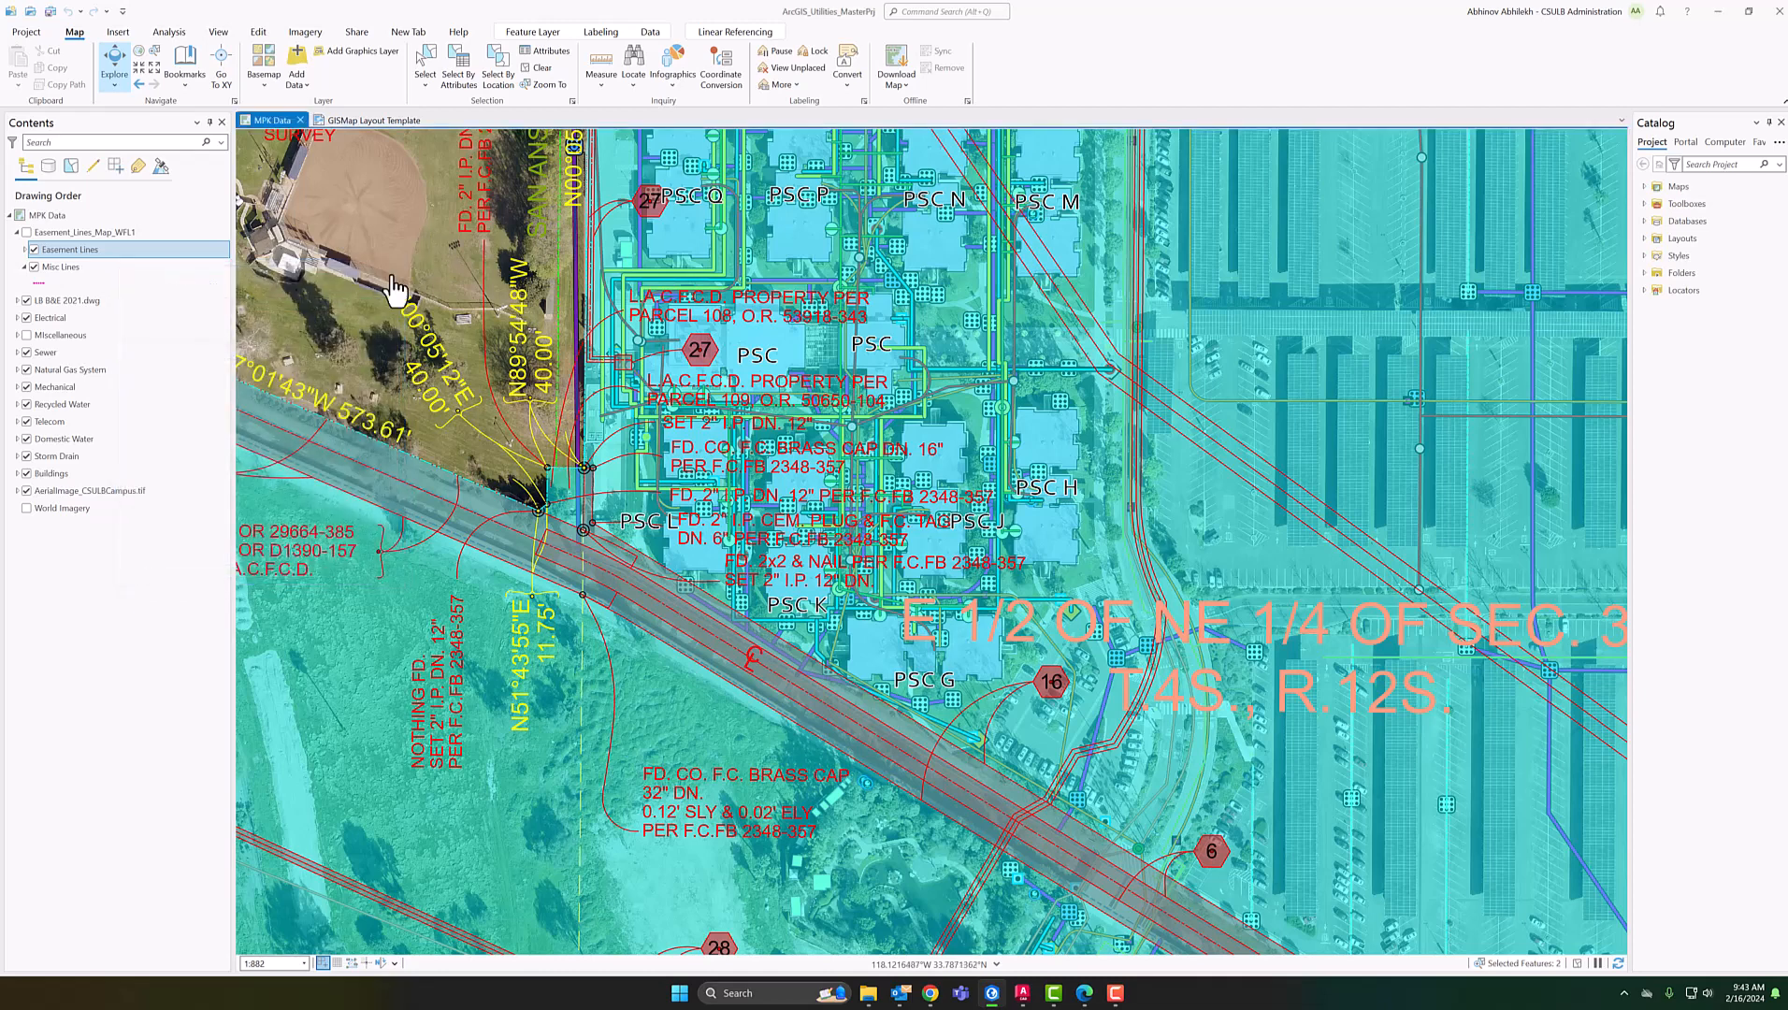
Turn the Easement_Lines_Map_WFL1 group back on and open the attribute table of the Easement Lines layer
{"action": "right_click", "coordinate": [120, 255]}
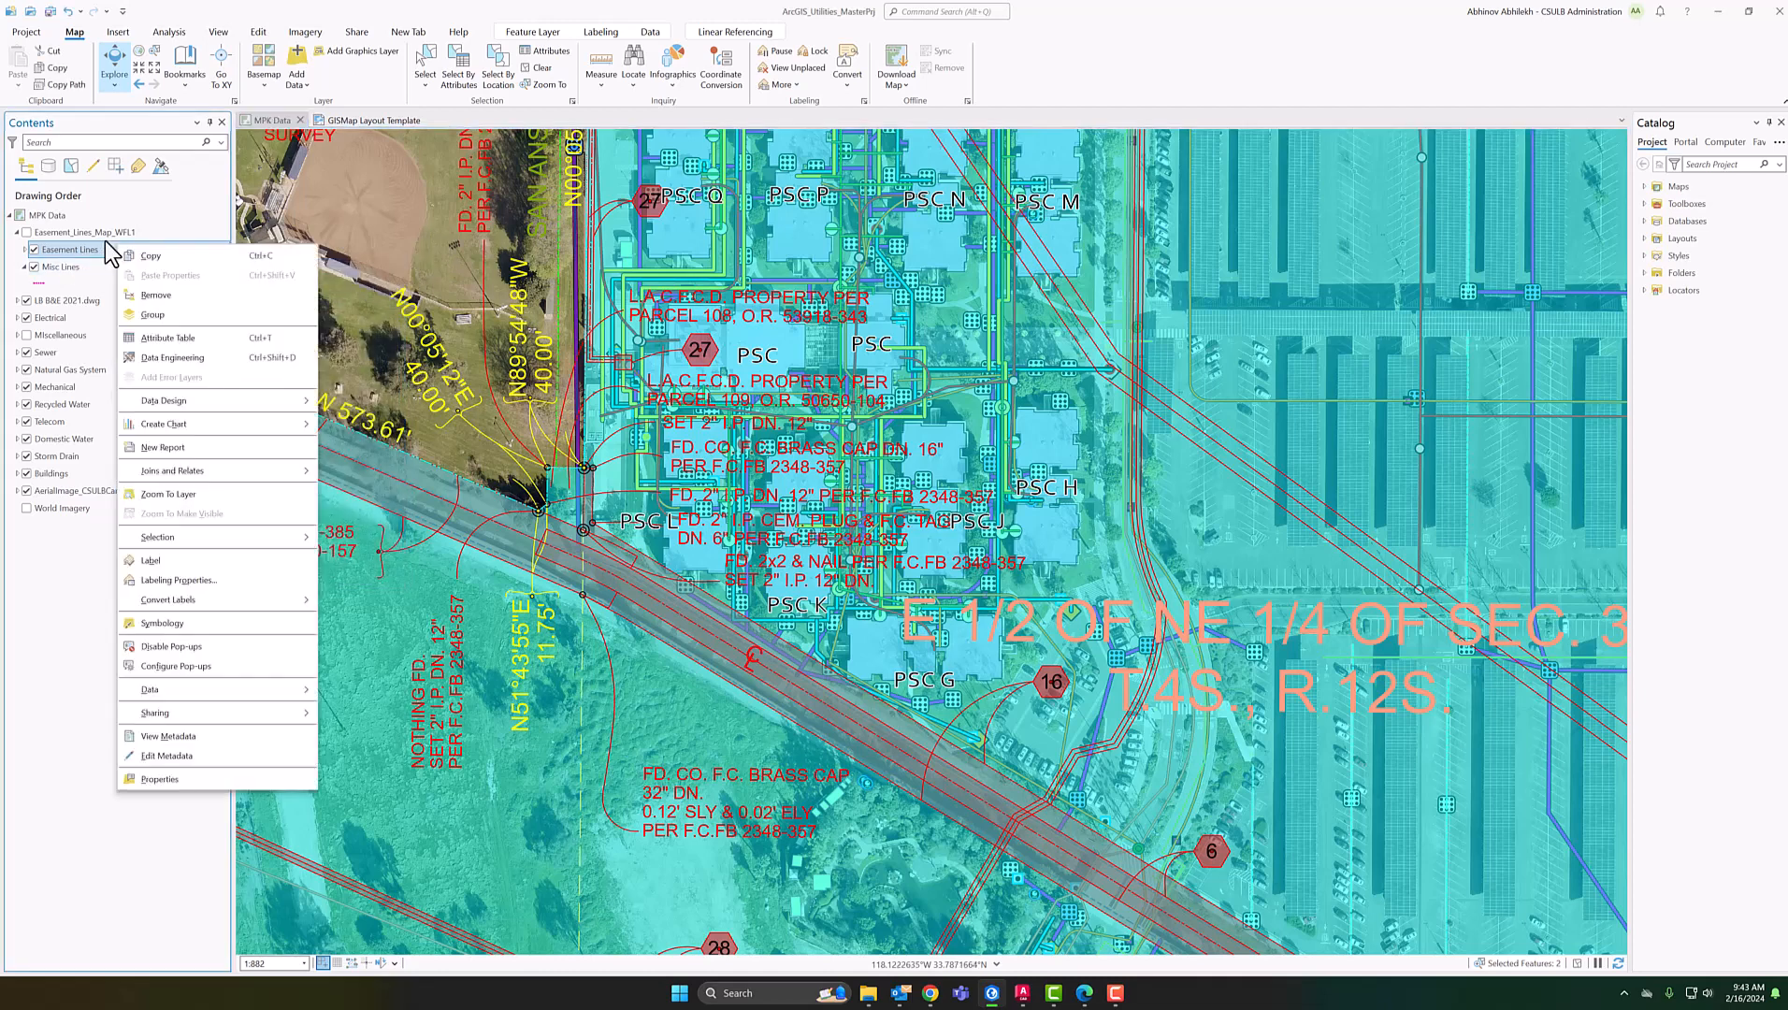
{"action": "left_click", "coordinate": [26, 232]}
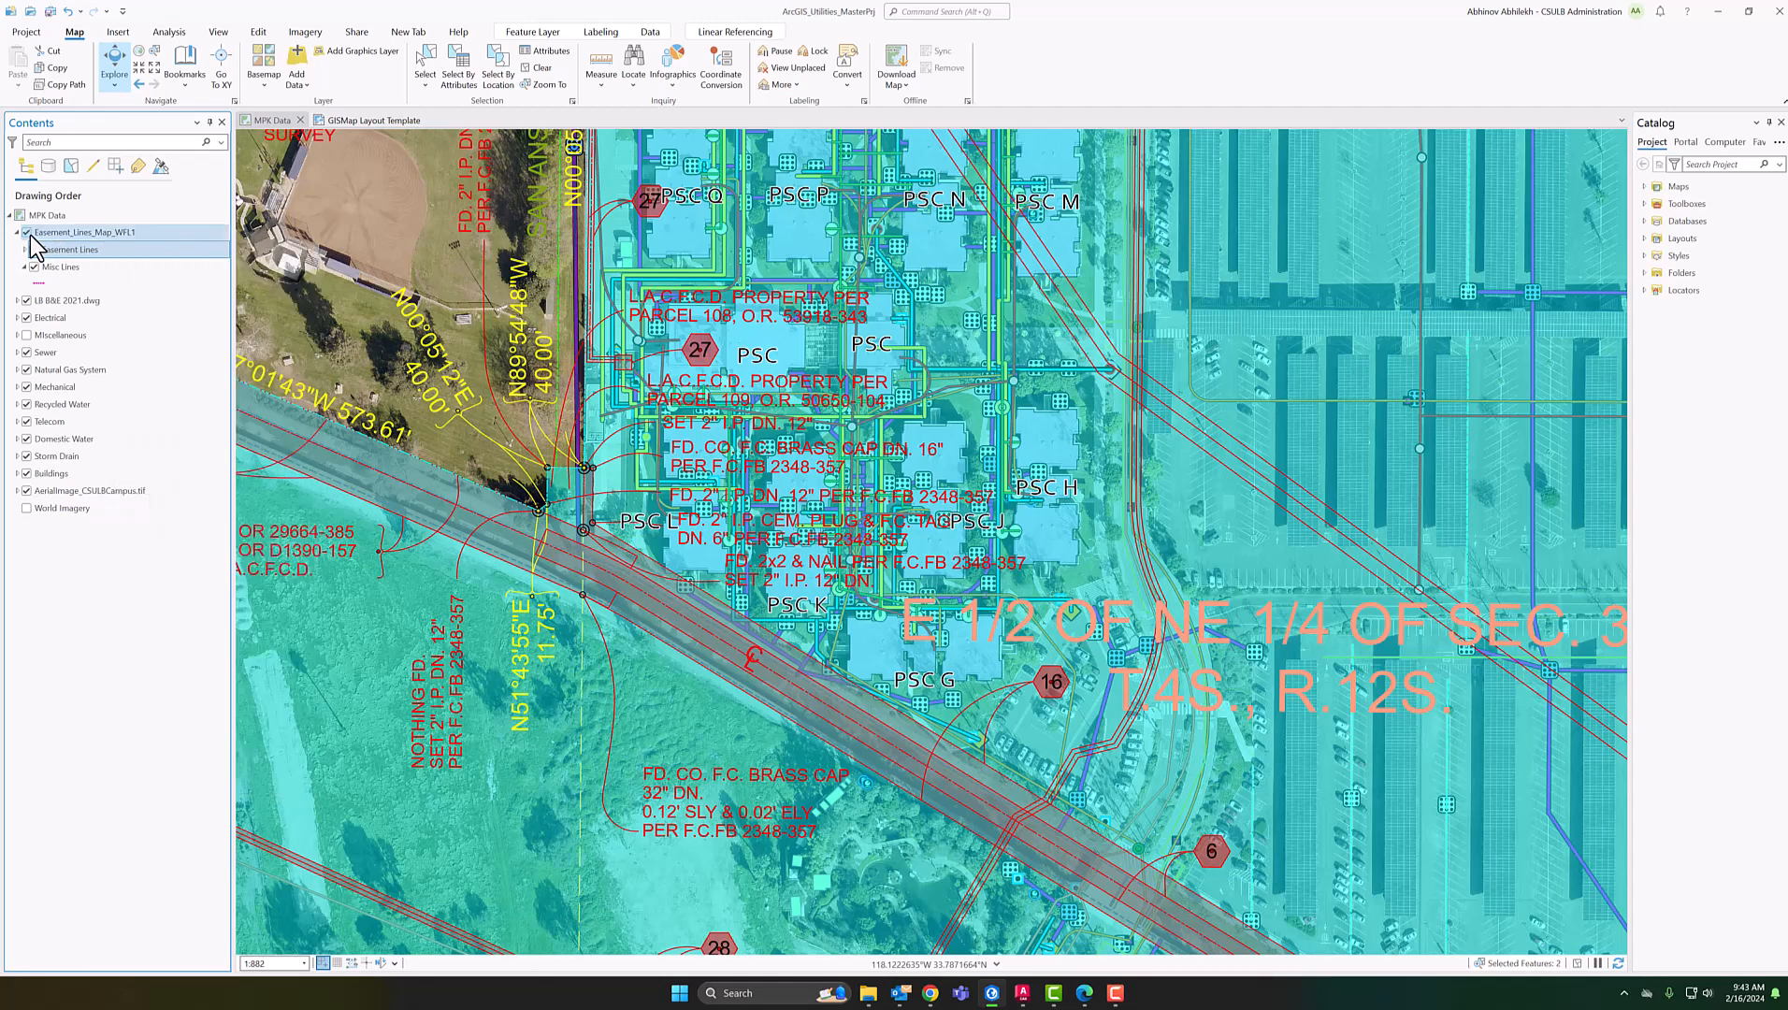
{"action": "right_click", "coordinate": [85, 250]}
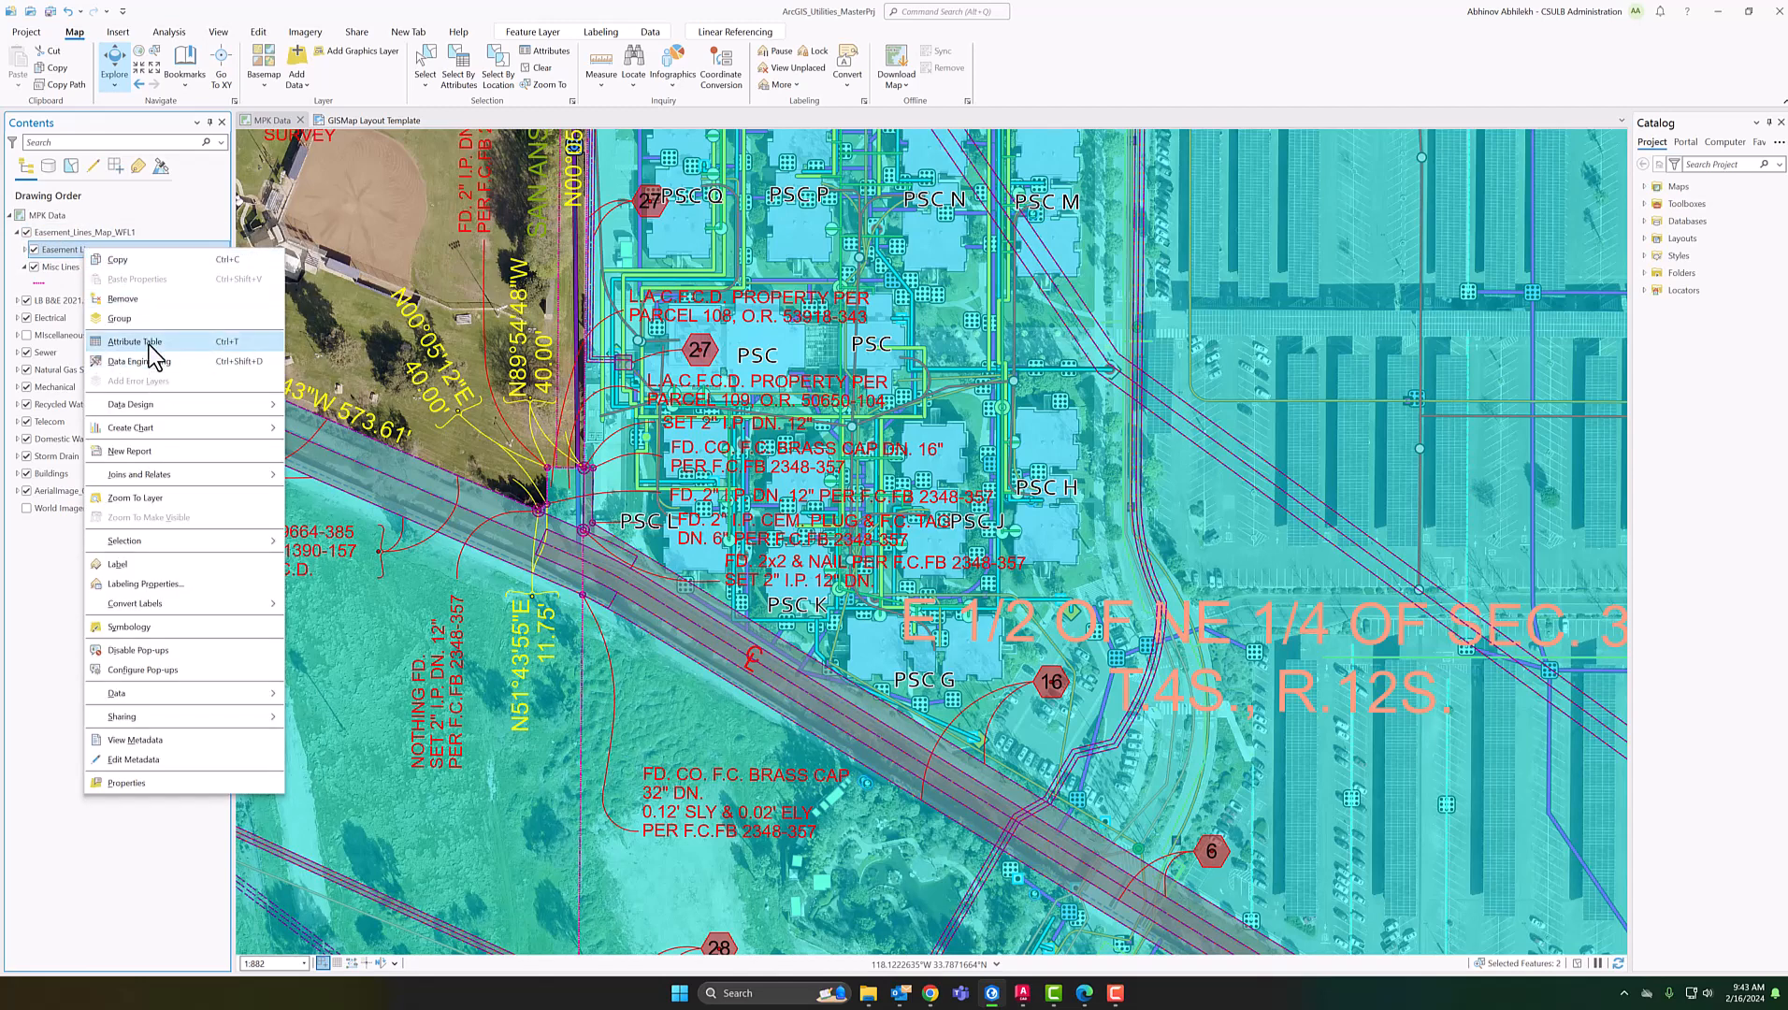
{"action": "left_click", "coordinate": [149, 343]}
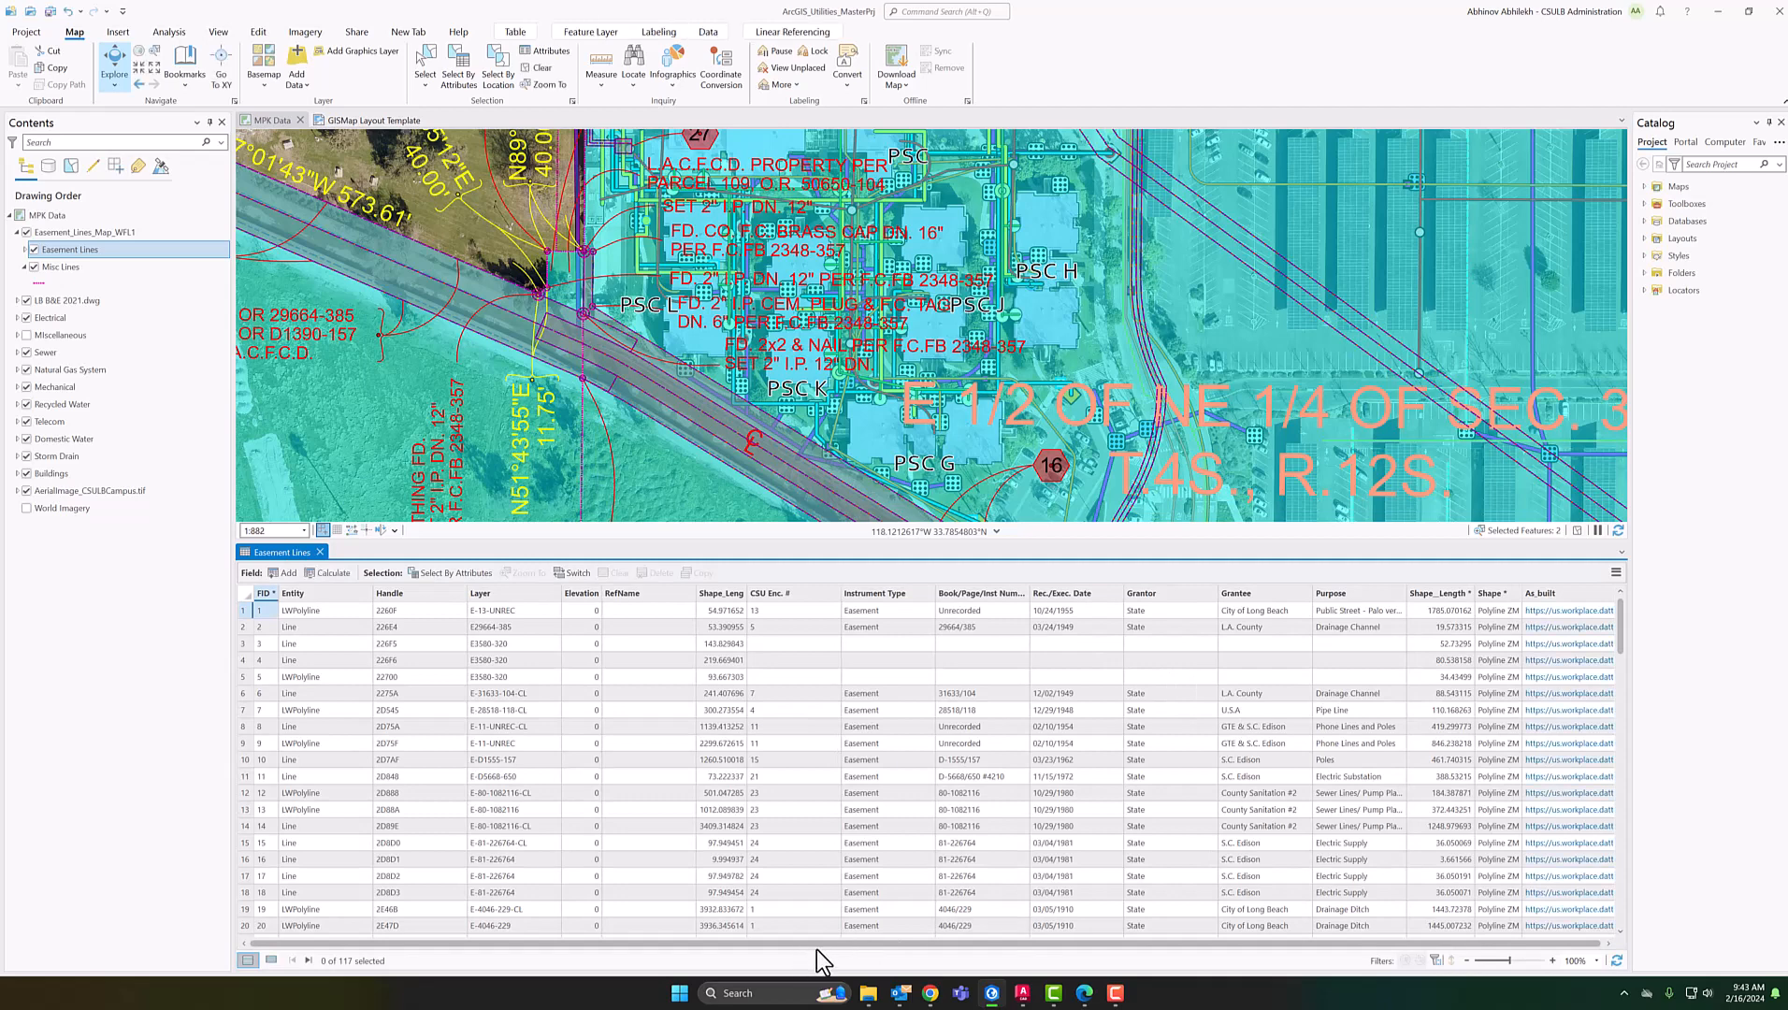
Select the FID 8 record in the Easement Lines attribute table and hide the LB B&E 2021.dwg group on the map
{"action": "left_click_drag", "start_coordinate": [862, 944], "coordinate": [958, 939]}
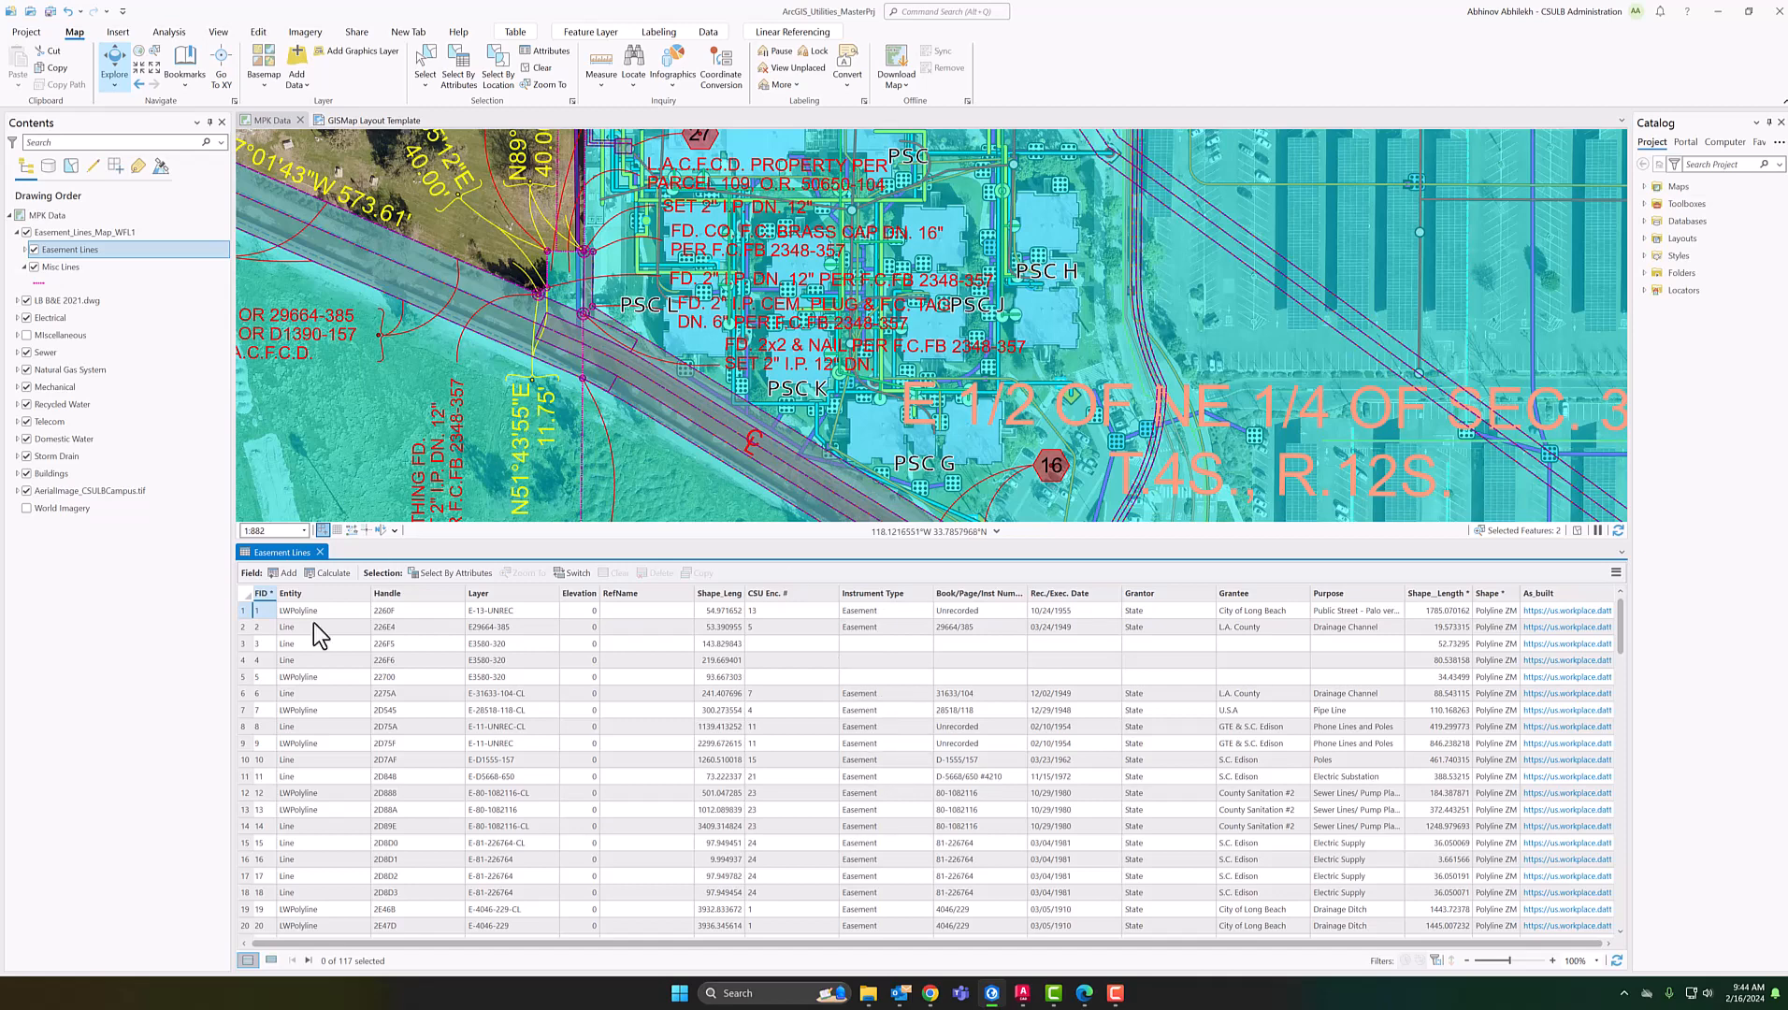
{"action": "left_click", "coordinate": [243, 659]}
{"action": "left_click", "coordinate": [244, 676]}
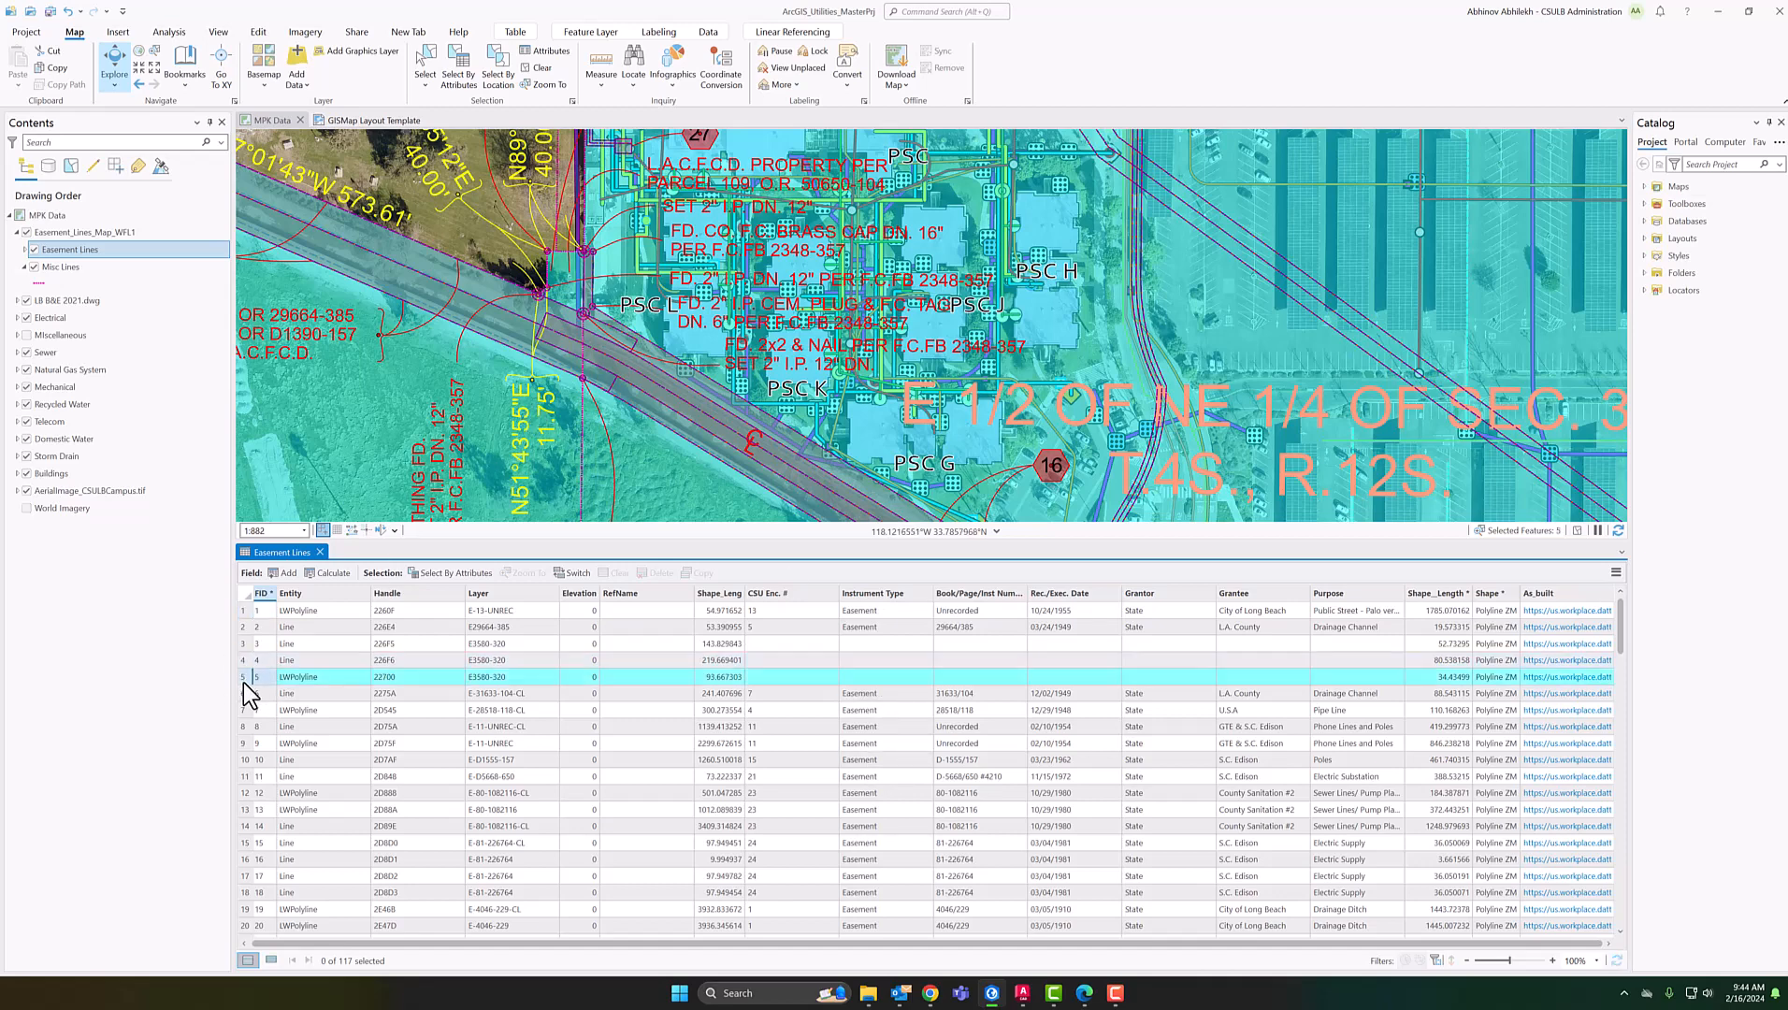
{"action": "left_click", "coordinate": [245, 726]}
{"action": "scroll", "coordinate": [619, 359], "scroll_direction": "down", "scroll_amount": 3}
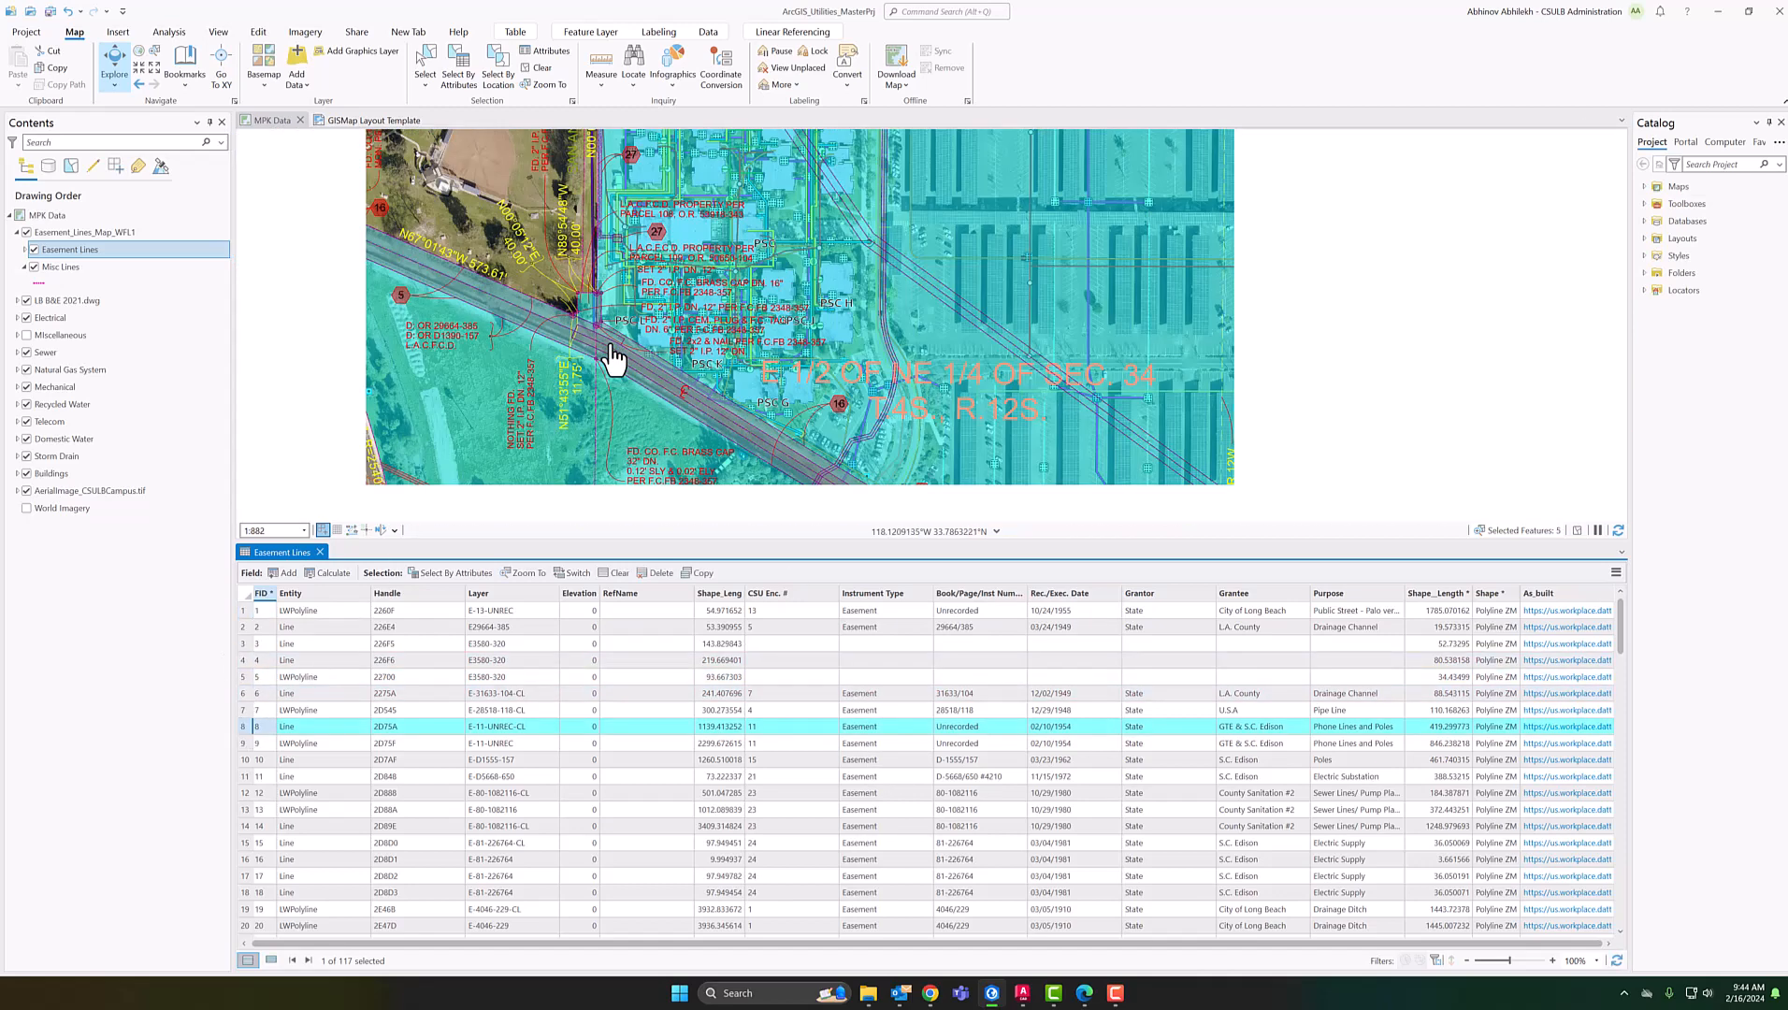
{"action": "scroll", "coordinate": [743, 403], "scroll_direction": "up", "scroll_amount": 2}
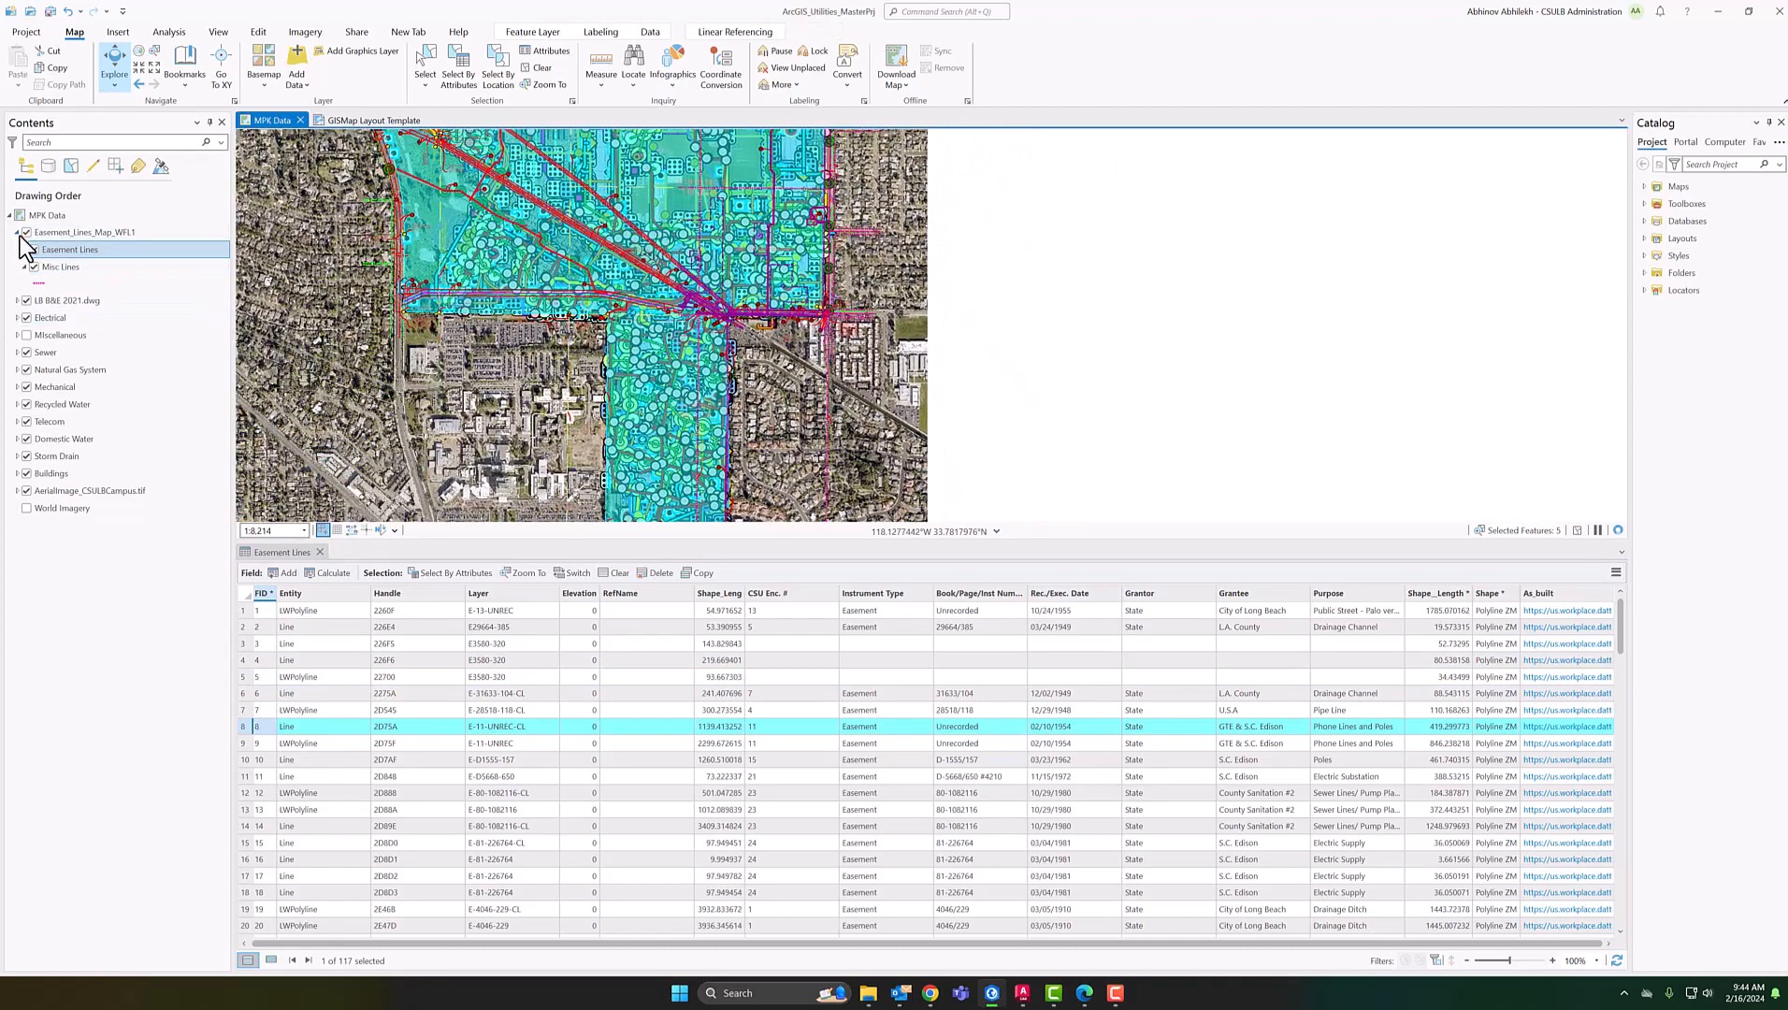
{"action": "left_click", "coordinate": [26, 300]}
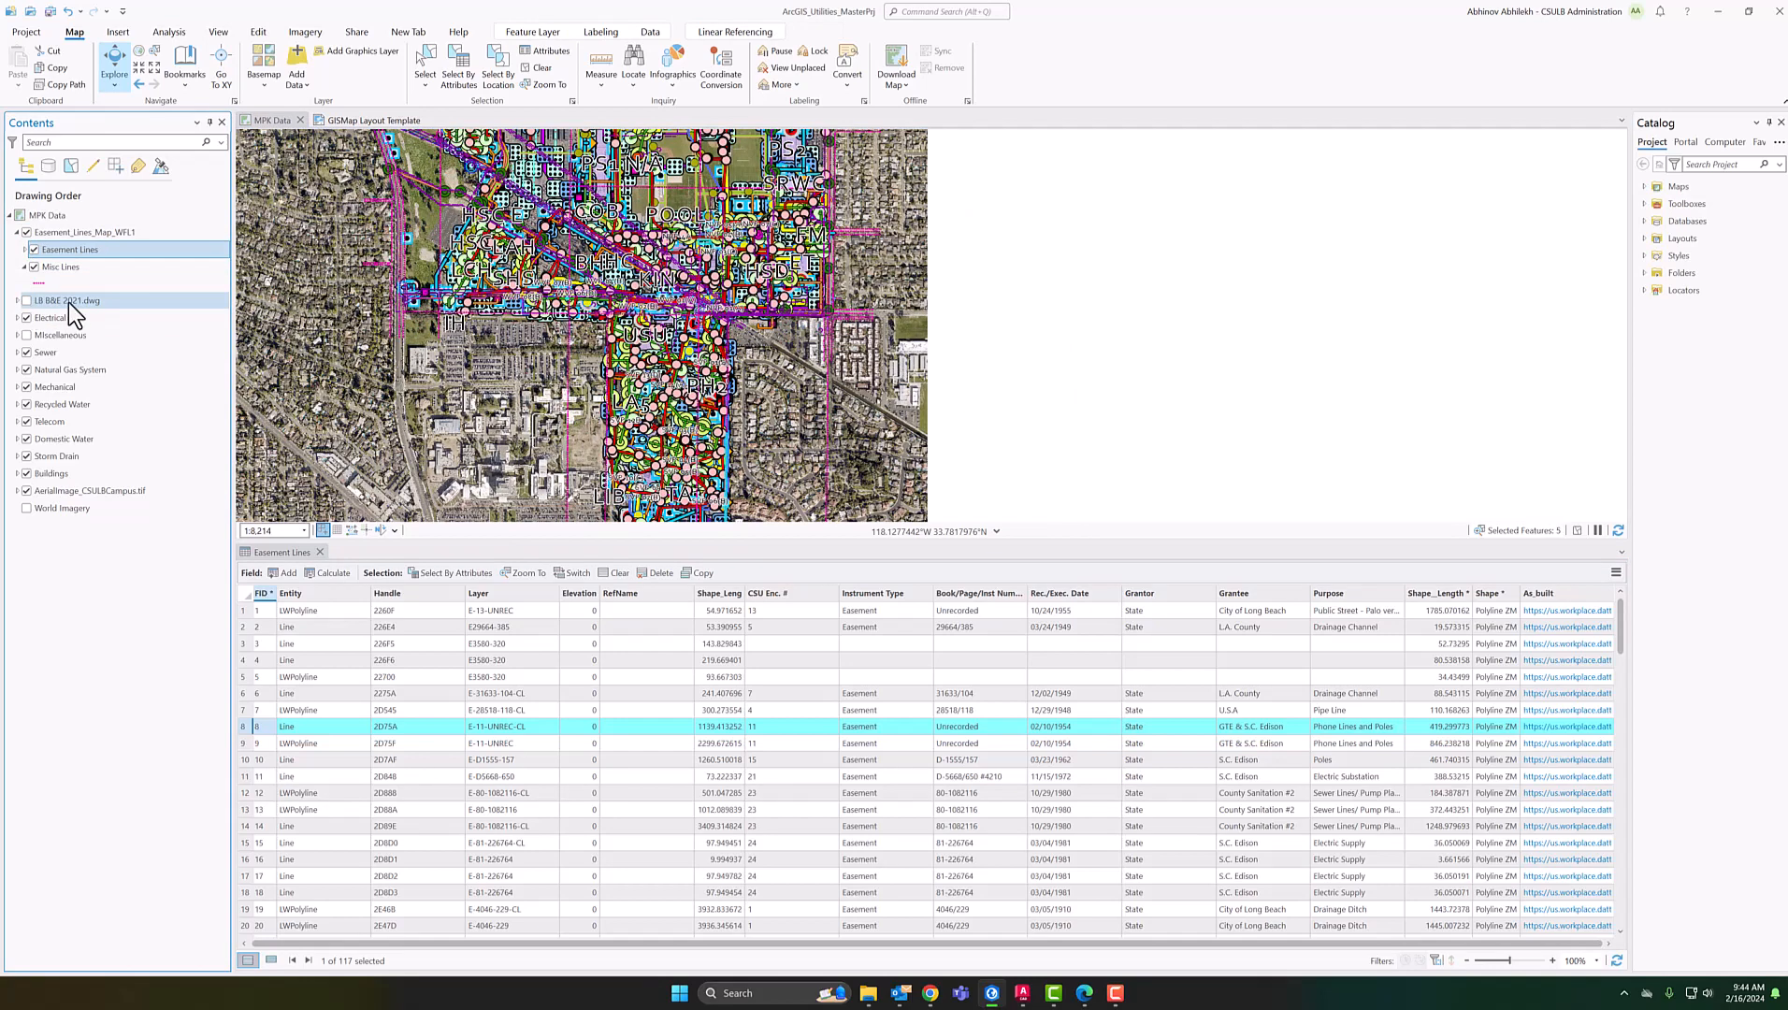
Show only the selected record in the attribute table, zoom to its easement line, and examine the surrounding southern campus area
{"action": "left_click", "coordinate": [270, 960]}
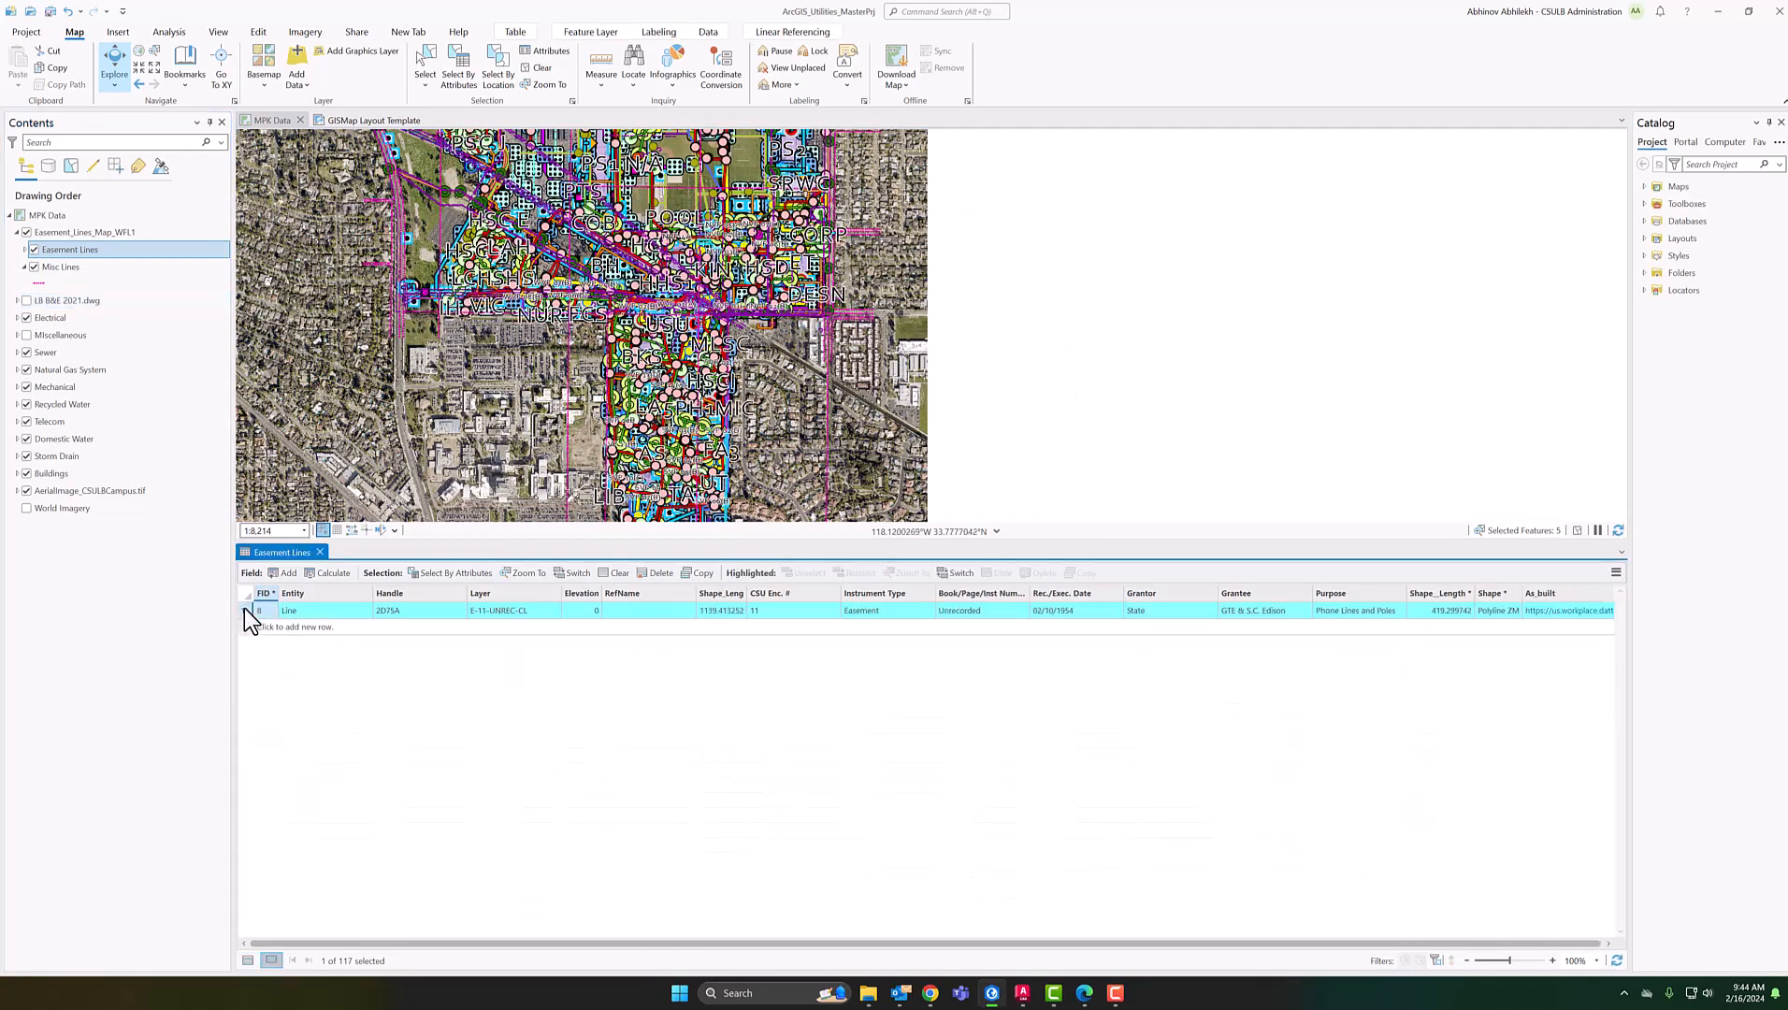
{"action": "right_click", "coordinate": [244, 608]}
{"action": "left_click", "coordinate": [288, 642]}
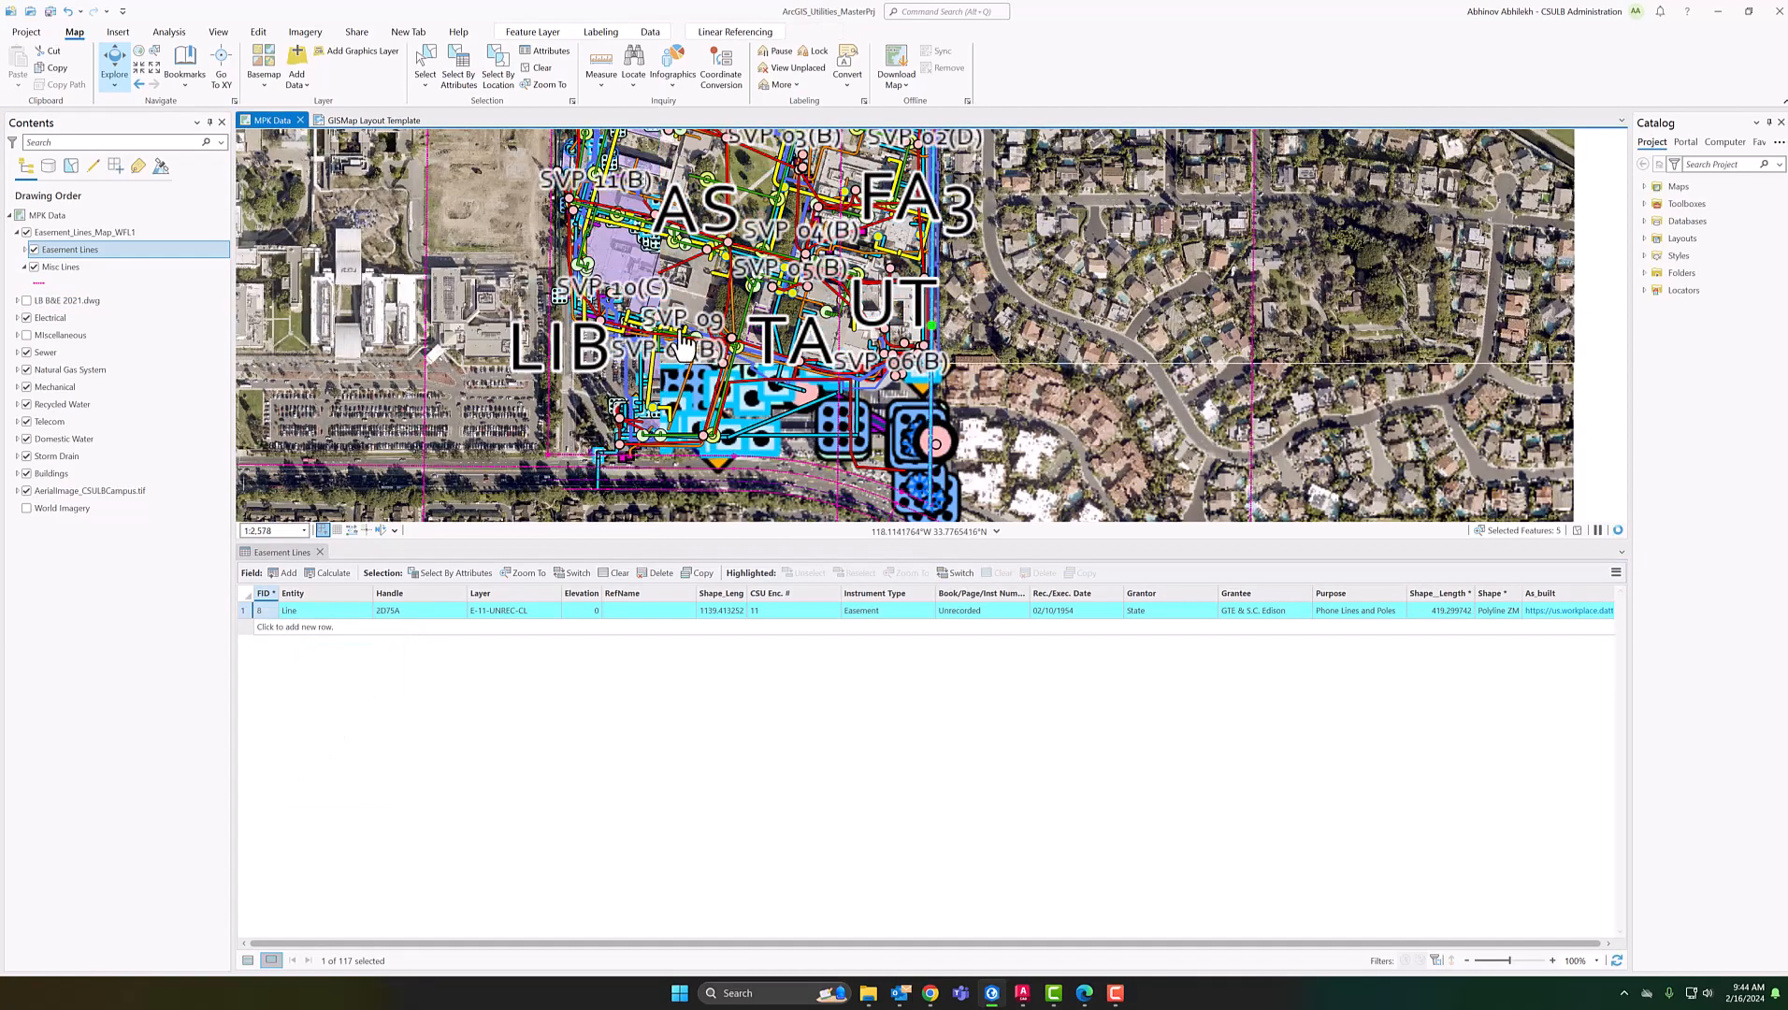
{"action": "scroll", "coordinate": [647, 308], "scroll_direction": "up", "scroll_amount": 2}
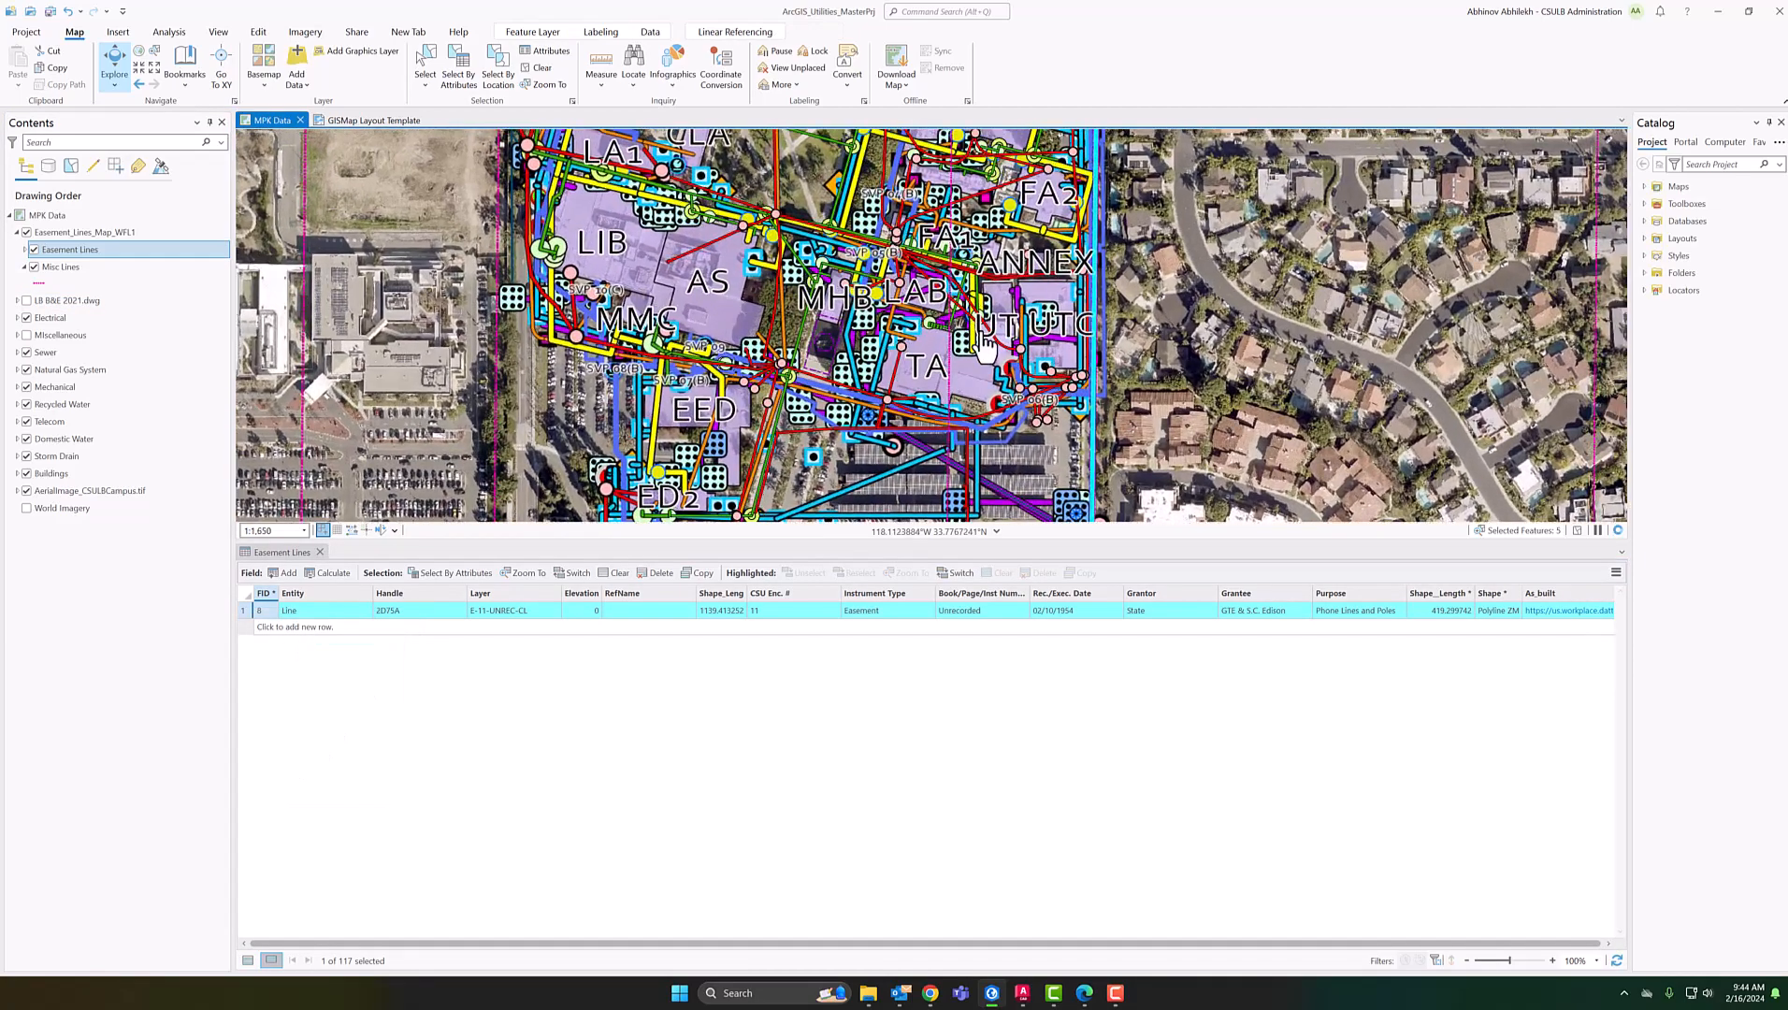
{"action": "left_click_drag", "start_coordinate": [1101, 472], "coordinate": [795, 483]}
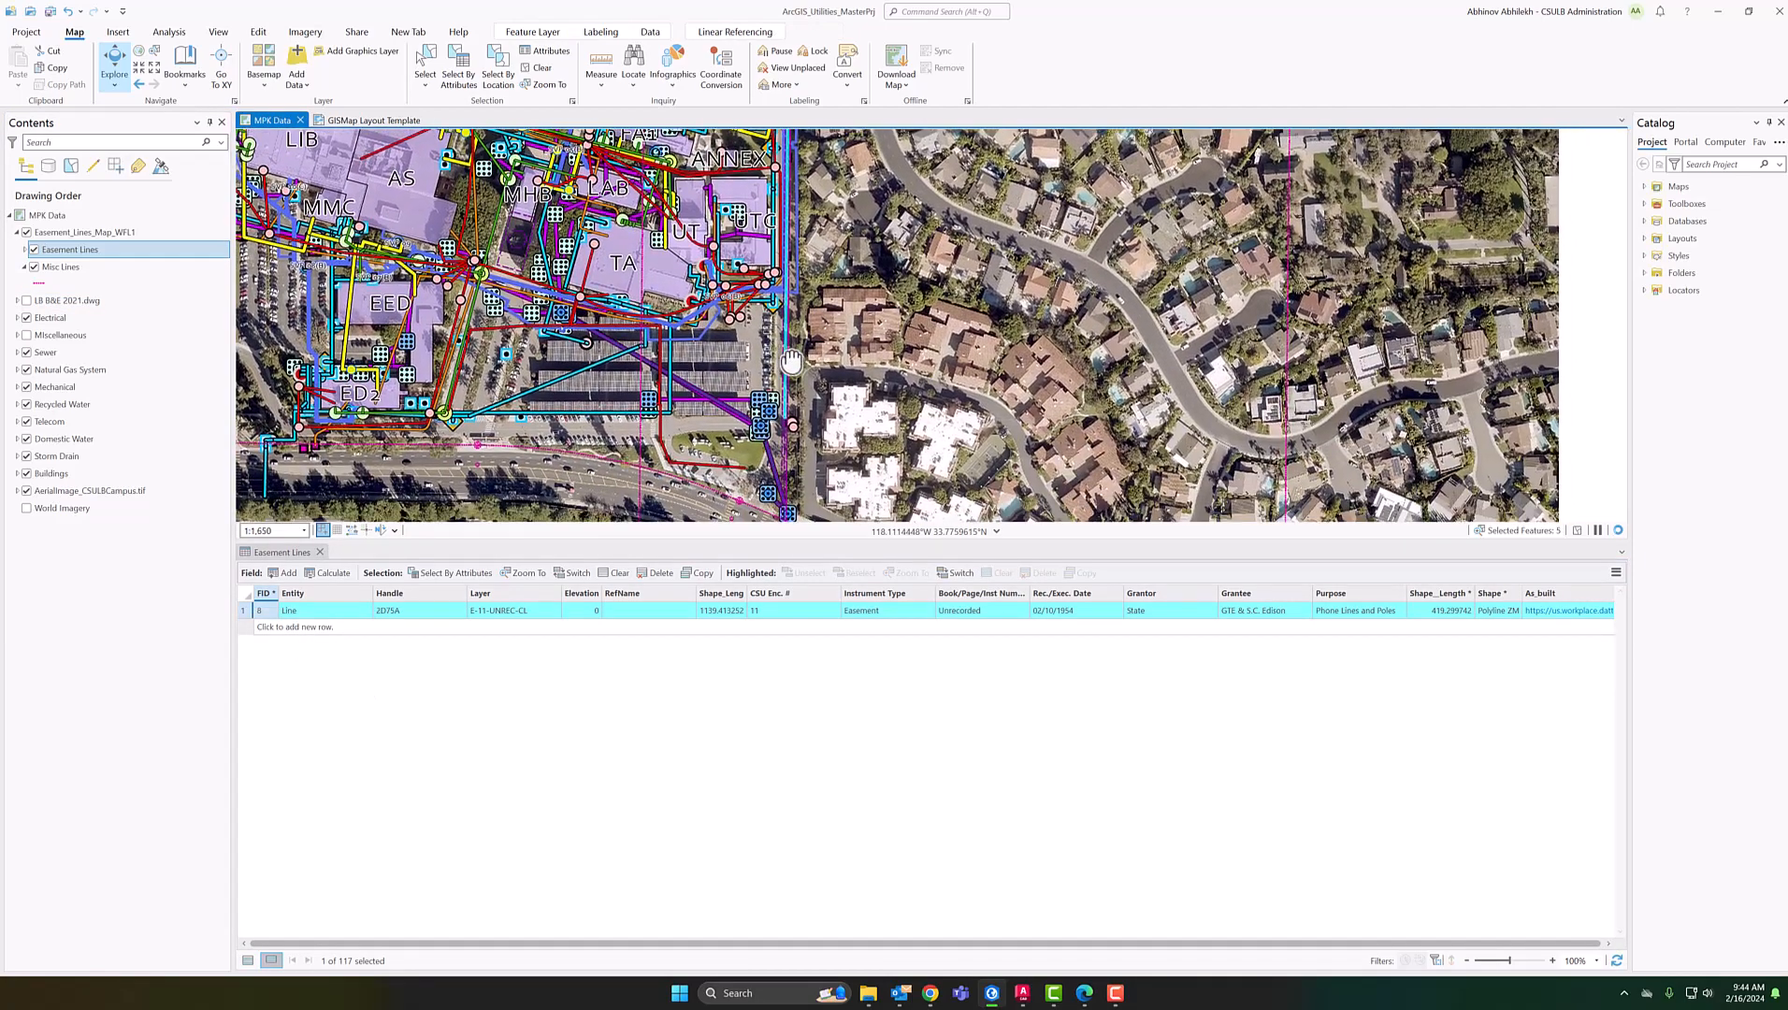
{"action": "scroll", "coordinate": [795, 484], "scroll_direction": "down", "scroll_amount": 4}
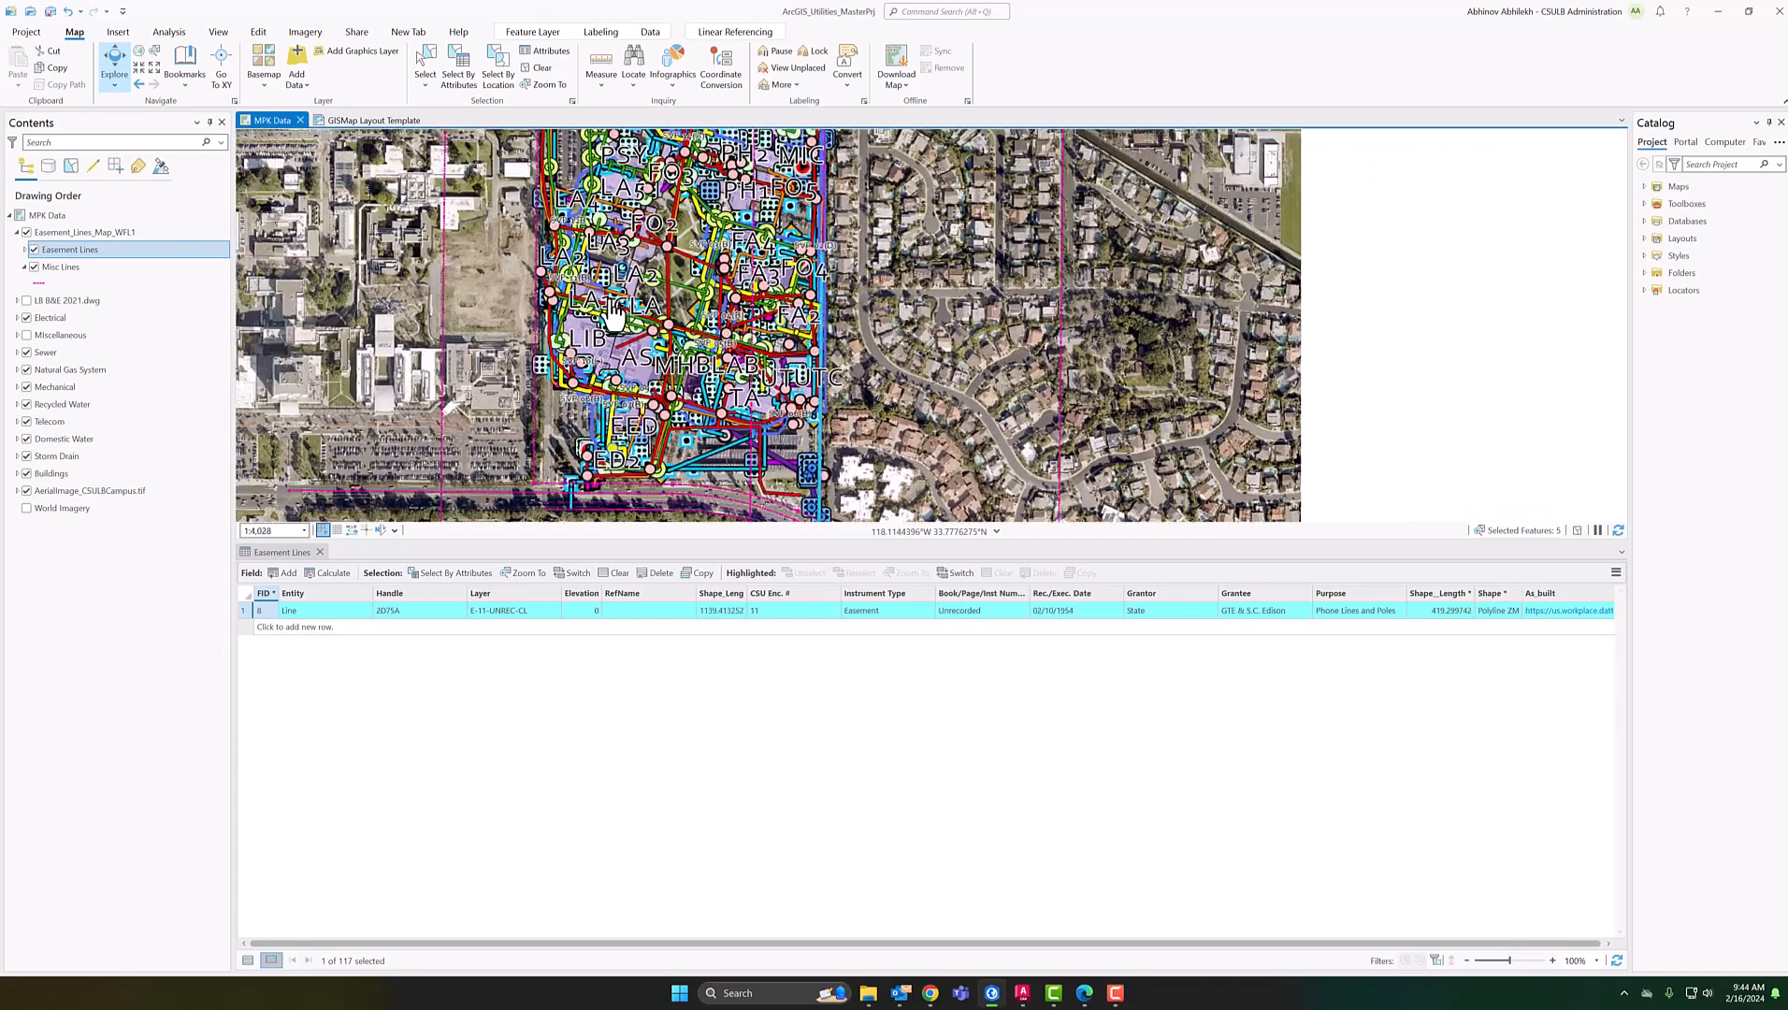
{"action": "scroll", "coordinate": [635, 332], "scroll_direction": "up", "scroll_amount": 4}
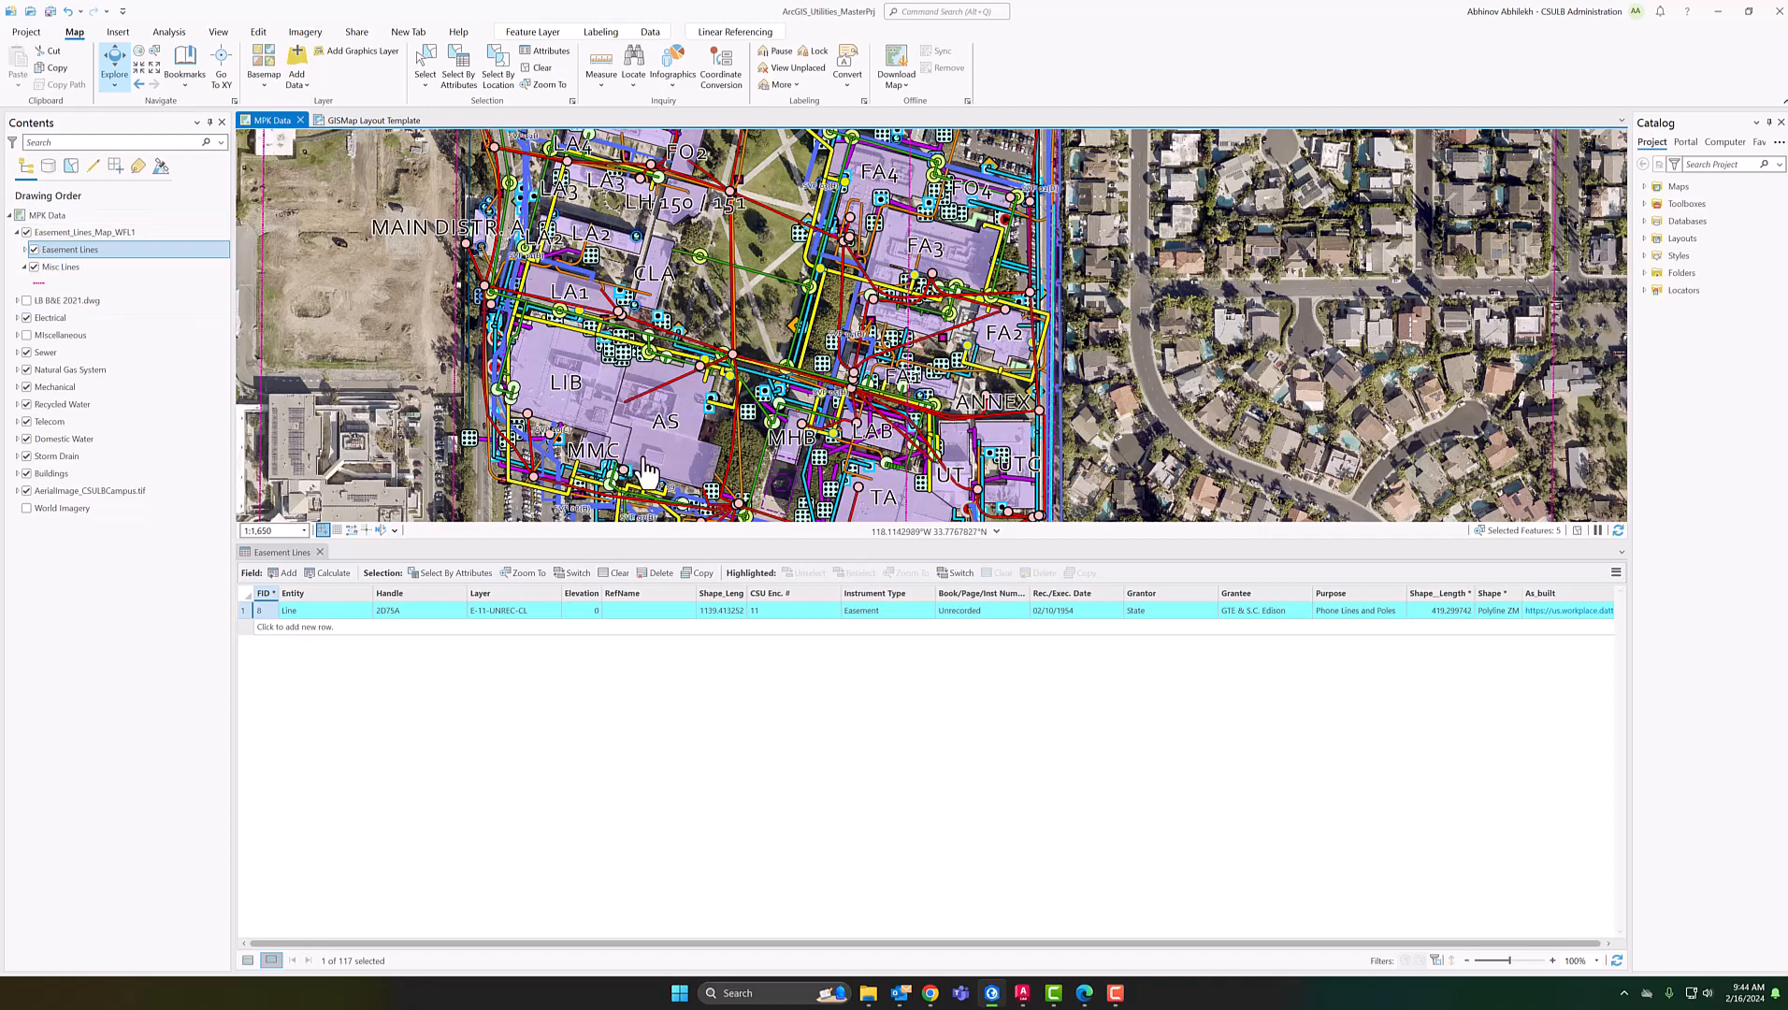
{"action": "left_click_drag", "start_coordinate": [648, 472], "coordinate": [674, 215]}
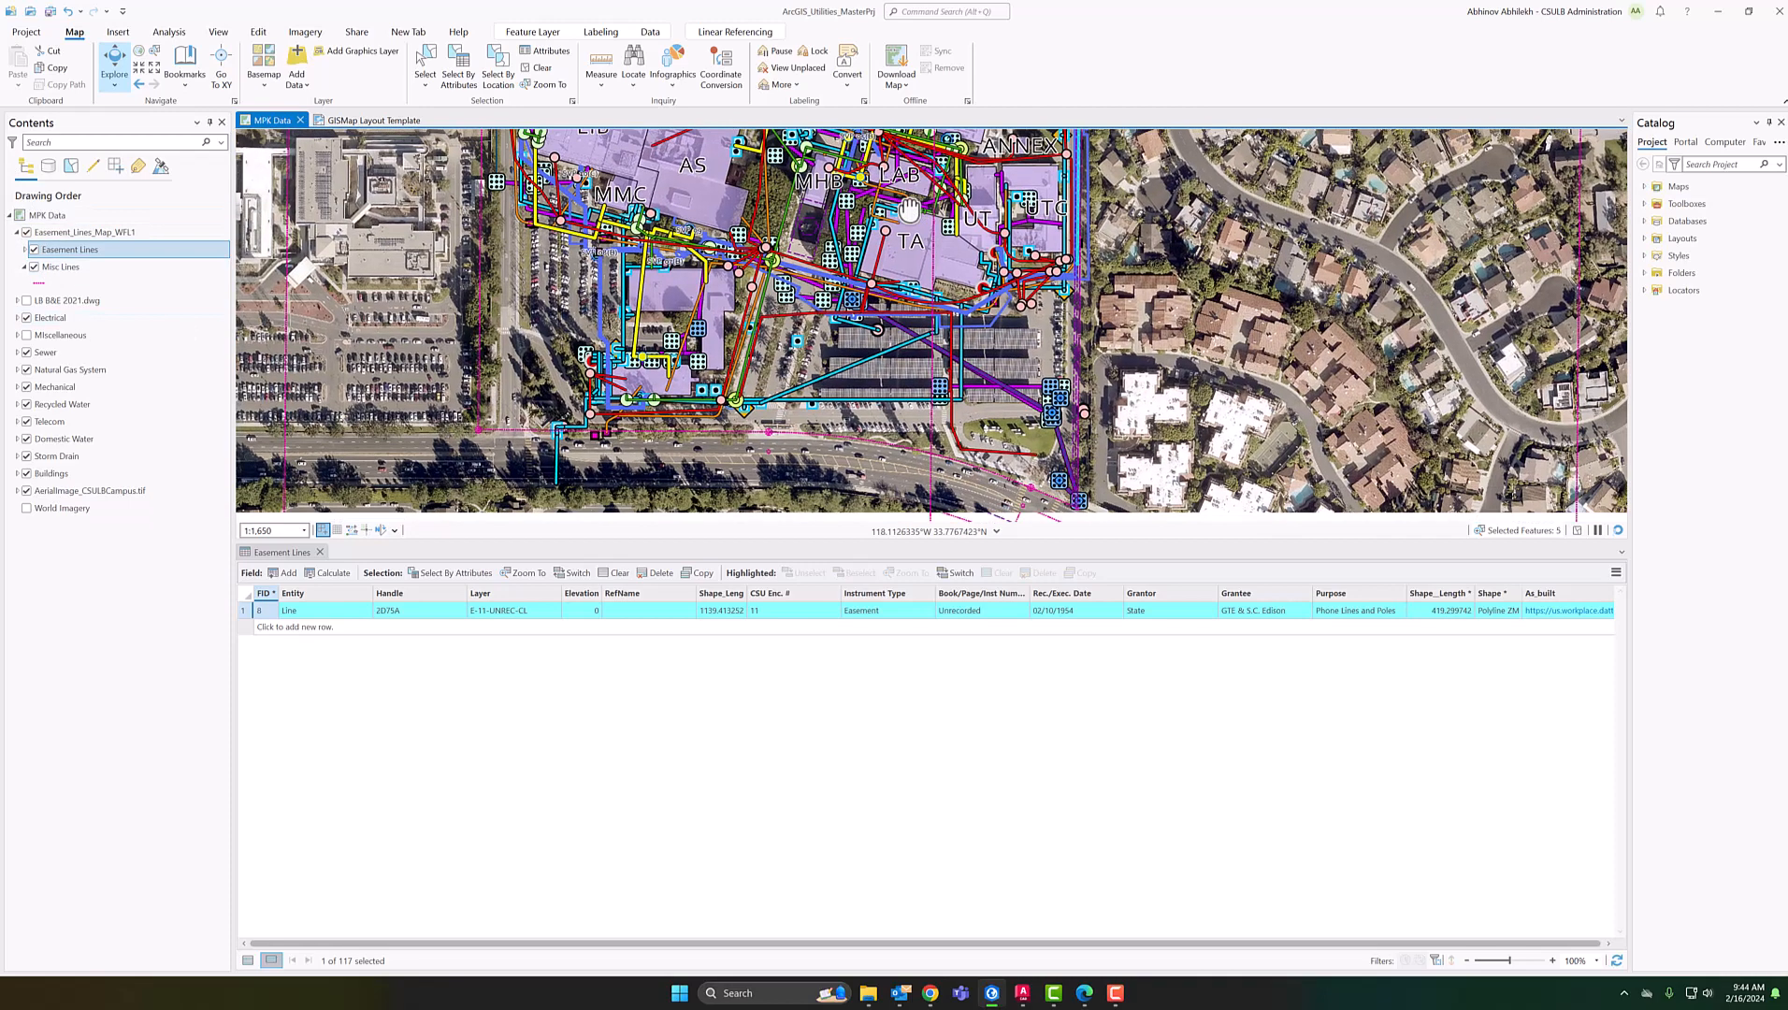
Highlight the FID 8 record within the selection and zoom the map to its easement line along the campus's east edge
{"action": "left_click", "coordinate": [249, 612]}
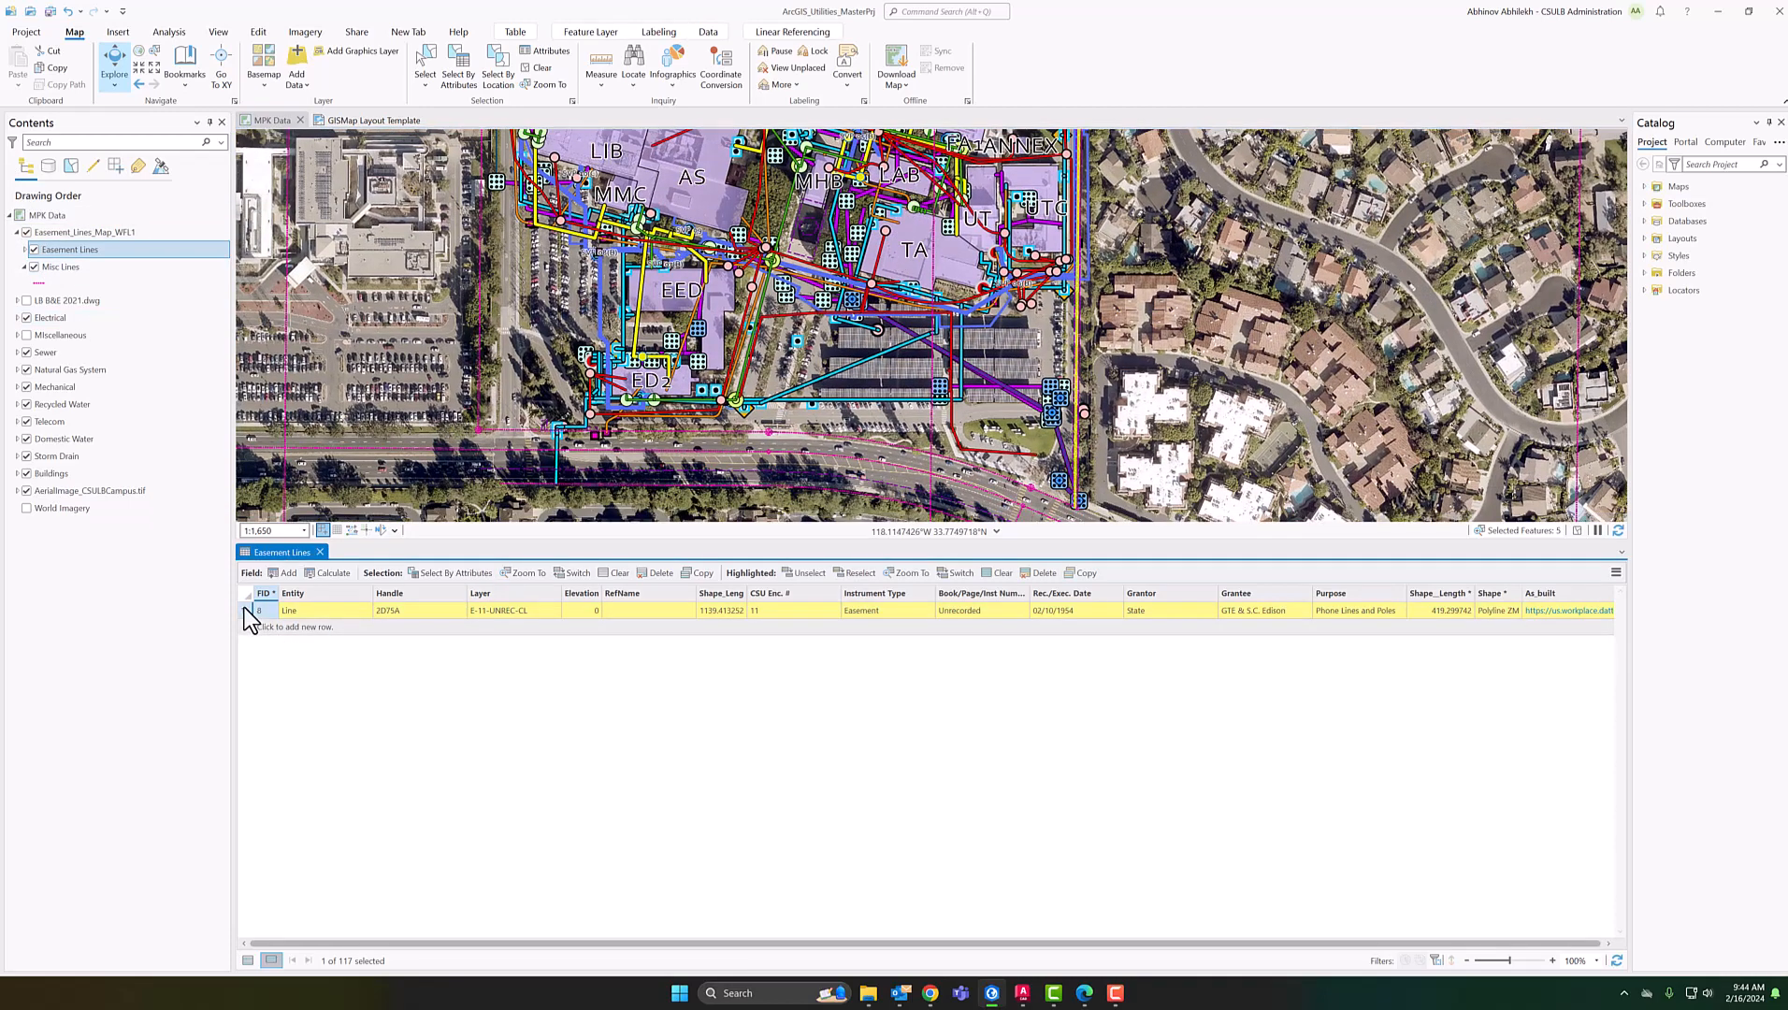
{"action": "right_click", "coordinate": [252, 611]}
{"action": "left_click", "coordinate": [278, 616]}
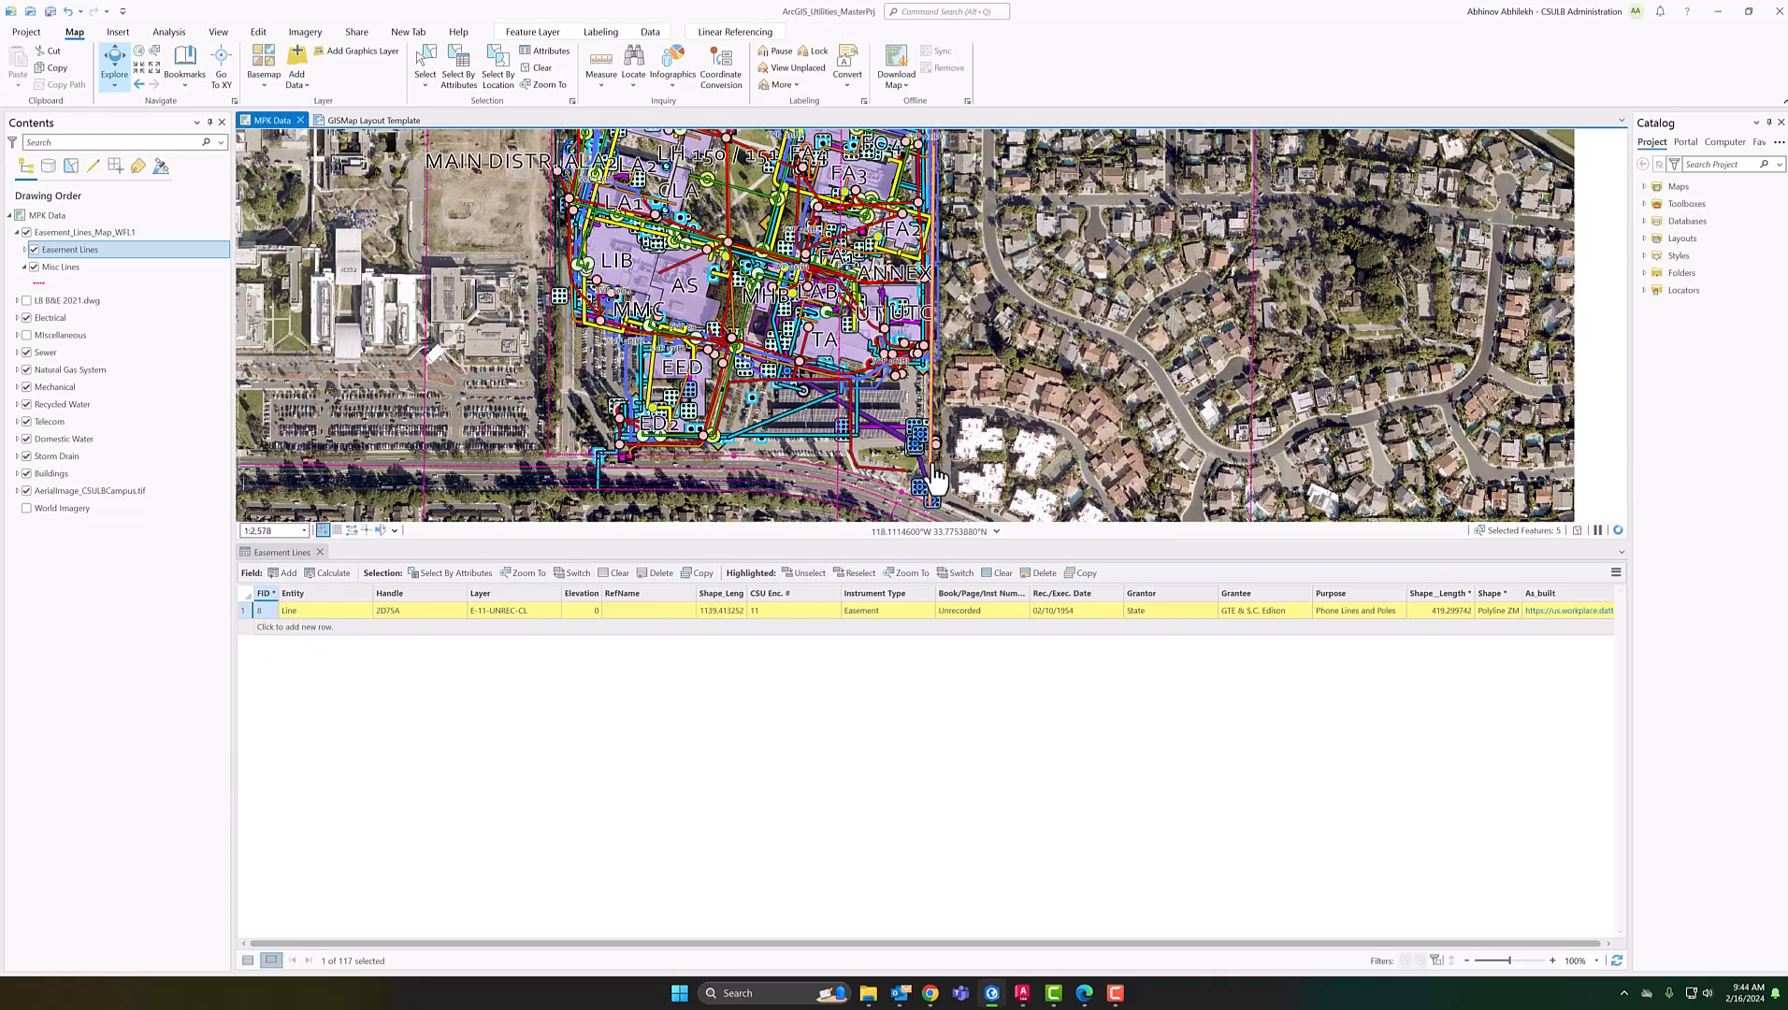
{"action": "left_click_drag", "start_coordinate": [965, 337], "coordinate": [912, 422]}
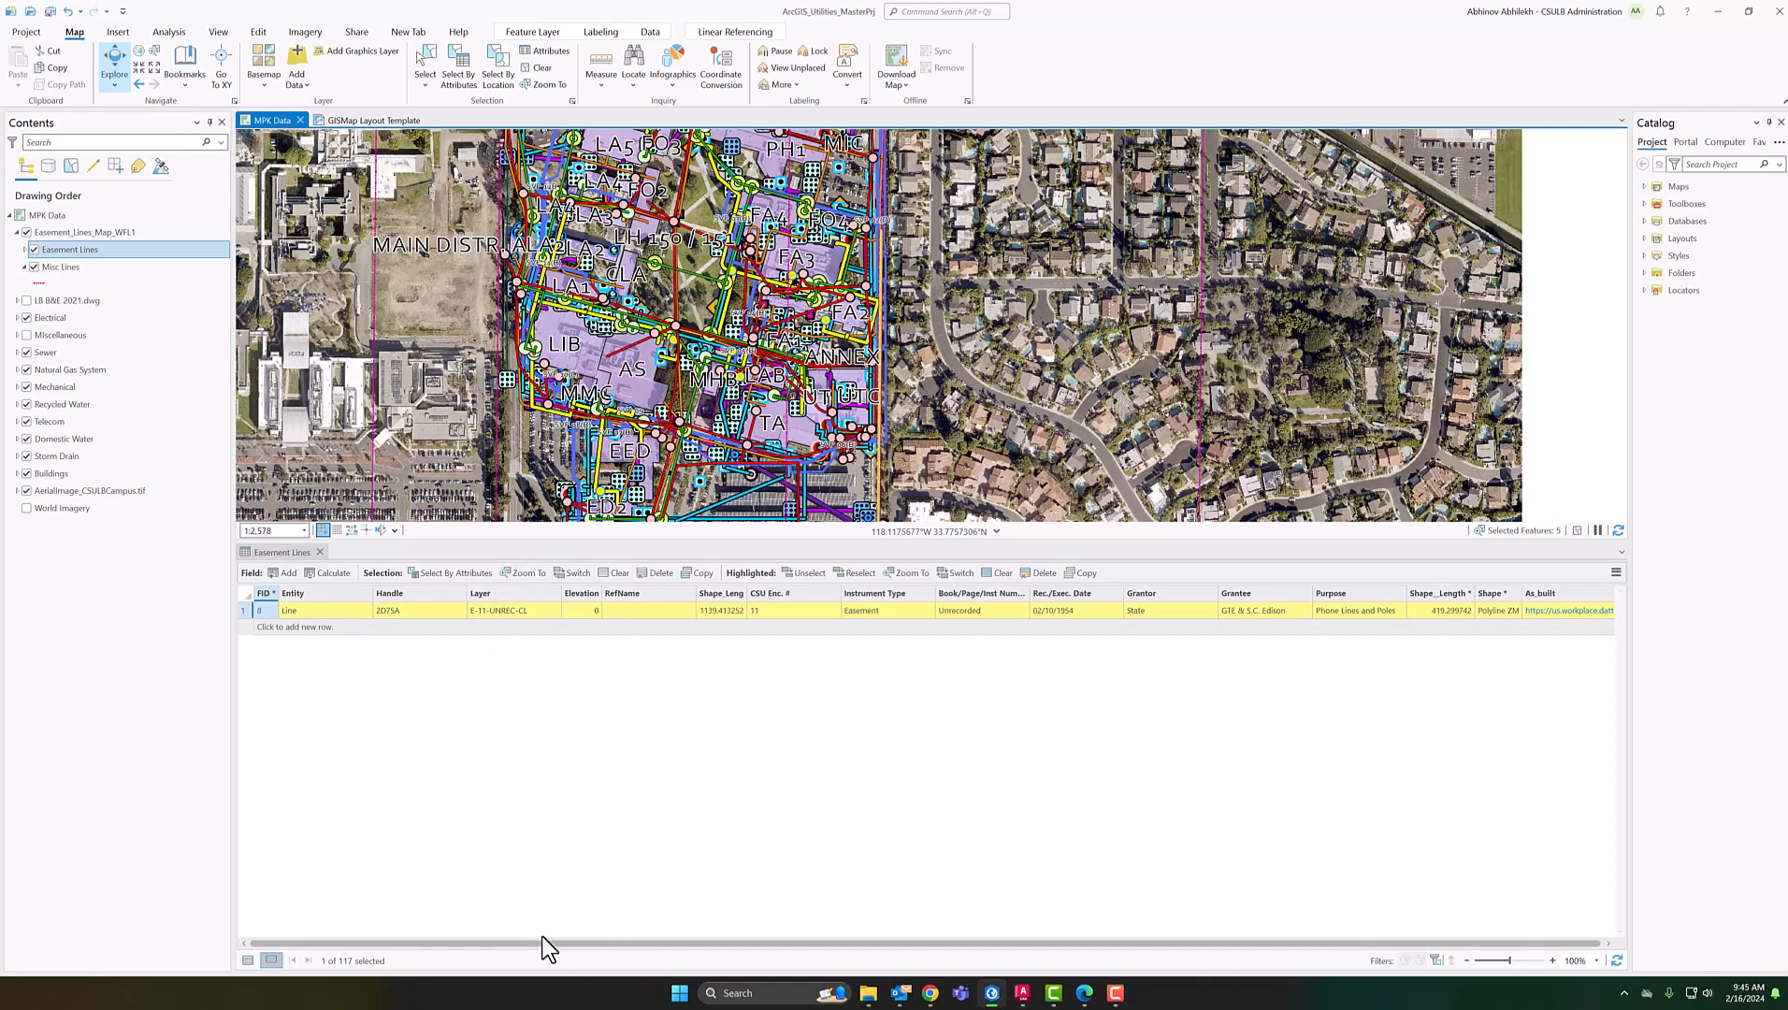
Close the Easement Lines attribute table and examine the lines around the parking lot between the COB and BH buildings
{"action": "left_click", "coordinate": [321, 553]}
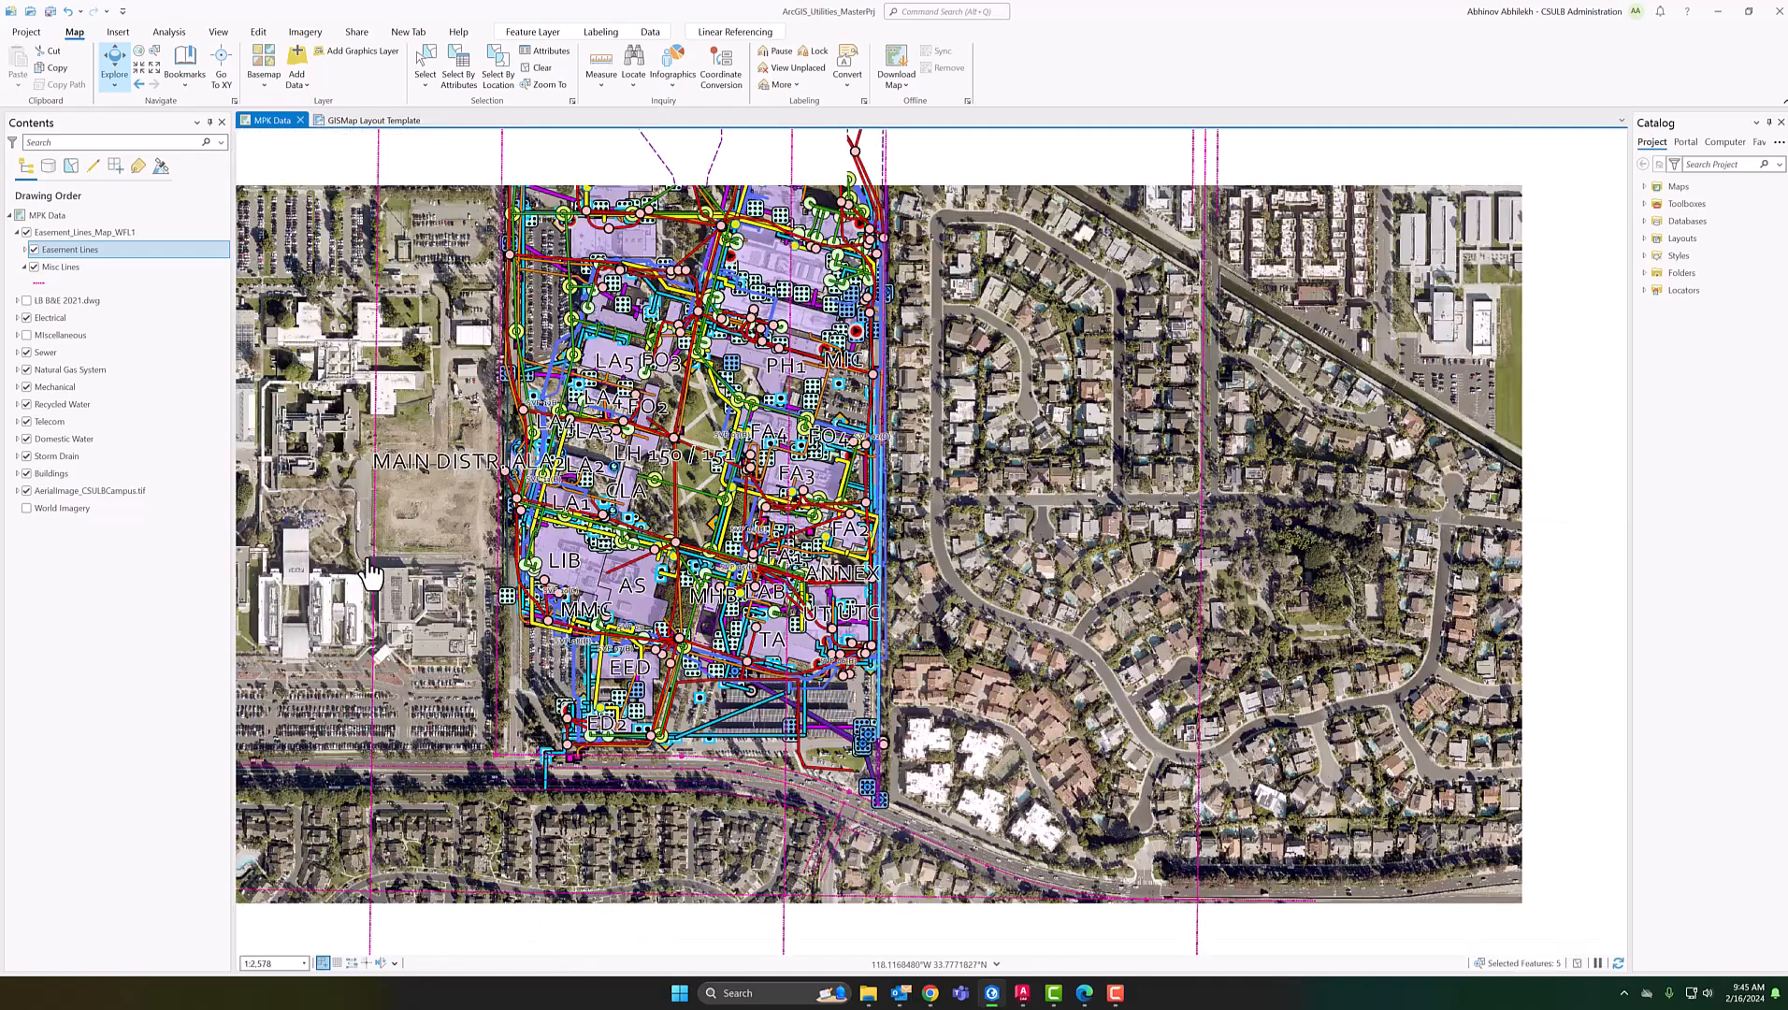
{"action": "left_click_drag", "start_coordinate": [602, 554], "coordinate": [571, 662]}
{"action": "left_click_drag", "start_coordinate": [307, 440], "coordinate": [394, 645]}
{"action": "left_click_drag", "start_coordinate": [426, 151], "coordinate": [549, 341]}
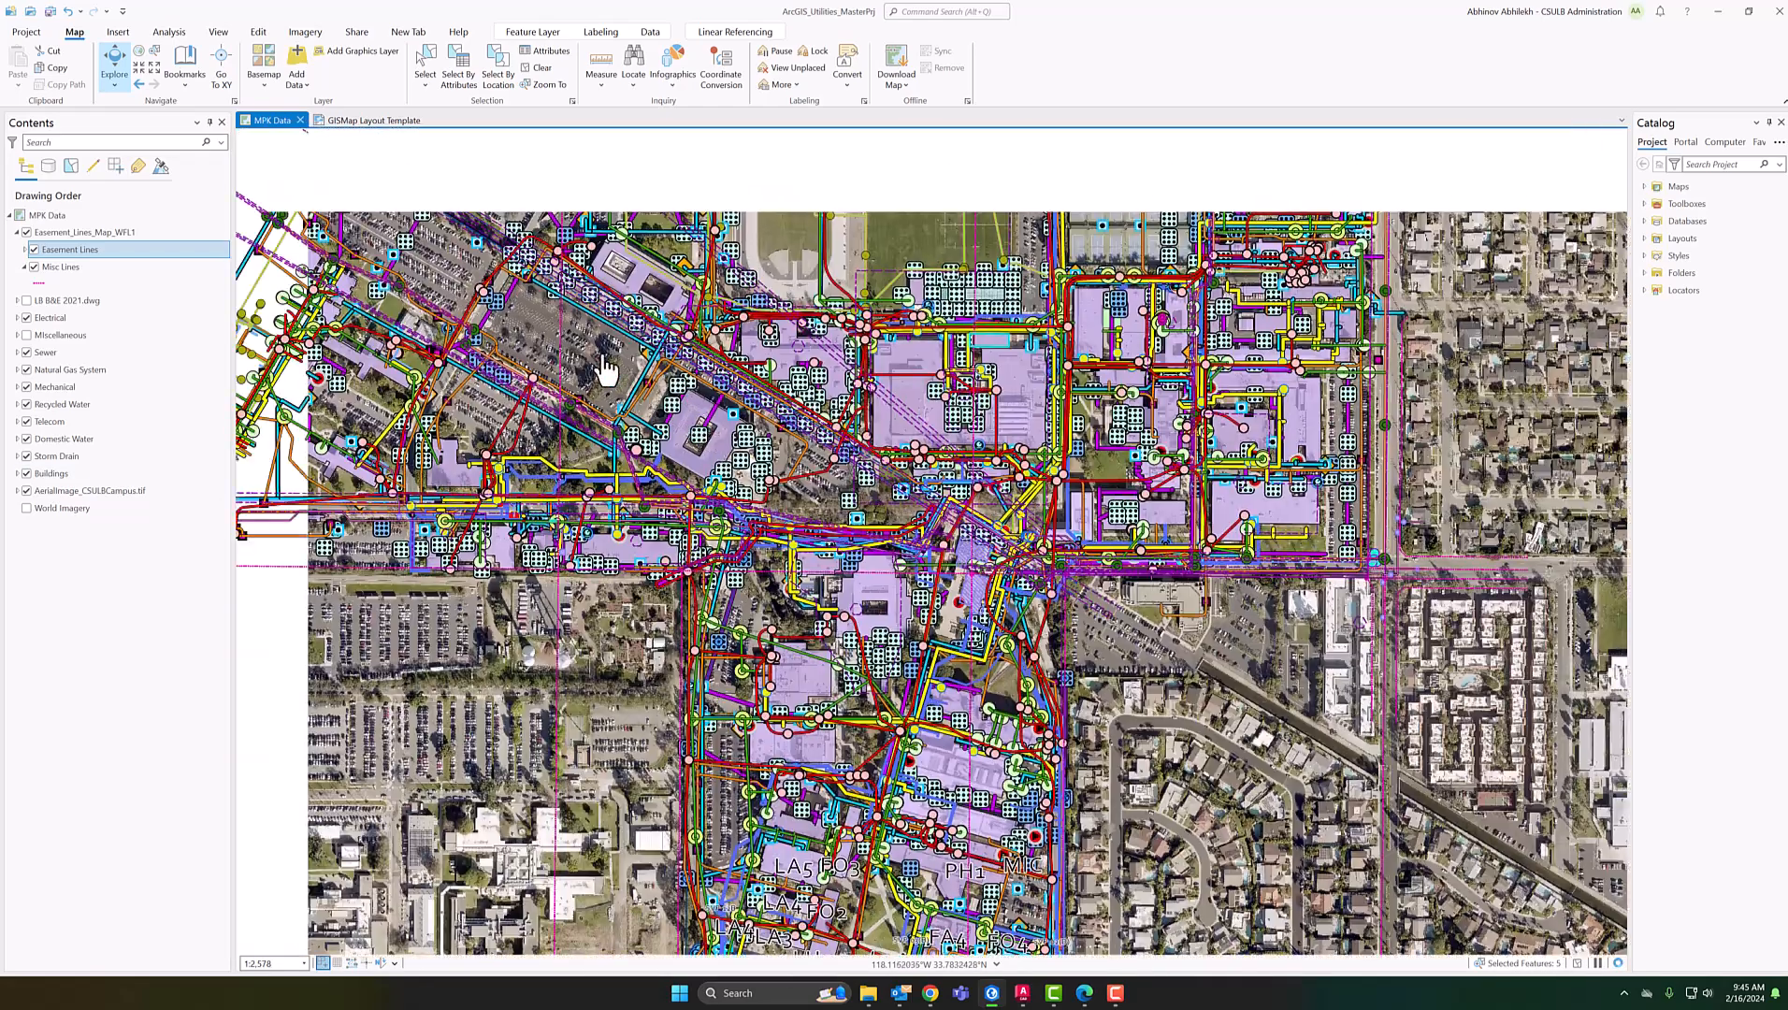
{"action": "scroll", "coordinate": [552, 341], "scroll_direction": "up", "scroll_amount": 5}
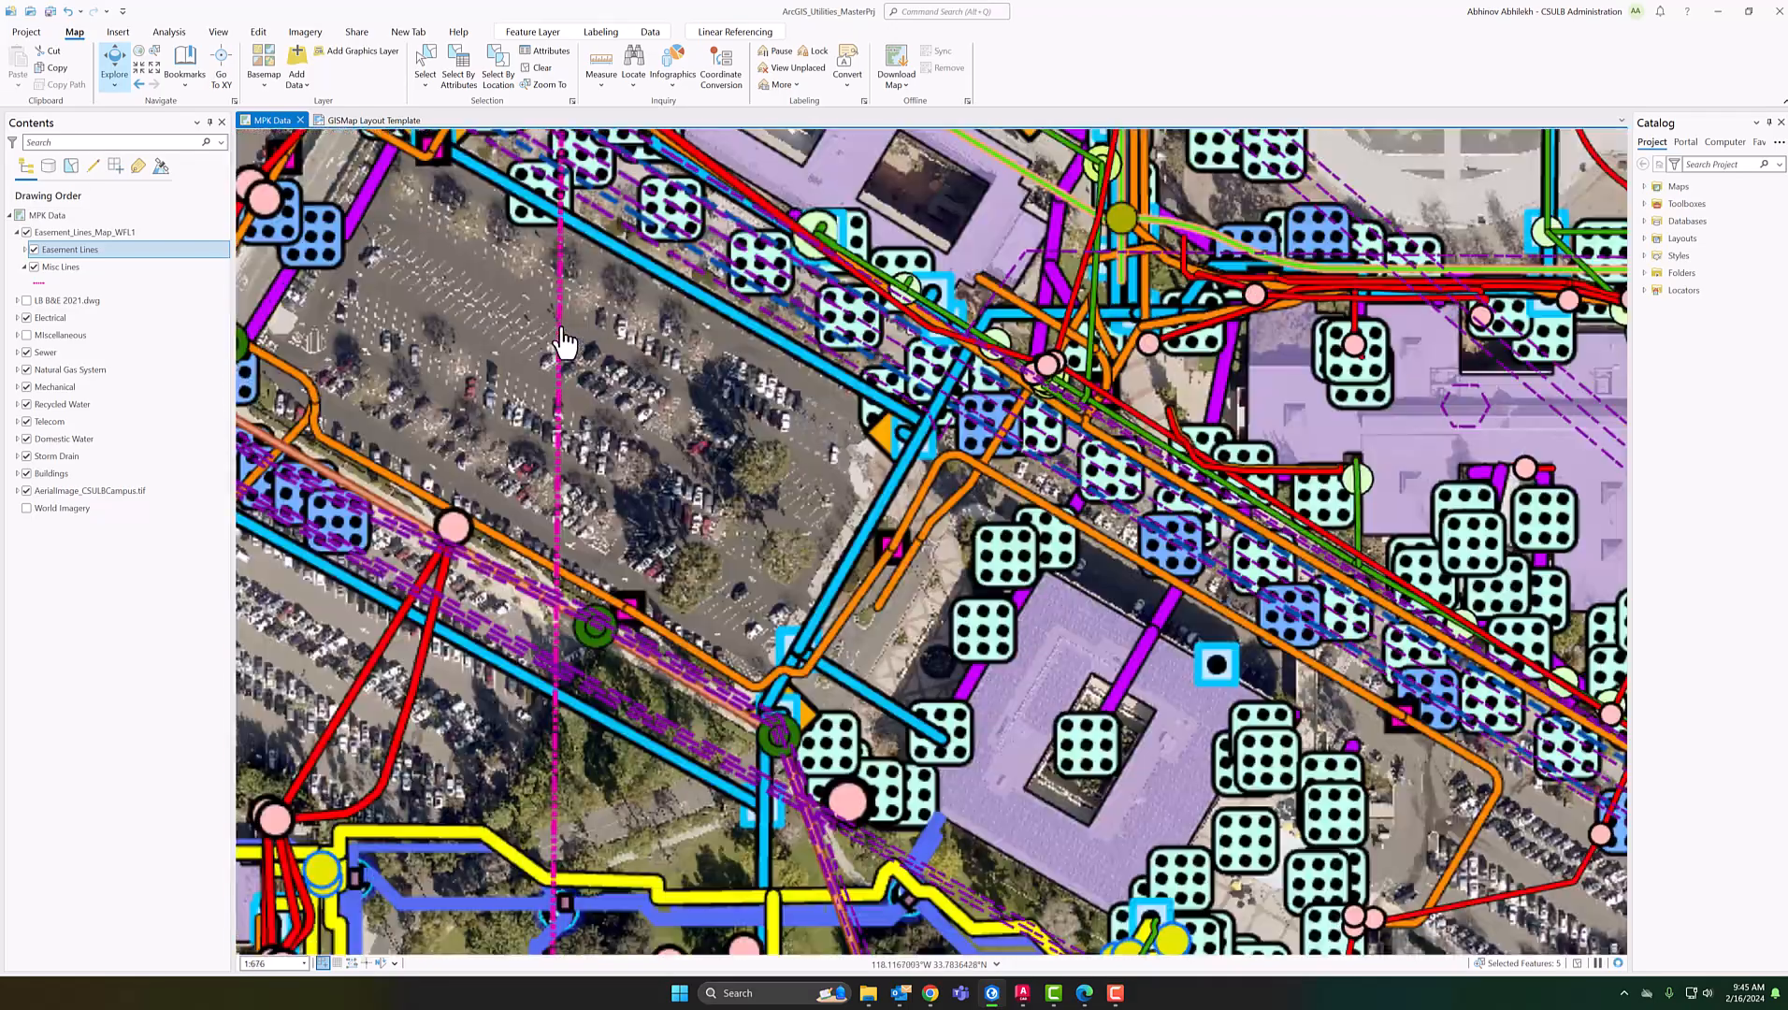
{"action": "left_click_drag", "start_coordinate": [624, 397], "coordinate": [690, 413]}
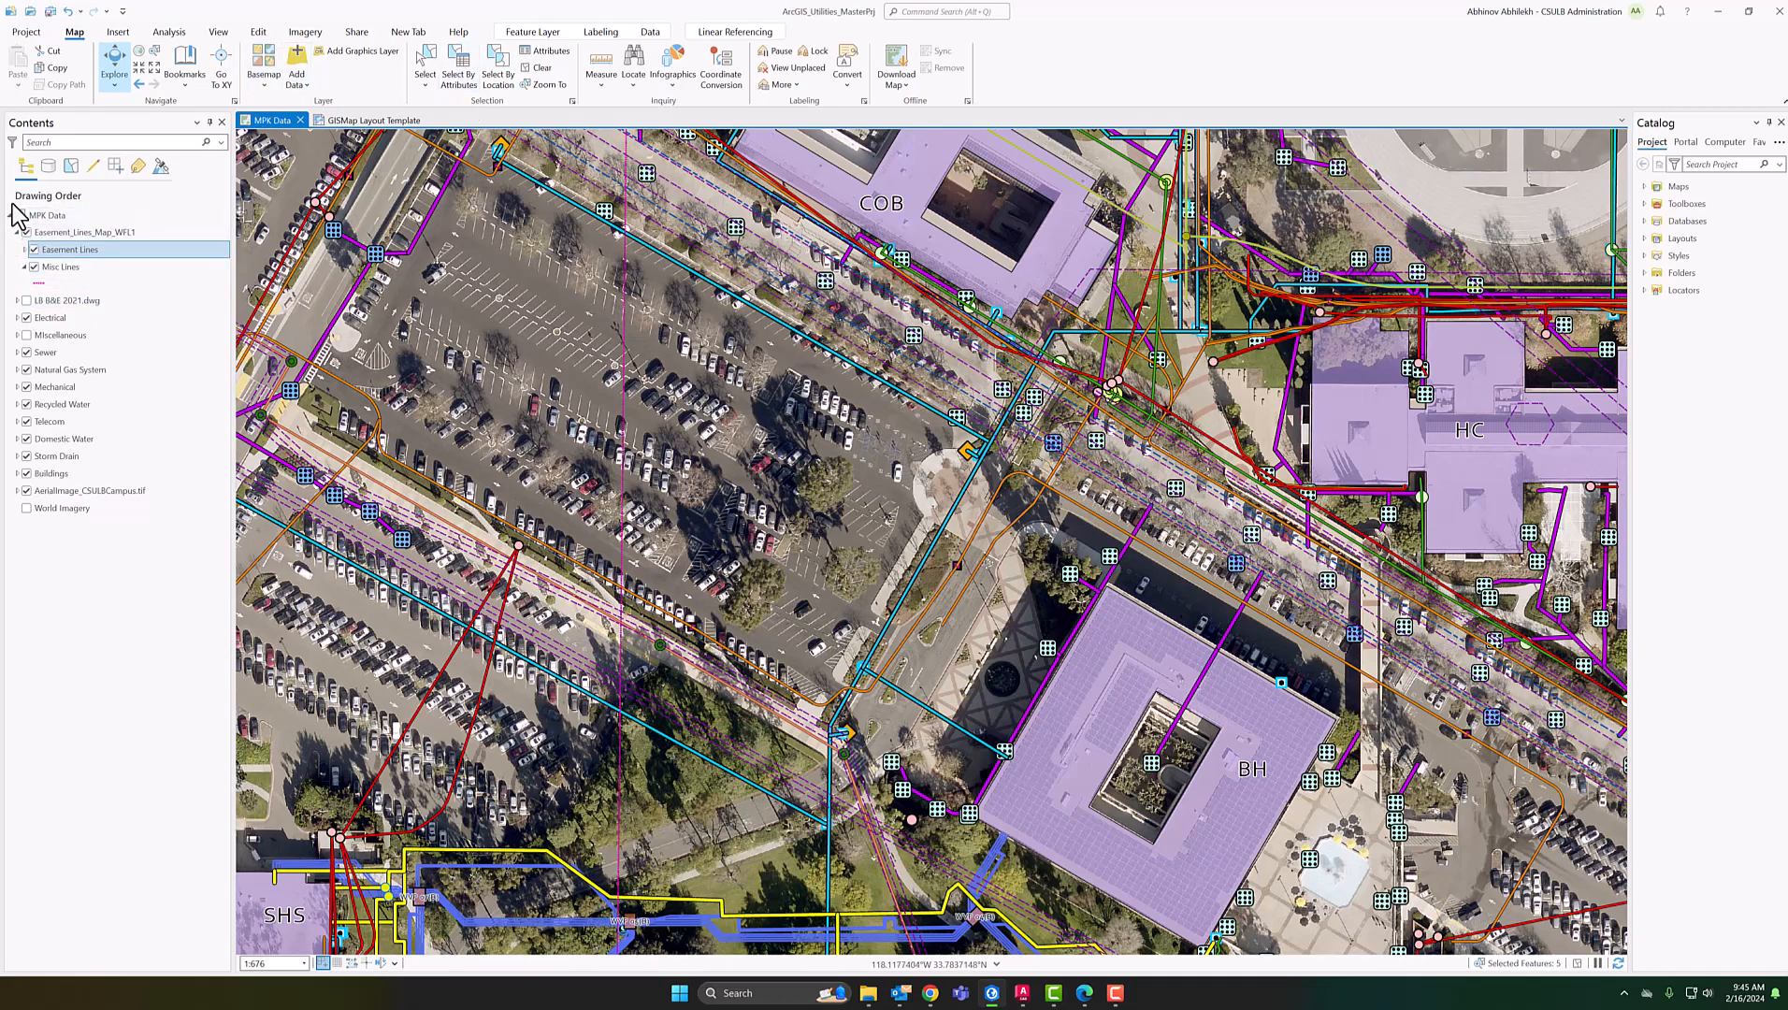
Turn on the LB B&E 2021.dwg group without its Polygon layer, and hide and collapse the Easement_Lines_Map_WFL1 group
{"action": "left_click", "coordinate": [75, 232]}
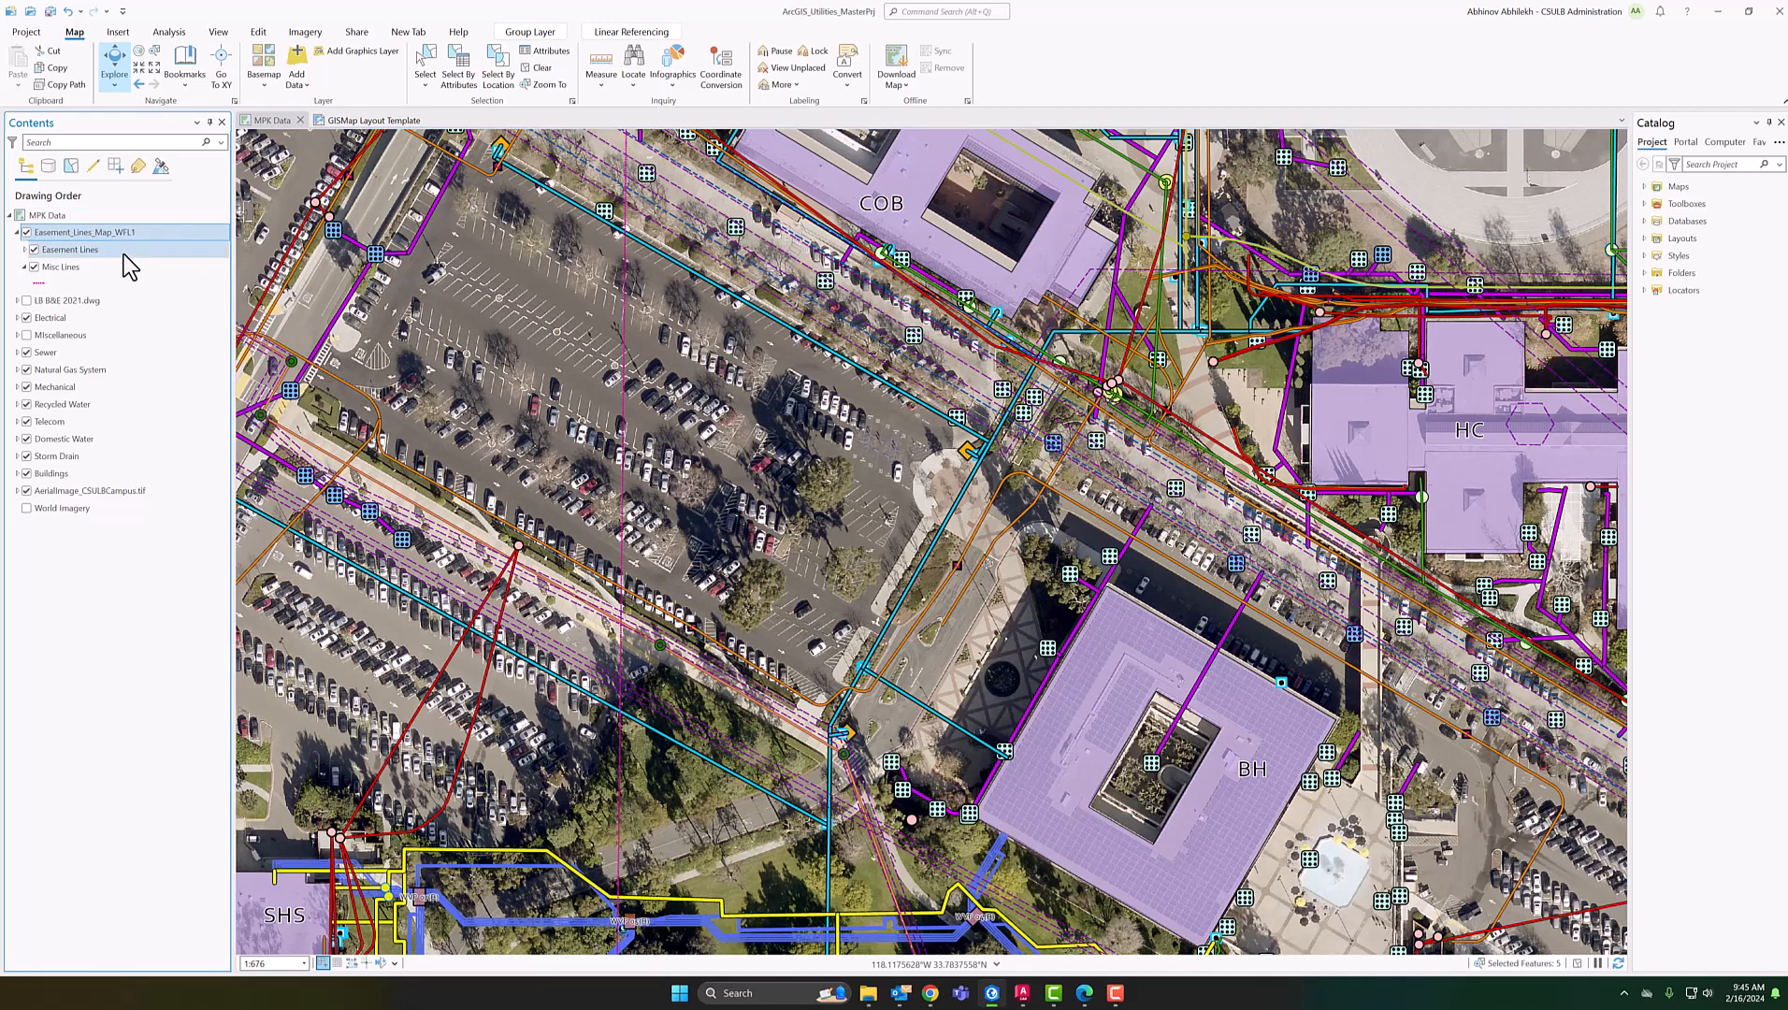
{"action": "left_click", "coordinate": [27, 300]}
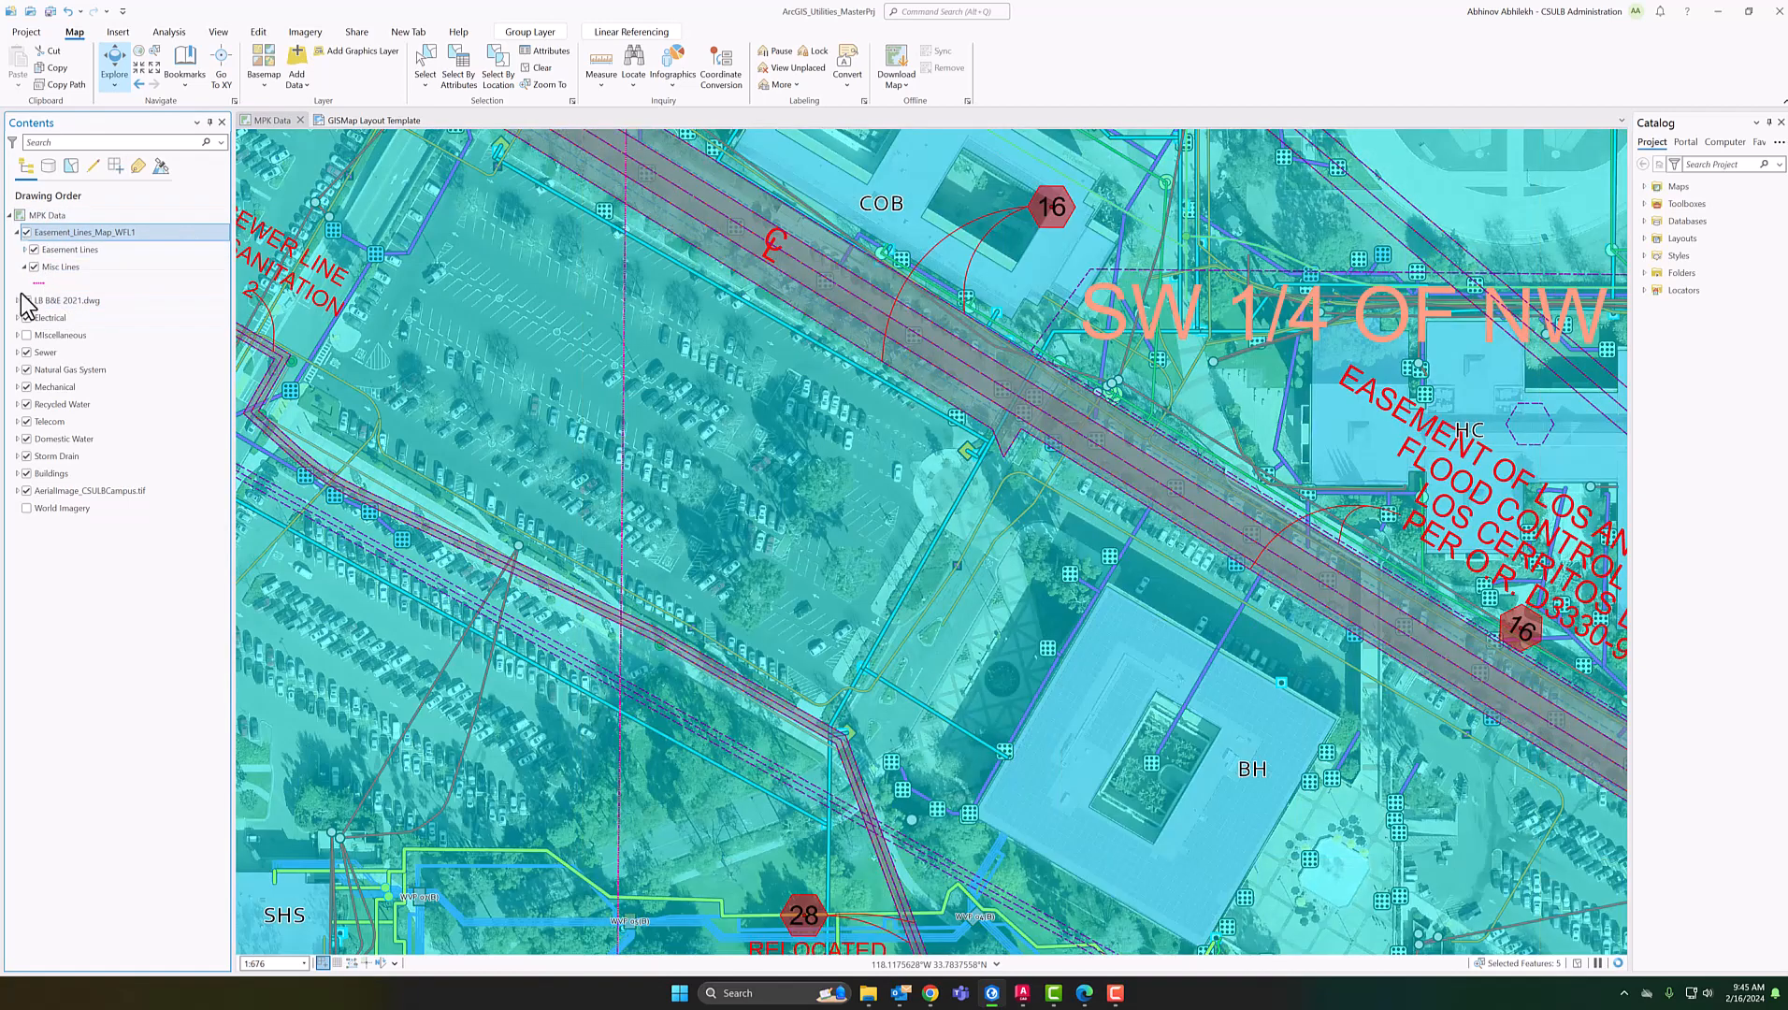
{"action": "left_click", "coordinate": [17, 300]}
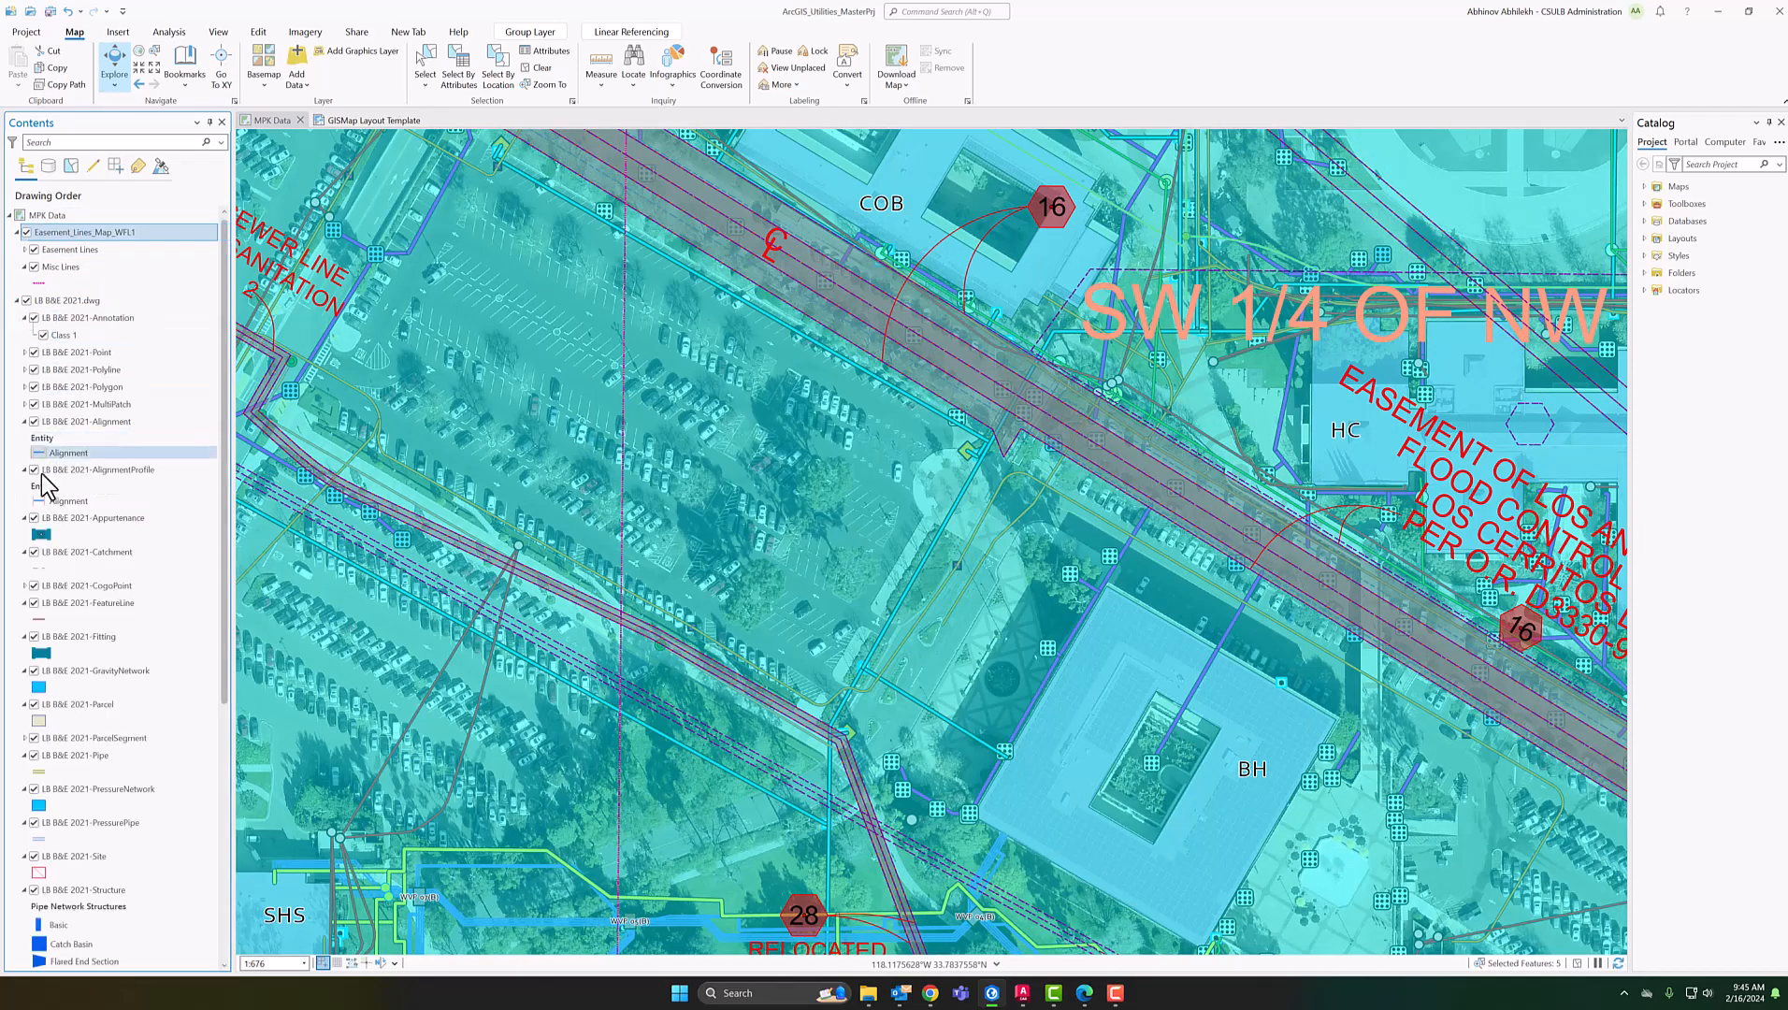
{"action": "left_click", "coordinate": [34, 386]}
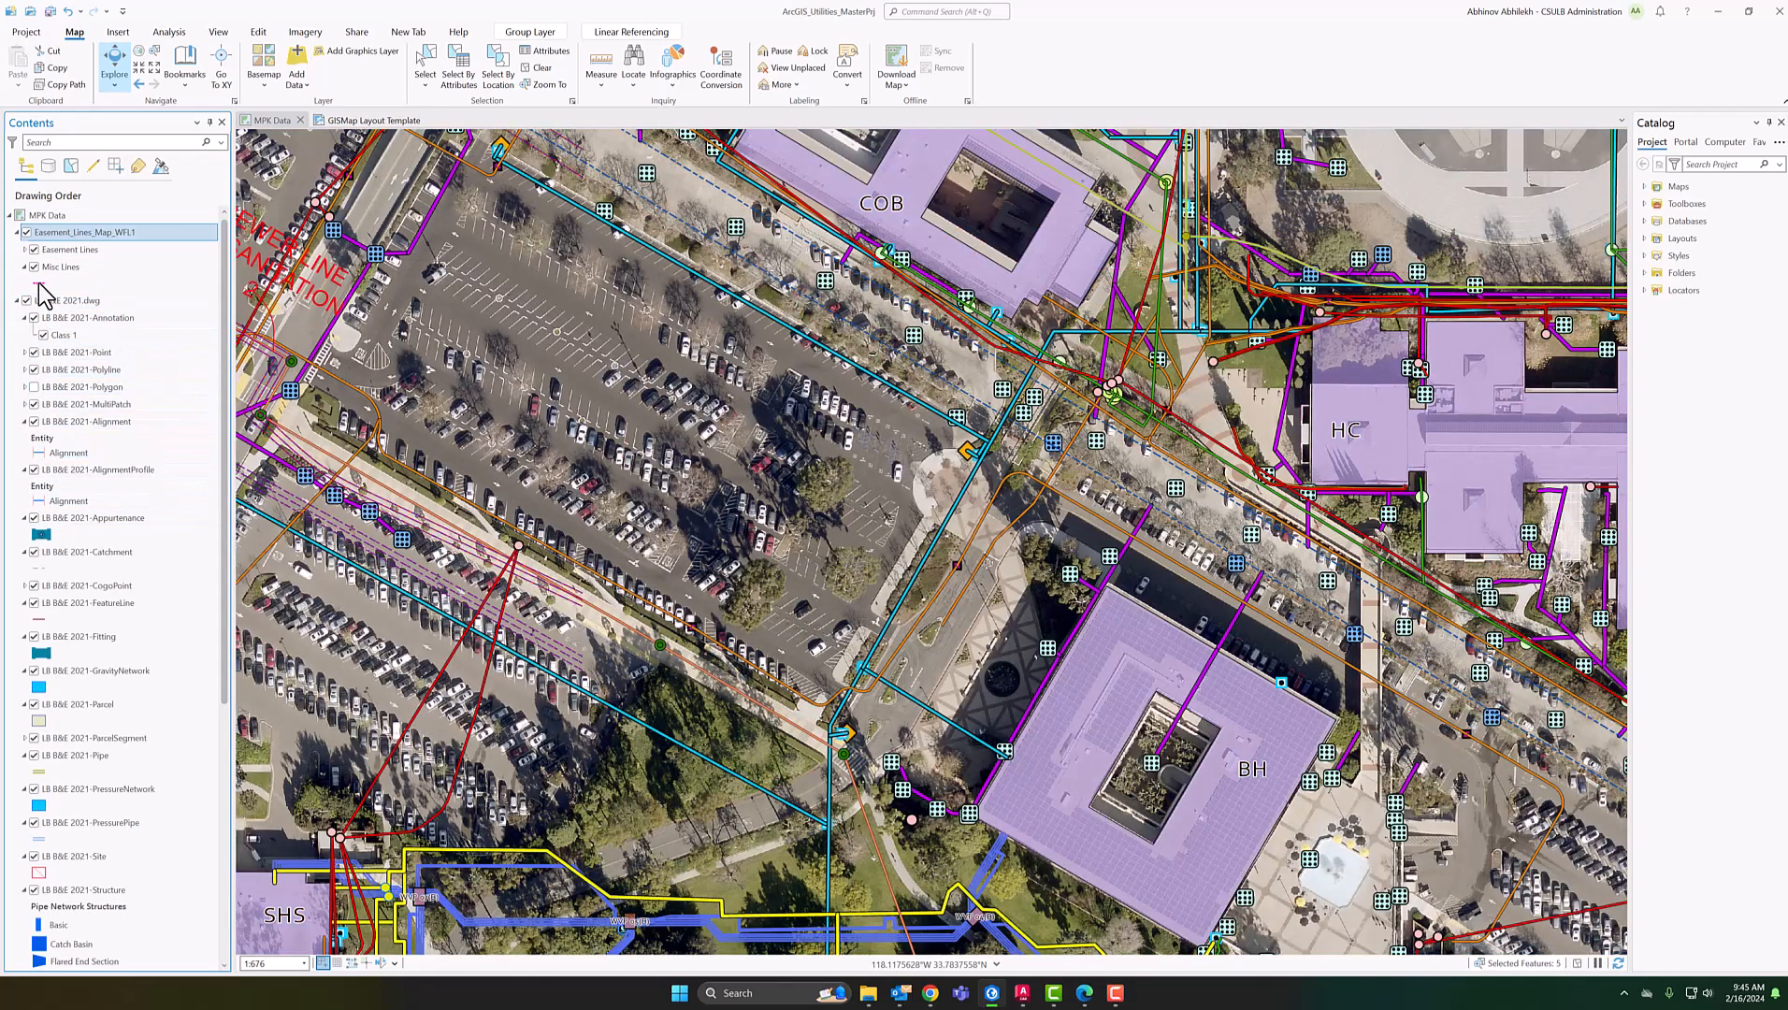
{"action": "left_click", "coordinate": [26, 233]}
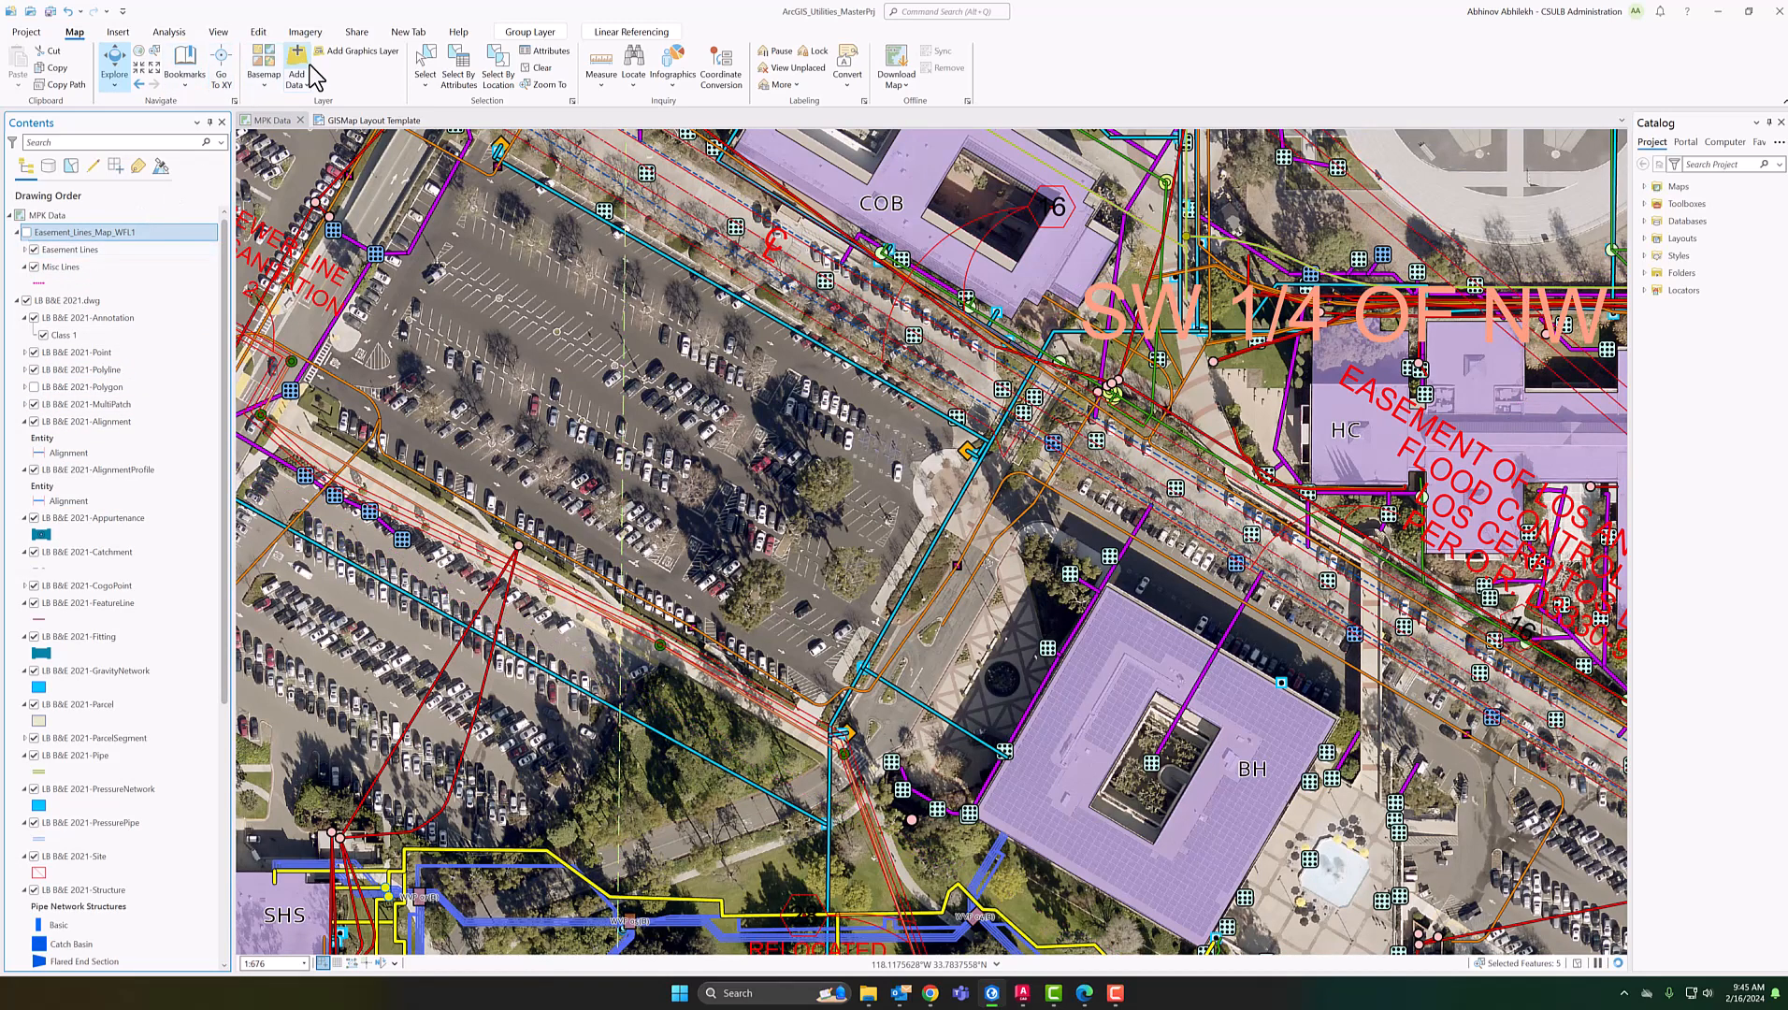
{"action": "left_click", "coordinate": [17, 232]}
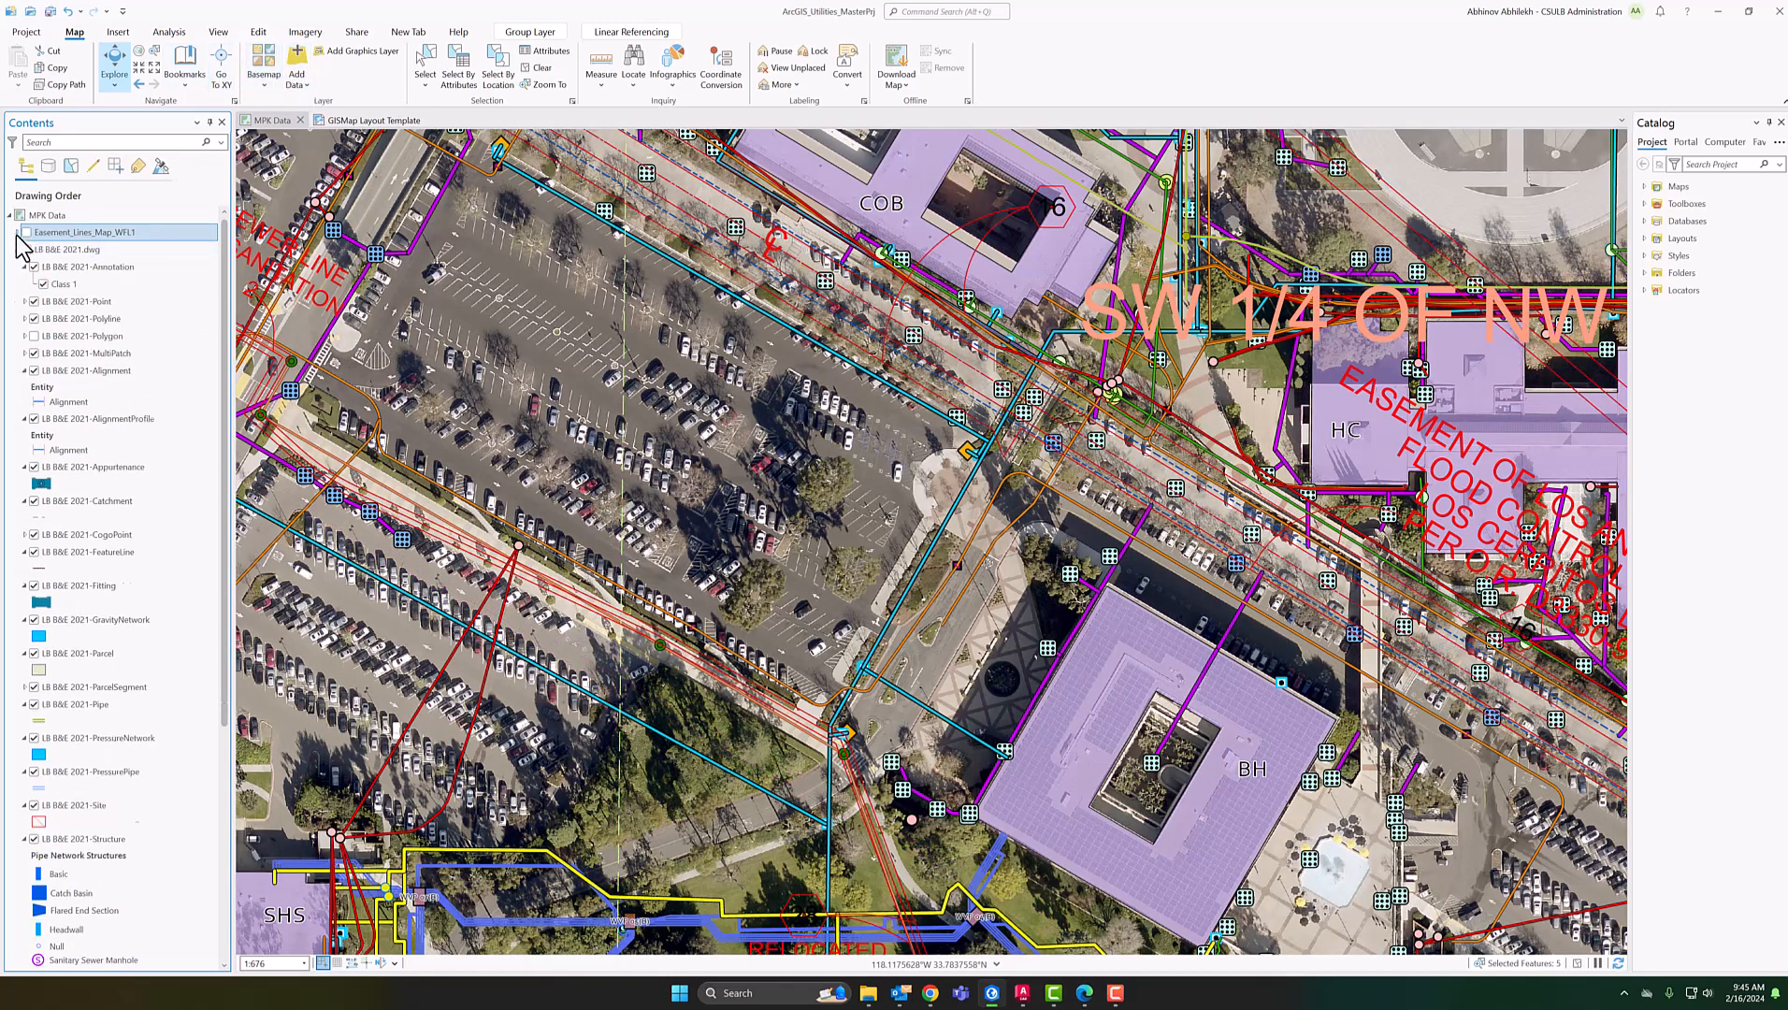
Open the Create Features templates and look through the full list, from Buildings to Telecommunications, for a layer suited to tracing easements
{"action": "left_click", "coordinate": [259, 34]}
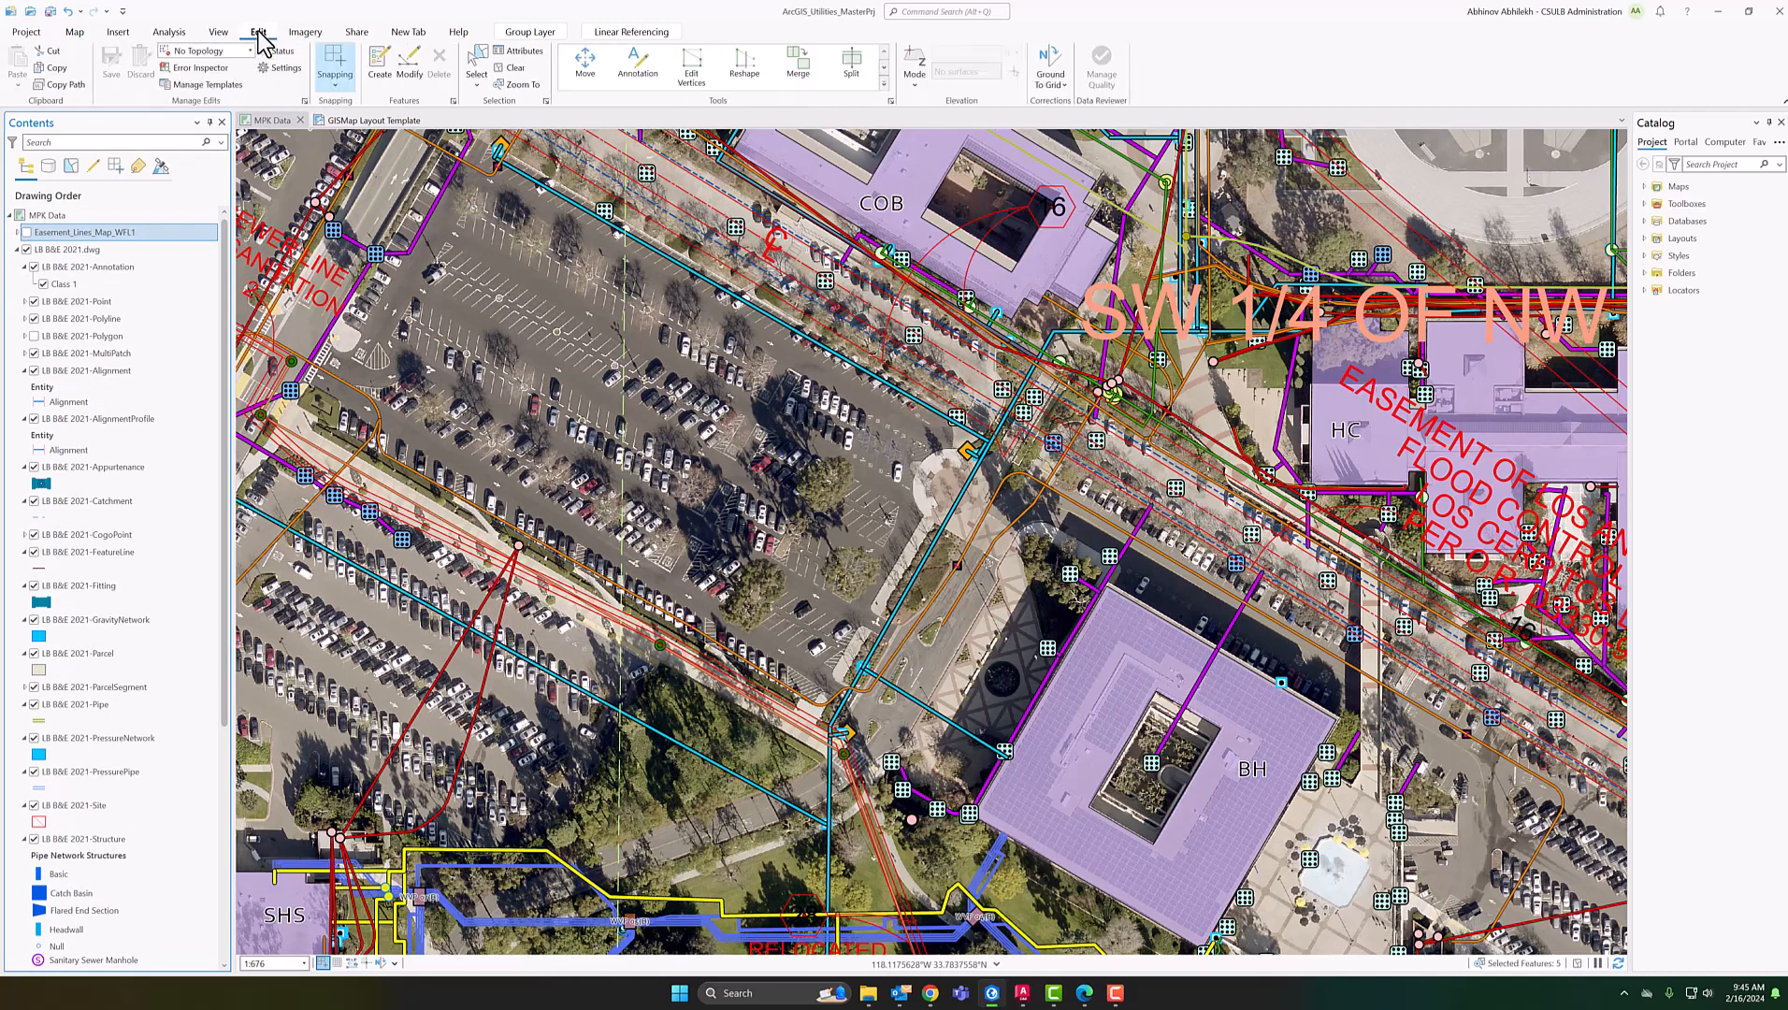
{"action": "left_click", "coordinate": [379, 72]}
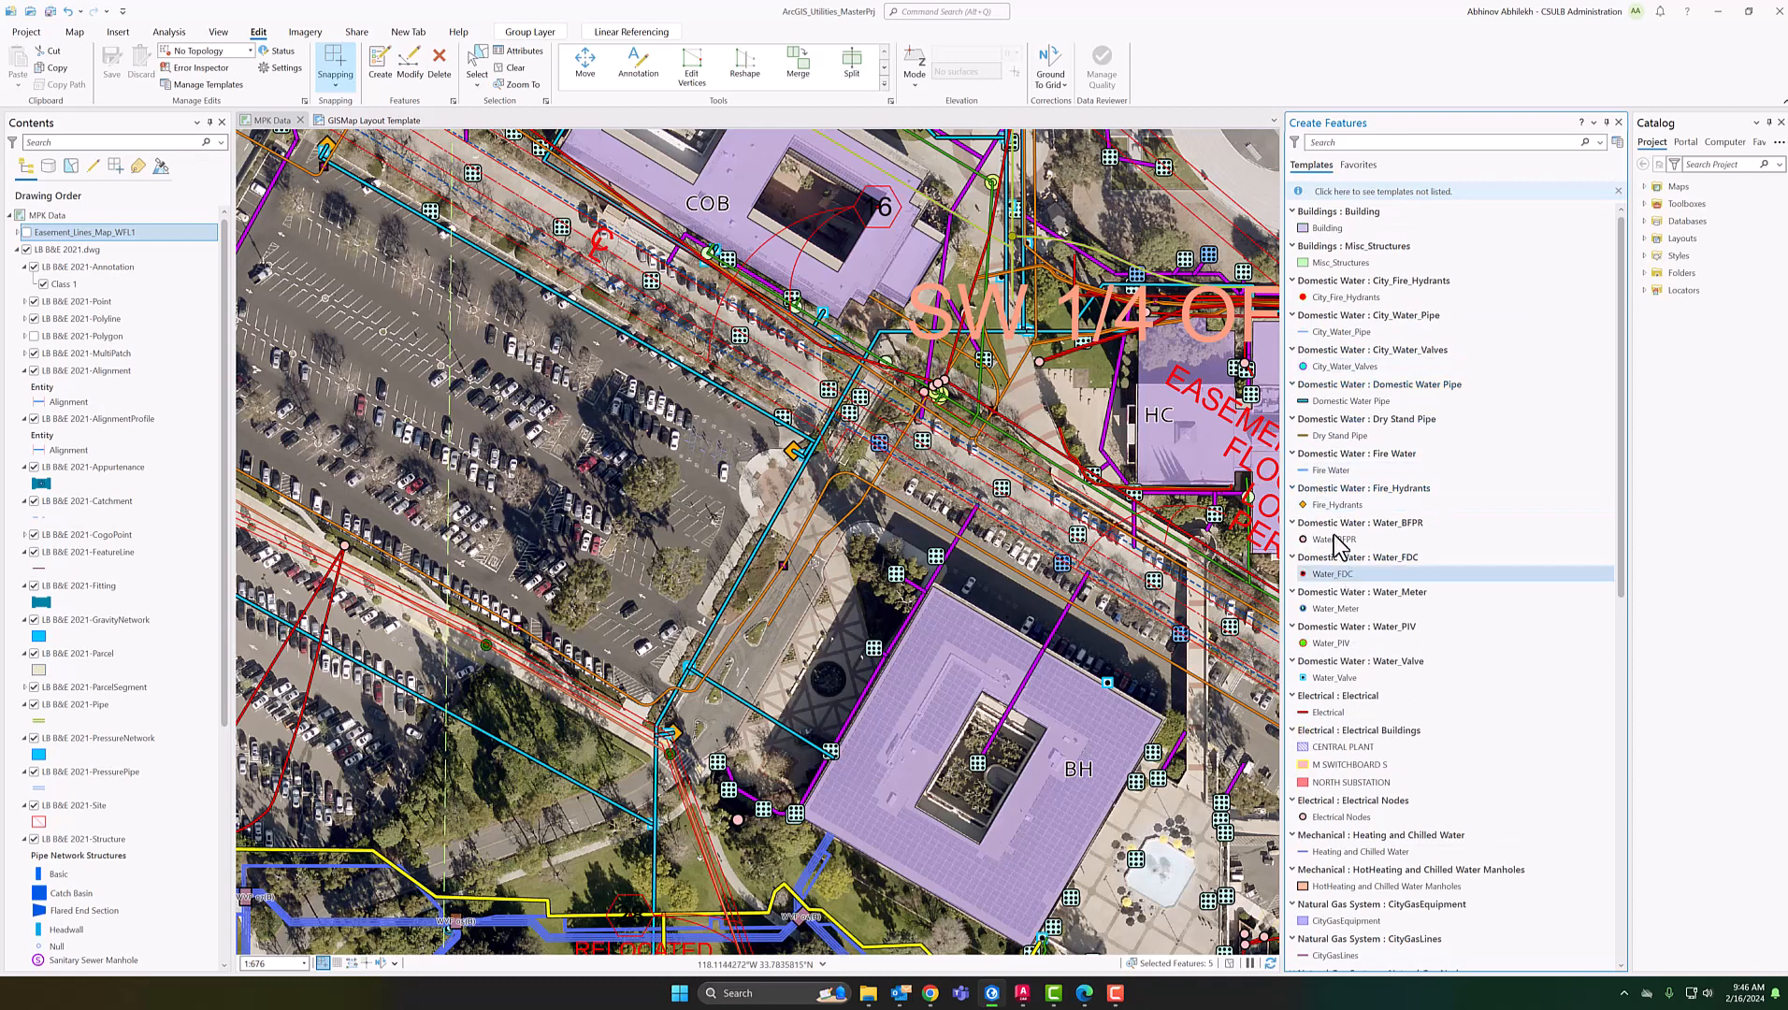
{"action": "scroll", "coordinate": [1346, 654], "scroll_direction": "down", "scroll_amount": 3}
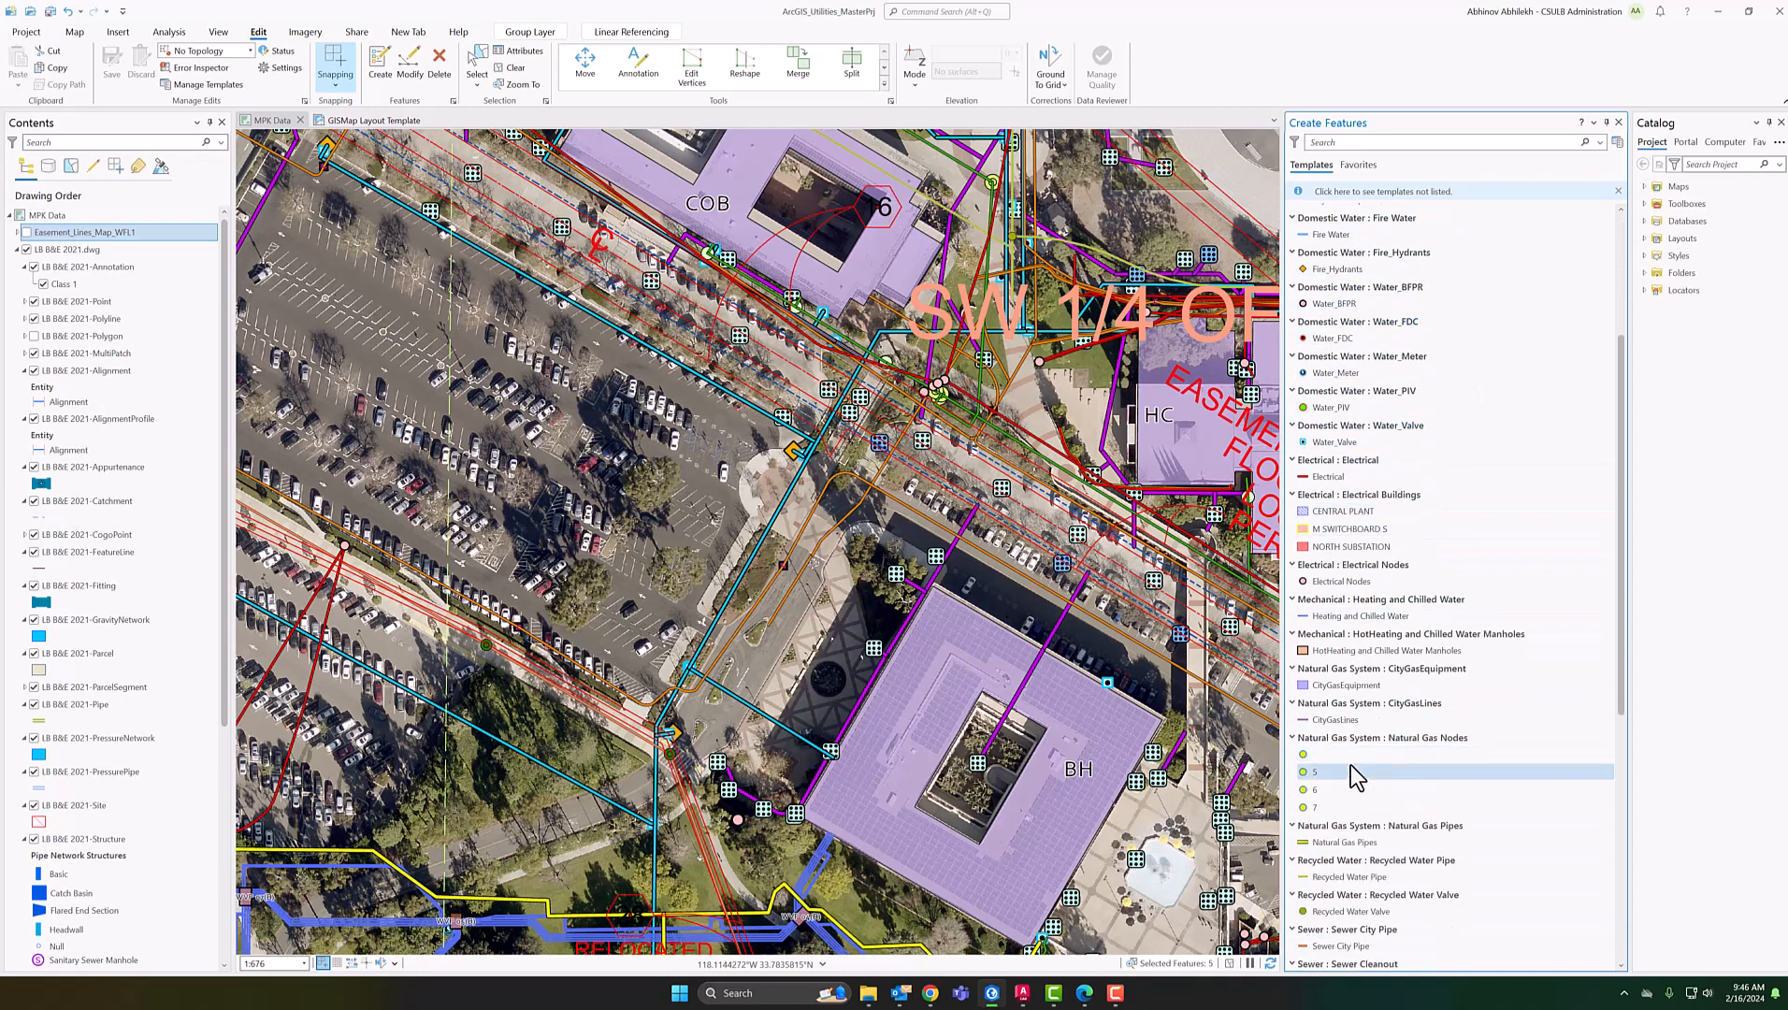
{"action": "scroll", "coordinate": [1351, 804], "scroll_direction": "down", "scroll_amount": 6}
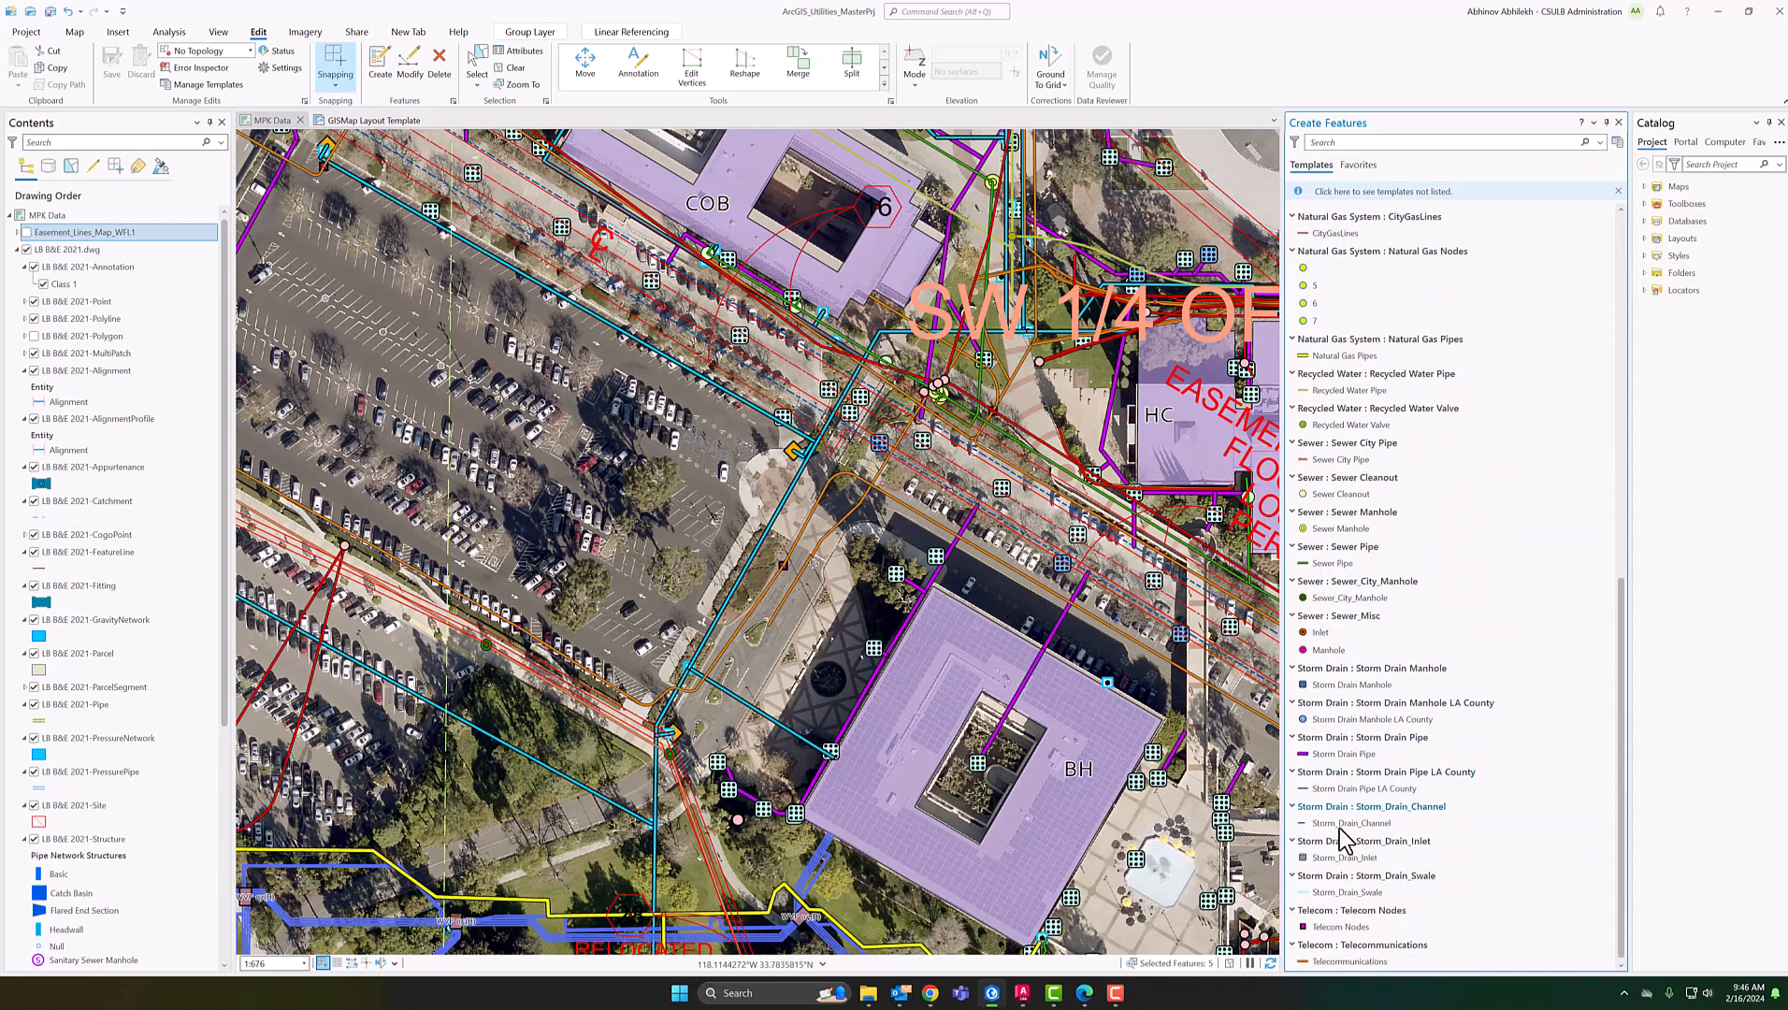
{"action": "scroll", "coordinate": [1343, 805], "scroll_direction": "up", "scroll_amount": 5}
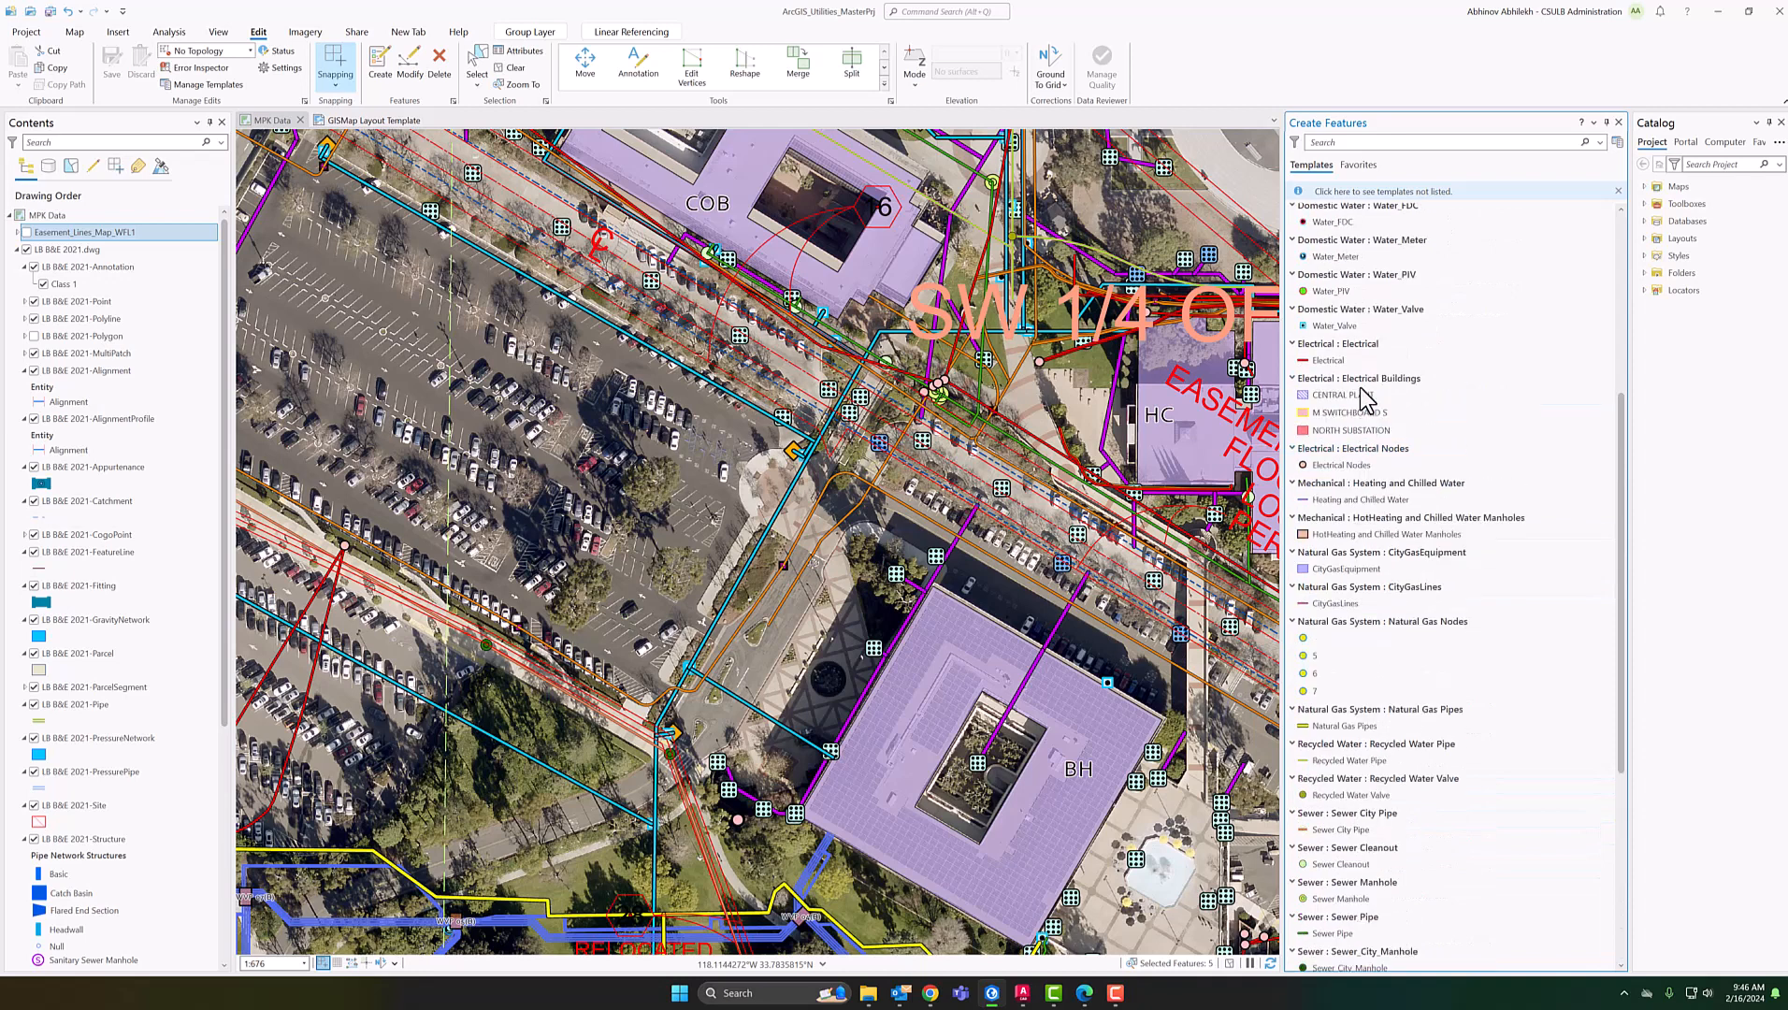
{"action": "scroll", "coordinate": [1360, 505], "scroll_direction": "up", "scroll_amount": 2}
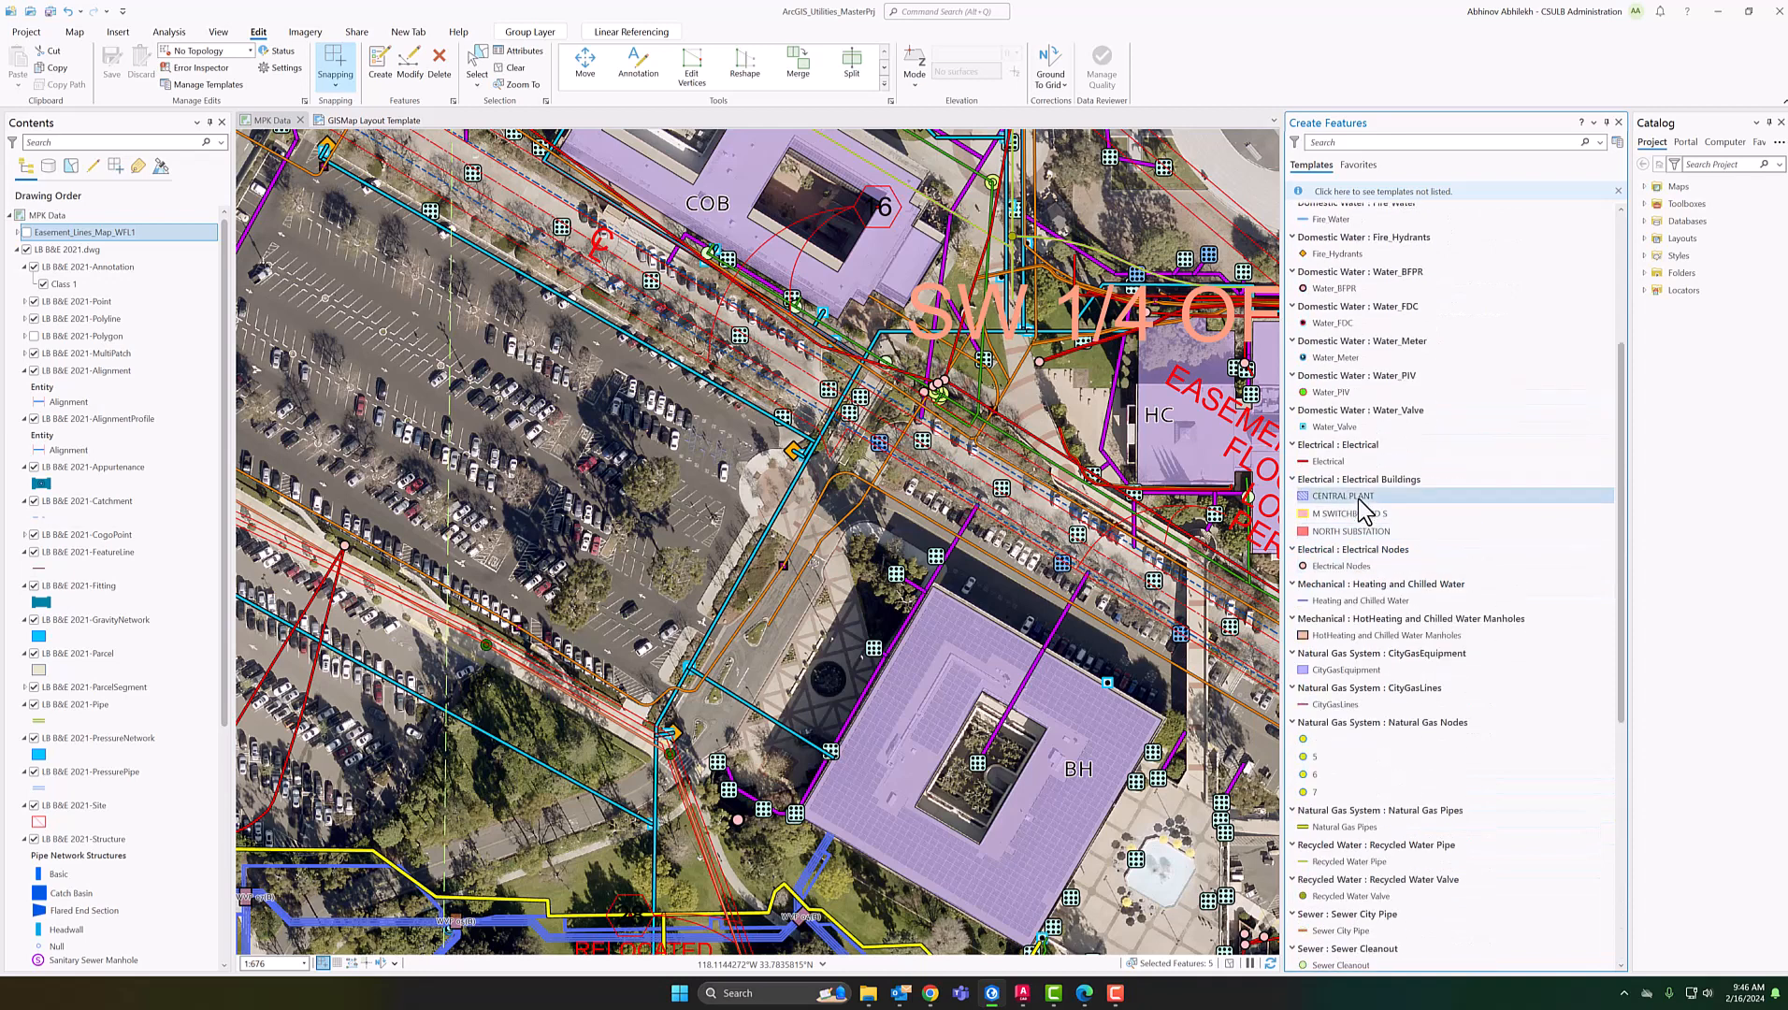
{"action": "scroll", "coordinate": [1361, 504], "scroll_direction": "up", "scroll_amount": 4}
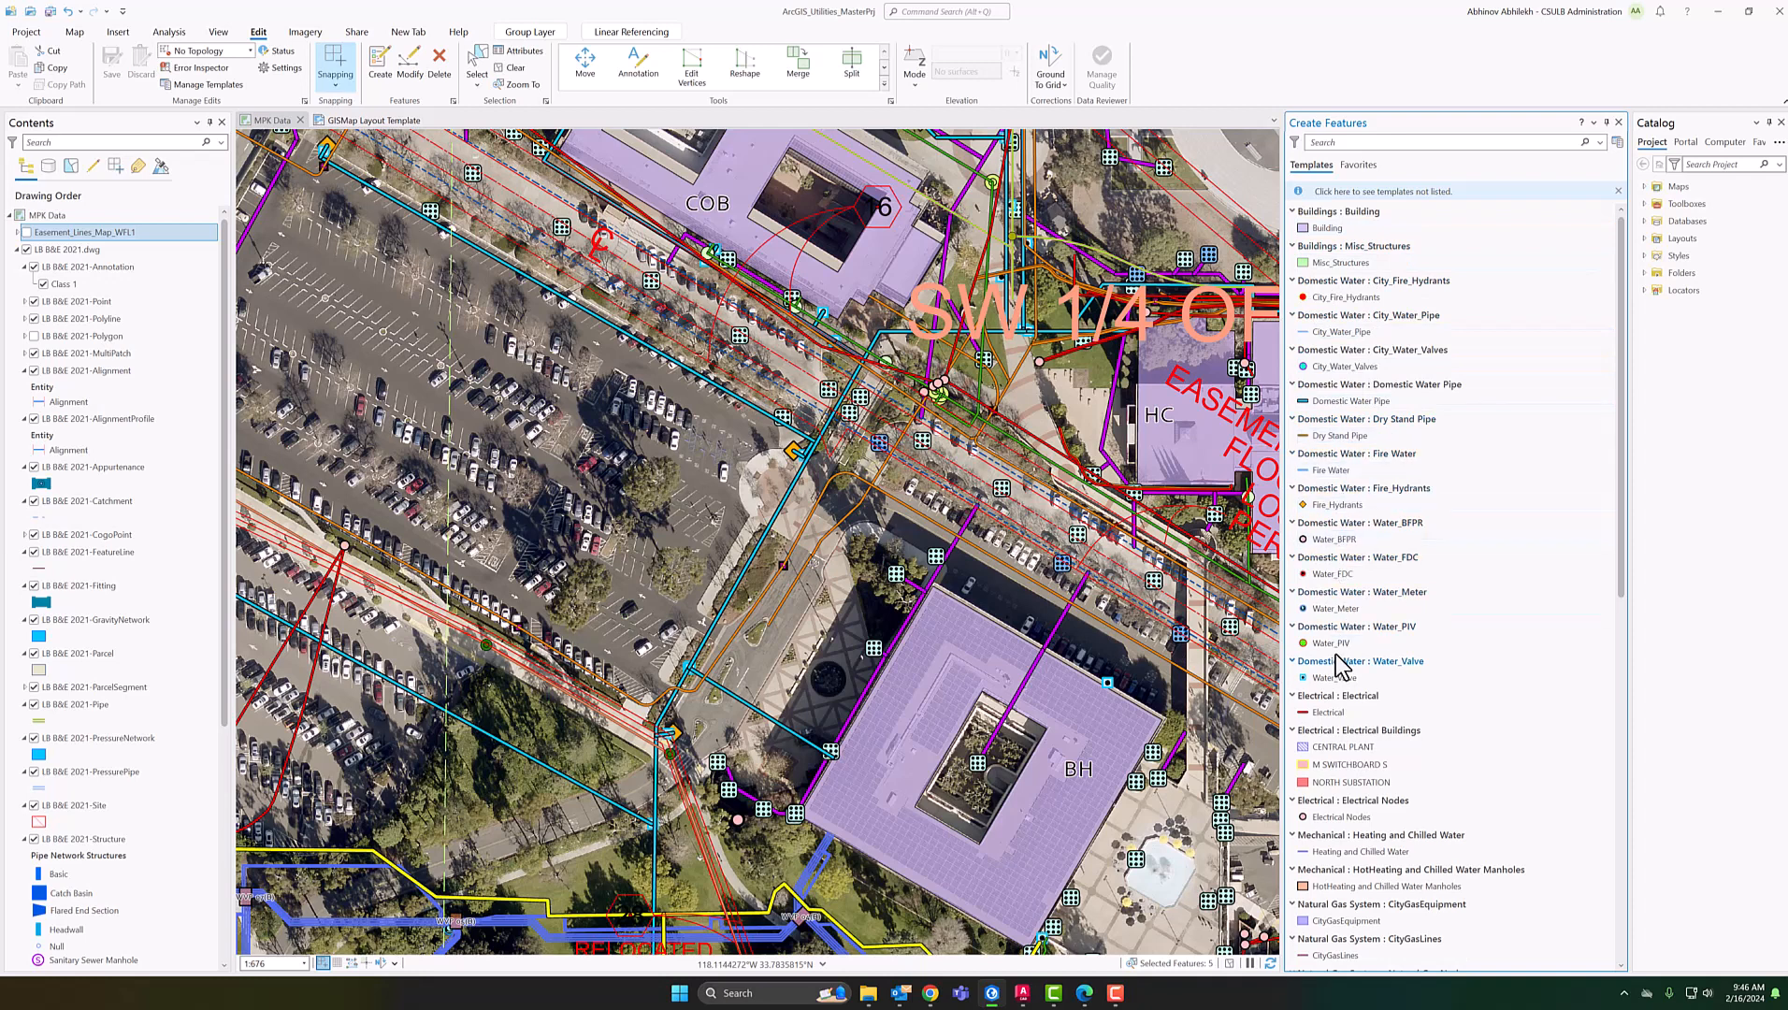
{"action": "scroll", "coordinate": [1361, 827], "scroll_direction": "down", "scroll_amount": 1}
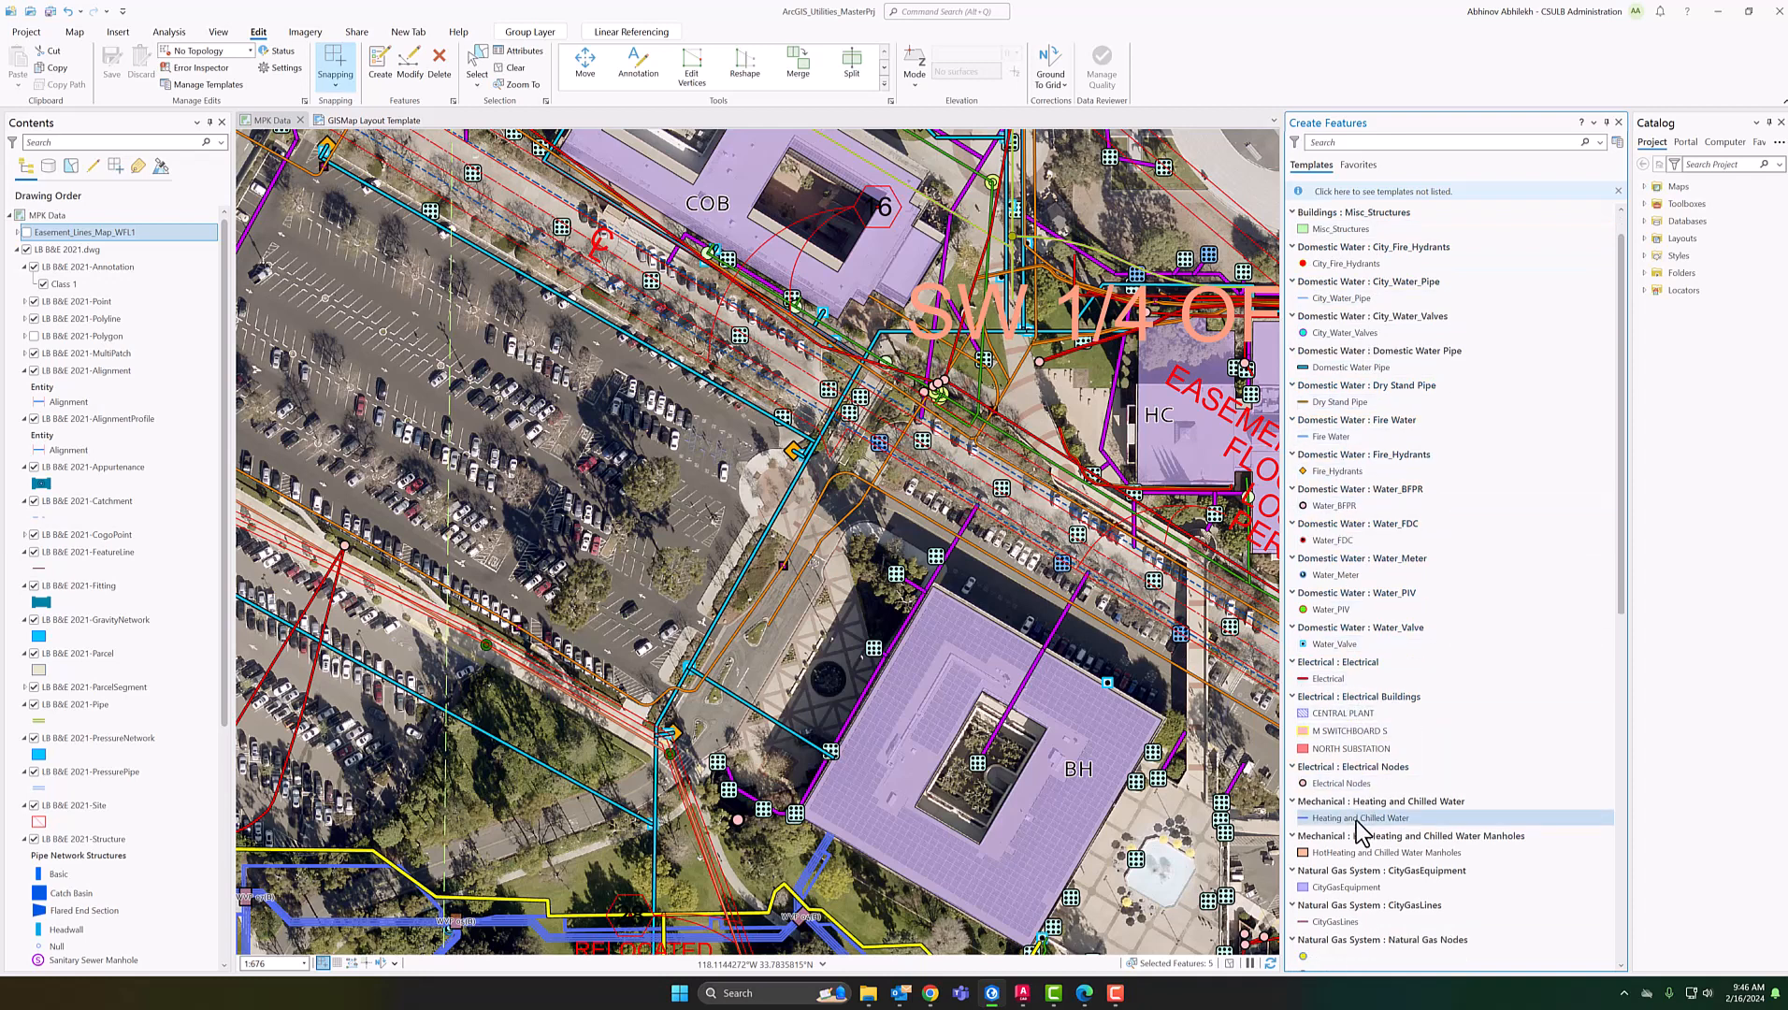
{"action": "scroll", "coordinate": [1358, 837], "scroll_direction": "down", "scroll_amount": 5}
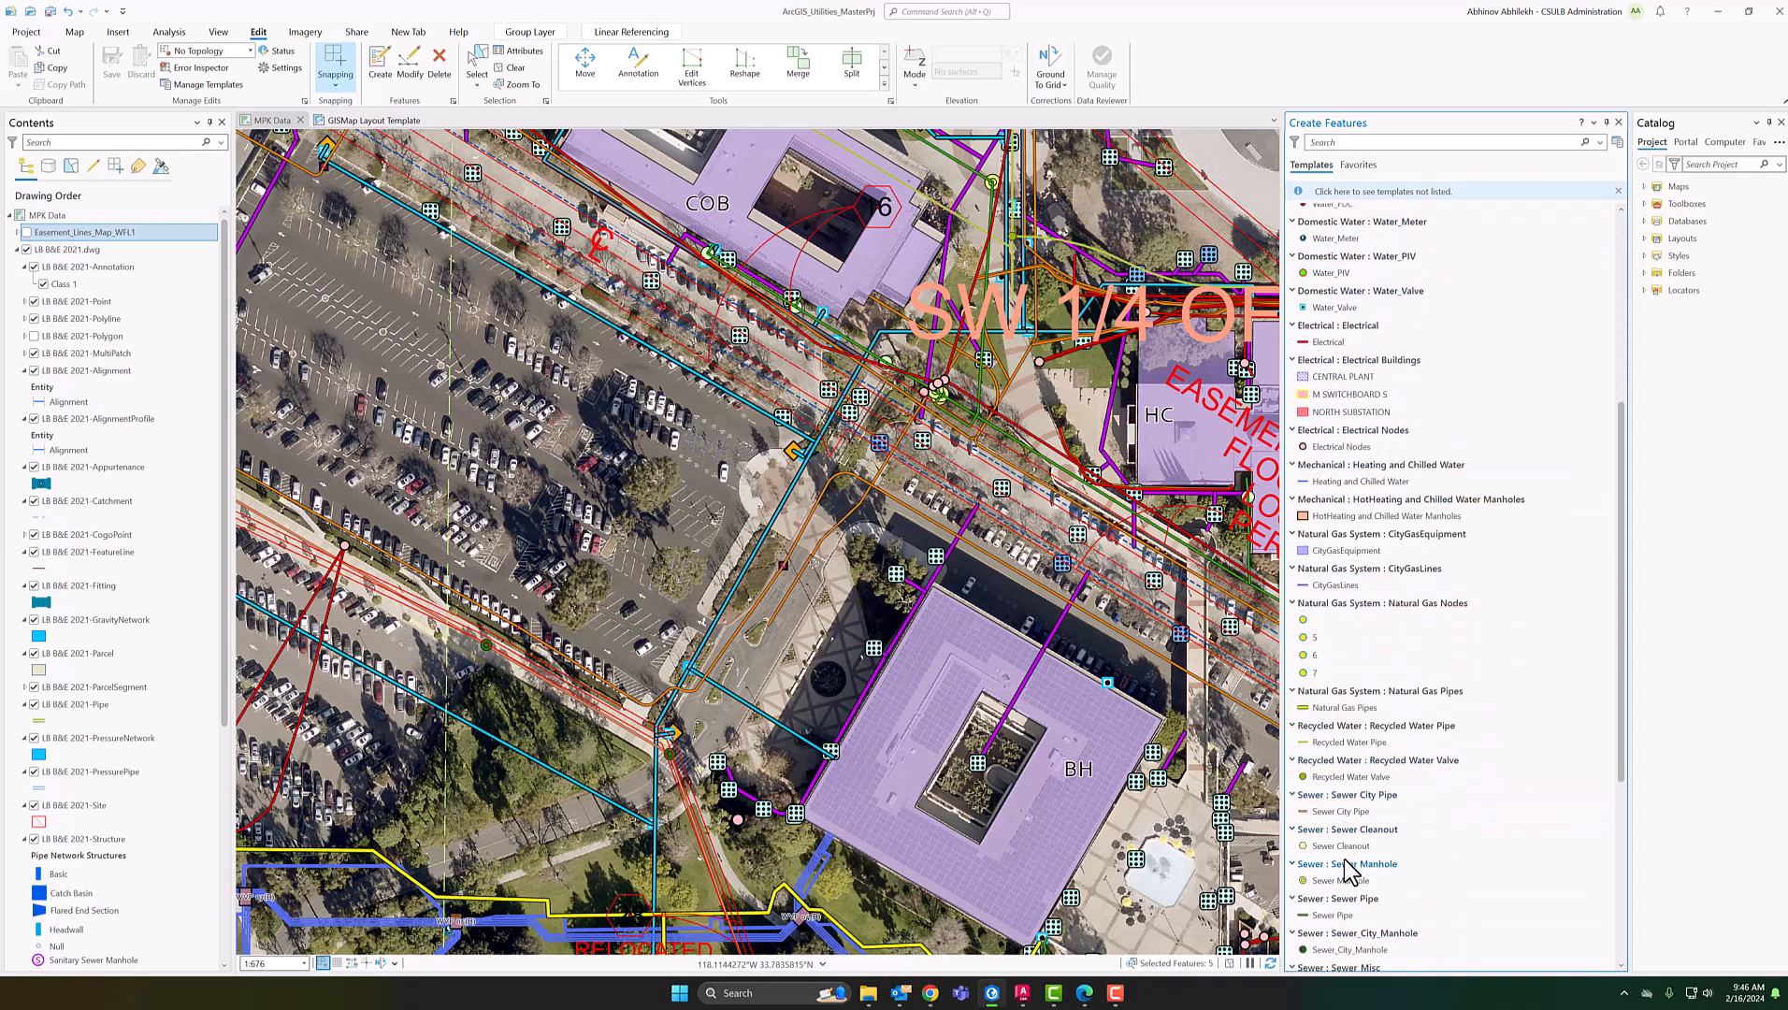
{"action": "scroll", "coordinate": [1348, 879], "scroll_direction": "down", "scroll_amount": 10}
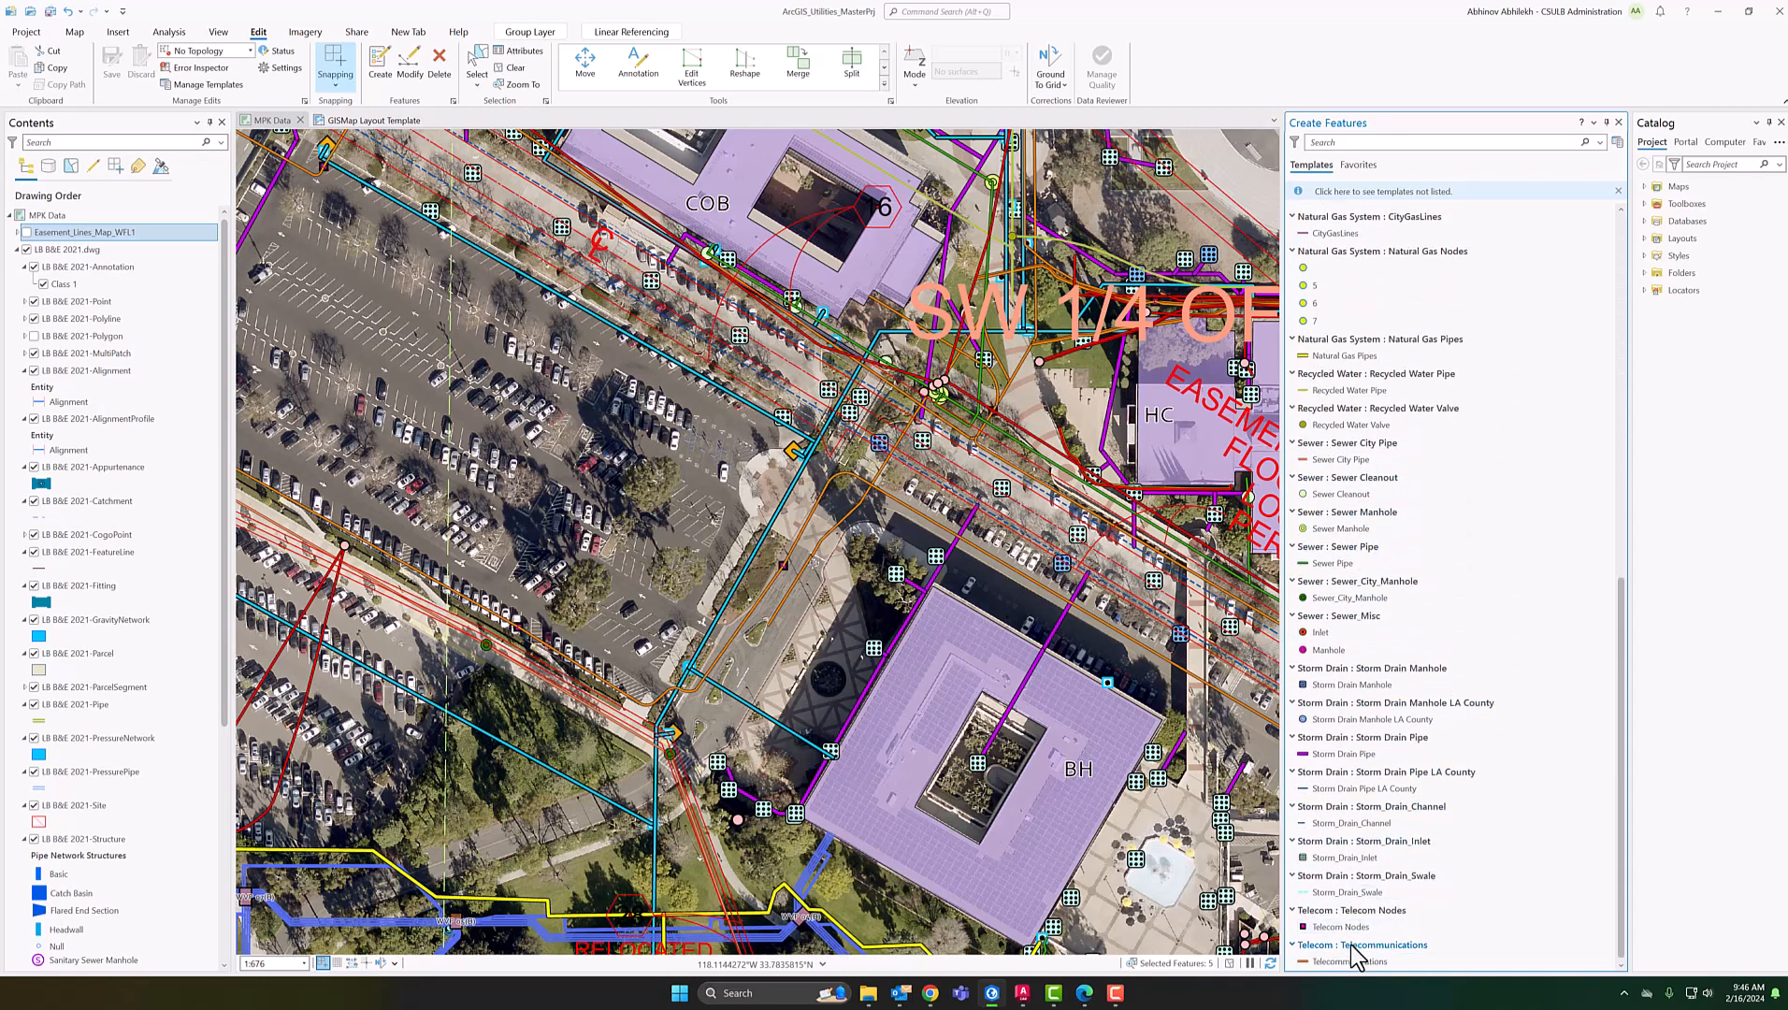
Trace the vertical drawing line through the parking lot southwest of COB with the Electrical line template
{"action": "scroll", "coordinate": [1384, 458], "scroll_direction": "up", "scroll_amount": 8}
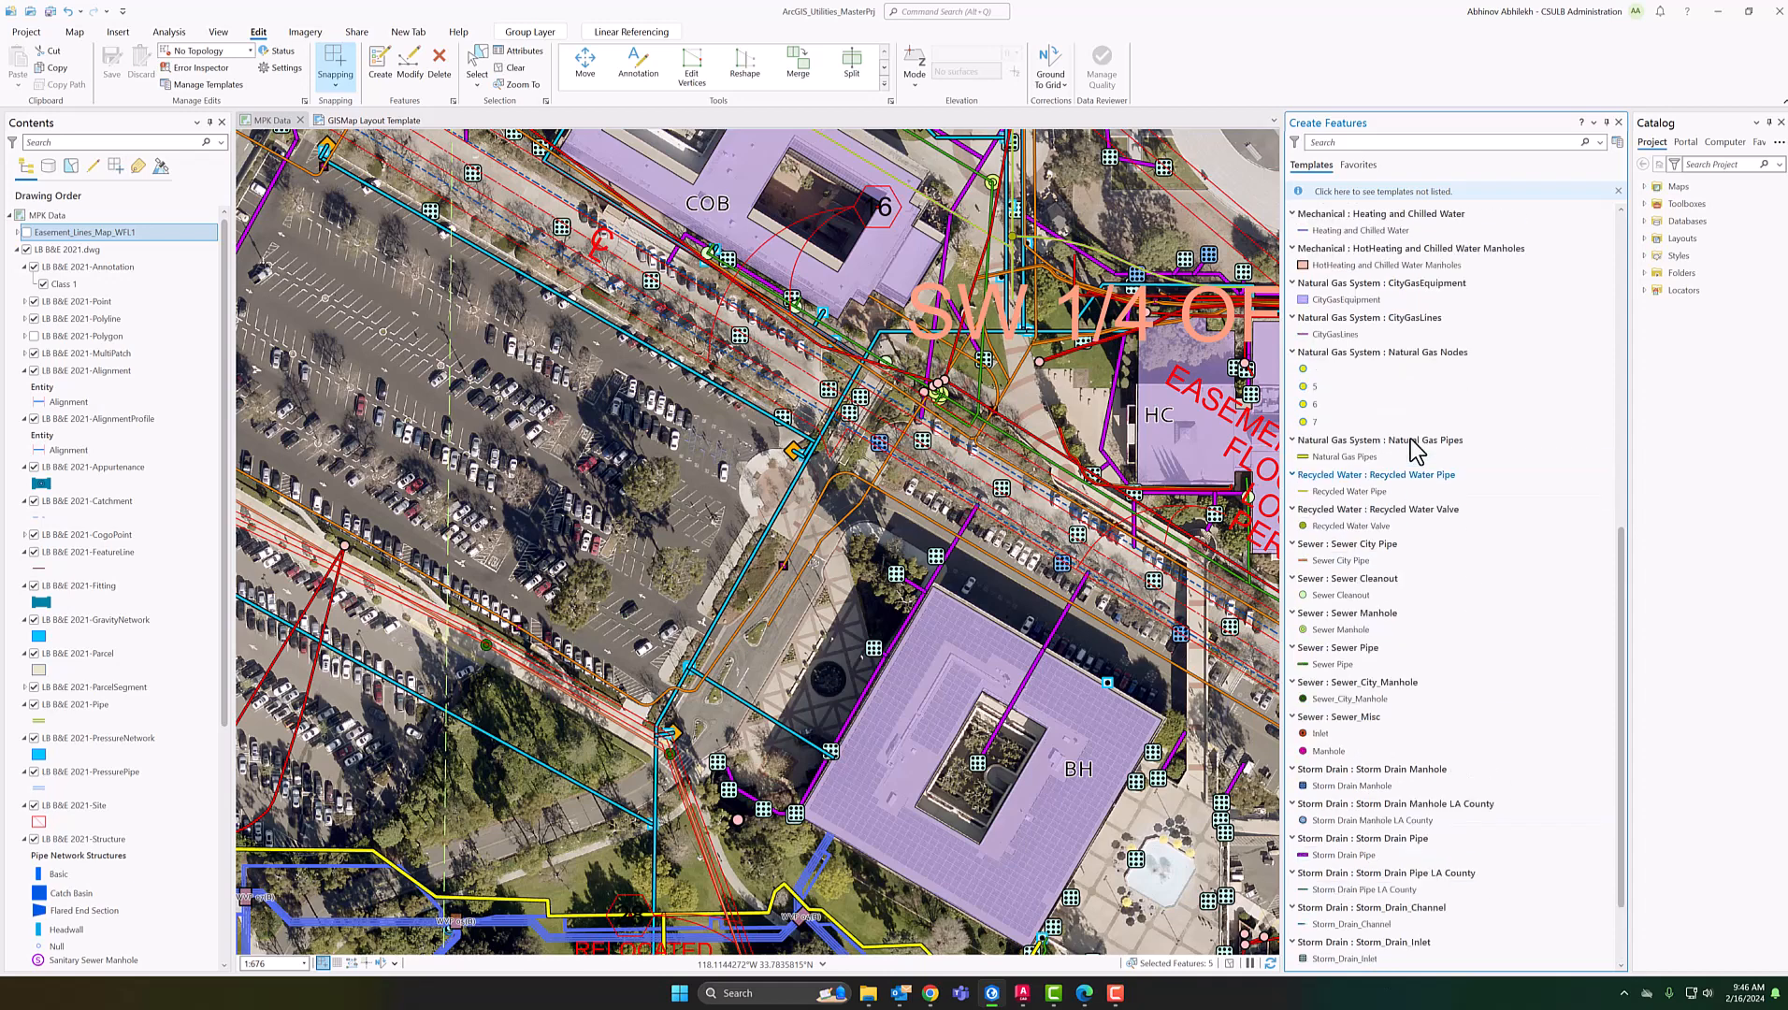
{"action": "scroll", "coordinate": [1346, 346], "scroll_direction": "up", "scroll_amount": 3}
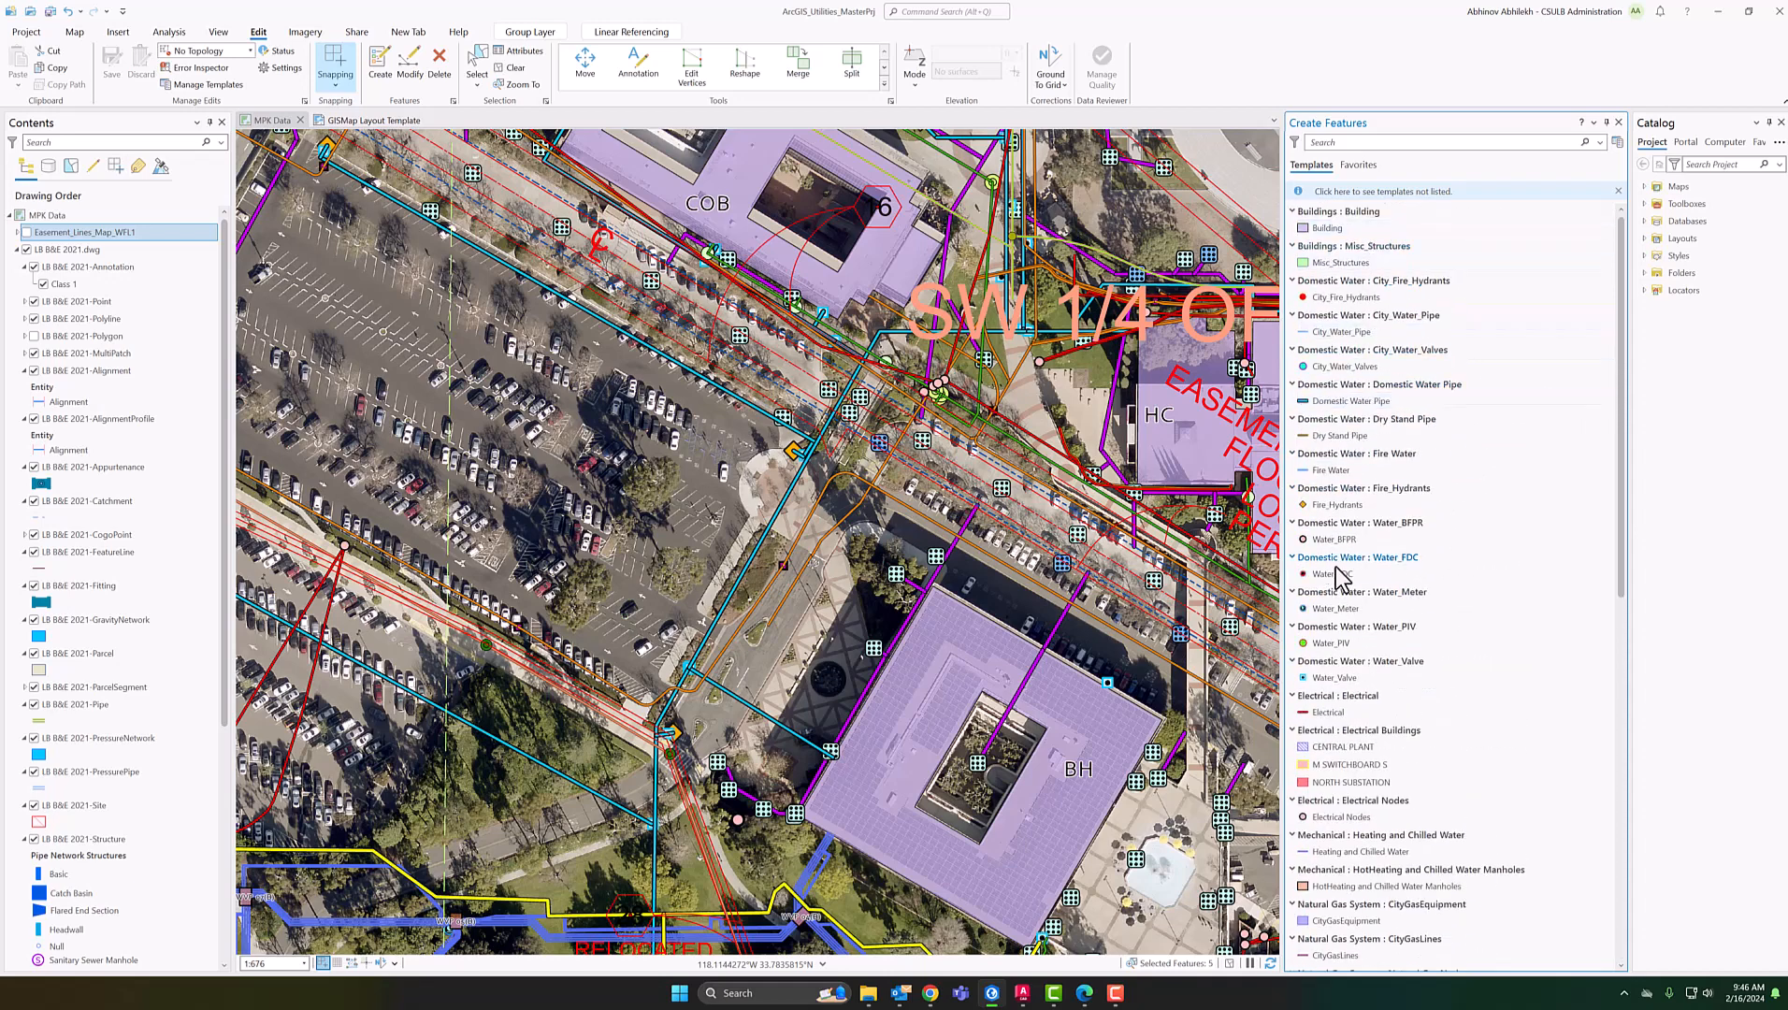
{"action": "left_click", "coordinate": [1354, 713]}
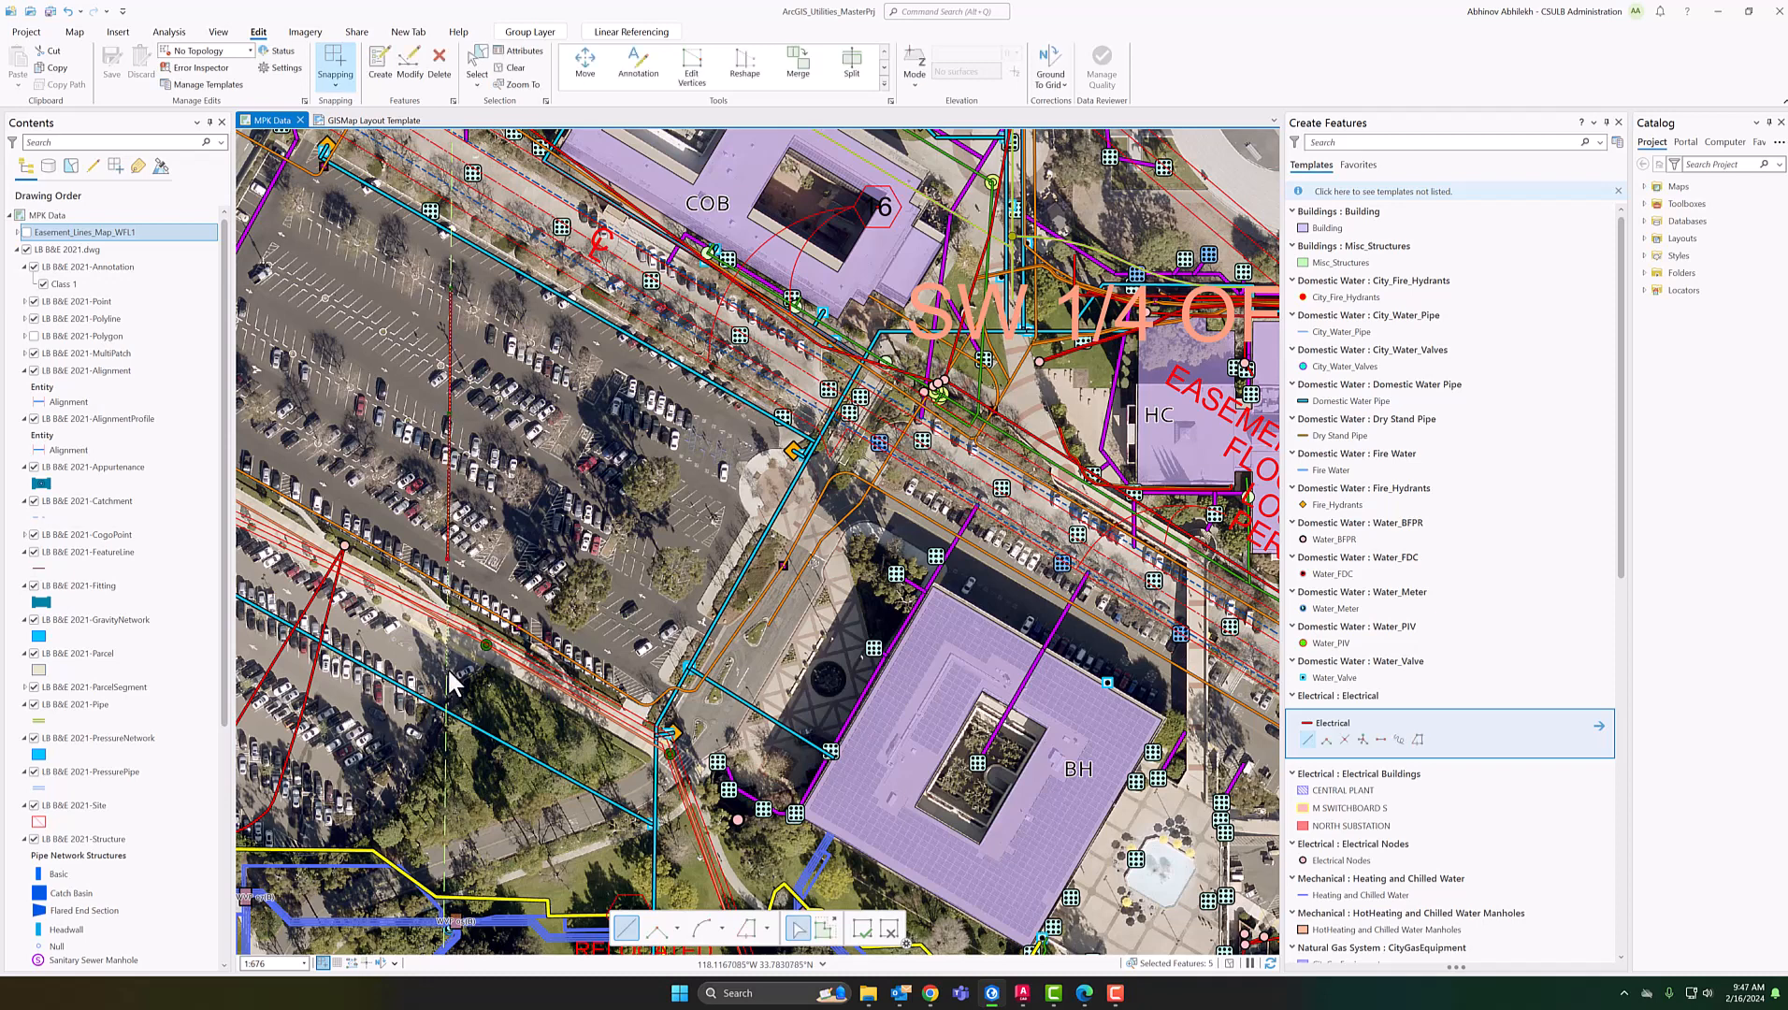
{"action": "left_click", "coordinate": [446, 898]}
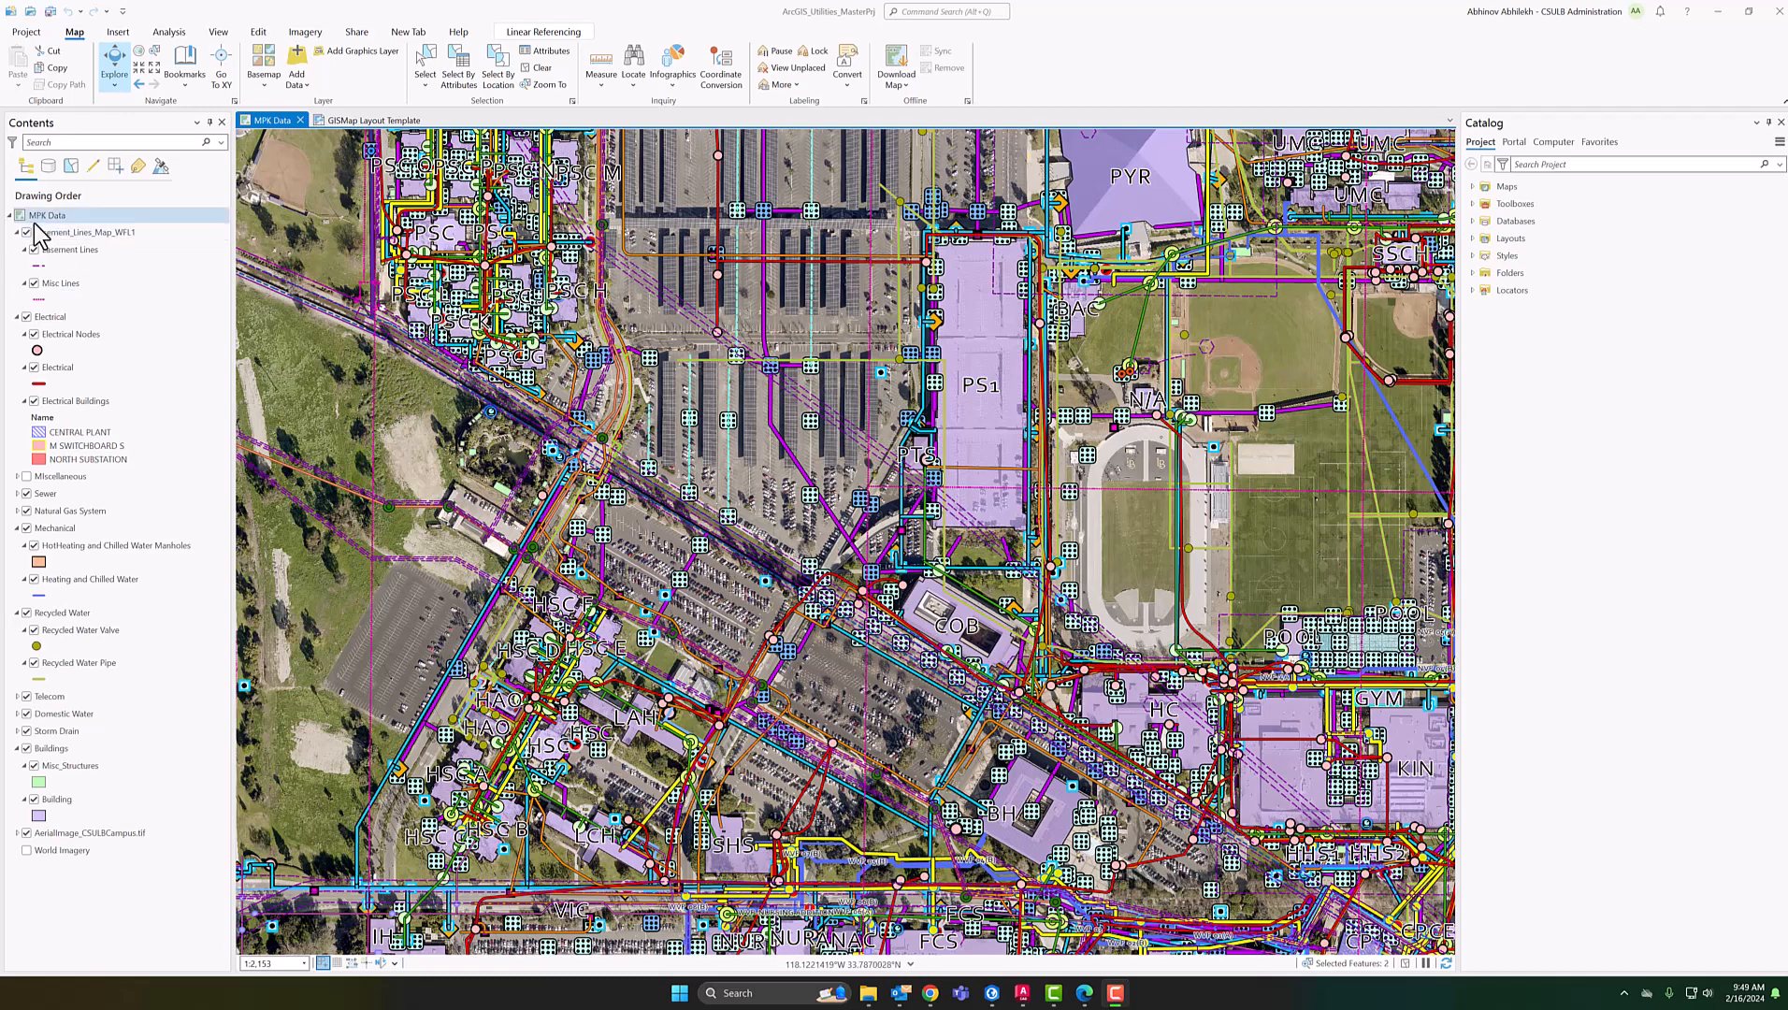
Create a Fire_Hydrants point on the road just west of the COB building and save the edit
{"action": "left_click", "coordinate": [259, 32]}
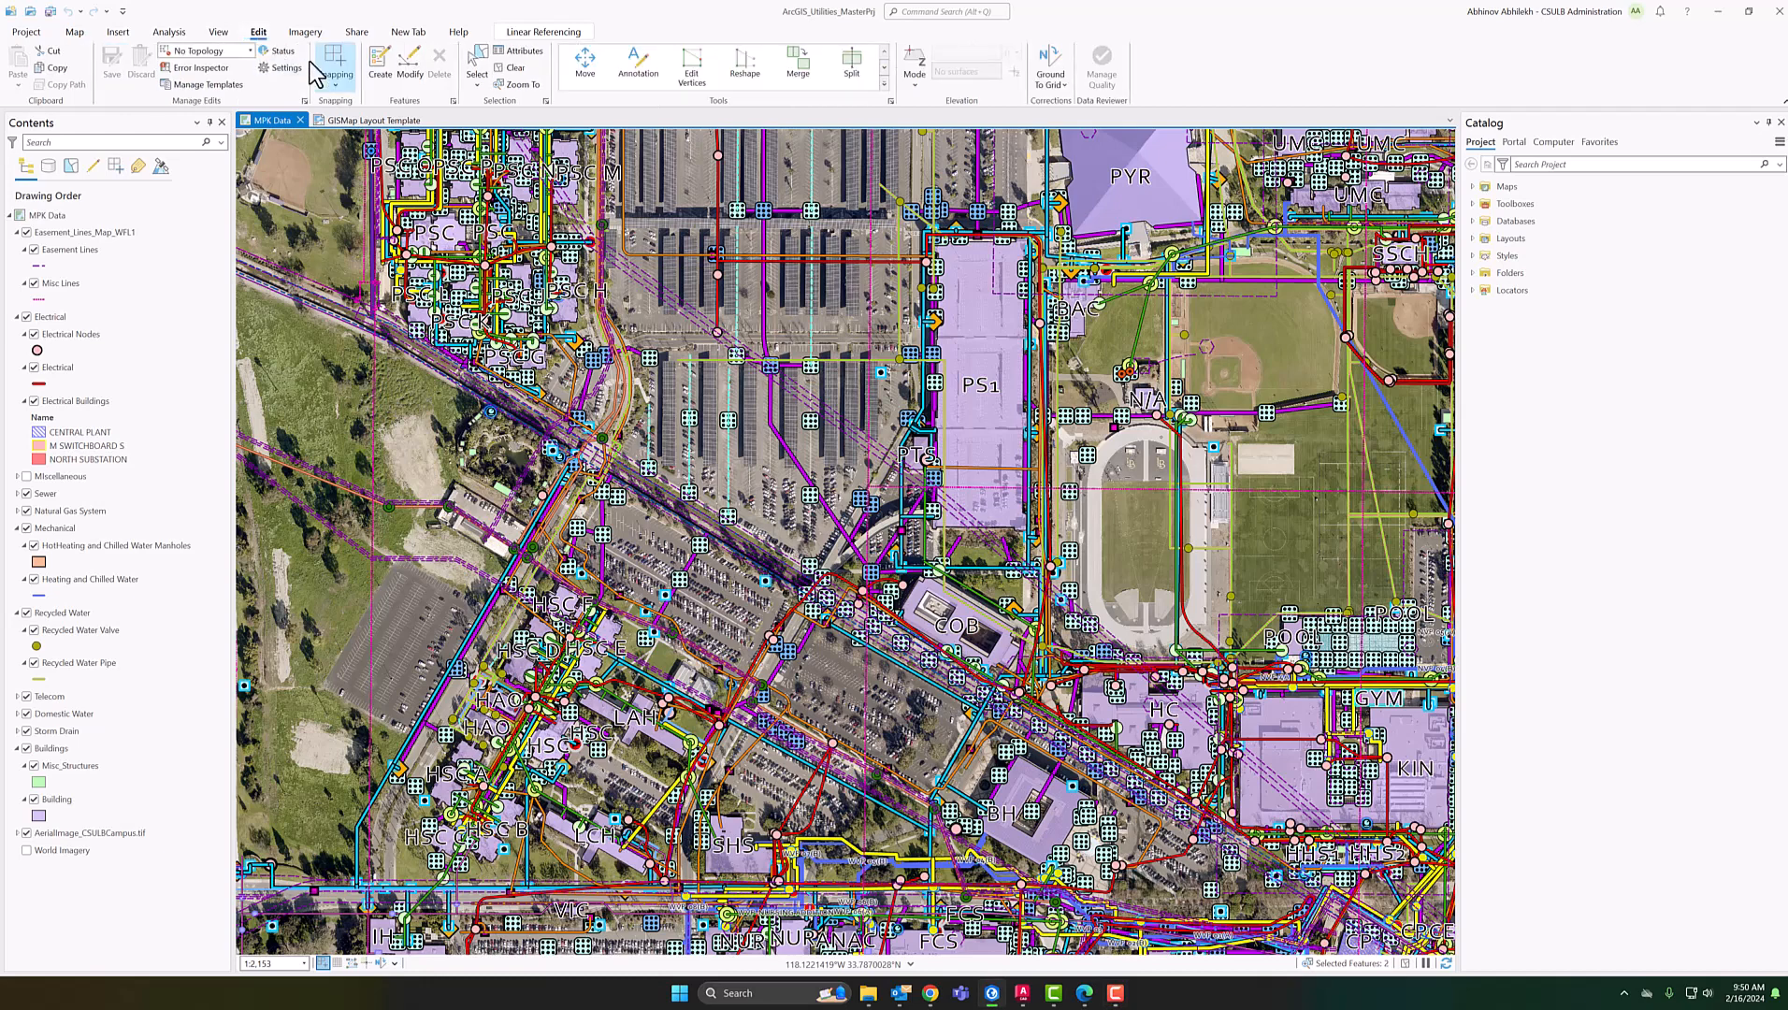
{"action": "left_click", "coordinate": [380, 67]}
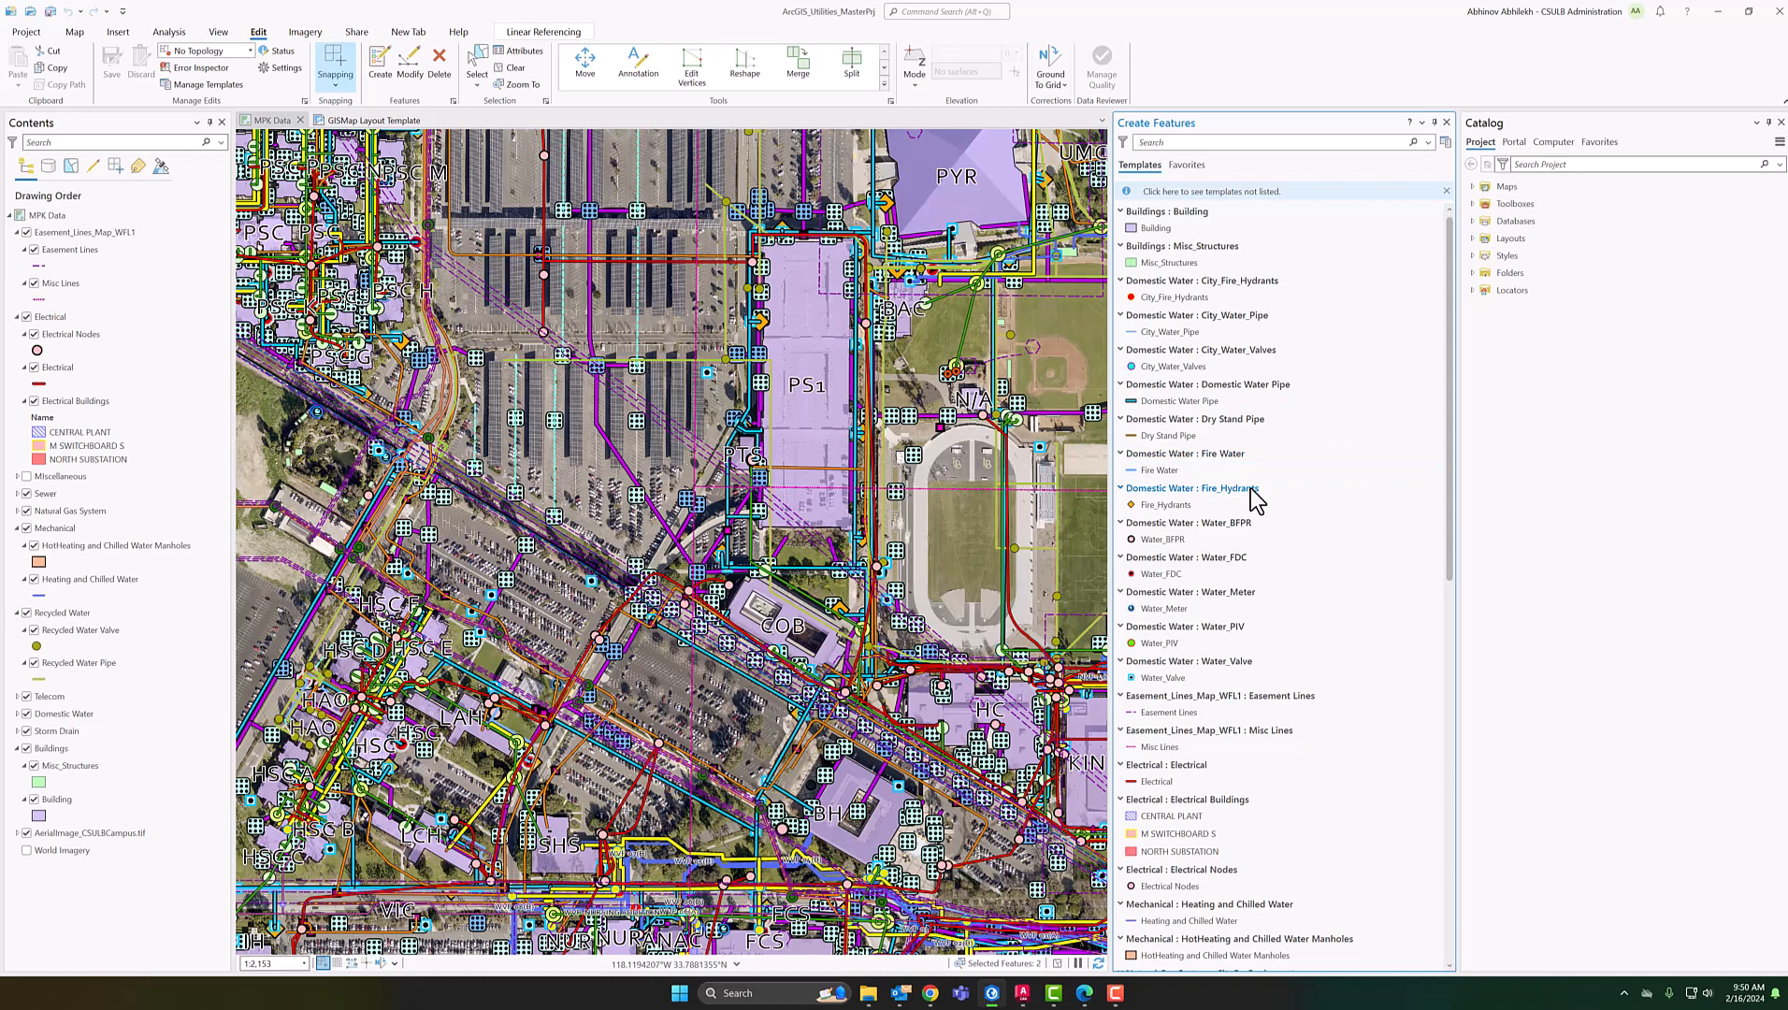
{"action": "left_click", "coordinate": [1193, 509]}
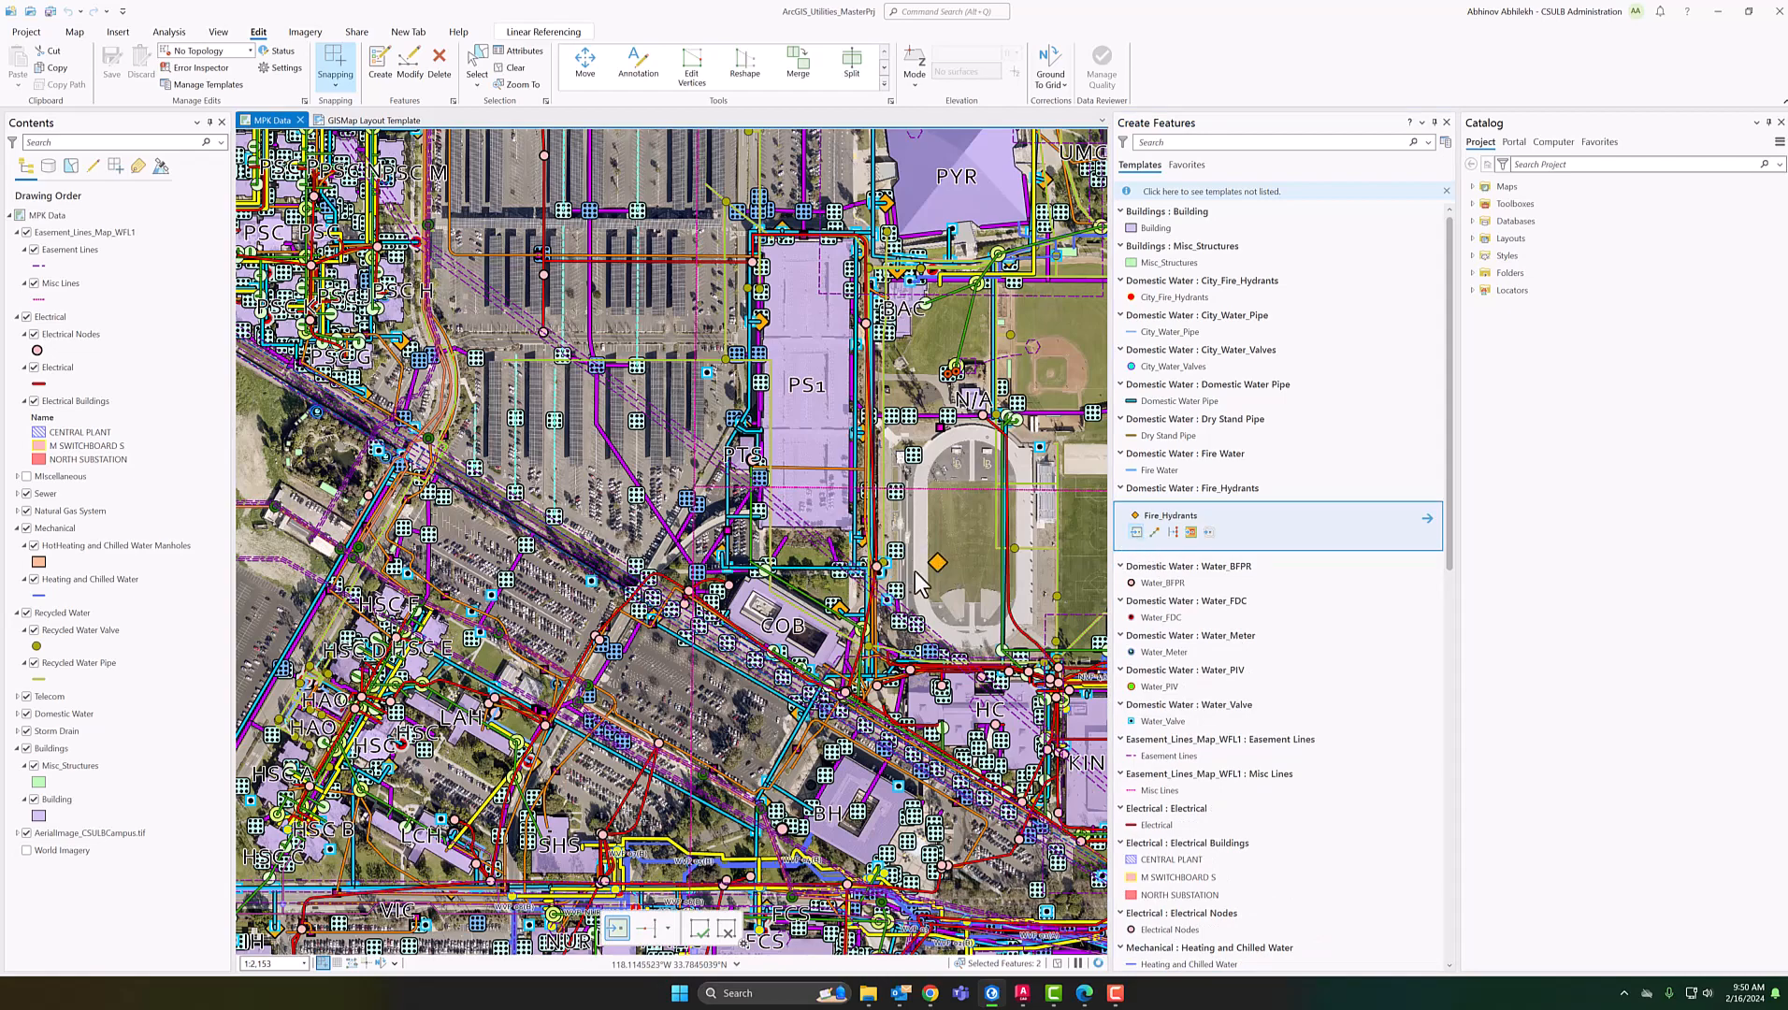
{"action": "scroll", "coordinate": [692, 646], "scroll_direction": "up", "scroll_amount": 3}
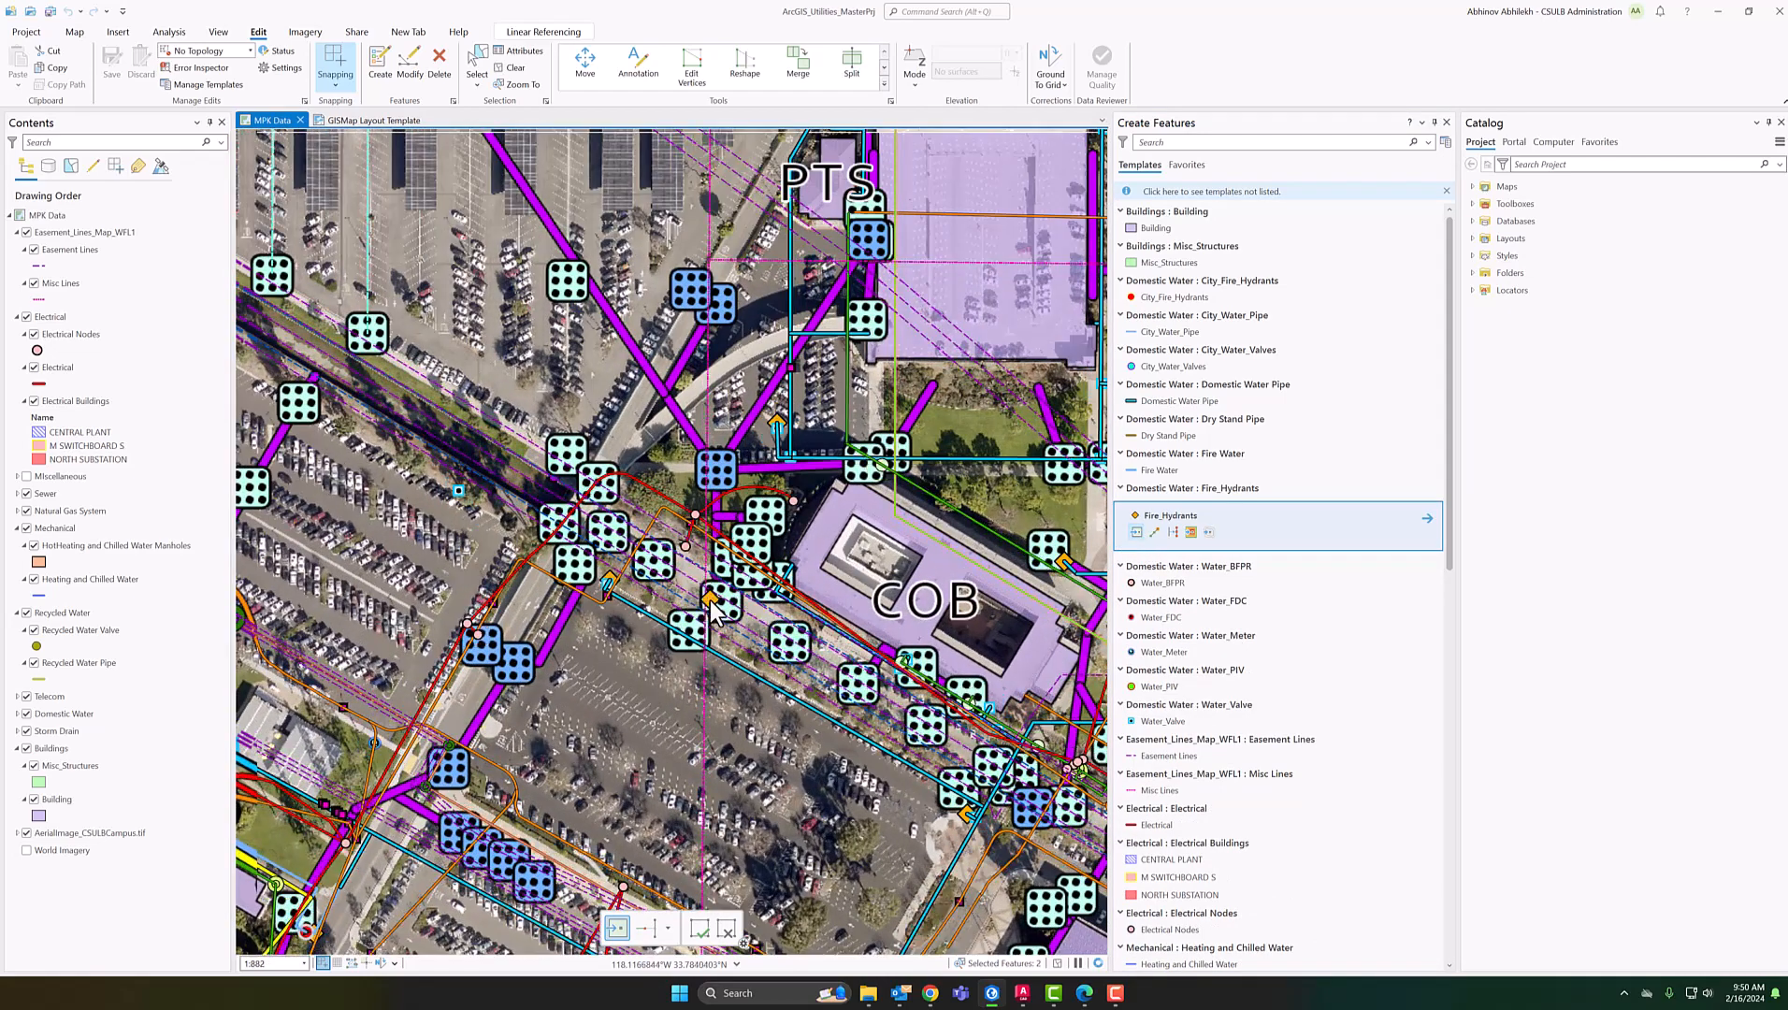
{"action": "scroll", "coordinate": [709, 608], "scroll_direction": "up", "scroll_amount": 1}
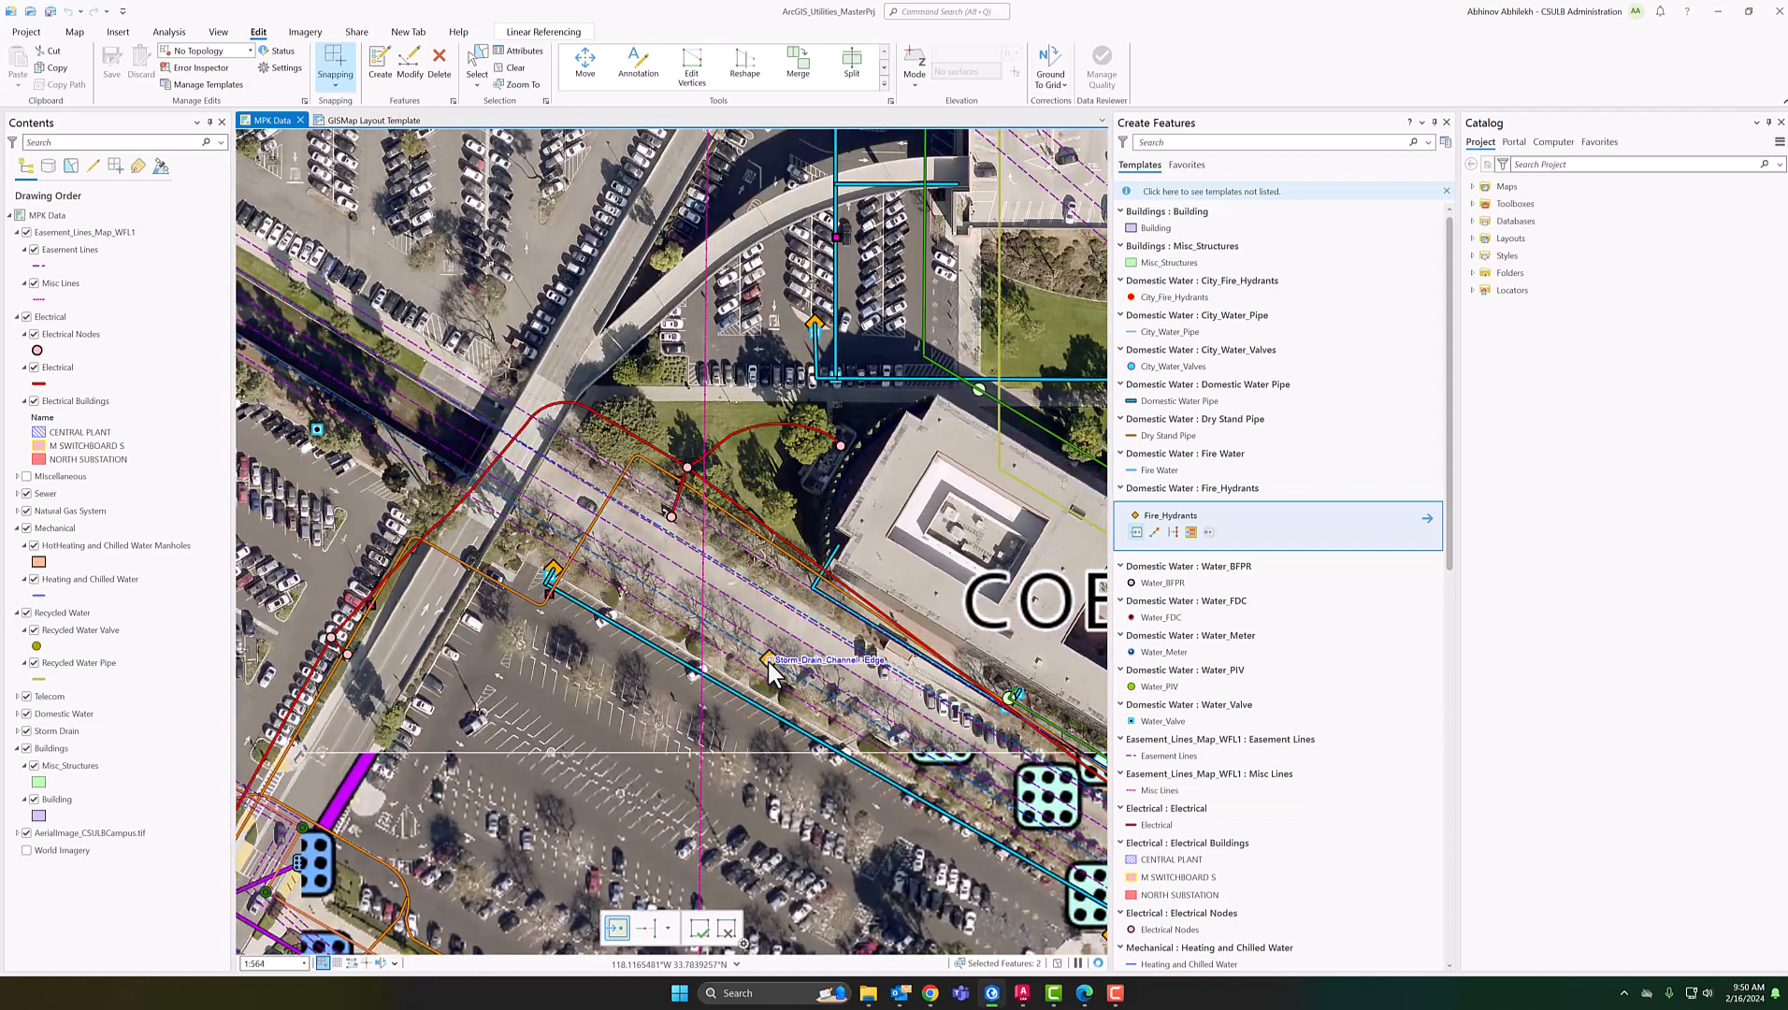
{"action": "left_click", "coordinate": [649, 573]}
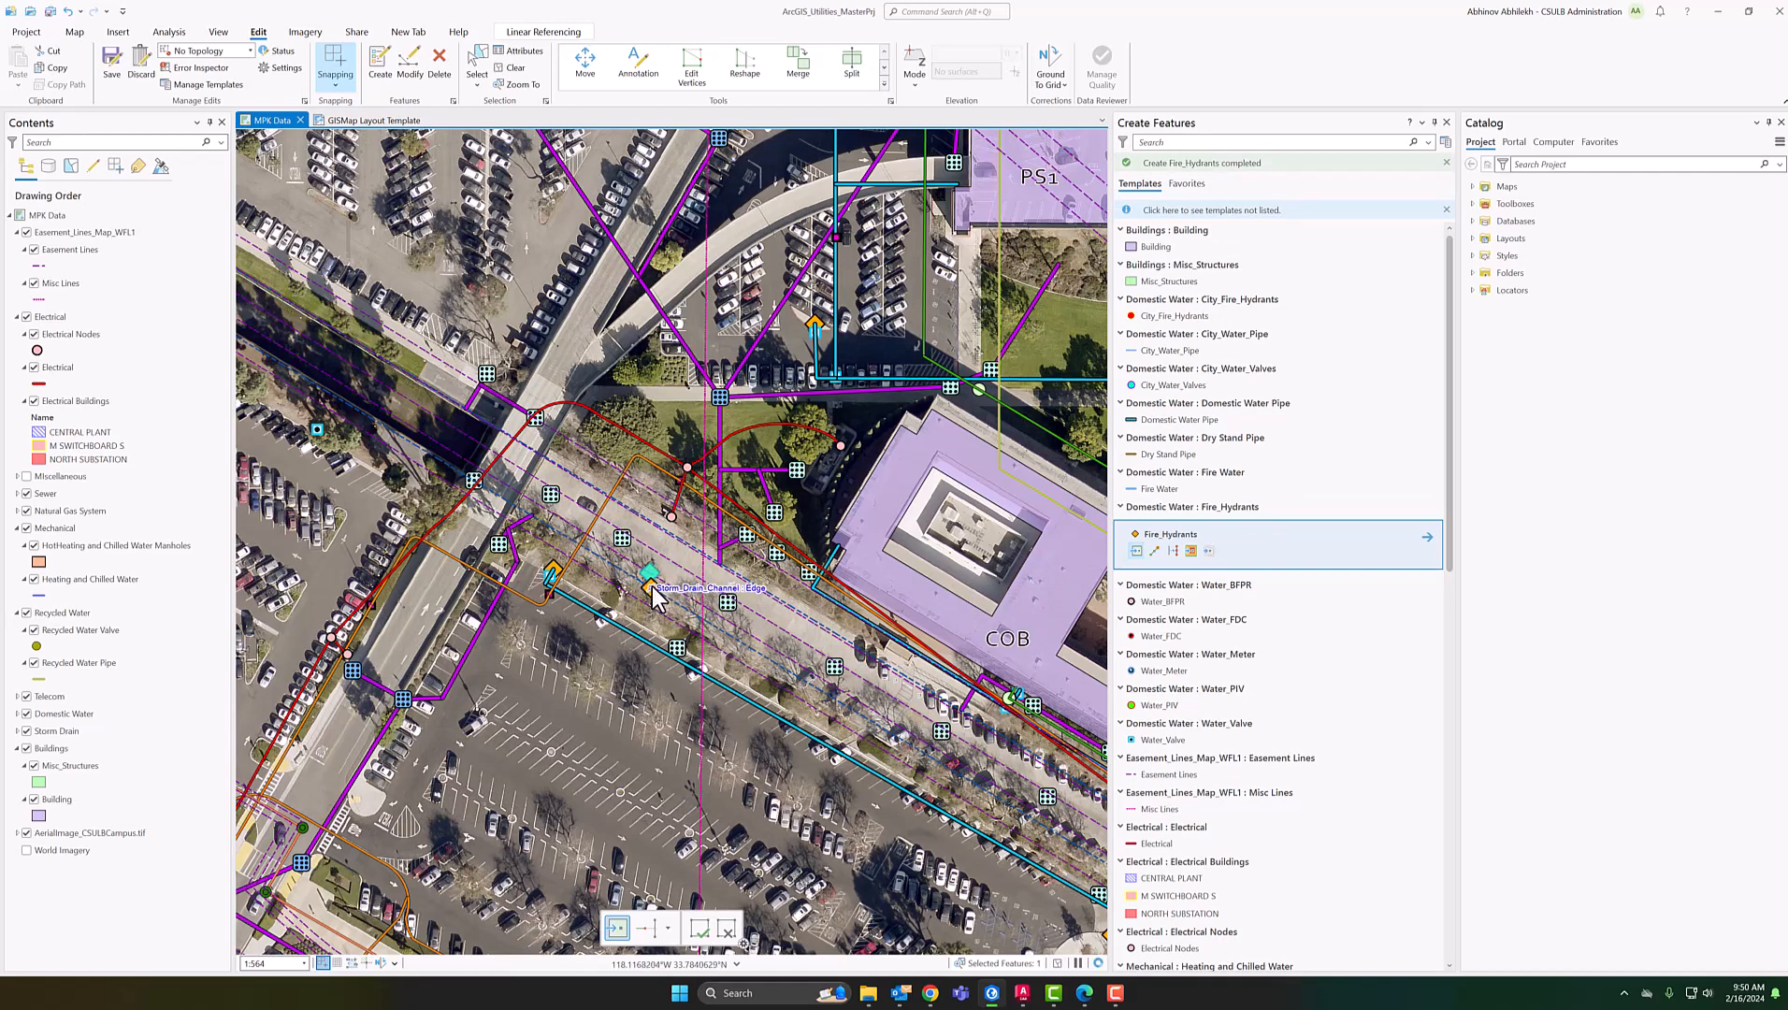
{"action": "left_click", "coordinate": [112, 71]}
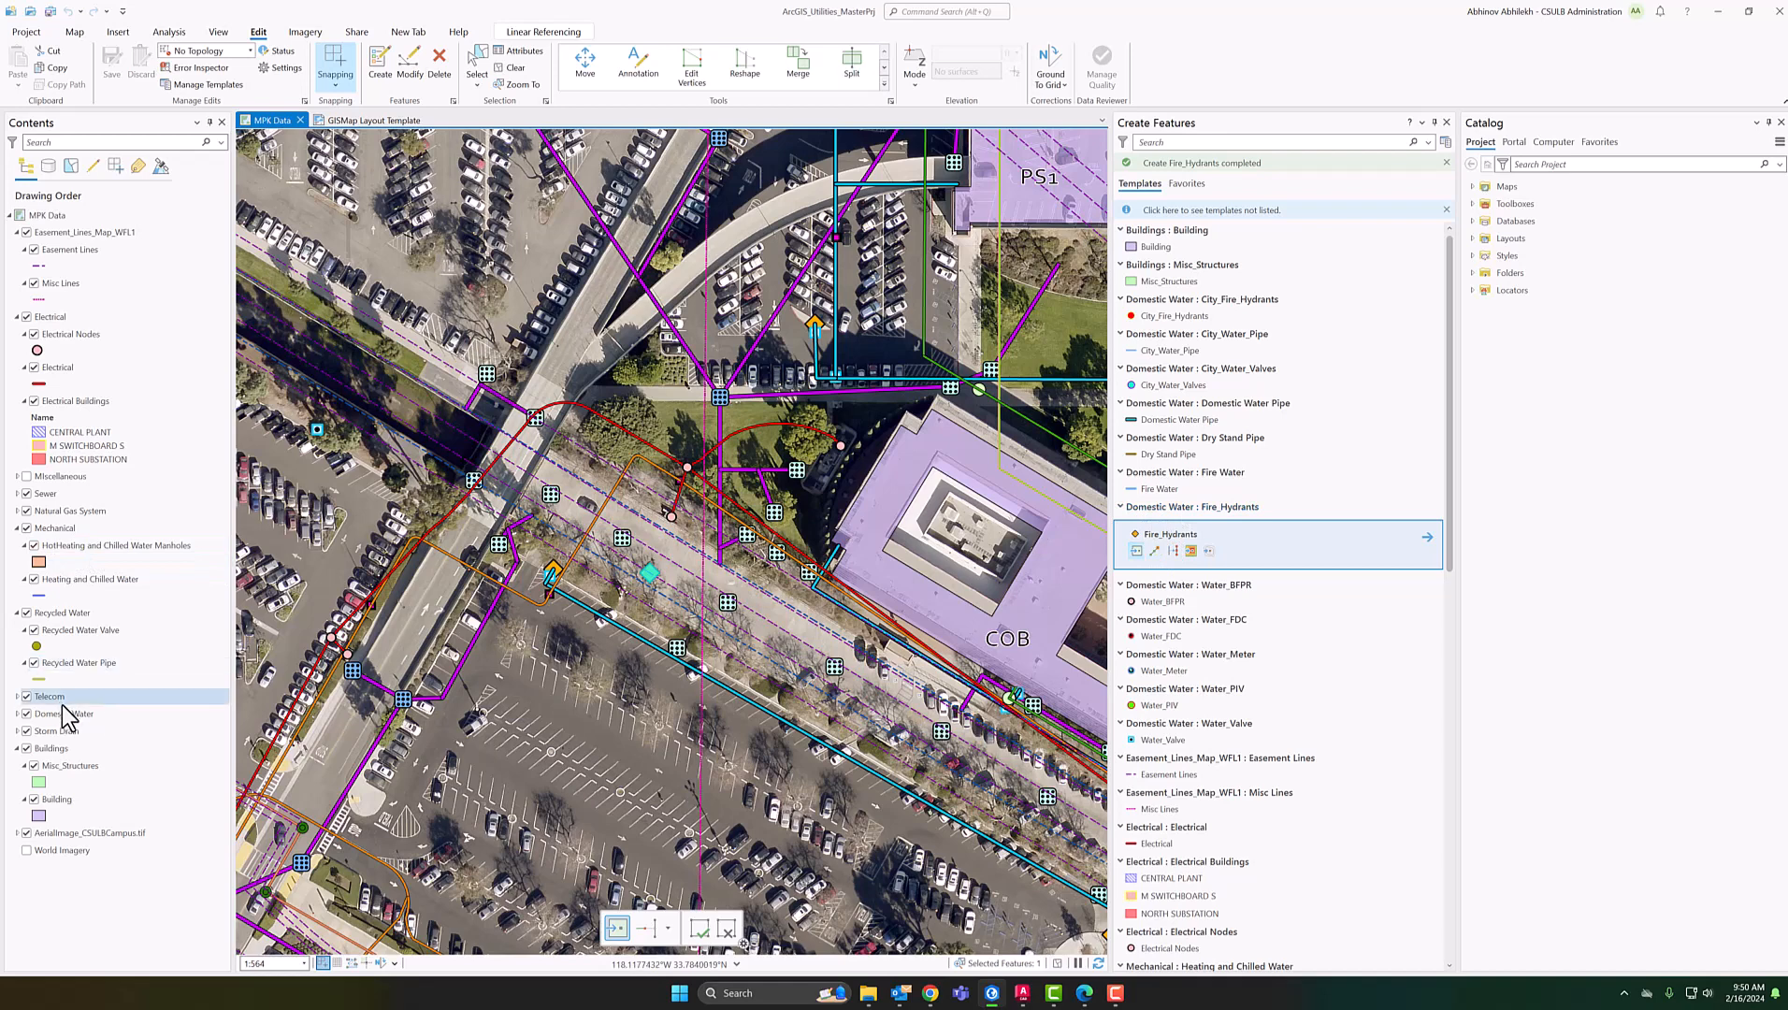
Open the attribute table of the Fire_Hydrants layer in the Domestic Water group and go to the new hydrant's record at the end
{"action": "left_click", "coordinate": [18, 715]}
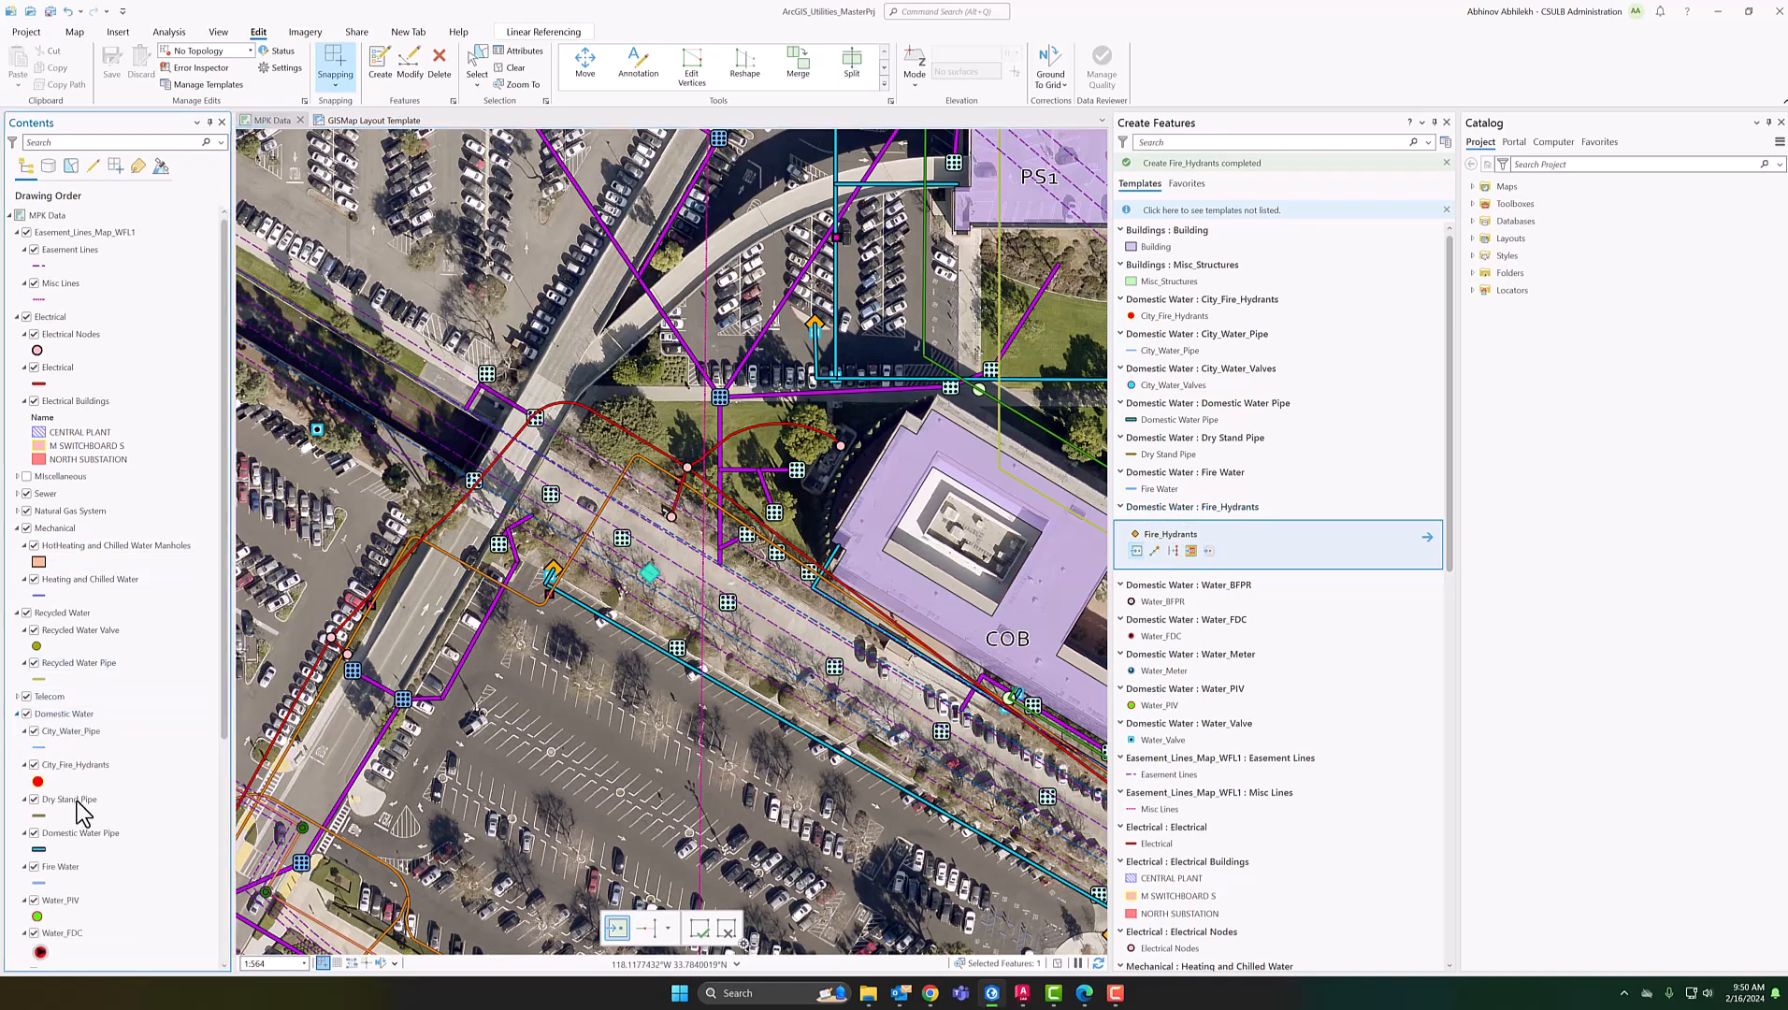
{"action": "scroll", "coordinate": [76, 811], "scroll_direction": "down", "scroll_amount": 3}
{"action": "scroll", "coordinate": [77, 821], "scroll_direction": "down", "scroll_amount": 3}
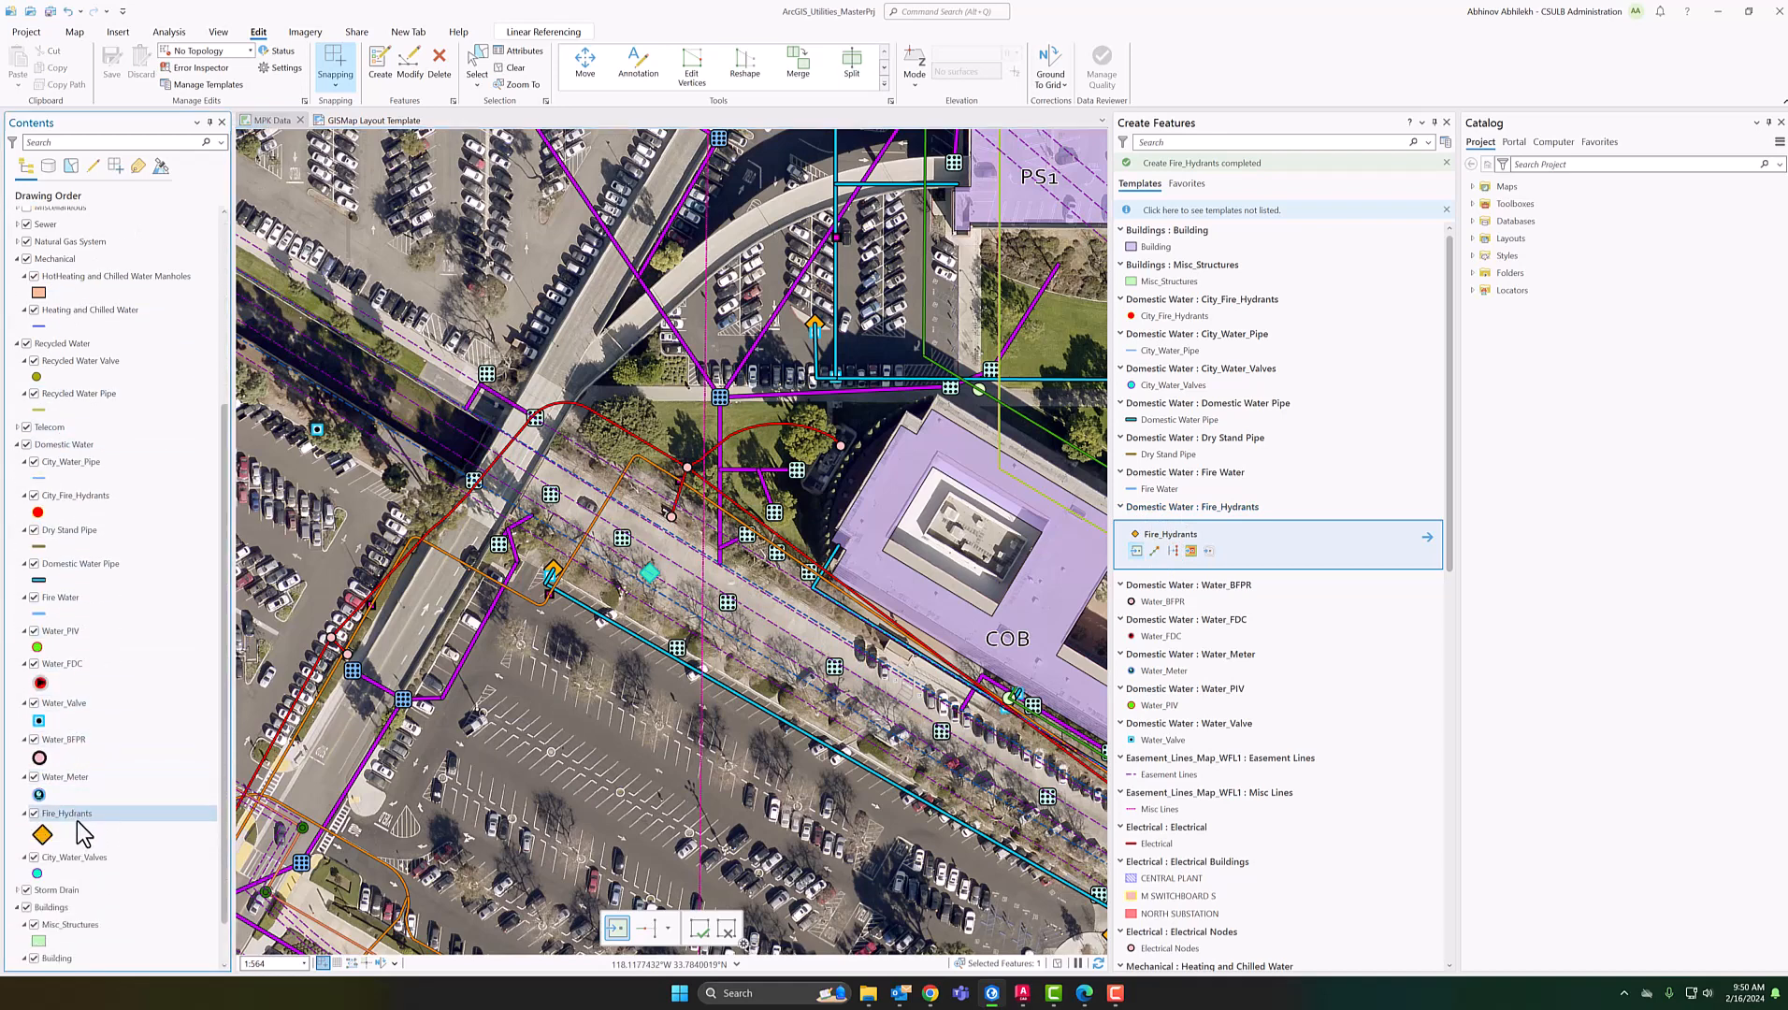
{"action": "left_click", "coordinate": [72, 817]}
{"action": "right_click", "coordinate": [73, 815]}
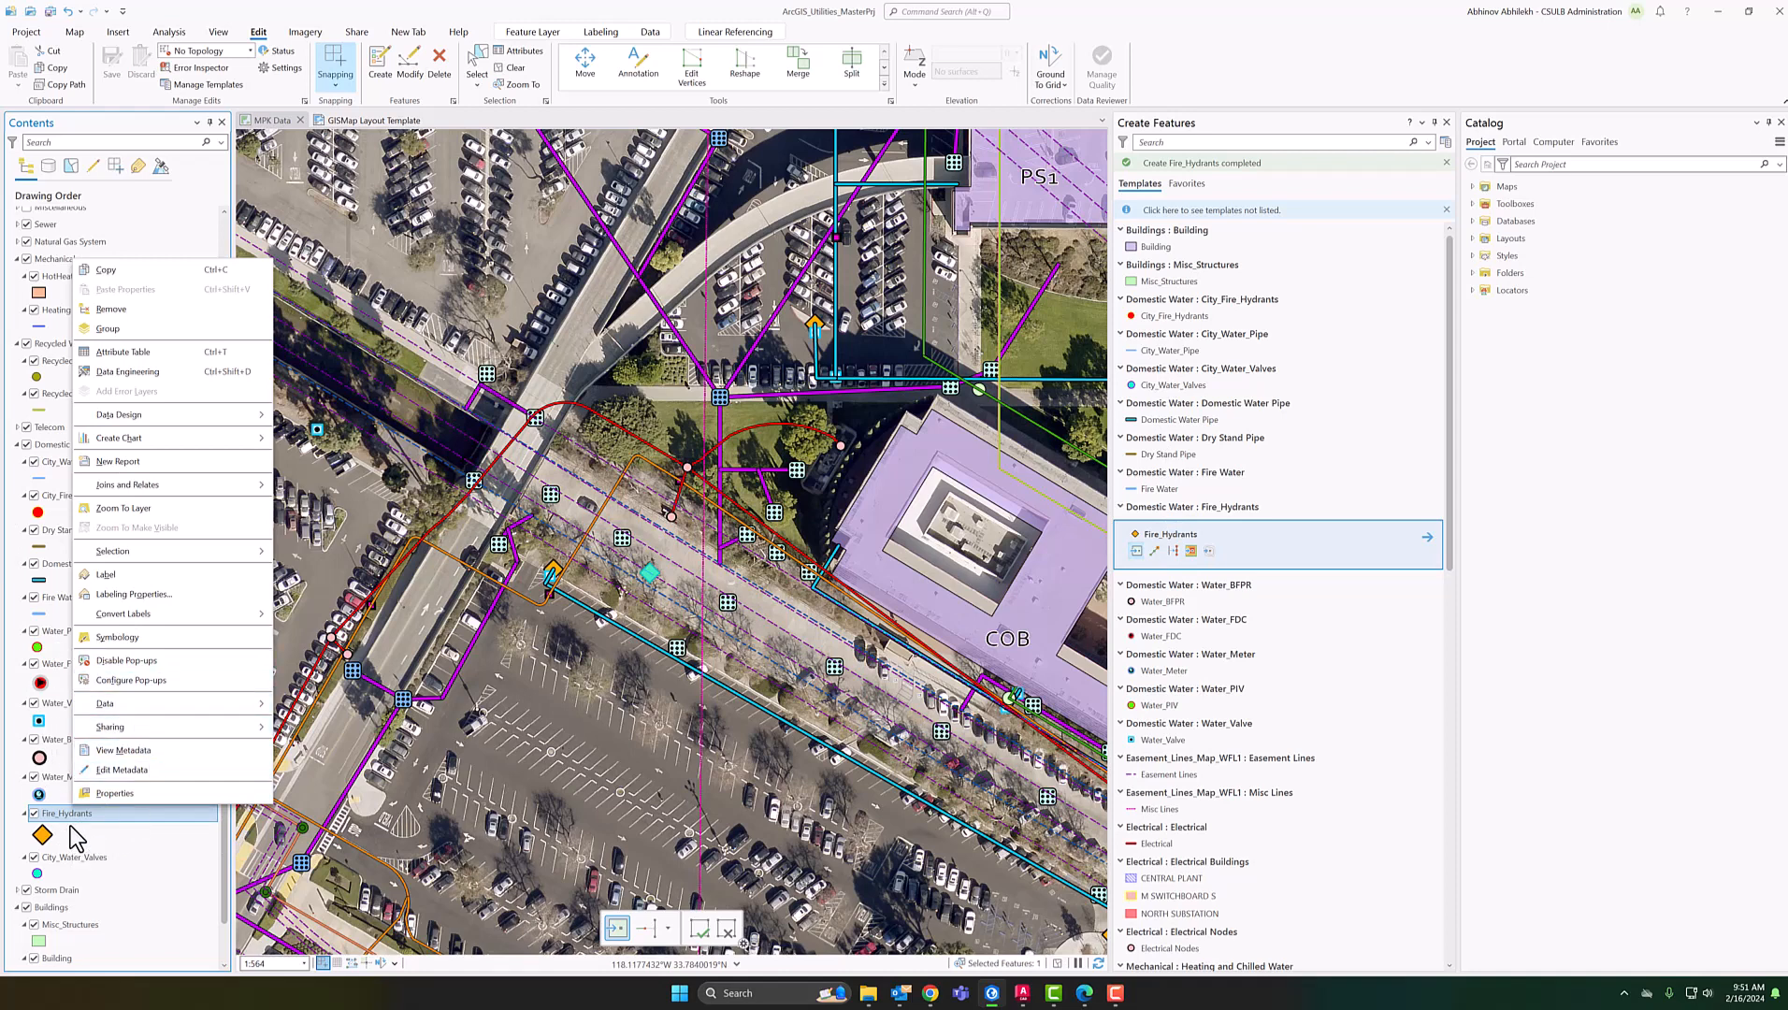
{"action": "left_click", "coordinate": [152, 355]}
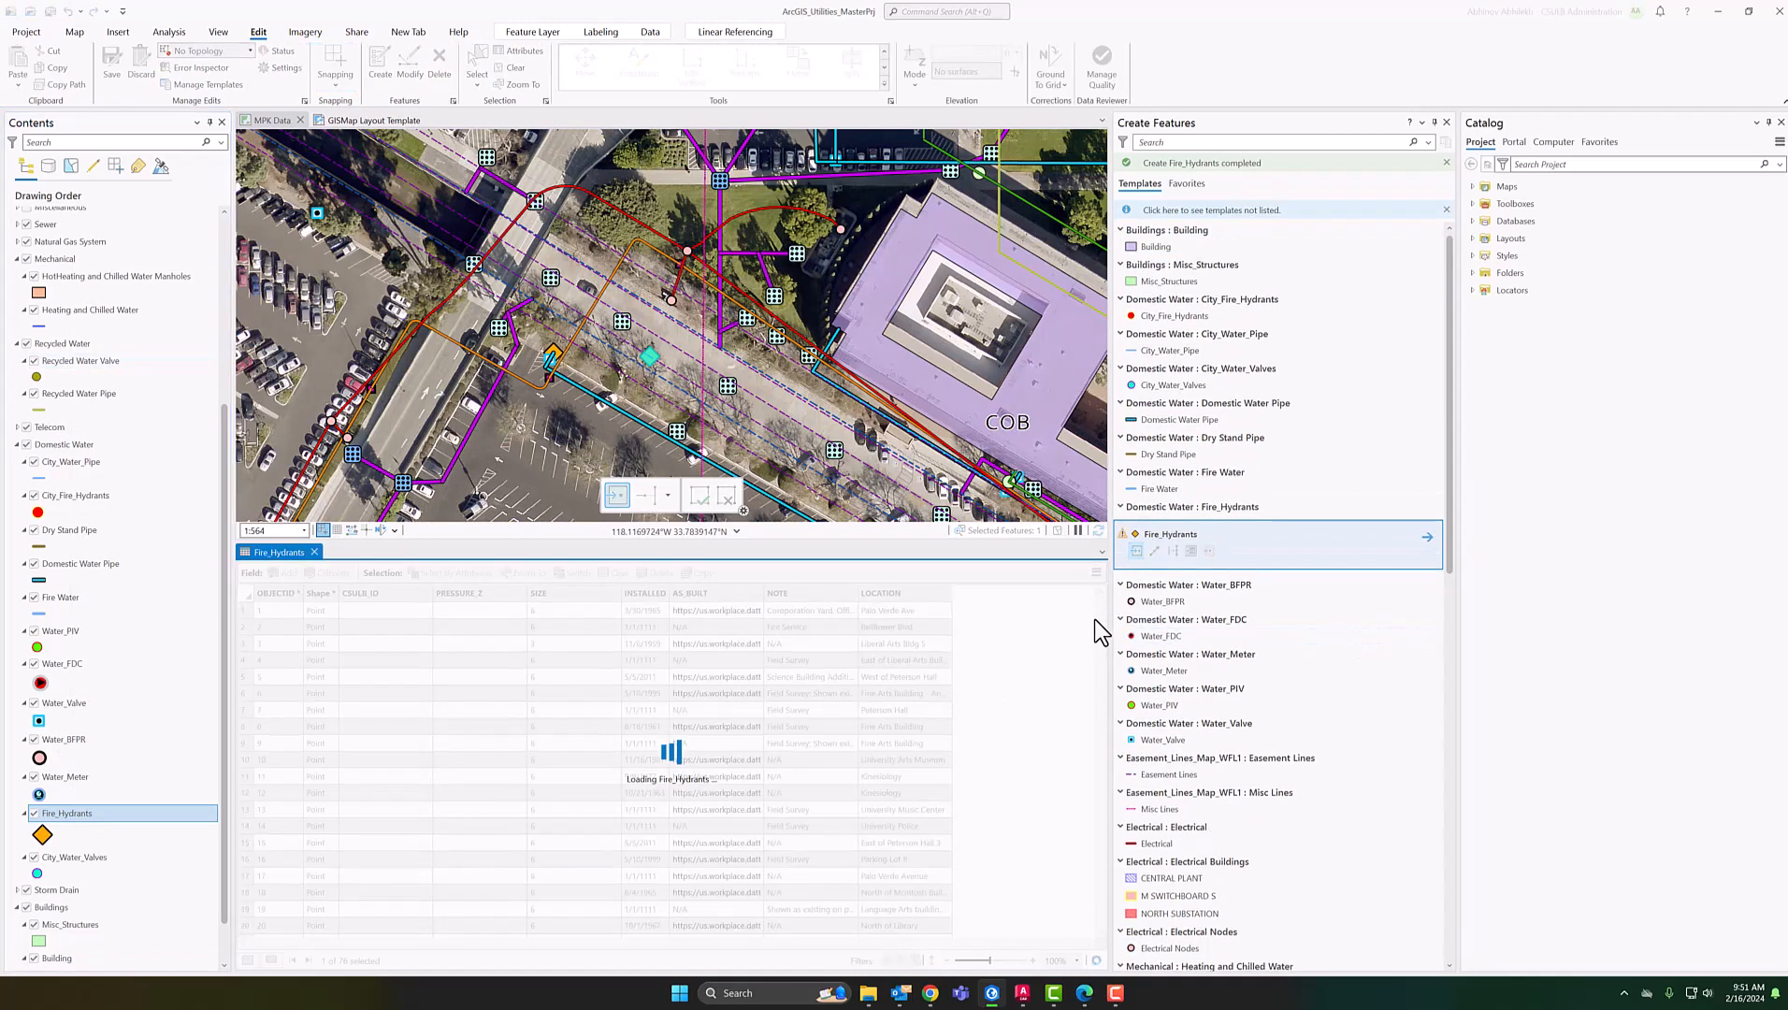
{"action": "left_click_drag", "start_coordinate": [1098, 600], "coordinate": [1094, 935]}
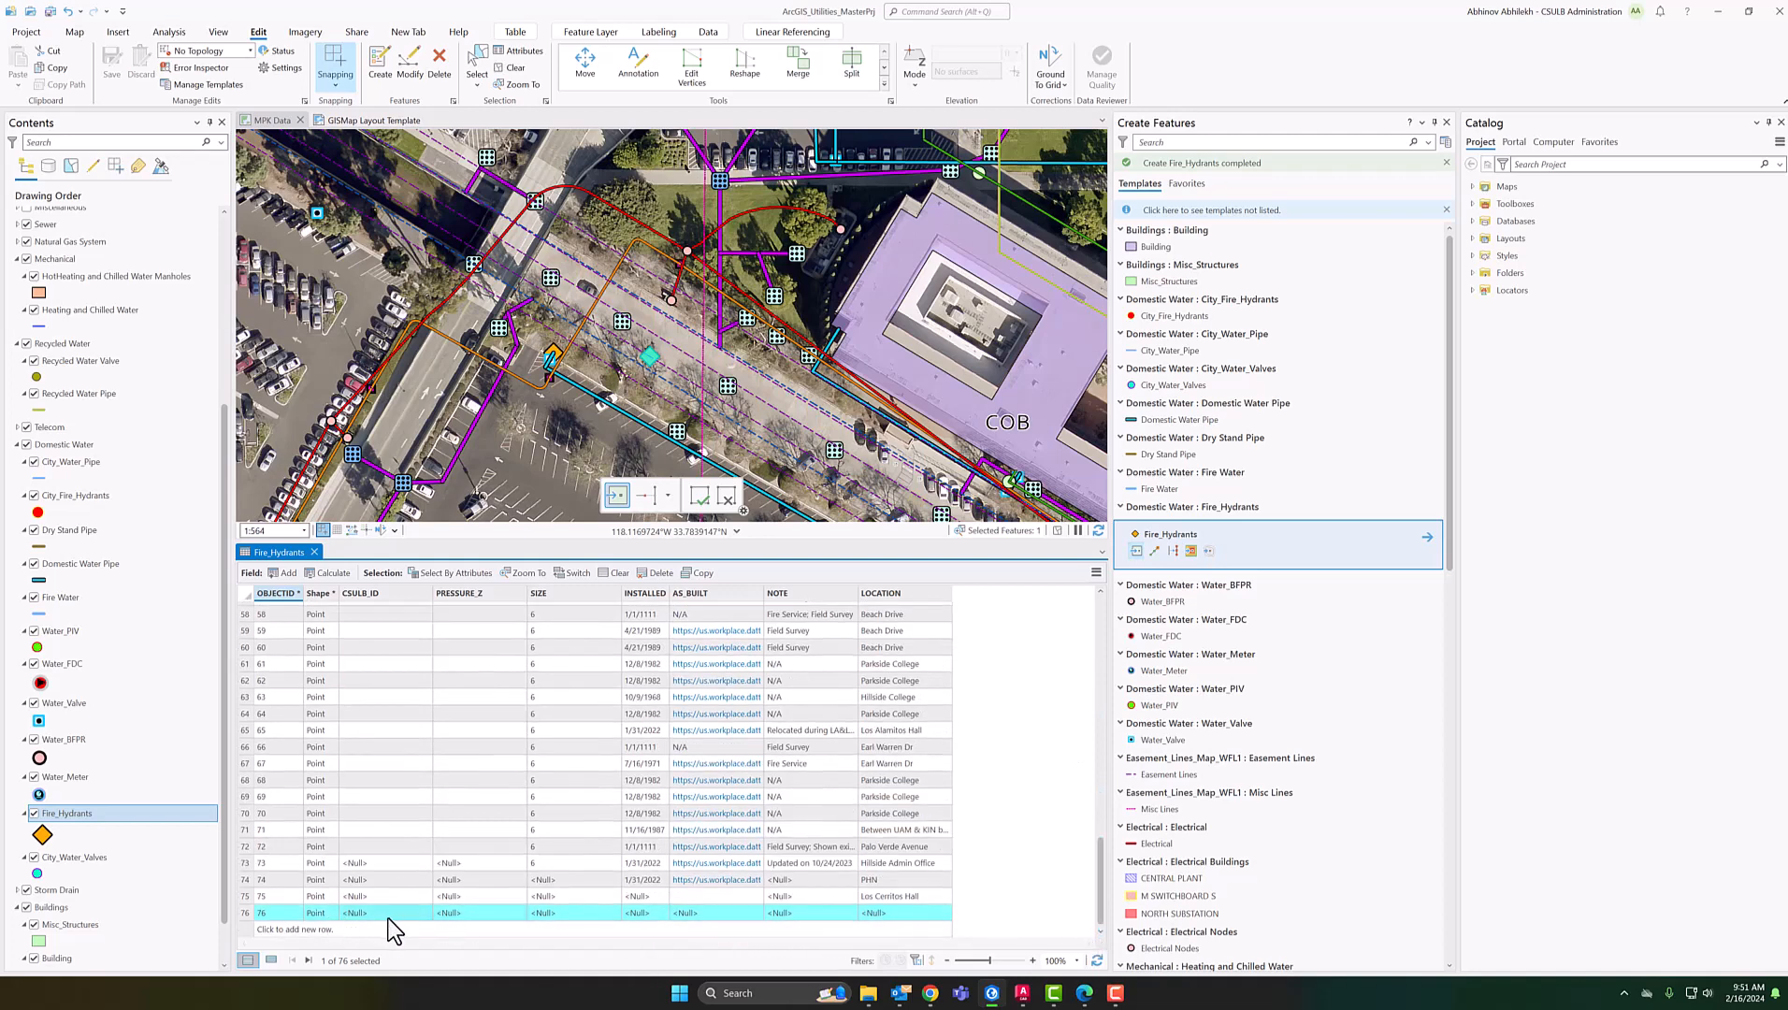
Set the SIZE of the new hydrant's record to 6
{"action": "left_click", "coordinate": [554, 911]}
{"action": "left_click", "coordinate": [552, 913]}
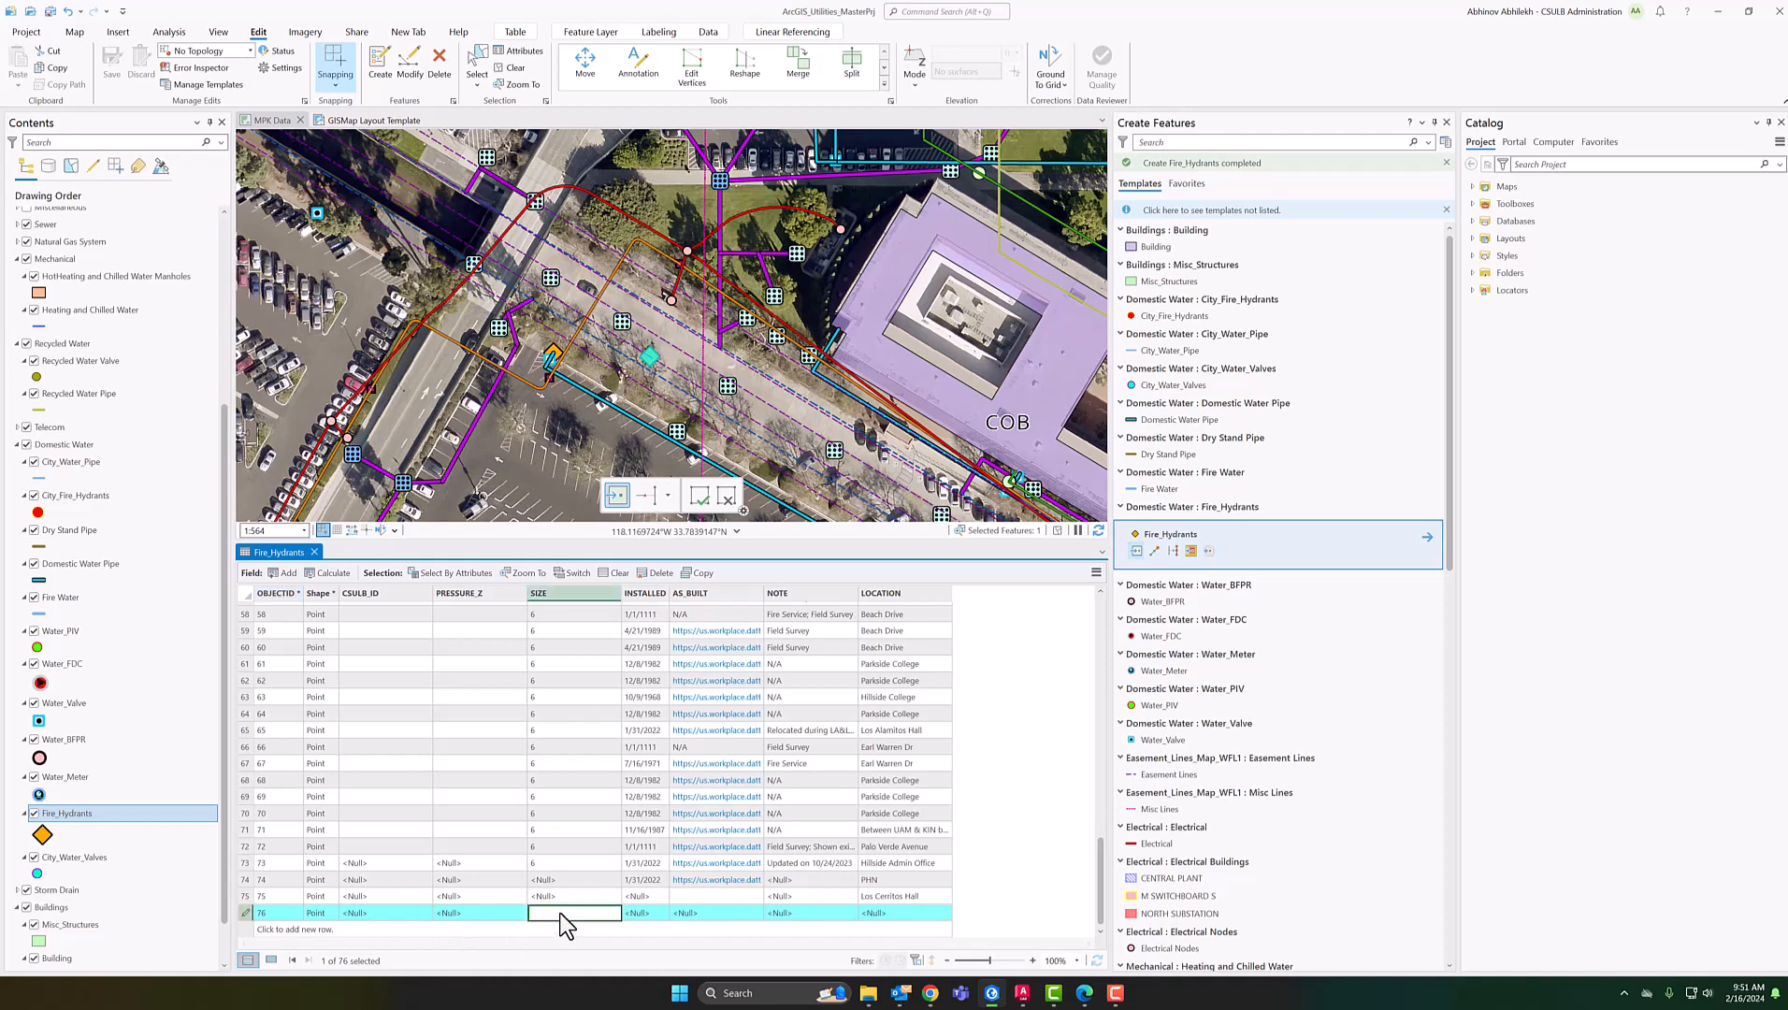
{"action": "type", "text": "6"}
{"action": "key", "text": "Tab"}
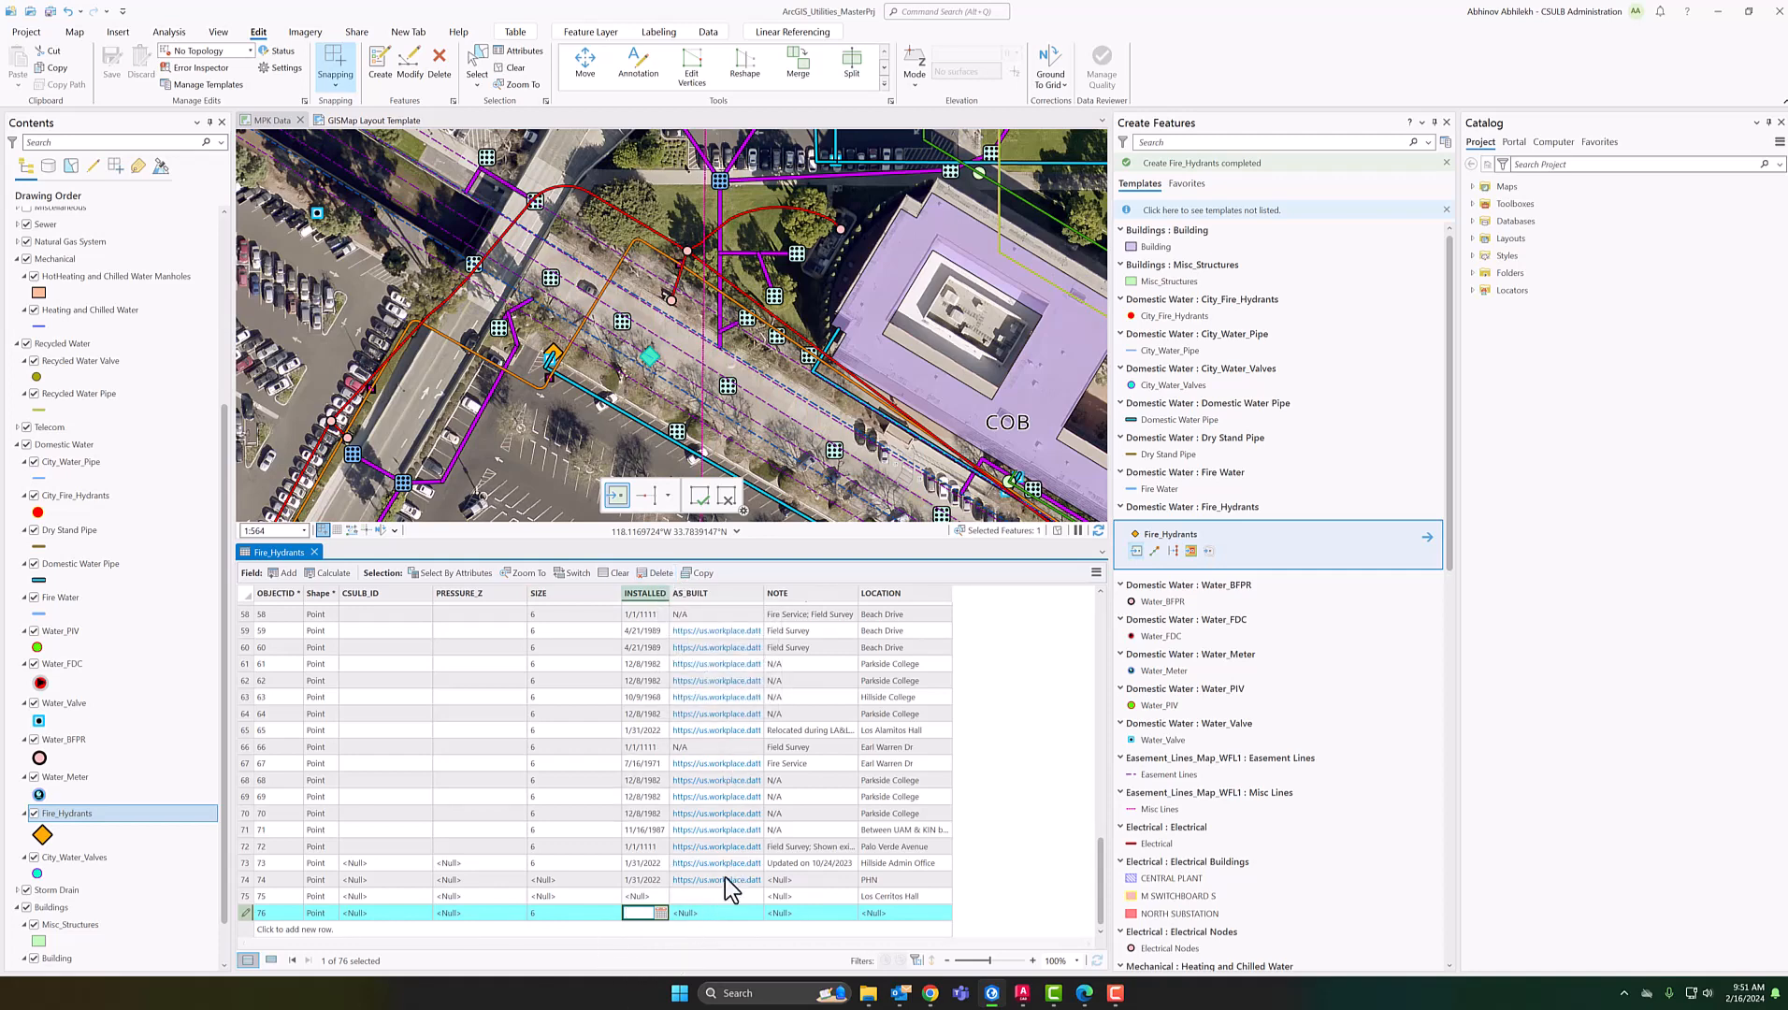
Follow the AS_BUILT link of record 74 and sign in to Datto Workplace with the prefilled login
{"action": "left_click", "coordinate": [710, 912]}
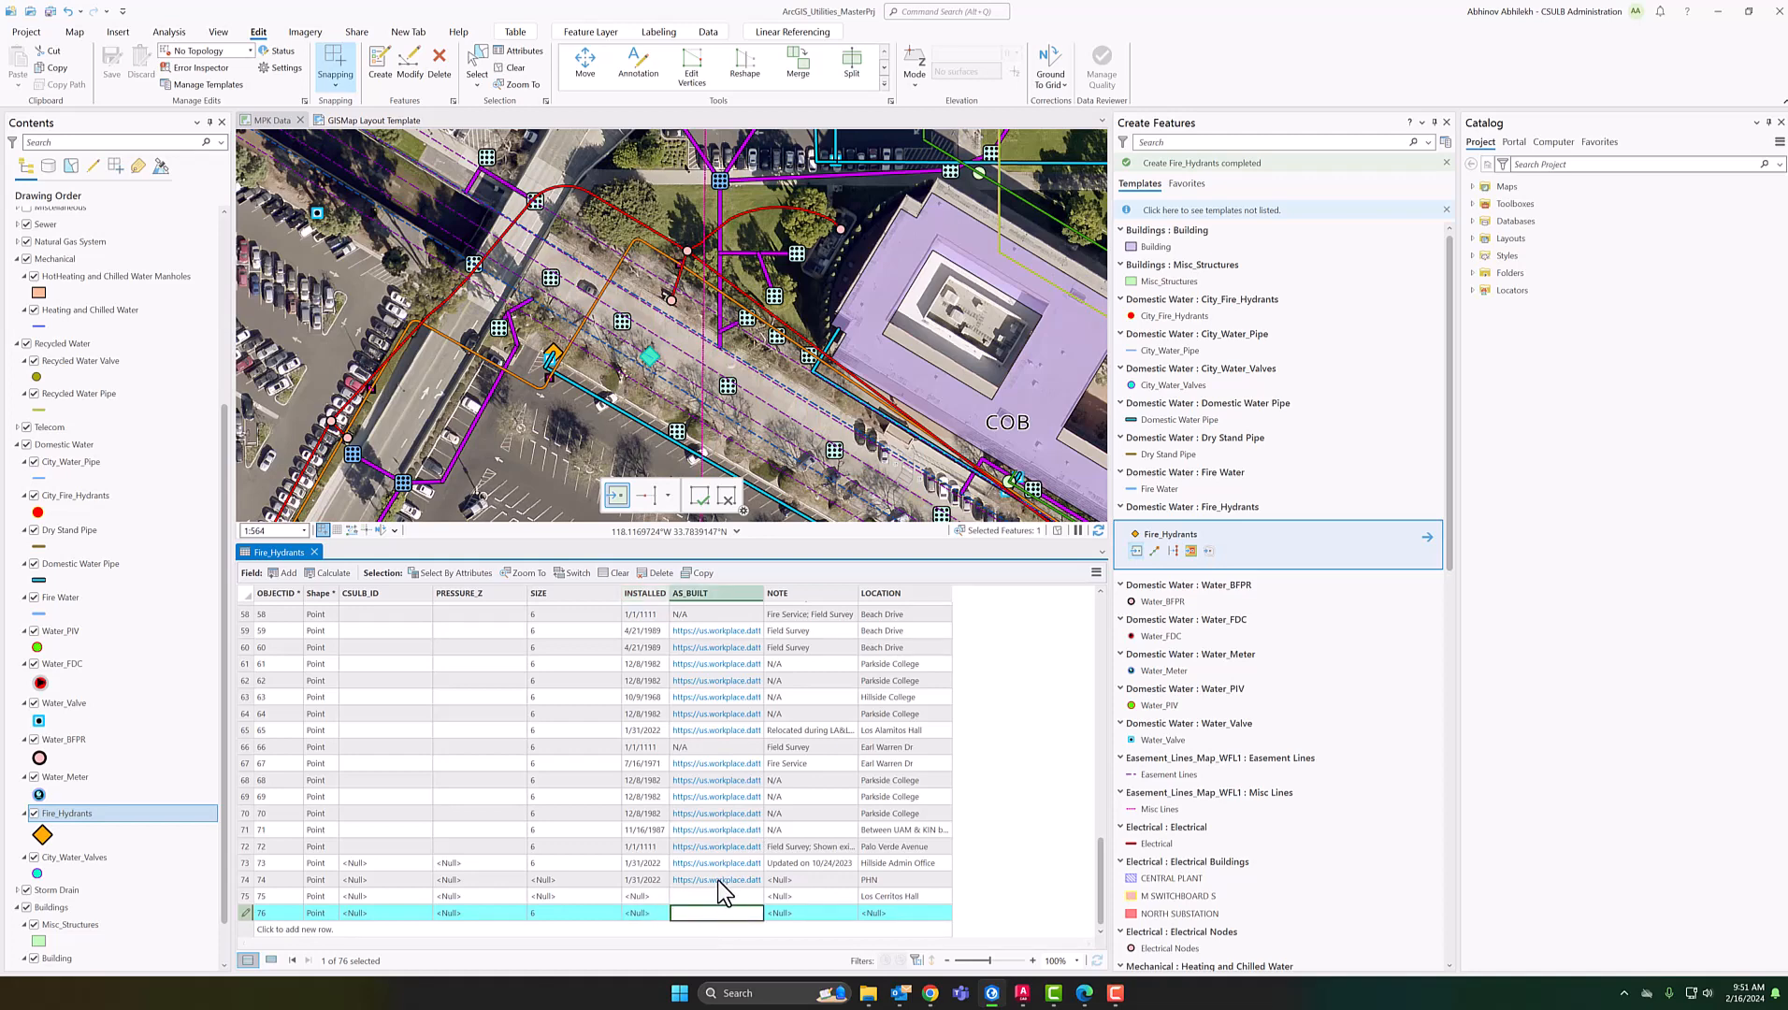
{"action": "left_click", "coordinate": [718, 880]}
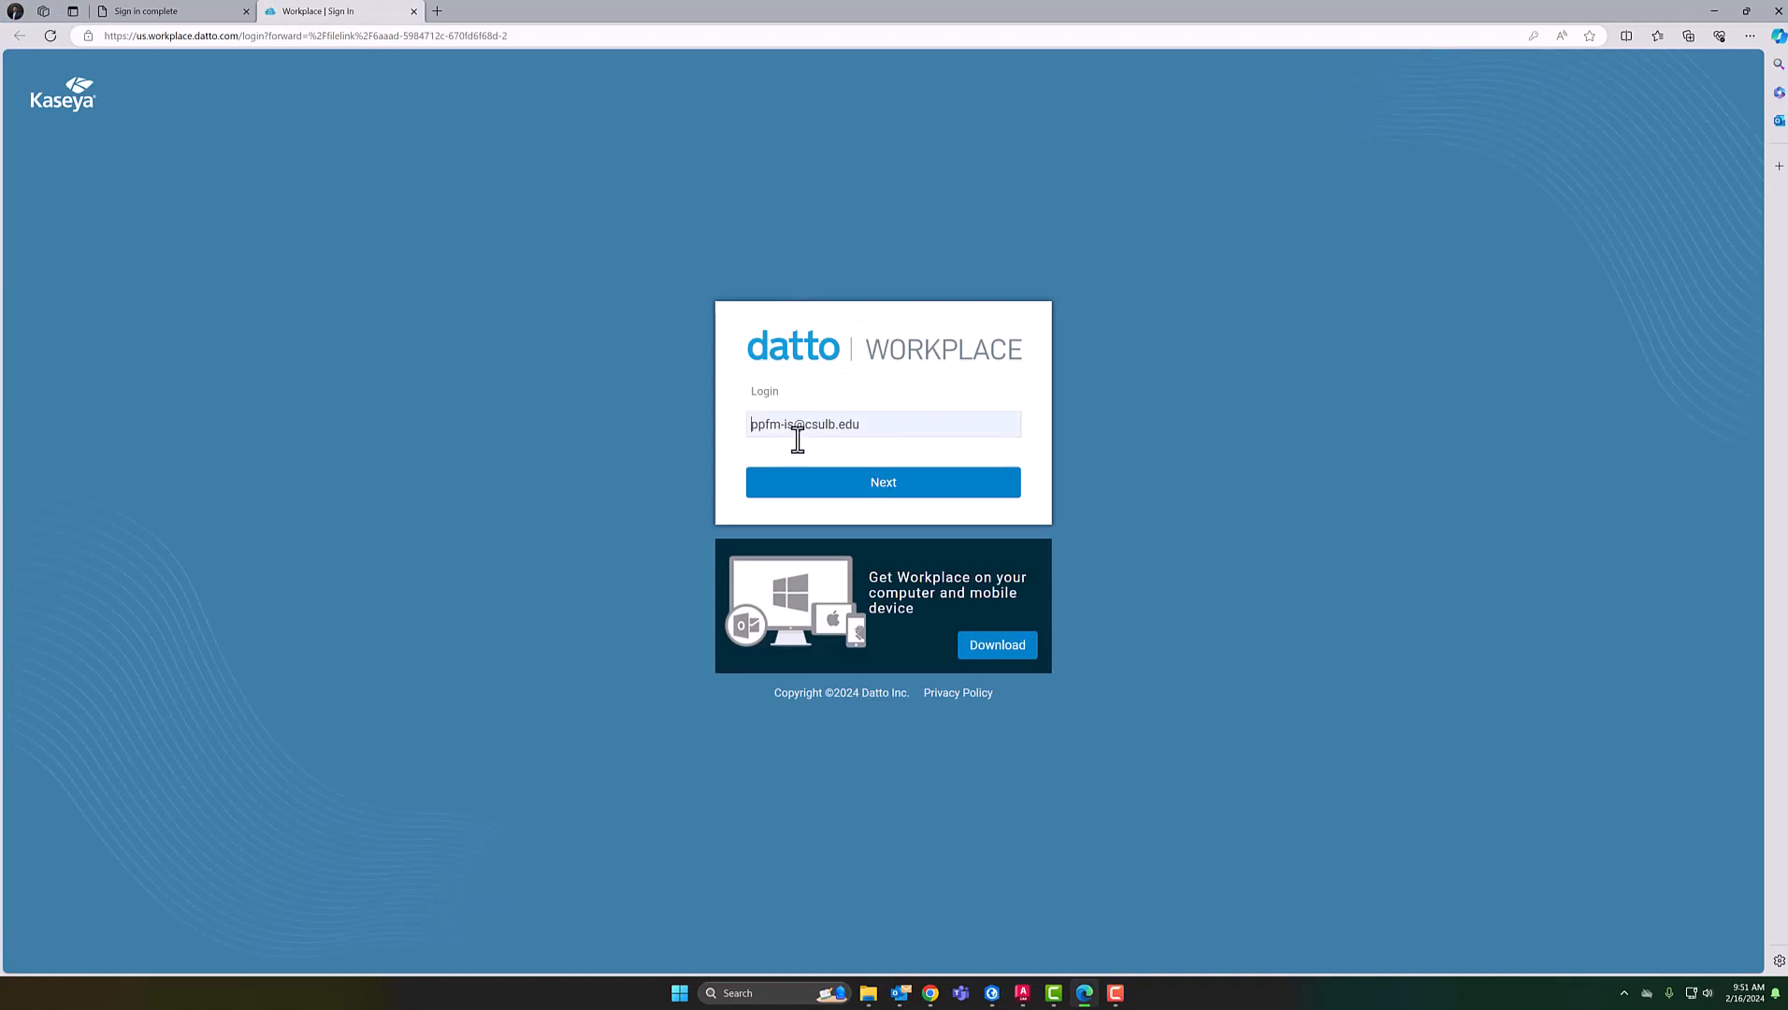
{"action": "left_click", "coordinate": [874, 490]}
{"action": "left_click", "coordinate": [885, 505]}
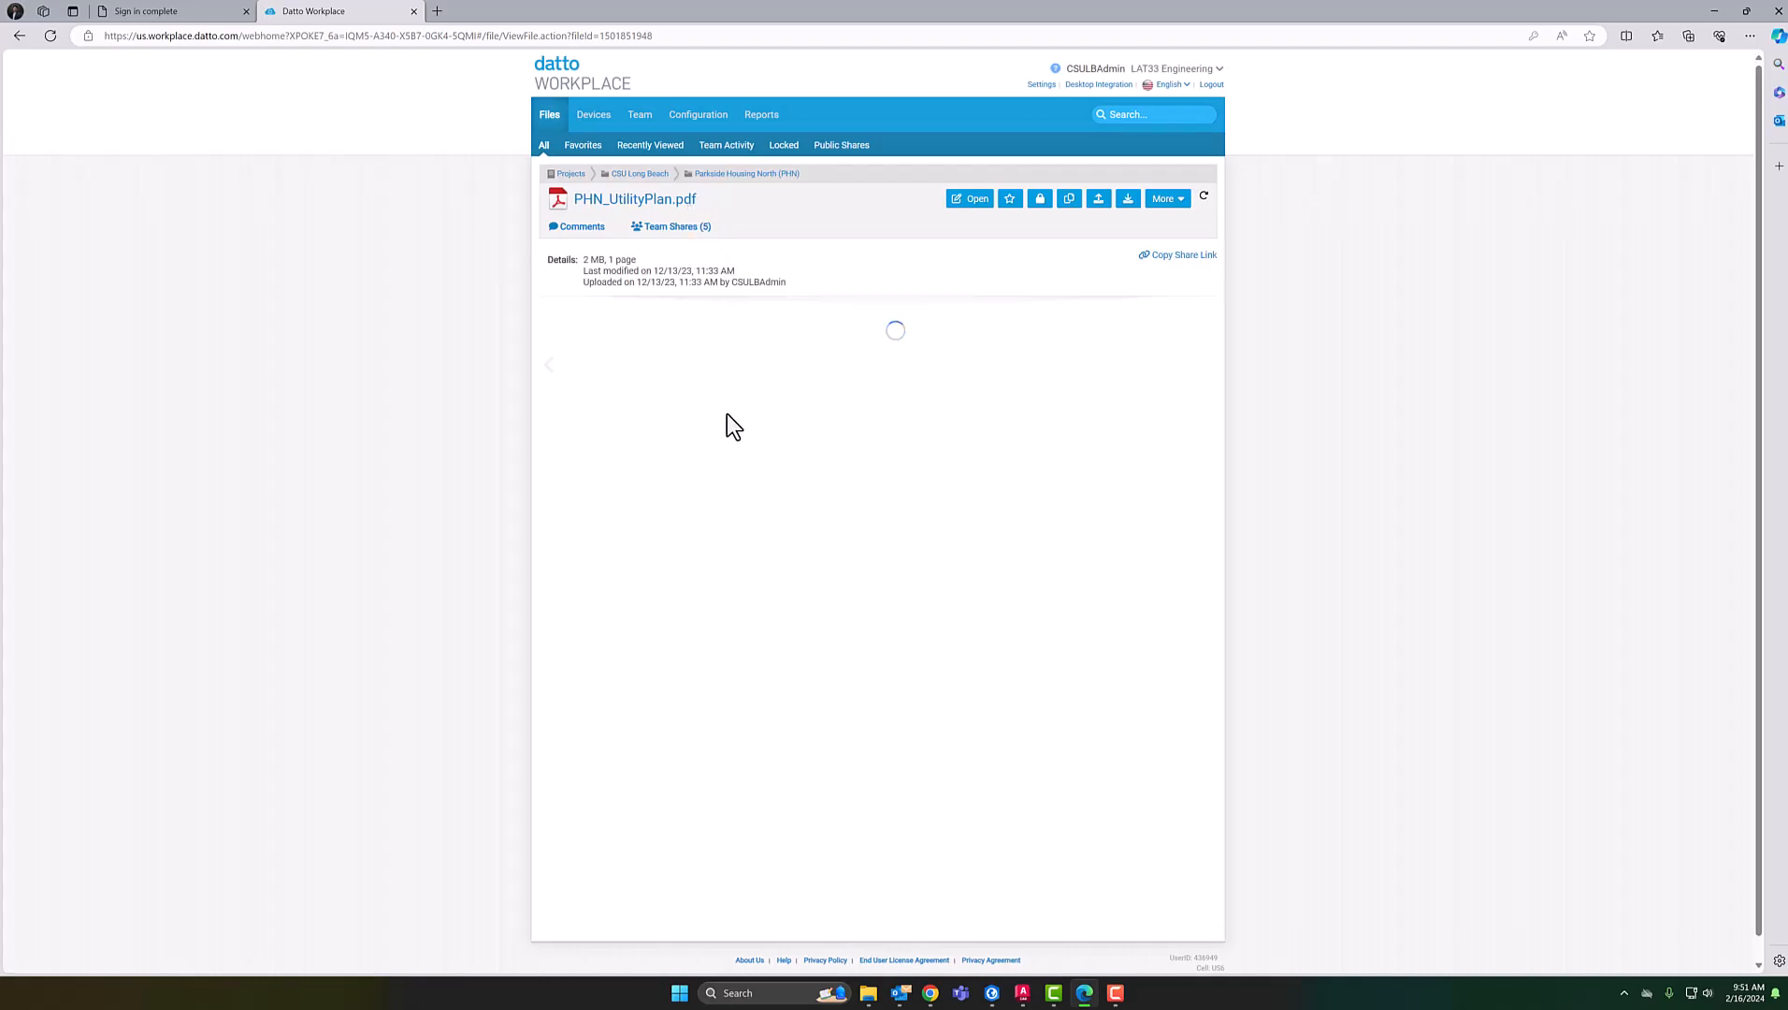
Browse the CSU Long Beach project to the FA-FINE ARTS IMPROVEMENTS-1986 folder inside Fine Arts (FA)
{"action": "left_click", "coordinate": [633, 175]}
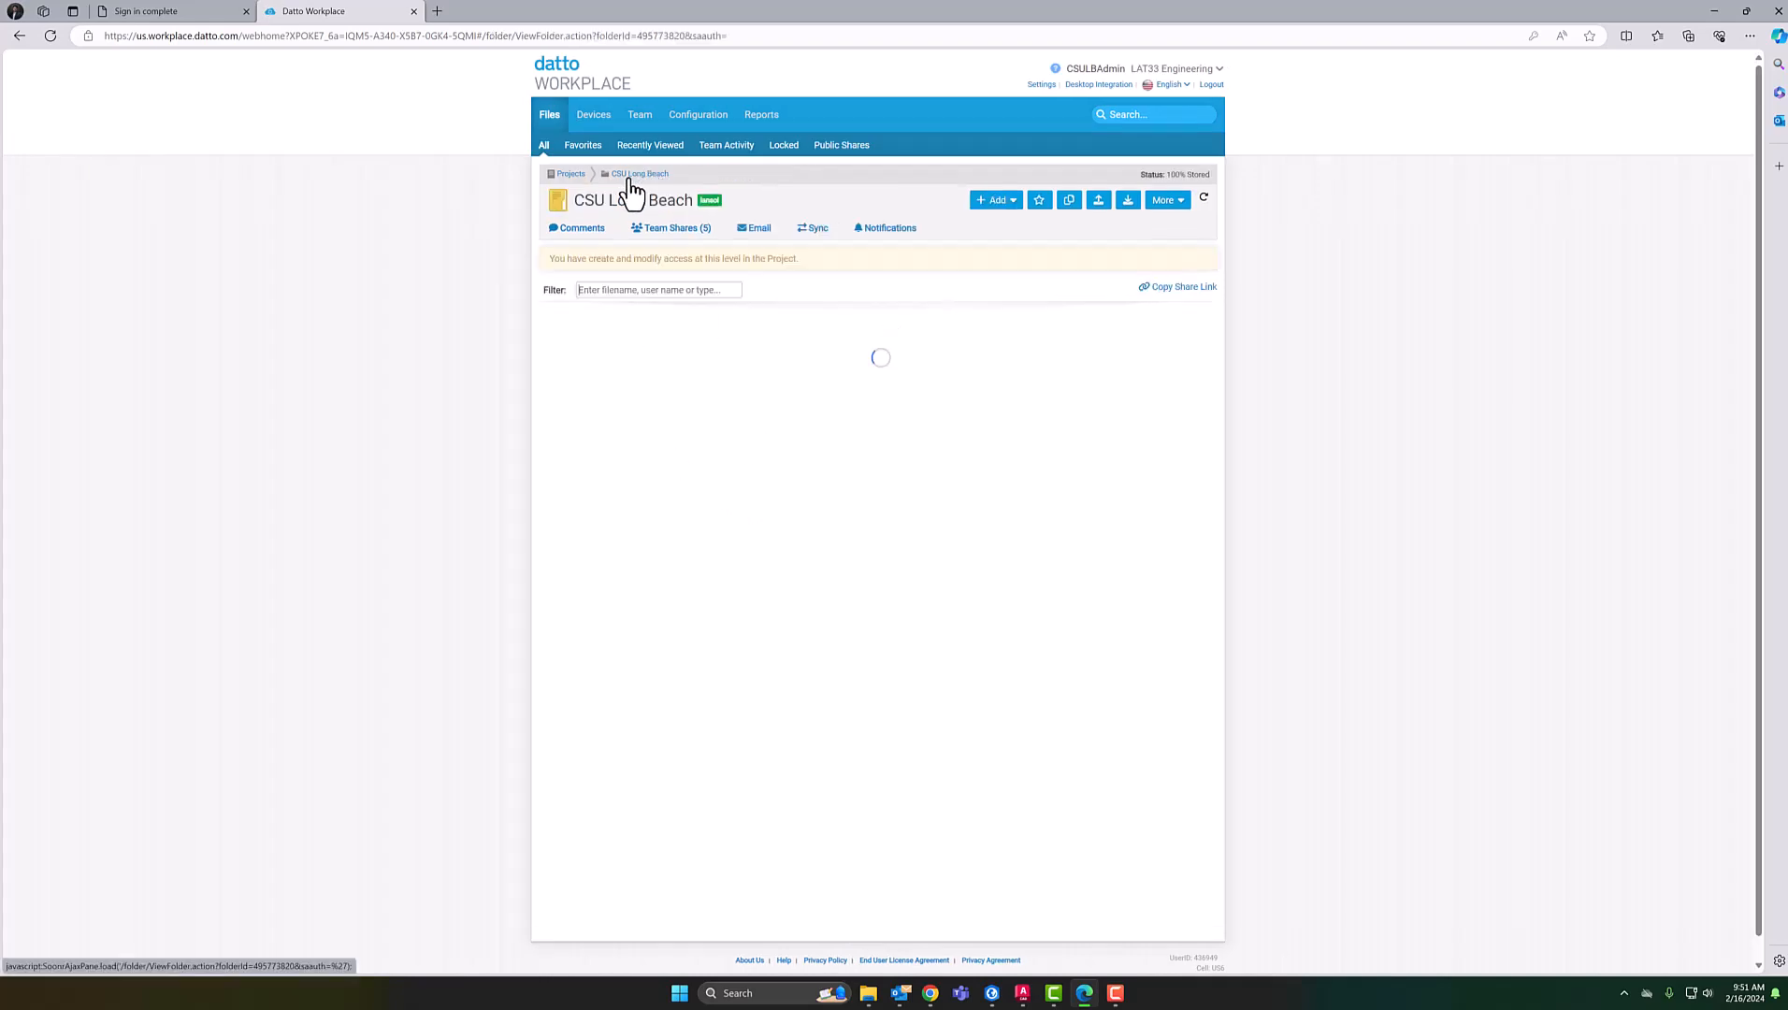
{"action": "scroll", "coordinate": [692, 625], "scroll_direction": "down", "scroll_amount": 10}
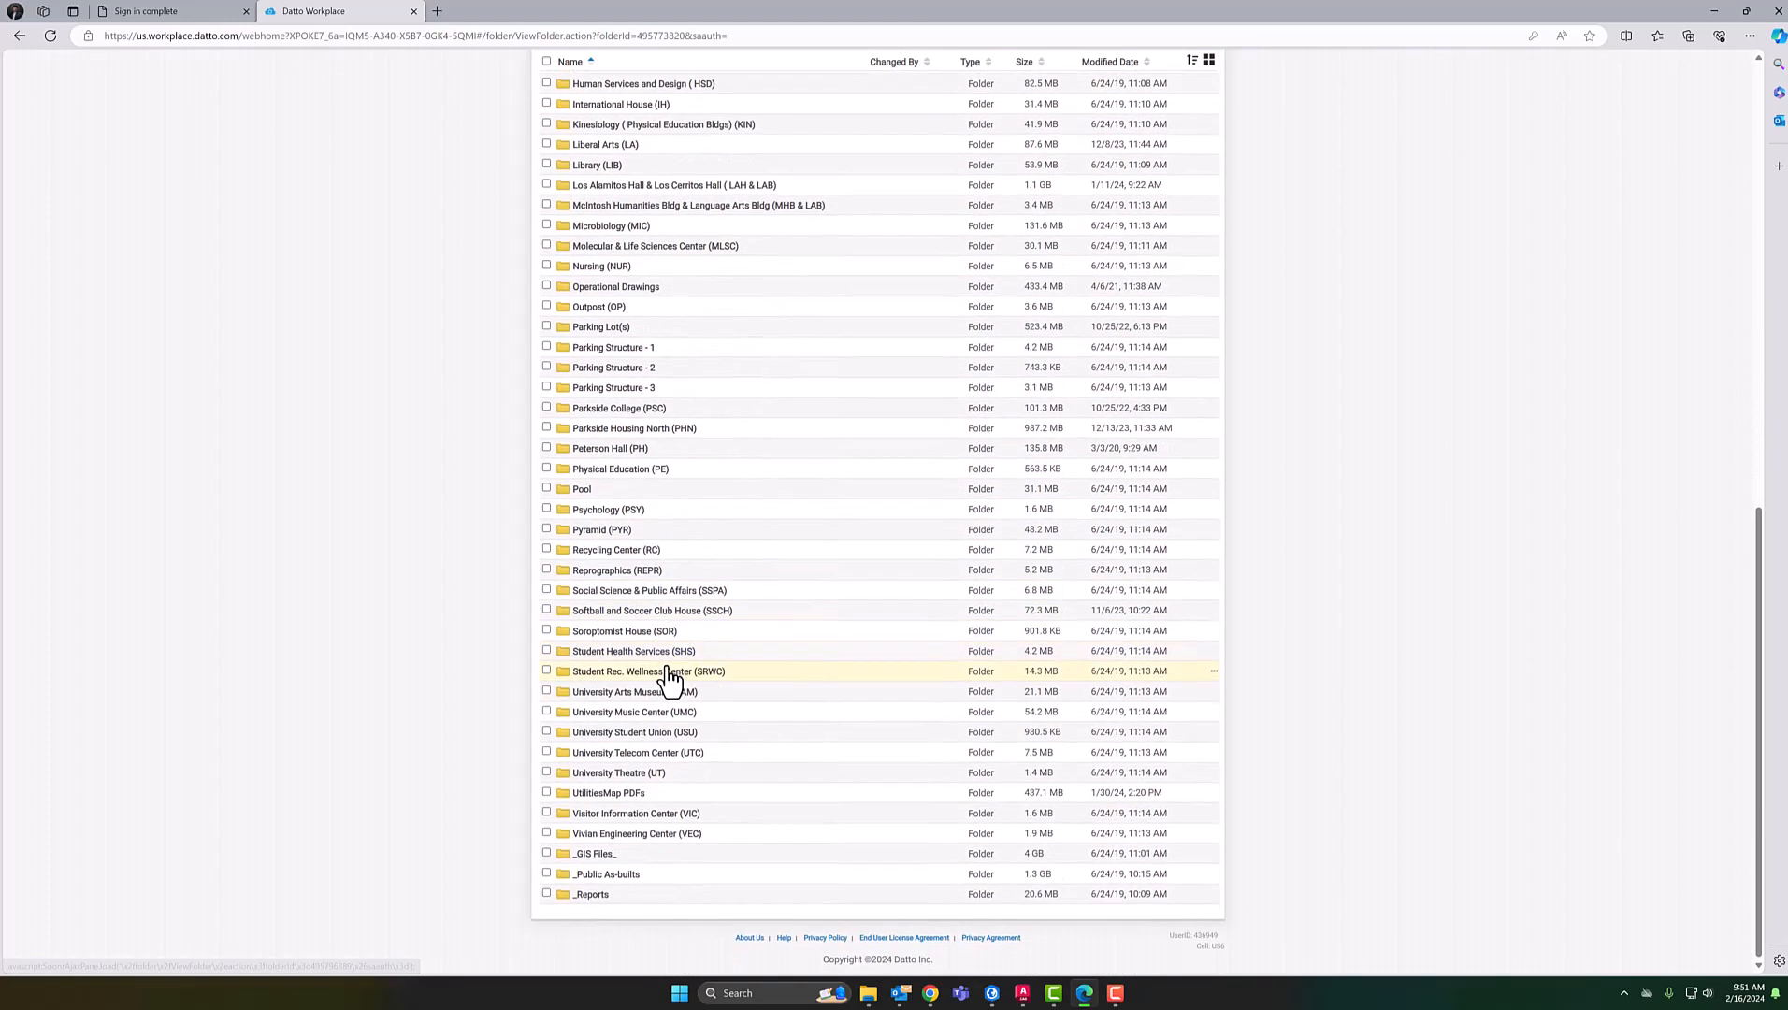
{"action": "scroll", "coordinate": [655, 571], "scroll_direction": "up", "scroll_amount": 4}
{"action": "scroll", "coordinate": [622, 505], "scroll_direction": "up", "scroll_amount": 5}
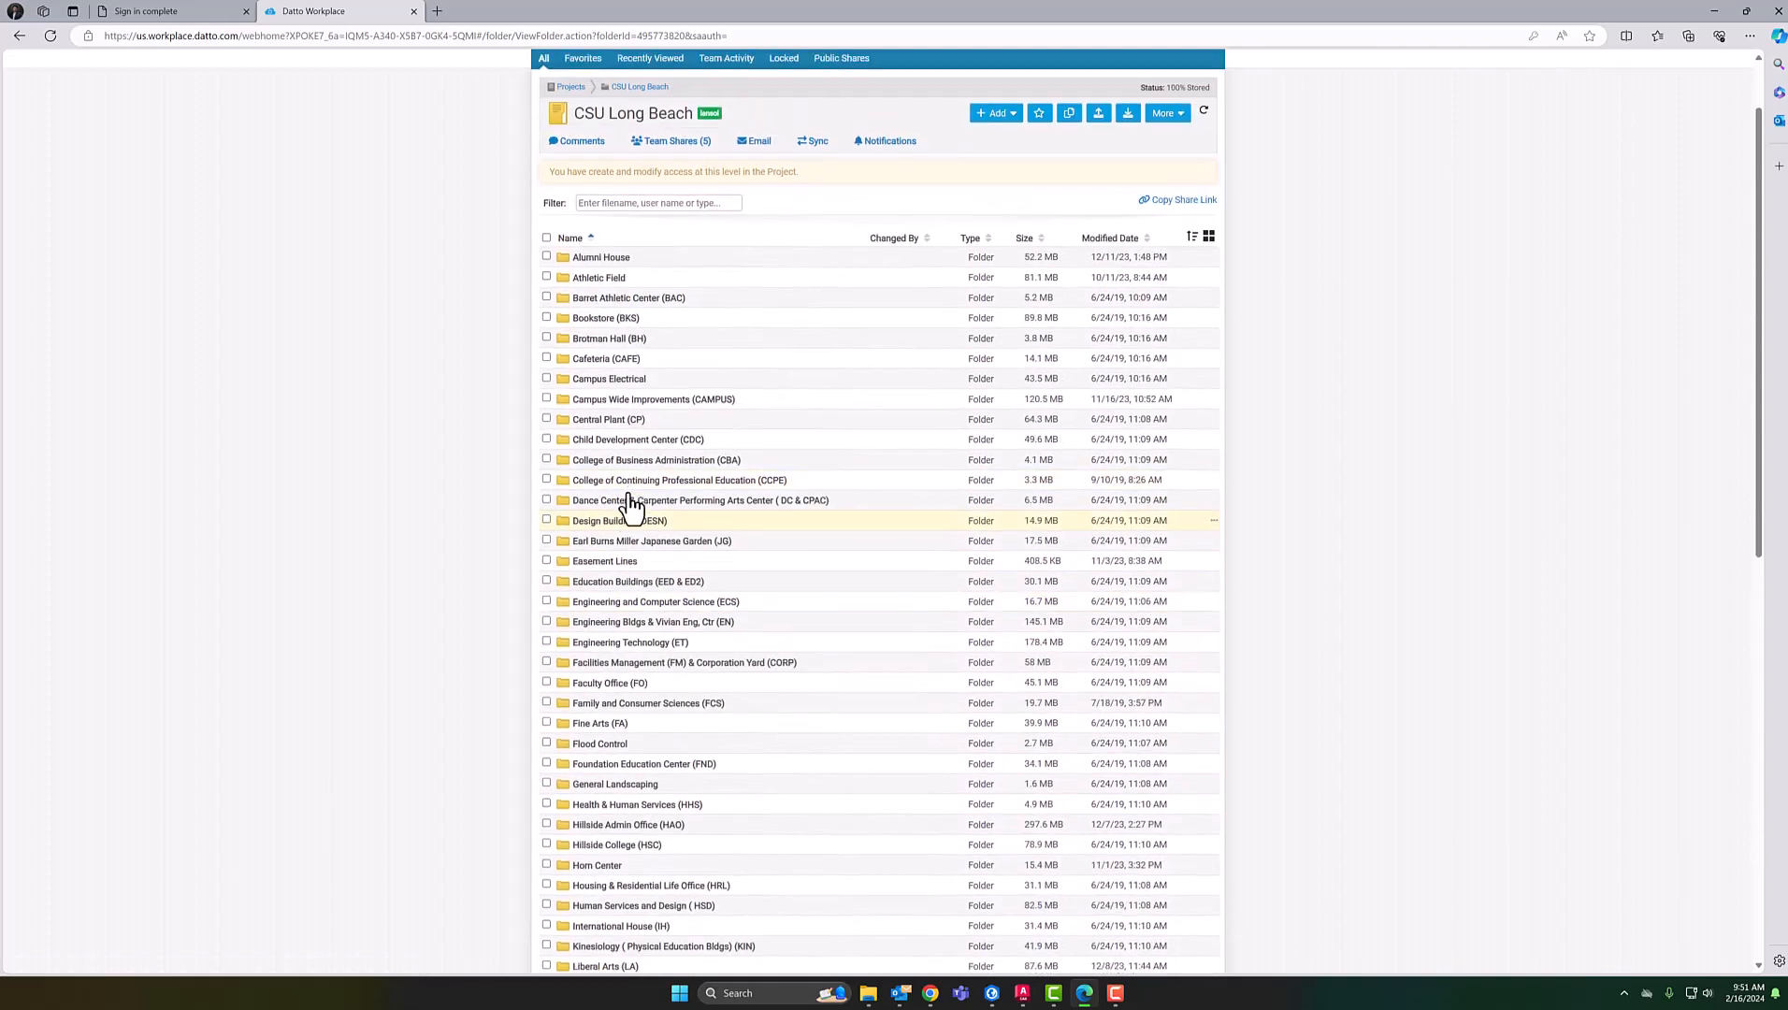
{"action": "left_click", "coordinate": [601, 734]}
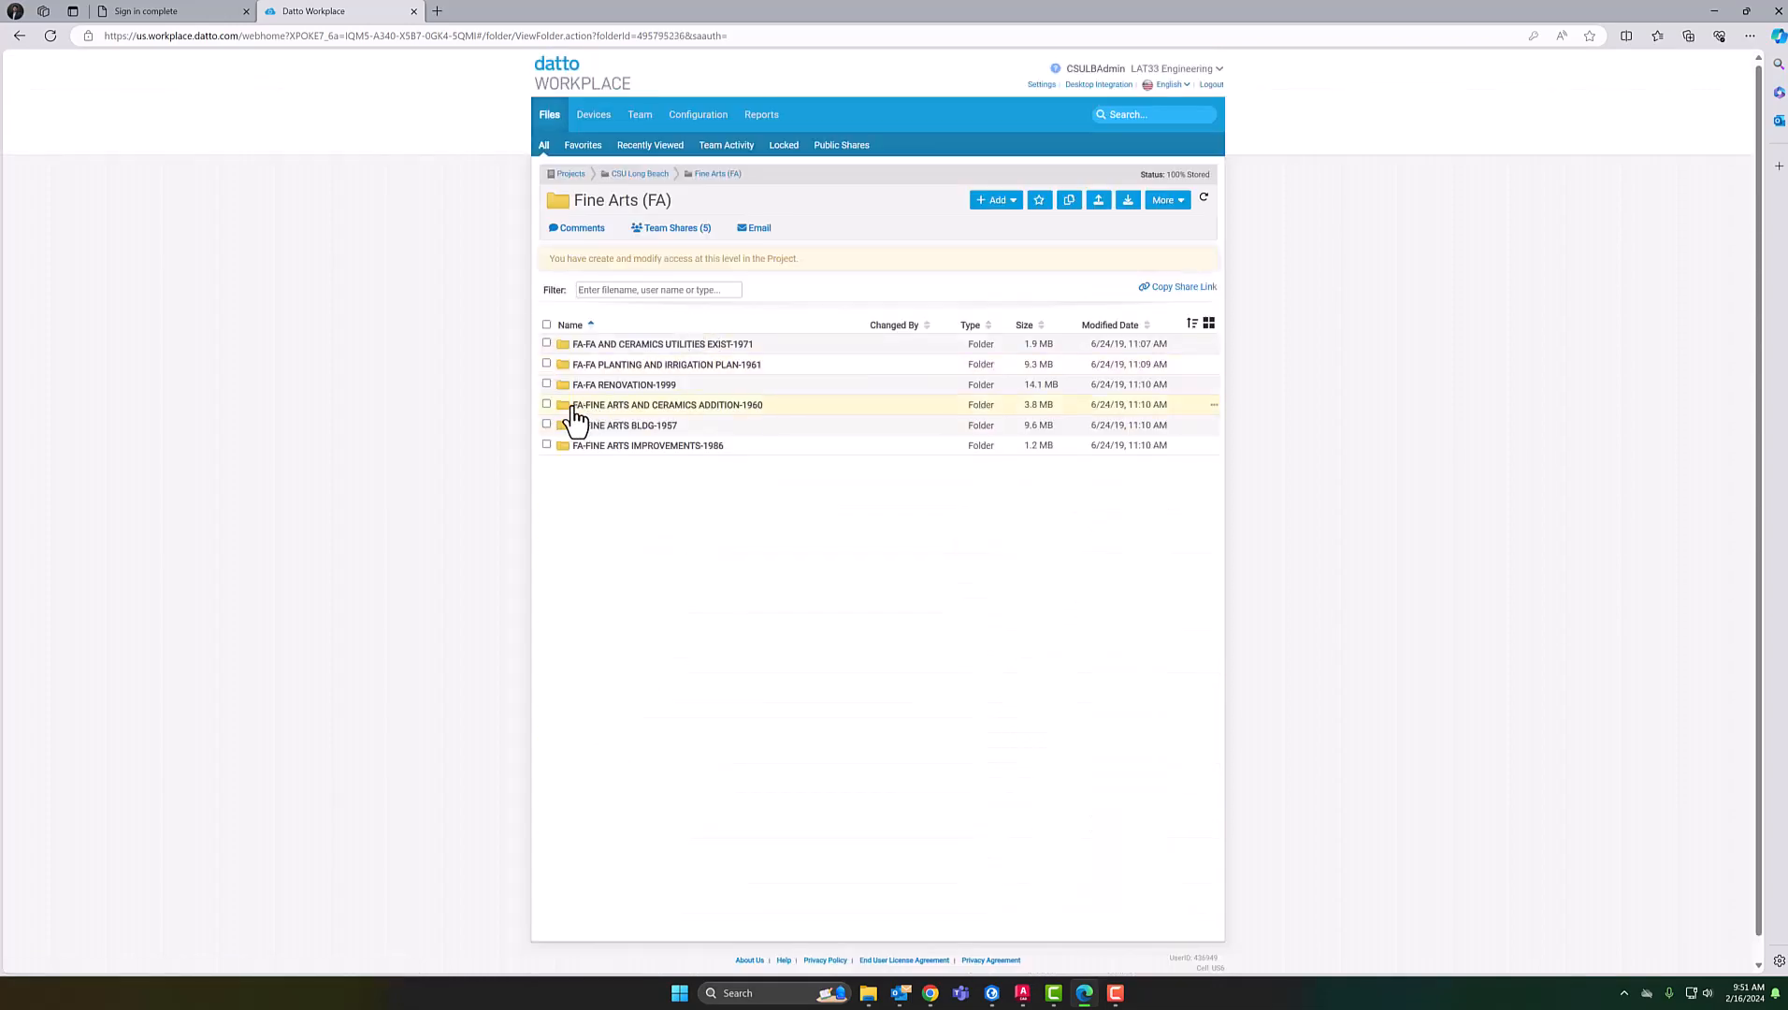
{"action": "left_click", "coordinate": [613, 449]}
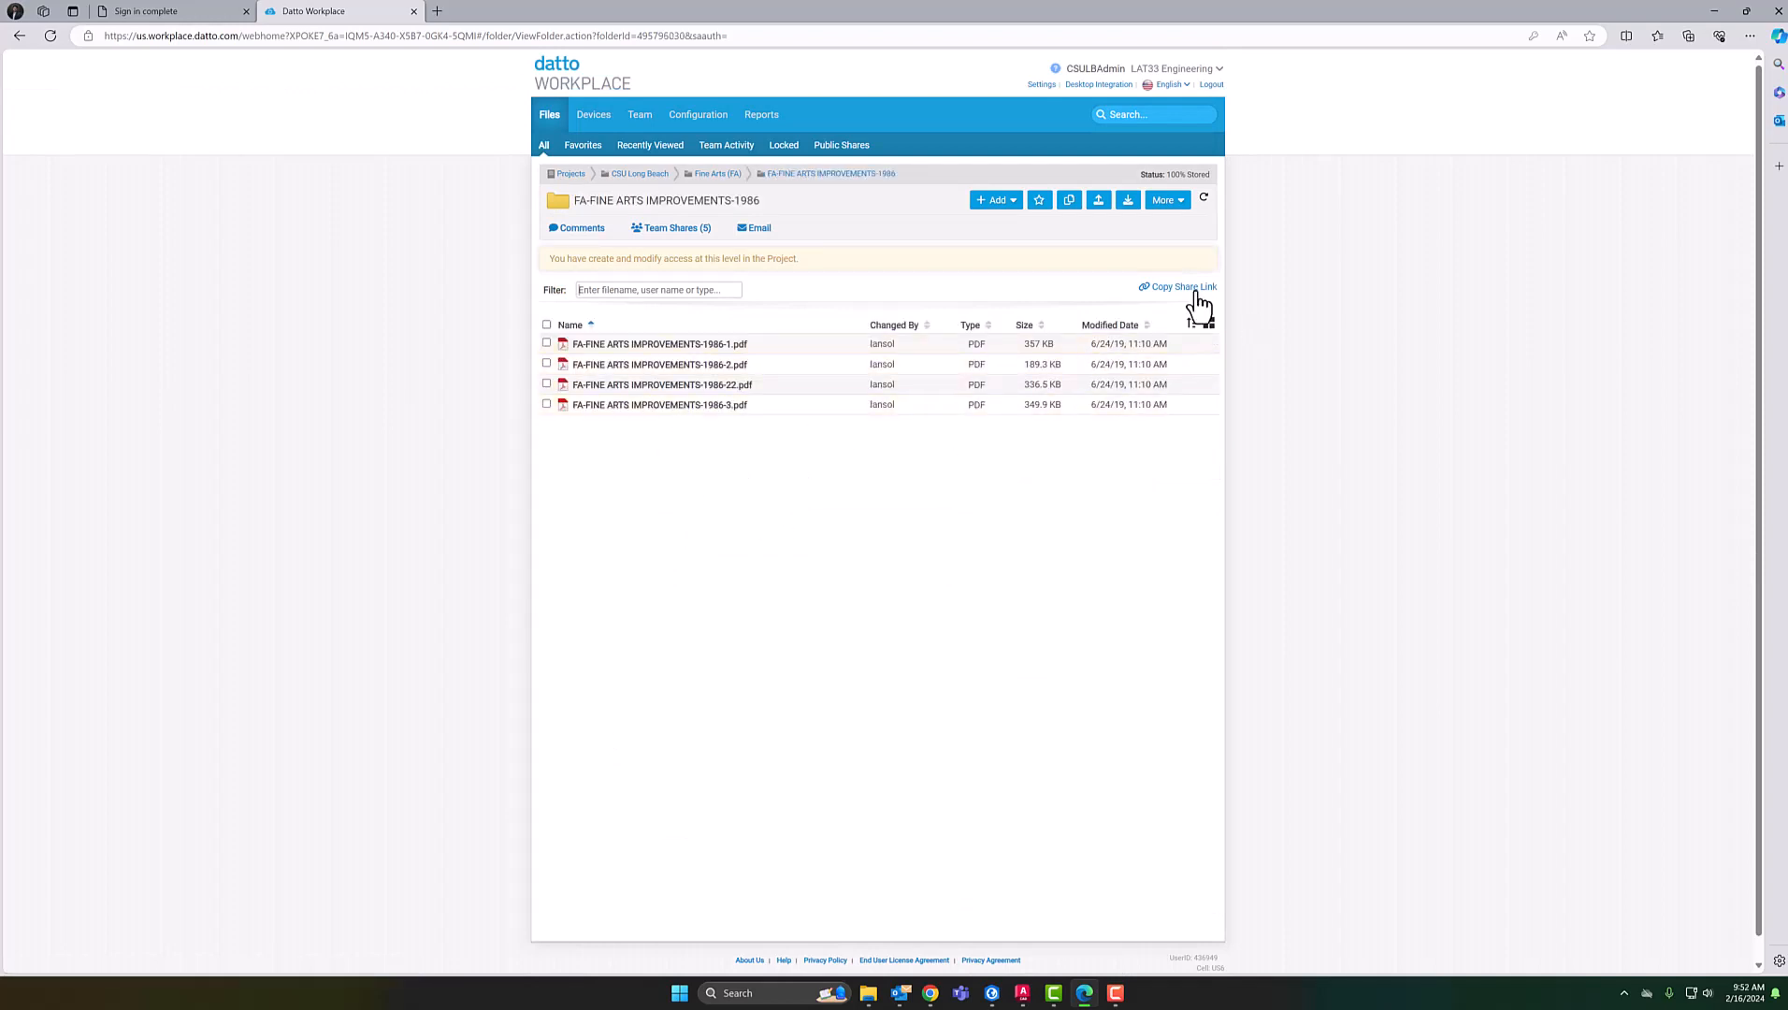
Open FA-FINE ARTS IMPROVEMENTS-1986-3.pdf and copy its share link
{"action": "left_click", "coordinate": [718, 404]}
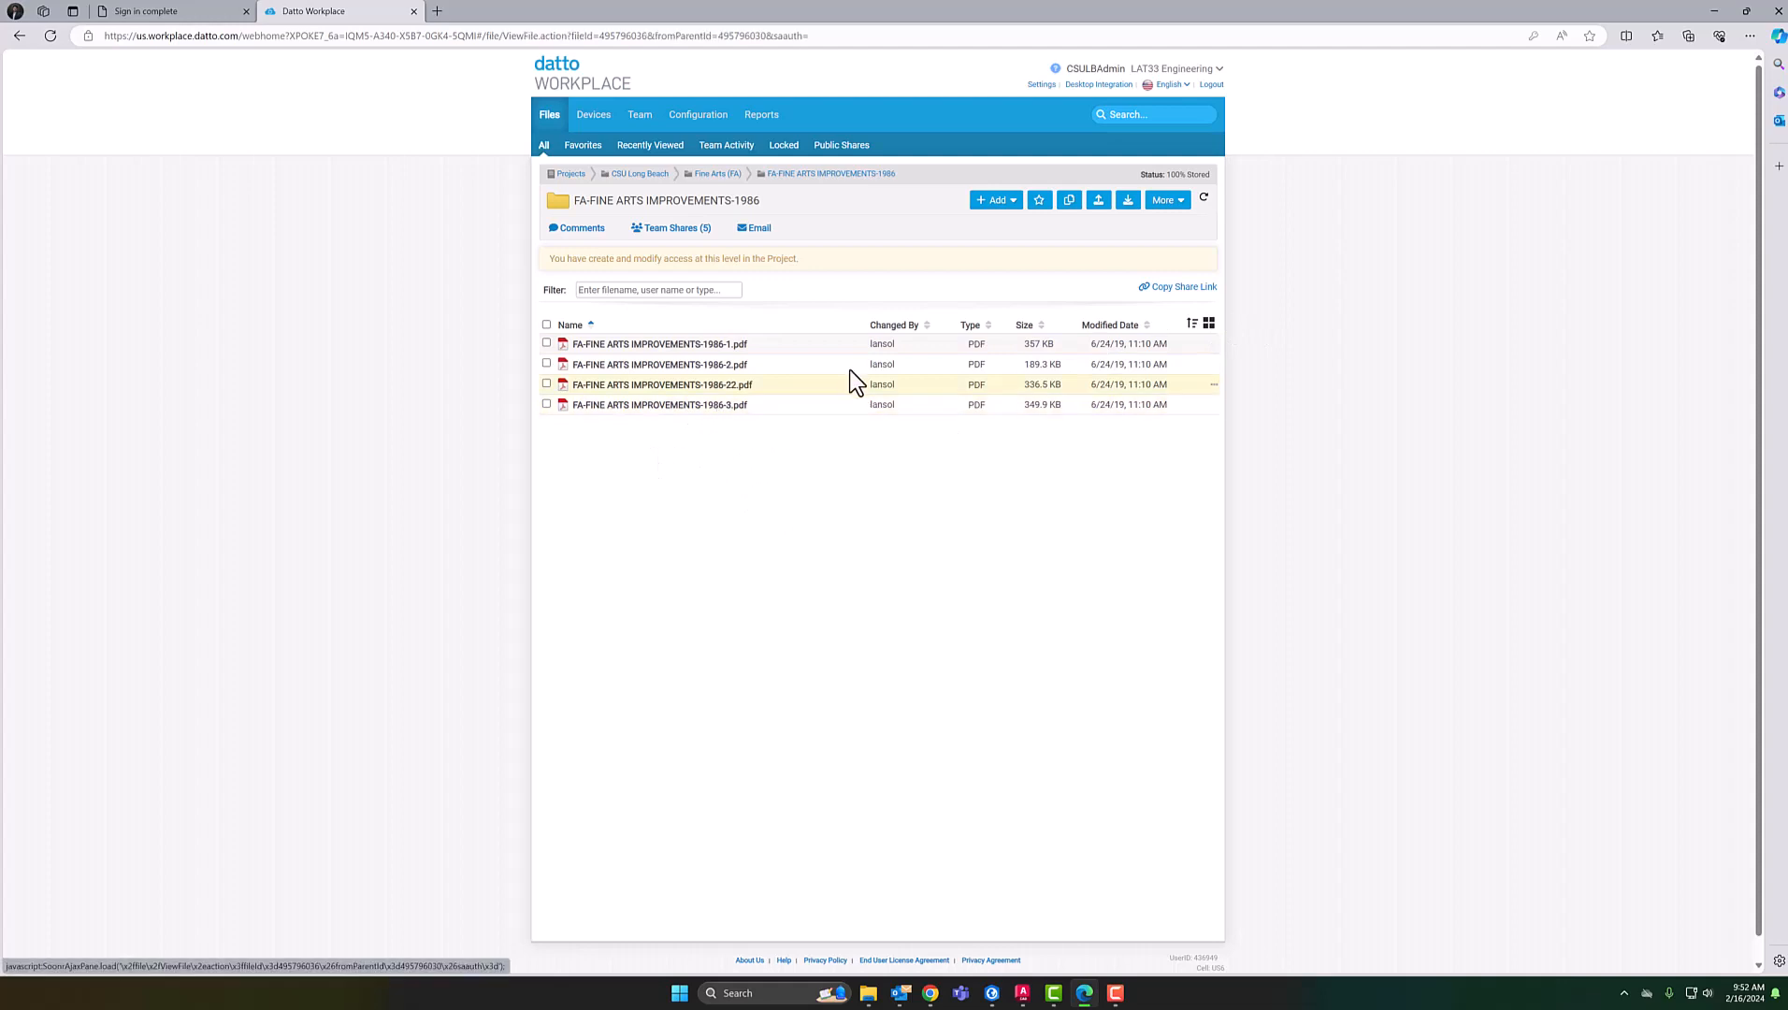
{"action": "left_click", "coordinate": [1200, 271]}
{"action": "left_click", "coordinate": [1167, 297]}
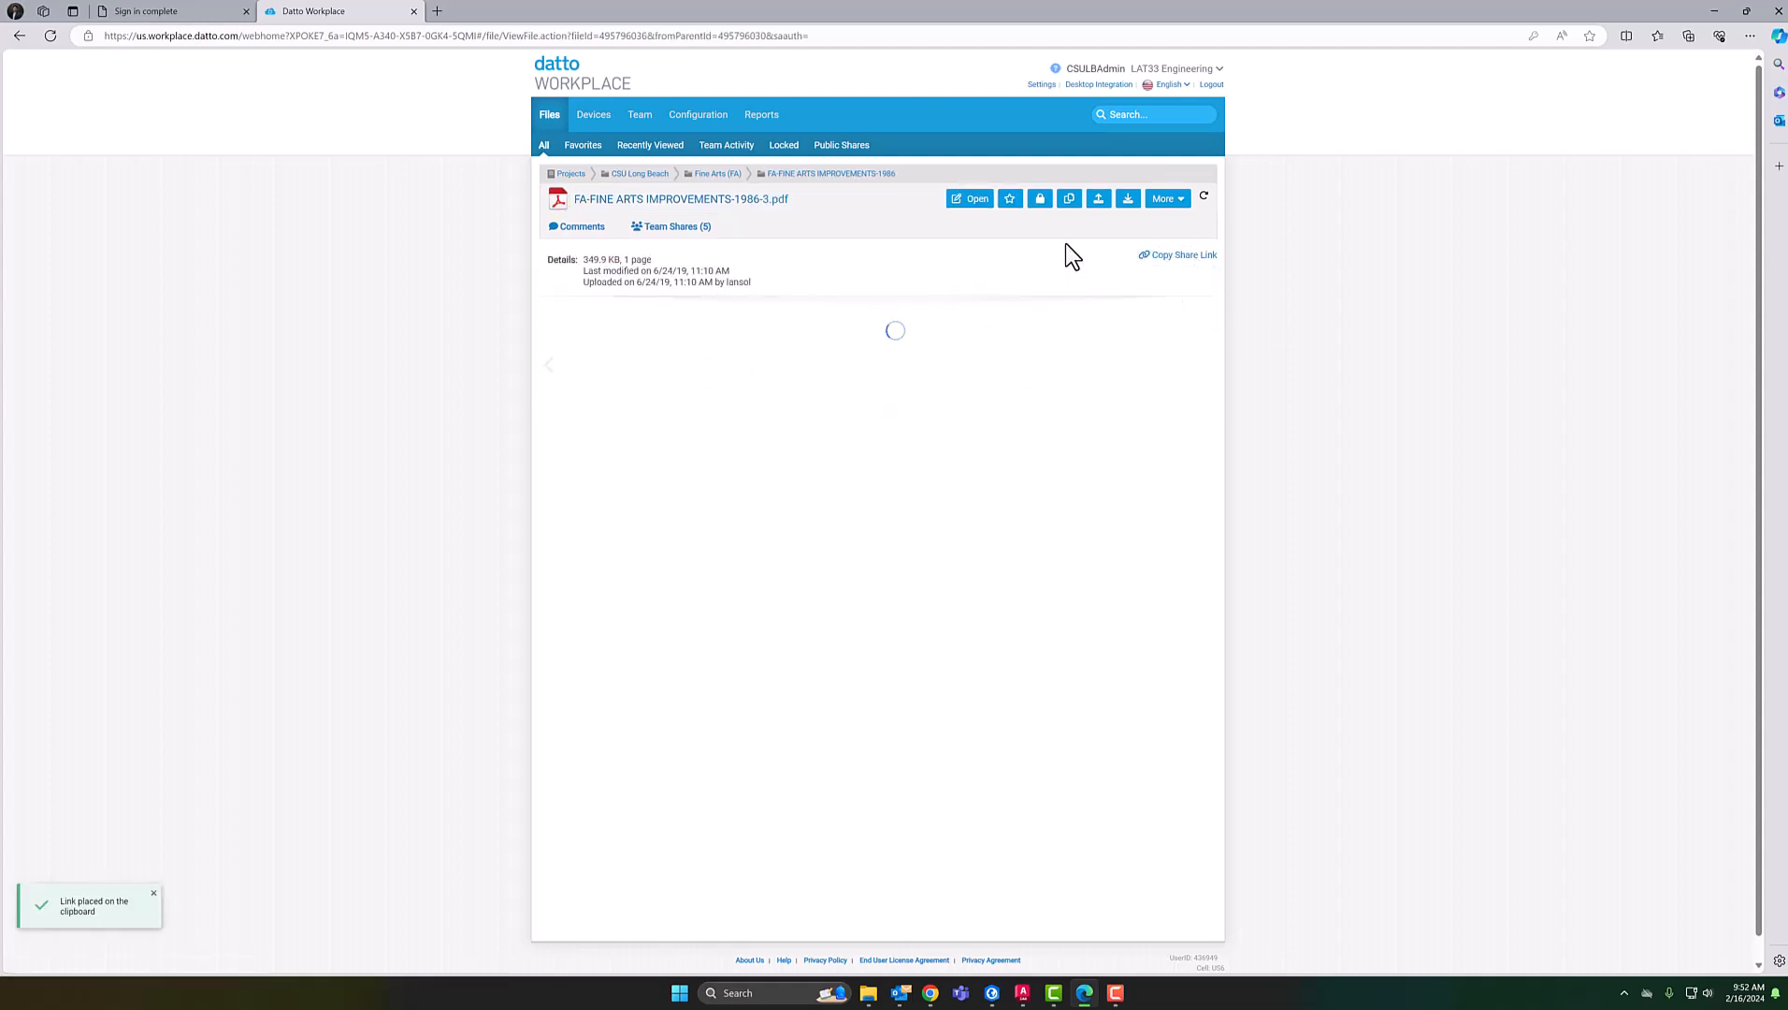
Switch back to ArcGIS Pro and paste the copied share link into the new hydrant's AS_BUILT field
{"action": "left_click", "coordinate": [992, 994]}
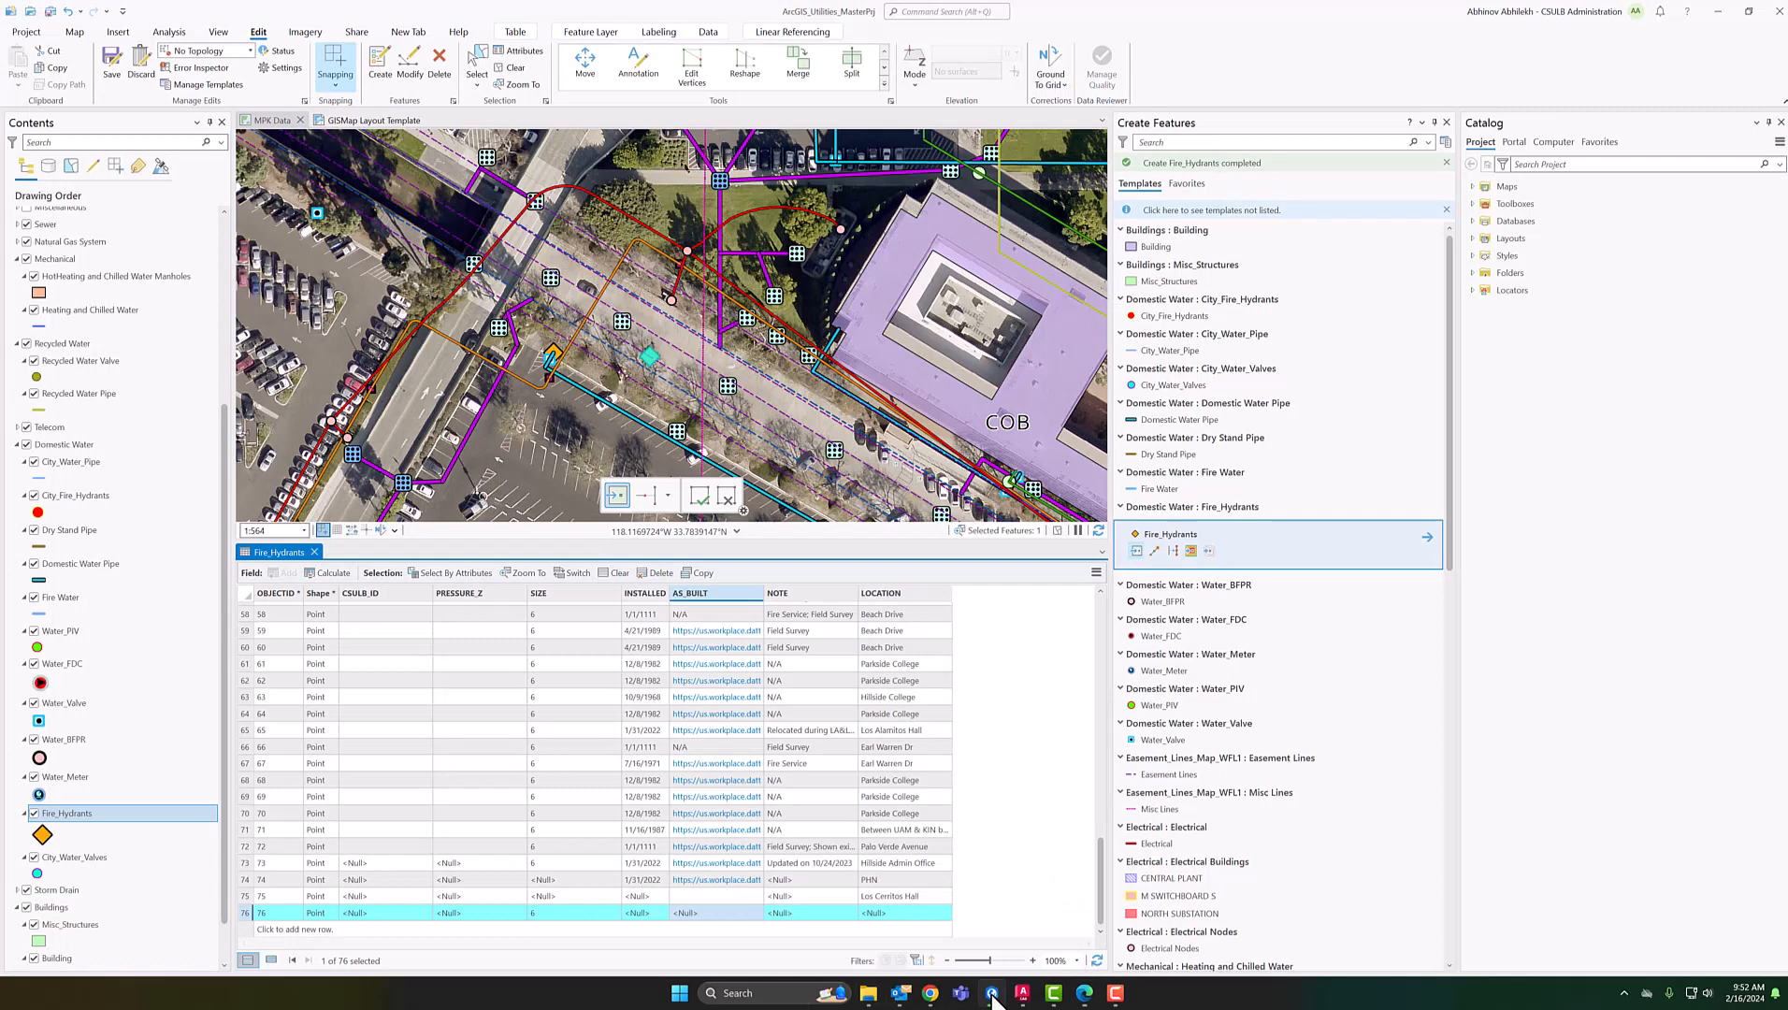
{"action": "double_click", "coordinate": [715, 915]}
{"action": "key", "text": "ctrl+v"}
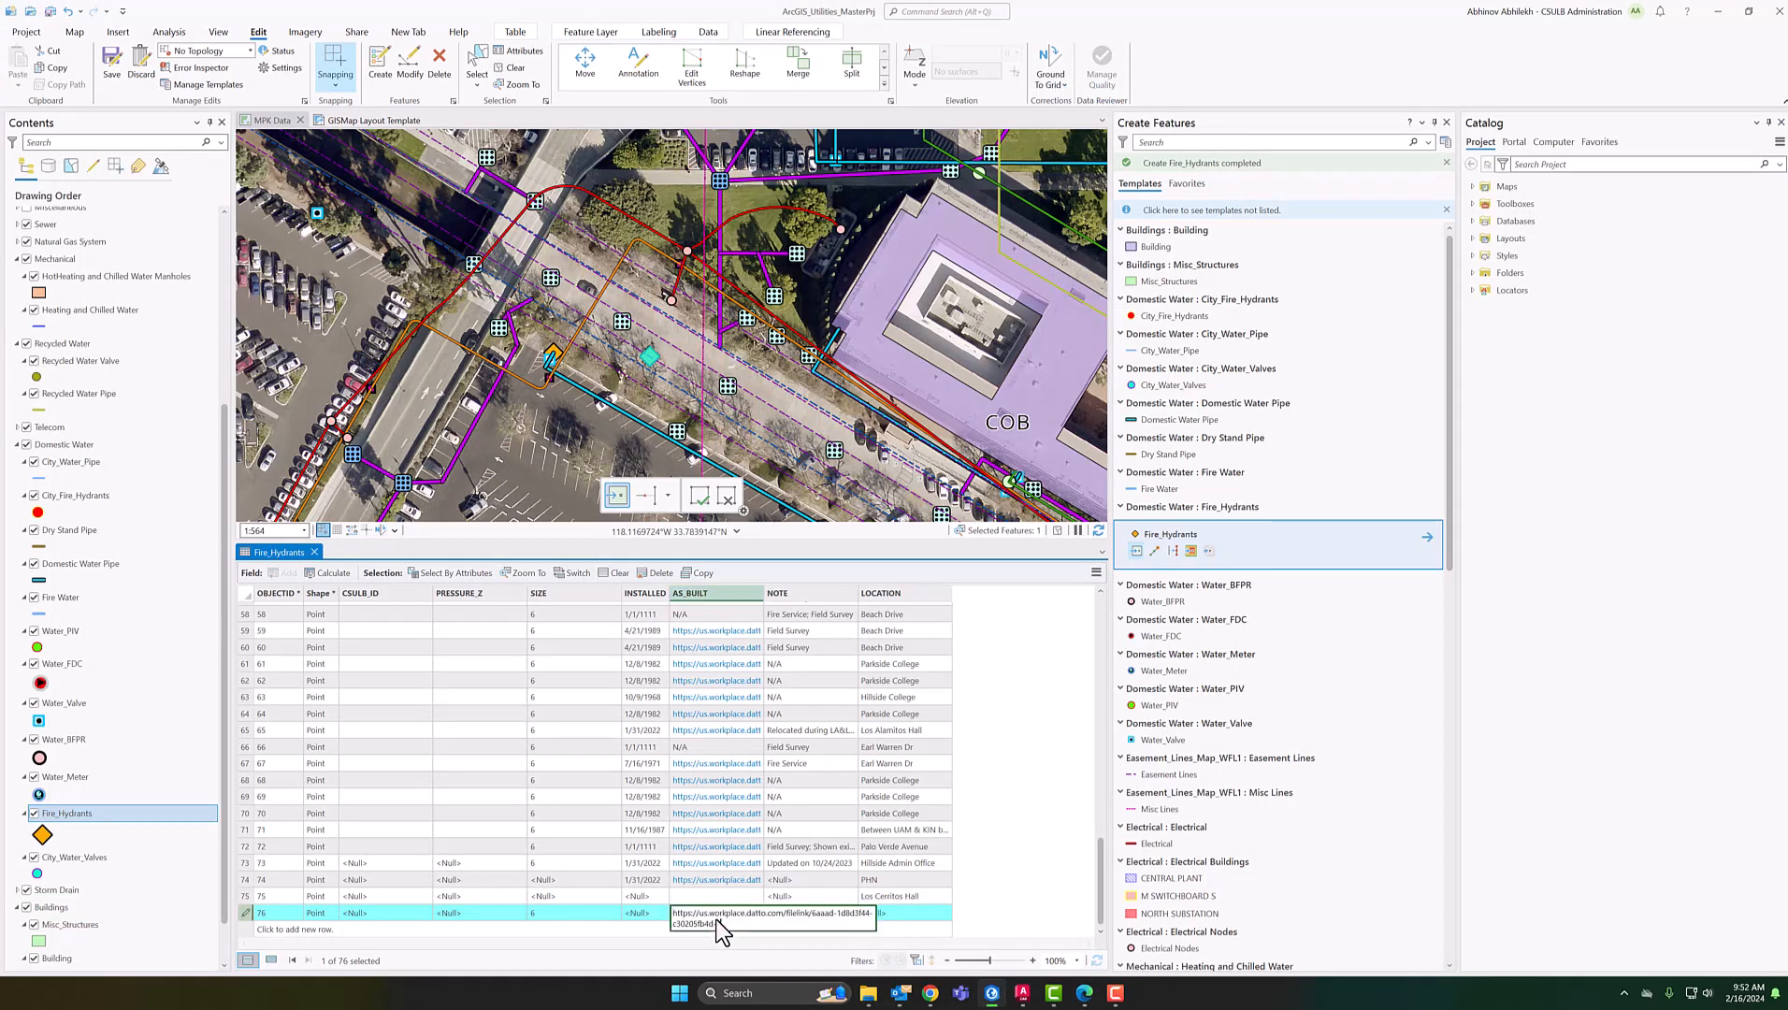
{"action": "left_click", "coordinate": [642, 928]}
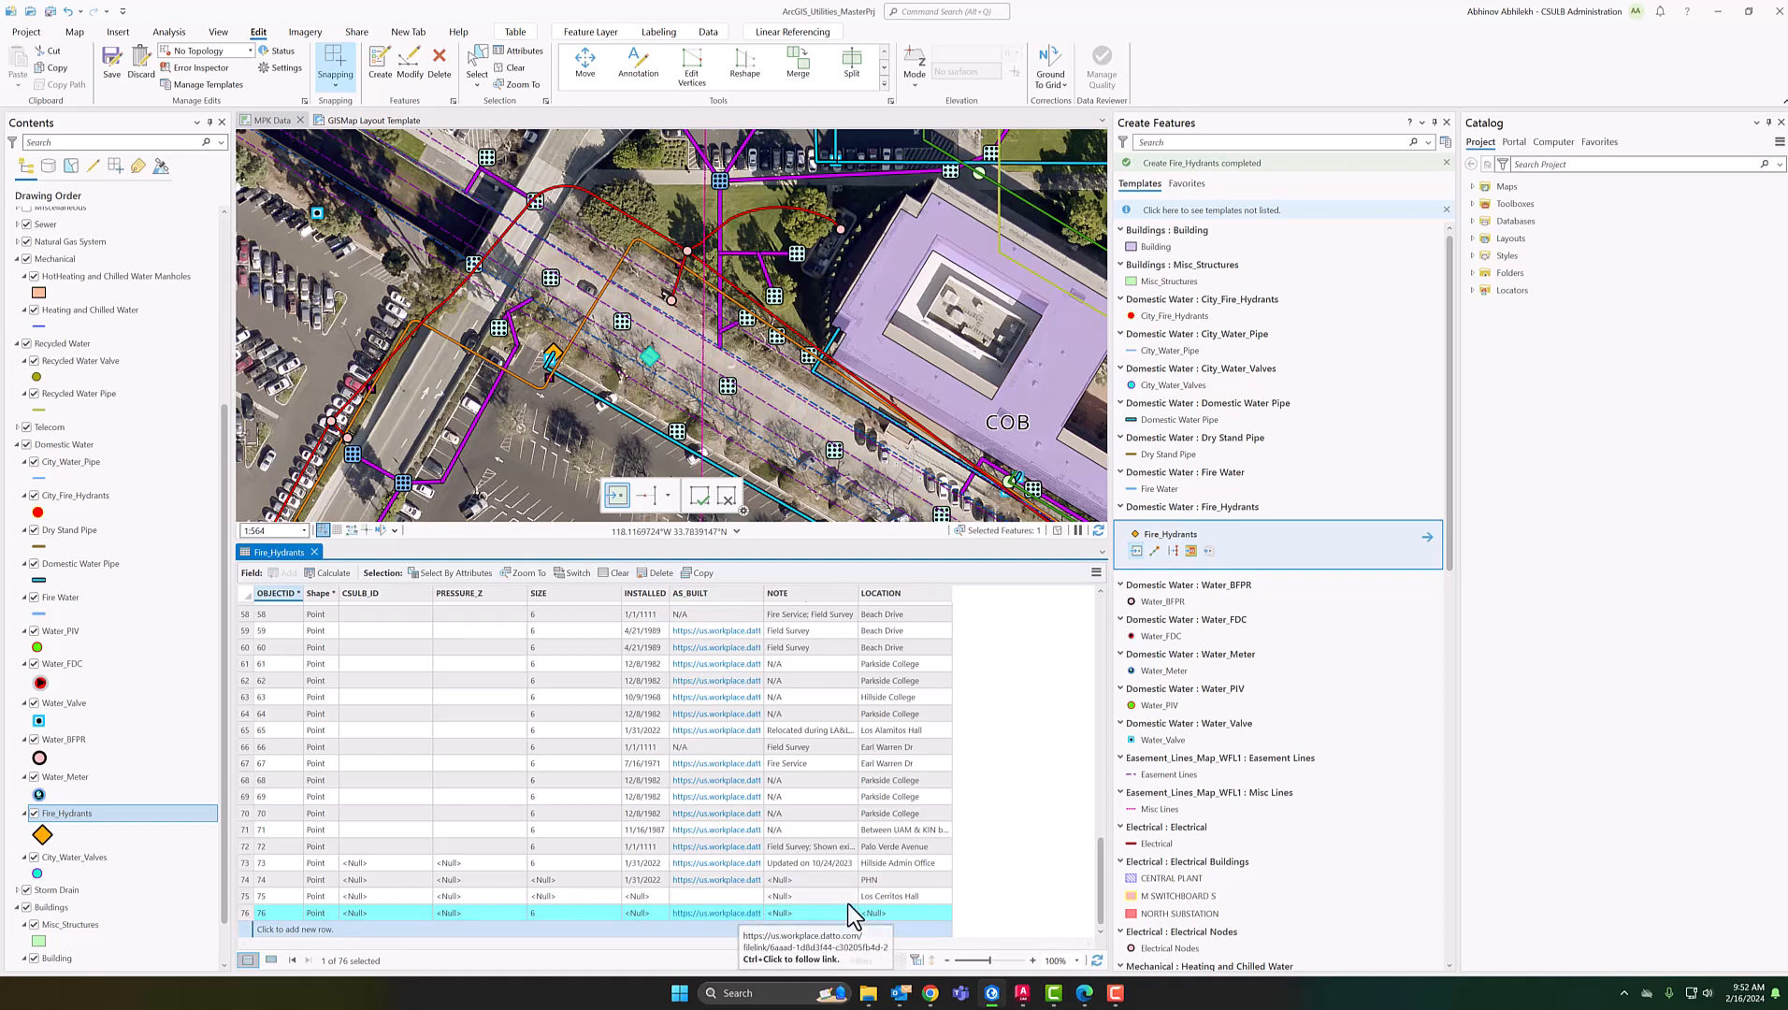
Open the new hydrant's NOTE and LOCATION fields for editing, leave them without values, and save the edits
{"action": "left_click", "coordinate": [784, 912]}
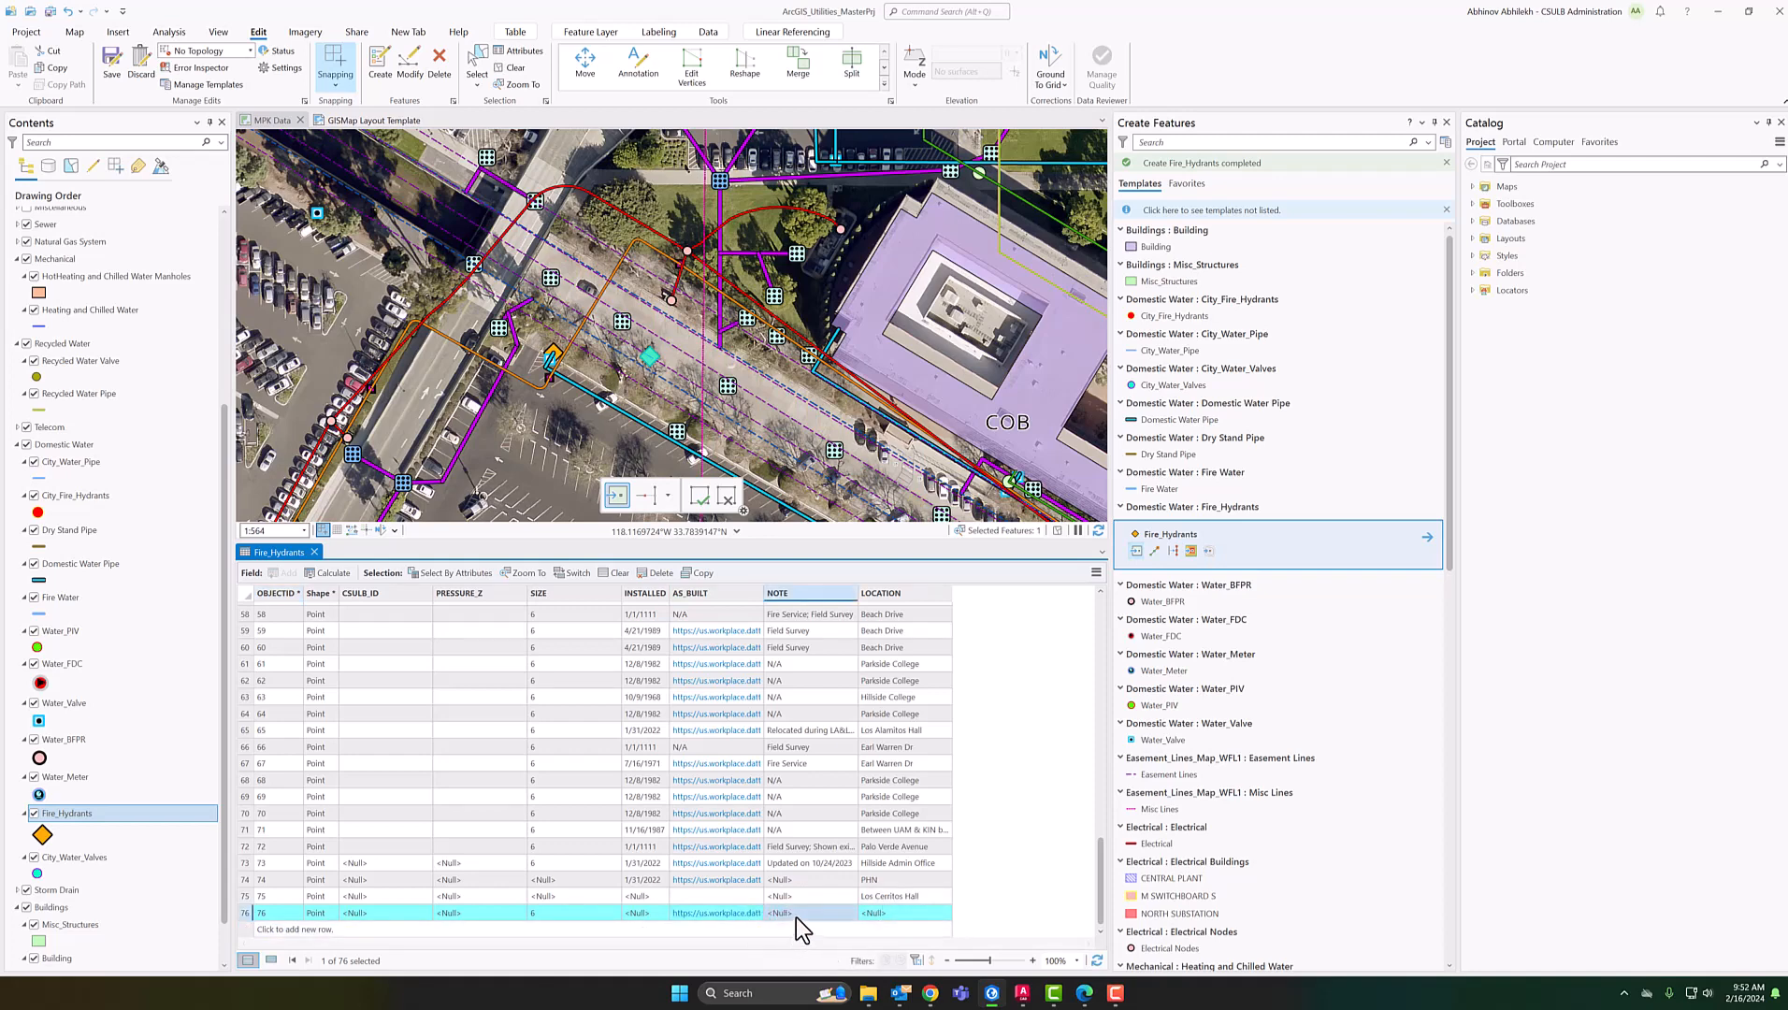
{"action": "double_click", "coordinate": [891, 914]}
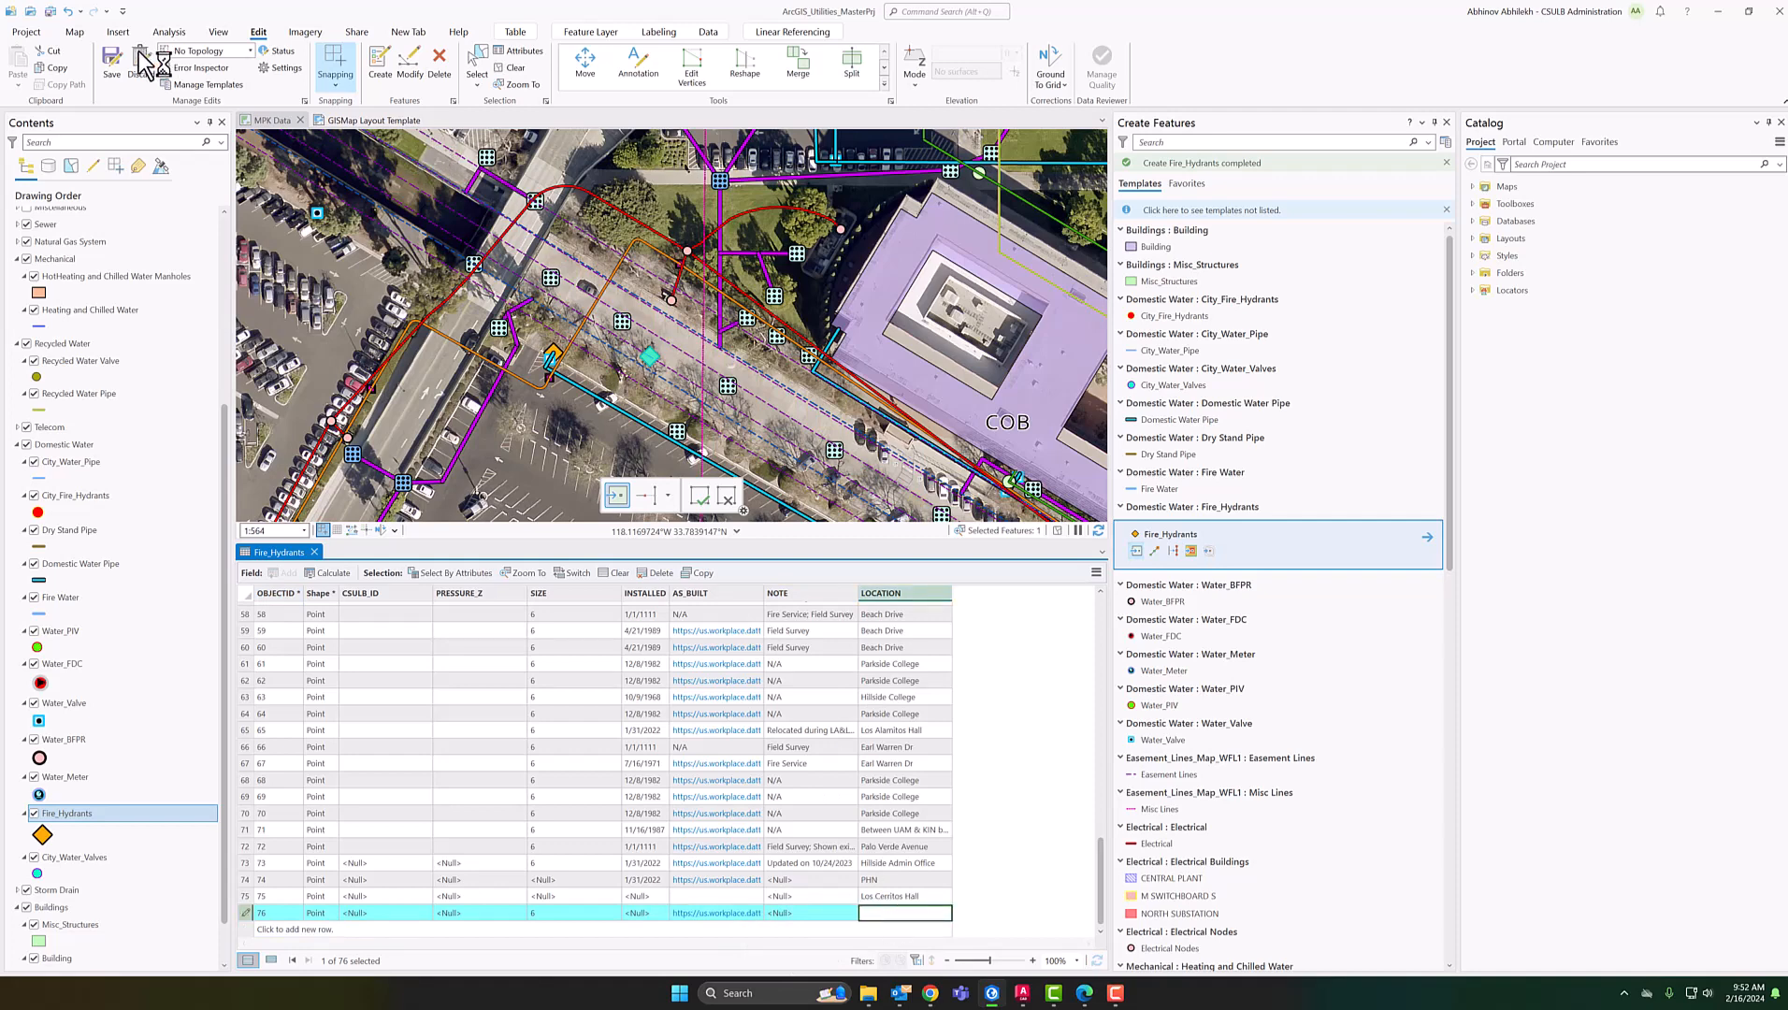
{"action": "left_click", "coordinate": [111, 59]}
{"action": "left_click", "coordinate": [813, 914]}
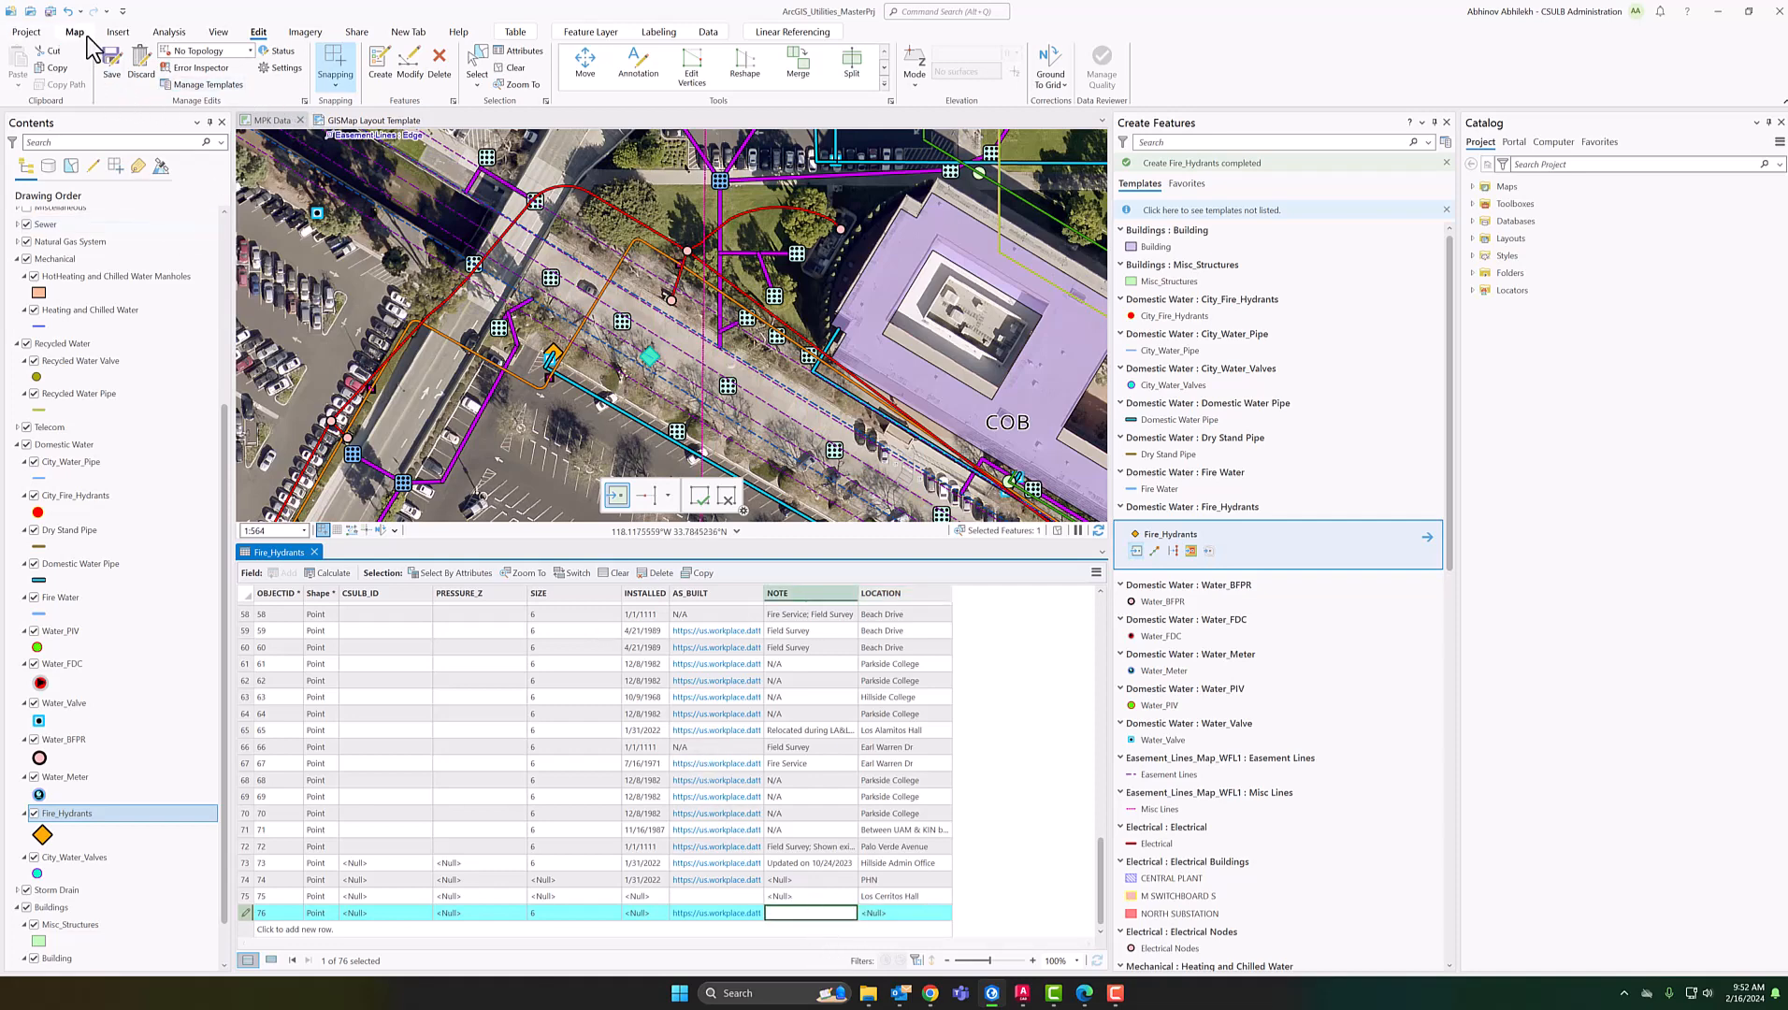
{"action": "left_click", "coordinate": [111, 60]}
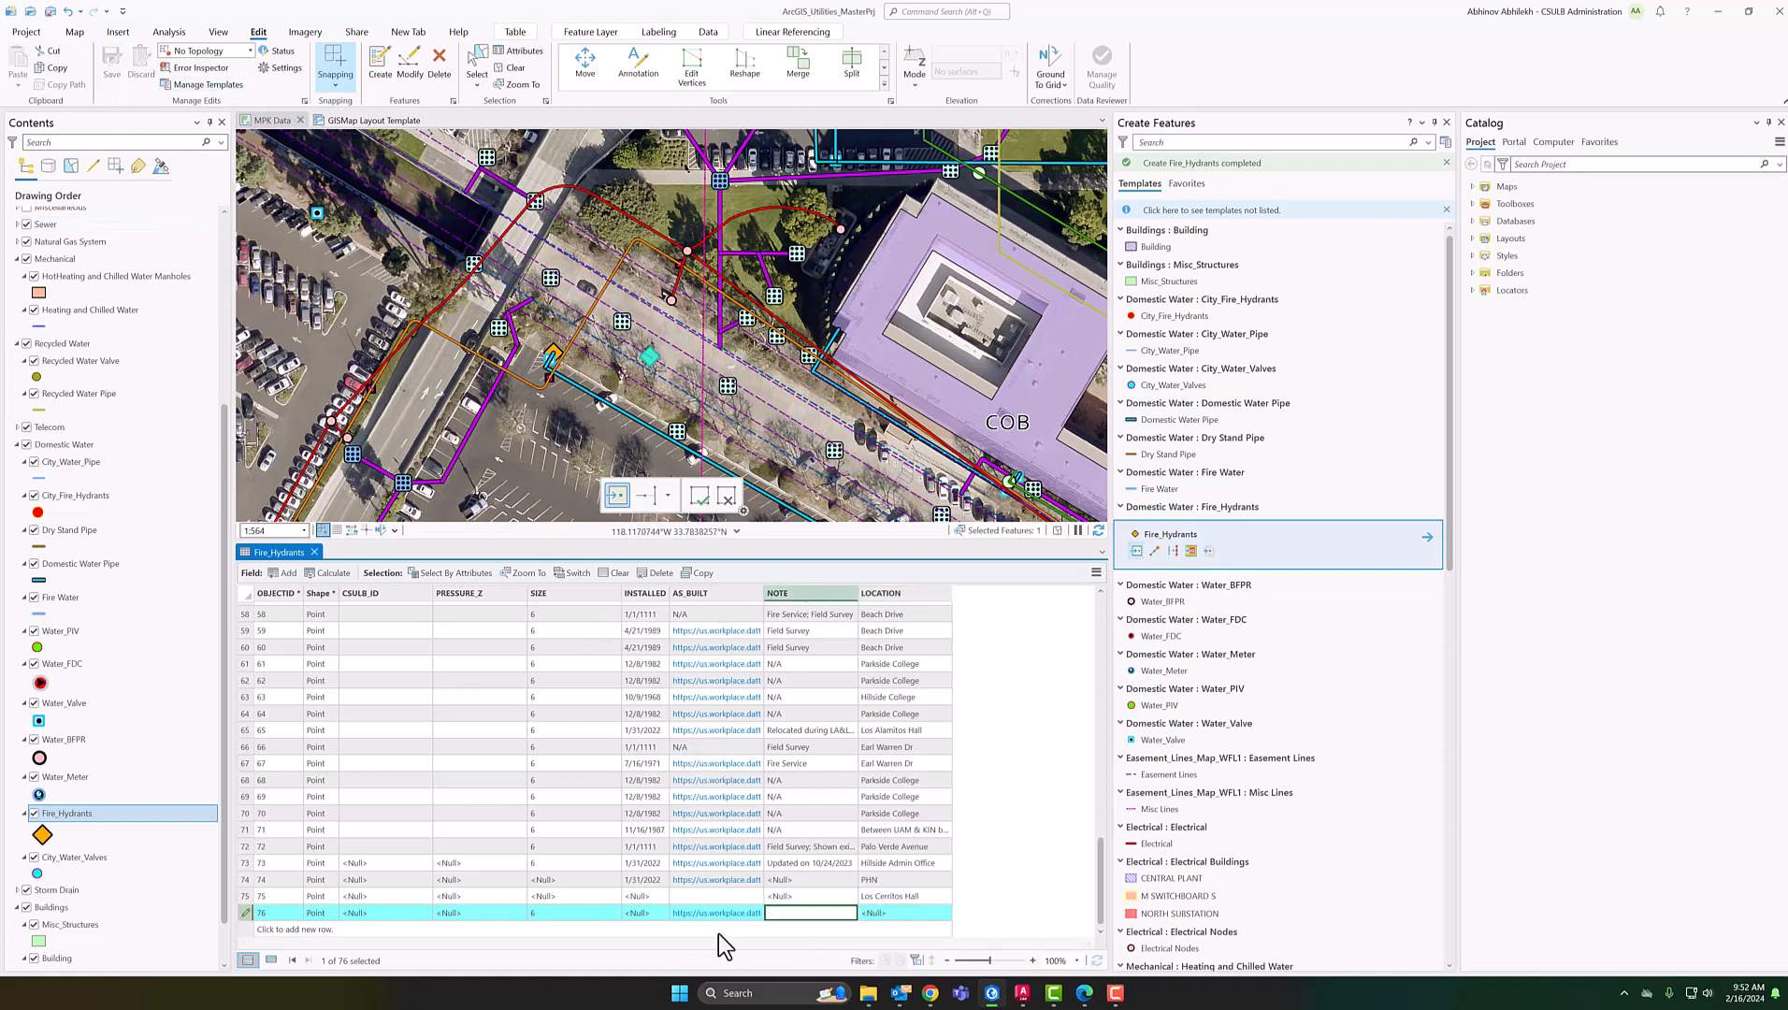
Close the hydrant attribute table, select the new fire hydrant on the map, and review its attributes
{"action": "left_click", "coordinate": [316, 553]}
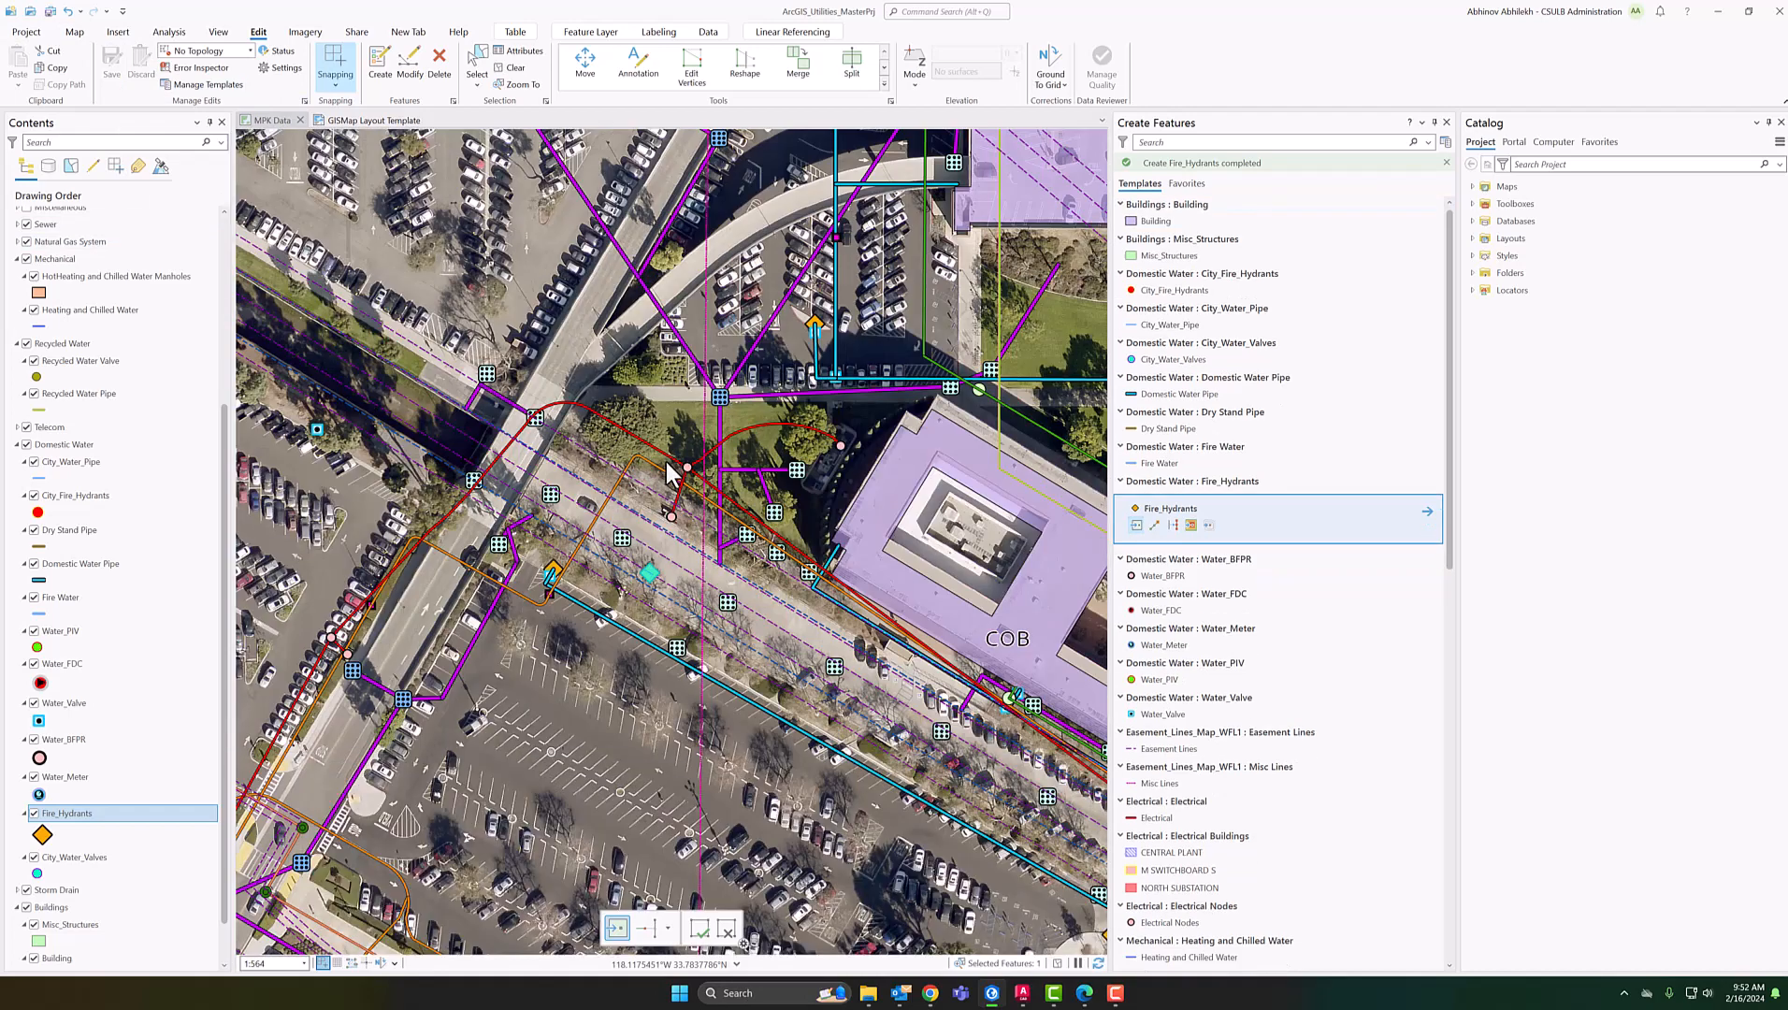
{"action": "left_click", "coordinate": [476, 68]}
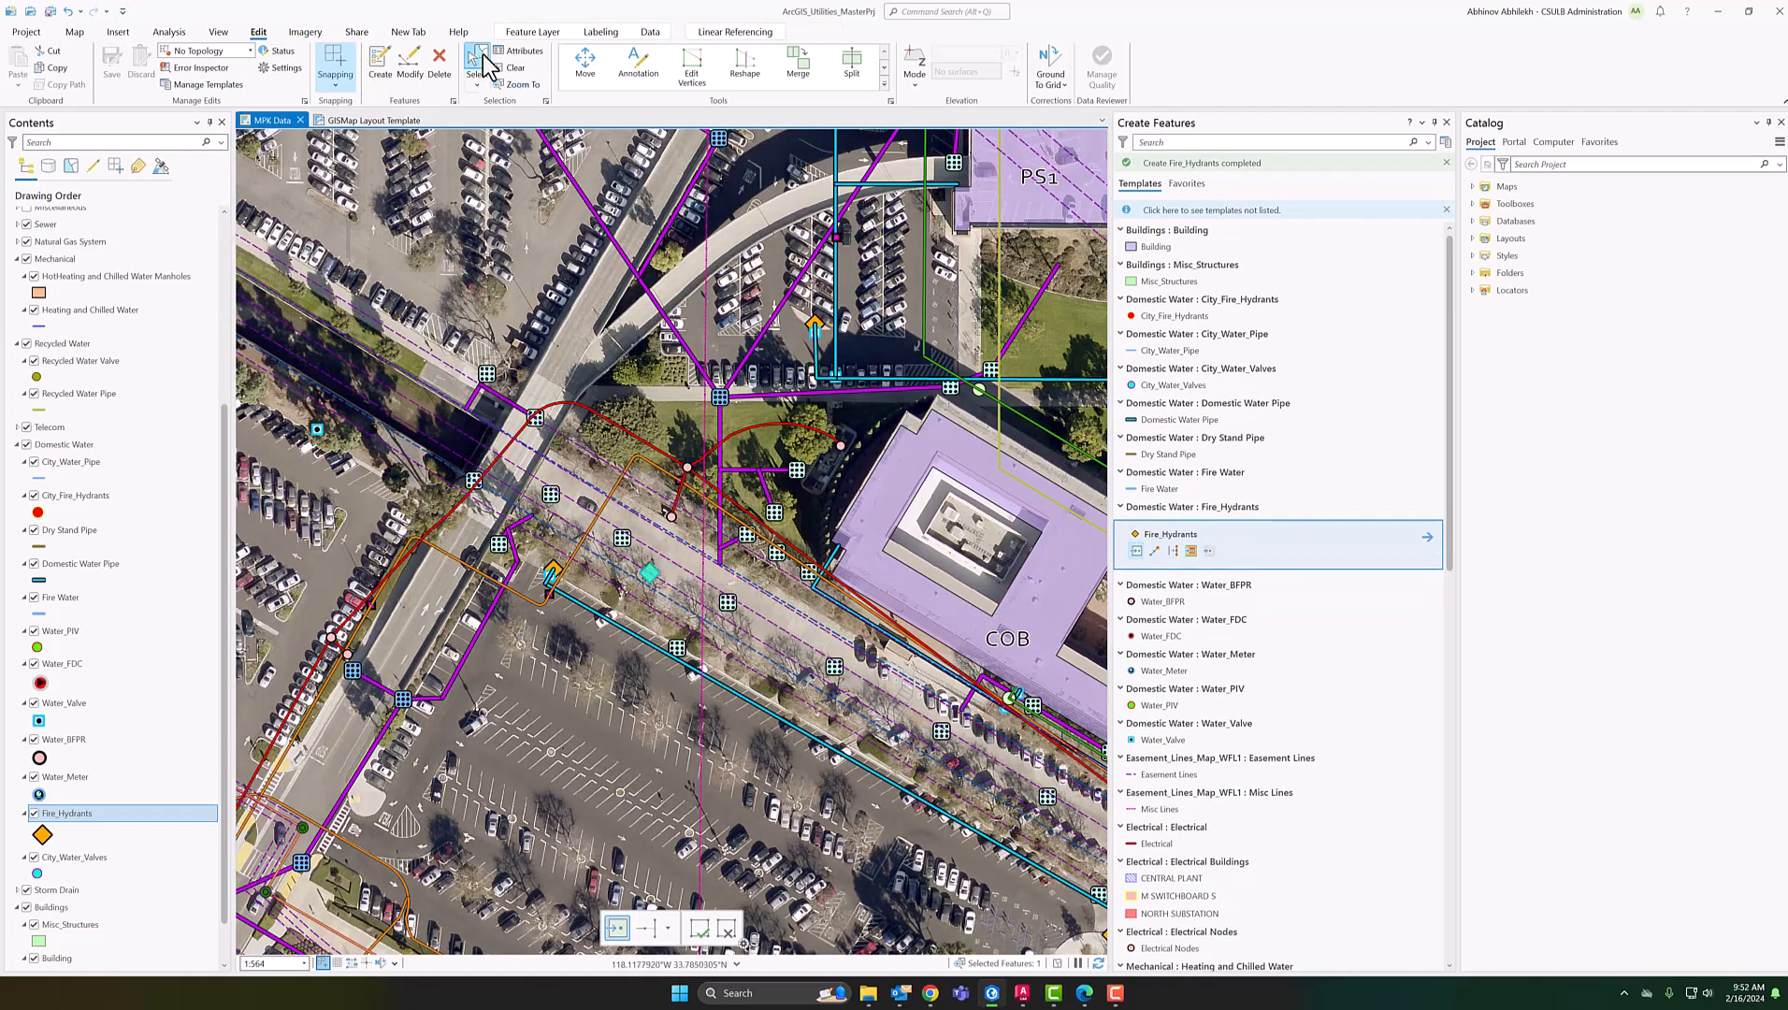
{"action": "left_click", "coordinate": [649, 578]}
{"action": "left_click", "coordinate": [651, 577]}
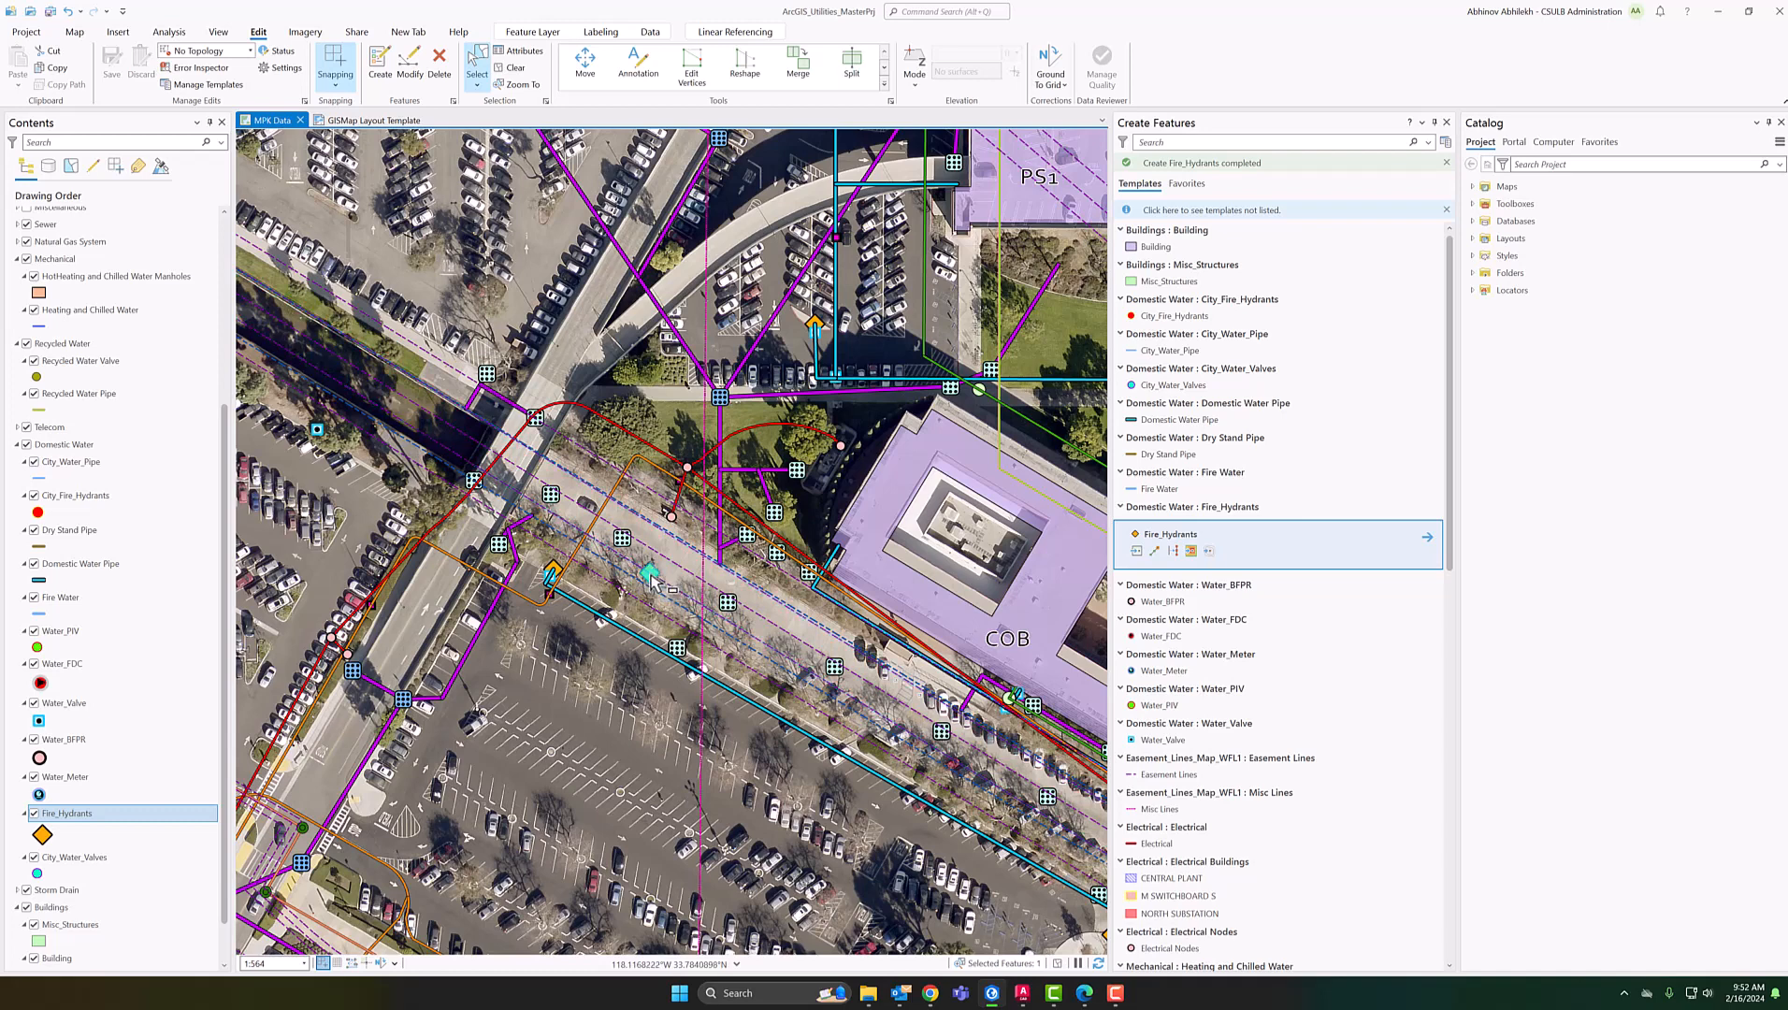
{"action": "left_click", "coordinate": [519, 52]}
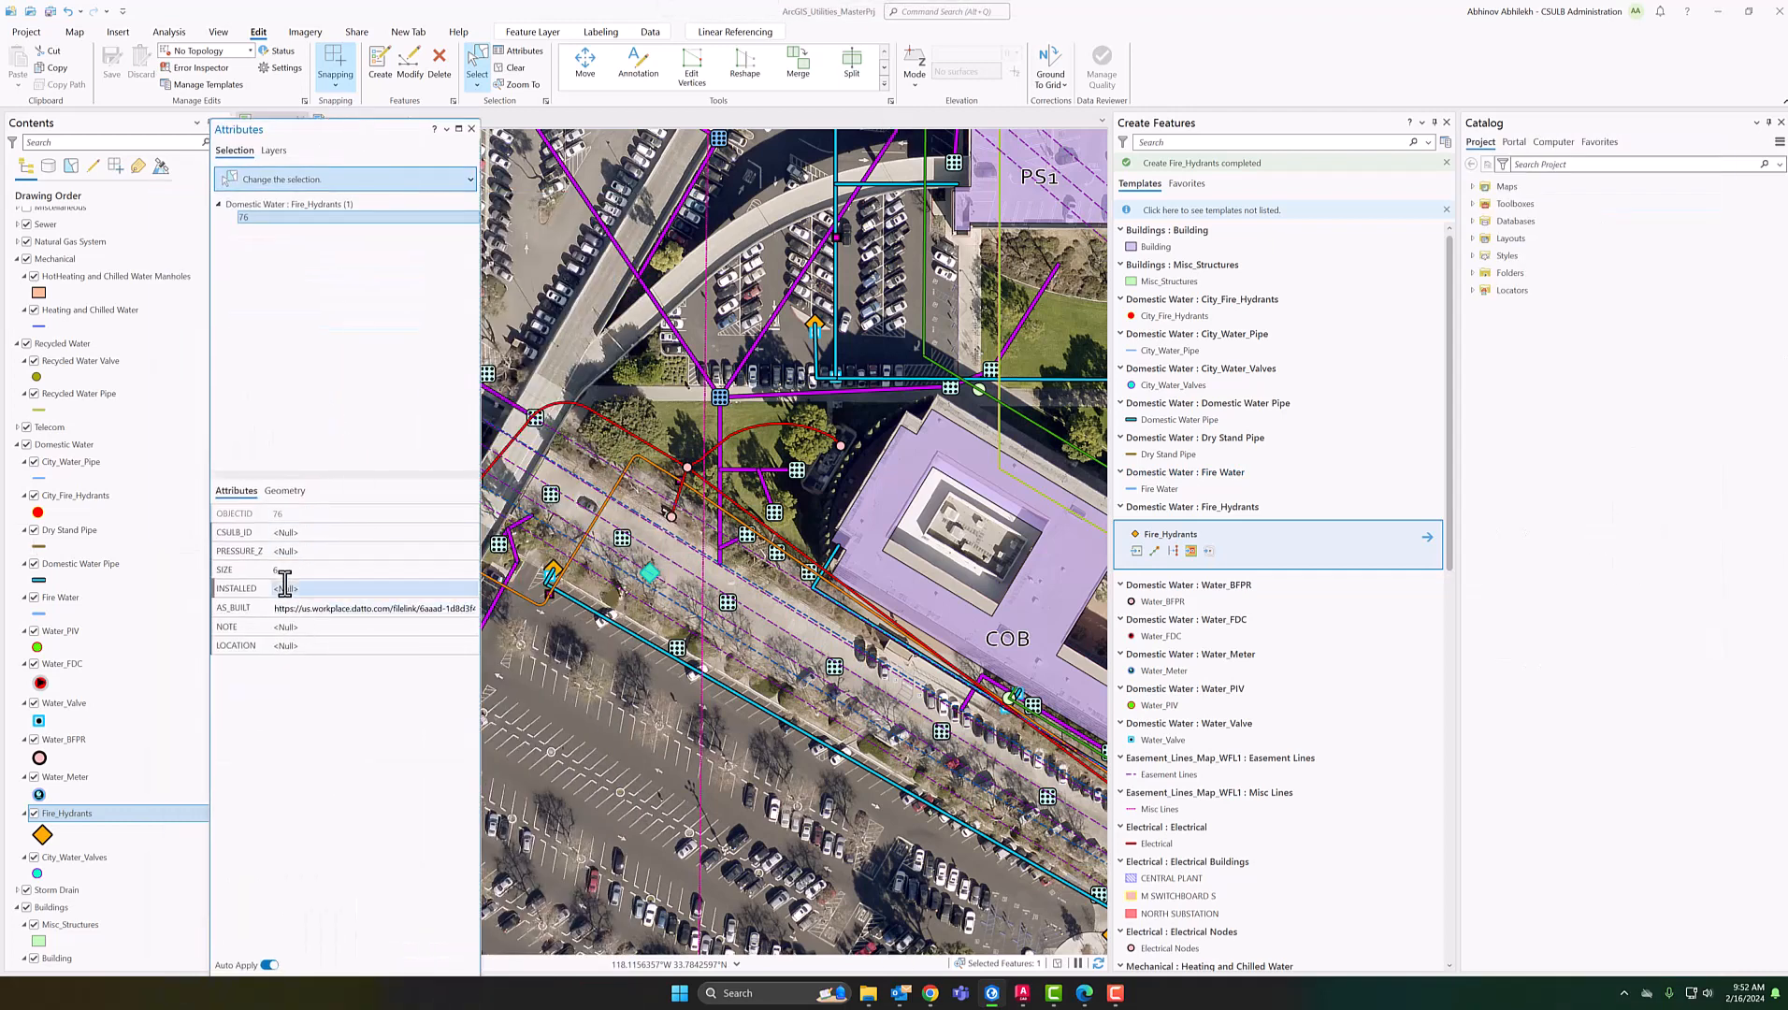
{"action": "left_click", "coordinate": [470, 128]}
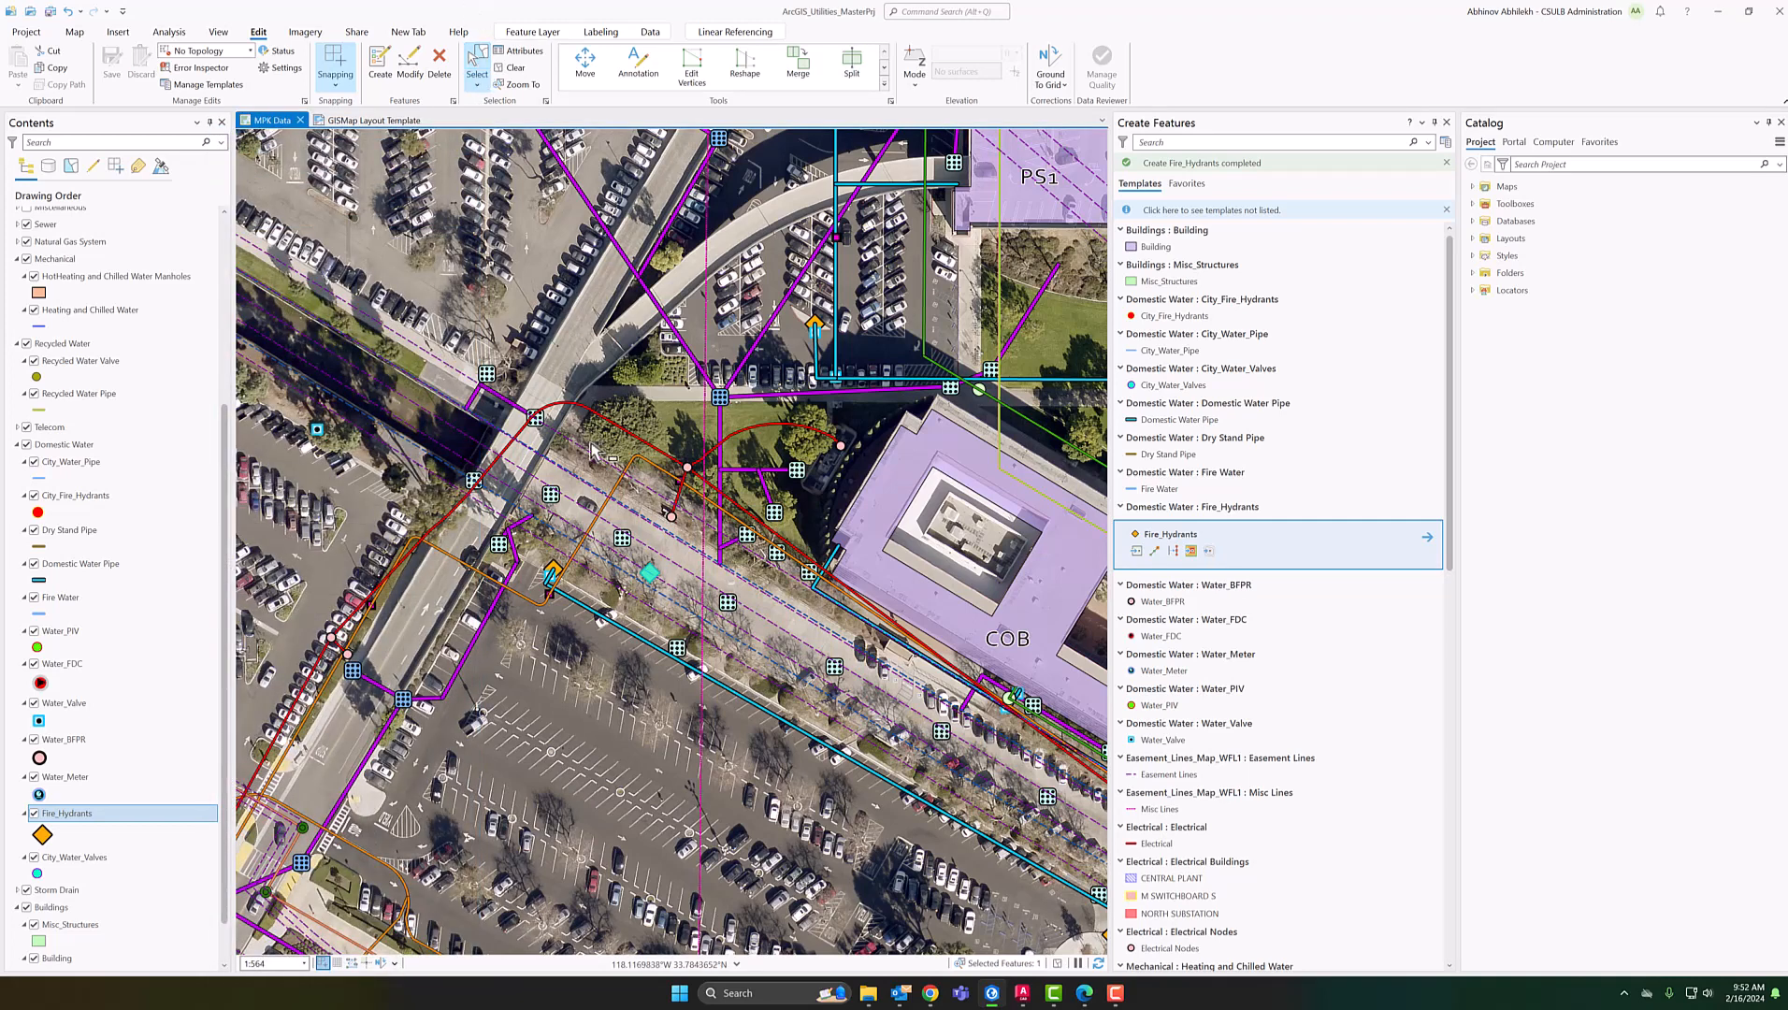
Delete the selected fire hydrant, save the edits, and close the feature creation pane
{"action": "key", "text": "Delete"}
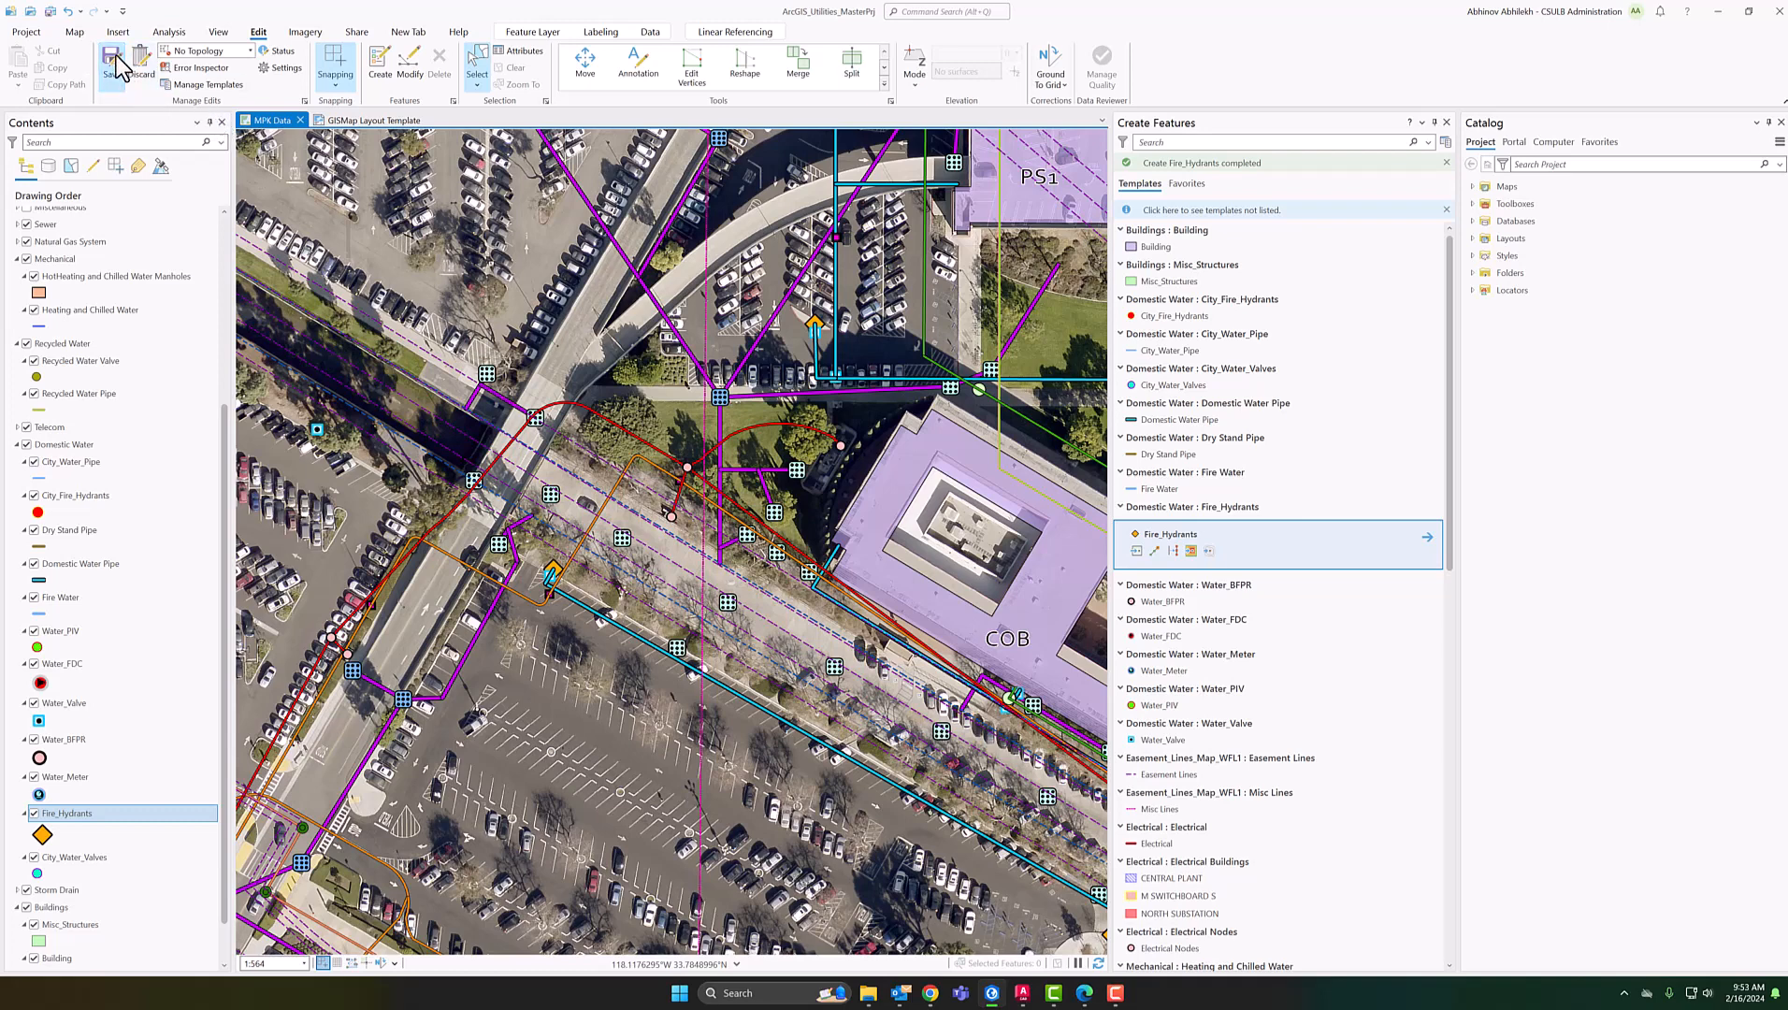
{"action": "left_click", "coordinate": [116, 58]}
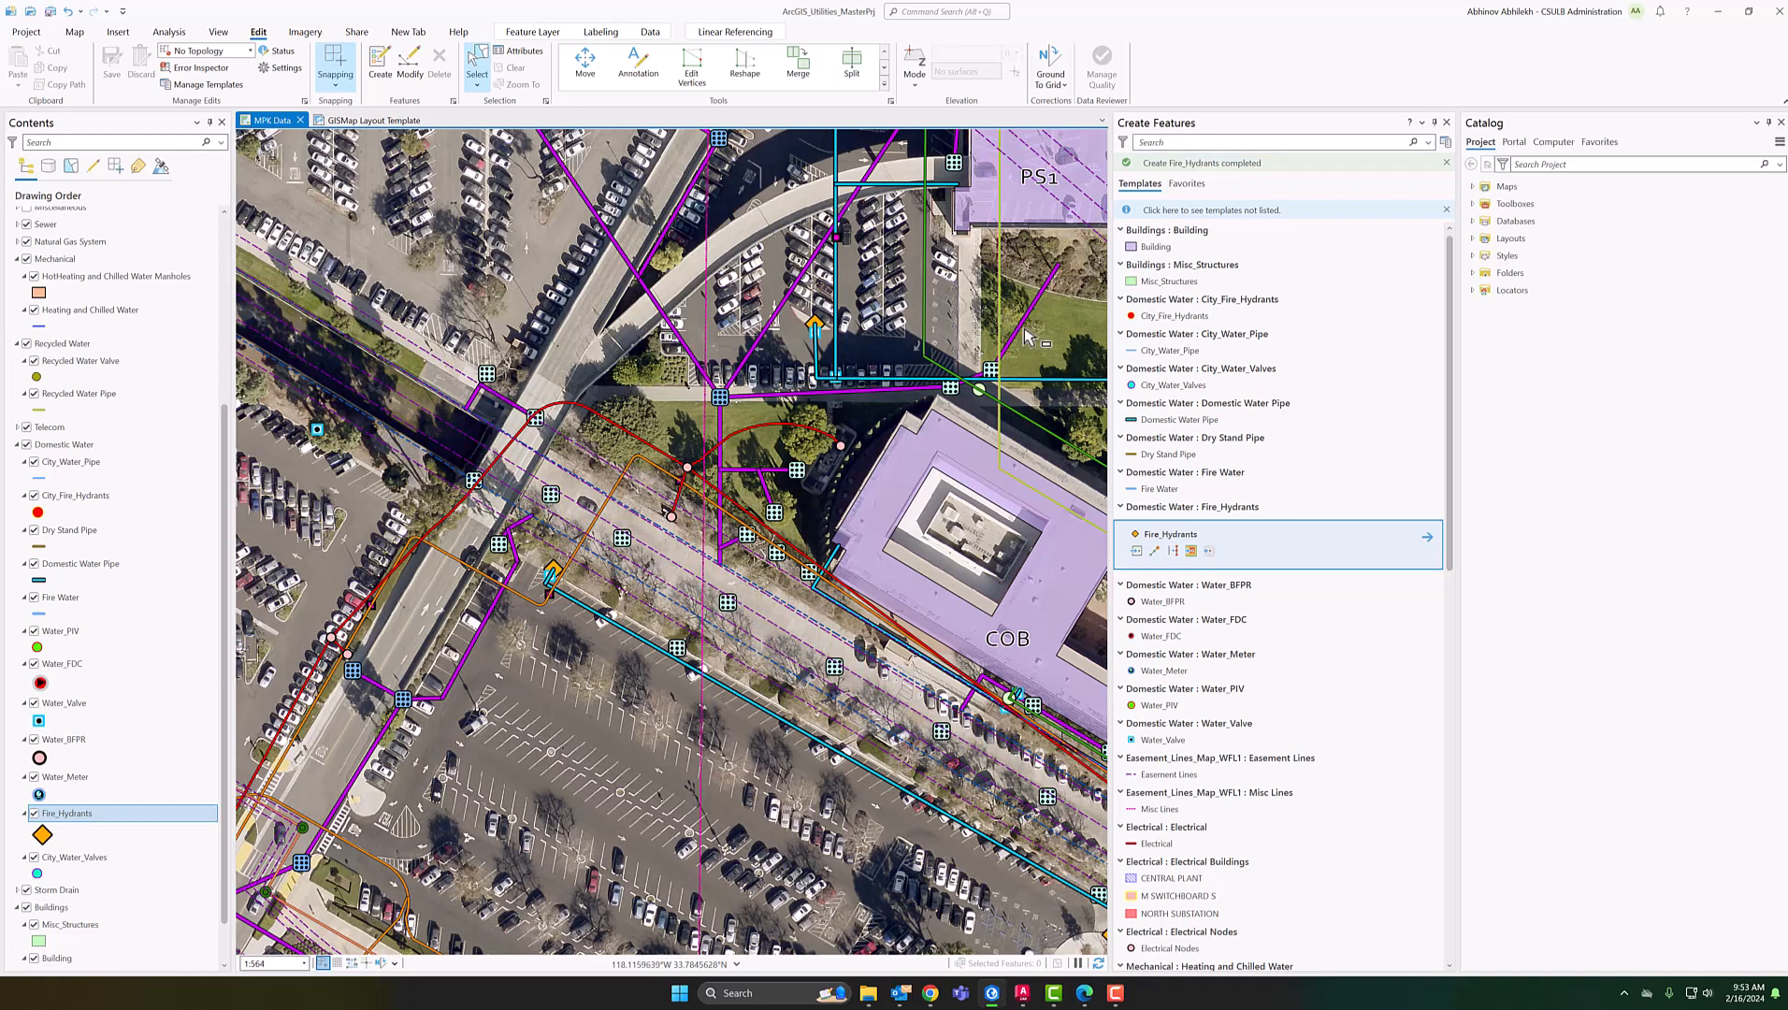
{"action": "left_click", "coordinate": [1446, 123]}
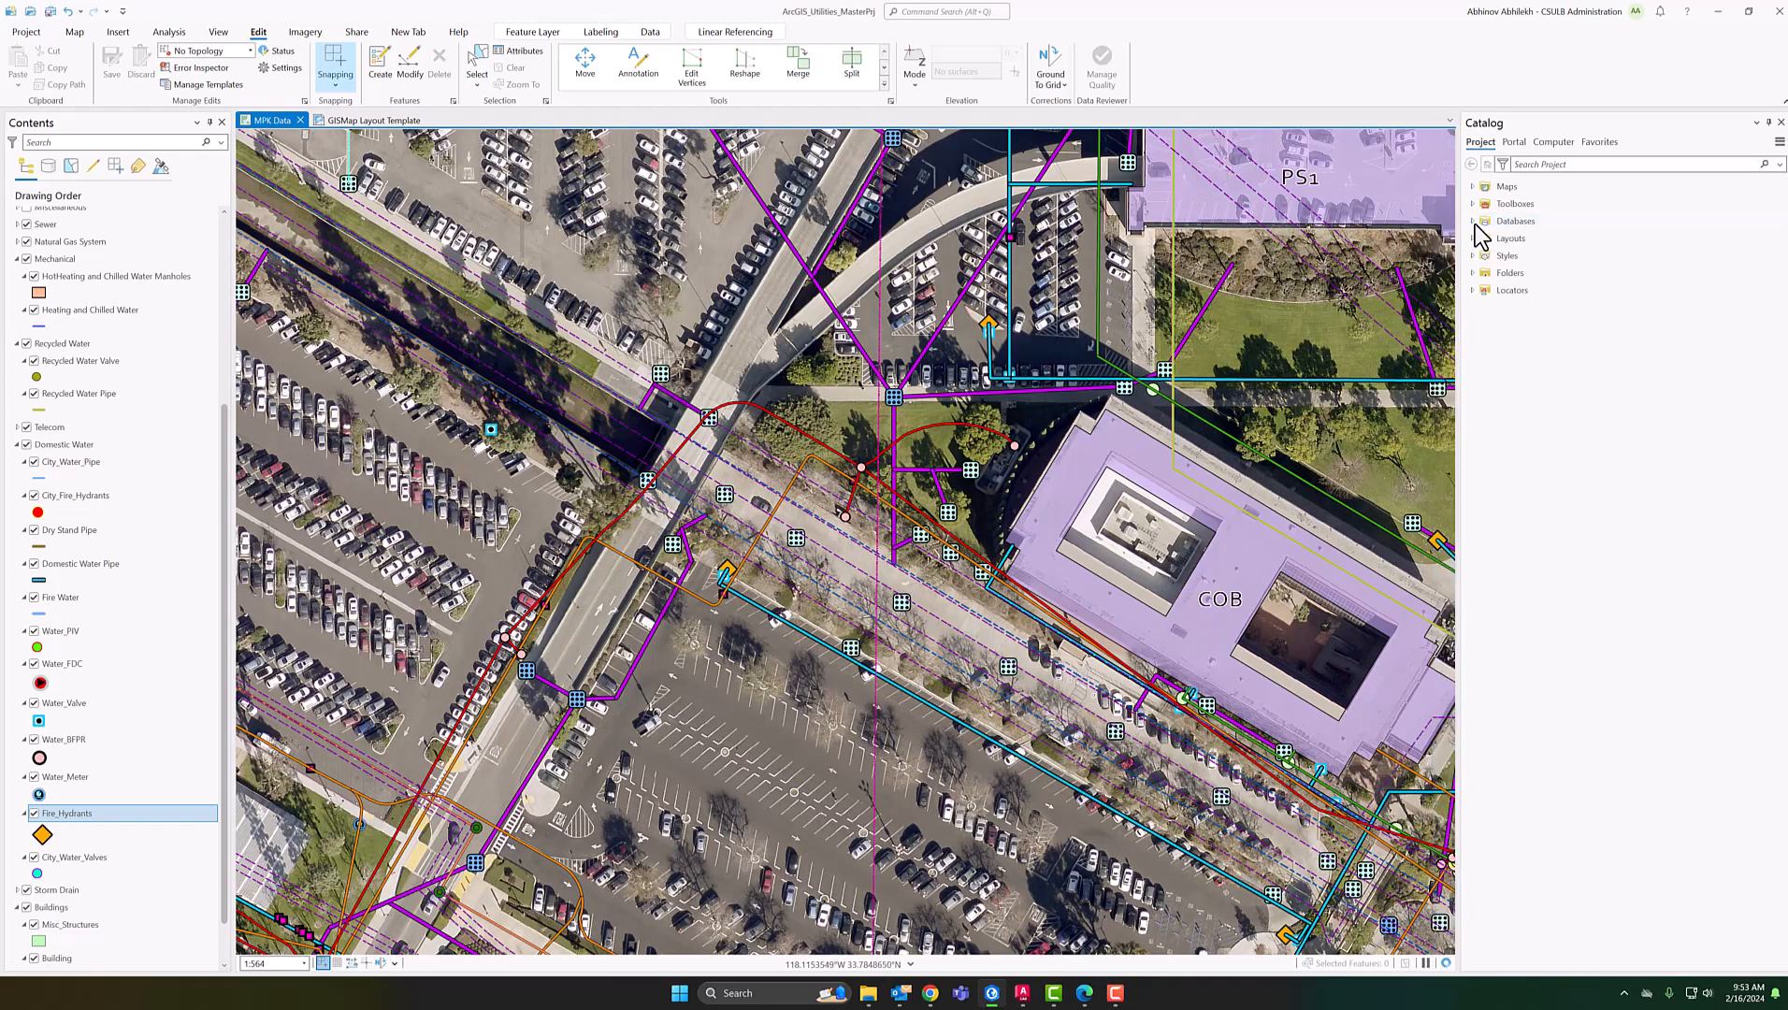
Examine the feature classes stored in ArcGIS_Utilities_MasterPrj.gdb and the first Electrical.gdb among the project's databases
{"action": "left_click", "coordinate": [1473, 224]}
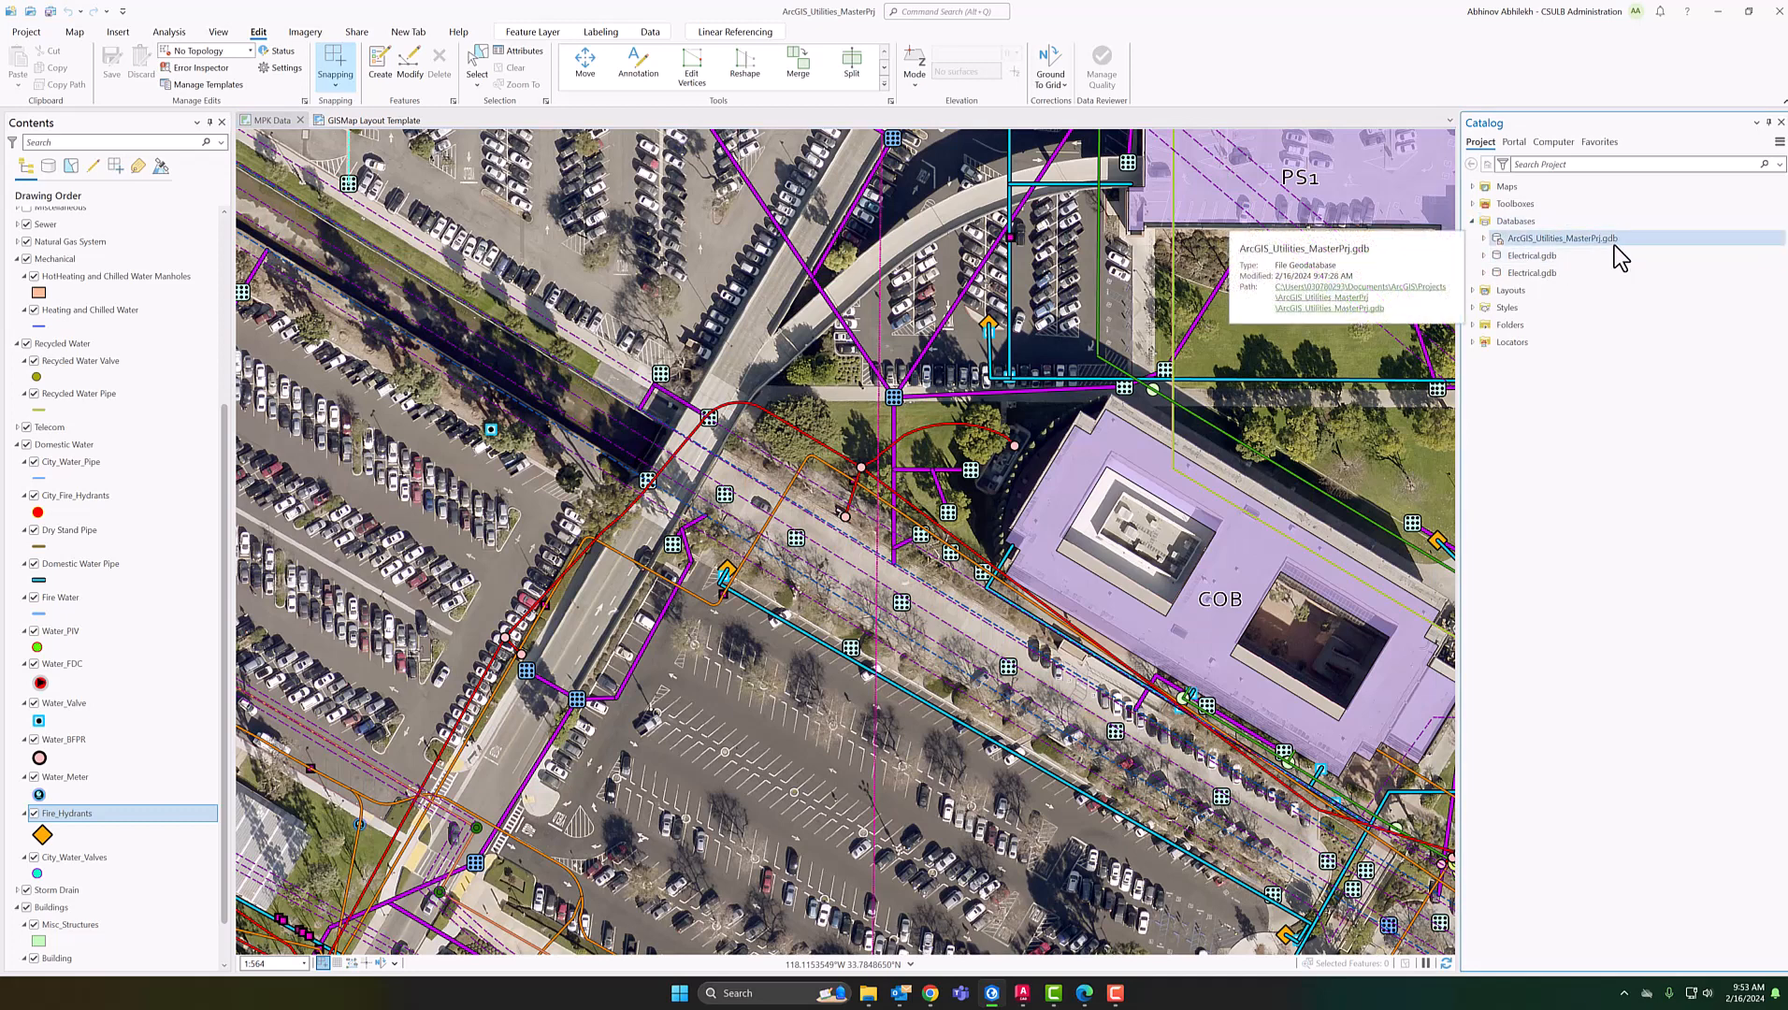
{"action": "left_click", "coordinate": [1484, 238]}
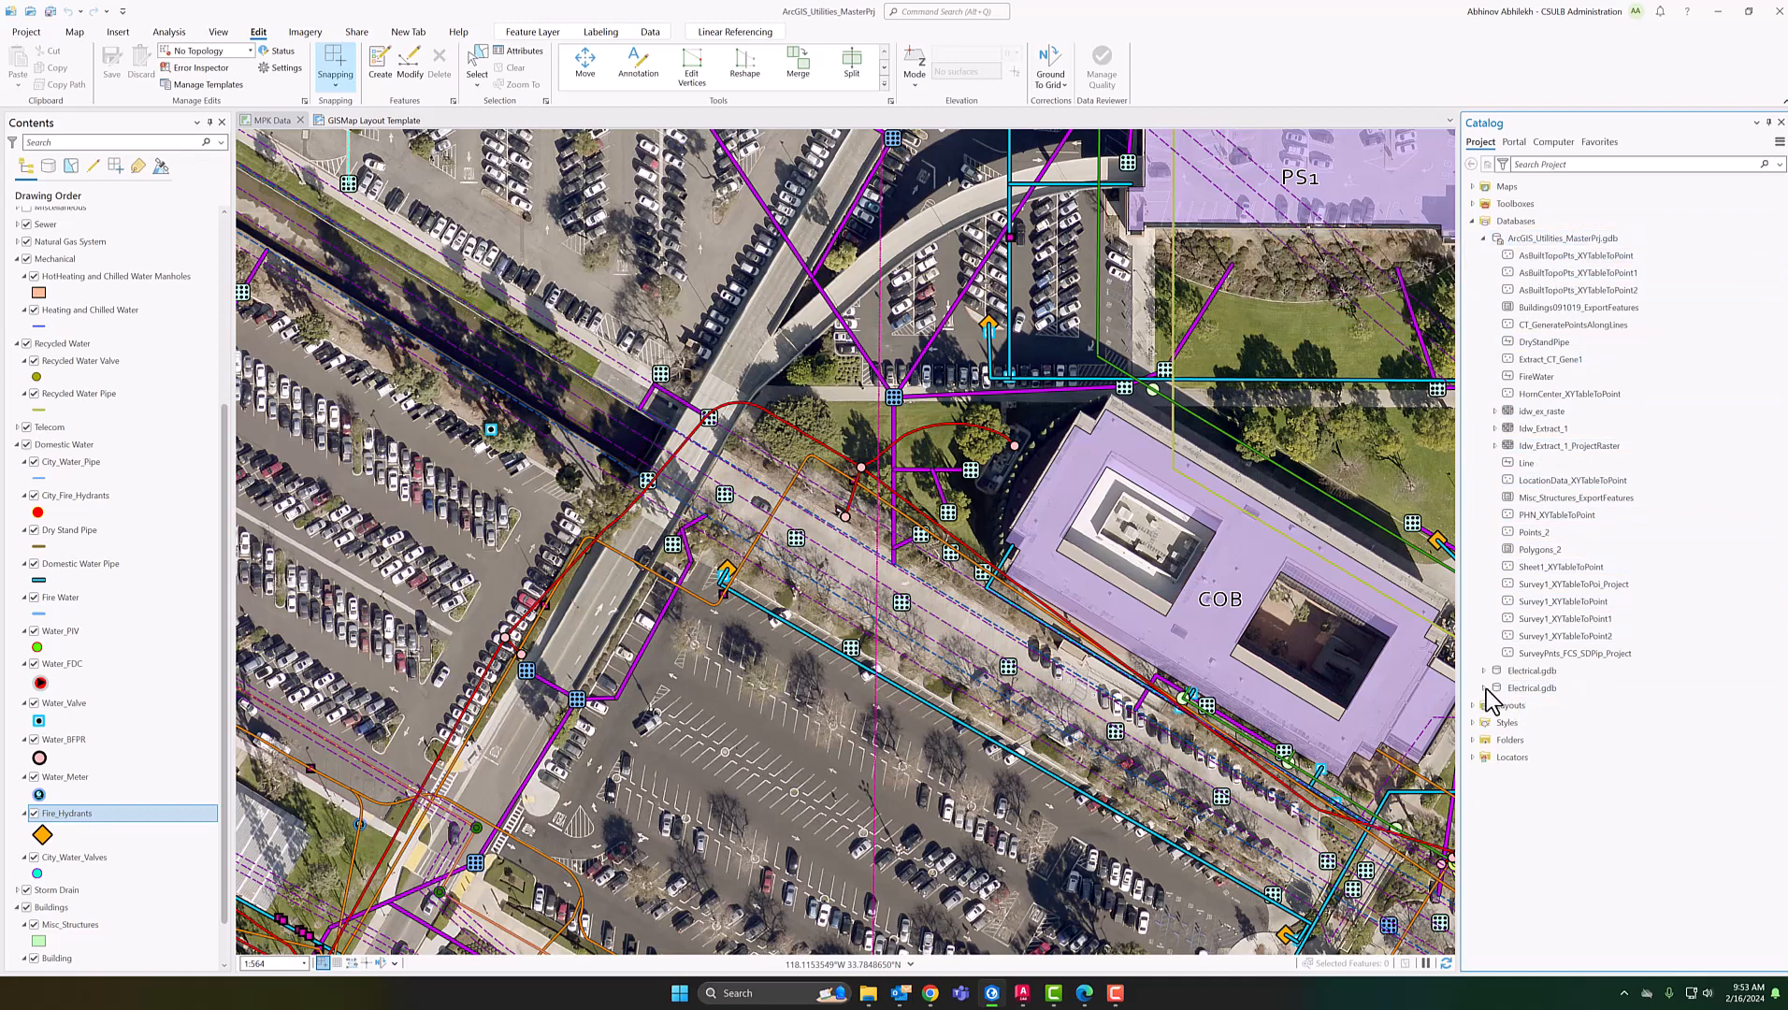
{"action": "mouse_move", "coordinate": [1522, 667]}
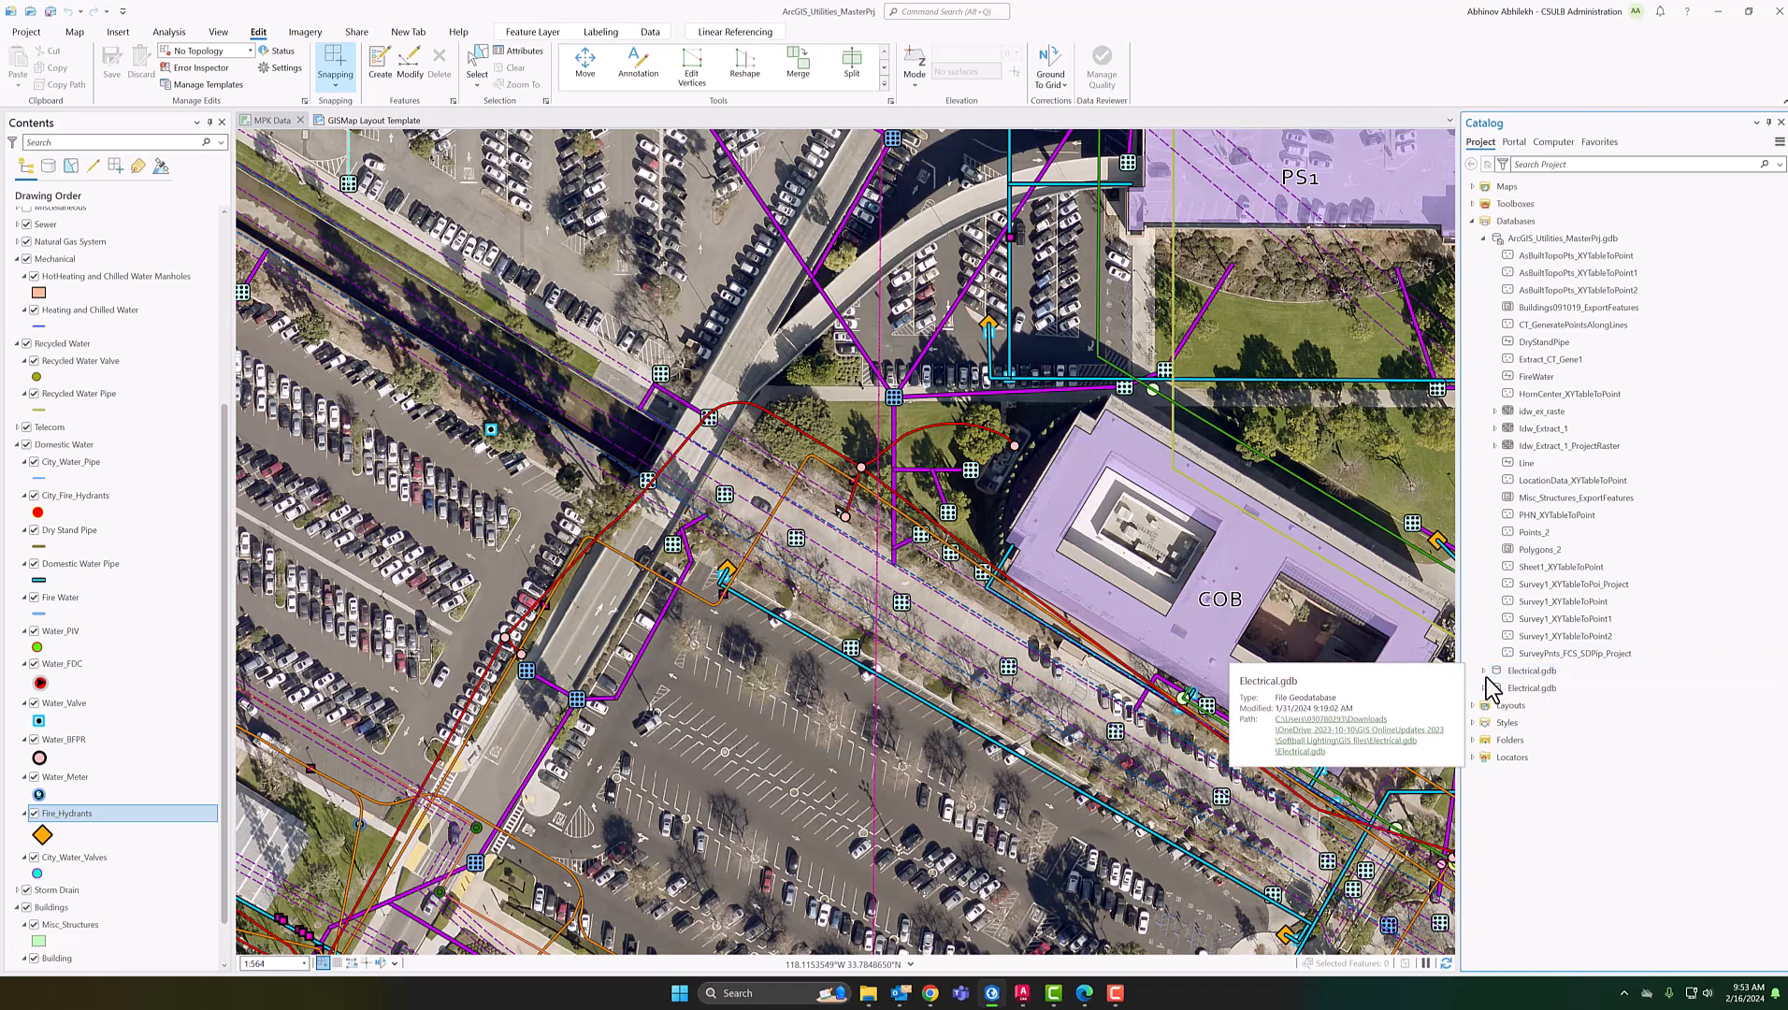
{"action": "left_click", "coordinate": [1485, 672]}
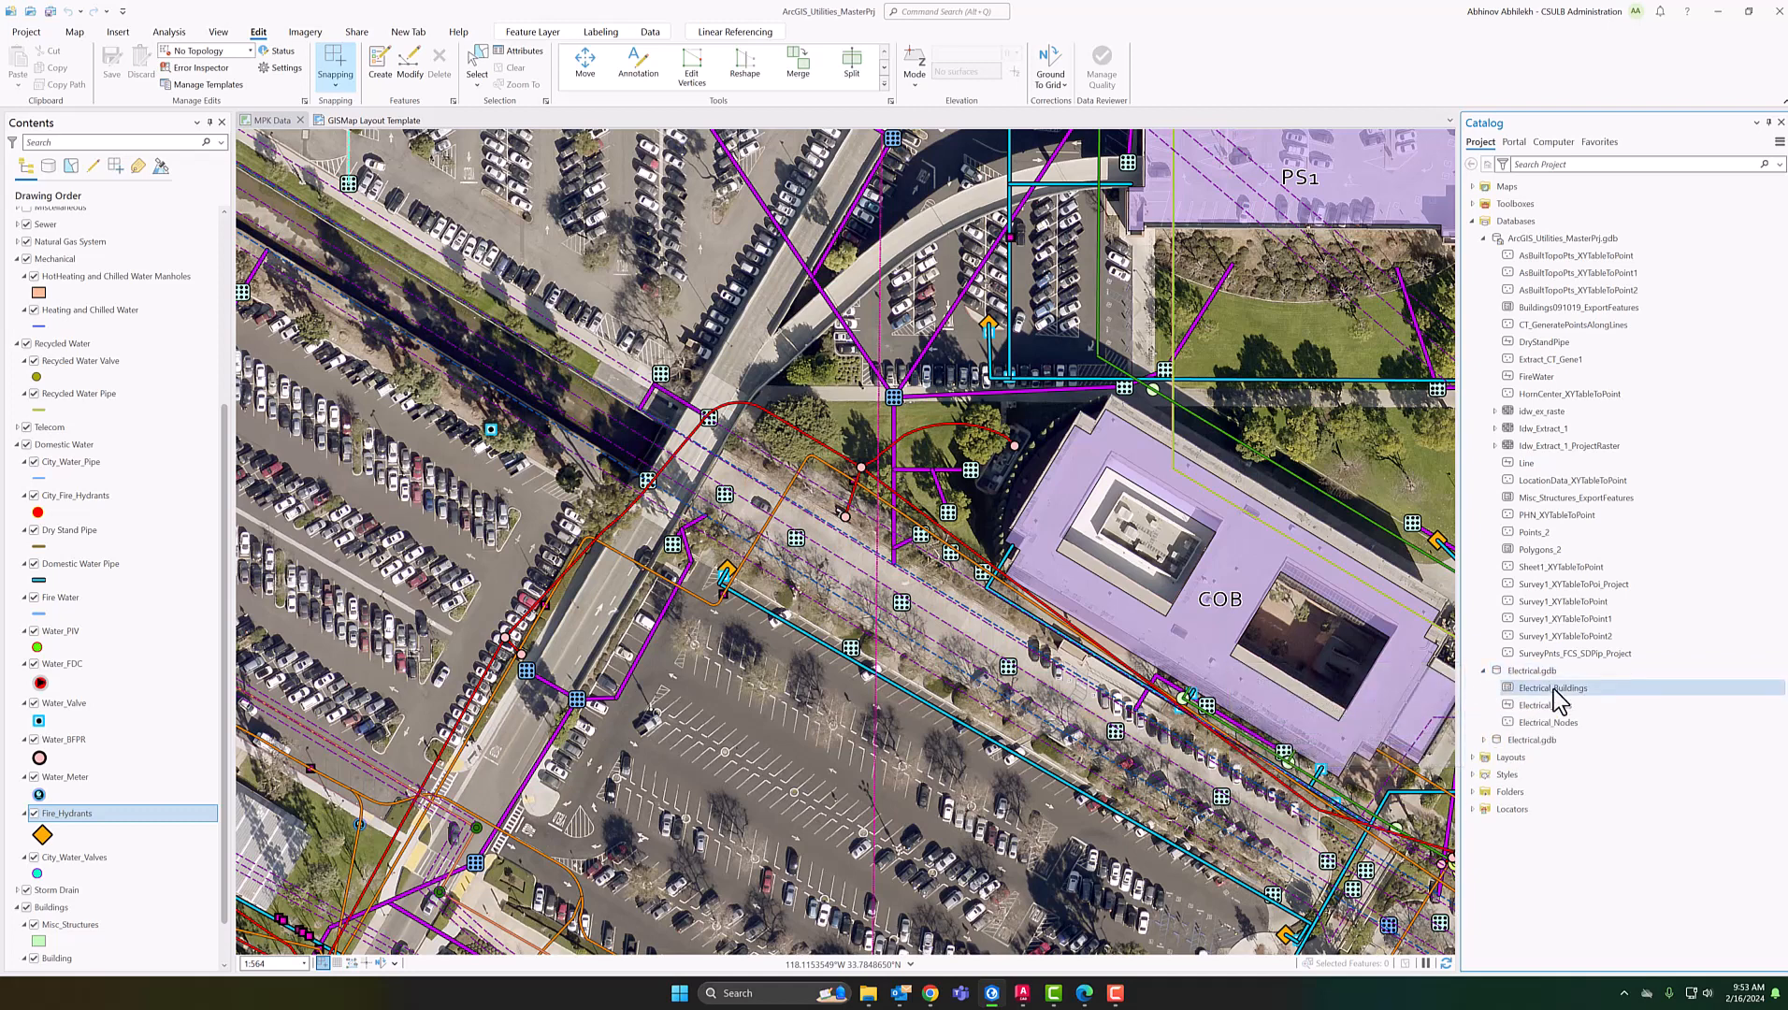
{"action": "mouse_move", "coordinate": [1562, 699]}
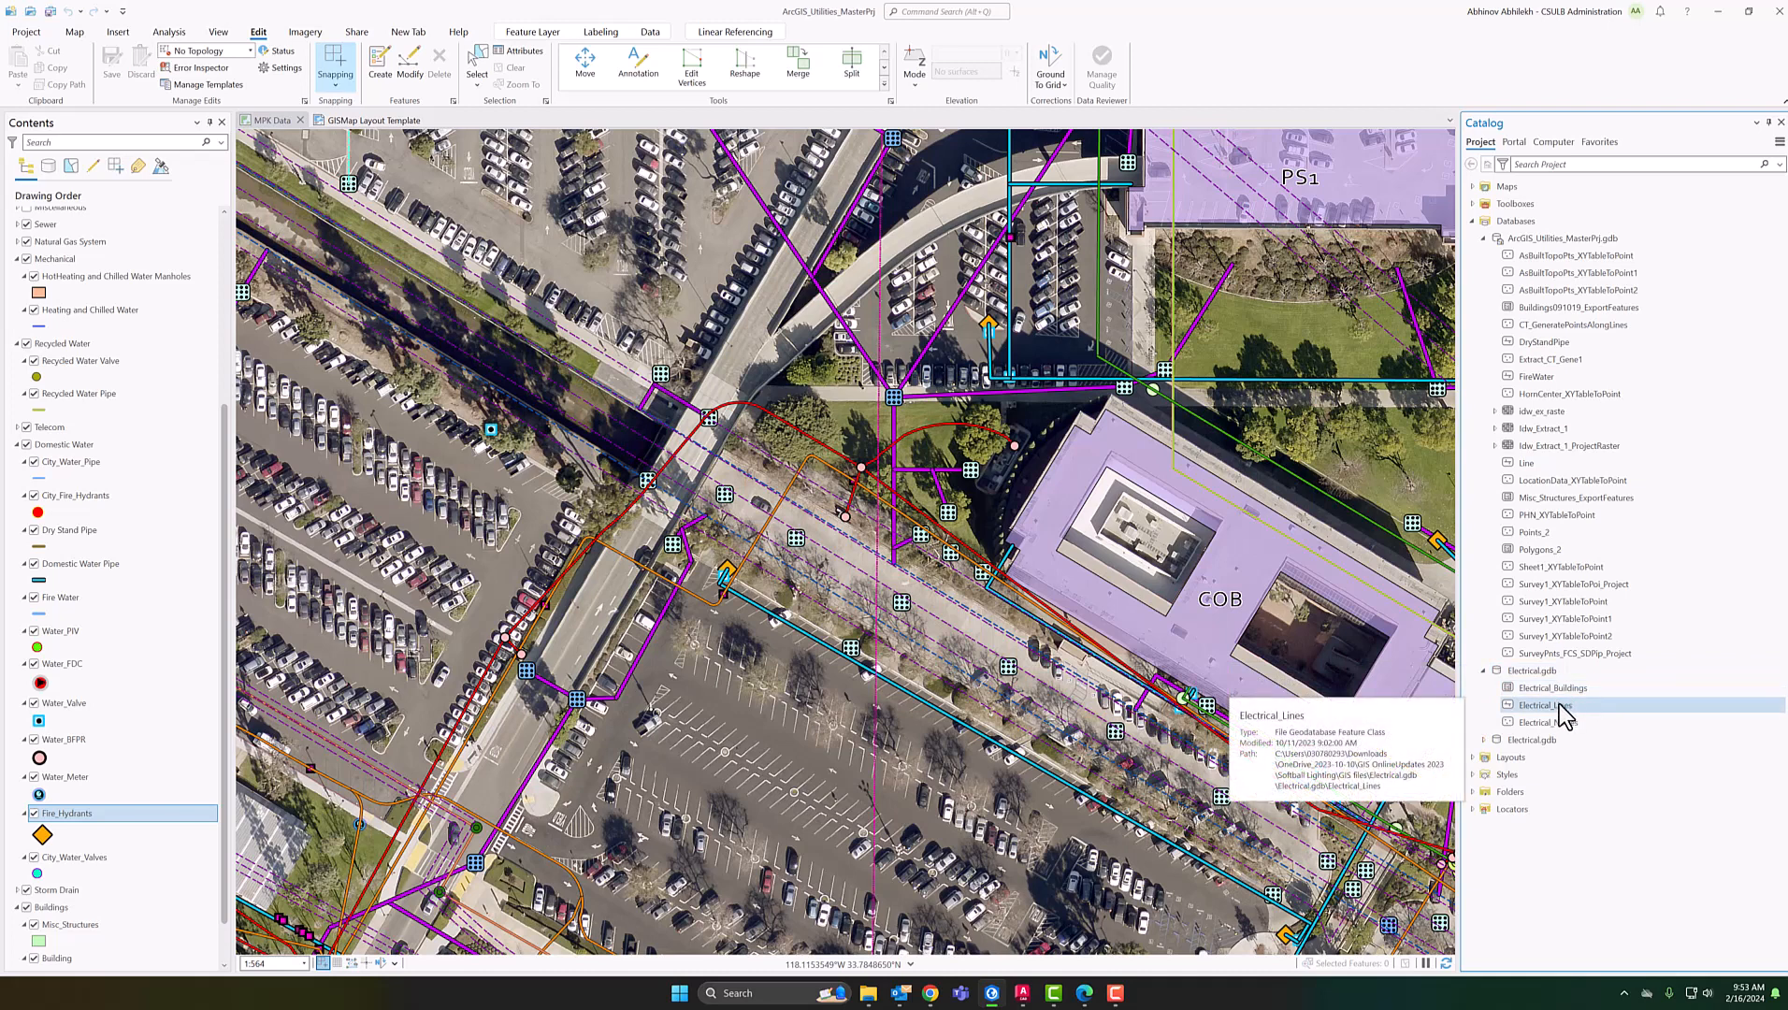
{"action": "mouse_move", "coordinate": [1567, 664]}
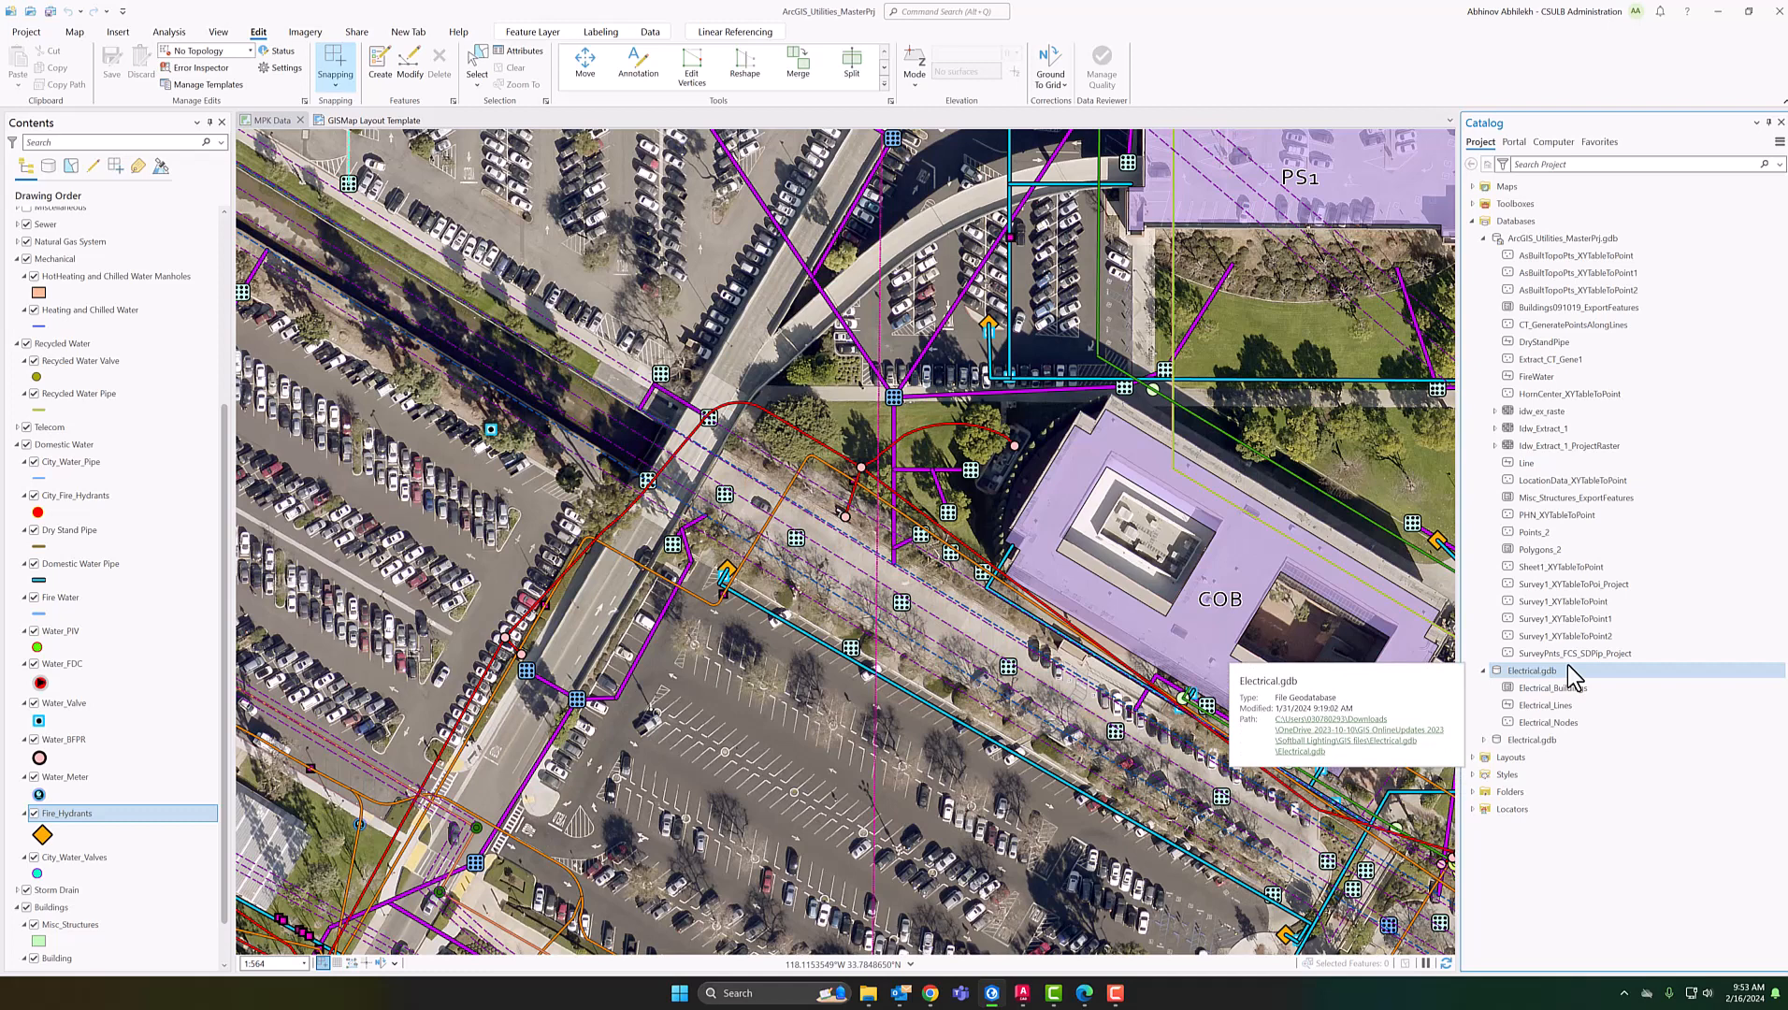
{"action": "left_click", "coordinate": [1567, 706]}
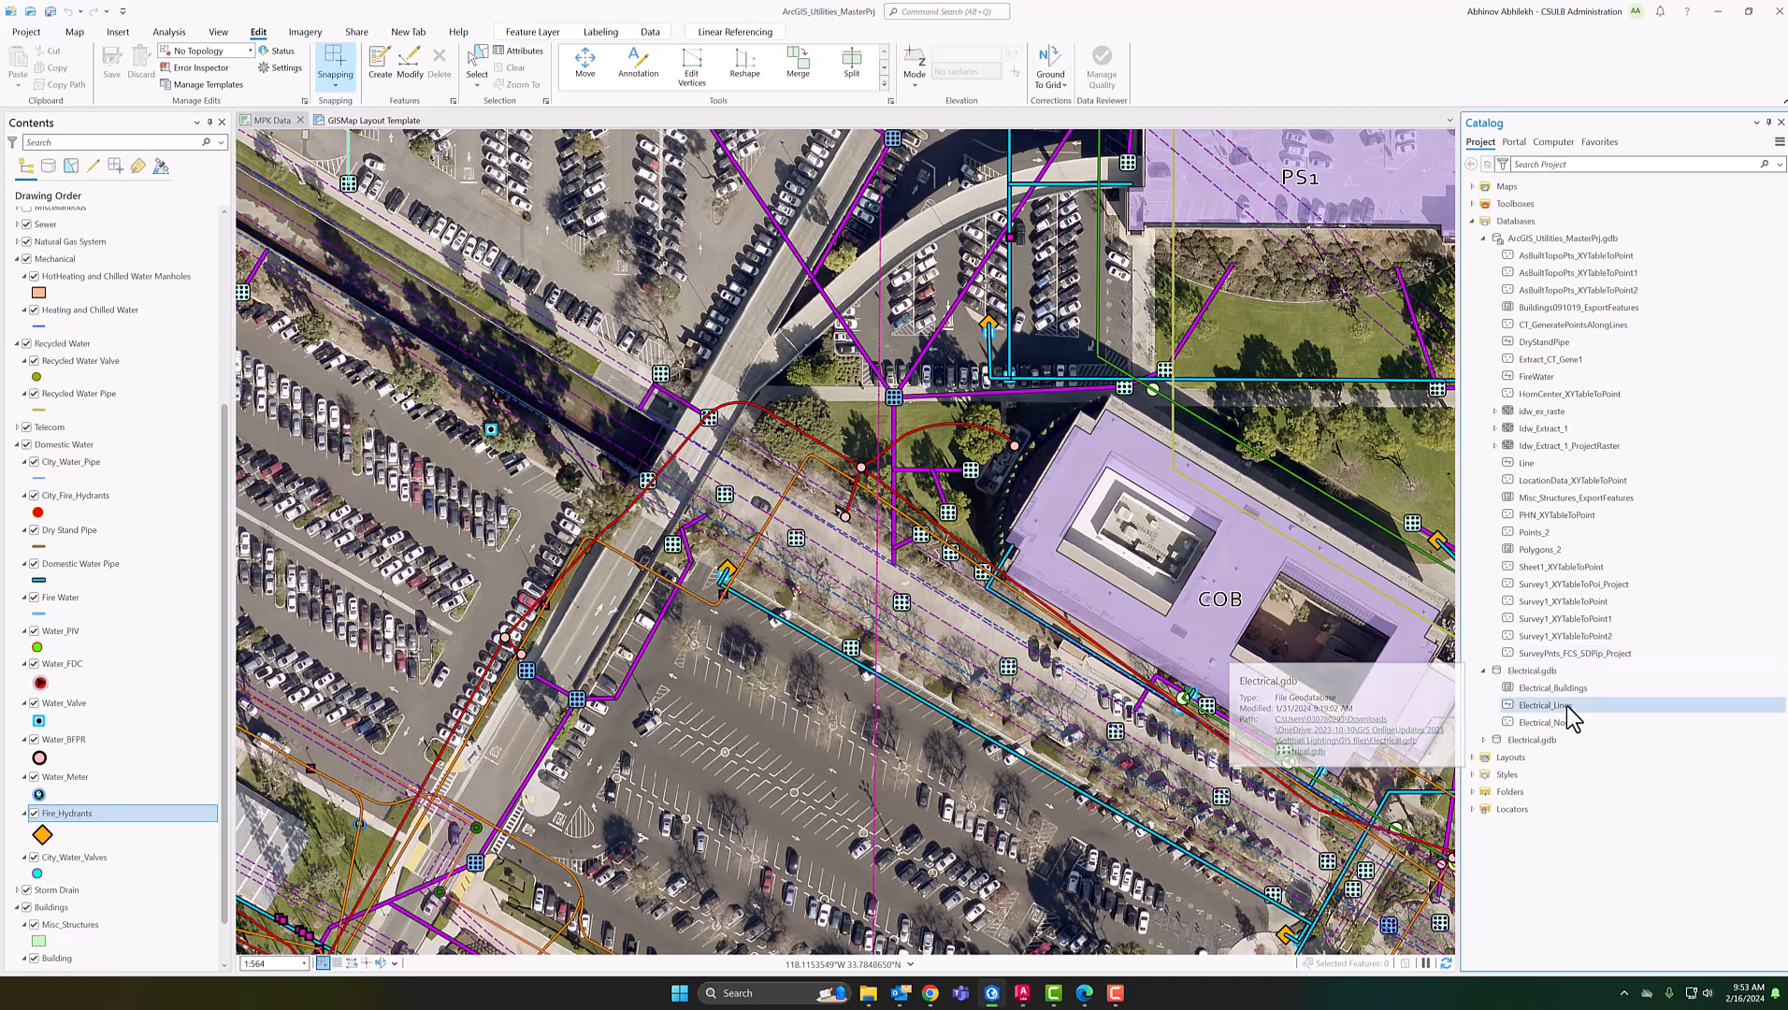
{"action": "left_click", "coordinate": [1538, 687]}
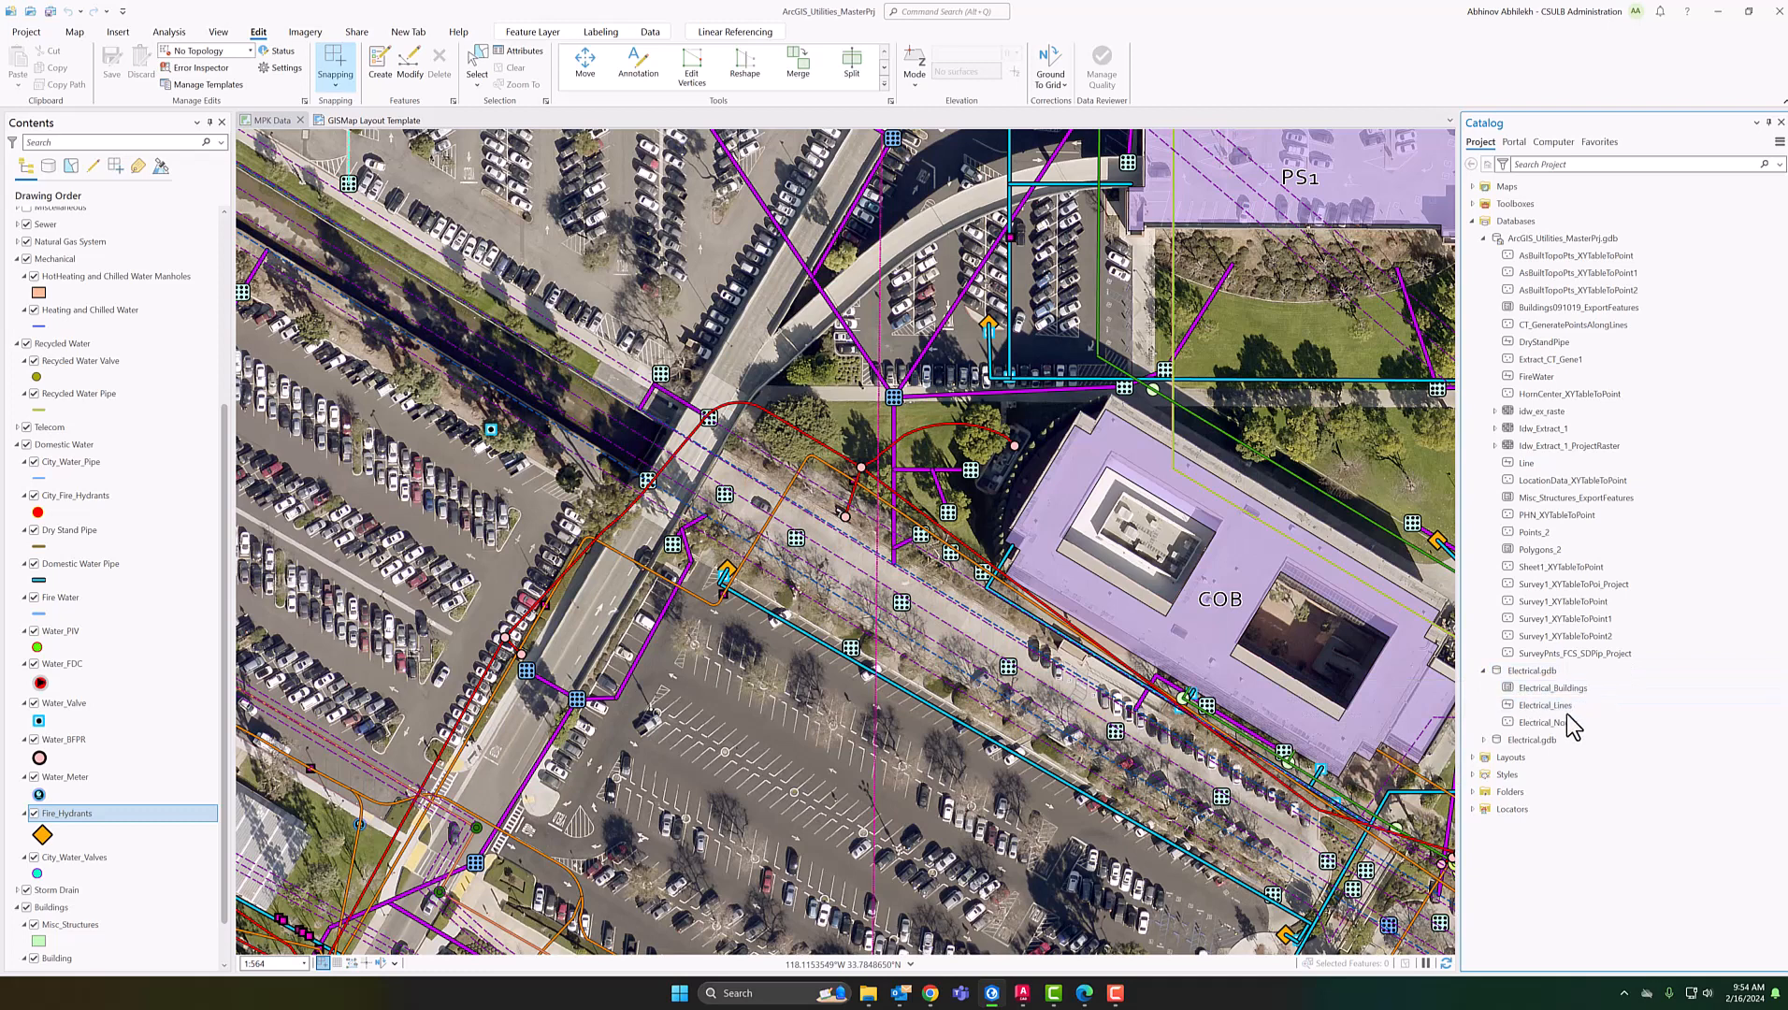
Start a new feature class in the first Electrical.gdb, with Elec_Misc as both its name and alias
{"action": "right_click", "coordinate": [1541, 672]}
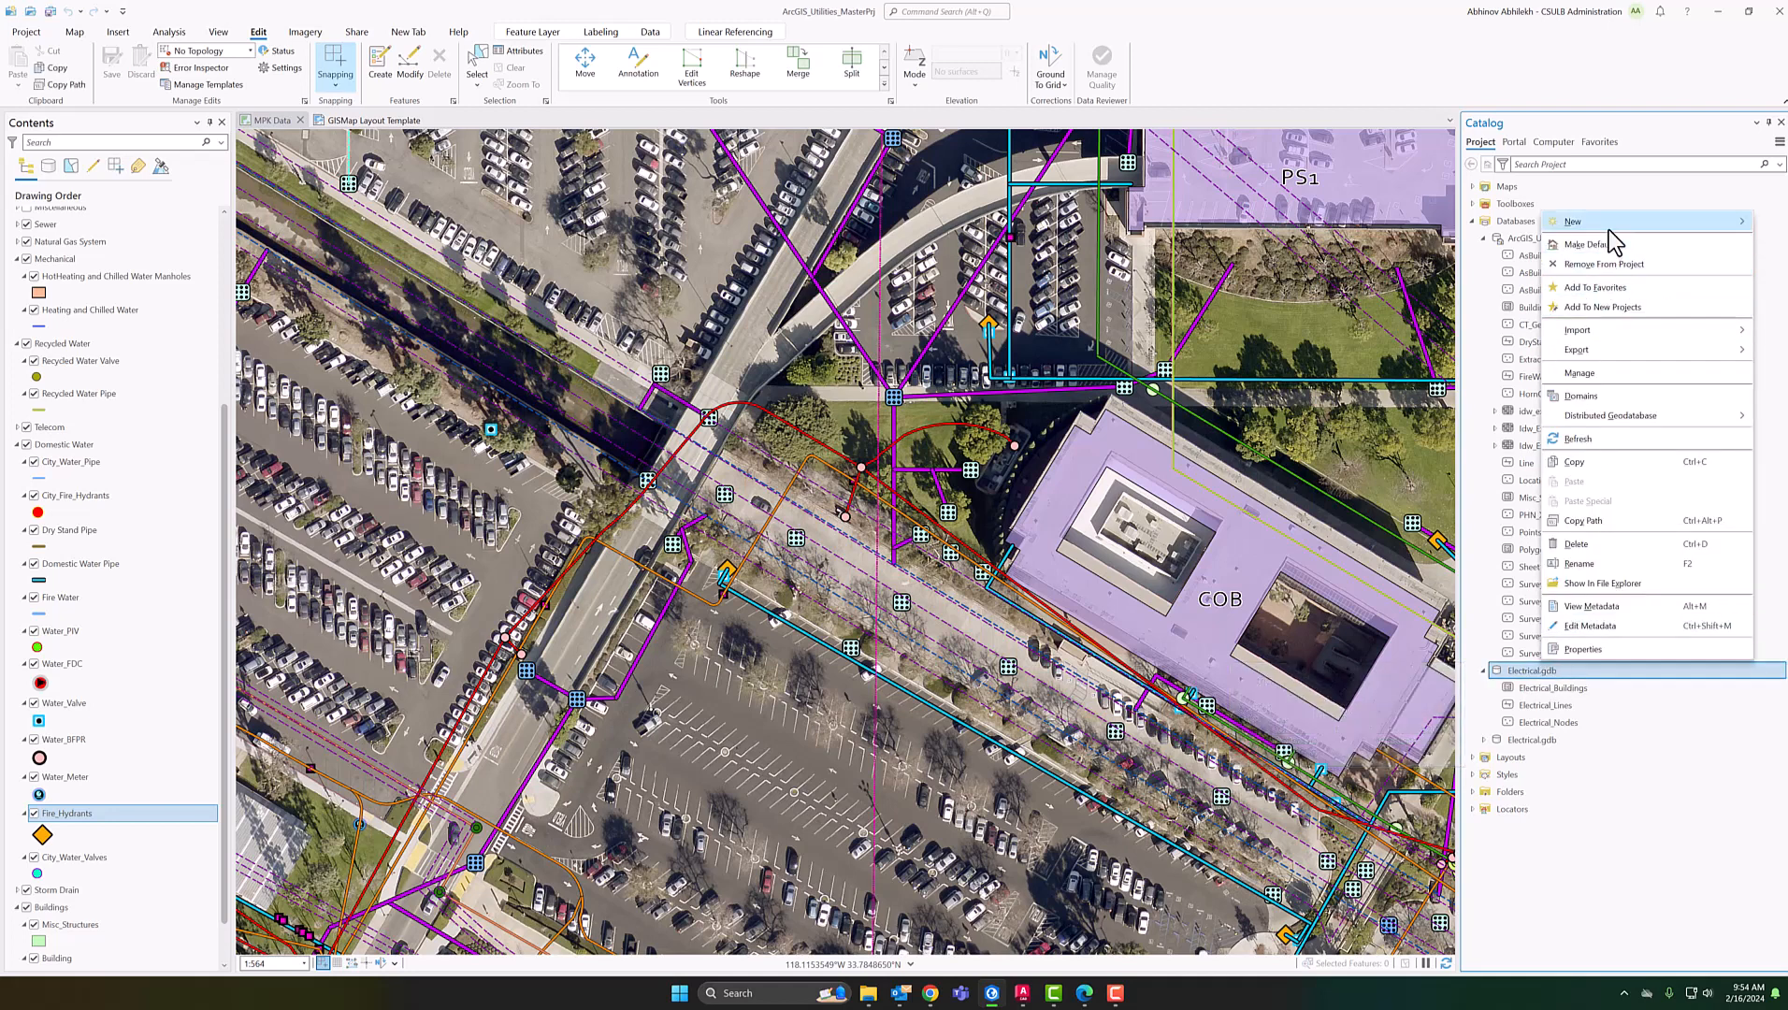
{"action": "mouse_move", "coordinate": [1604, 224]}
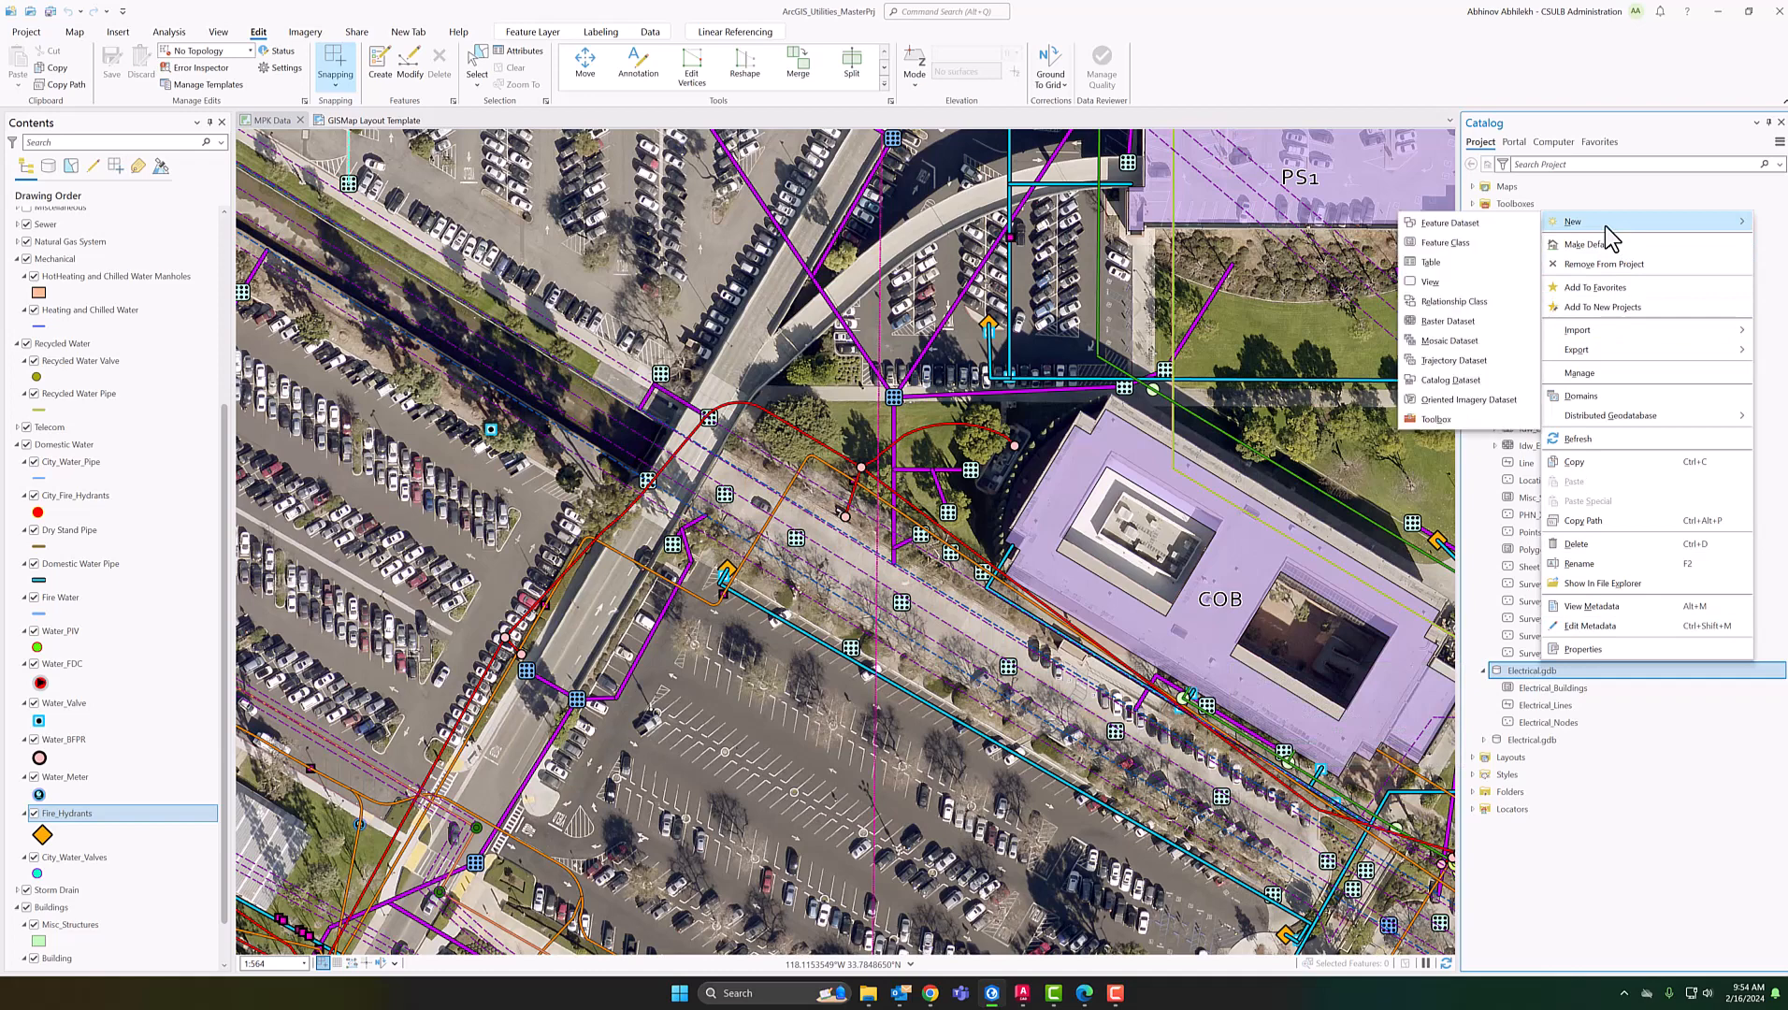
{"action": "left_click", "coordinate": [1472, 244]}
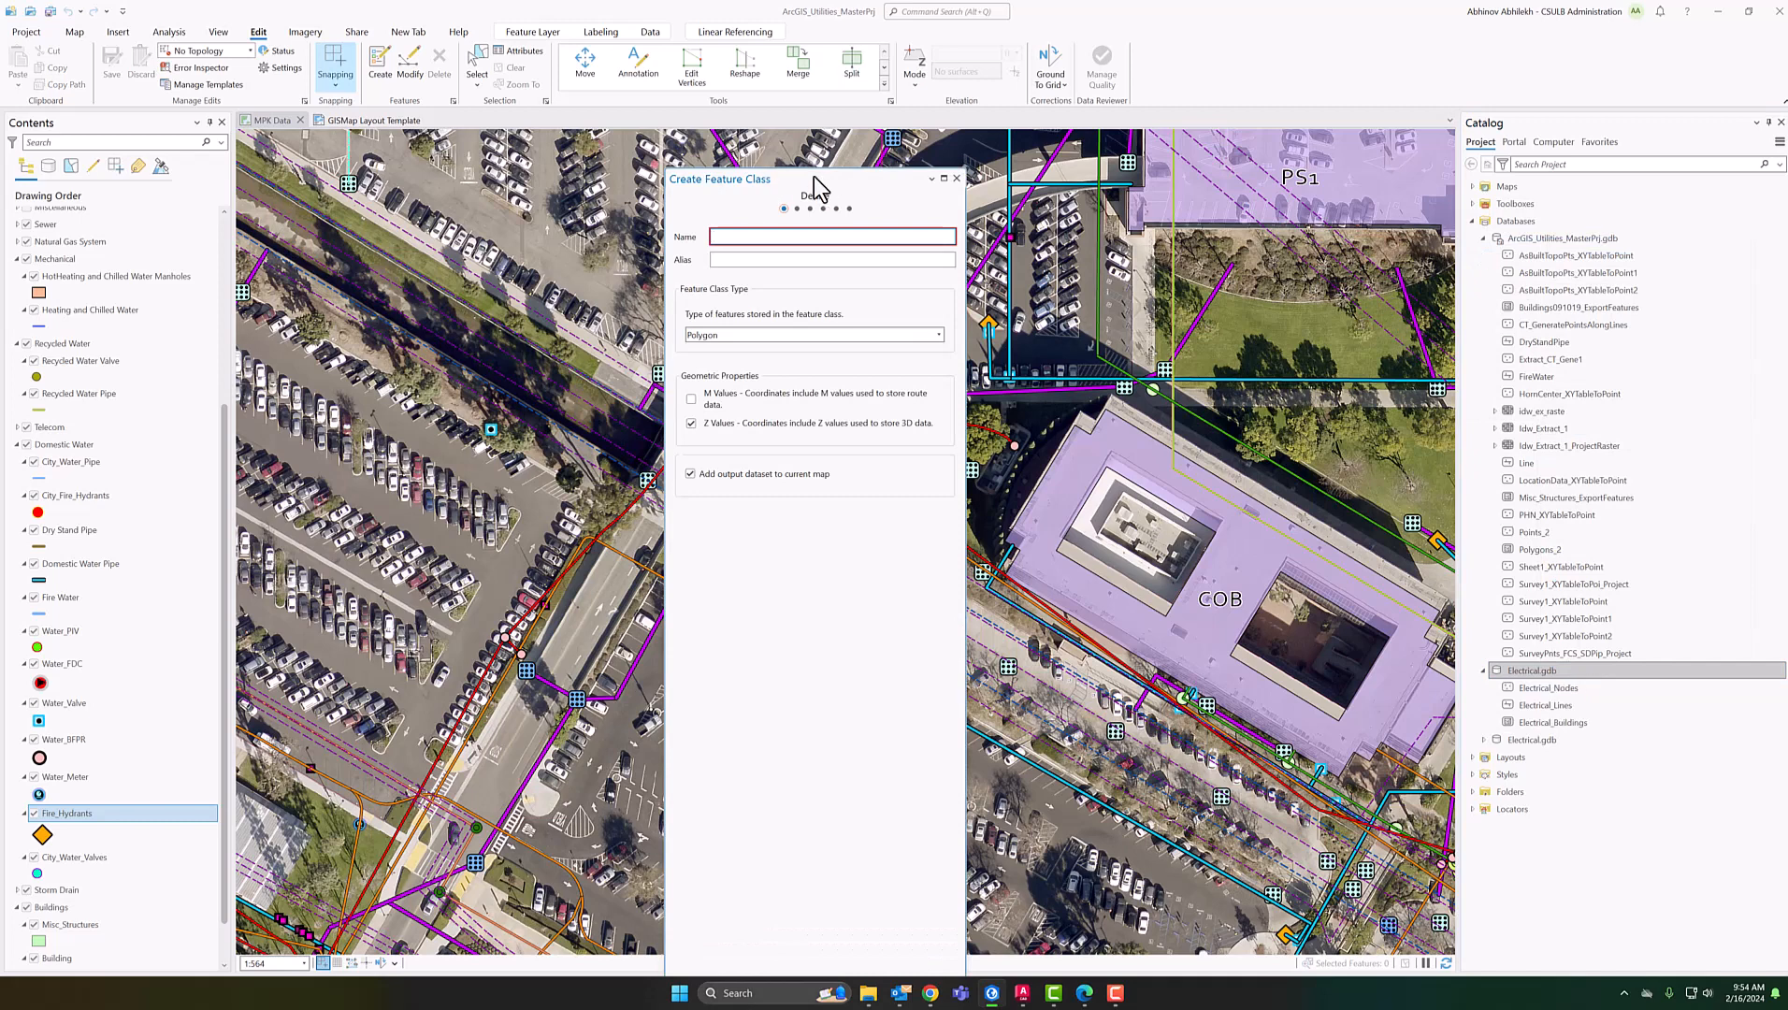
{"action": "left_click_drag", "start_coordinate": [793, 187], "coordinate": [785, 174]}
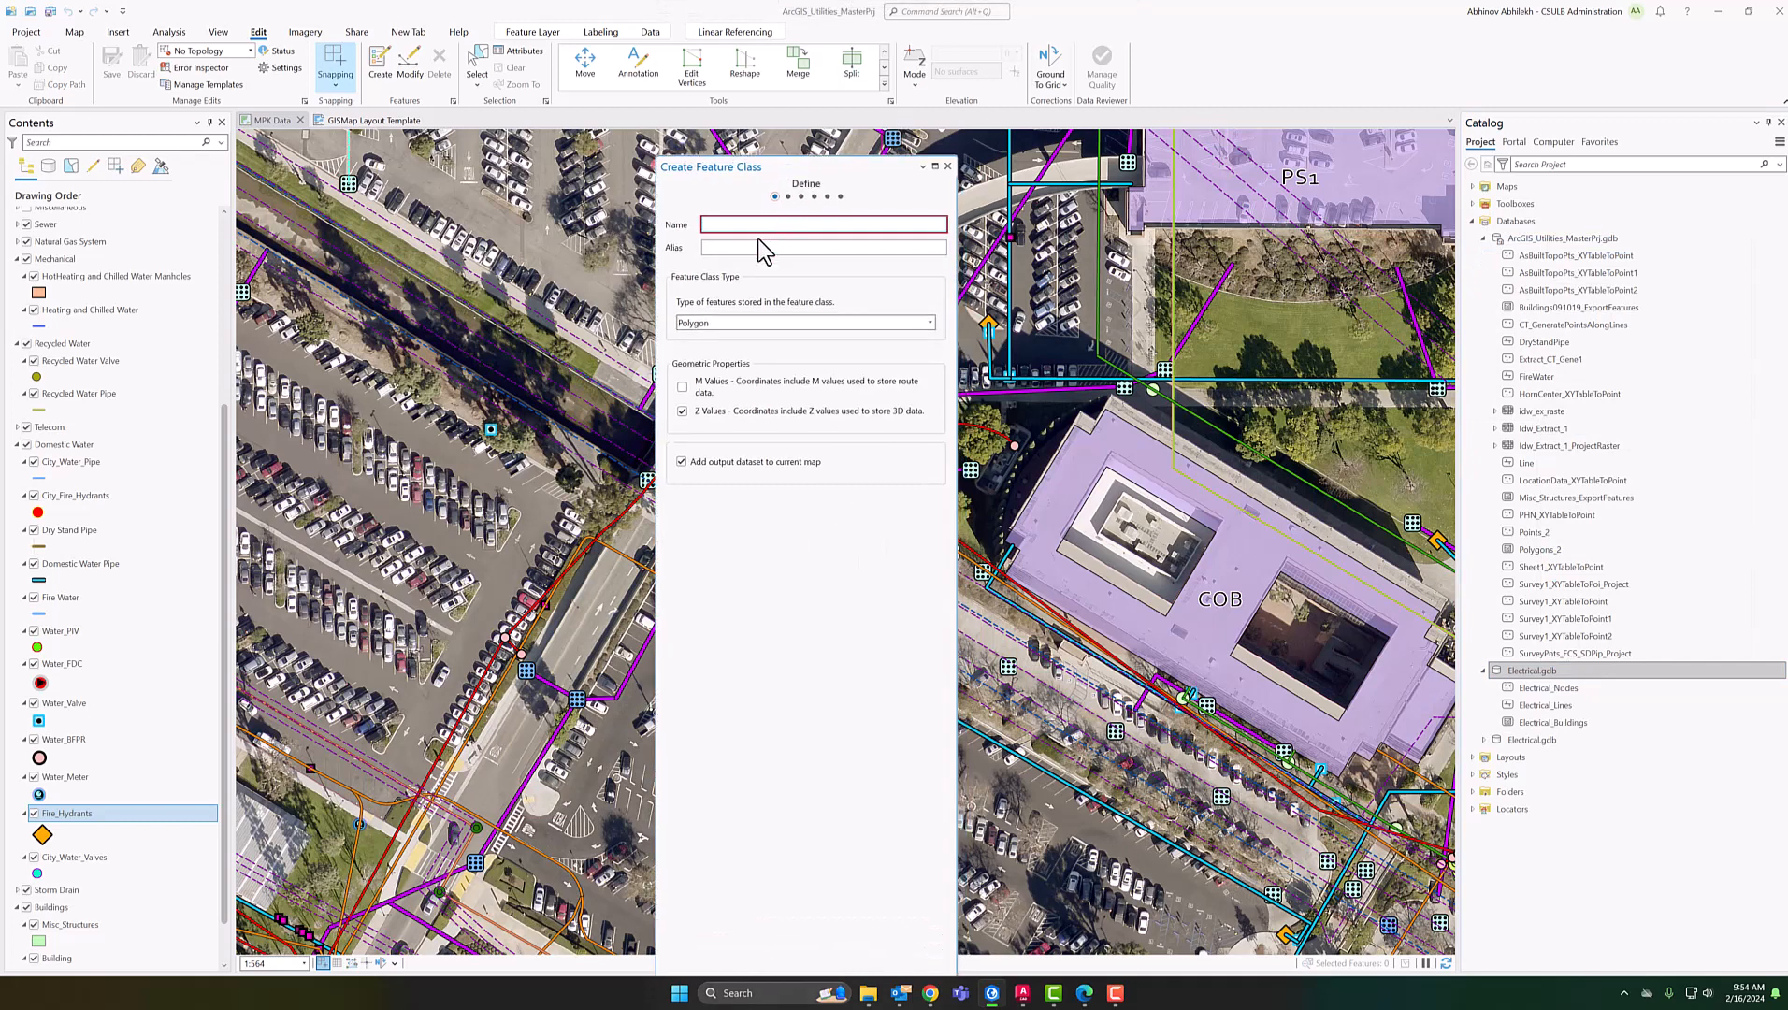
{"action": "type", "text": "Elec_Misc"}
{"action": "left_click", "coordinate": [763, 248]}
{"action": "type", "text": "Elec"}
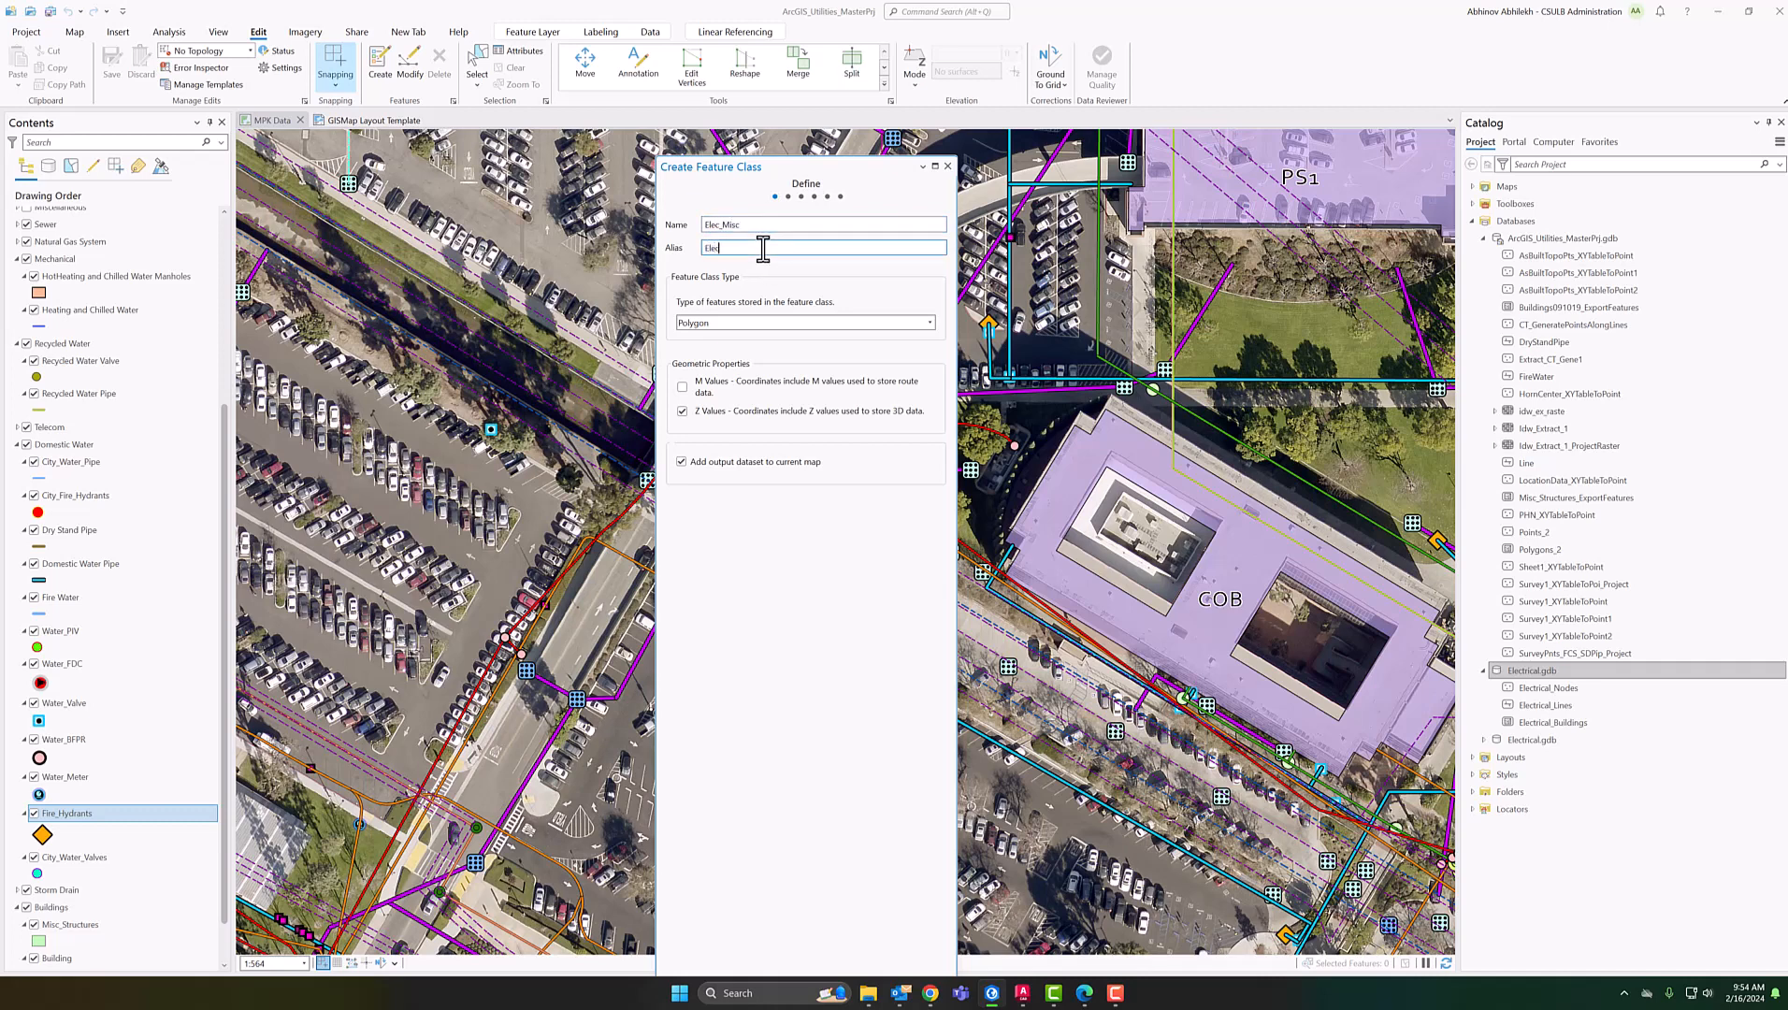
{"action": "type", "text": "_Misc"}
Set the feature class type to Line and continue to the field definitions
{"action": "left_click", "coordinate": [738, 322]}
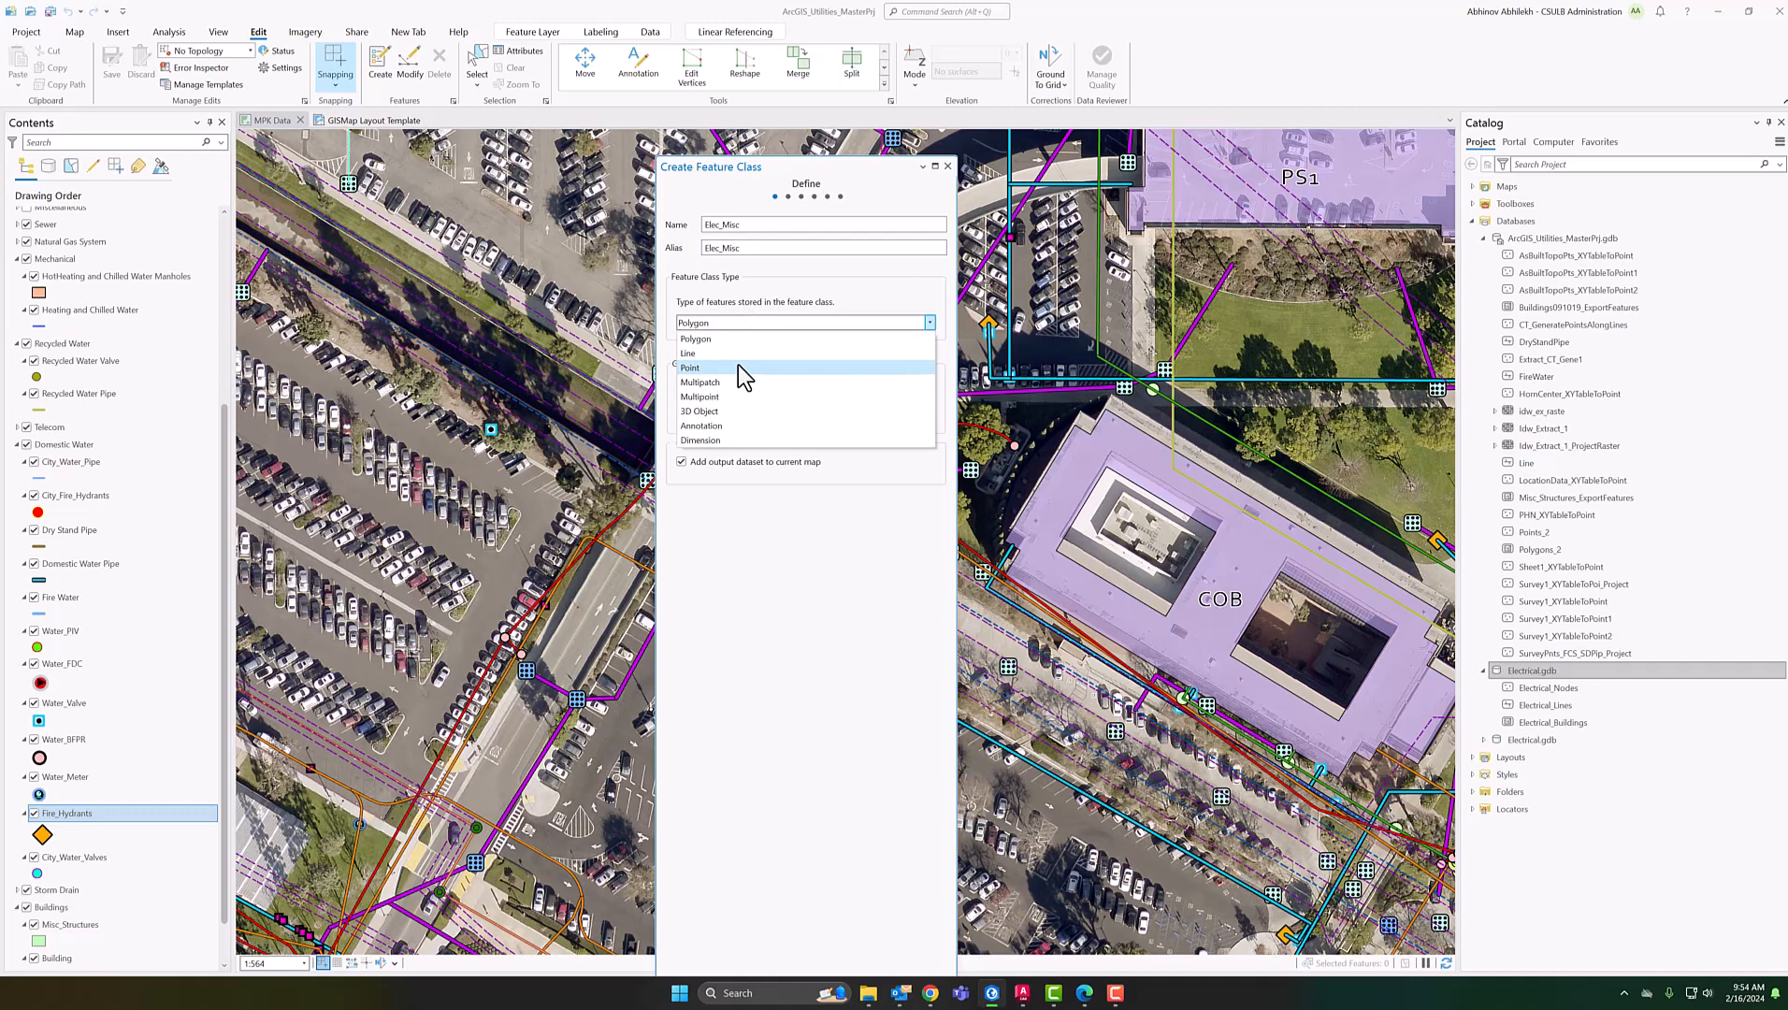
{"action": "left_click", "coordinate": [744, 353]}
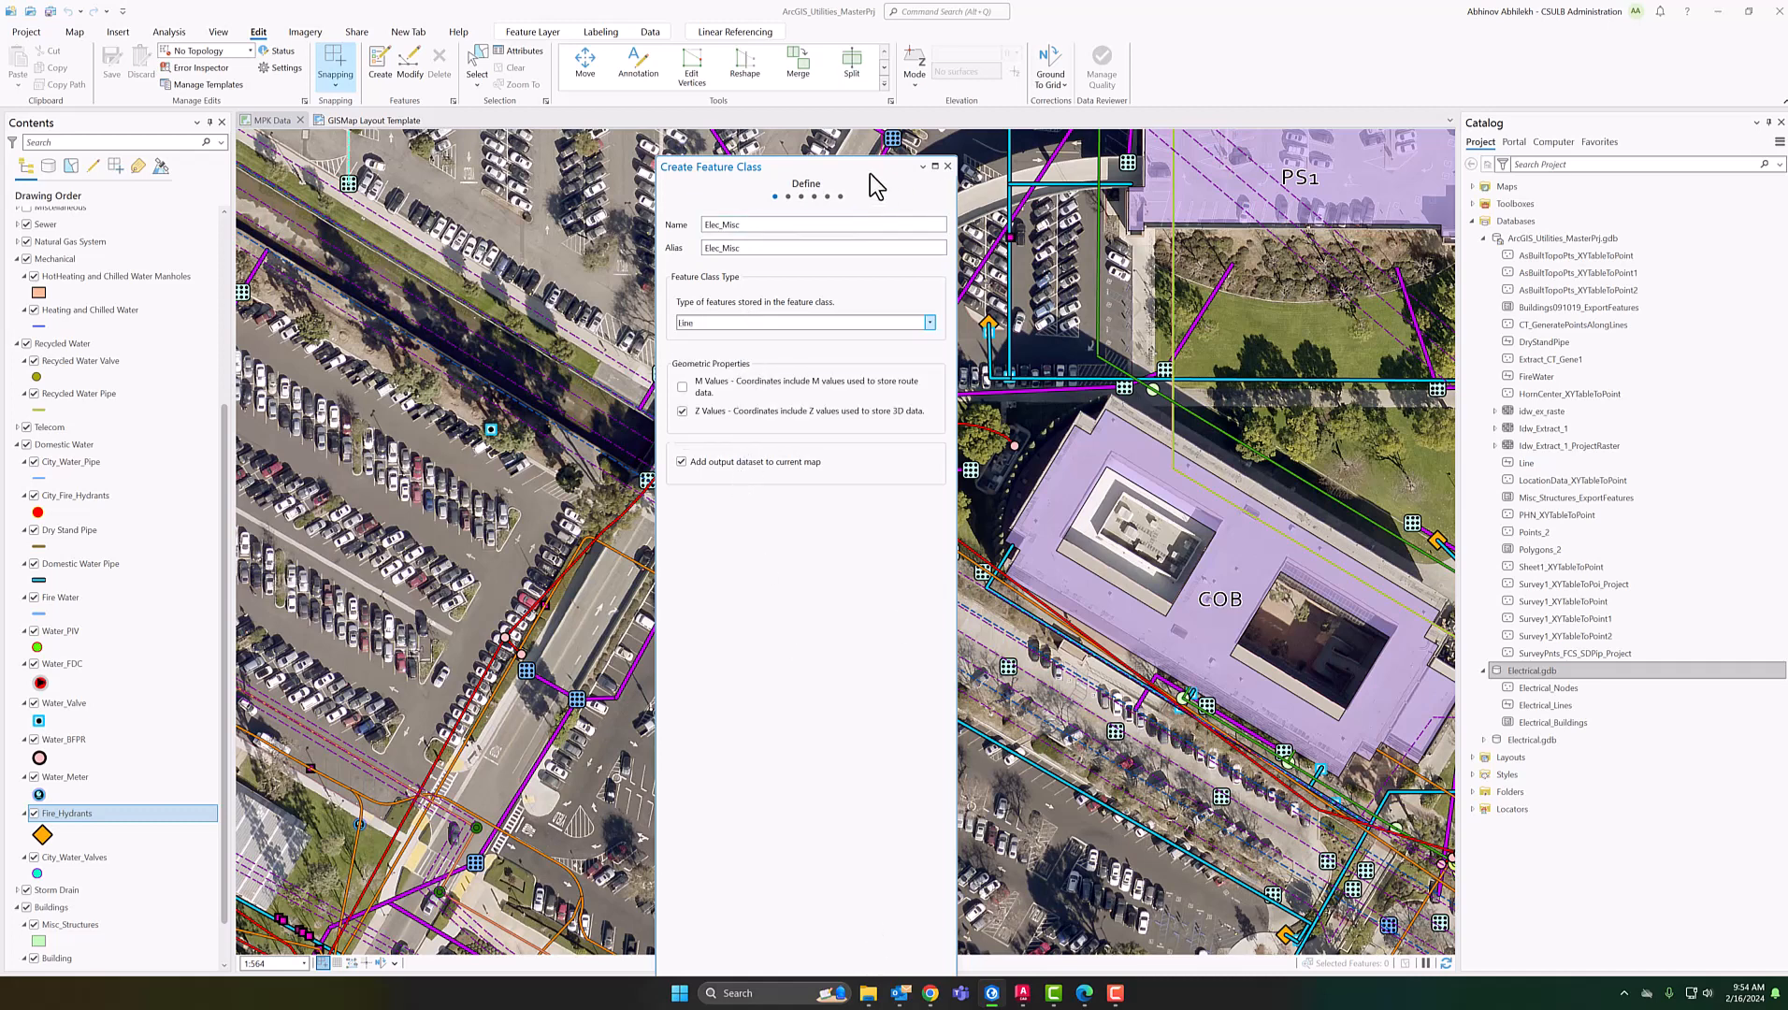
{"action": "left_click_drag", "start_coordinate": [870, 170], "coordinate": [808, 53]}
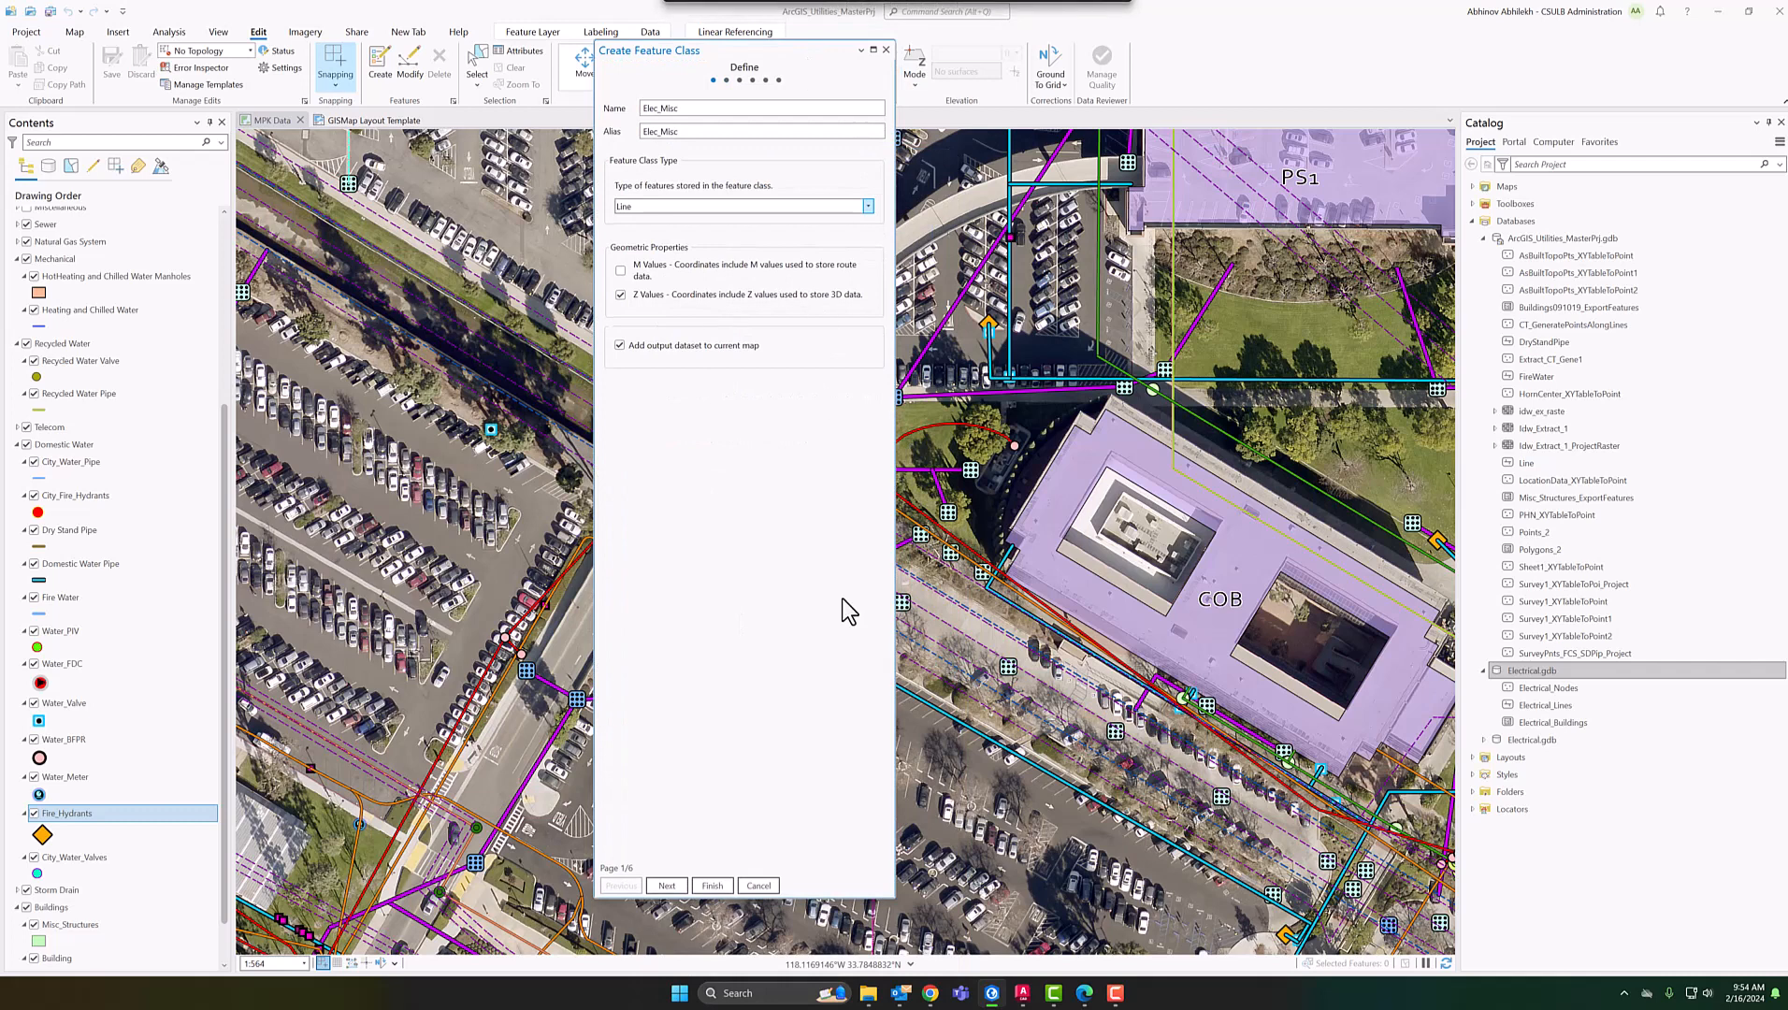
{"action": "left_click", "coordinate": [667, 886]}
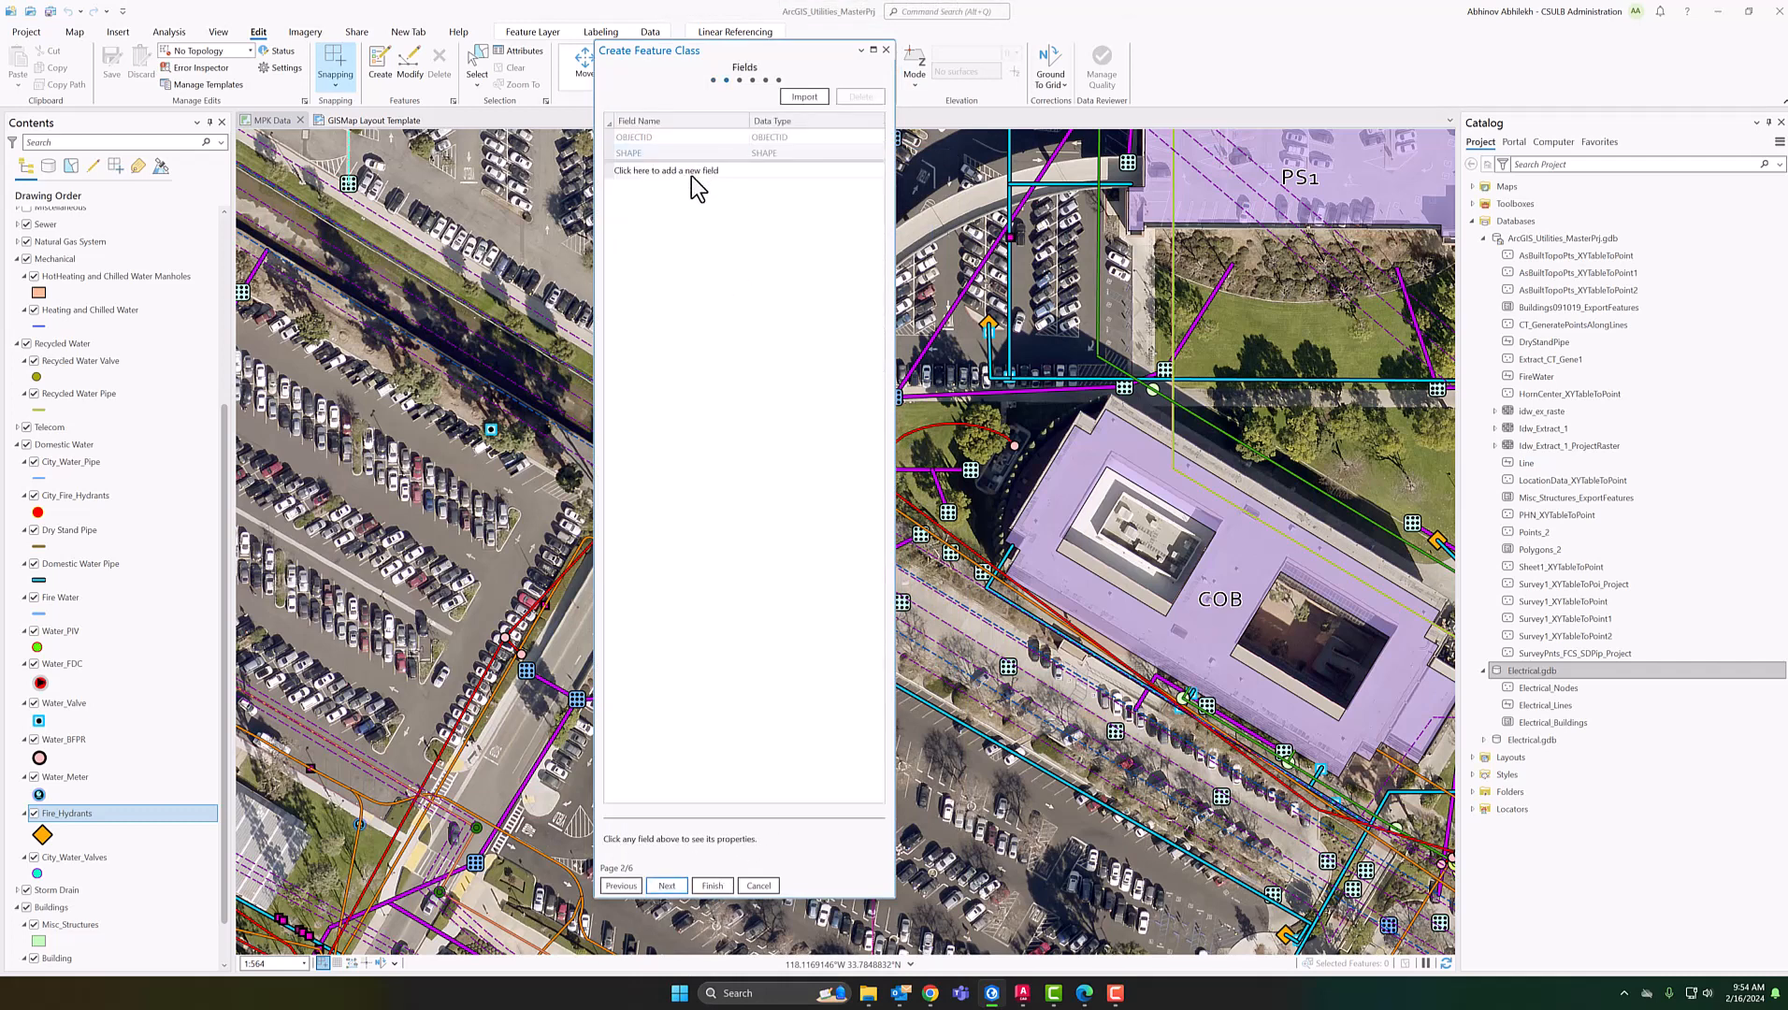
Add a field named Size to the feature class, keeping the Long data type
{"action": "left_click", "coordinate": [645, 170]}
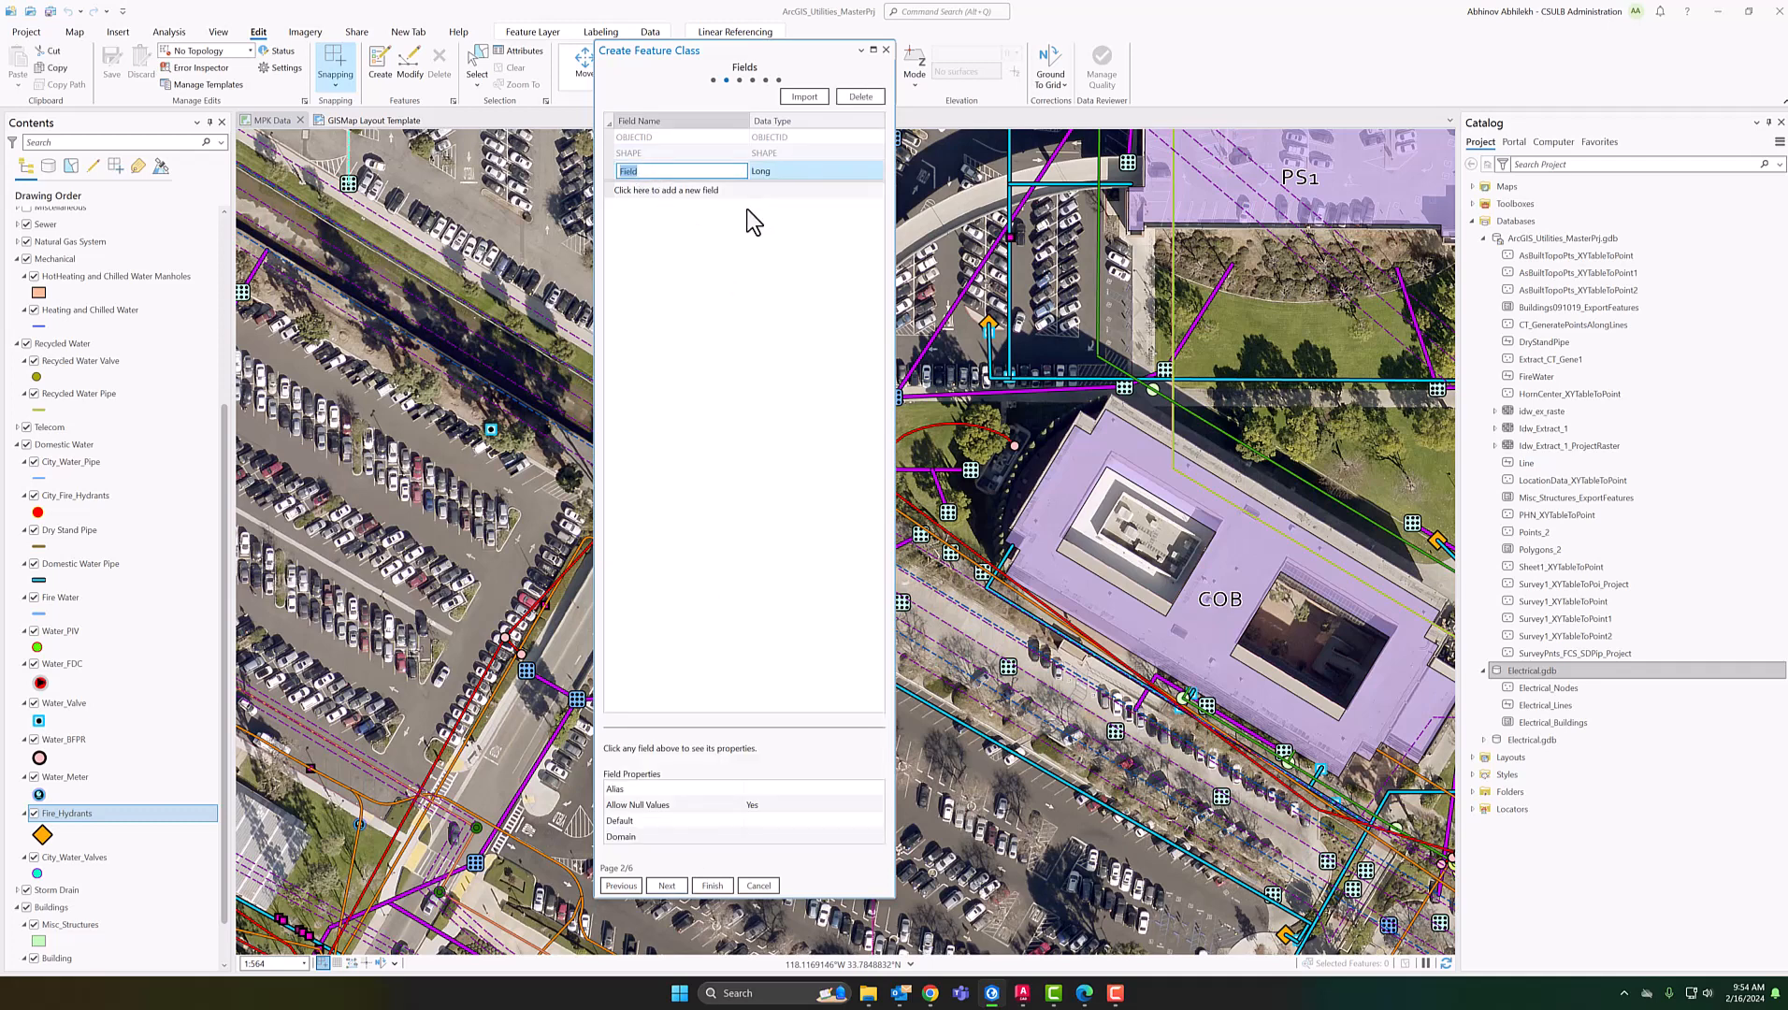
{"action": "type", "text": "Sizwe"}
{"action": "key", "text": "BackSpace"}
{"action": "key", "text": "BackSpace"}
{"action": "type", "text": "e"}
{"action": "left_click", "coordinate": [828, 171]}
{"action": "left_click", "coordinate": [831, 168]}
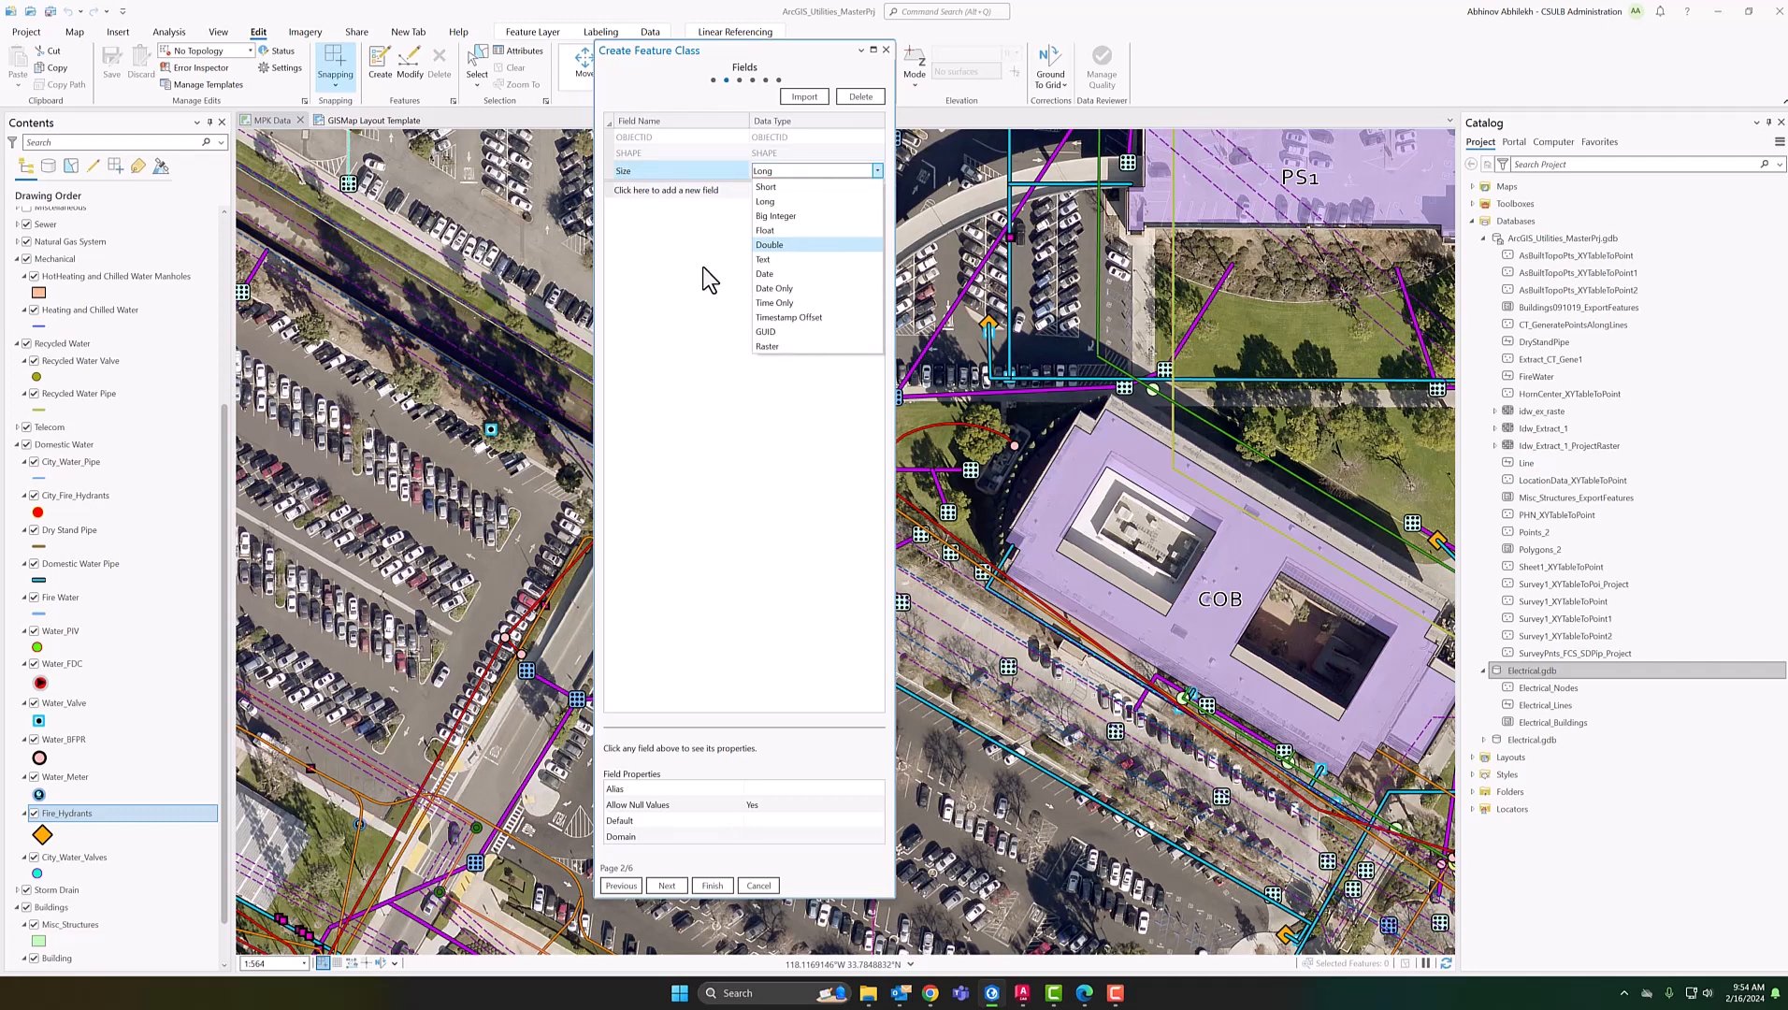
{"action": "left_click", "coordinate": [659, 196]}
Add a field named Desc to the feature class with the Text data type
{"action": "left_click", "coordinate": [642, 193]}
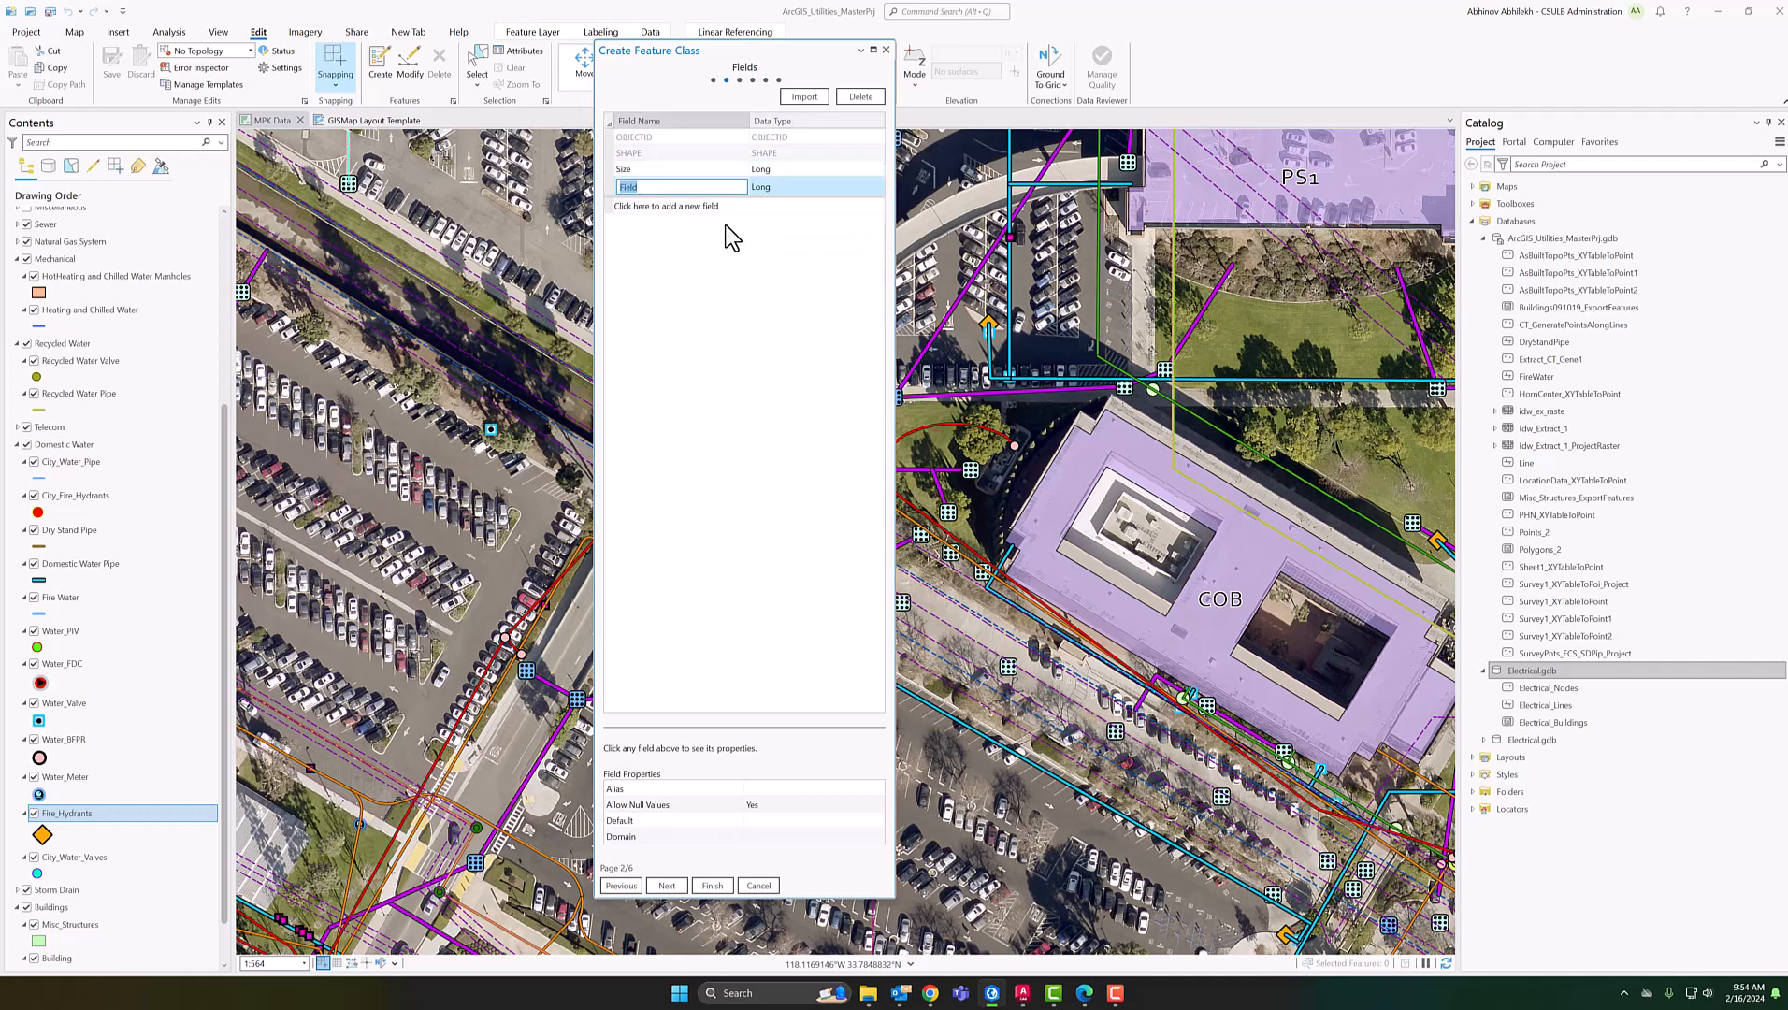
{"action": "type", "text": "Desc"}
{"action": "left_click", "coordinate": [774, 184]}
{"action": "key", "text": "Escape"}
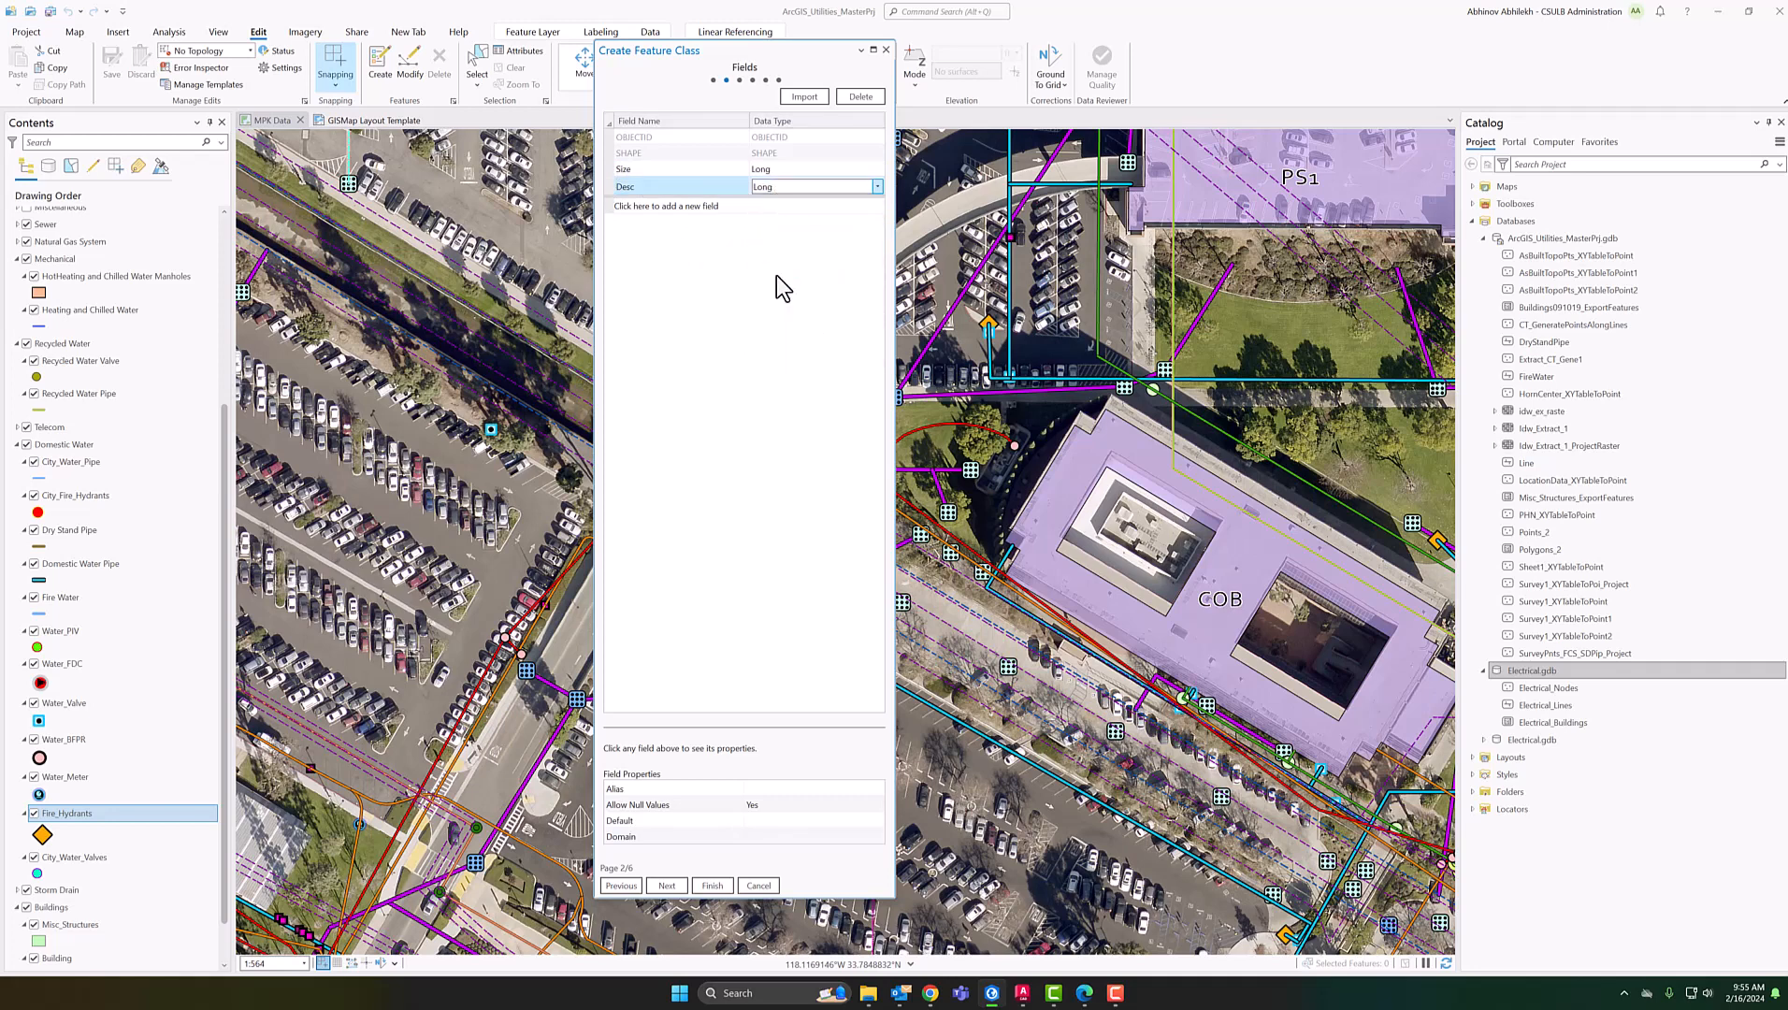
{"action": "left_click", "coordinate": [777, 275]}
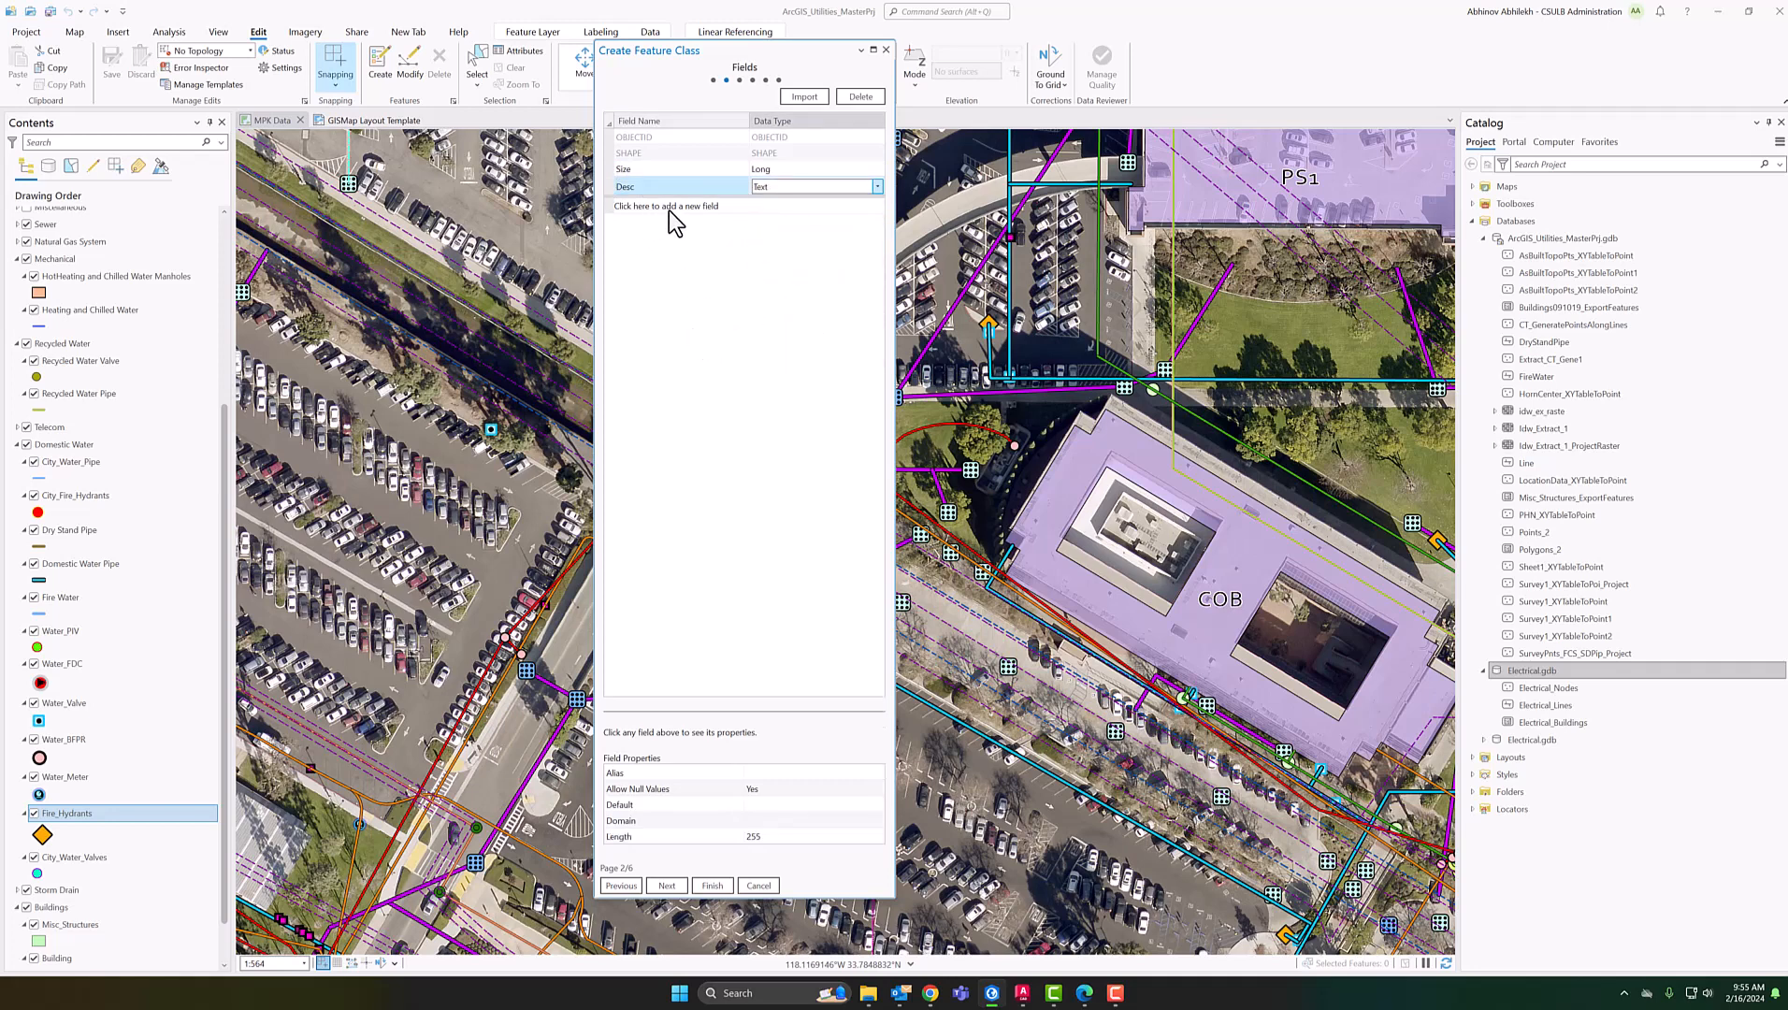
Keep NAD 1983 StatePlane California V FIPS 0405 (US Feet) as the XY coordinate system and accept the default tolerances
{"action": "left_click", "coordinate": [670, 886]}
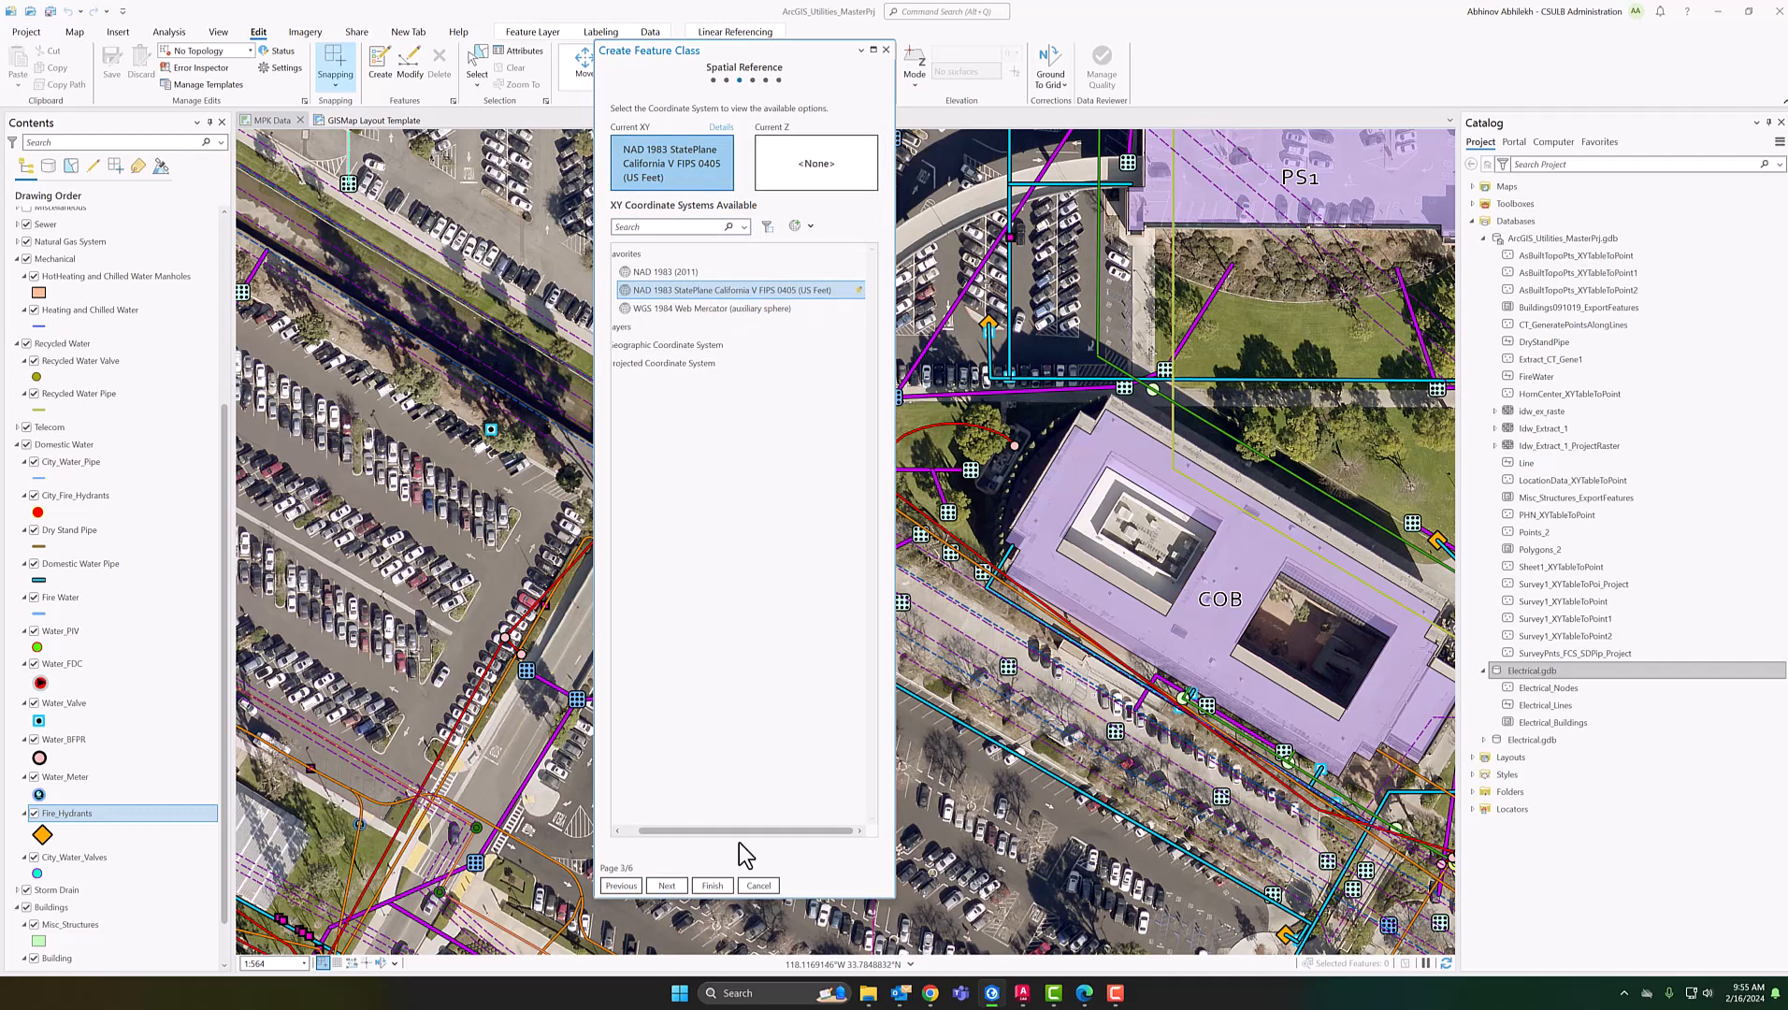
{"action": "left_click_drag", "start_coordinate": [738, 831], "coordinate": [626, 831]}
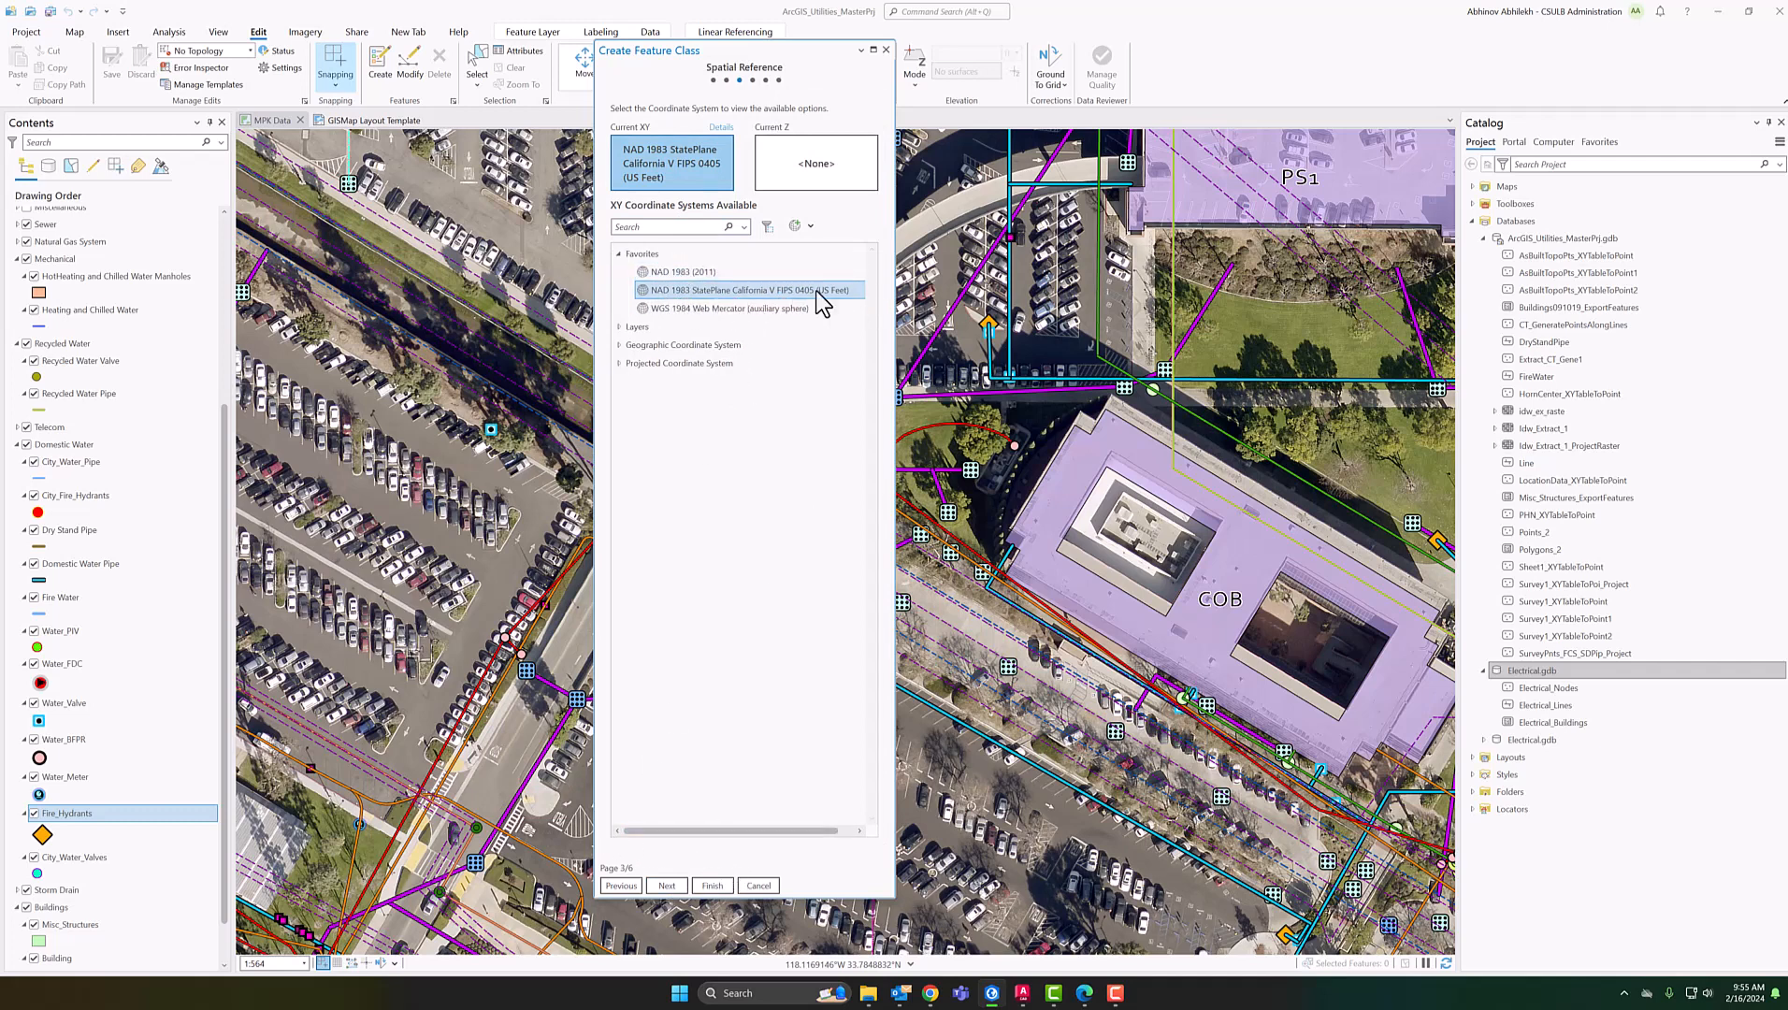
{"action": "left_click", "coordinate": [679, 886]}
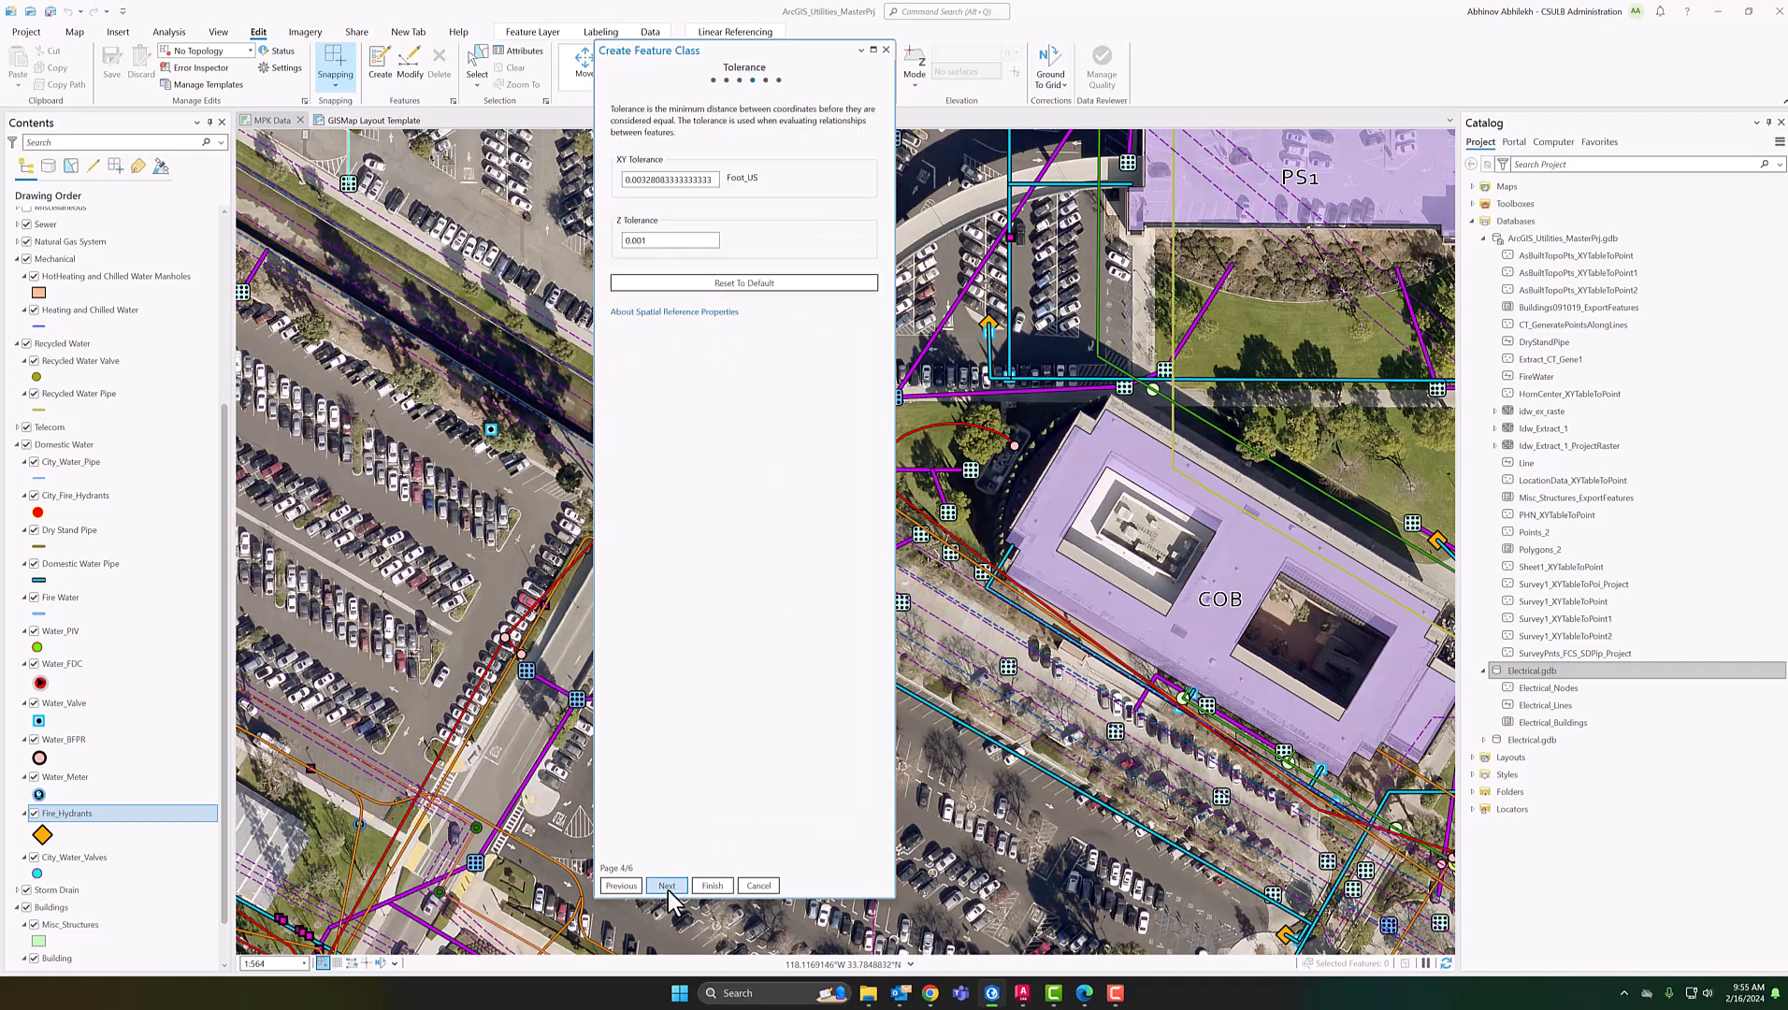
{"action": "left_click", "coordinate": [667, 888]}
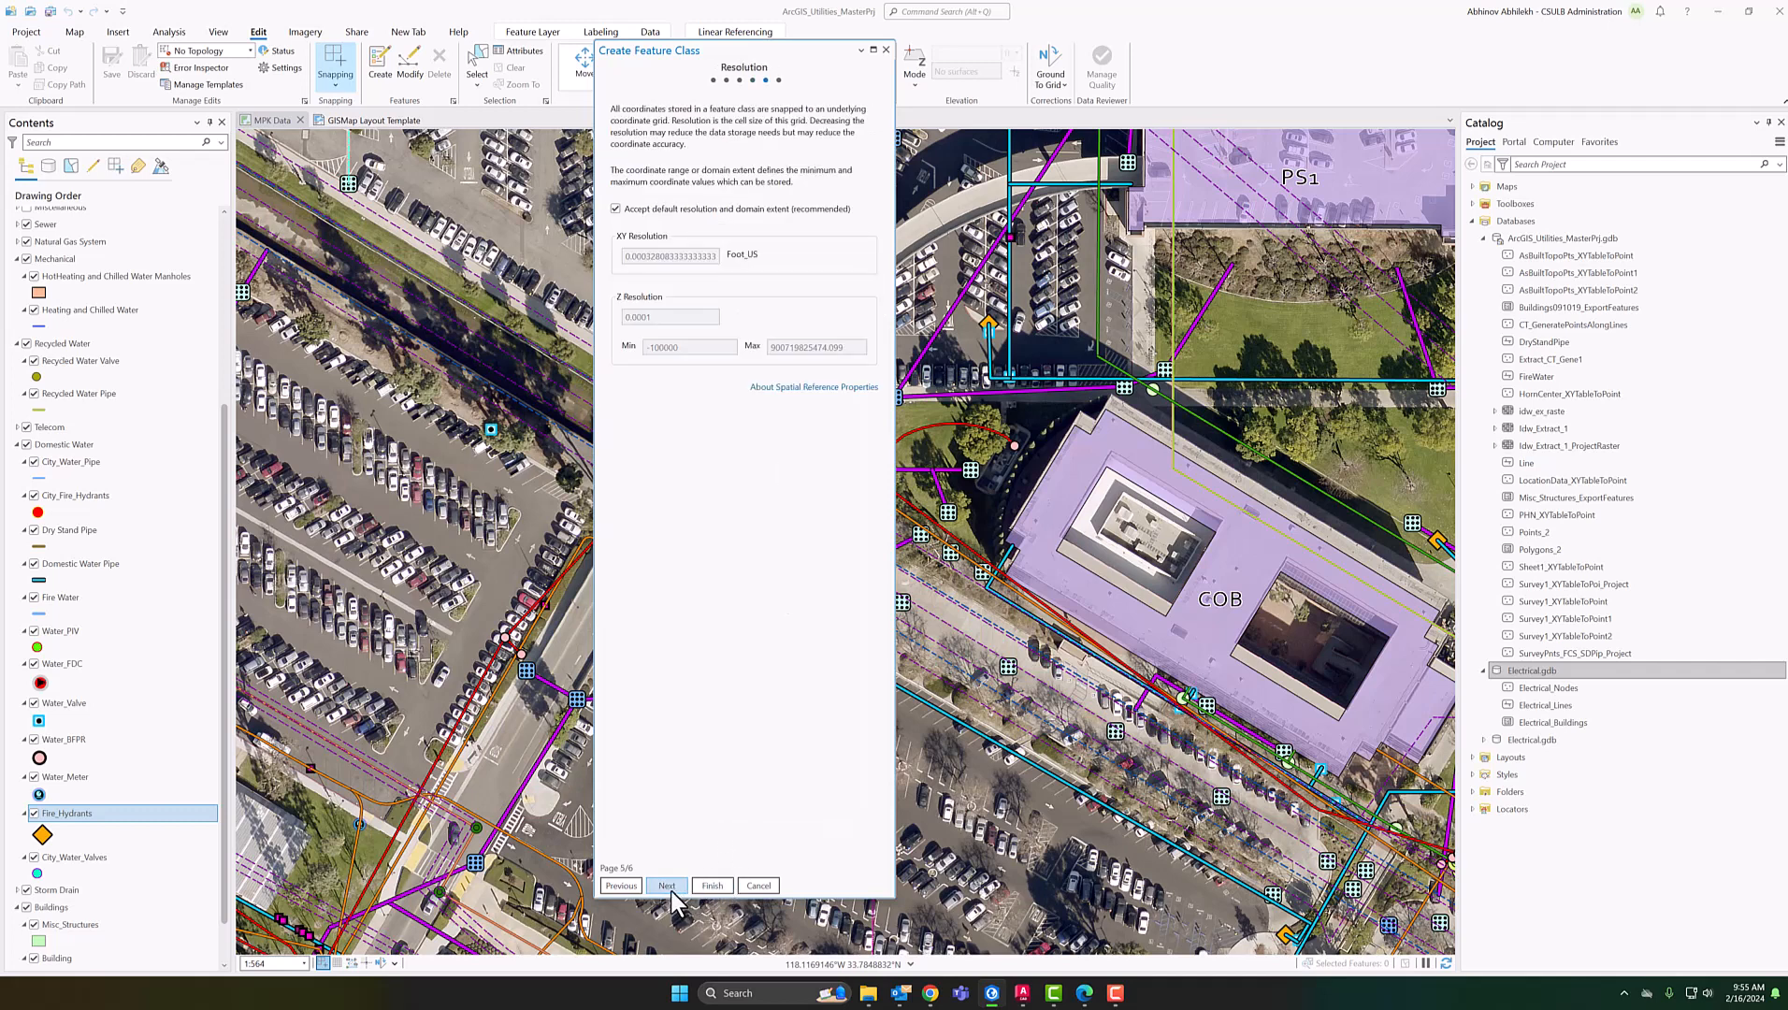
Return from the resolution settings to the first page of the feature class definition
{"action": "left_click", "coordinate": [621, 887]}
{"action": "left_click", "coordinate": [621, 886]}
{"action": "left_click", "coordinate": [620, 886]}
{"action": "left_click", "coordinate": [621, 887]}
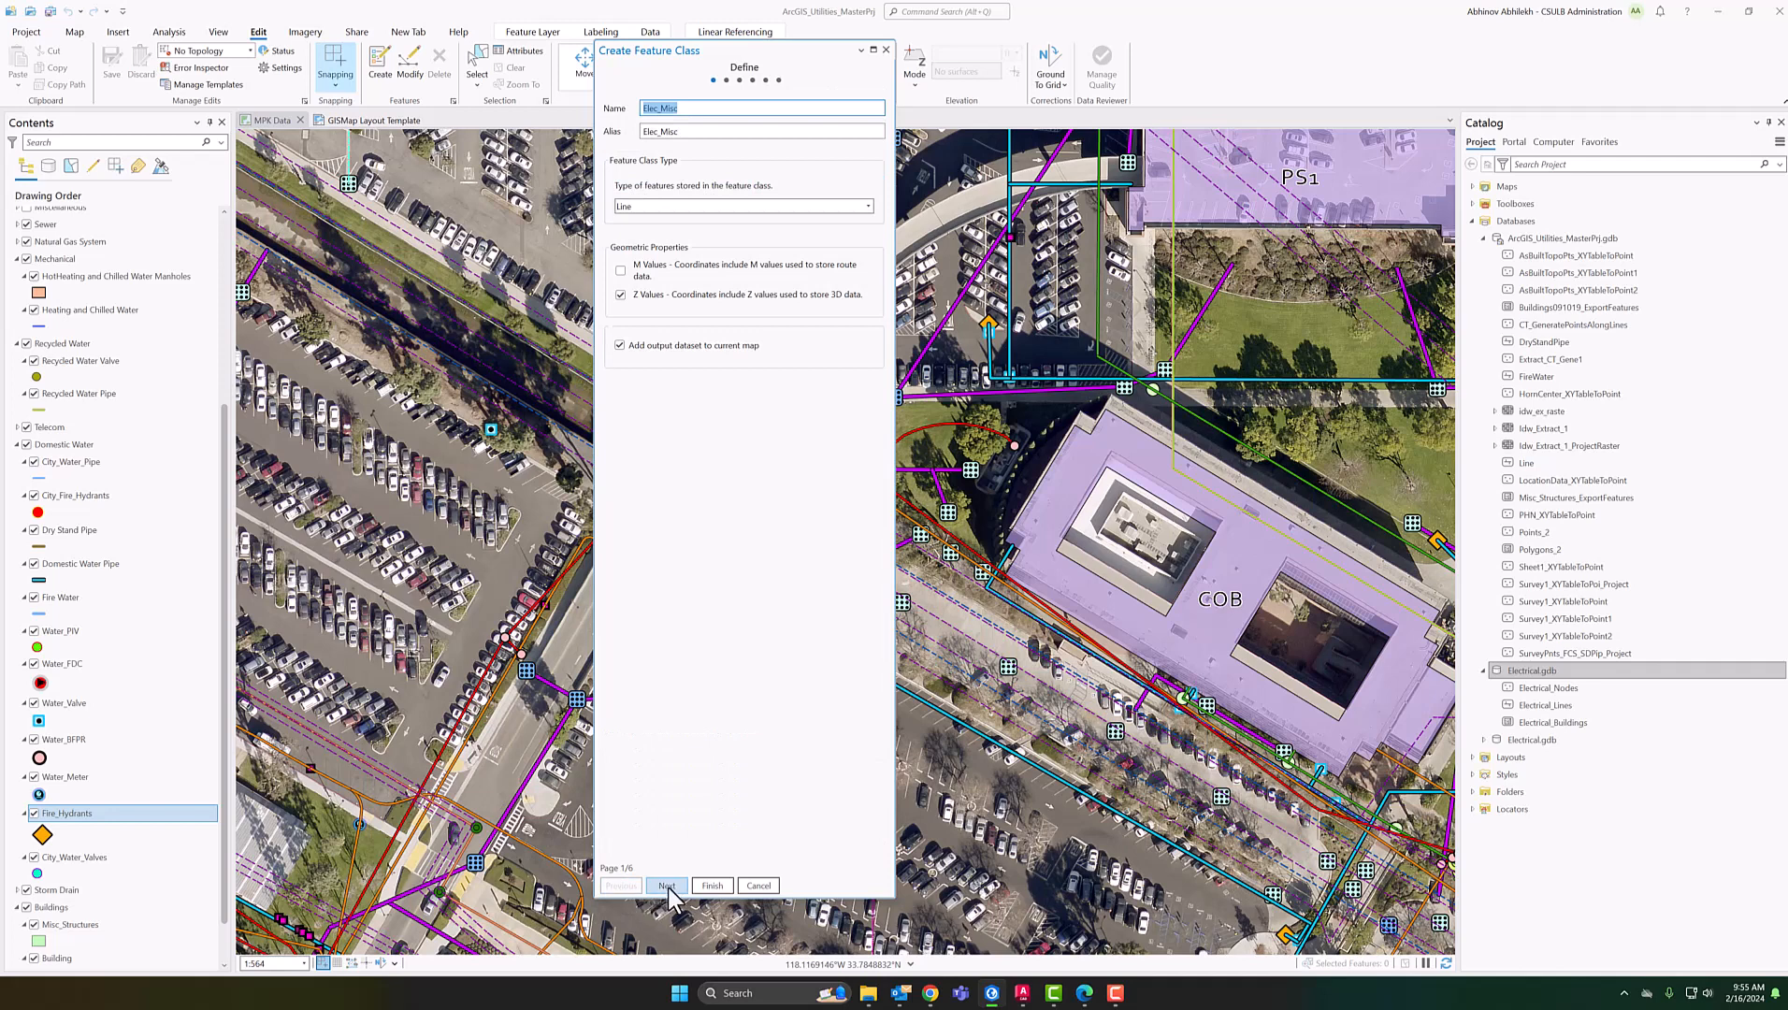
Try to create the Elec_Misc line feature class with its Size and Desc fields, and close the feature class definition
{"action": "left_click", "coordinate": [668, 888]}
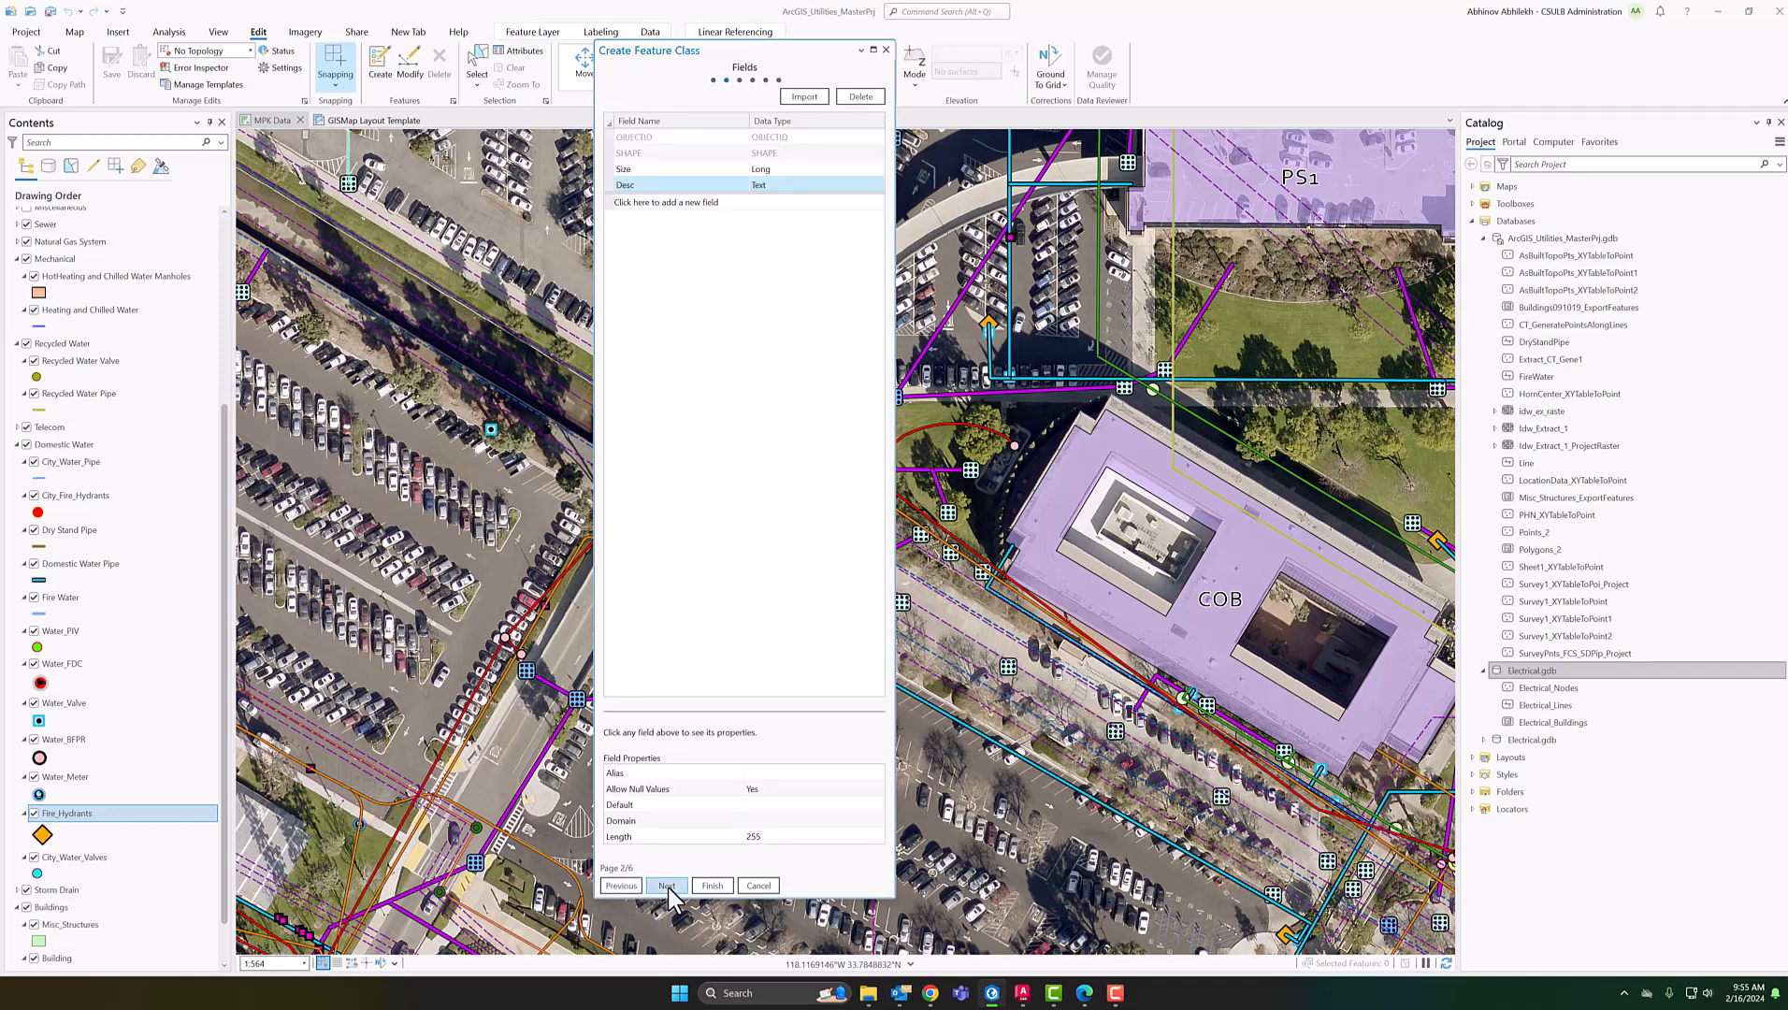
{"action": "left_click", "coordinate": [666, 886]}
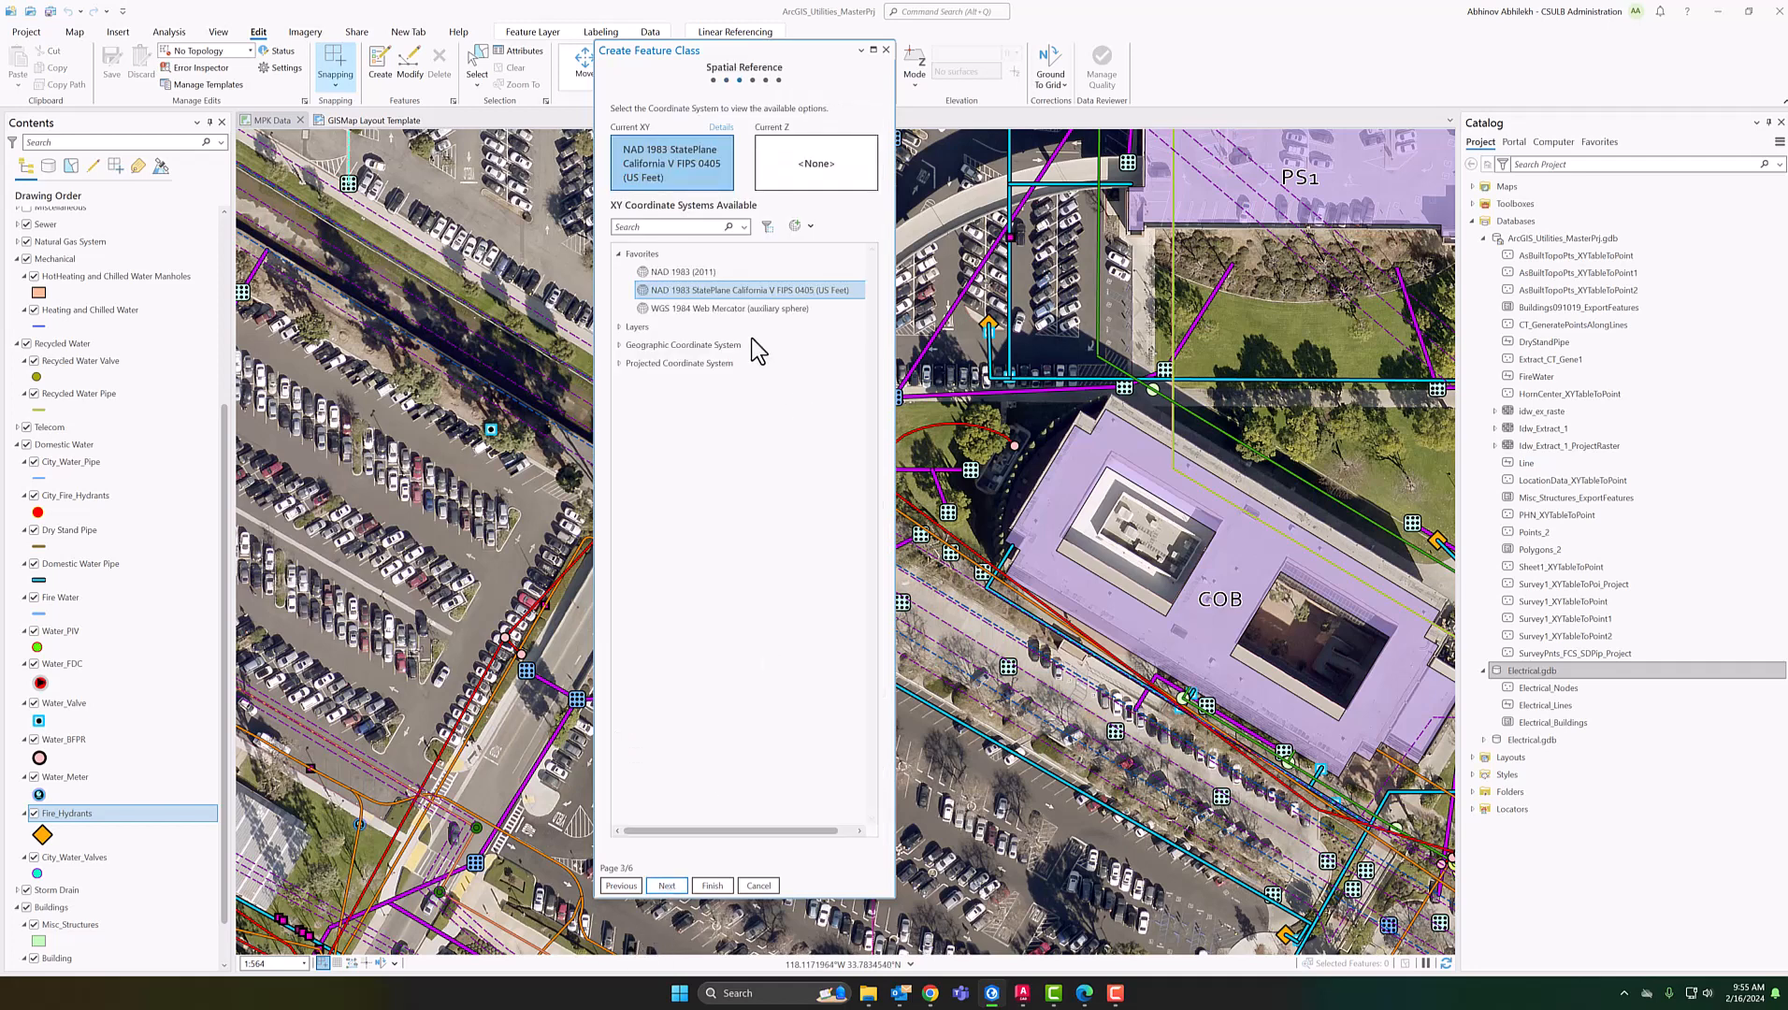
{"action": "left_click", "coordinate": [713, 886]}
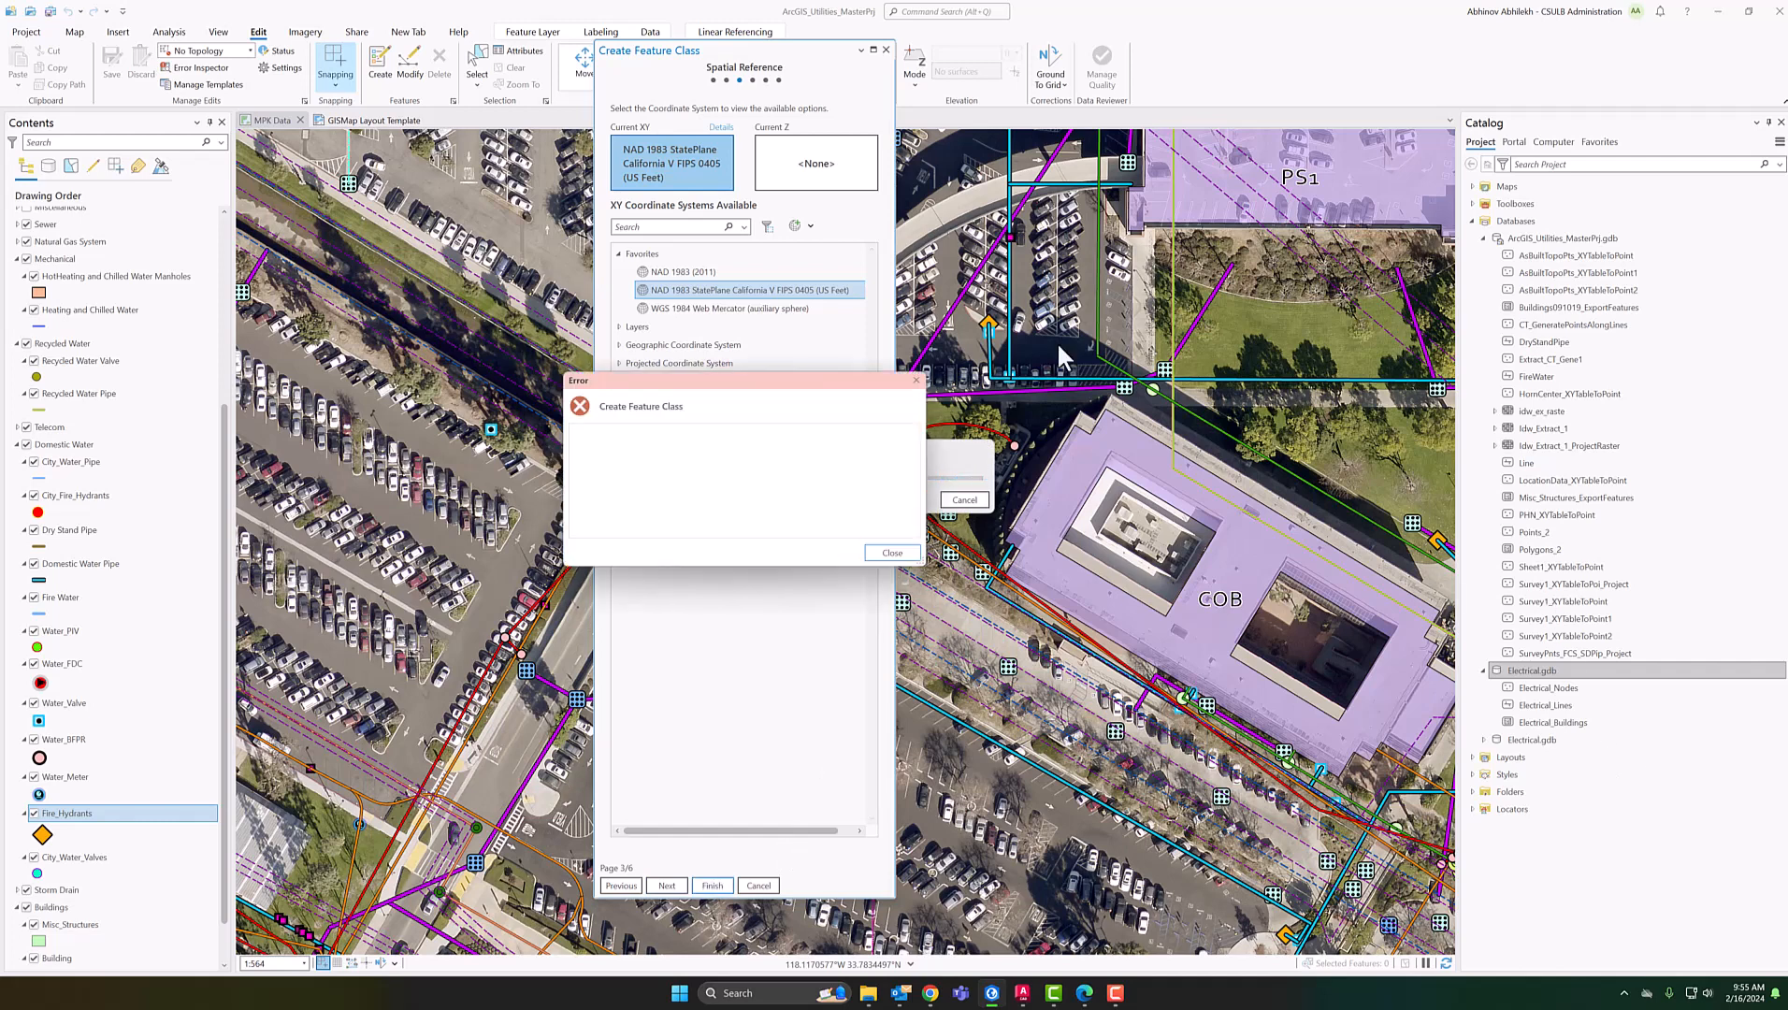
{"action": "left_click_drag", "start_coordinate": [829, 385], "coordinate": [851, 416]}
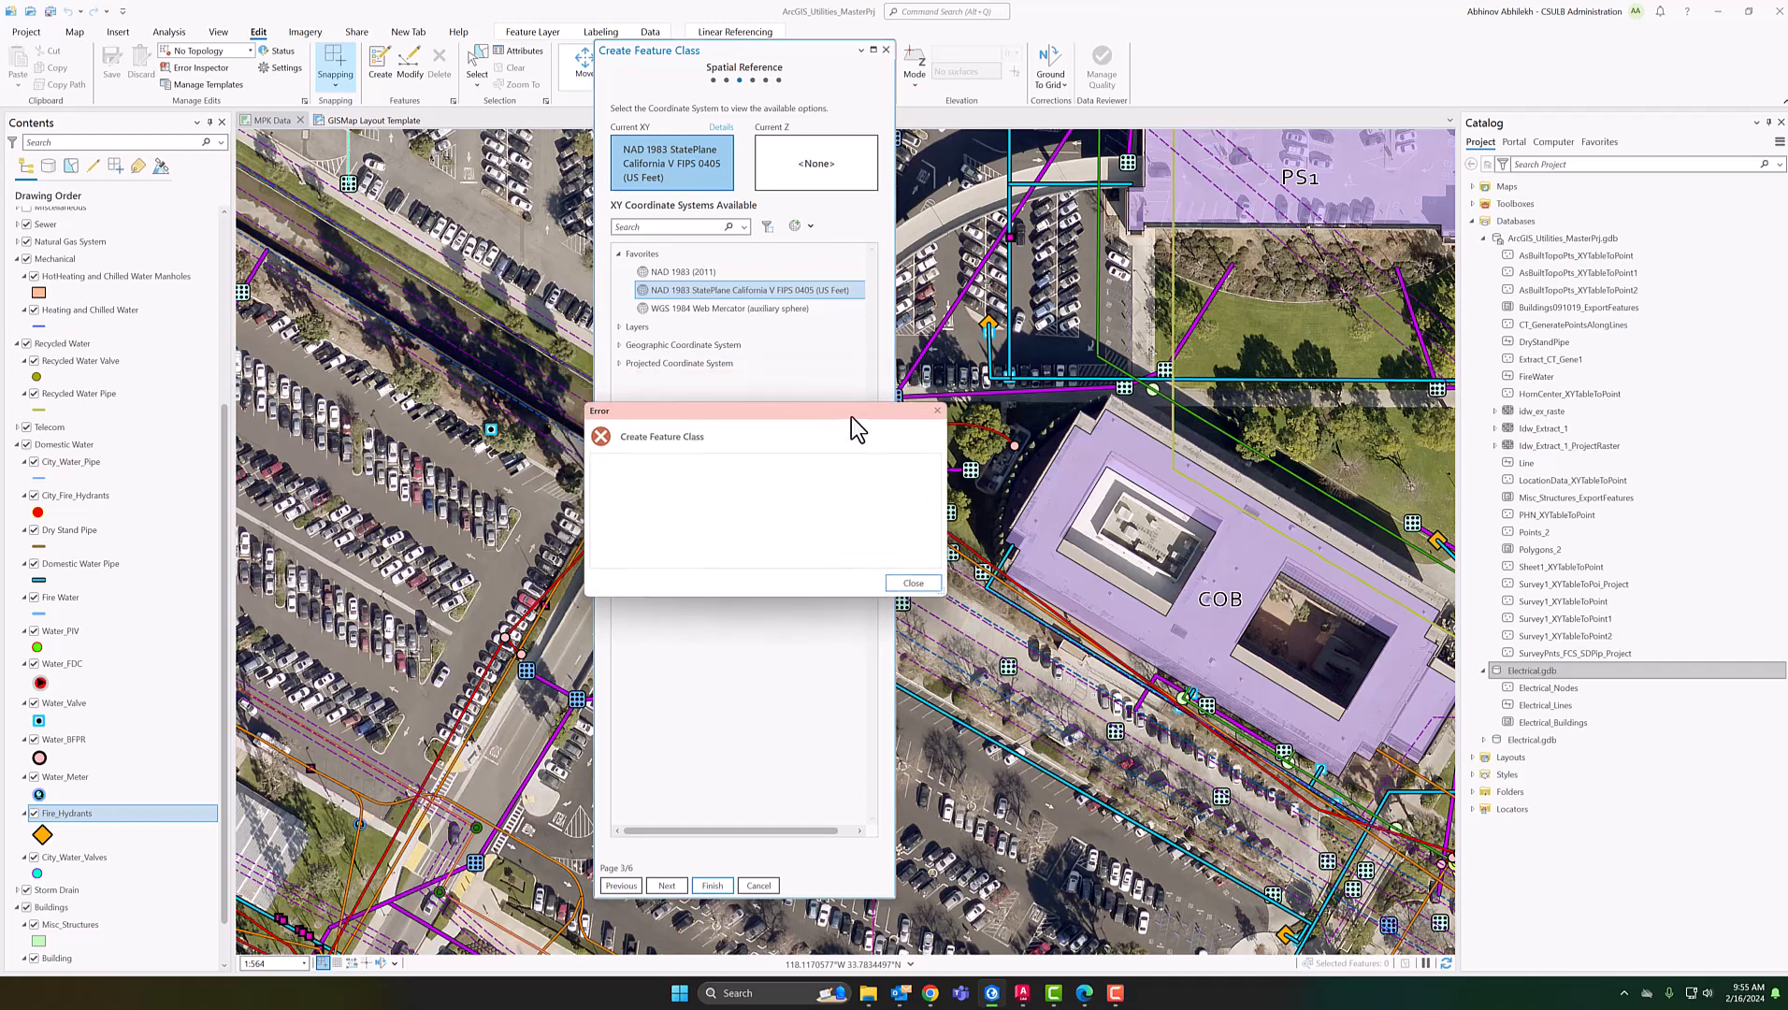
{"action": "left_click", "coordinate": [917, 584]}
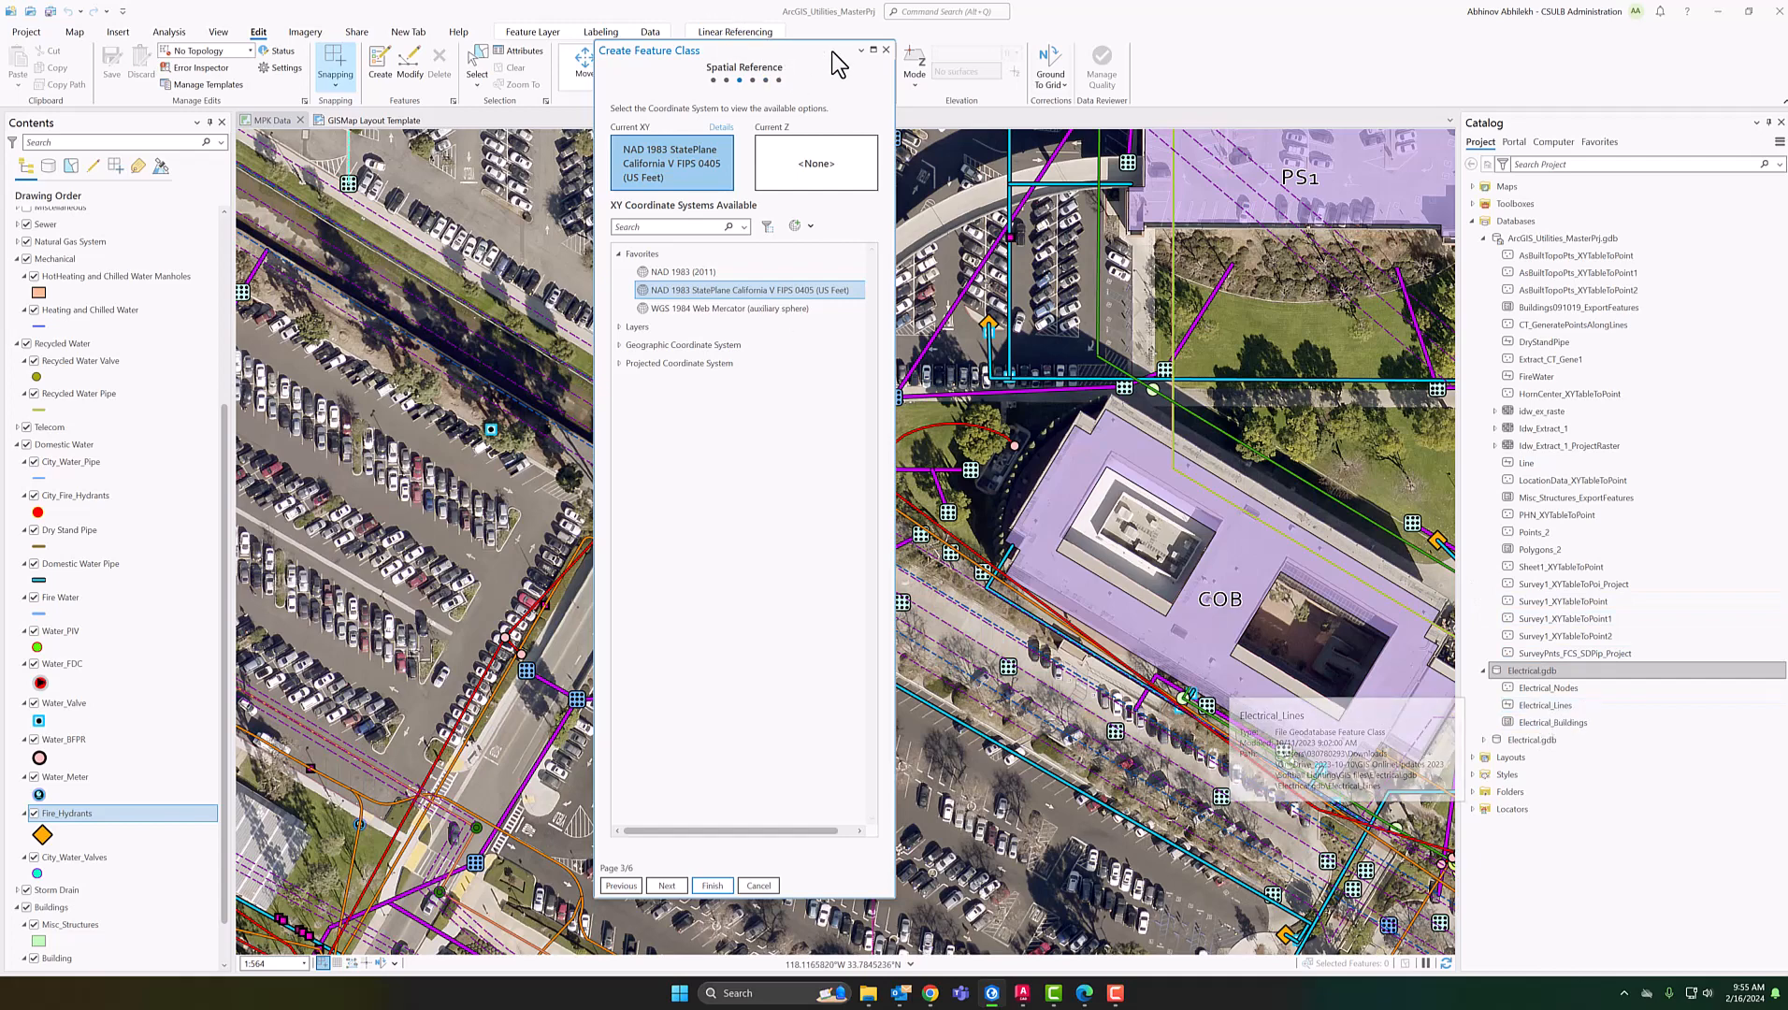
{"action": "left_click", "coordinate": [885, 51]}
Look through the feature creation templates for the Domestic Water, Electrical and Natural Gas layers, and close the template list
{"action": "left_click", "coordinate": [379, 67]}
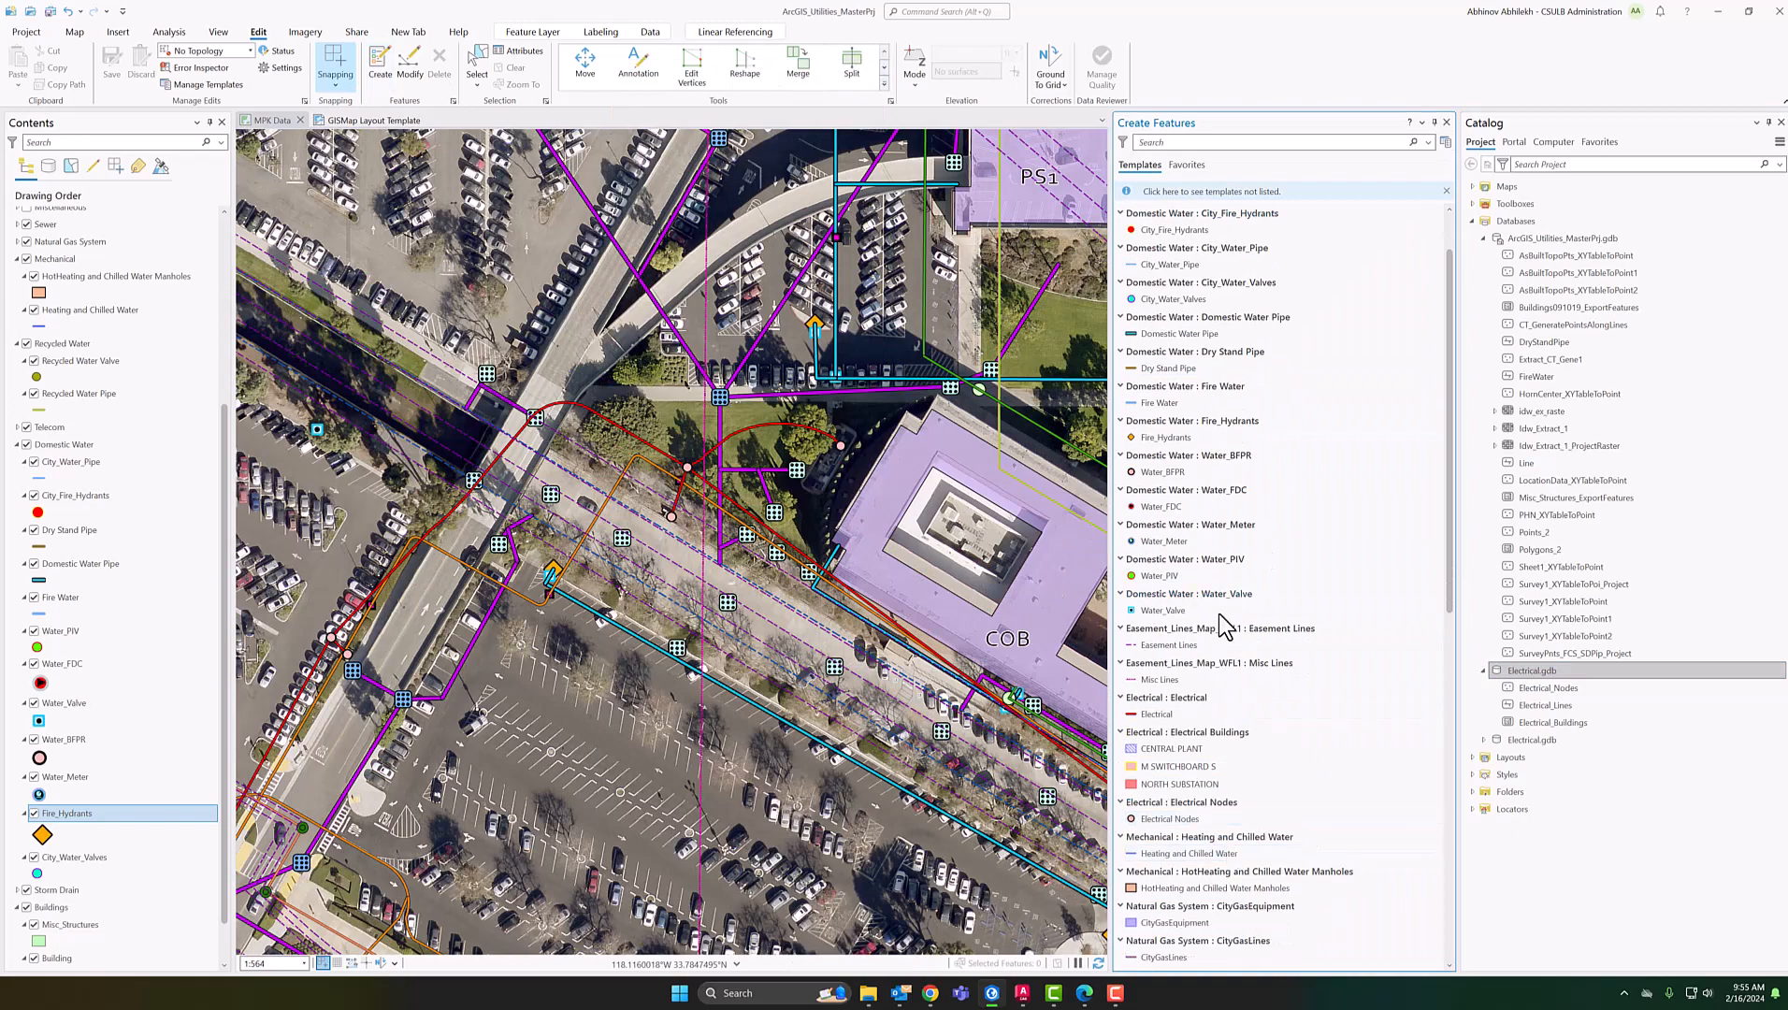
{"action": "scroll", "coordinate": [1236, 695], "scroll_direction": "down", "scroll_amount": 3}
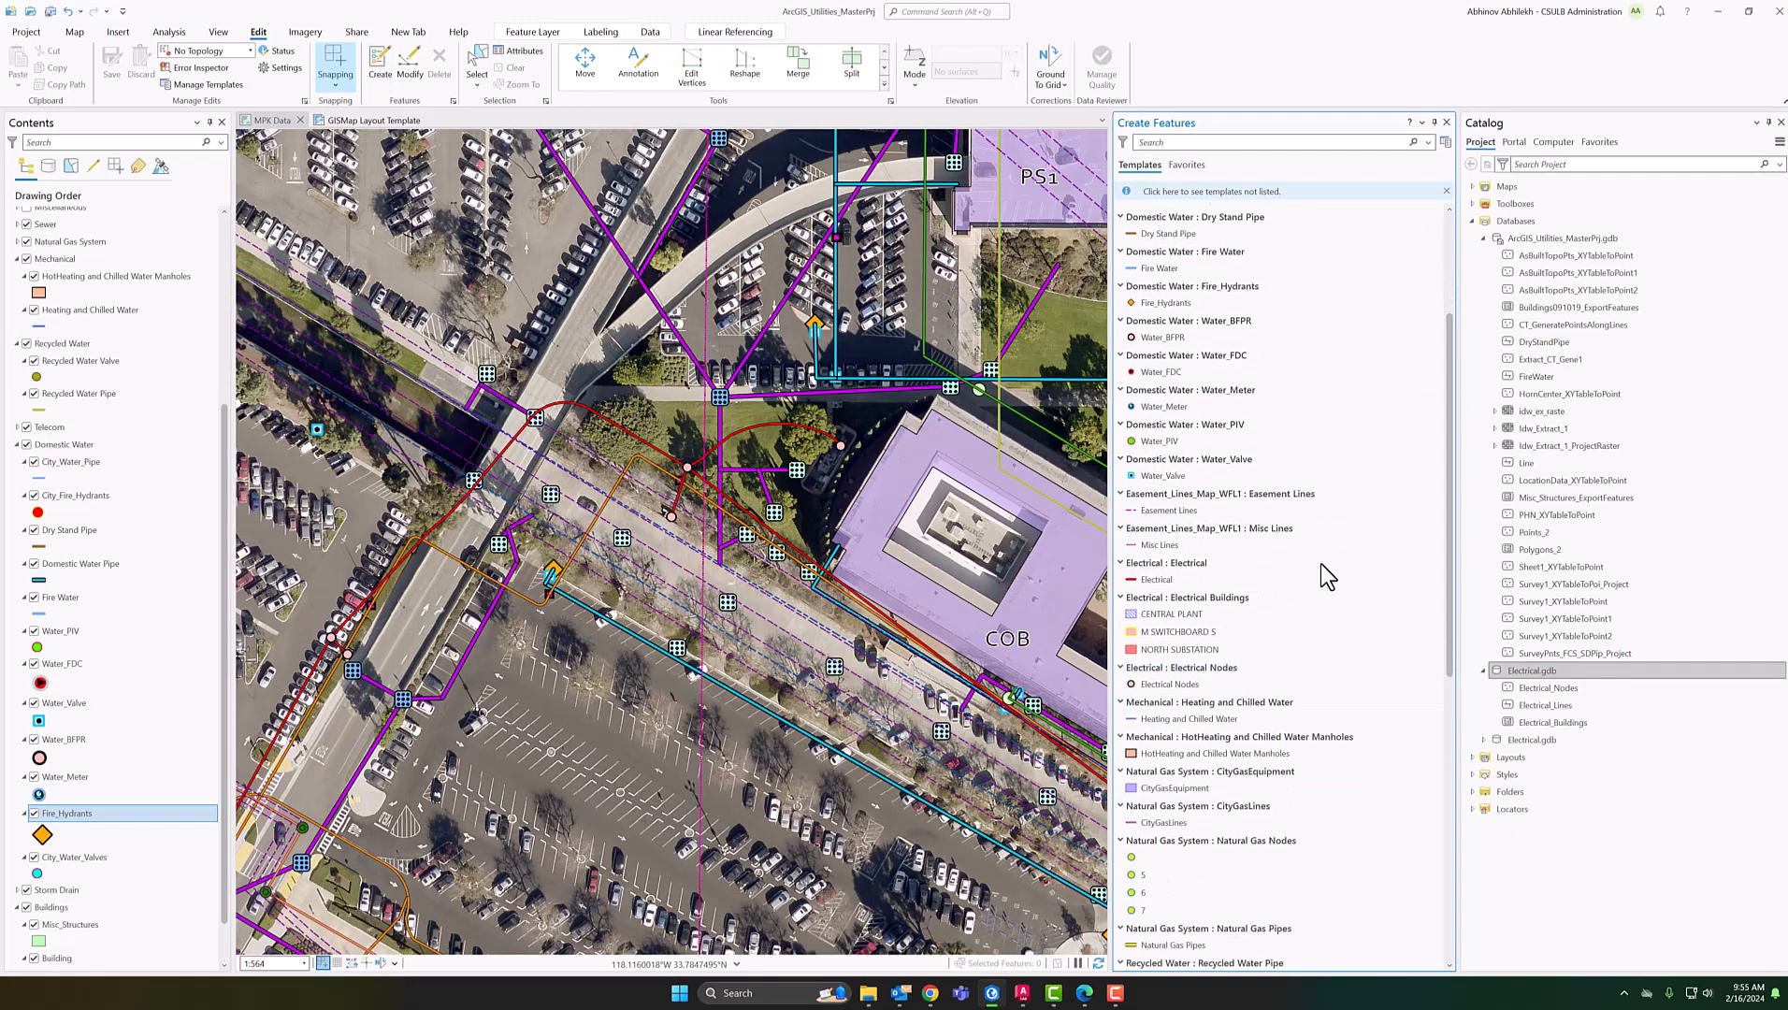
{"action": "left_click", "coordinate": [1447, 122]}
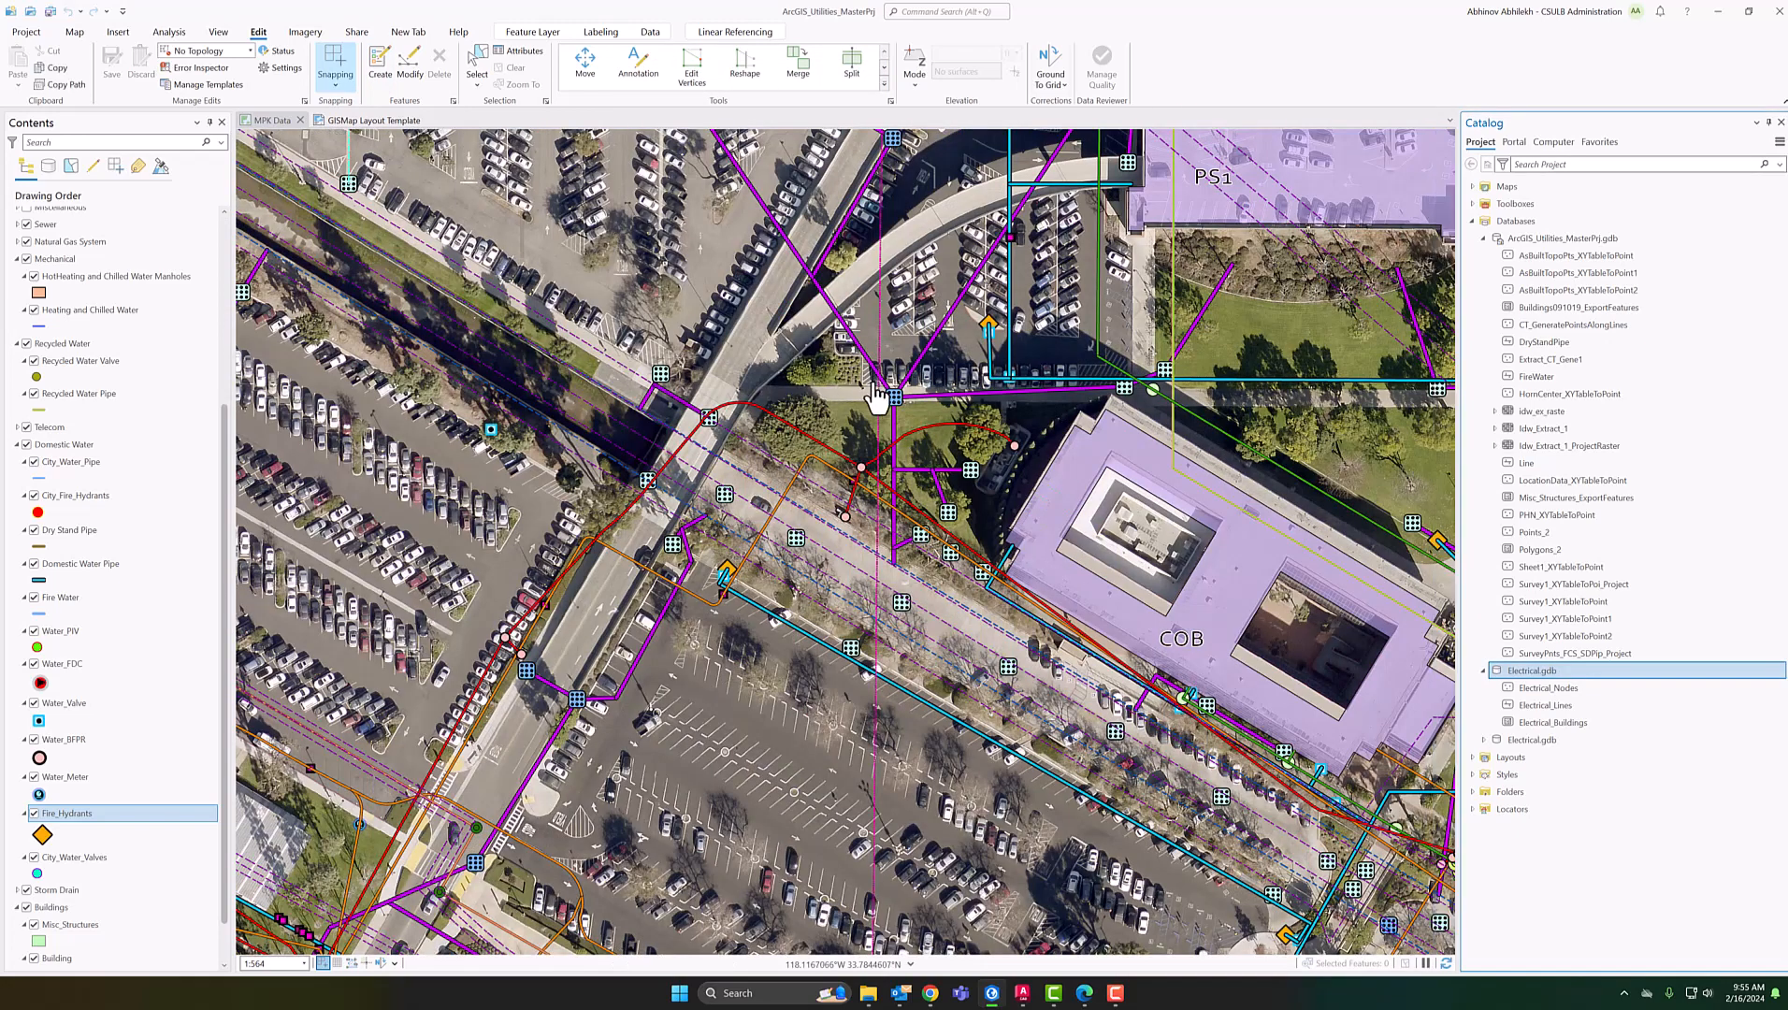